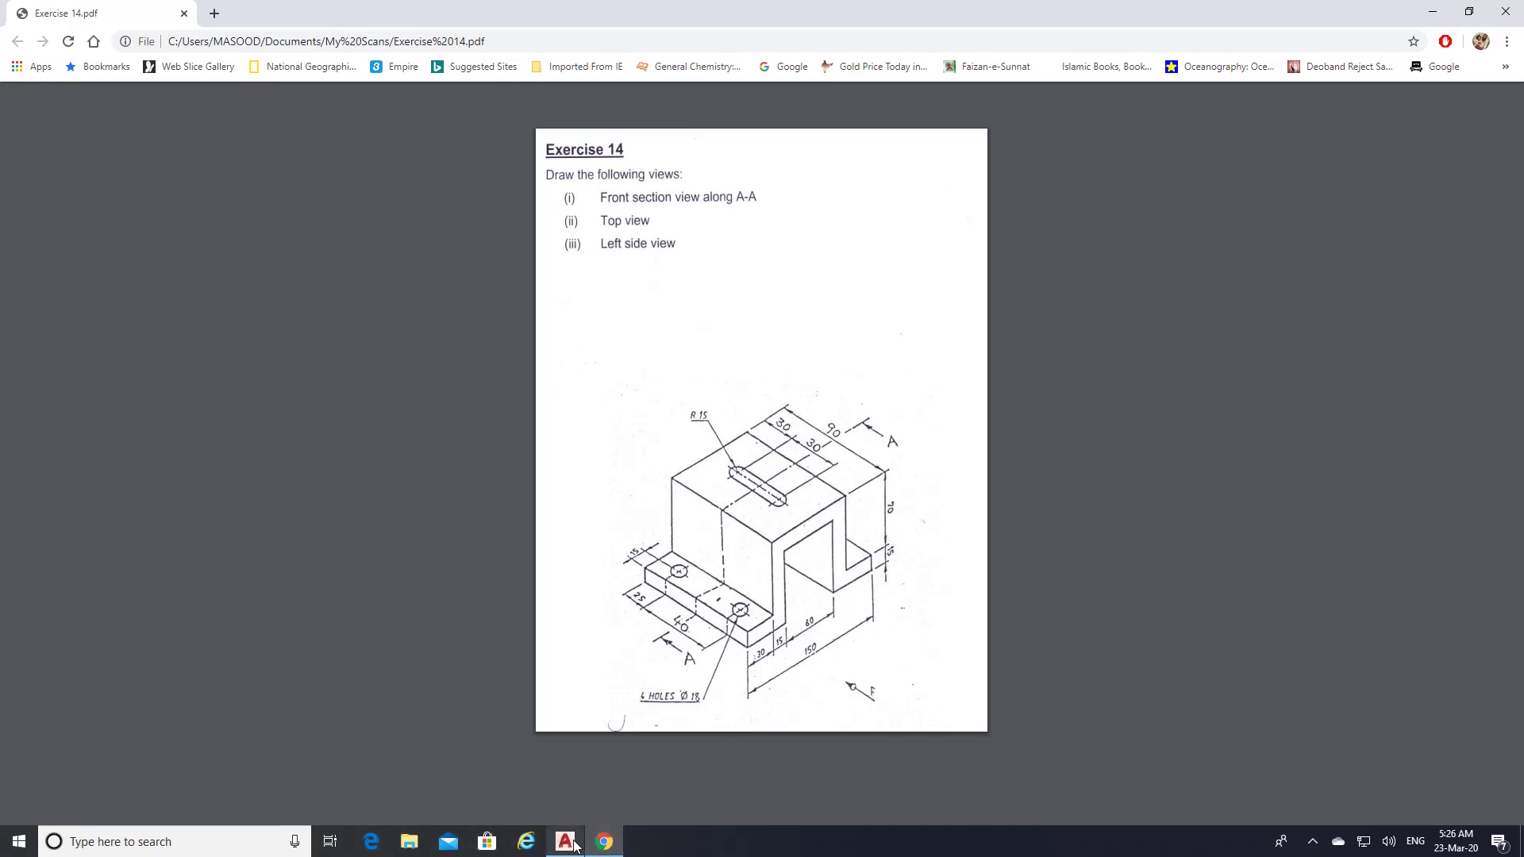
- Switch to AutoCAD, start a new drawing from the acadiso template and set the isometric home view
mouse_move(575, 846)
click(588, 813)
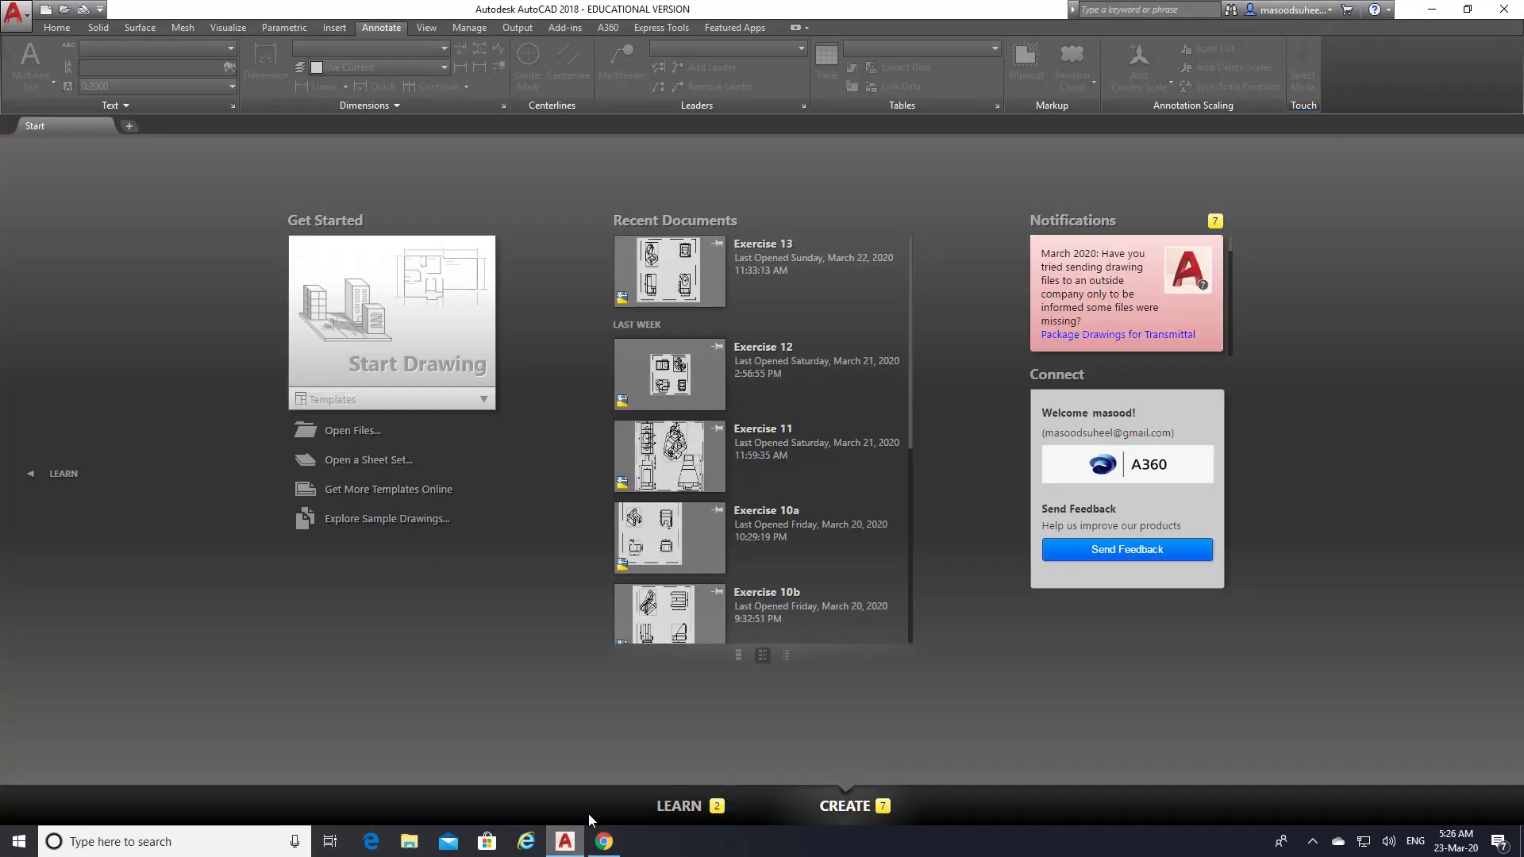
click(46, 10)
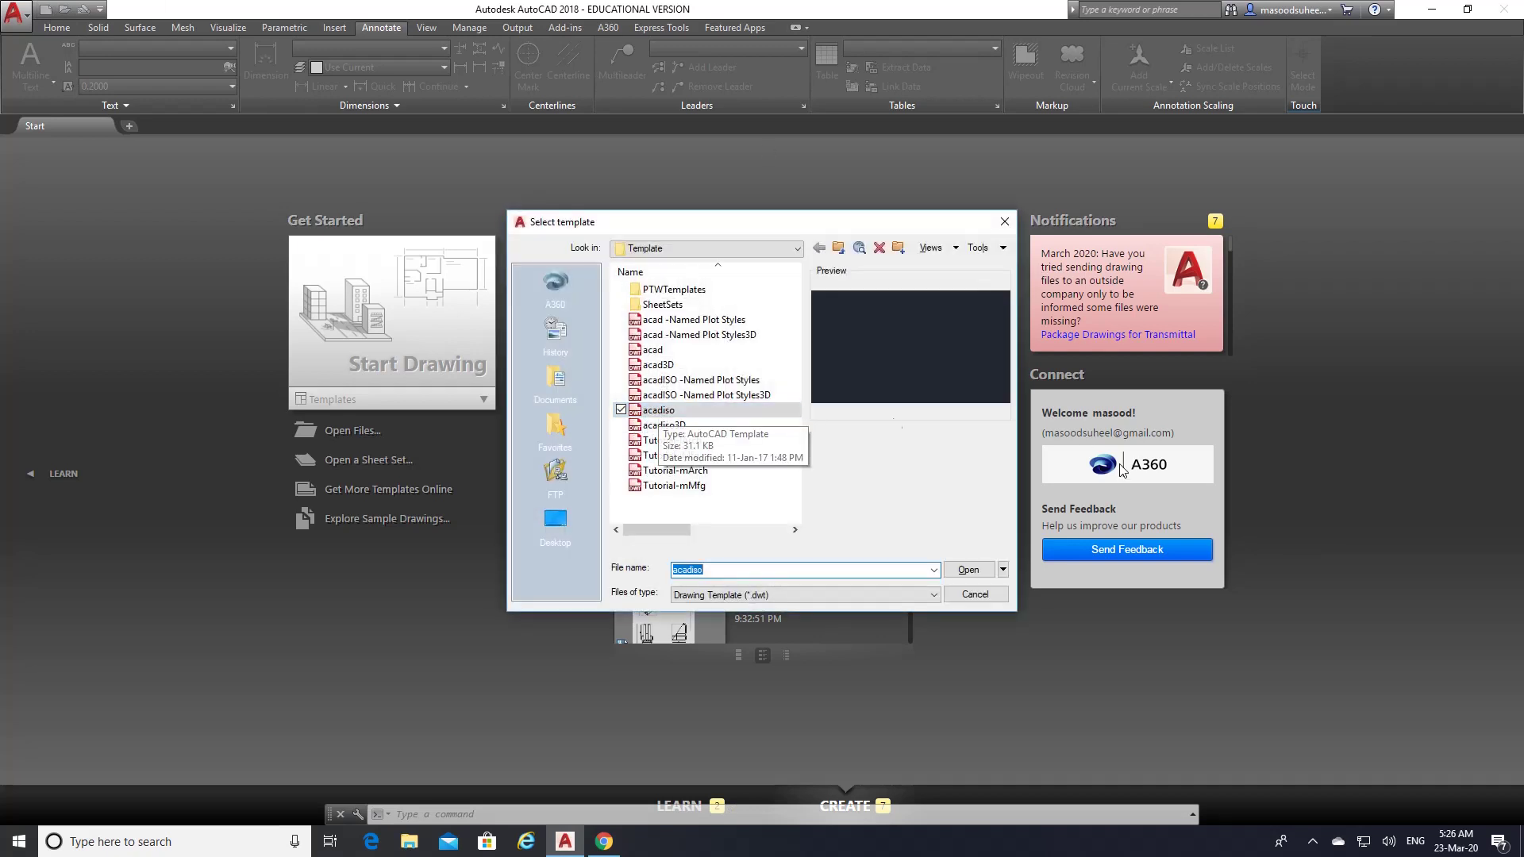
click(967, 570)
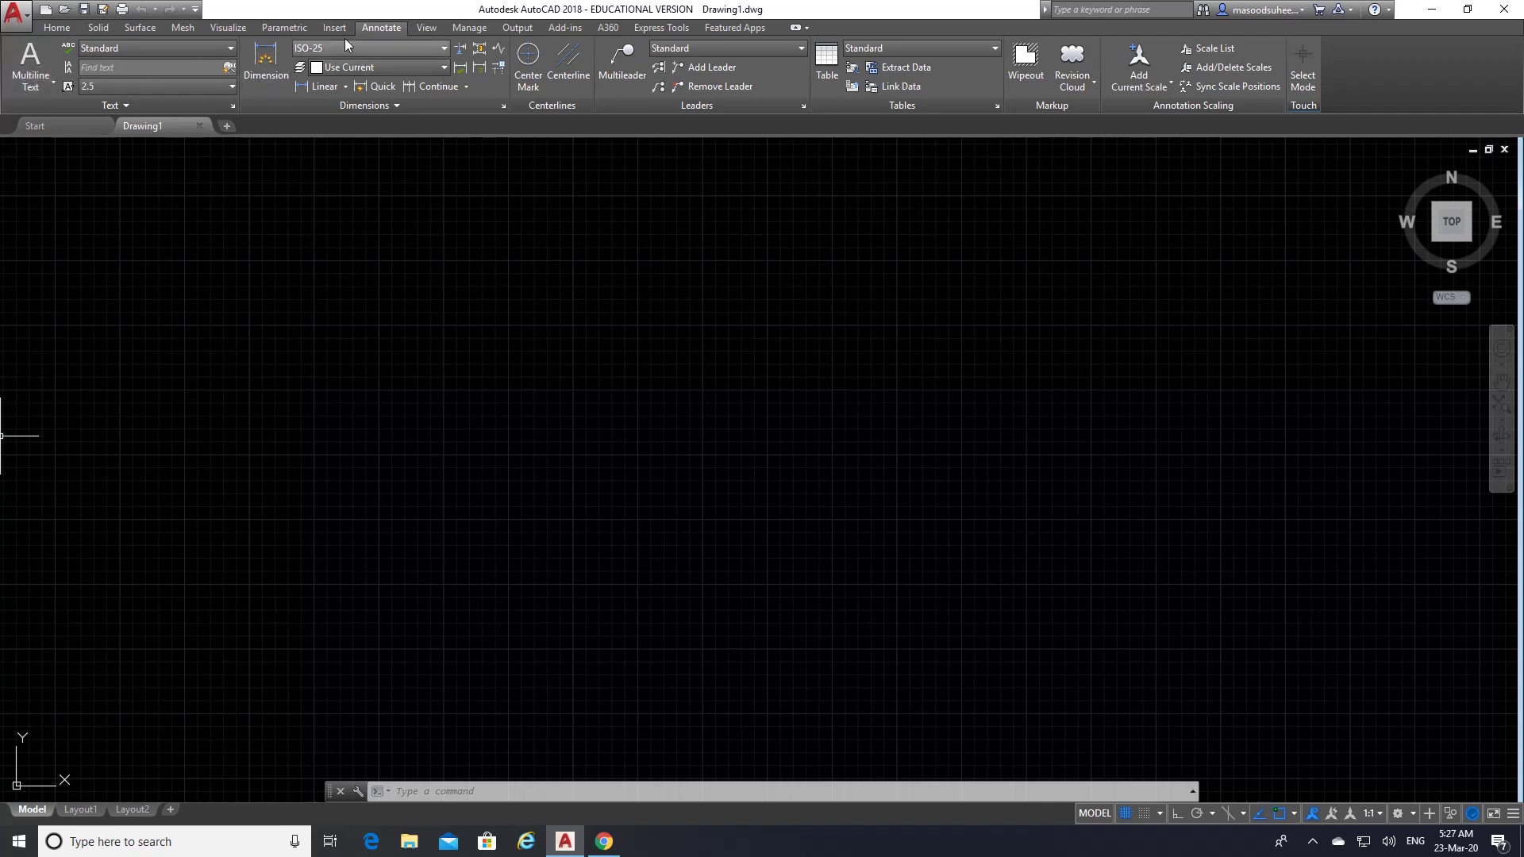
click(56, 28)
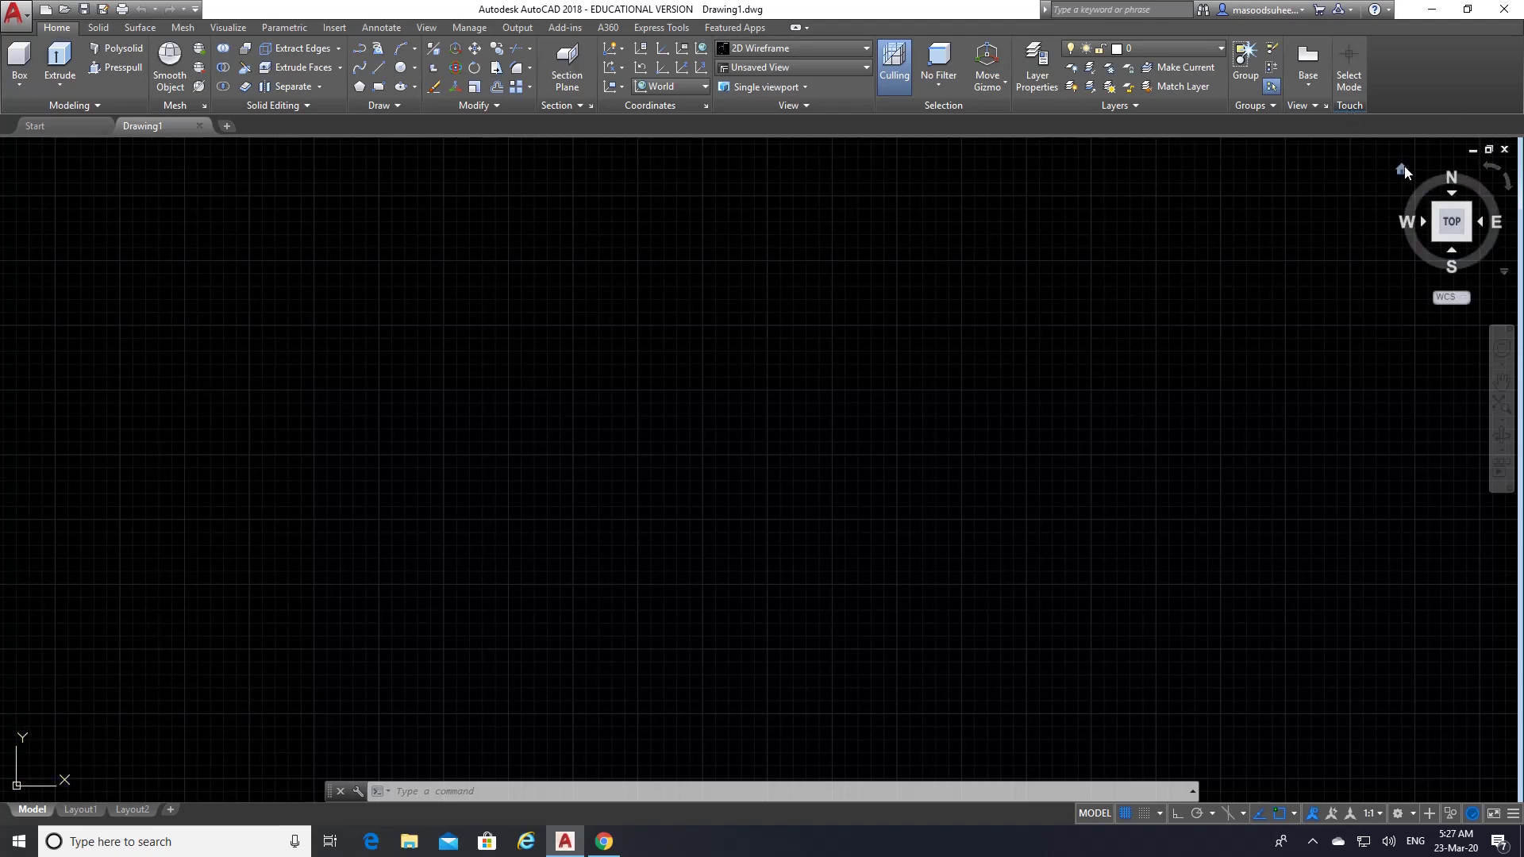
click(1402, 169)
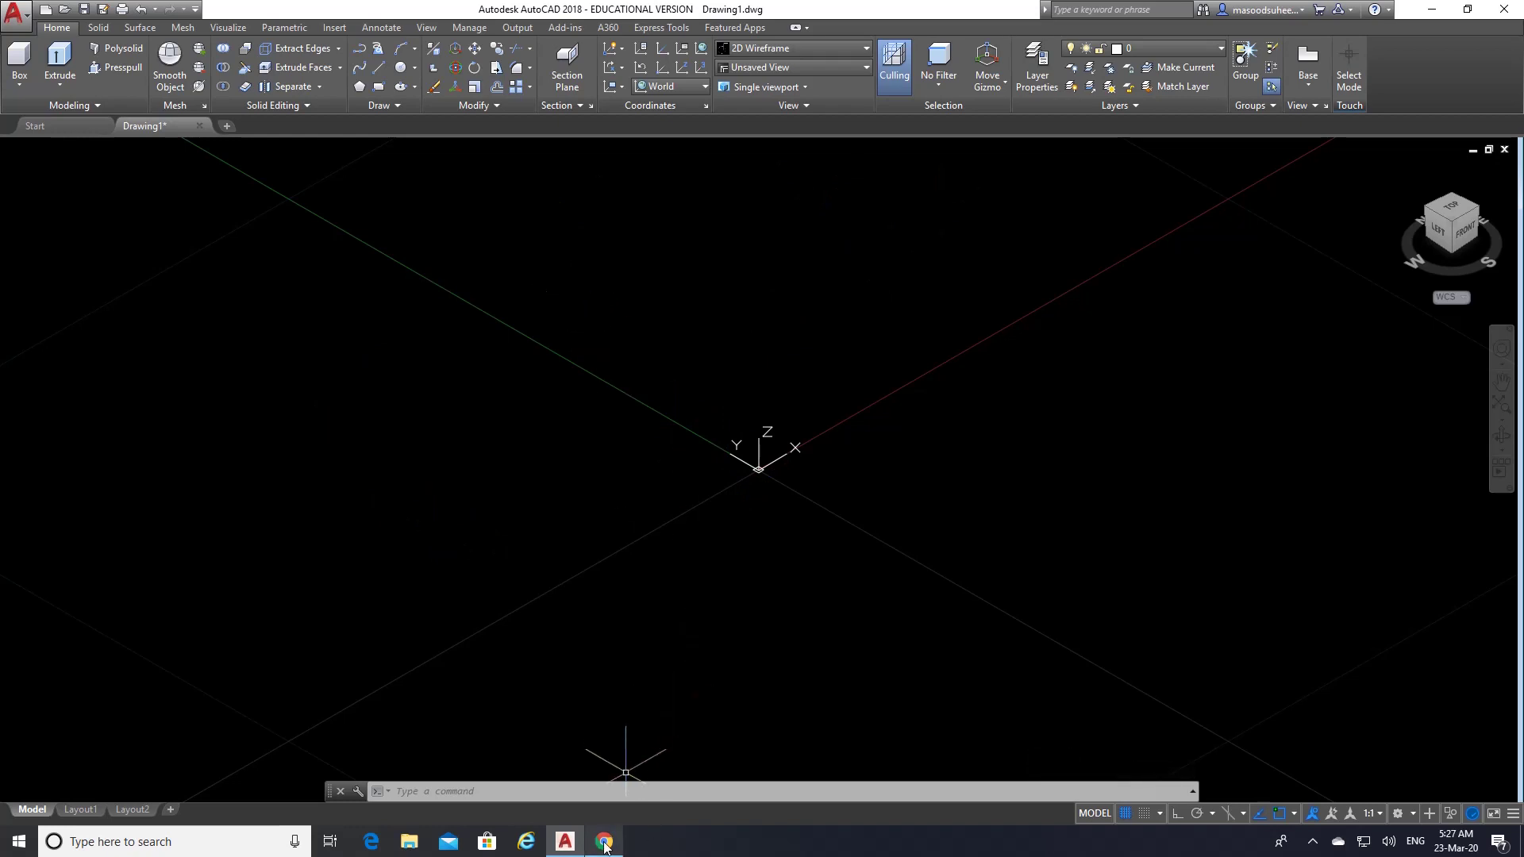
- Switch to the Exercise 14 PDF in Chrome and enlarge the dimensioned isometric drawing to examine its sizes
mouse_move(604, 846)
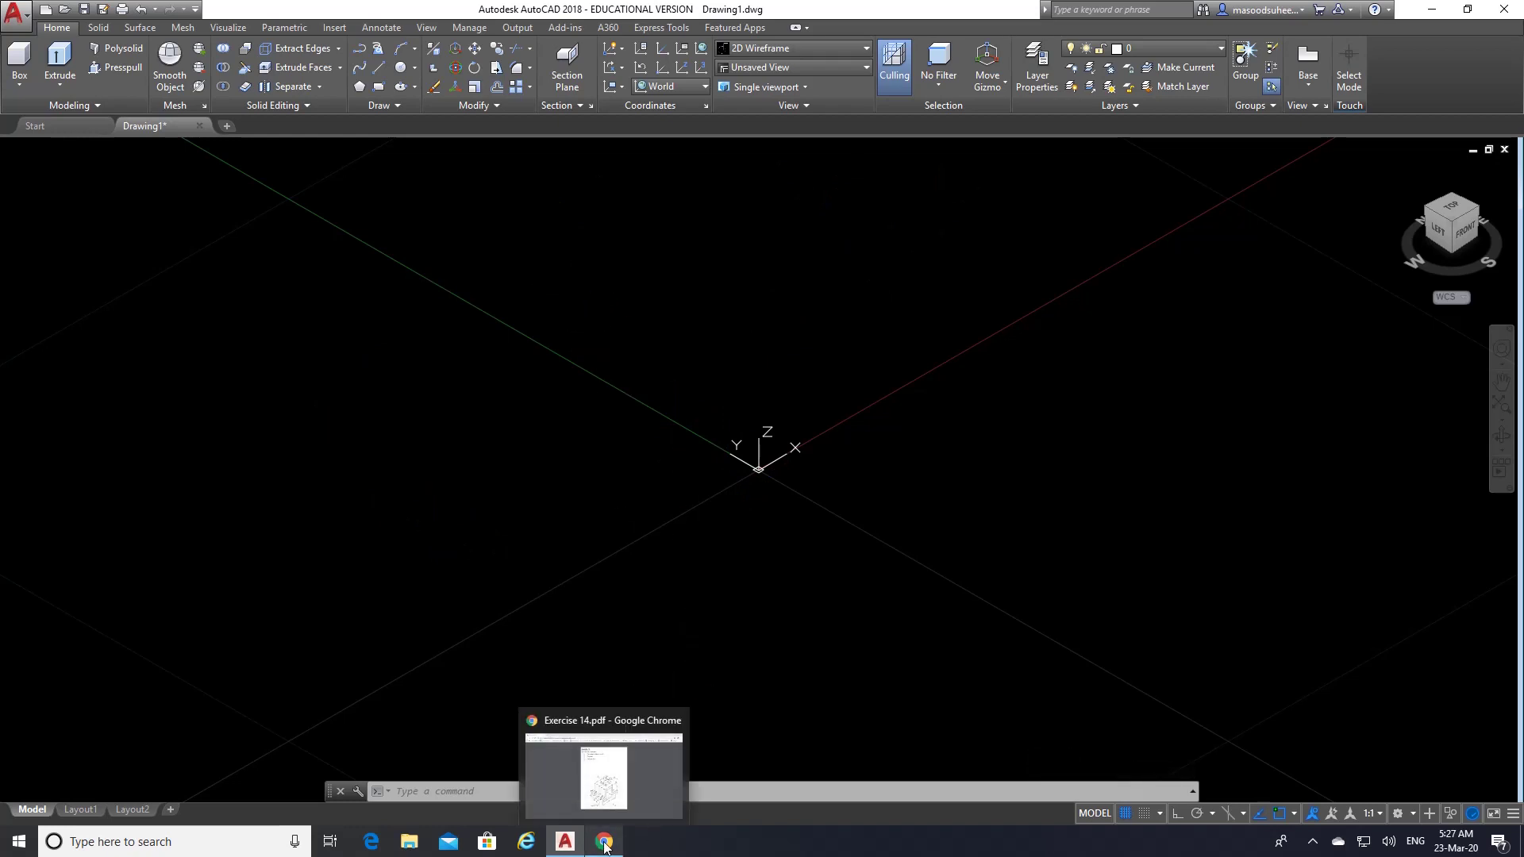
click(604, 846)
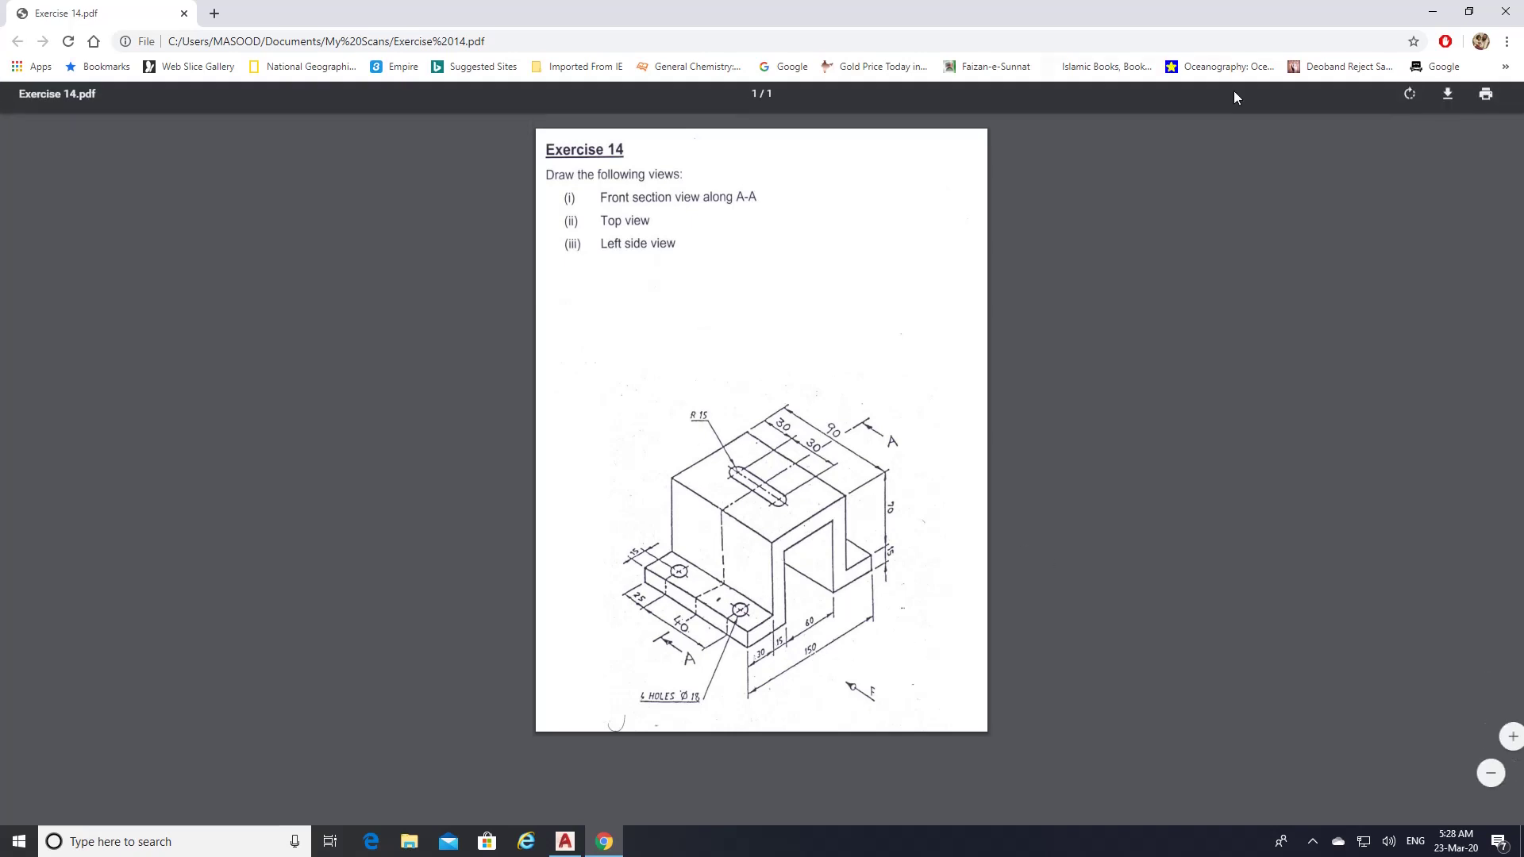
mouse_move(1302, 605)
click(1471, 737)
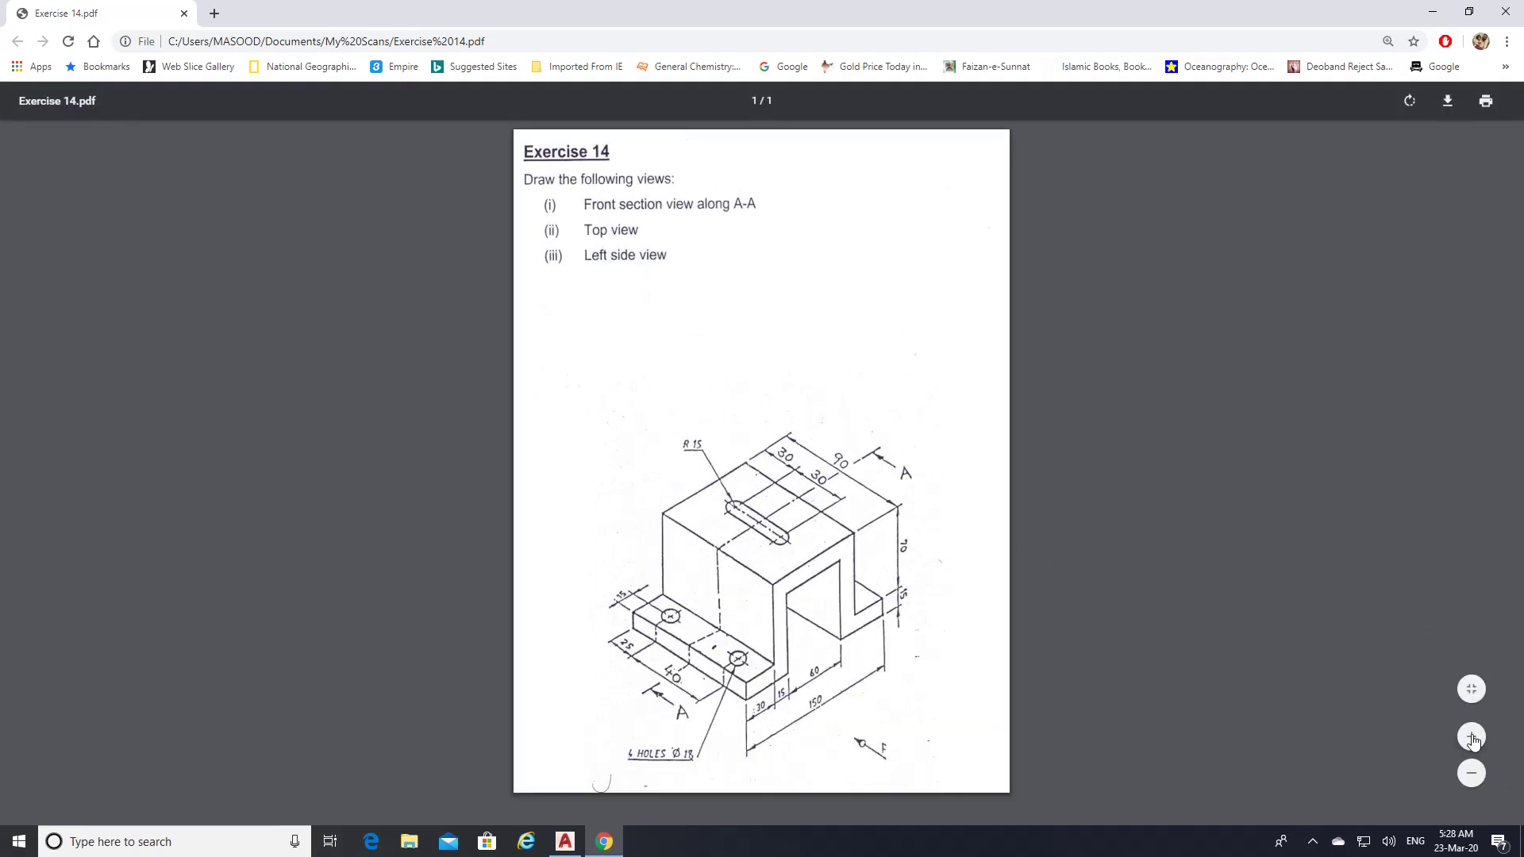
click(1472, 737)
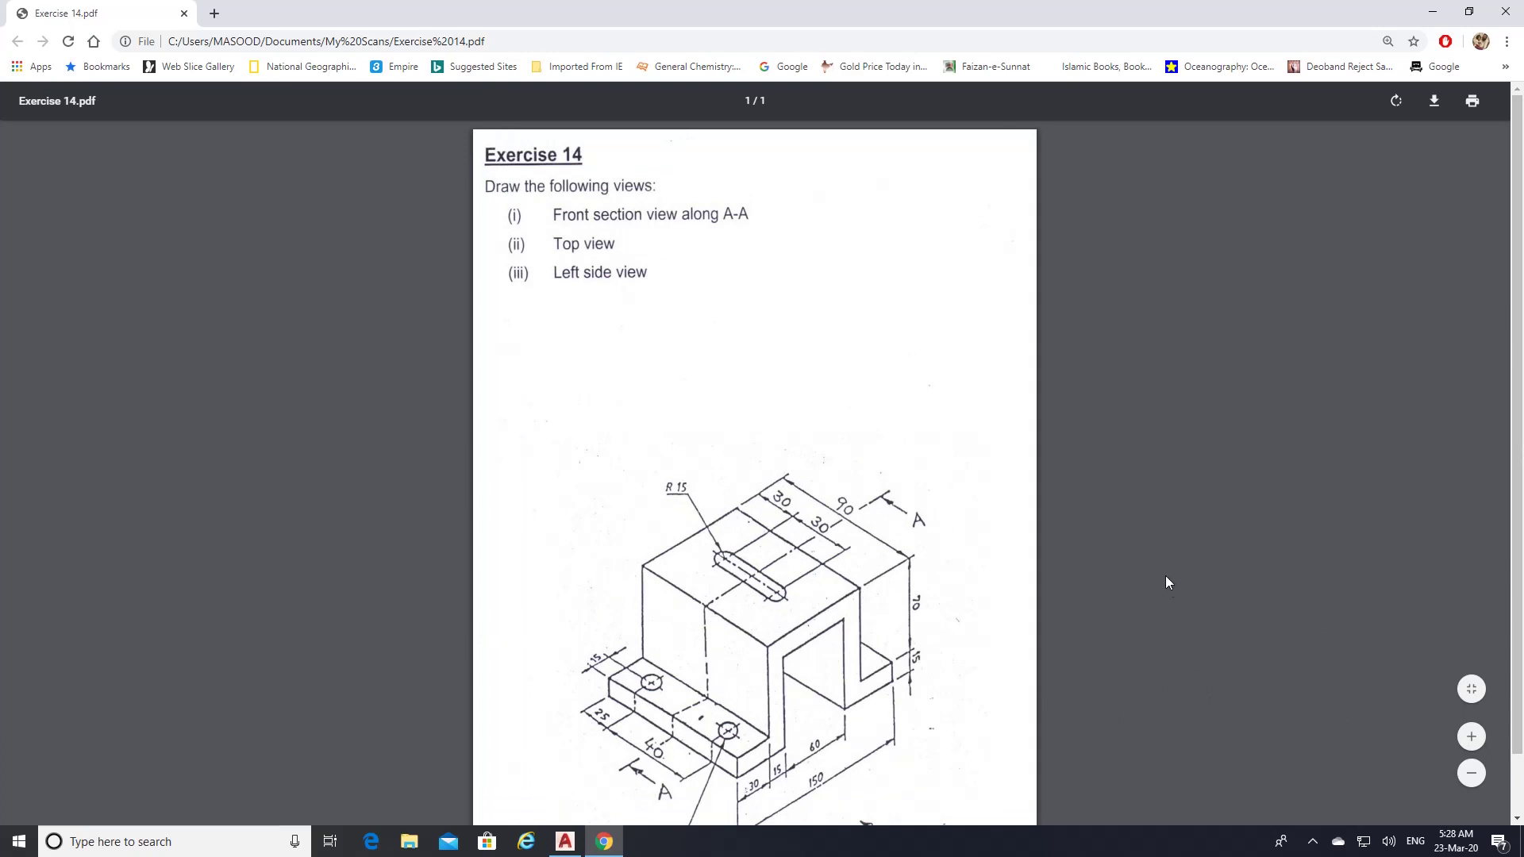
drag(1520, 512, 1521, 631)
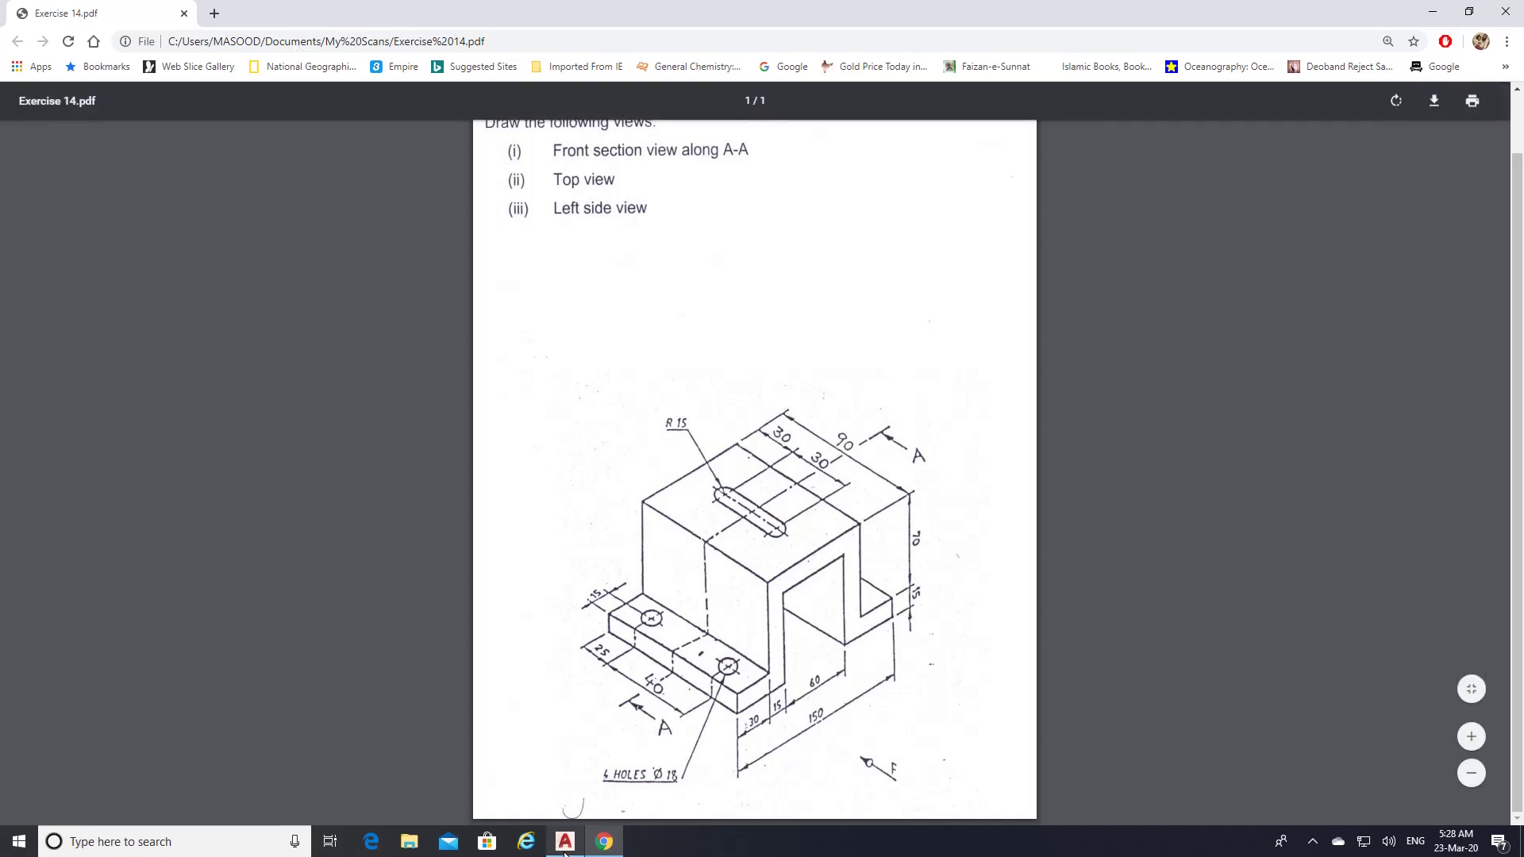
- Switch to AutoCAD and, with Ortho on, draw an 80-unit line in the negative Y direction for the base flange outline
click(563, 842)
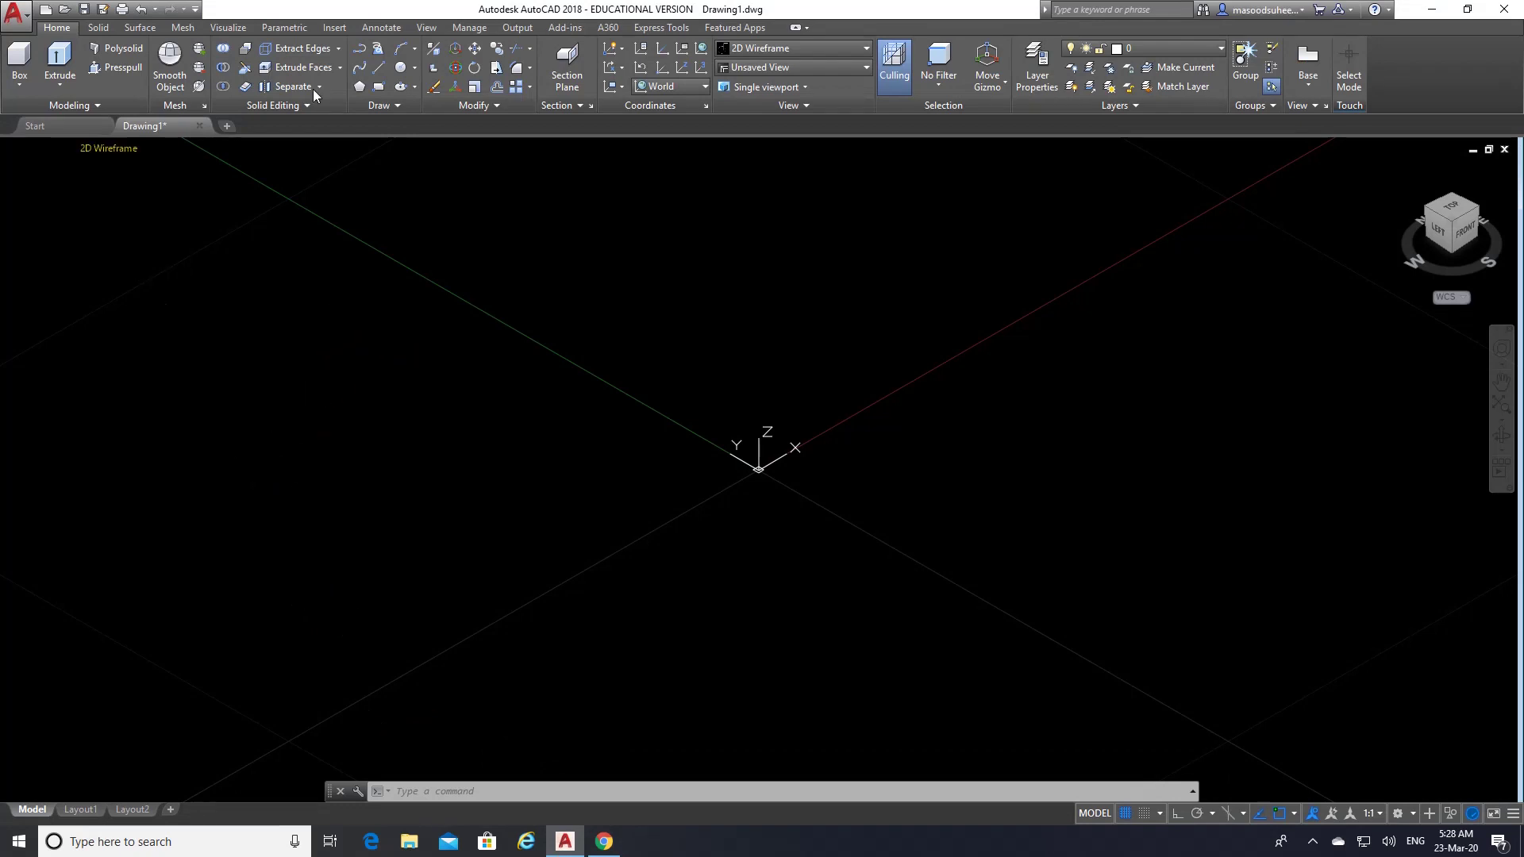
click(378, 66)
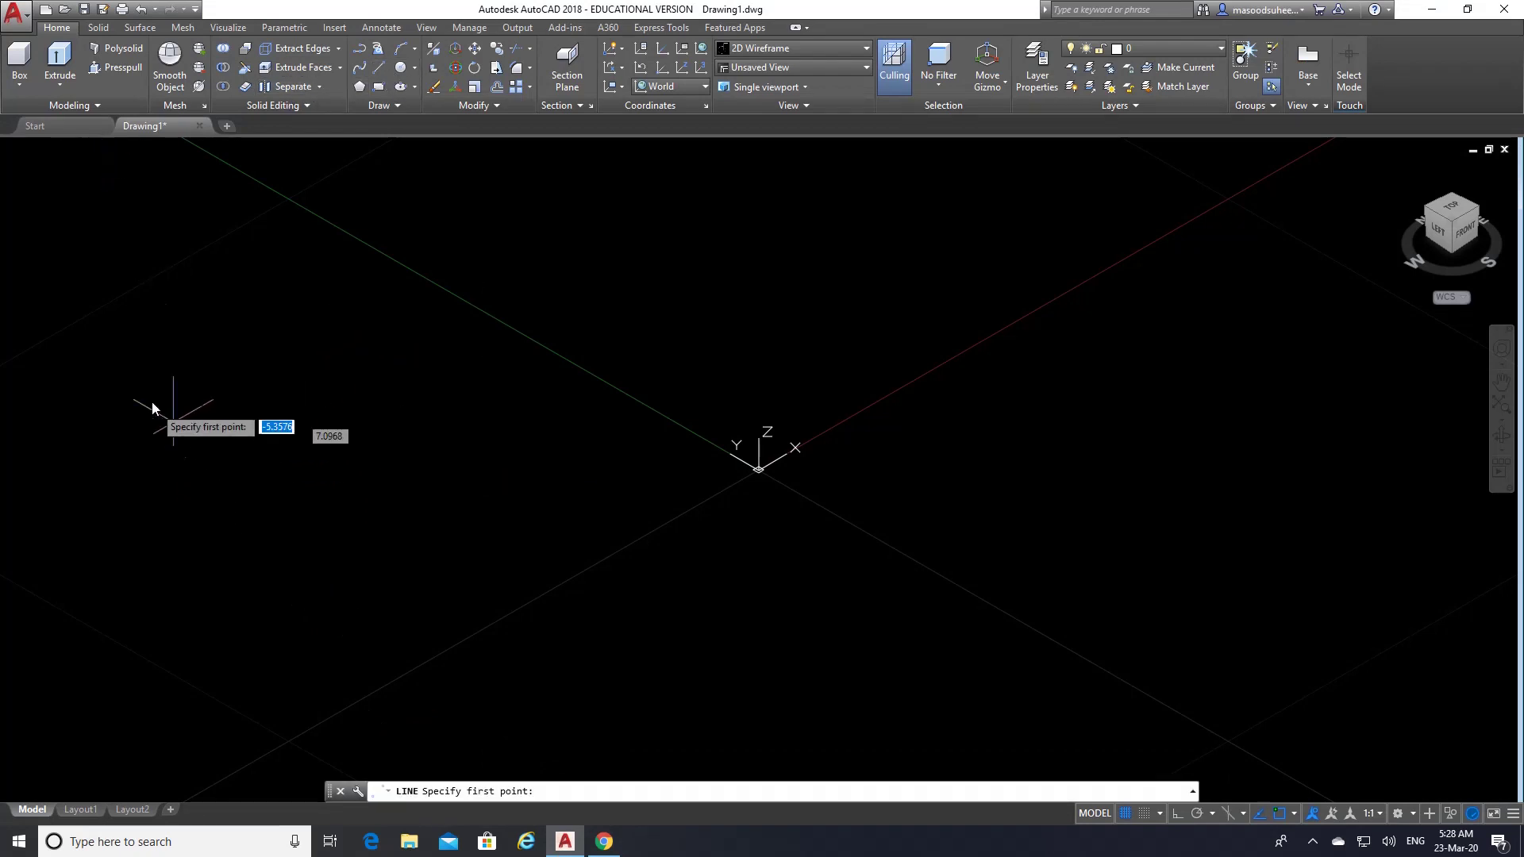
click(140, 347)
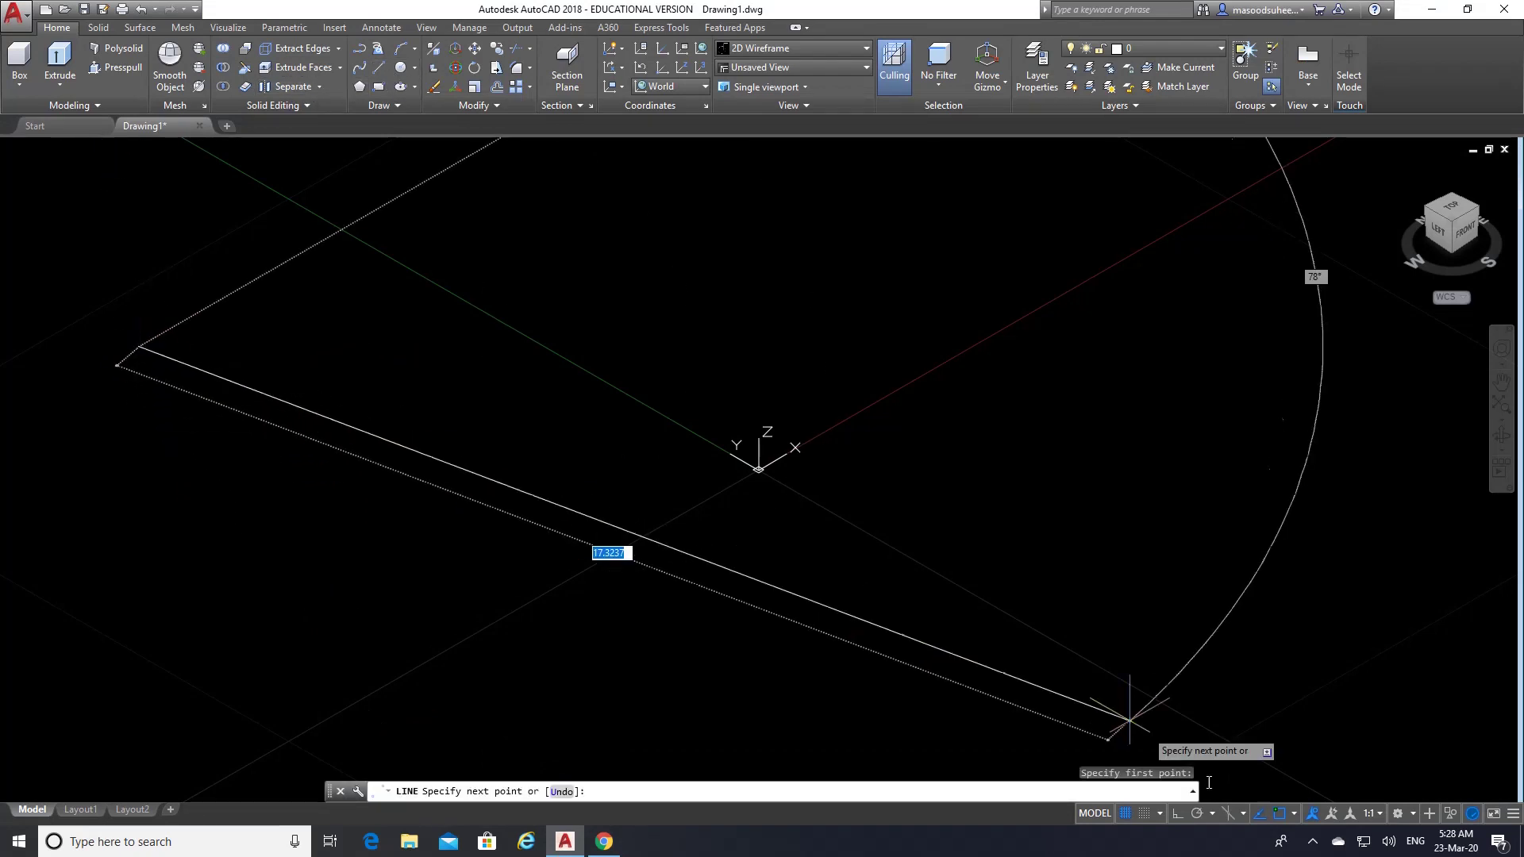
click(1178, 812)
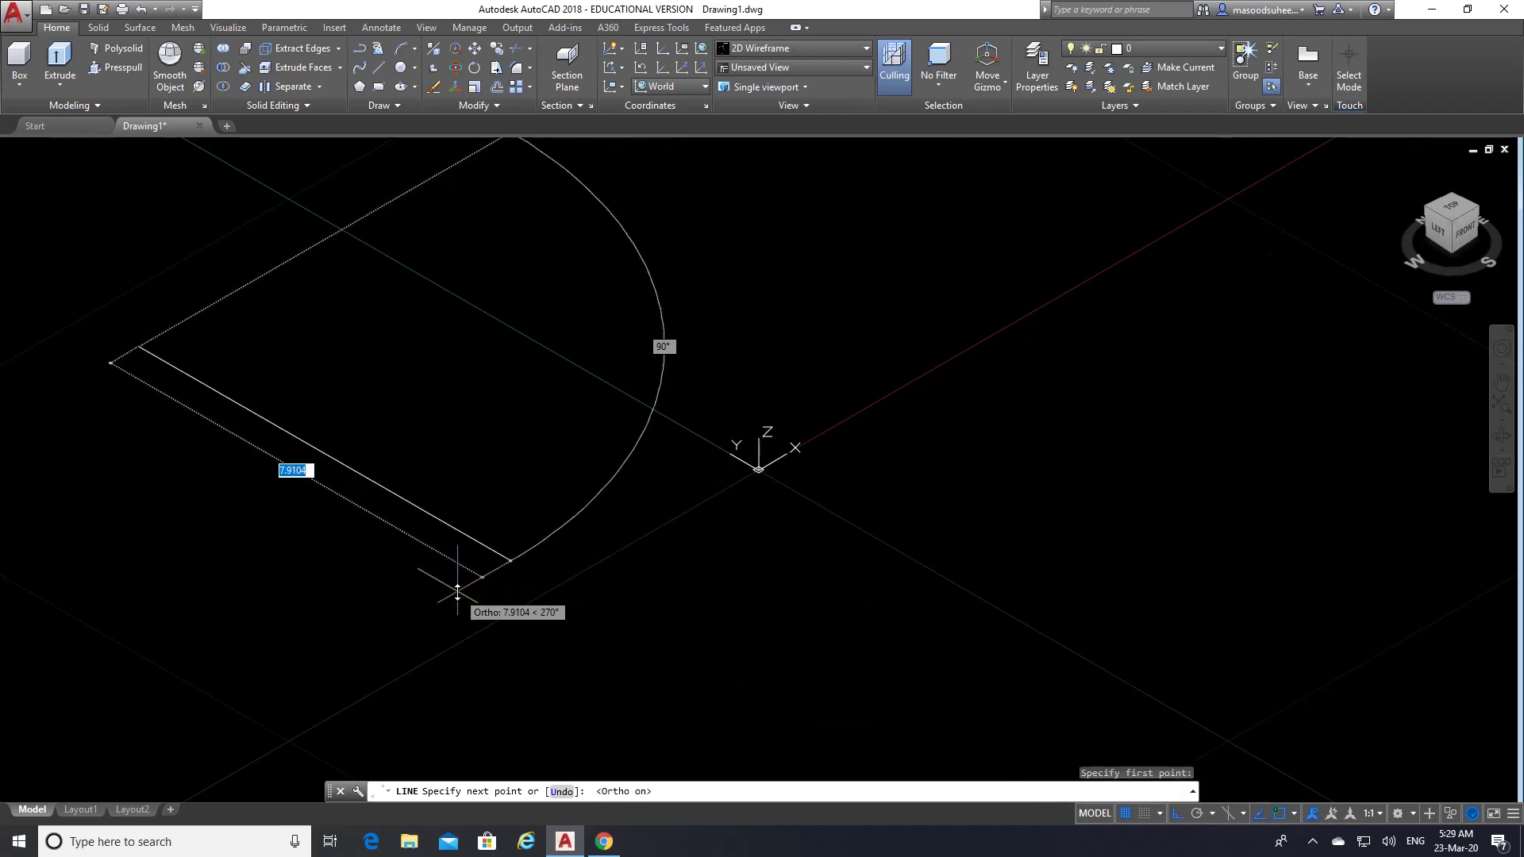
scroll(457, 591, down, 5)
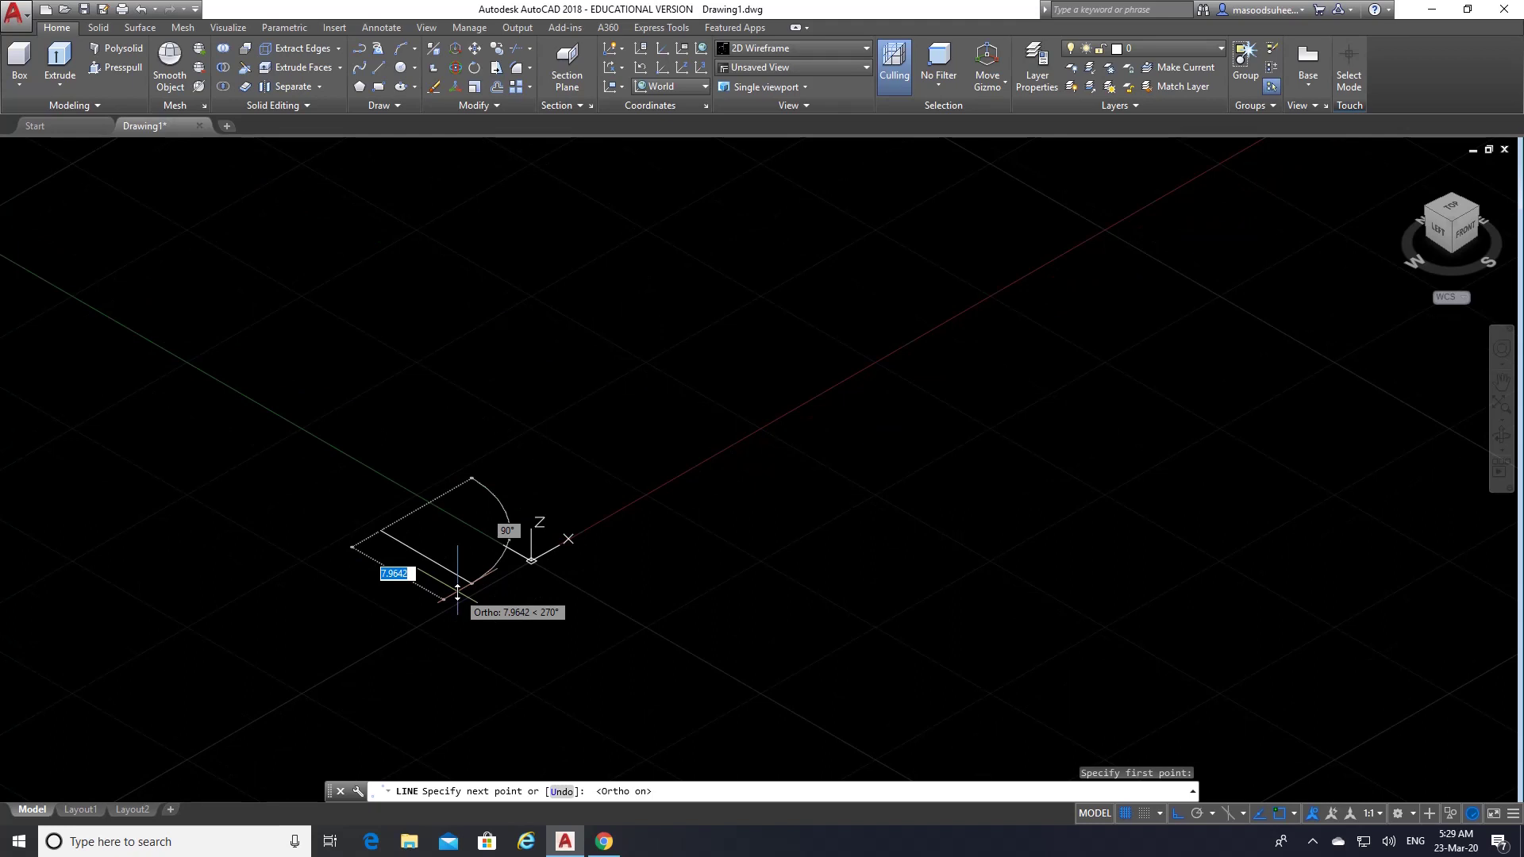
text(80)
key(Return)
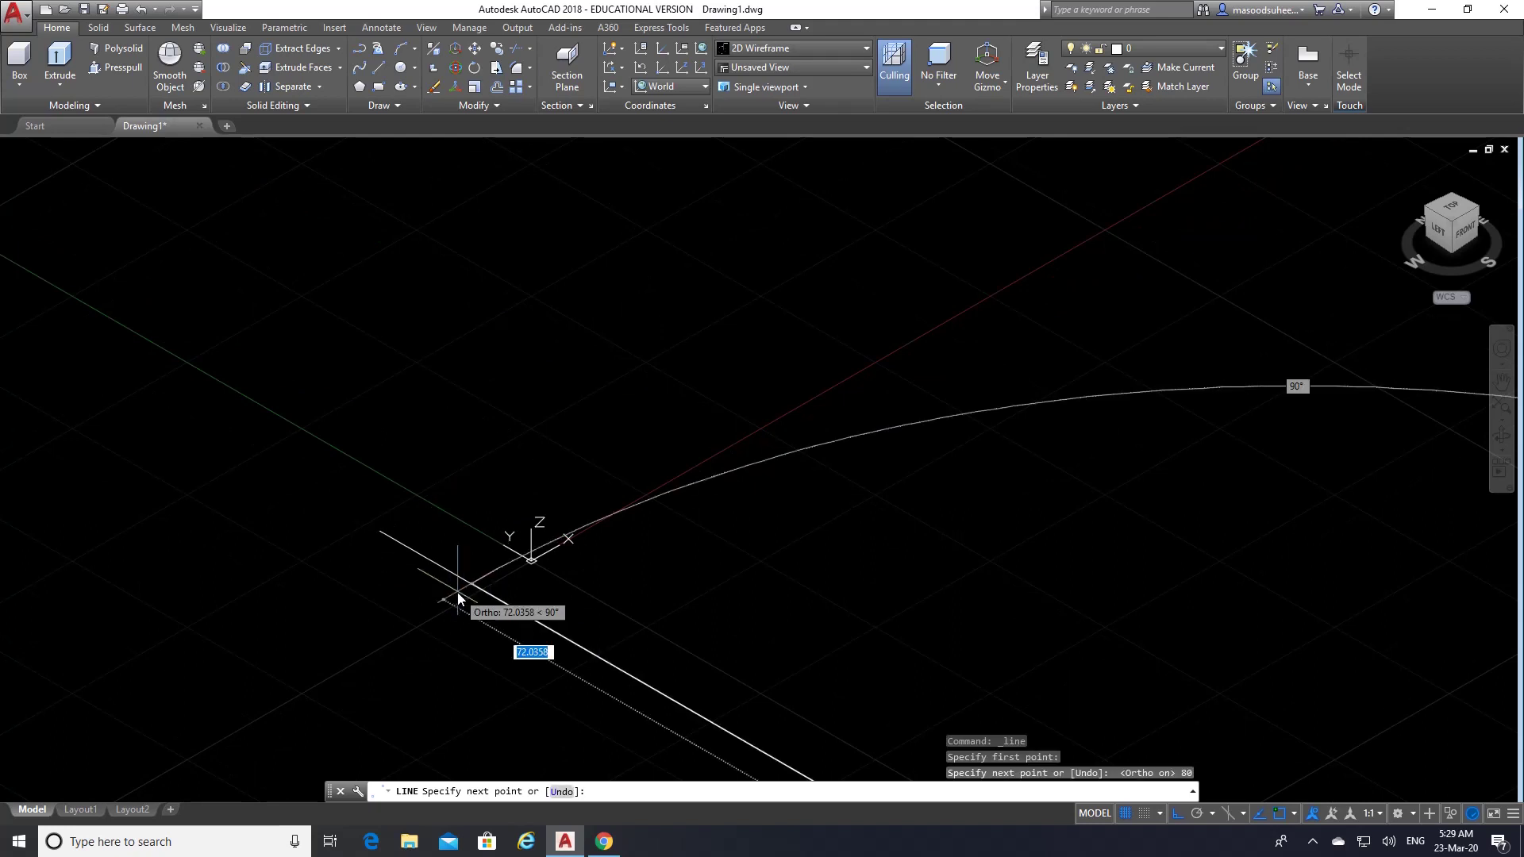
- Continue the outline 30 units along positive X and 80 units along positive Y, and close it into a rectangle
scroll(1183, 436, down, 5)
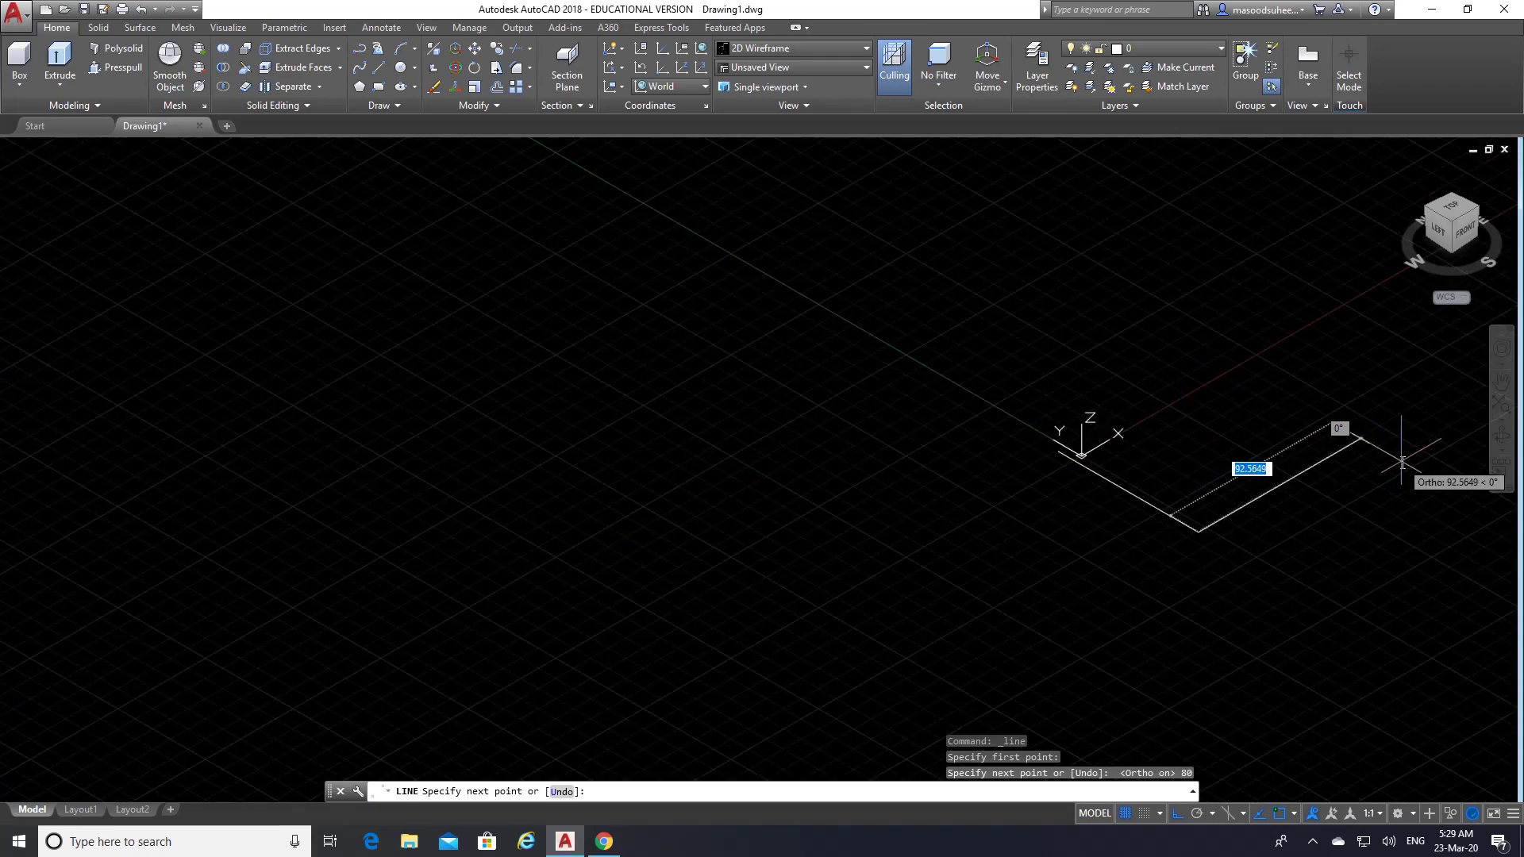
text(30)
key(Return)
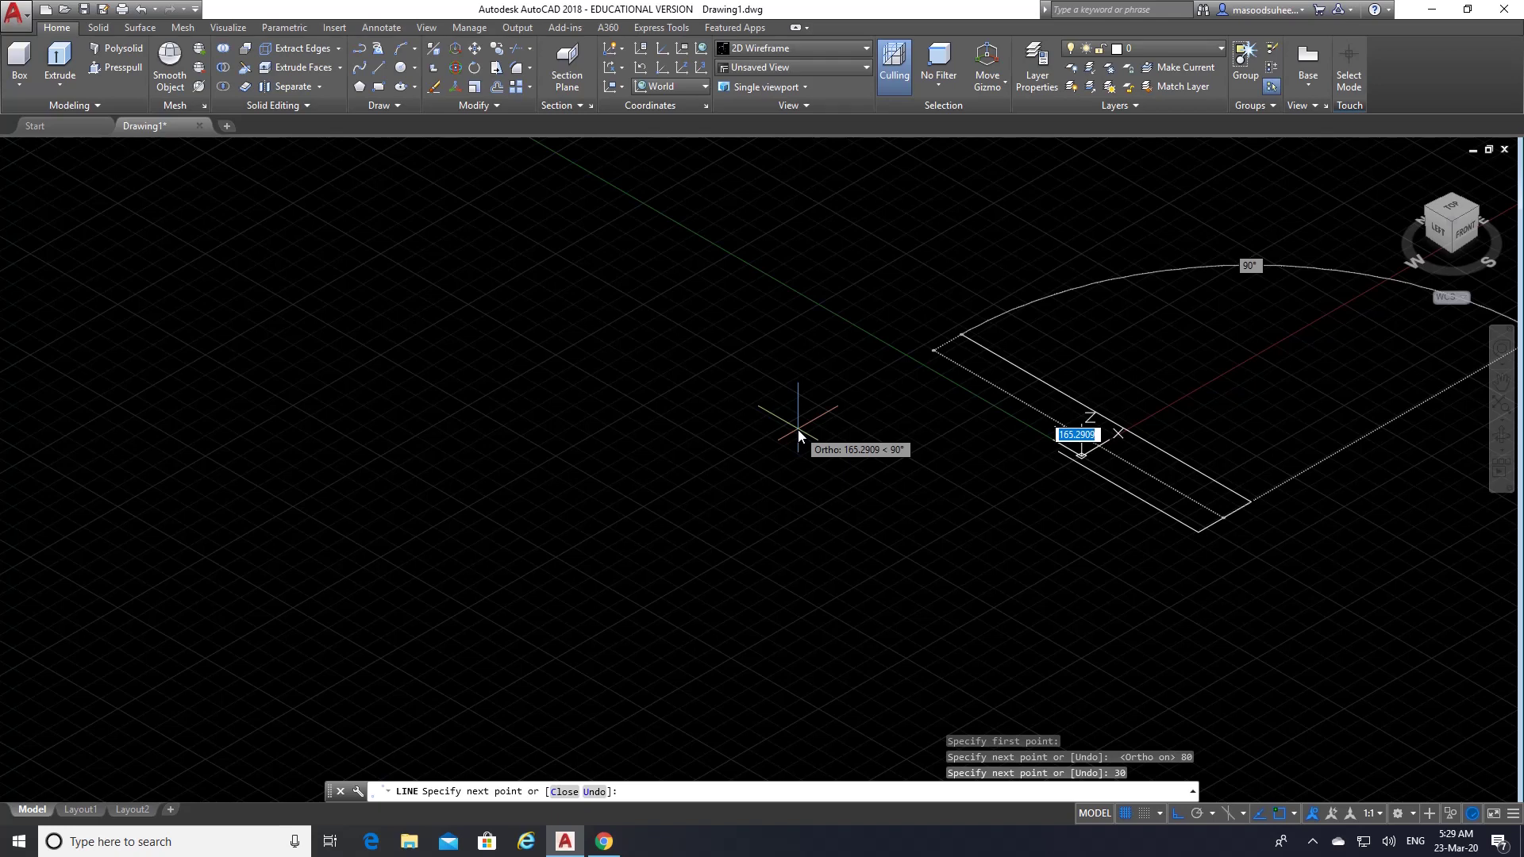
text(80)
key(Return)
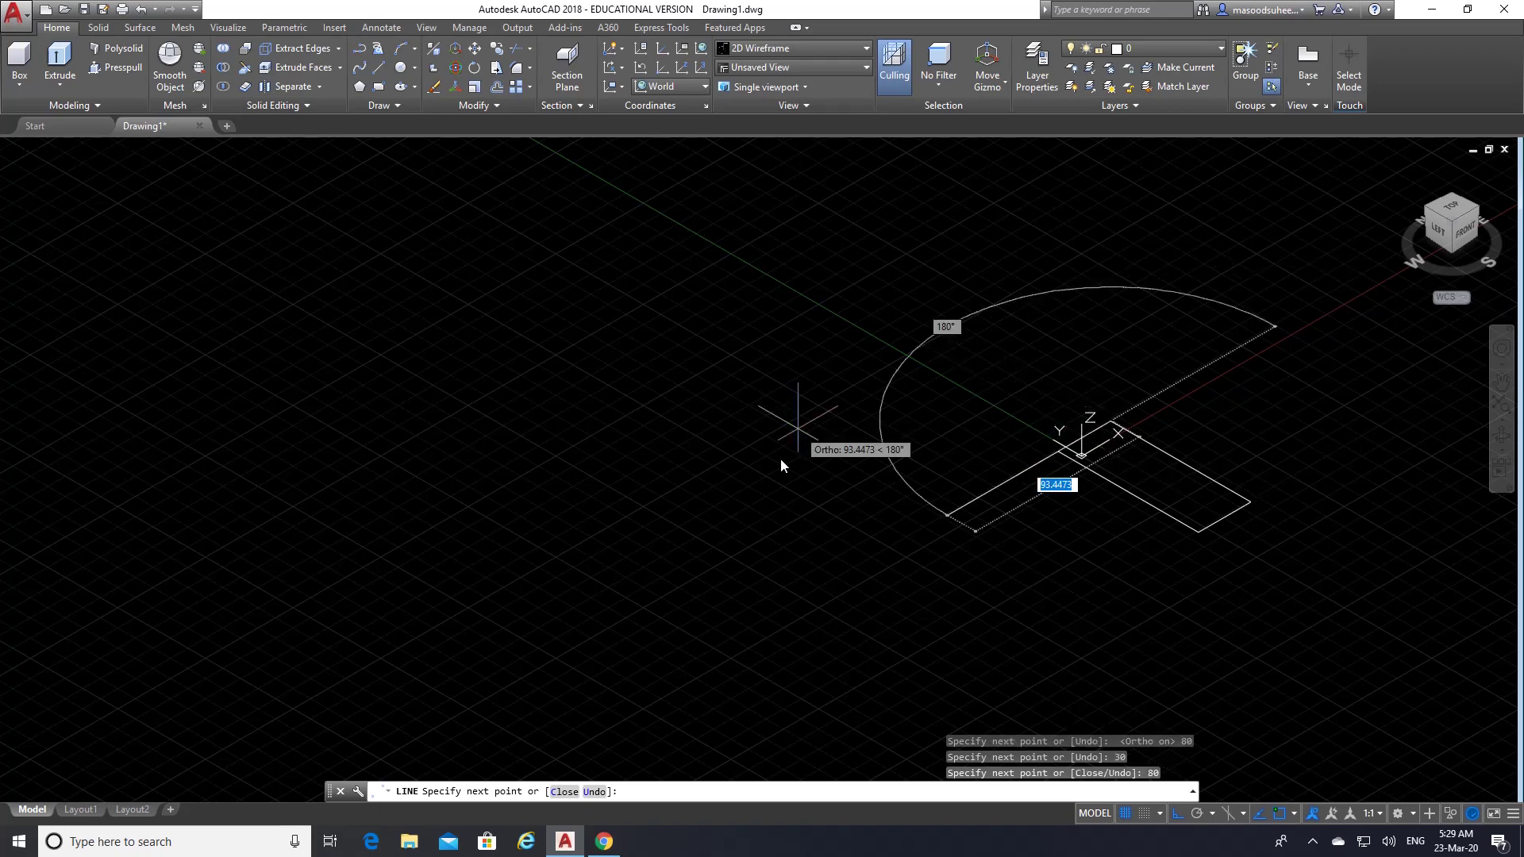
text(c)
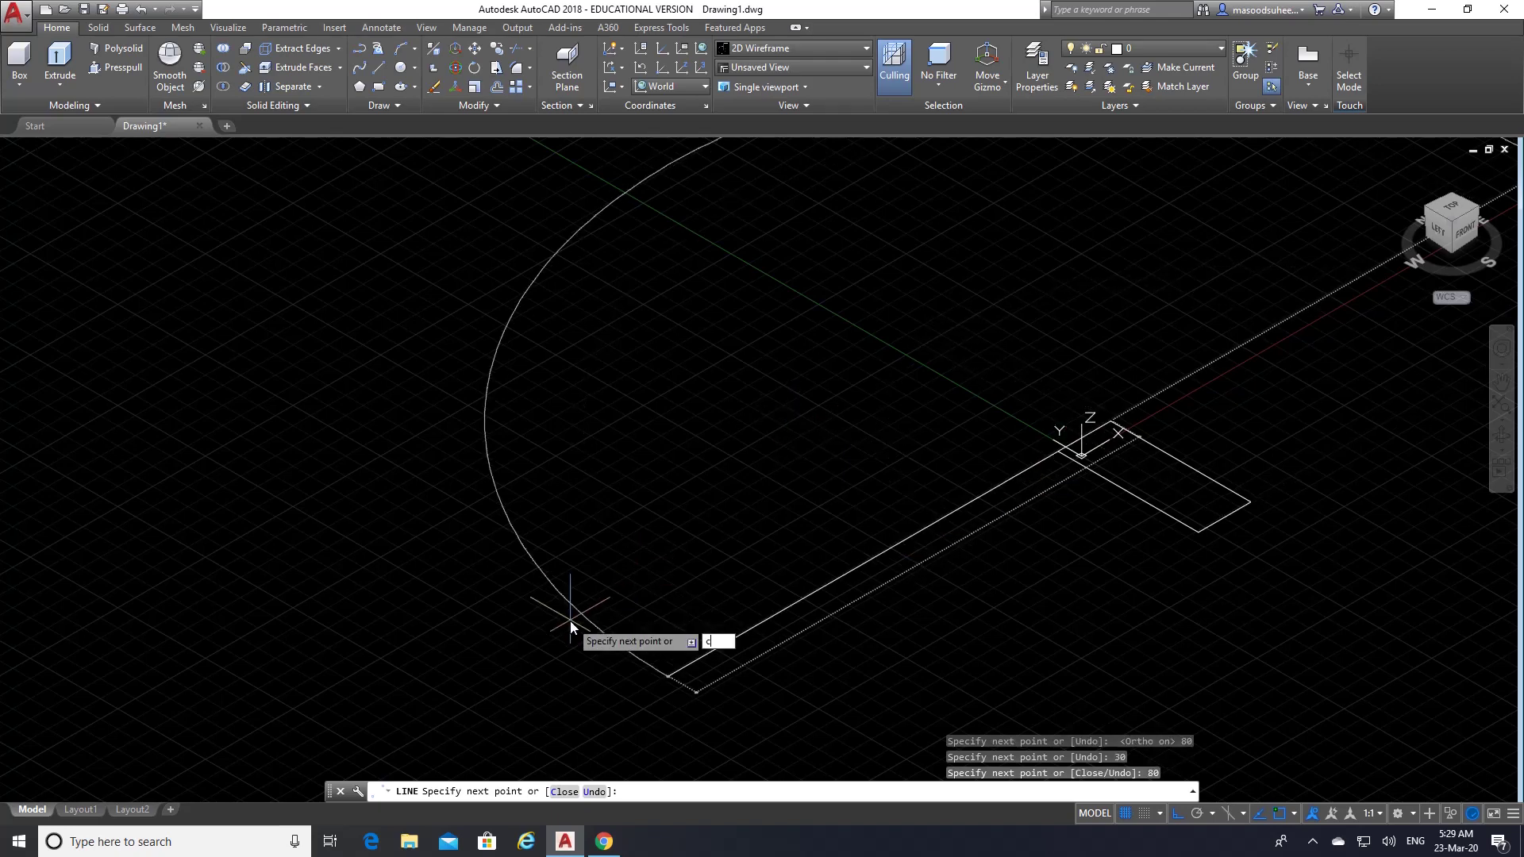
key(Return)
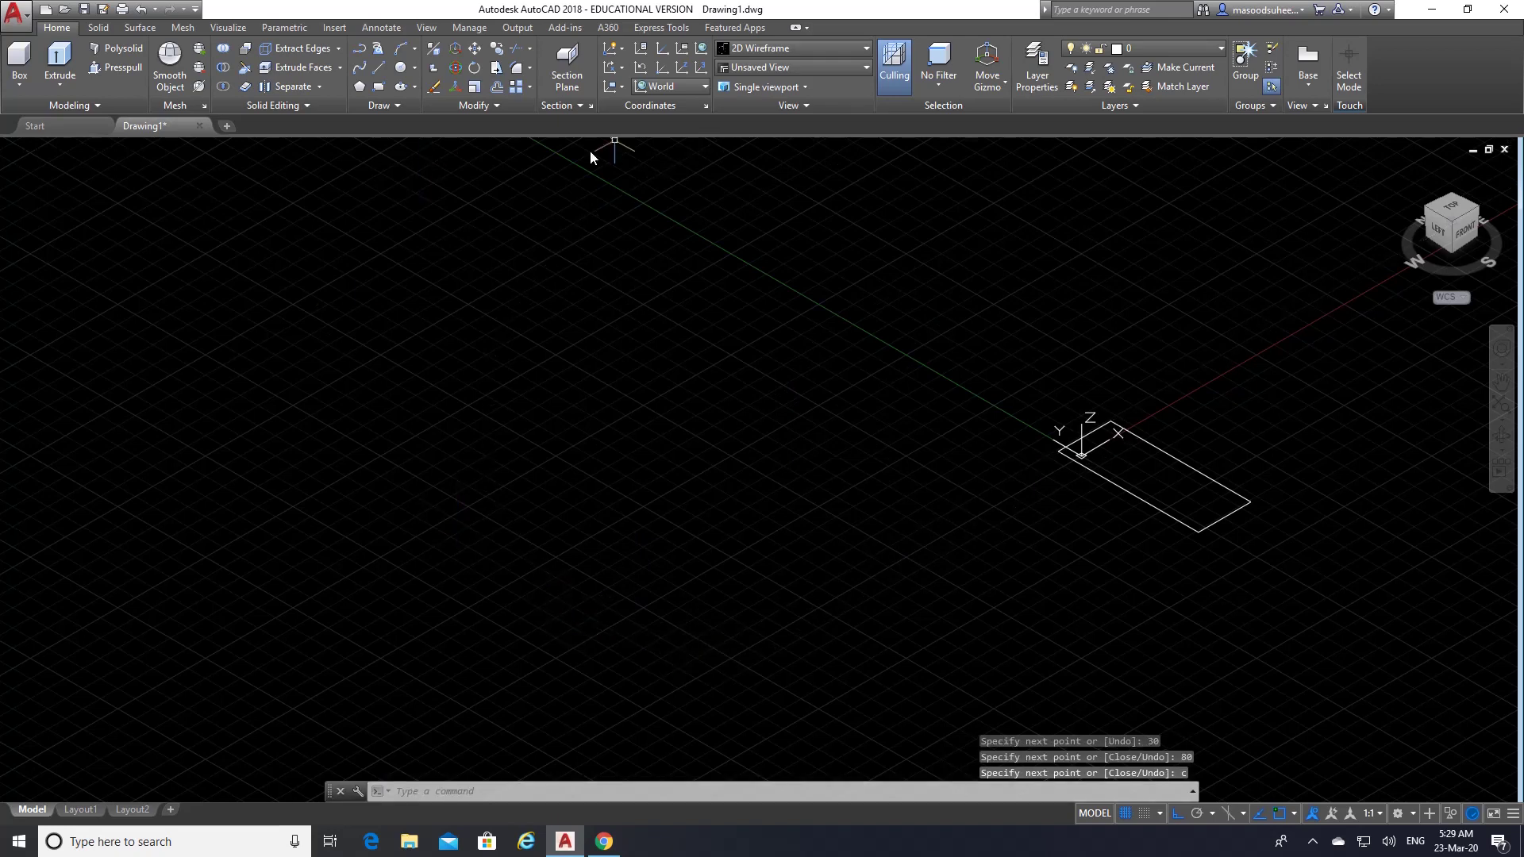
- Move the whole rectangle away from the origin in the negative X direction
click(475, 48)
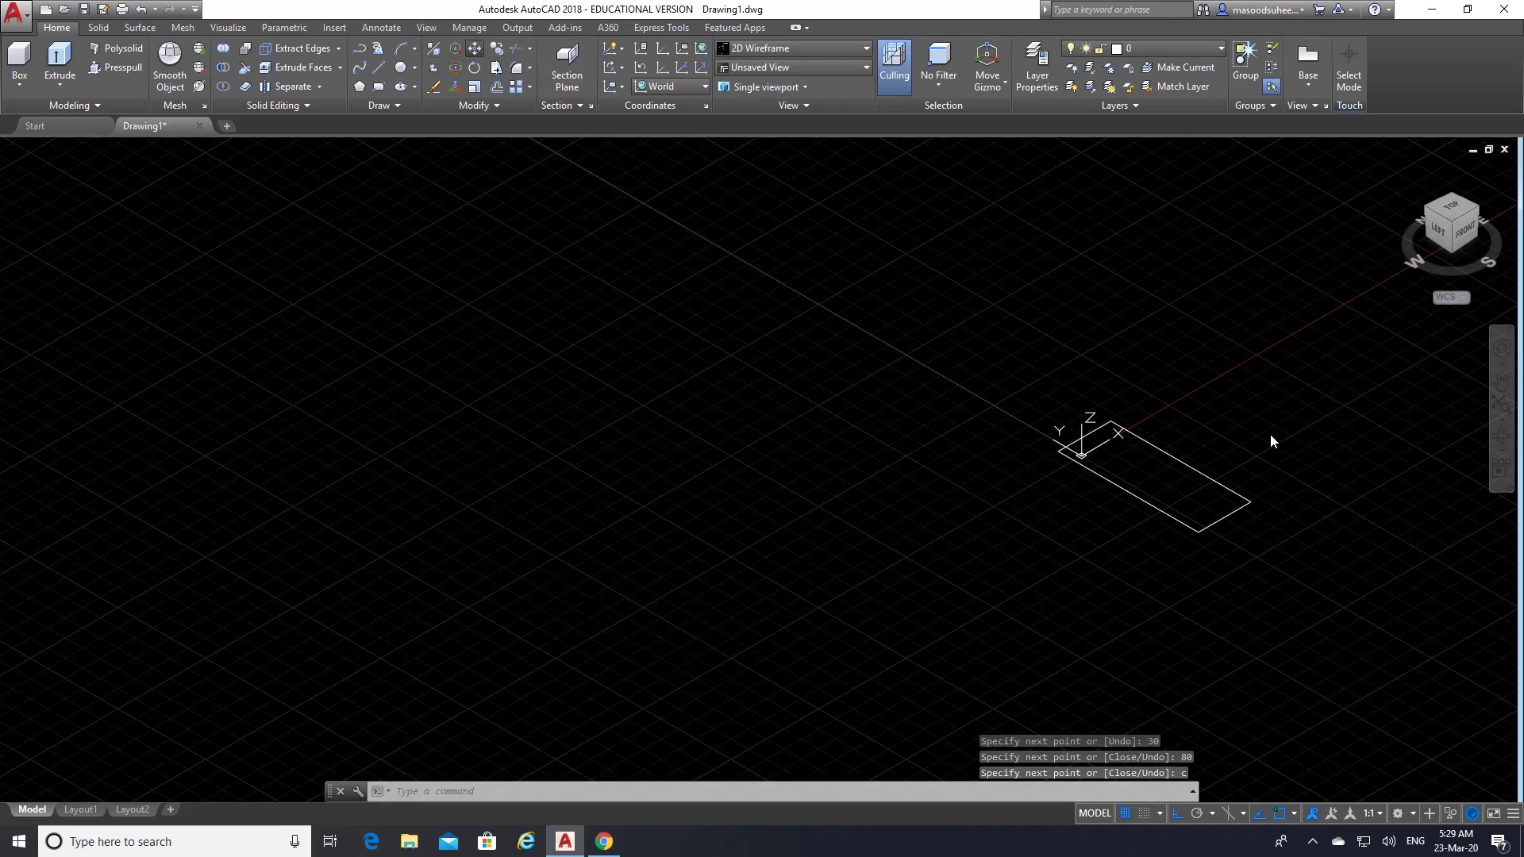
click(1317, 577)
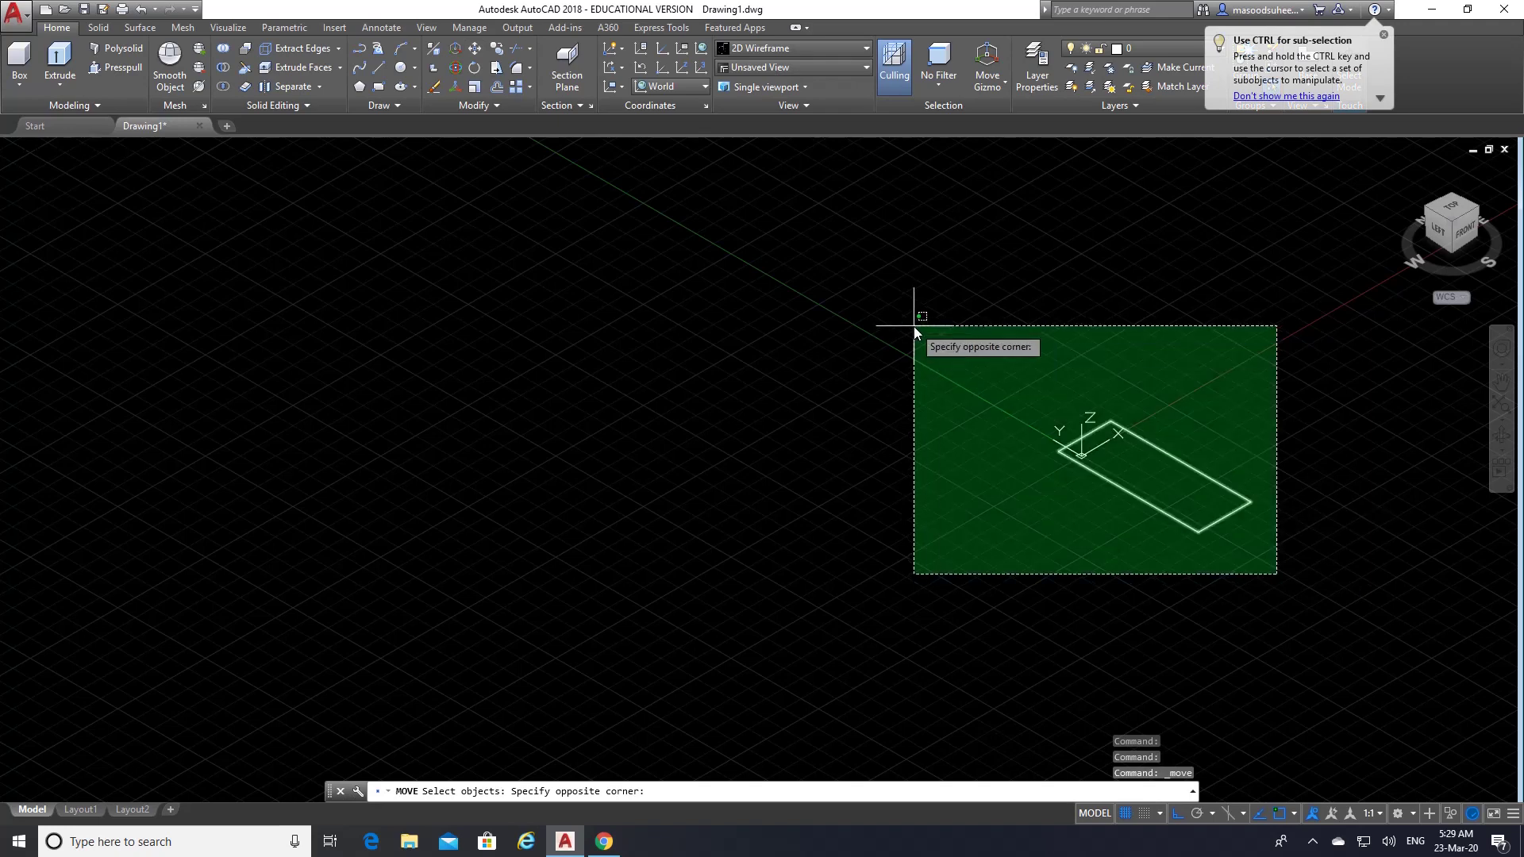
click(981, 339)
key(Return)
click(981, 340)
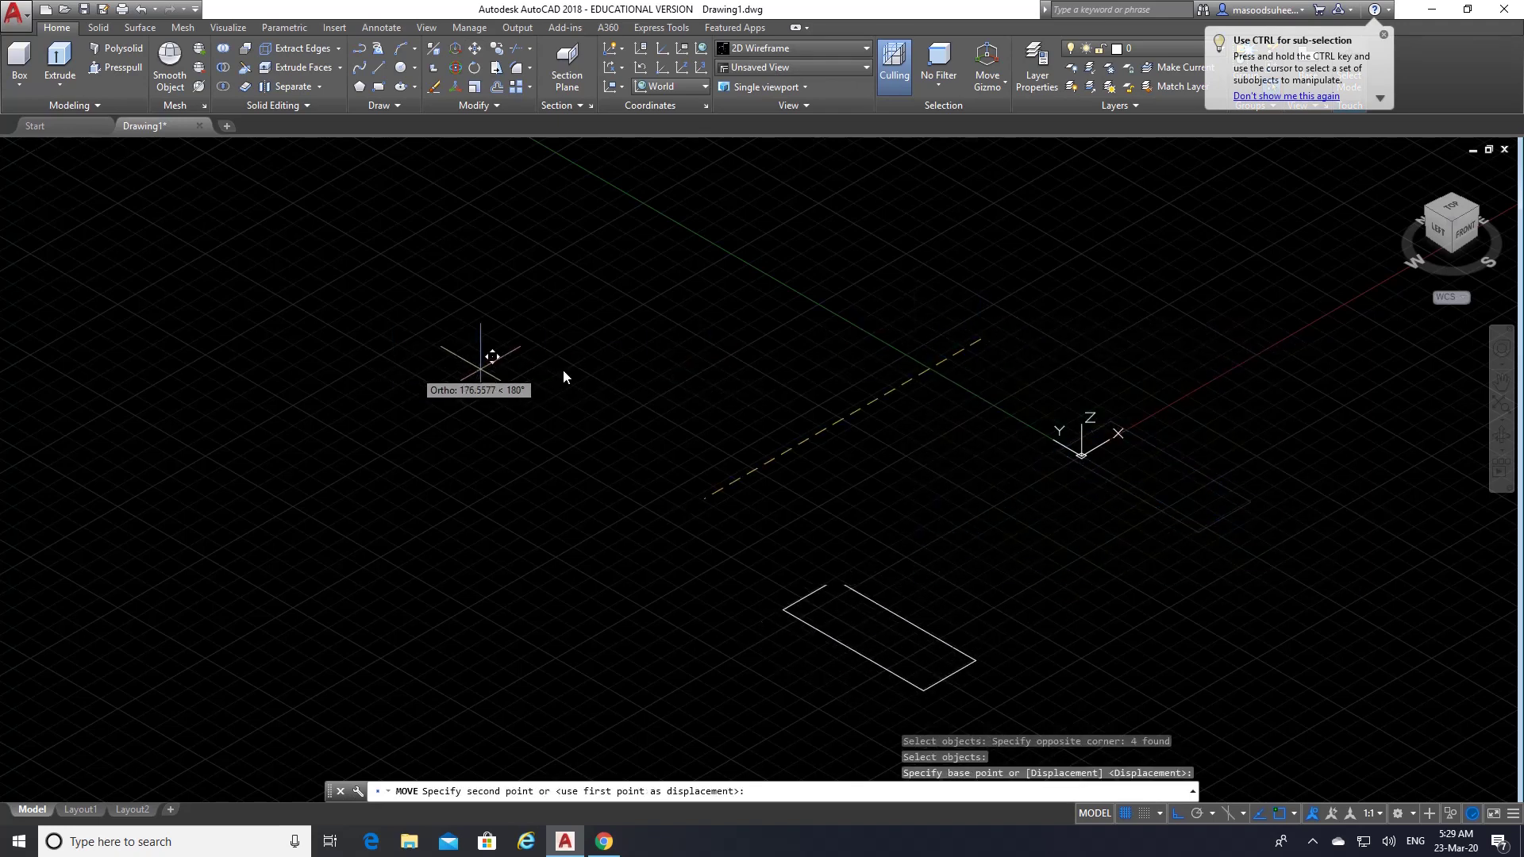
click(556, 439)
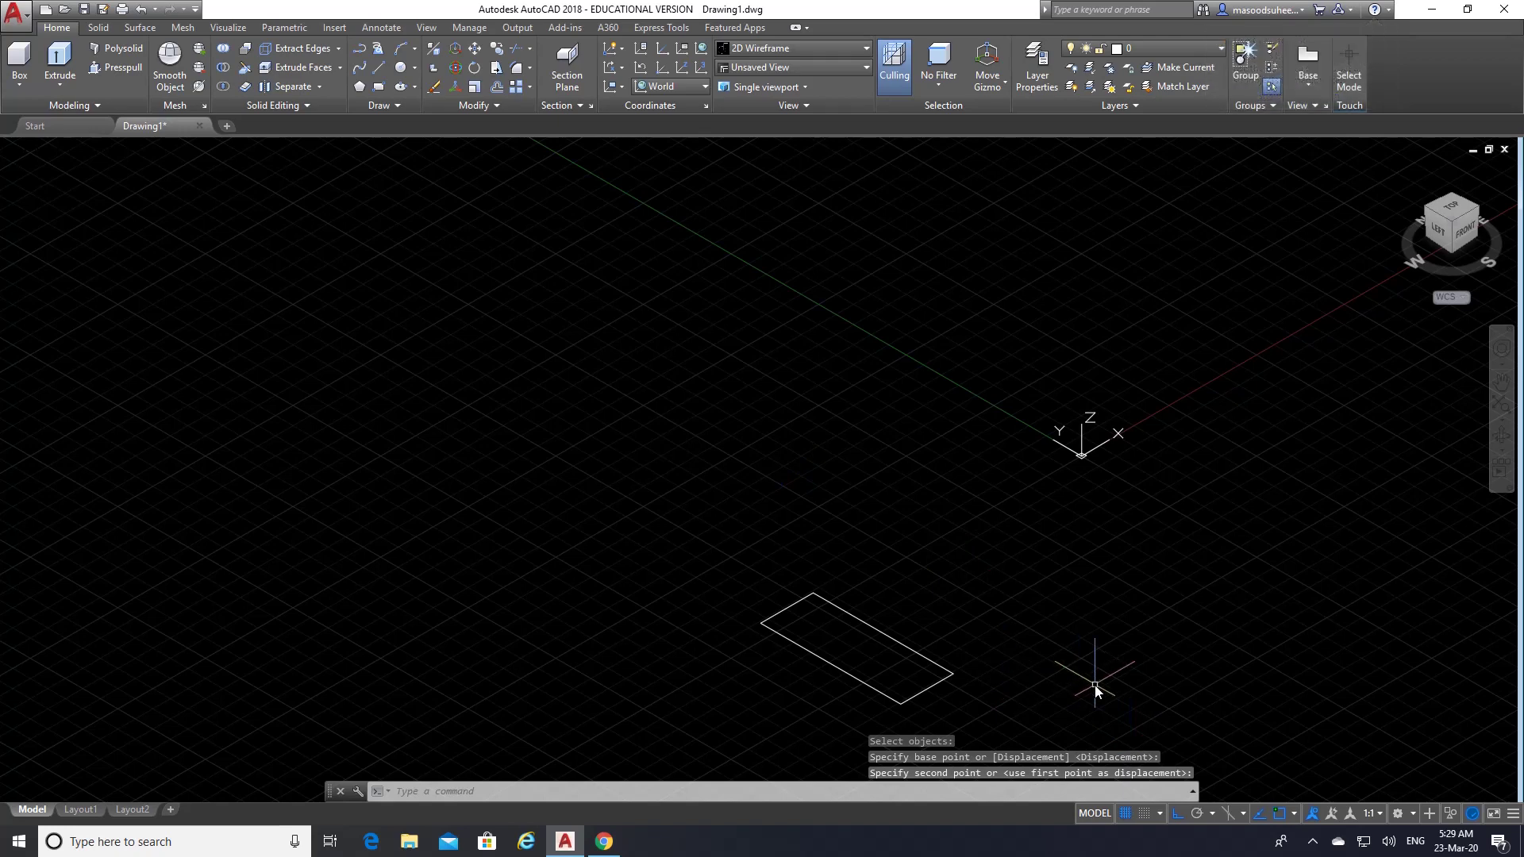
- Fit the rectangle in the view and check the hole spacing along the flange in the exercise PDF
text(z)
key(Return)
text(e)
key(Return)
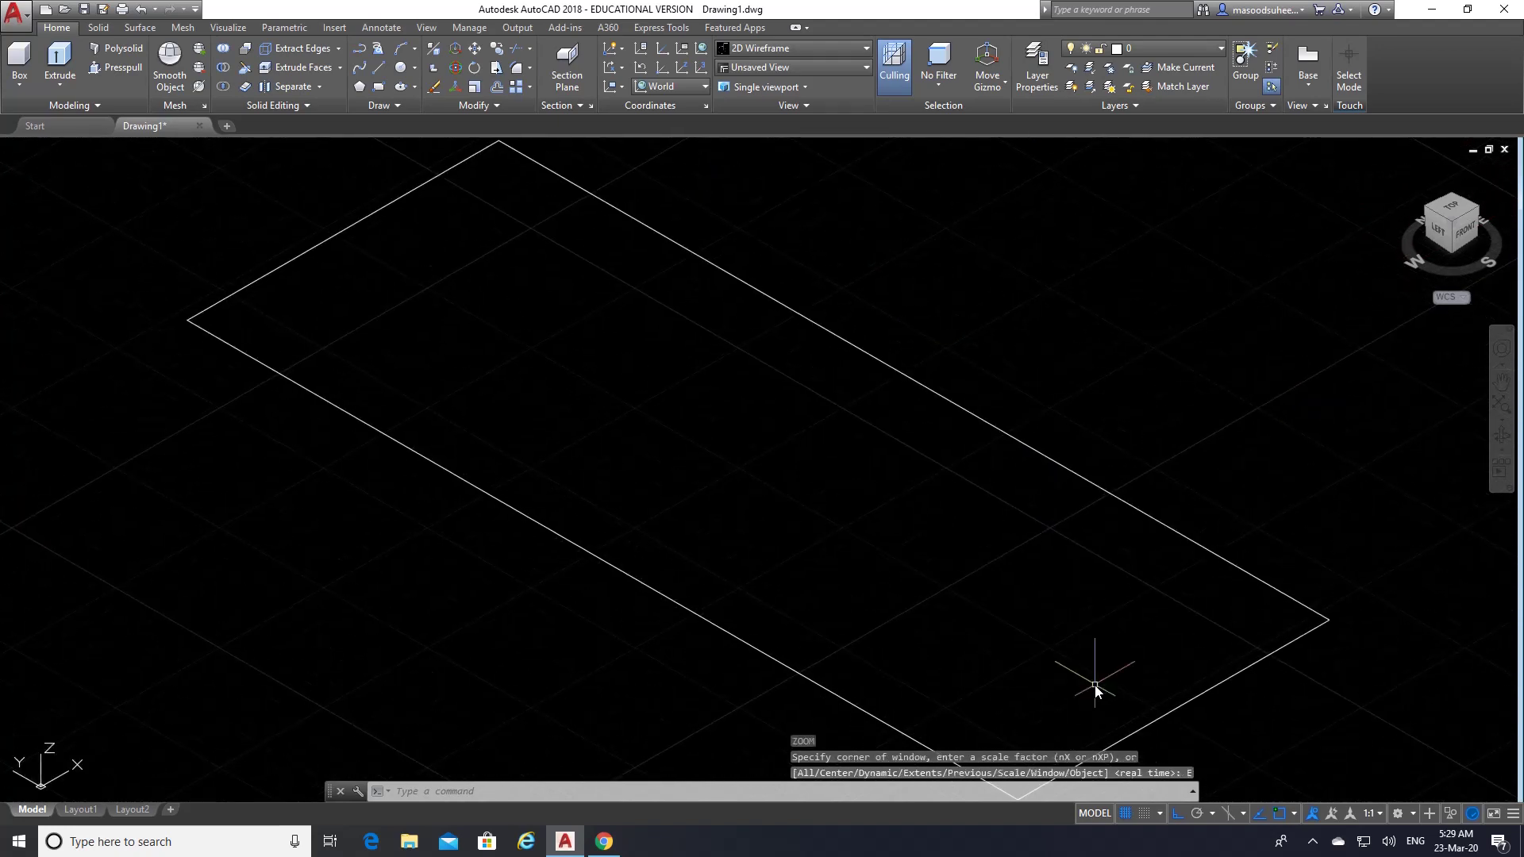
scroll(643, 522, down, 4)
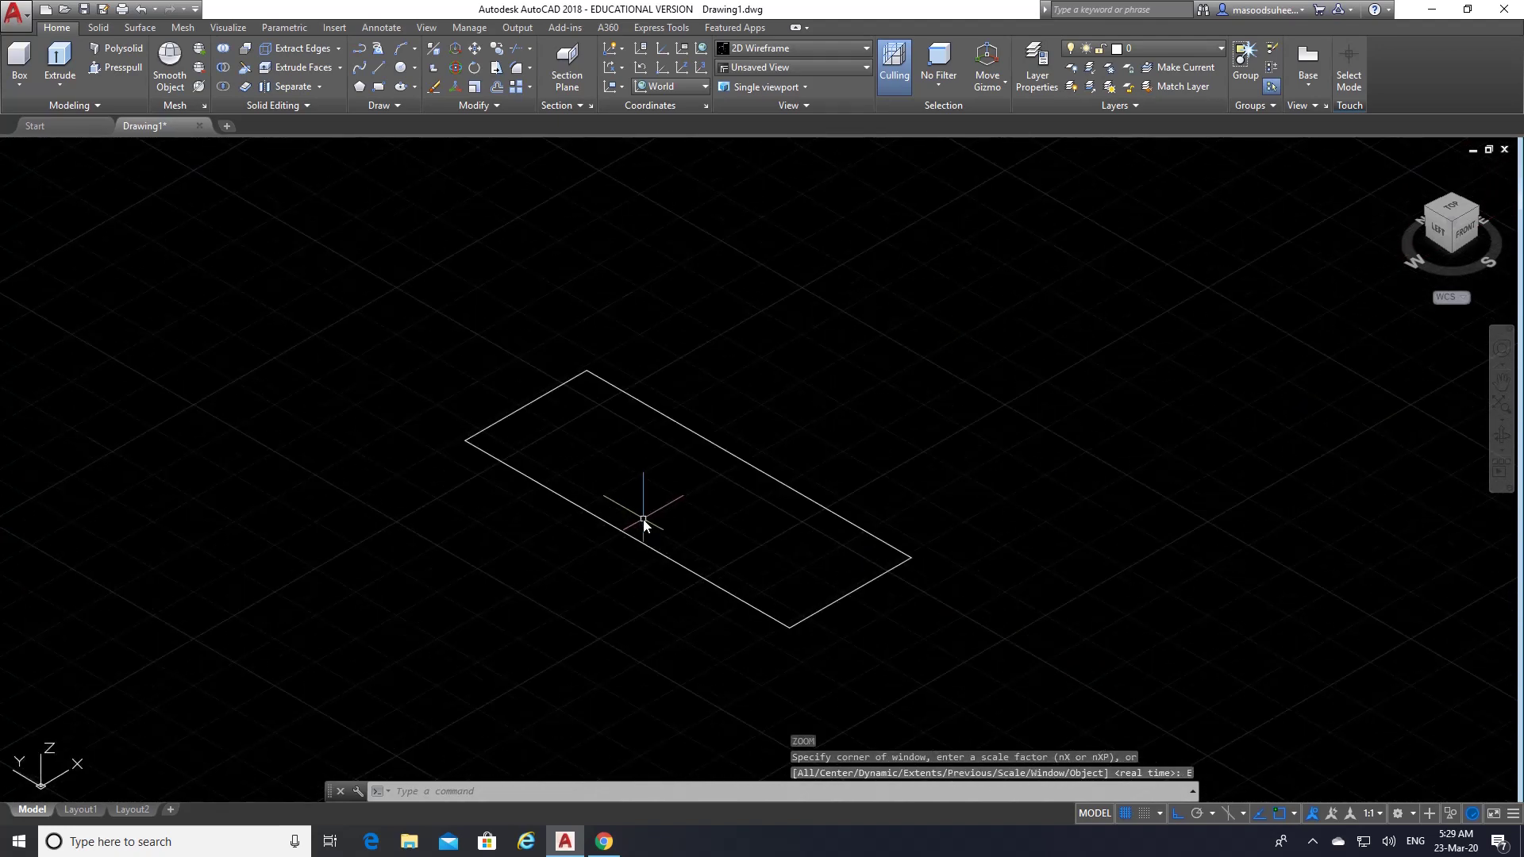
scroll(642, 521, up, 2)
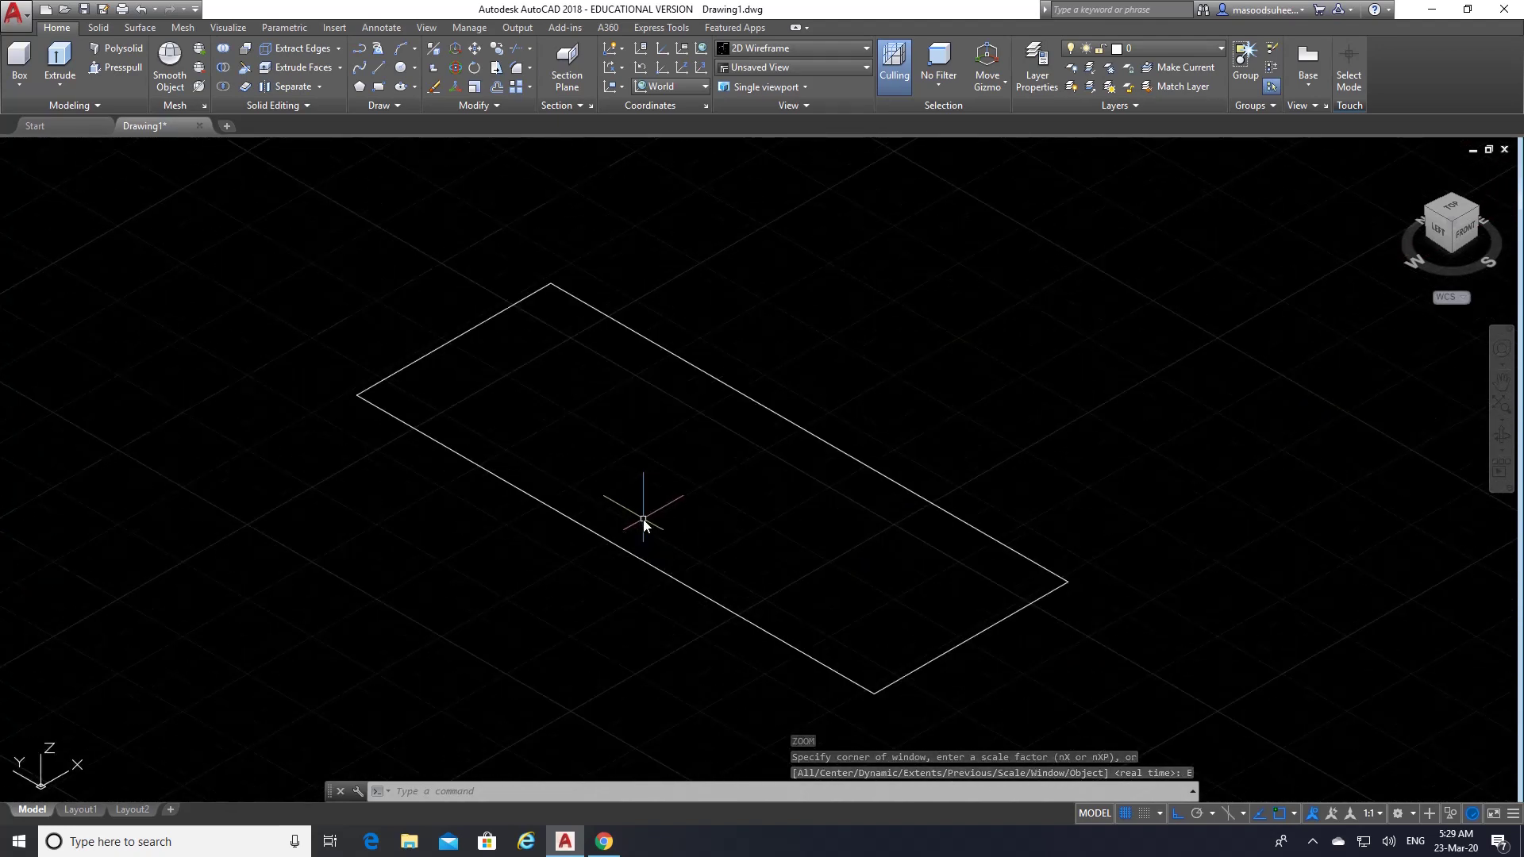
click(603, 842)
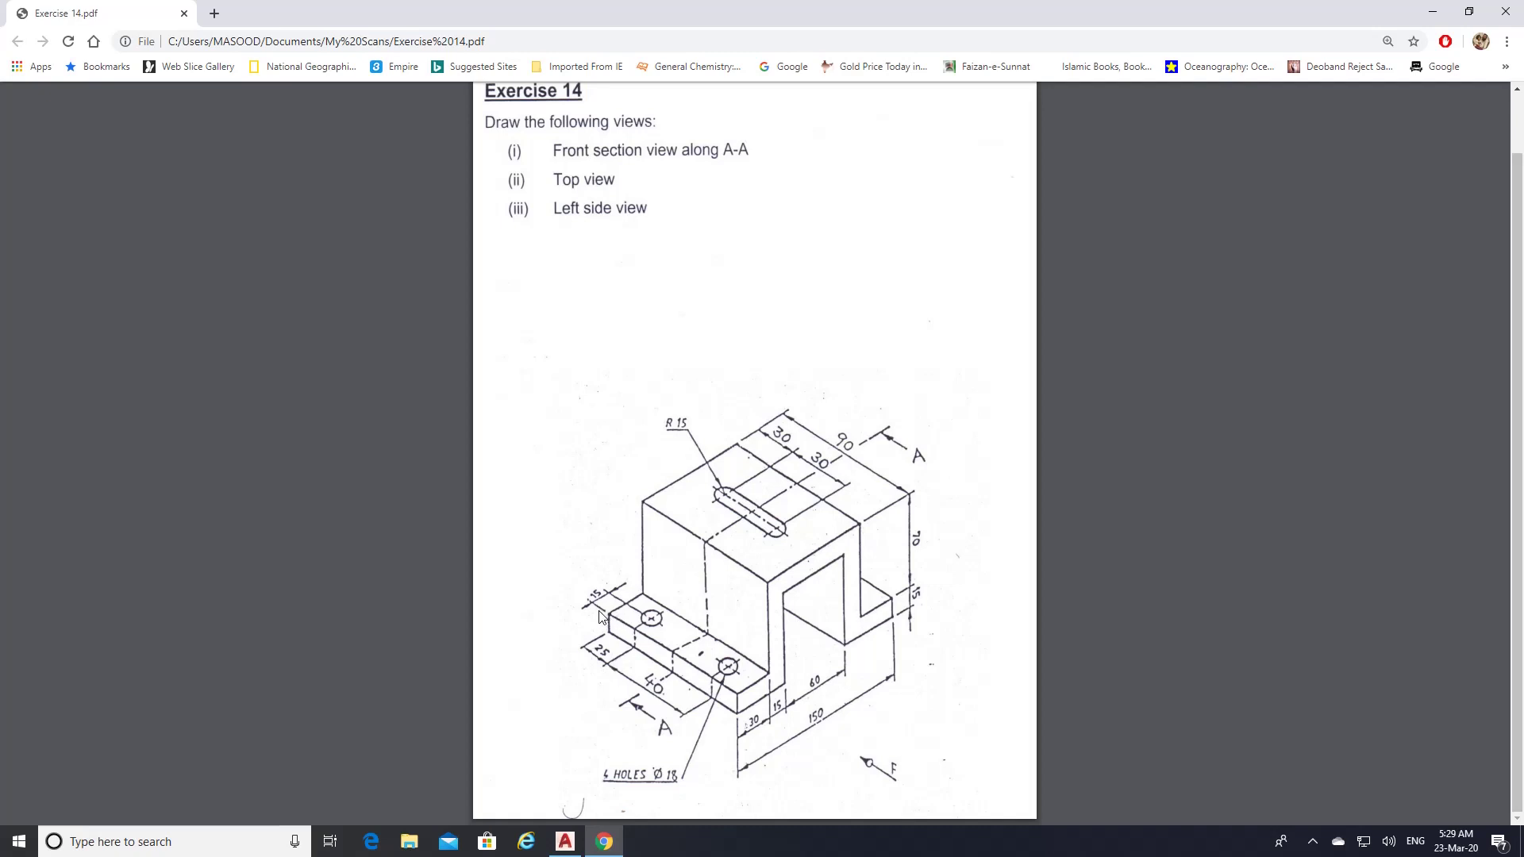
click(565, 842)
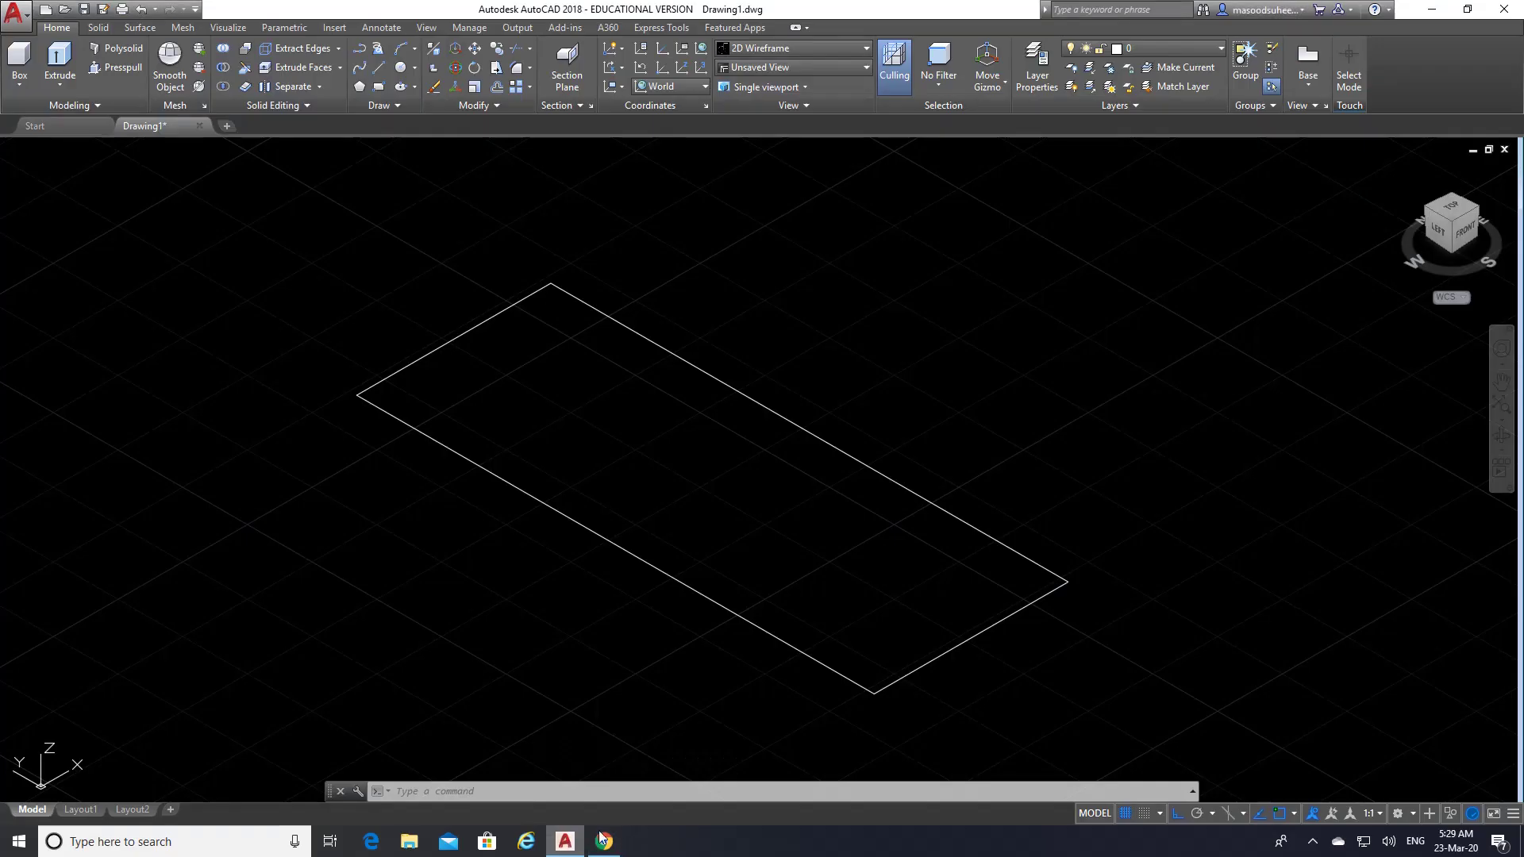
- Offset both short edges of the rectangle inward by 25 to mark the hole centre positions
click(496, 87)
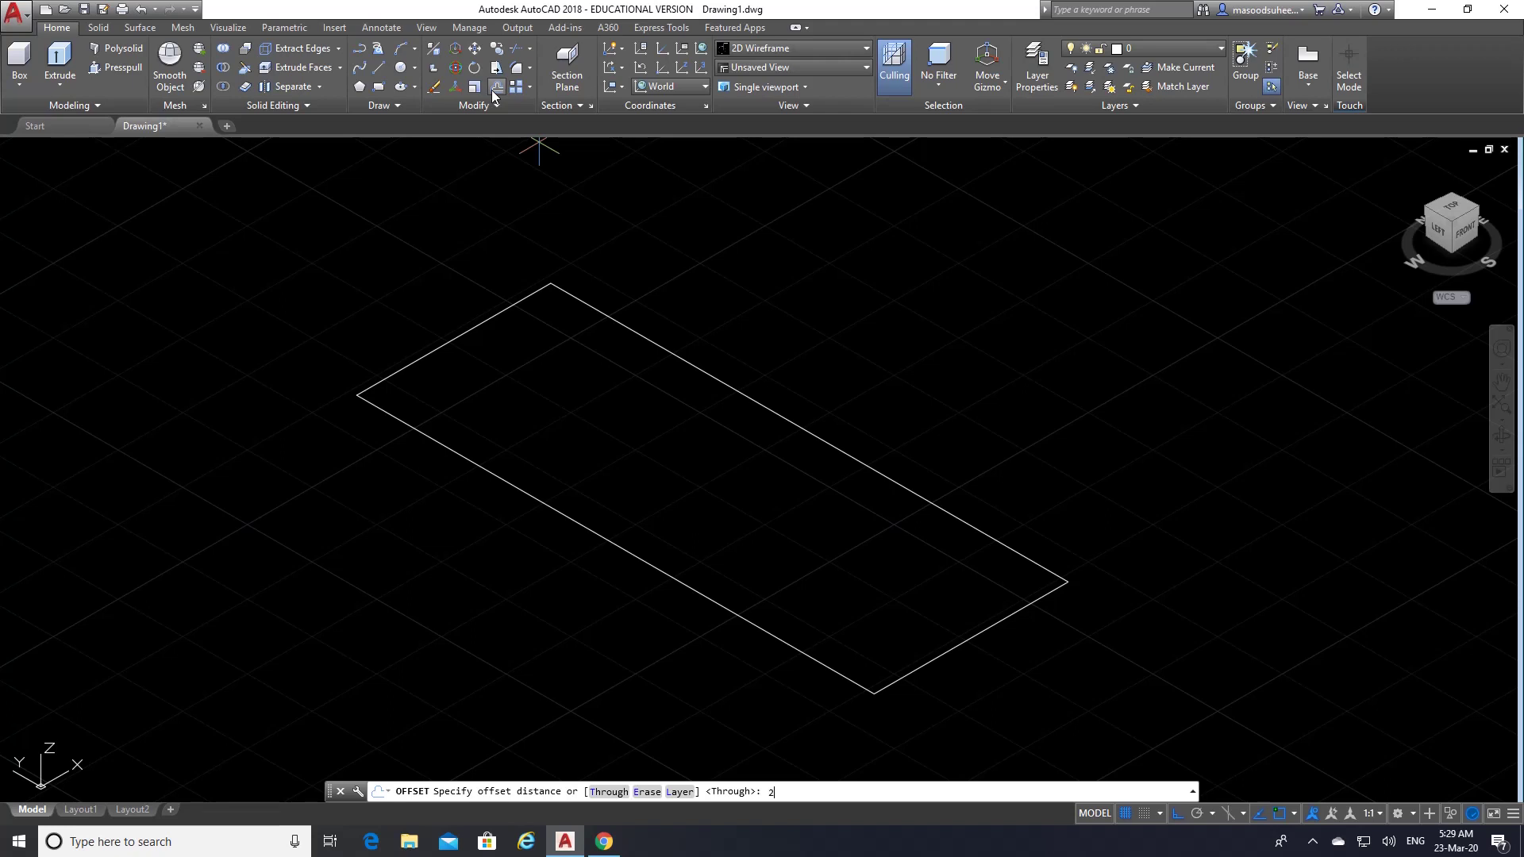
text(25)
key(Return)
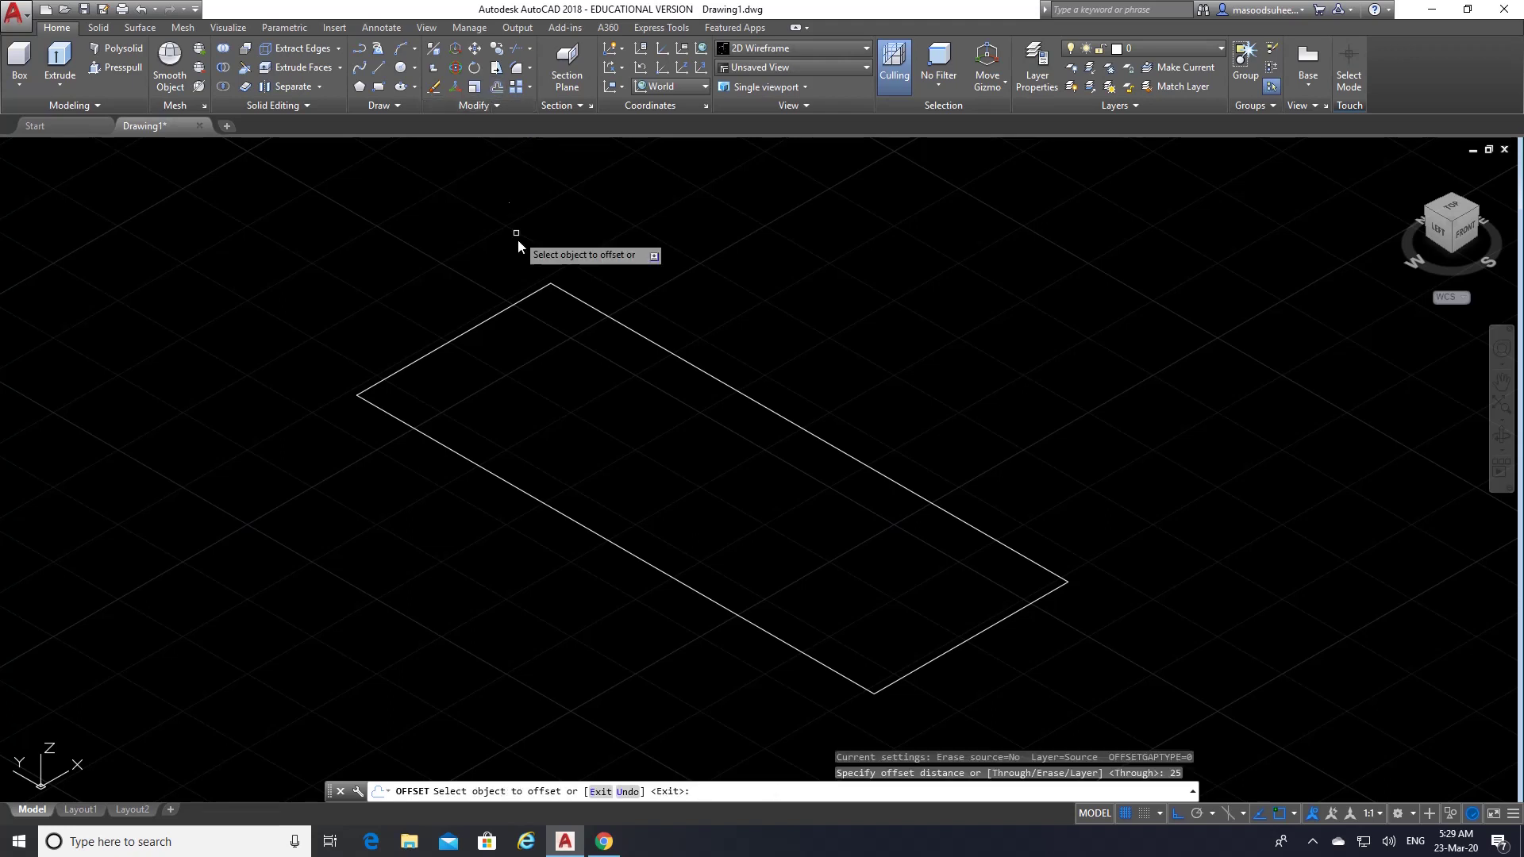
click(474, 333)
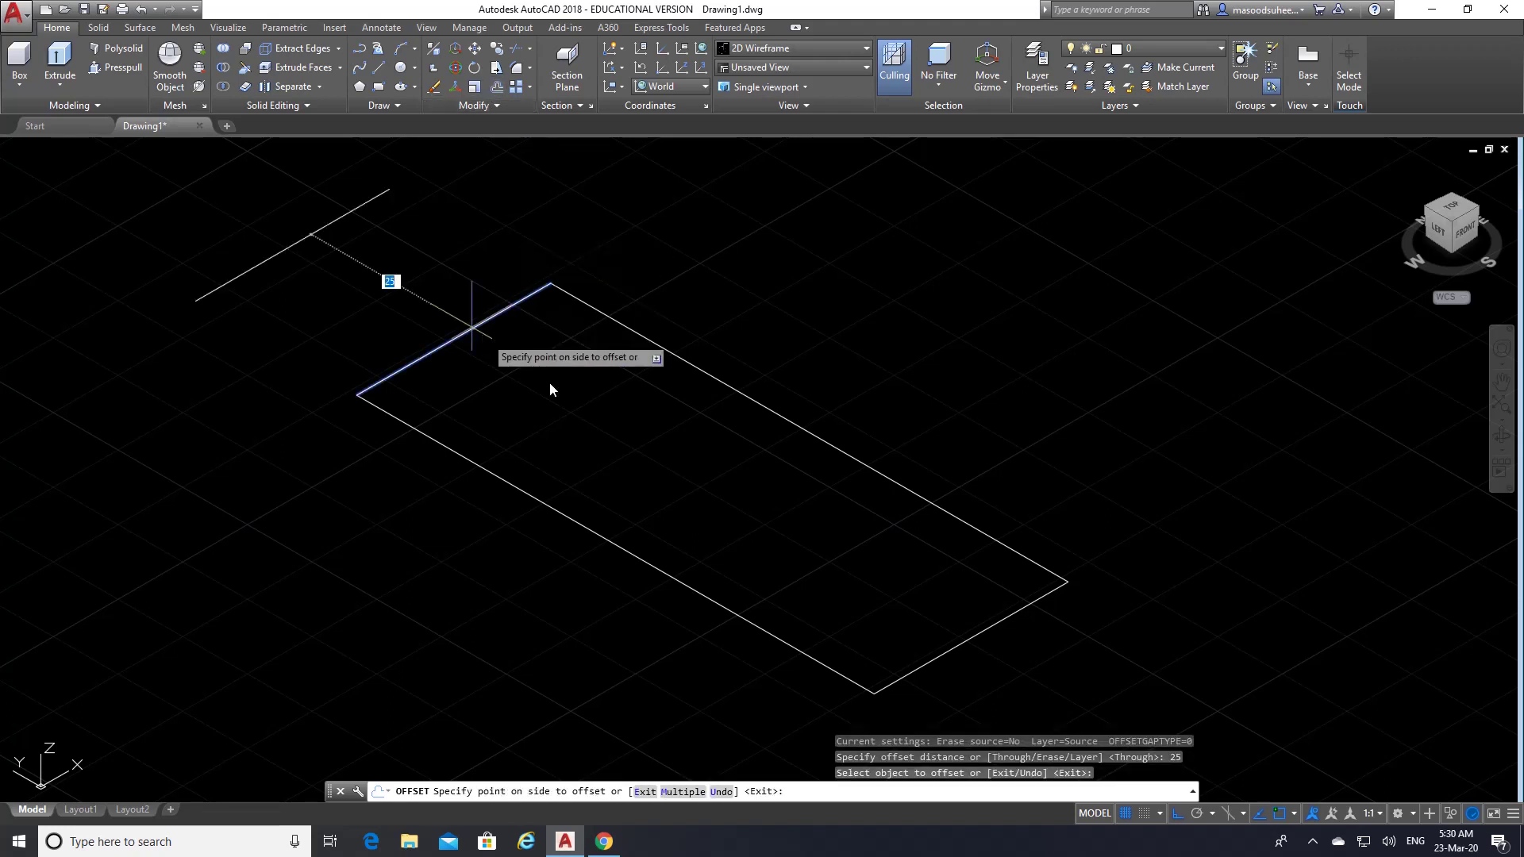
click(556, 388)
click(949, 652)
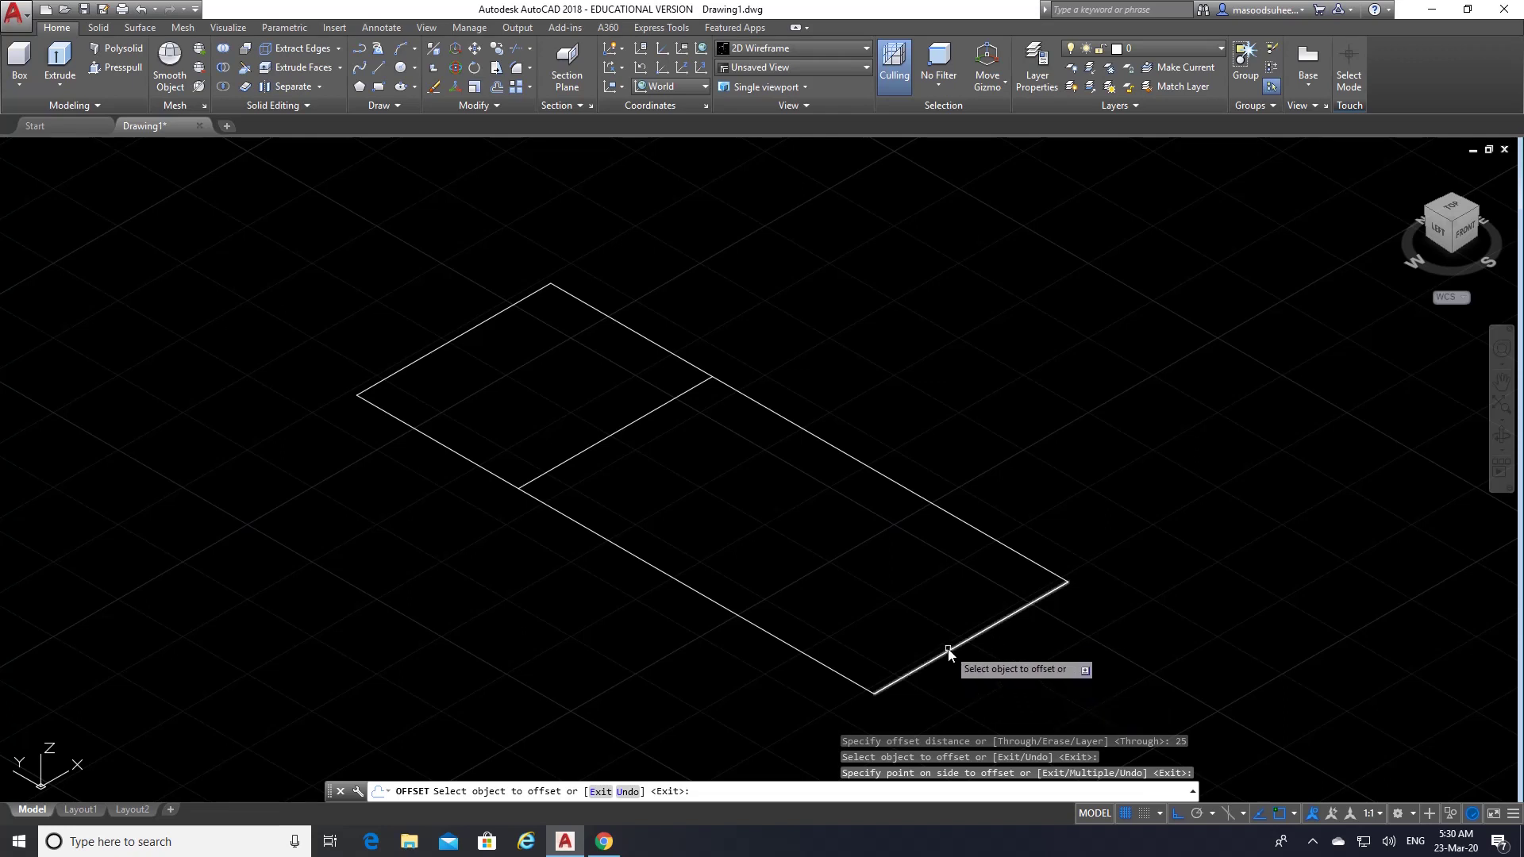
click(866, 608)
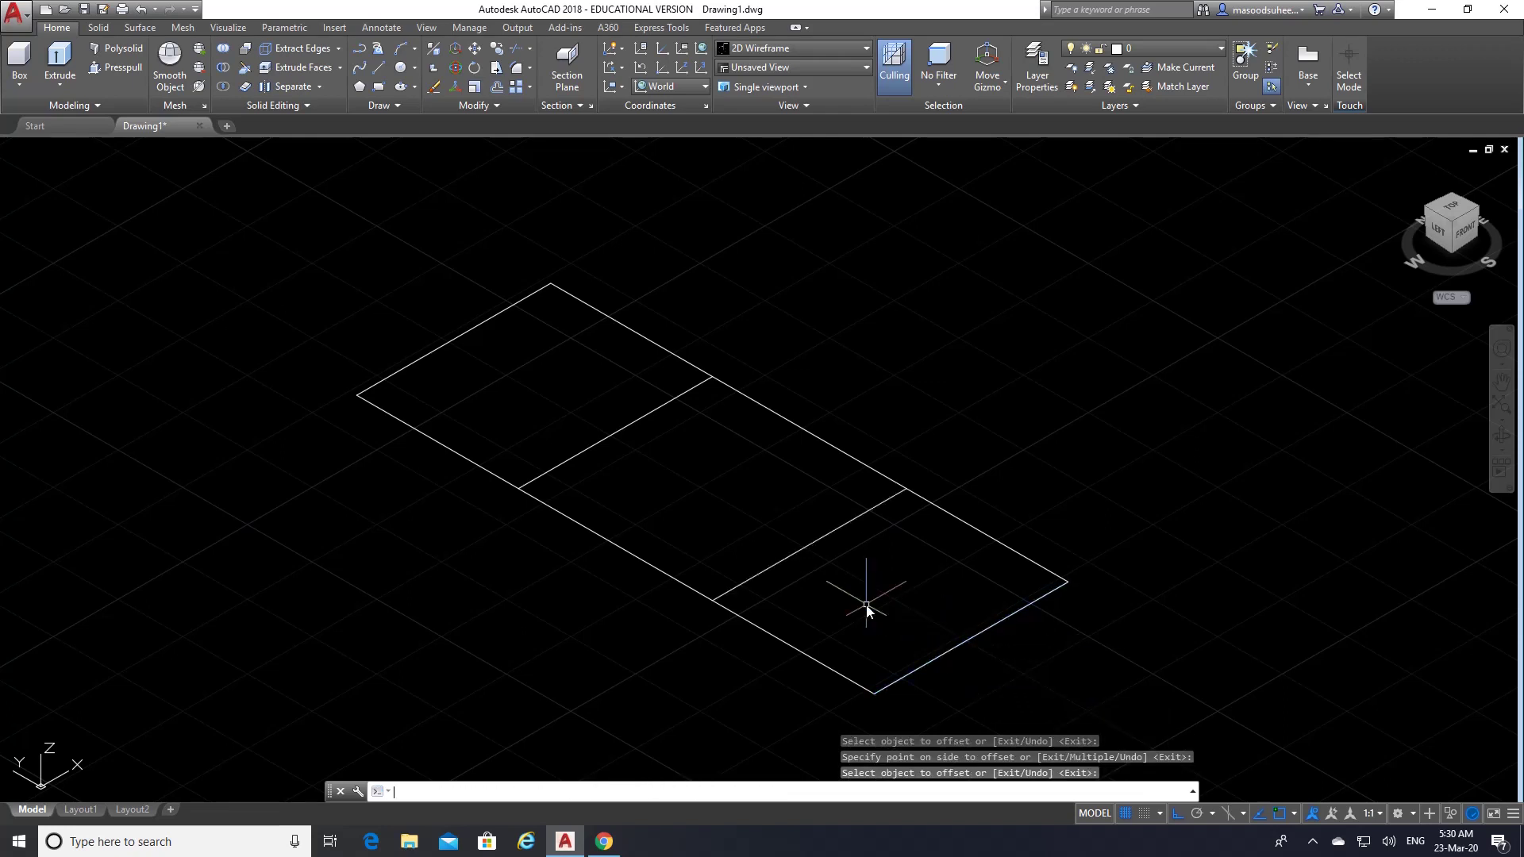
- Offset one long edge of the rectangle inward by 15 to mark the centreline of the holes
key(Return)
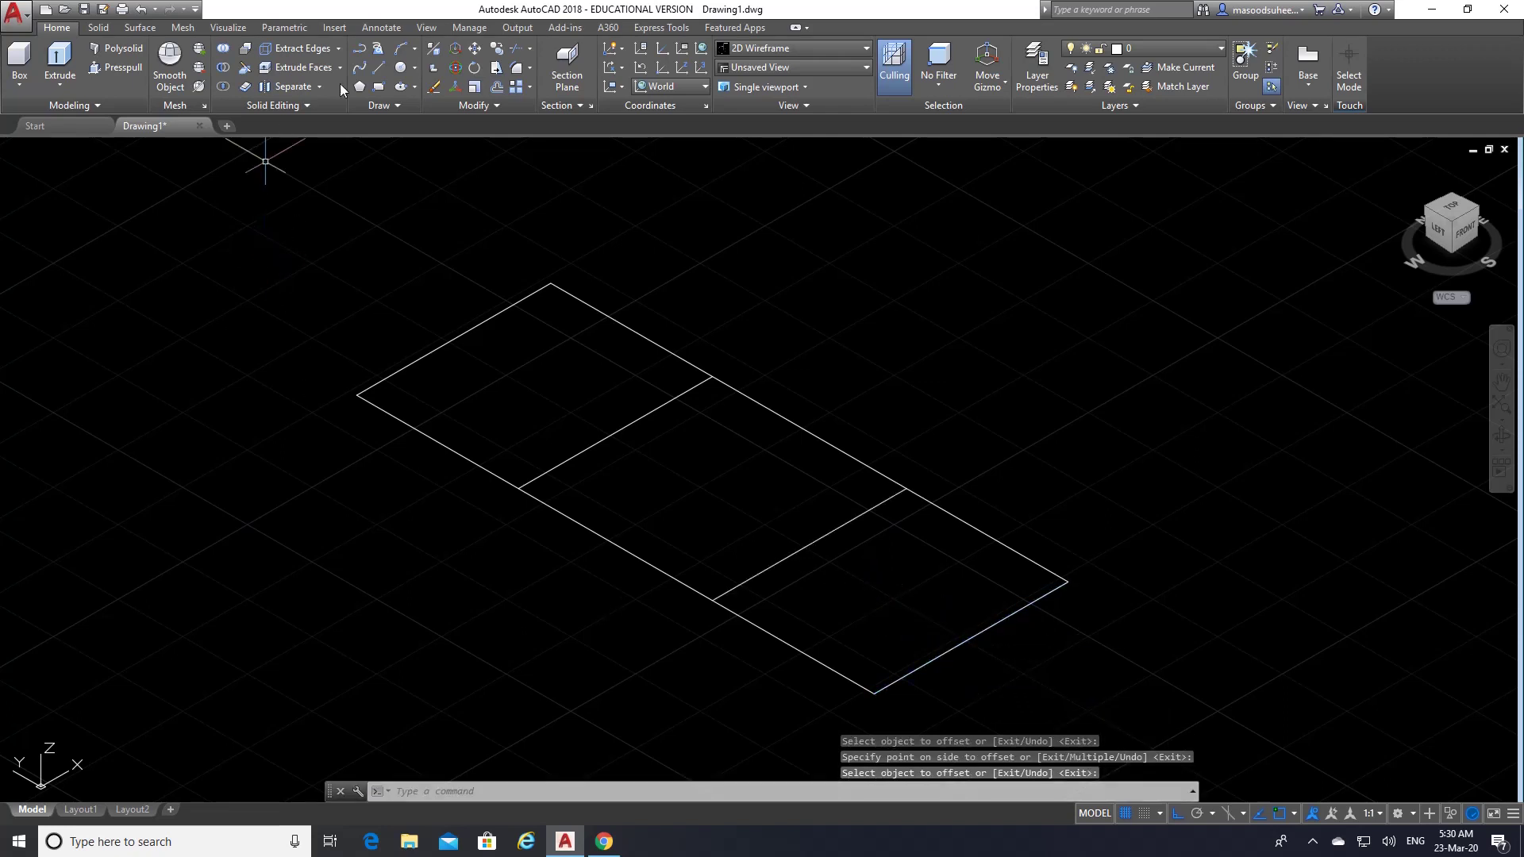
click(498, 90)
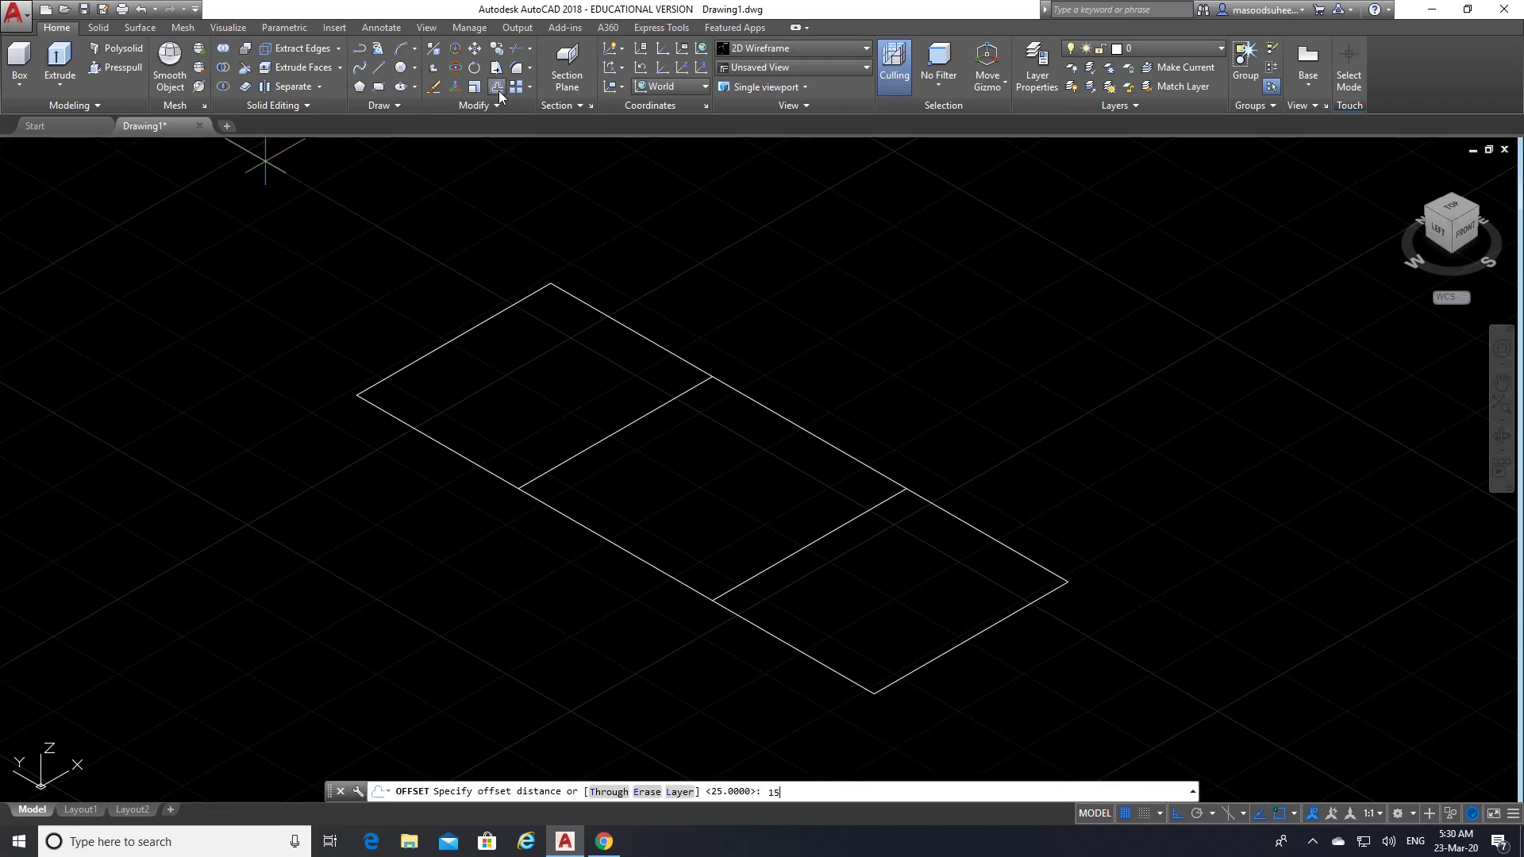
text(15)
key(Return)
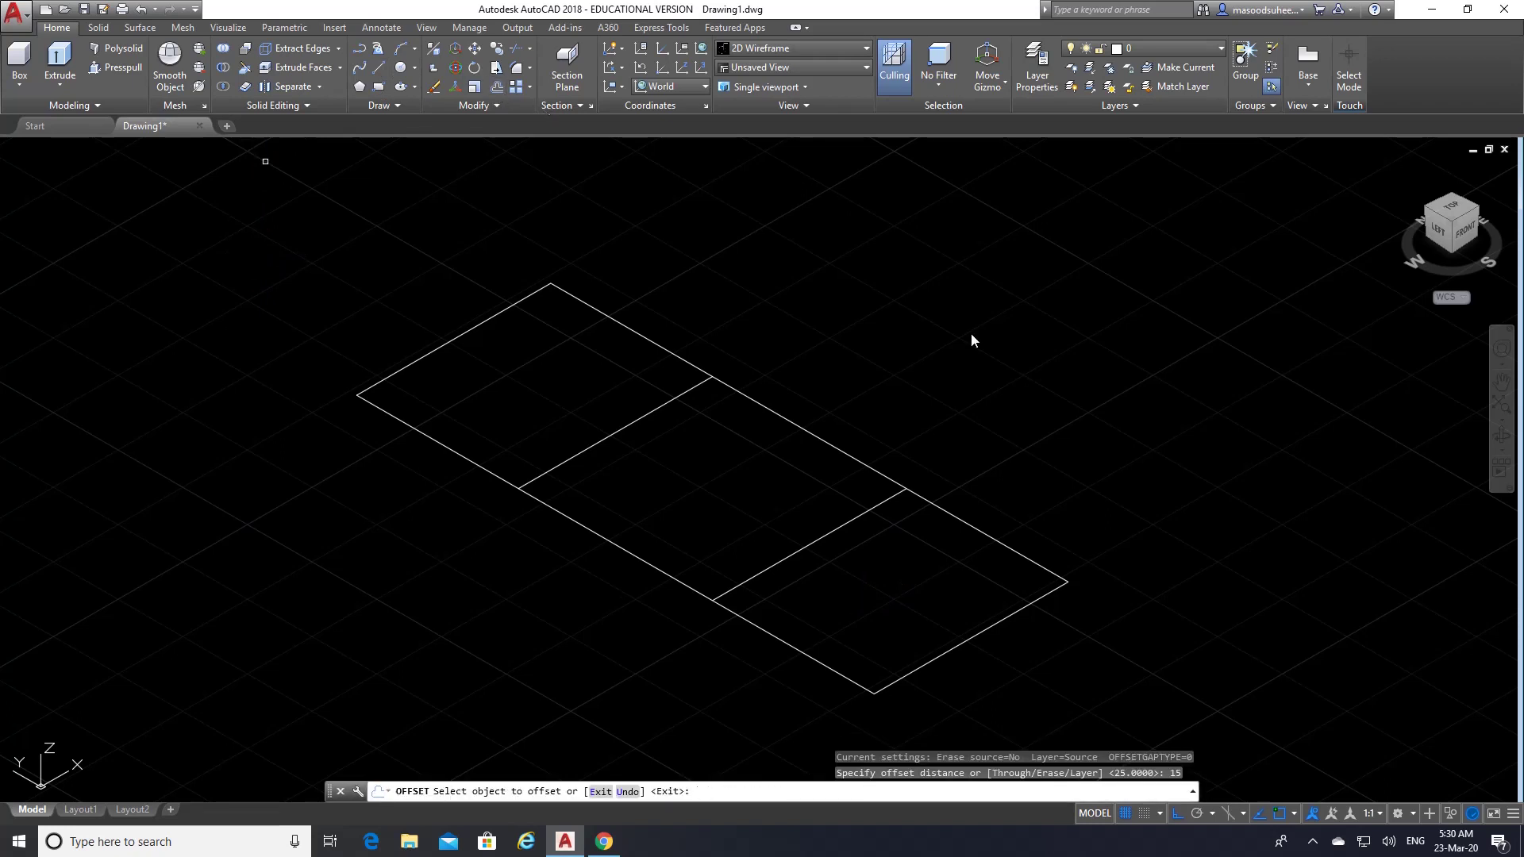
click(627, 550)
click(704, 514)
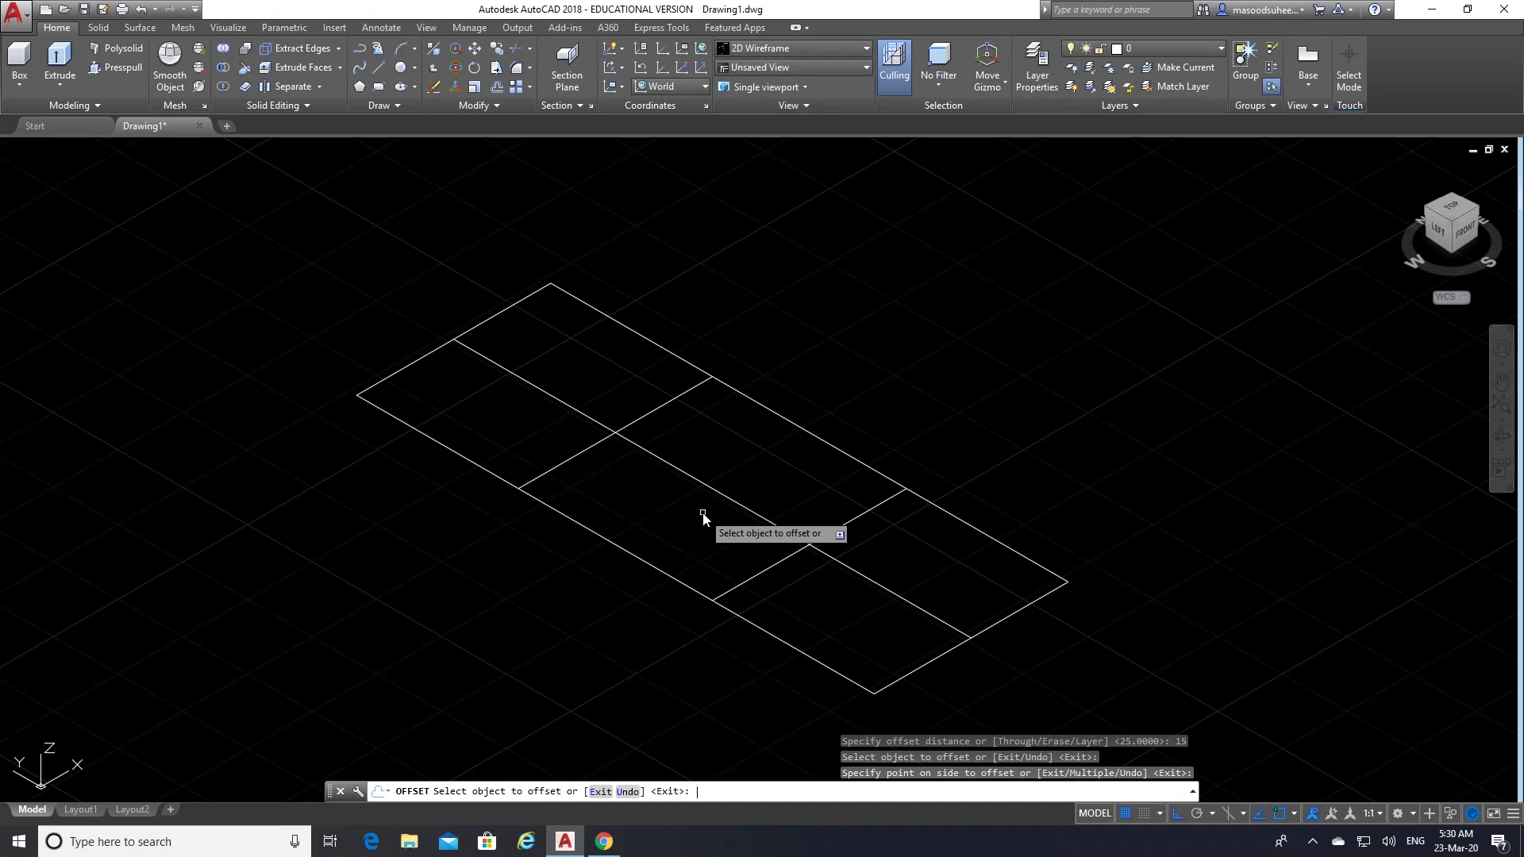
key(Return)
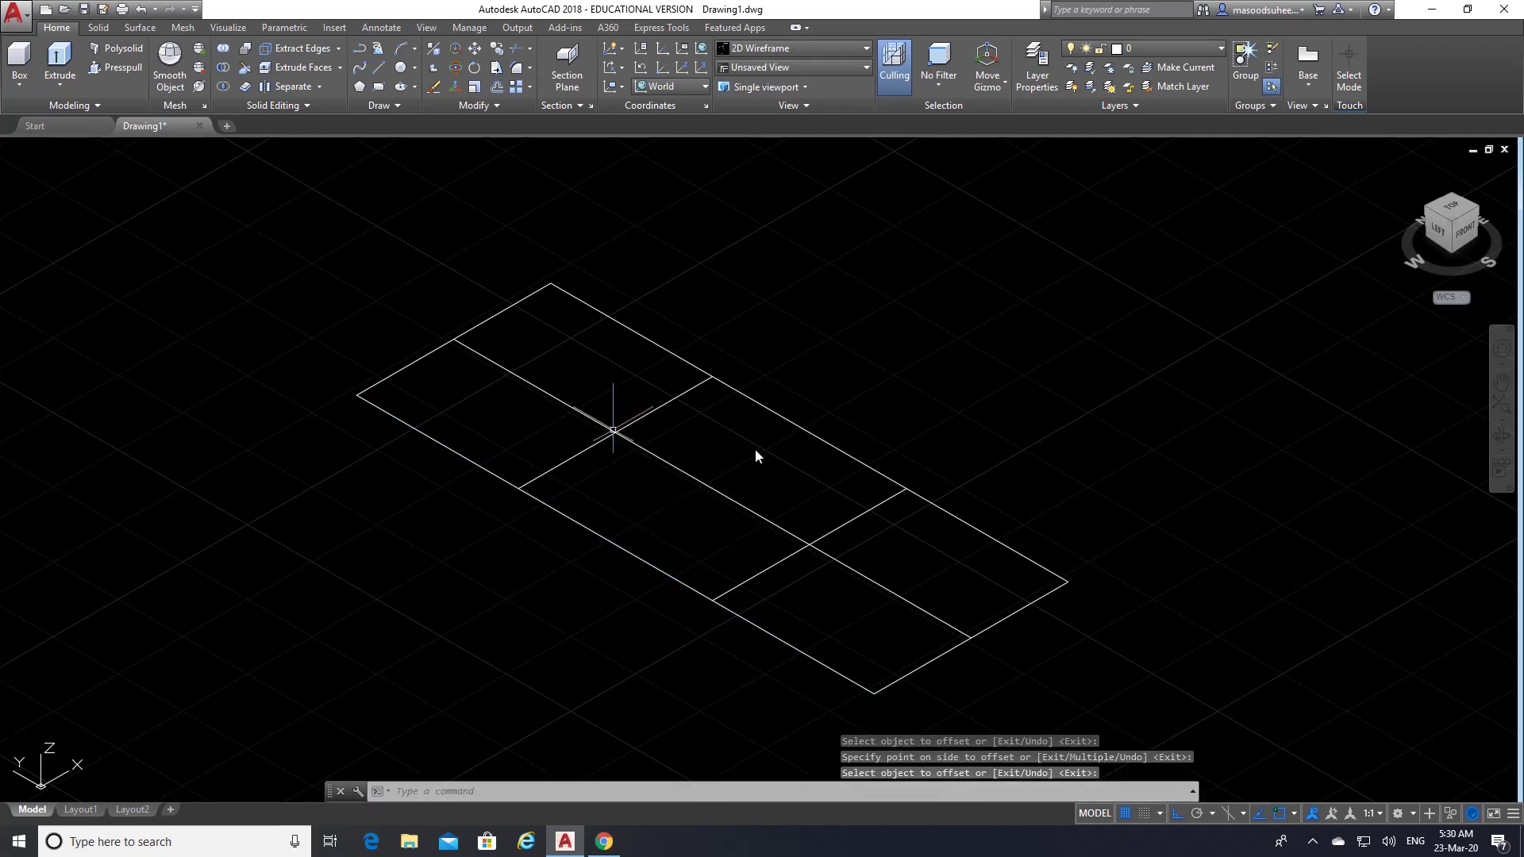
- Enable the Intersection object snap
click(1295, 813)
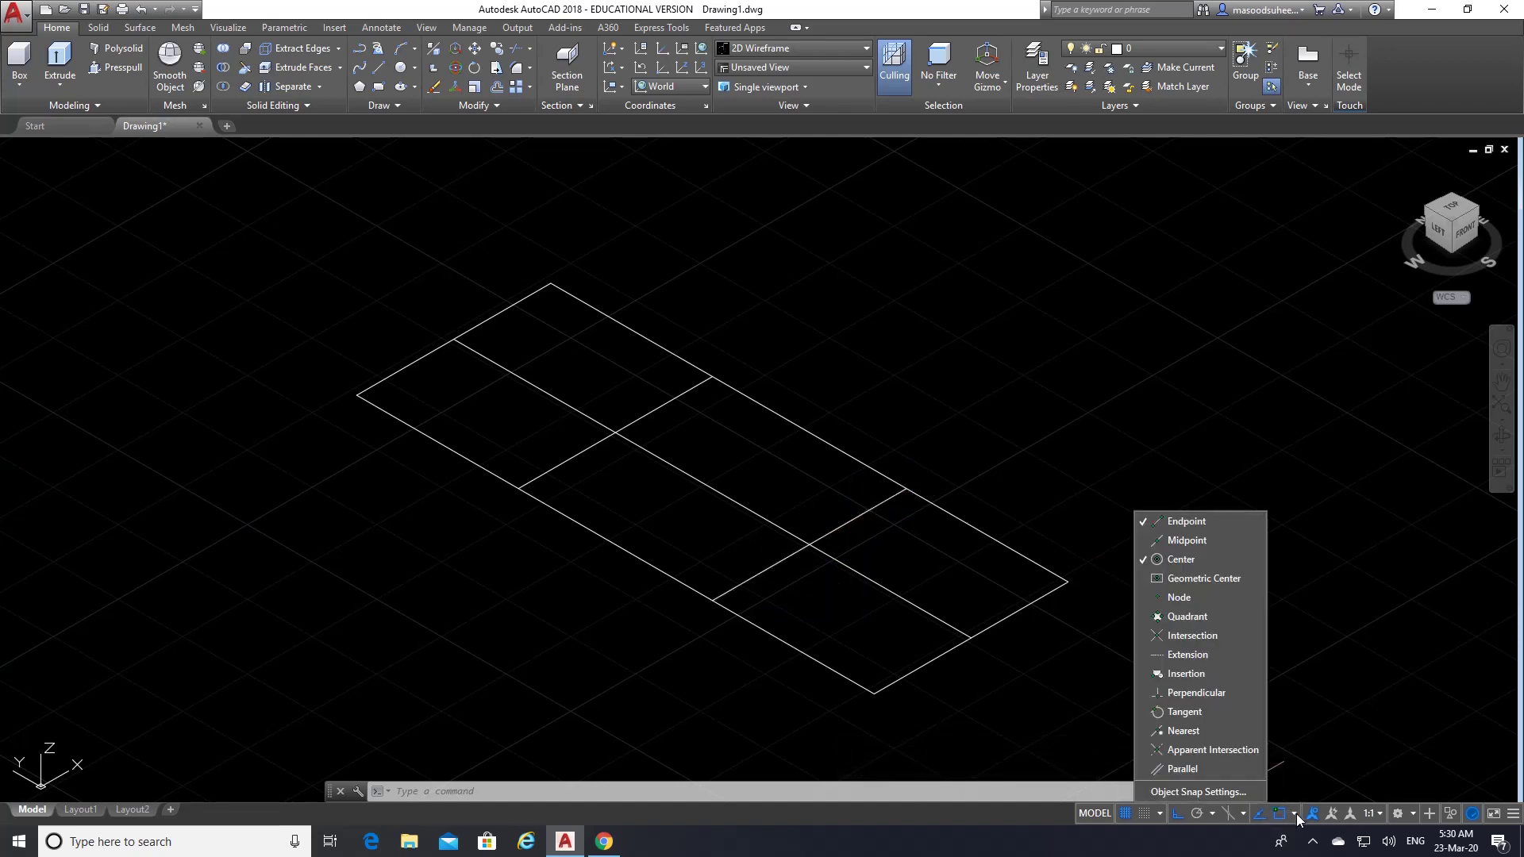
click(1206, 635)
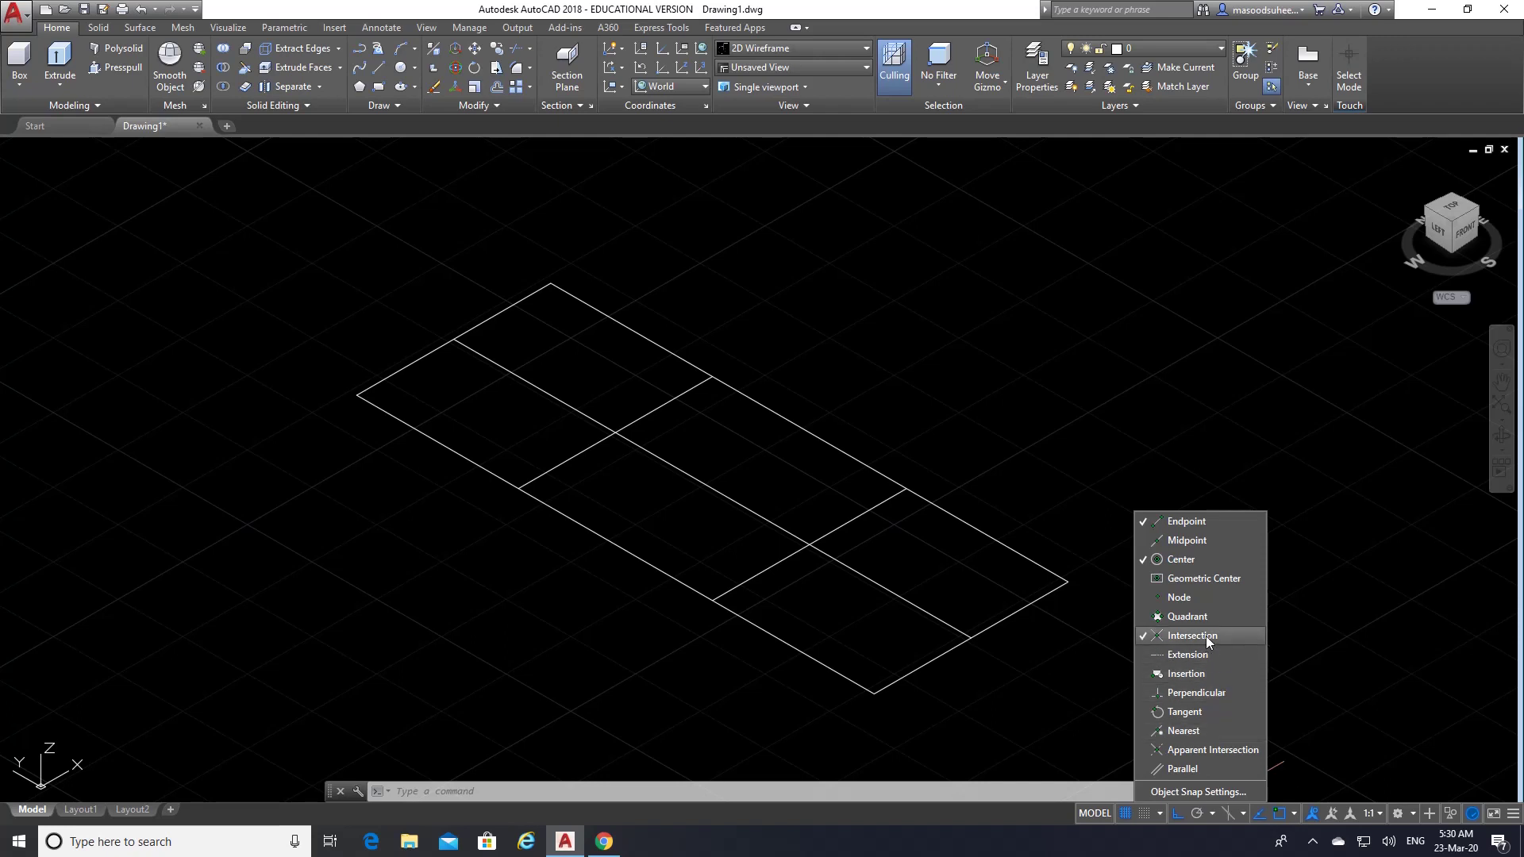
click(1337, 627)
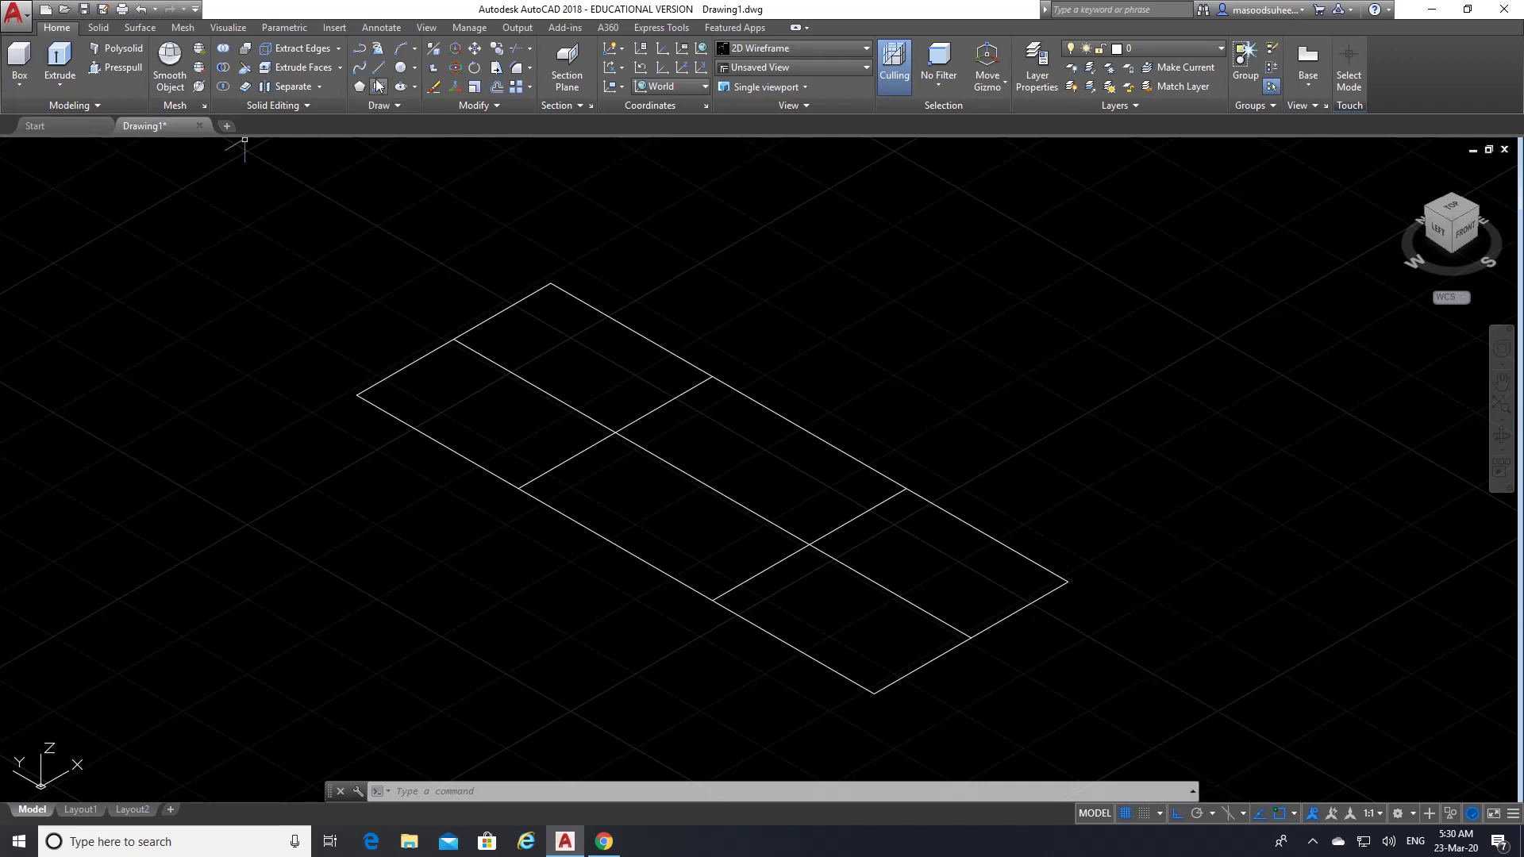
- Draw an 18-diameter circle at each of the two intersections of the centreline with the offset cross lines
click(413, 69)
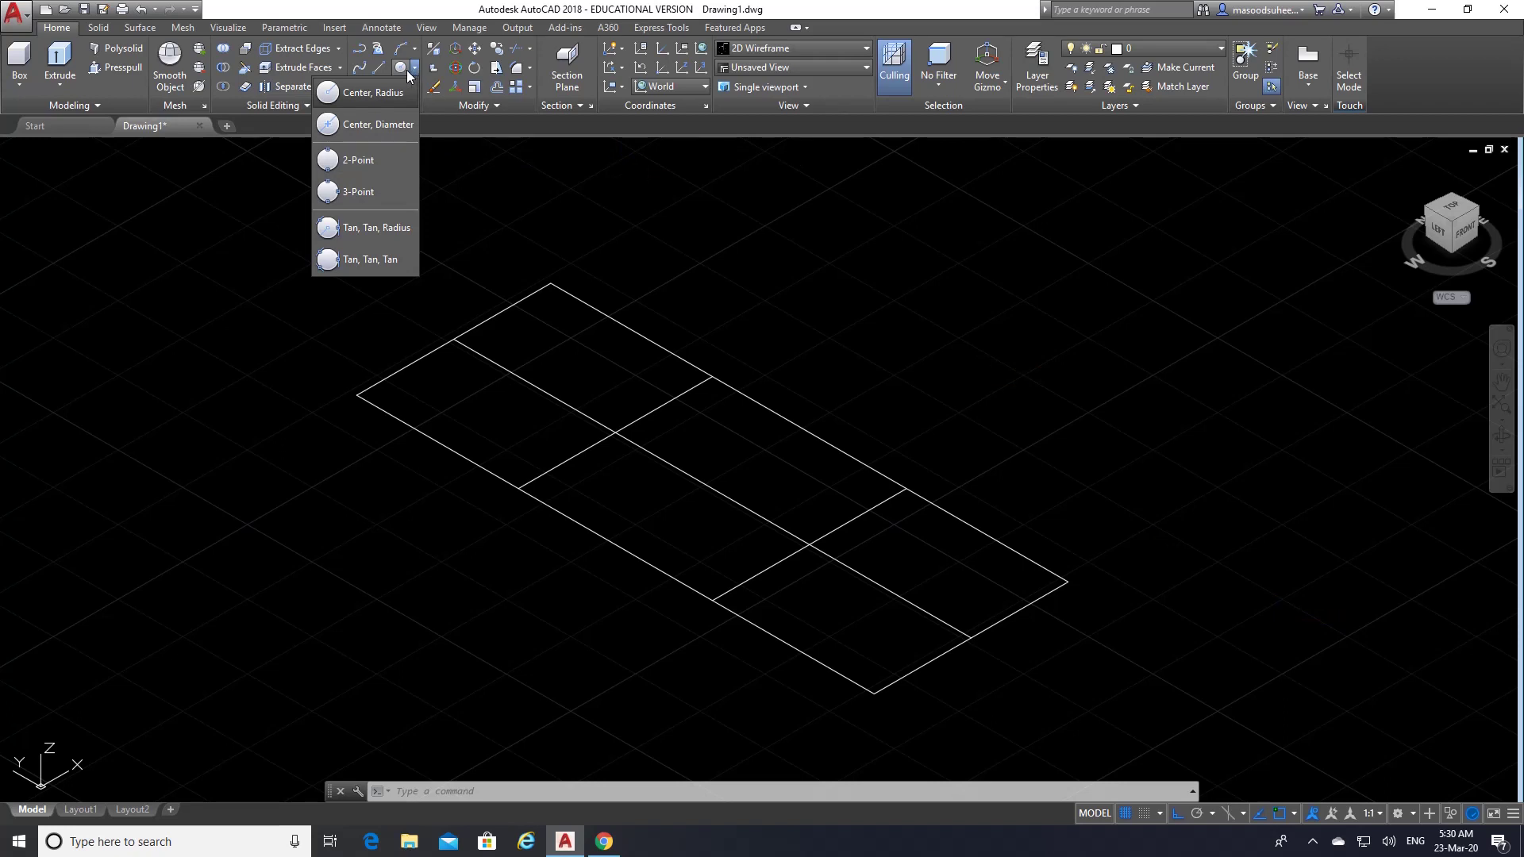
click(346, 124)
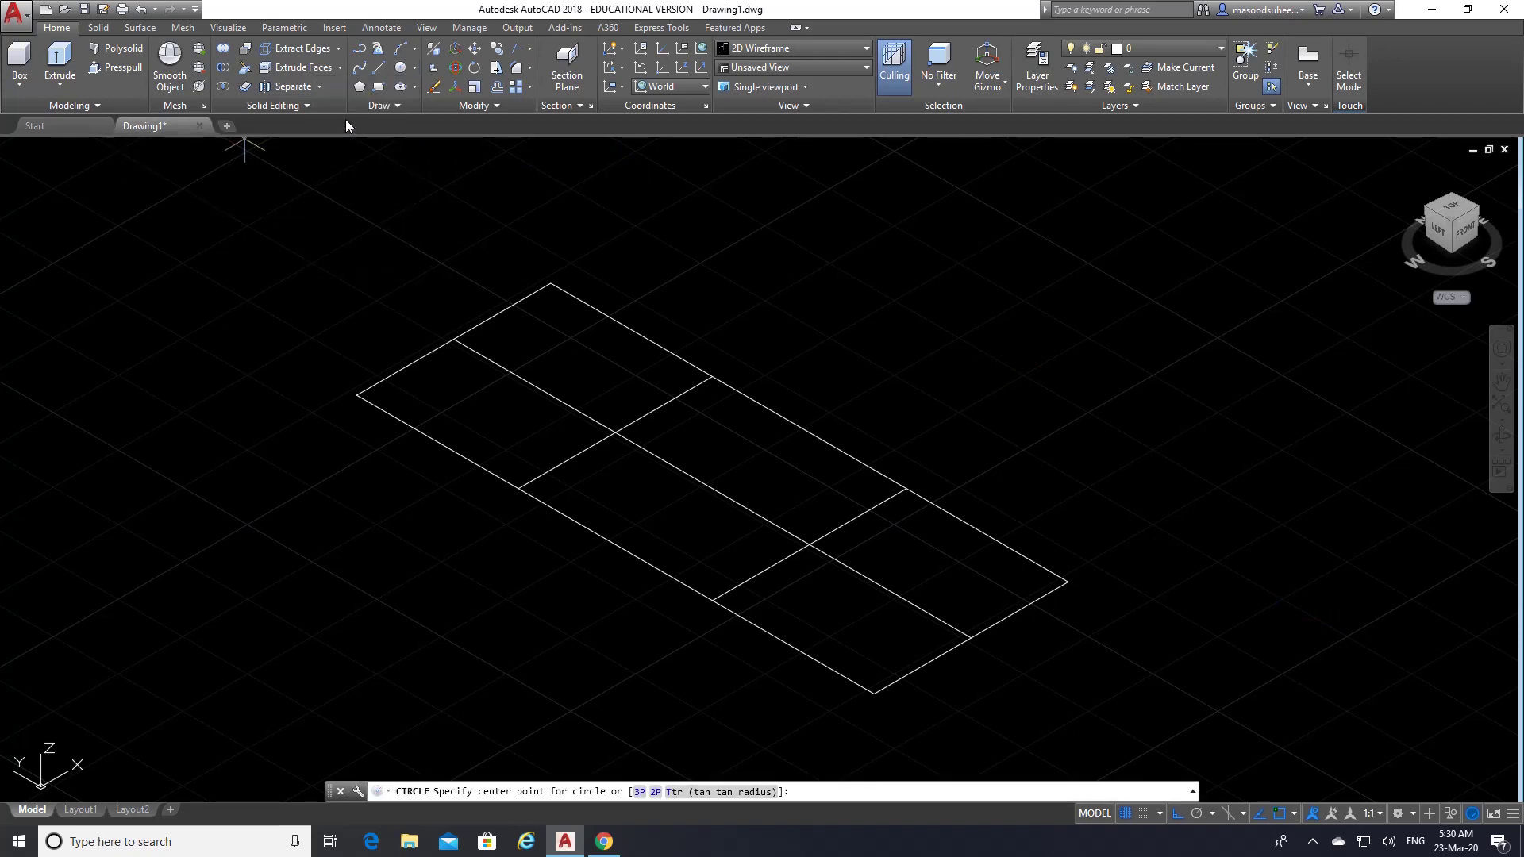
click(617, 434)
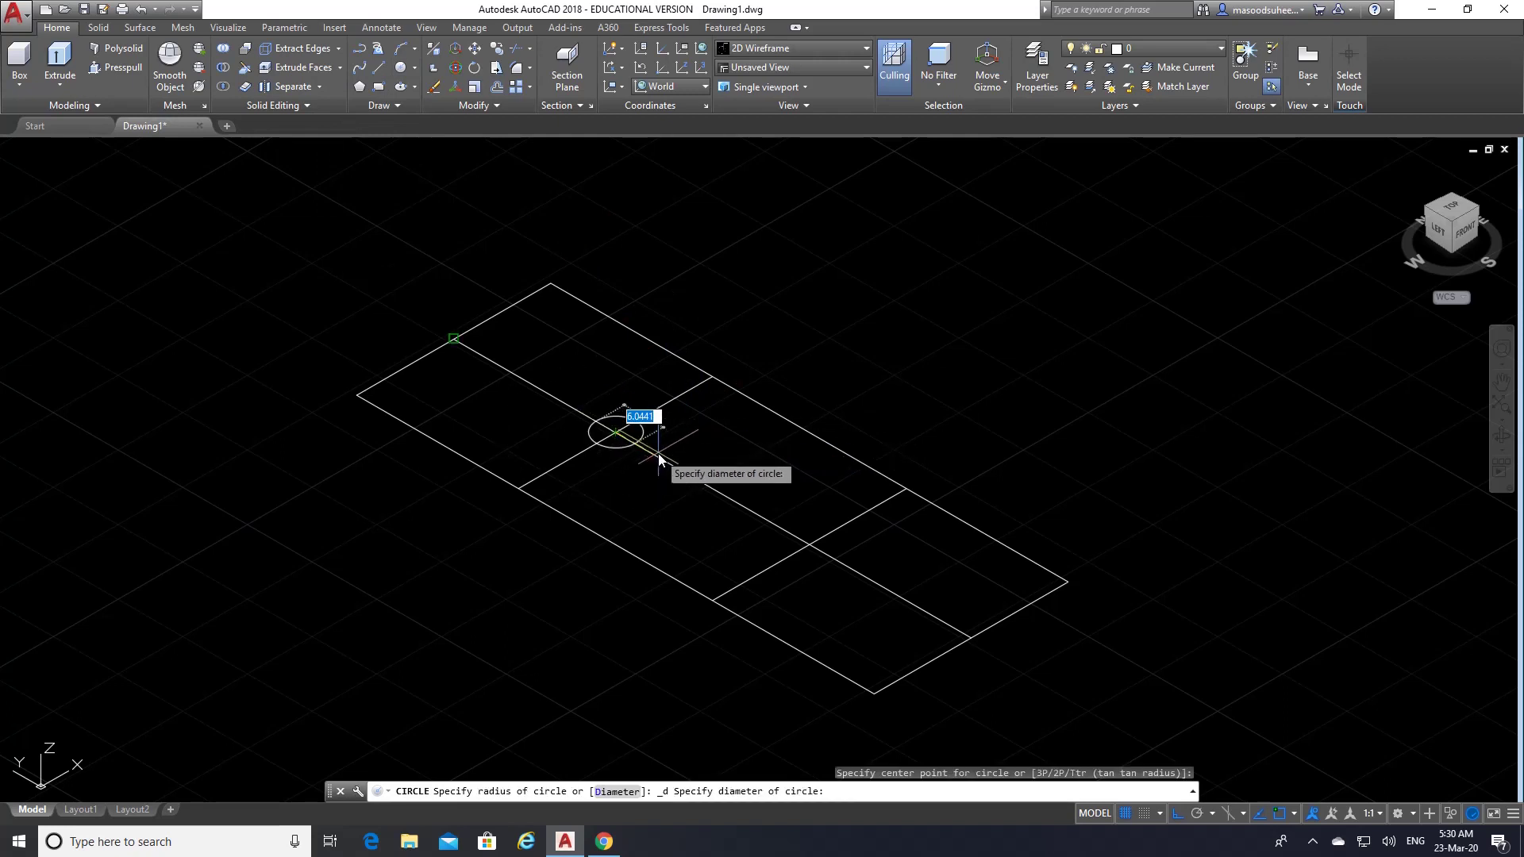
text(18)
key(Return)
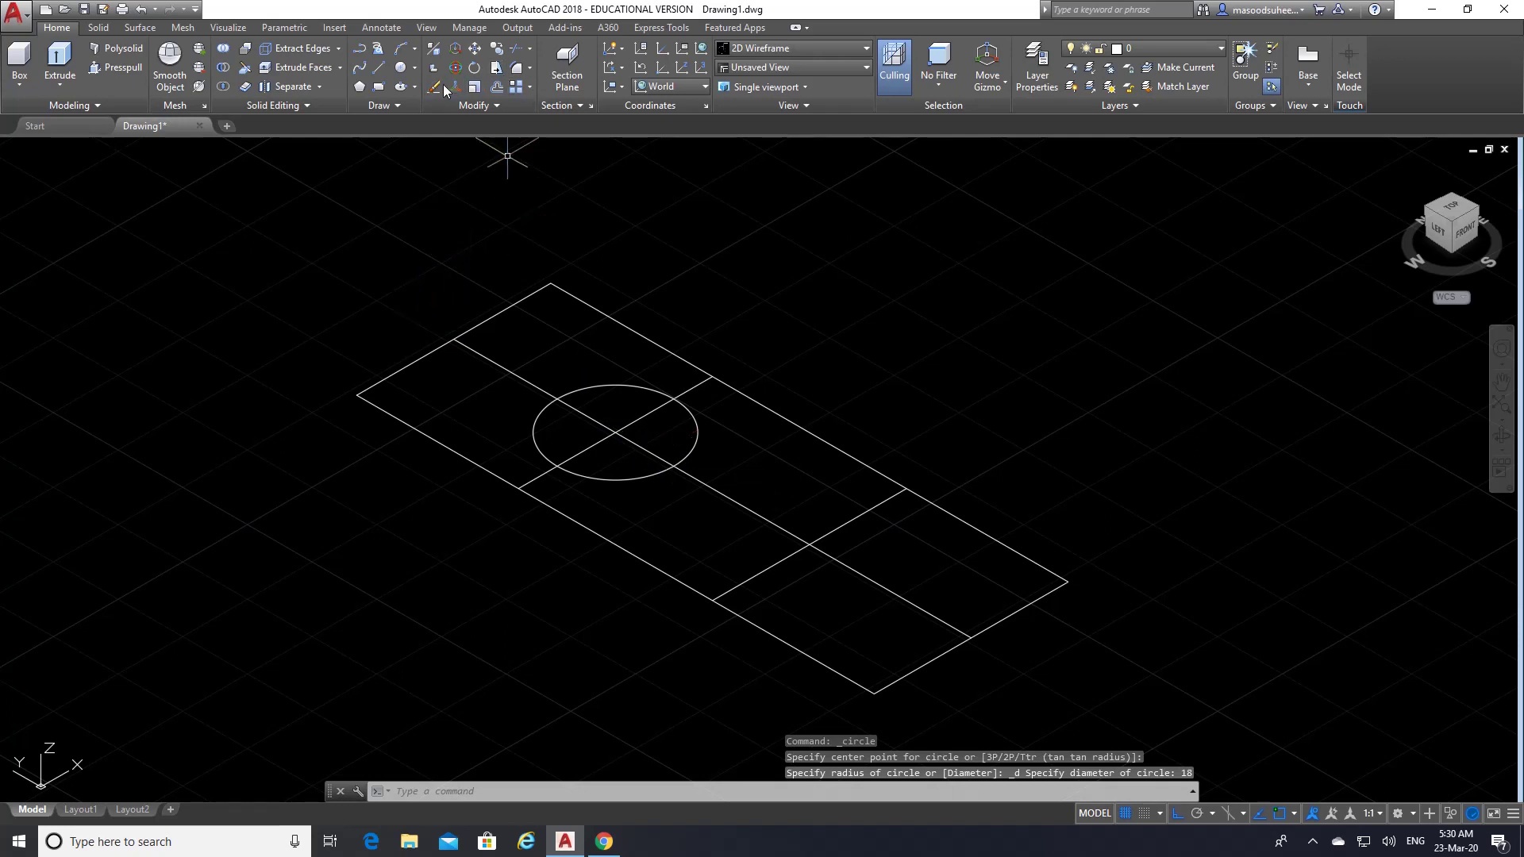
key(Return)
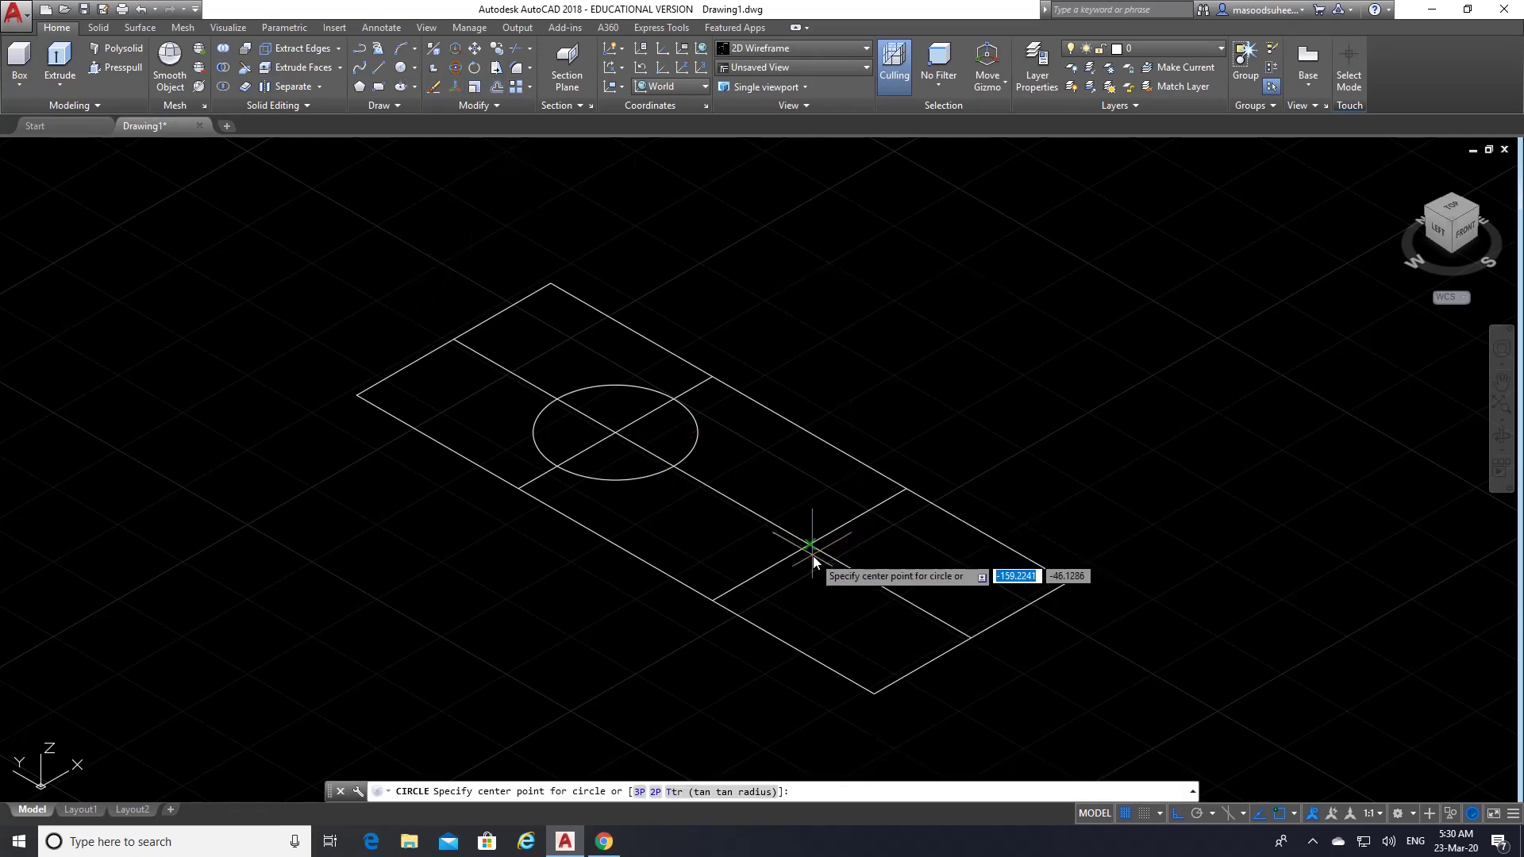
click(808, 546)
text(1)
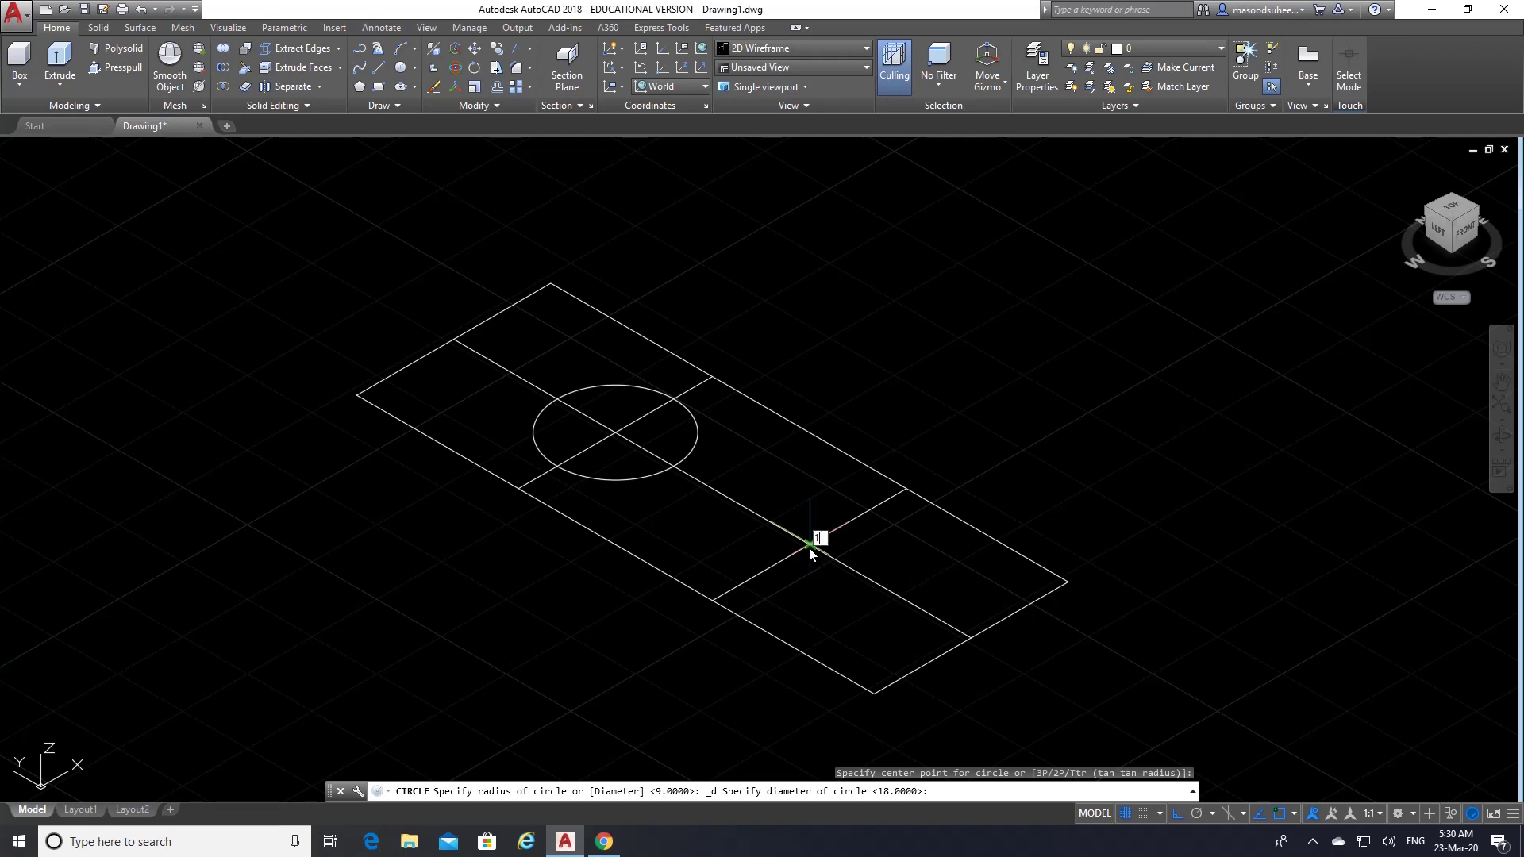
text(8)
key(Return)
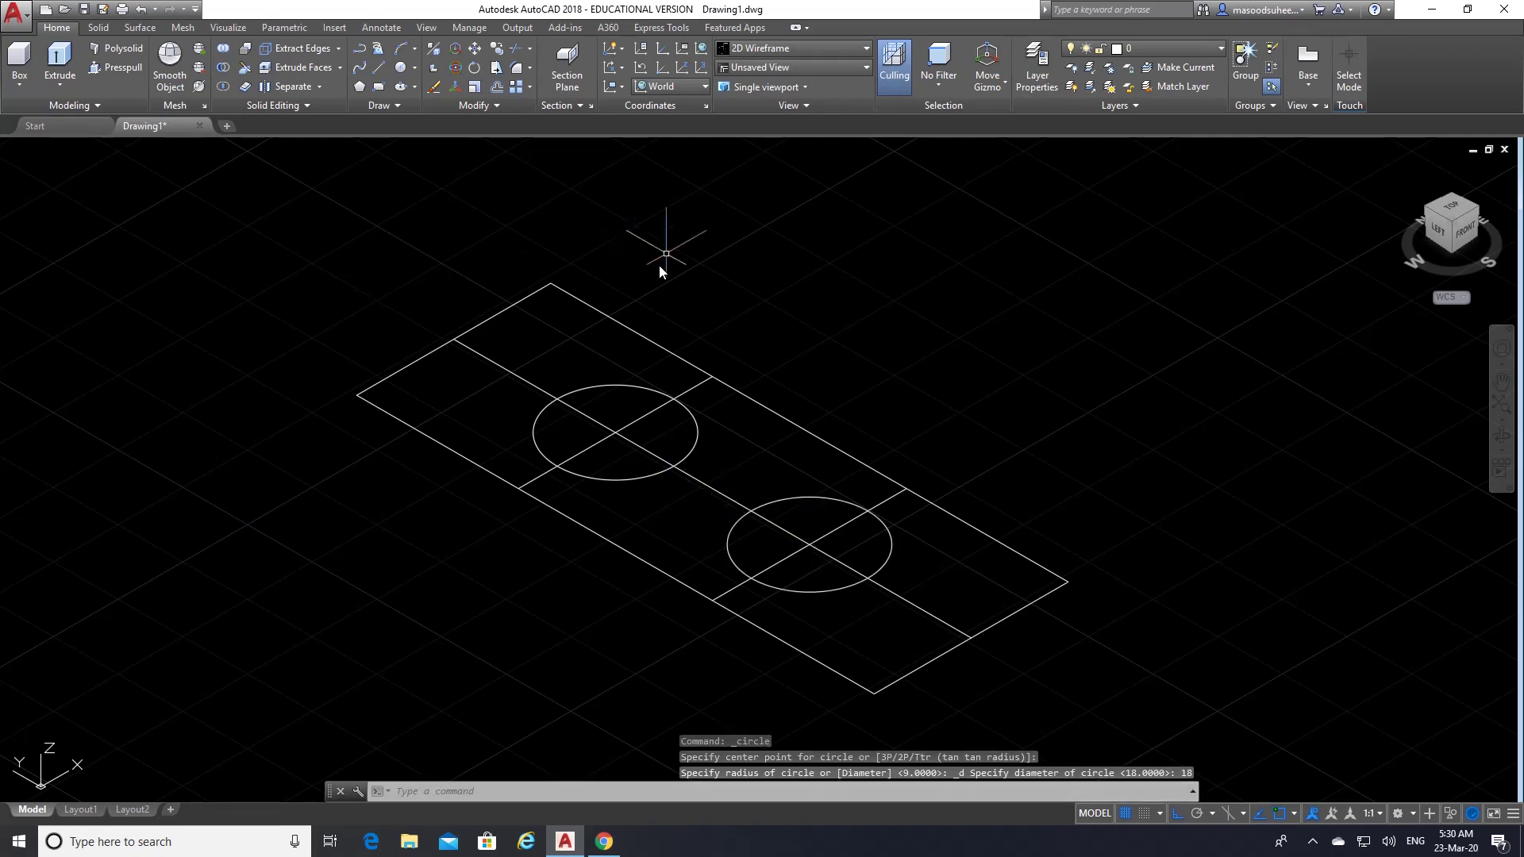
- Erase the three construction lines inside the rectangle, keeping the outline and the two circles
click(433, 88)
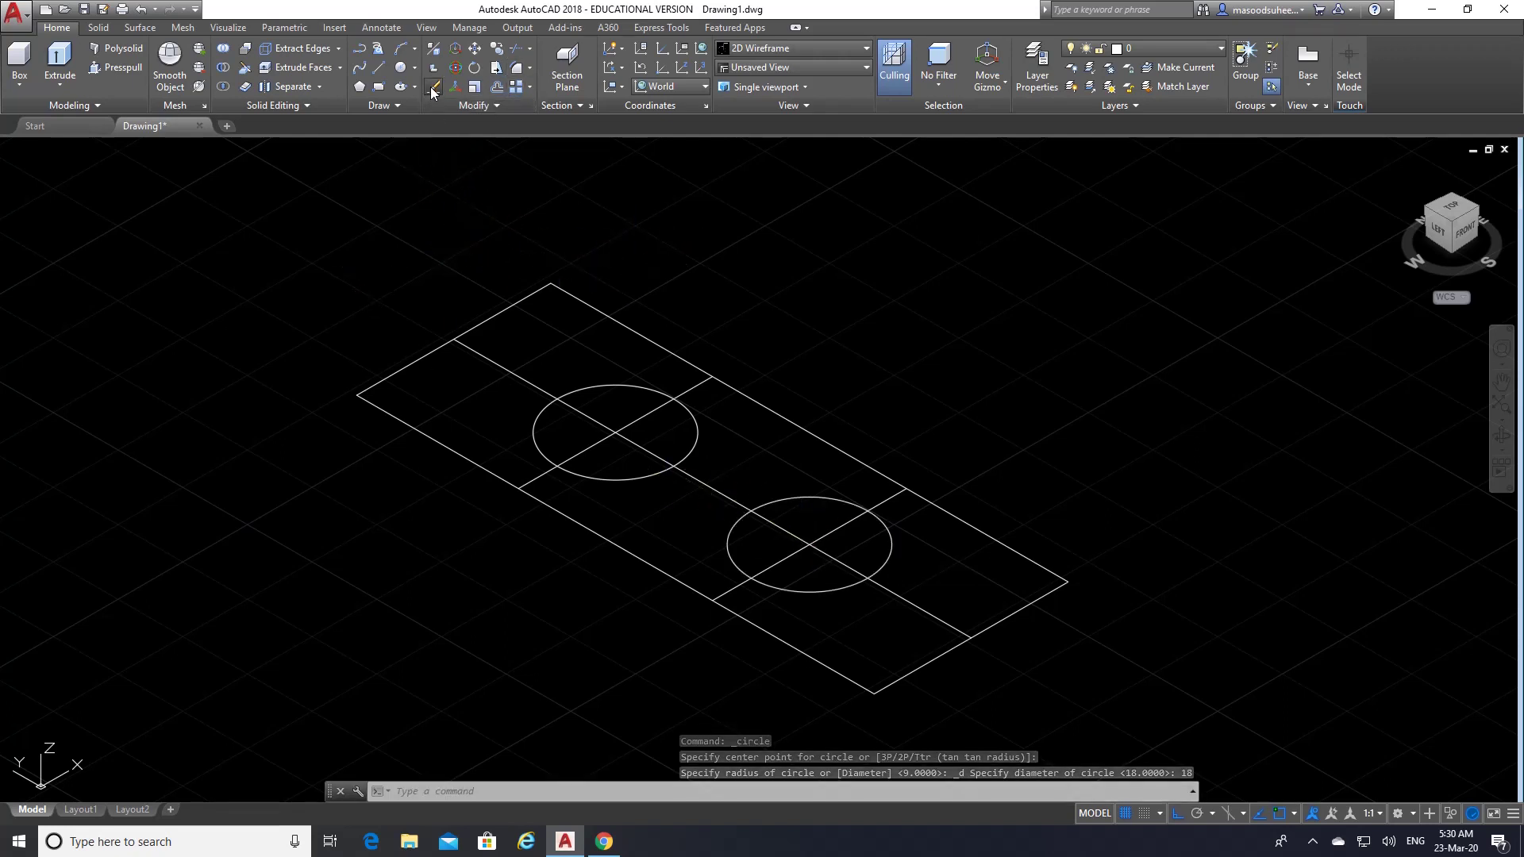
click(717, 401)
click(690, 384)
click(537, 350)
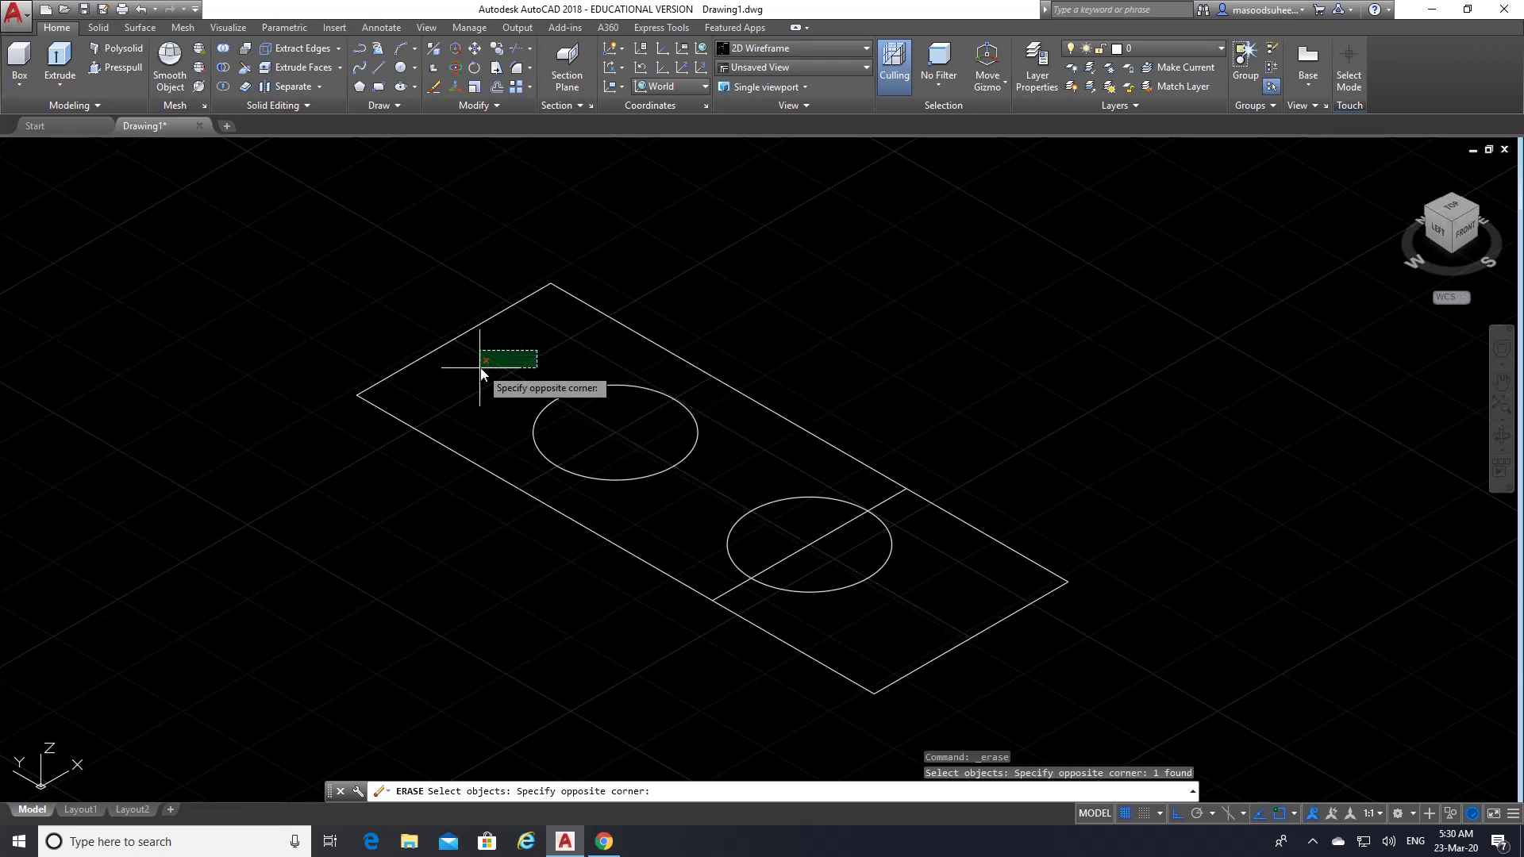
click(480, 367)
click(804, 564)
click(778, 542)
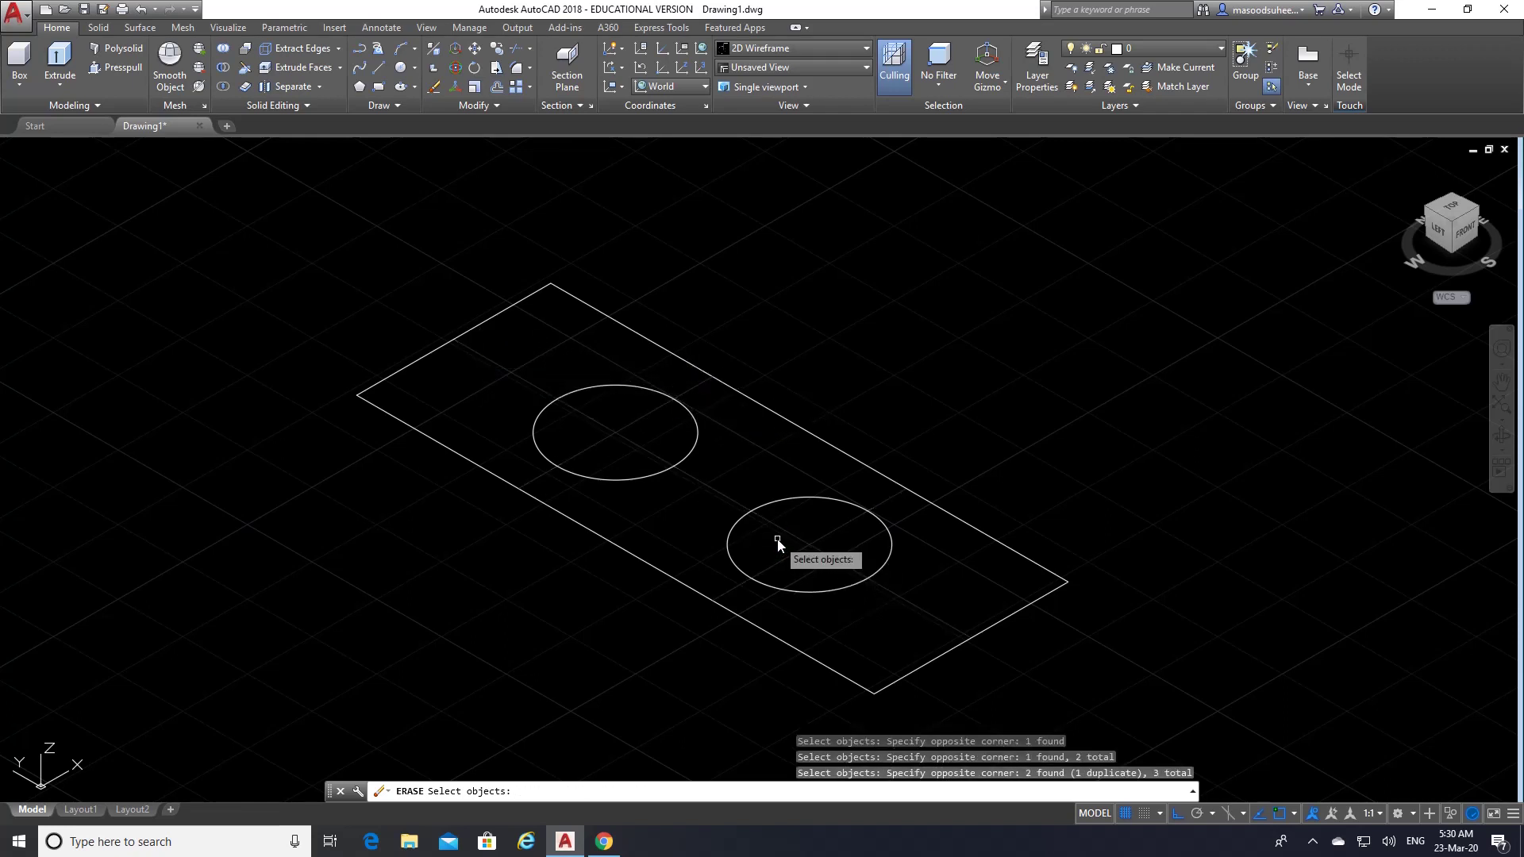
key(Return)
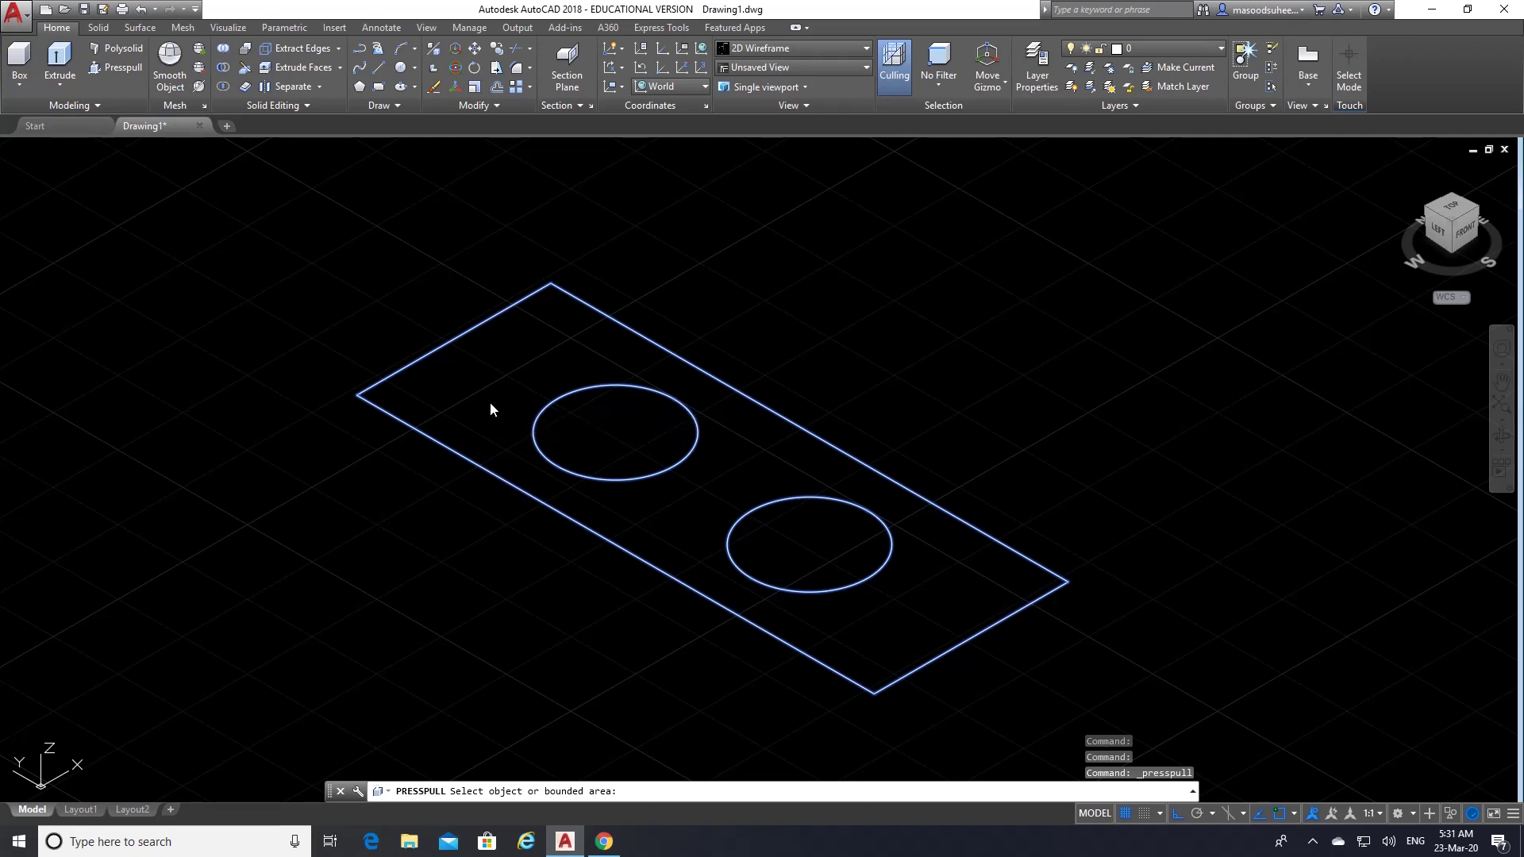
- Set the visual style to Hidden
click(491, 403)
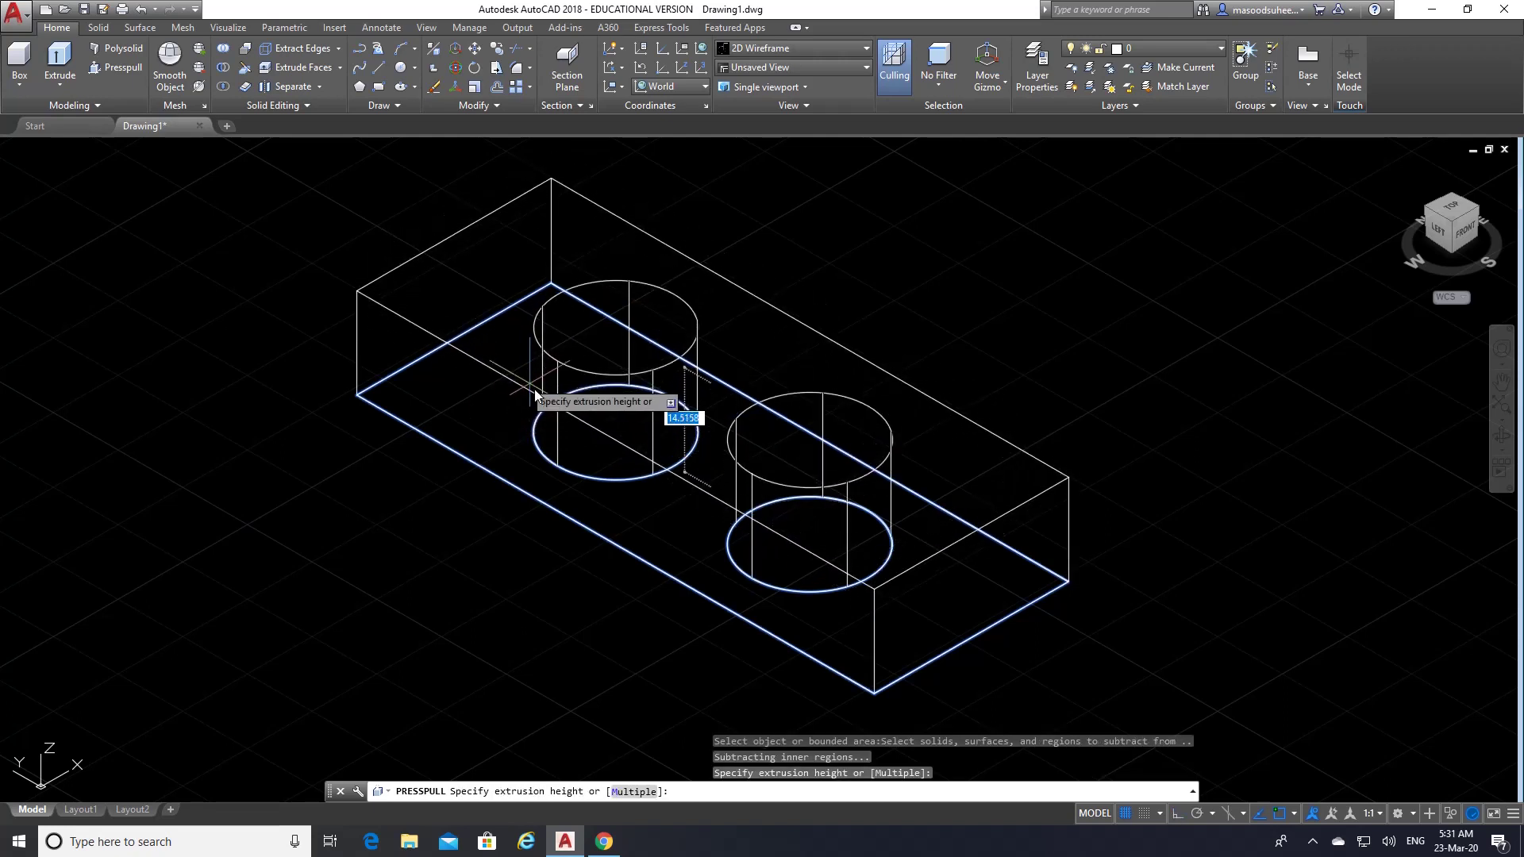
click(865, 50)
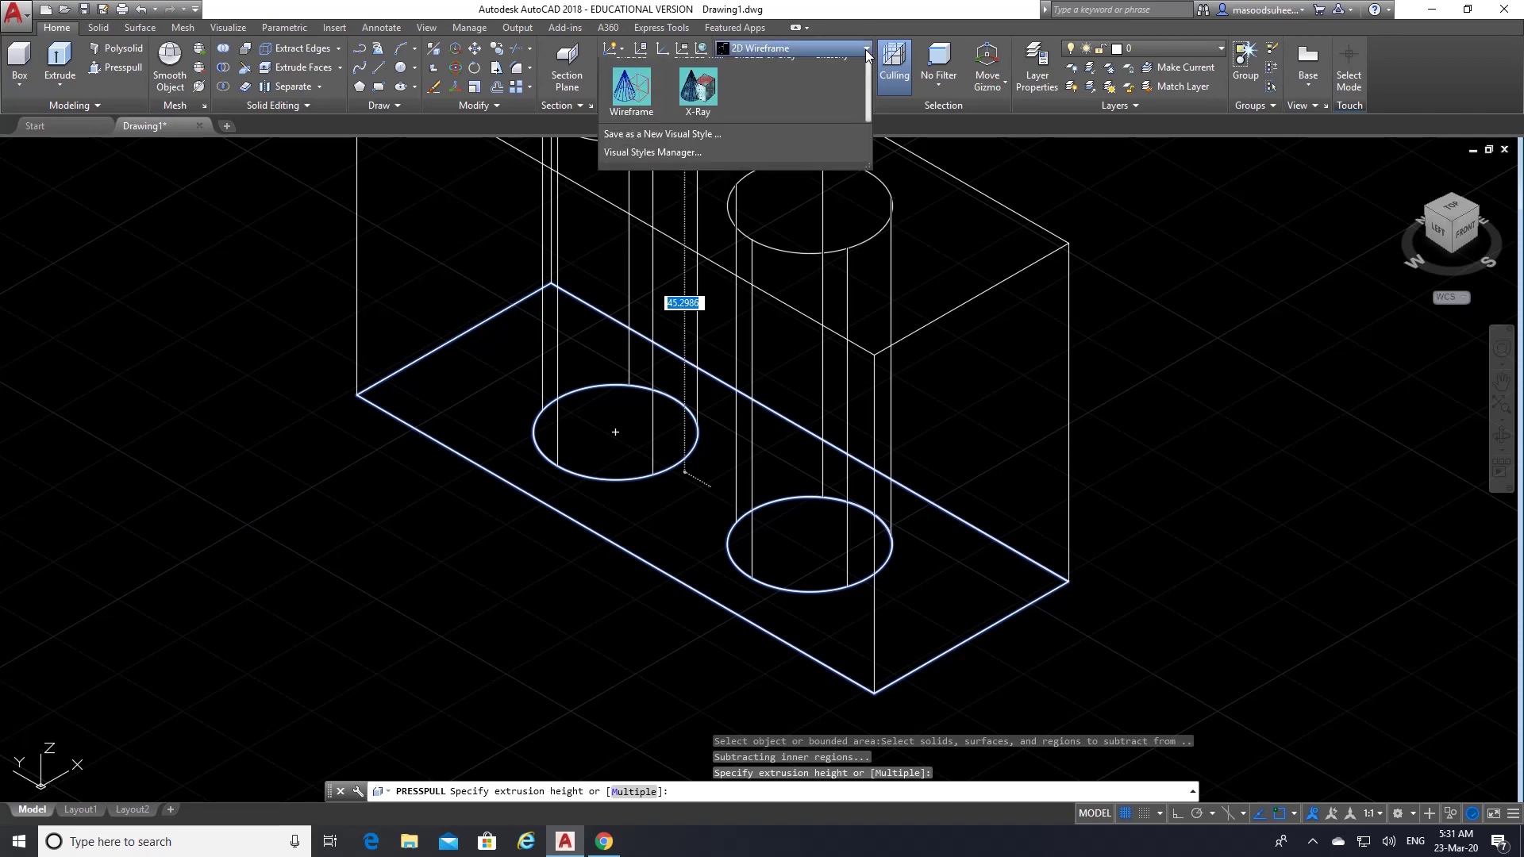
click(759, 86)
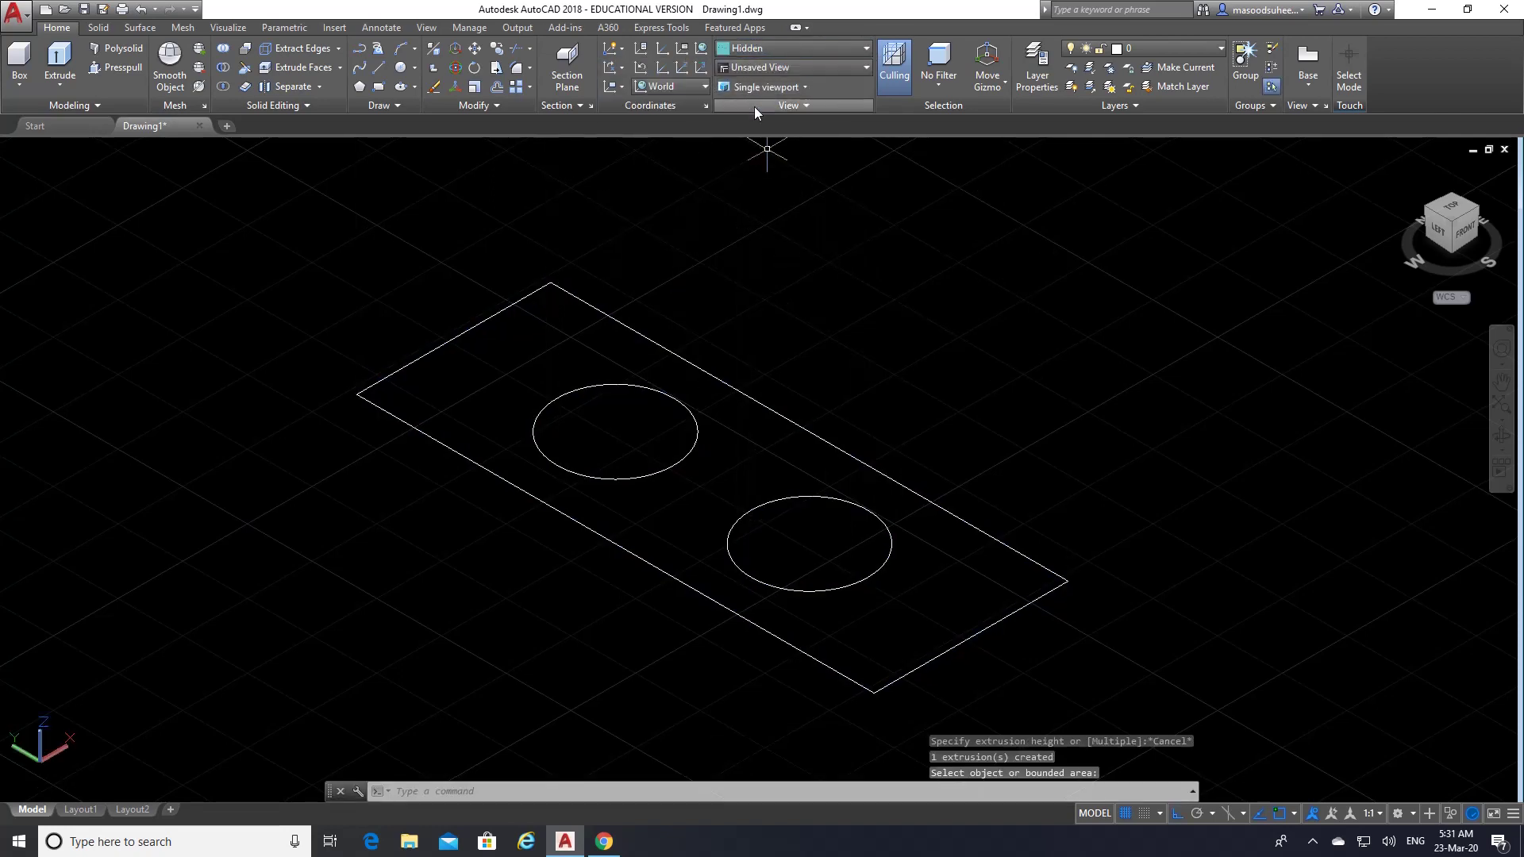
- Check the flange thickness in the exercise PDF and press-pull the area around the two circles upward by 15
click(138, 74)
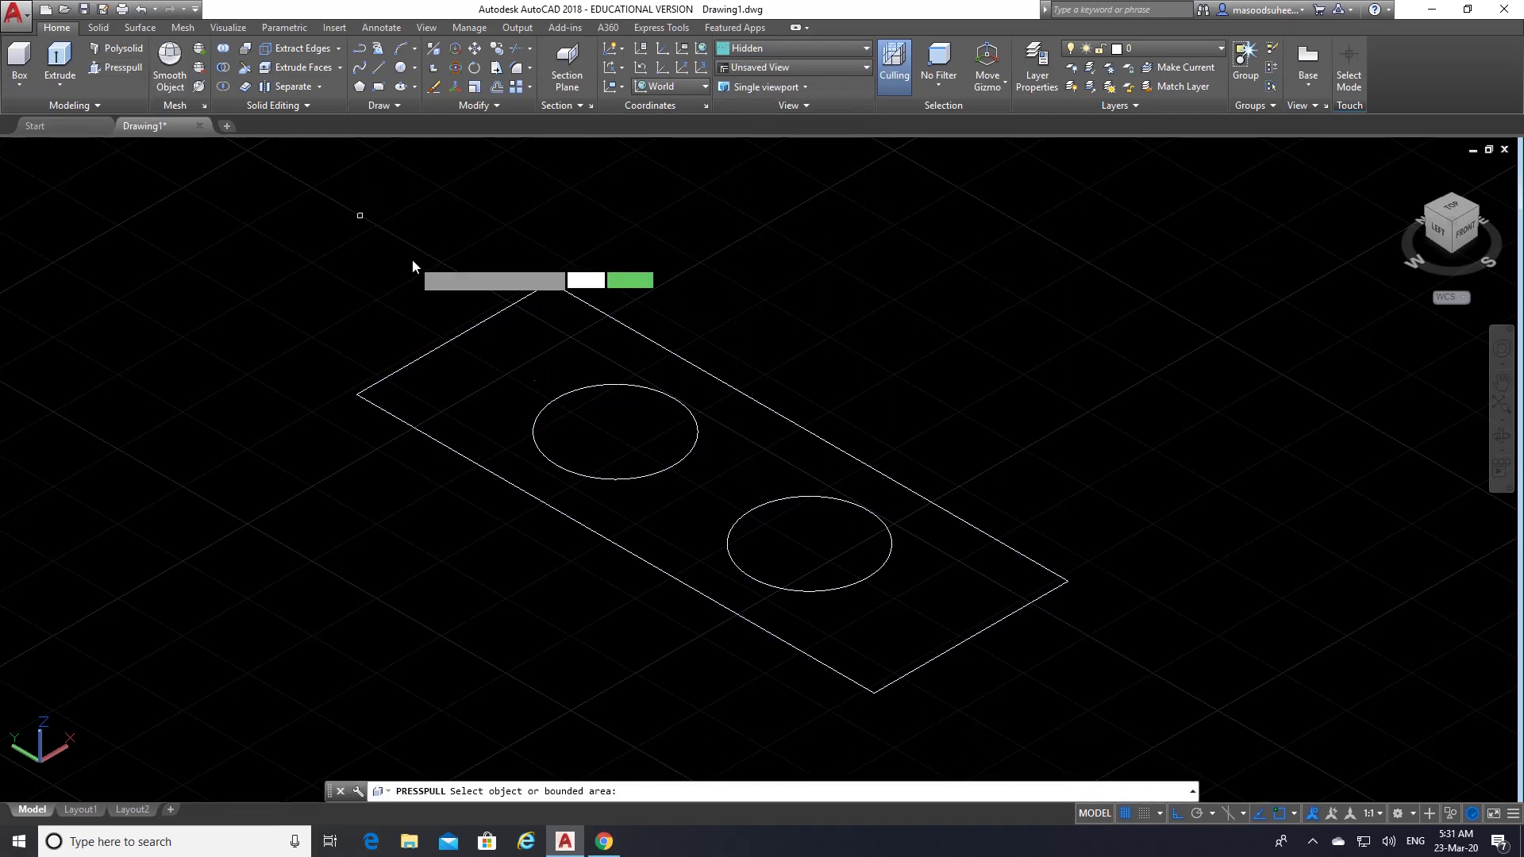
click(496, 371)
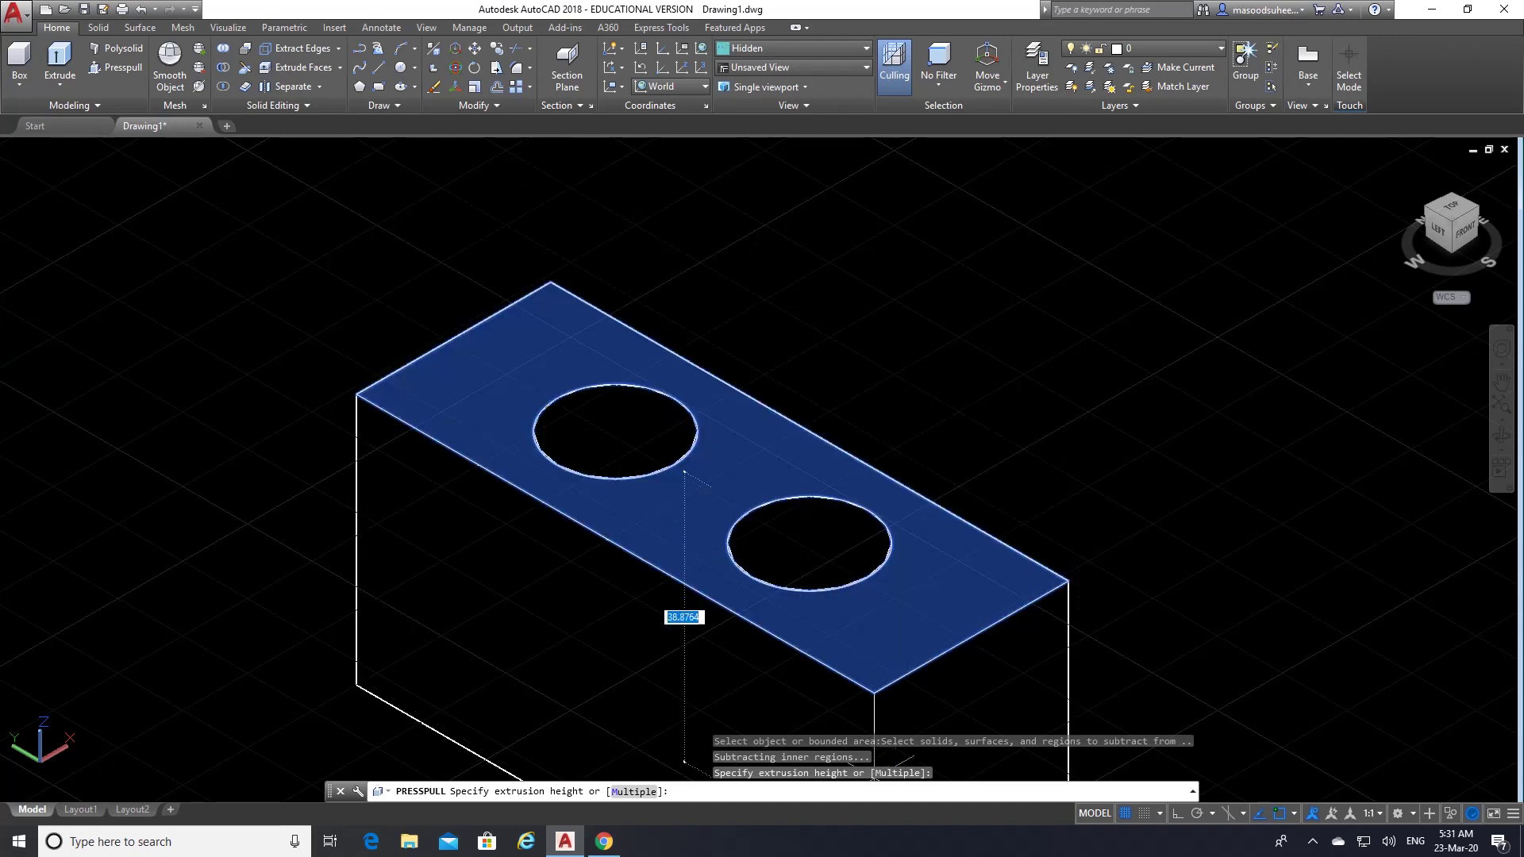
click(604, 841)
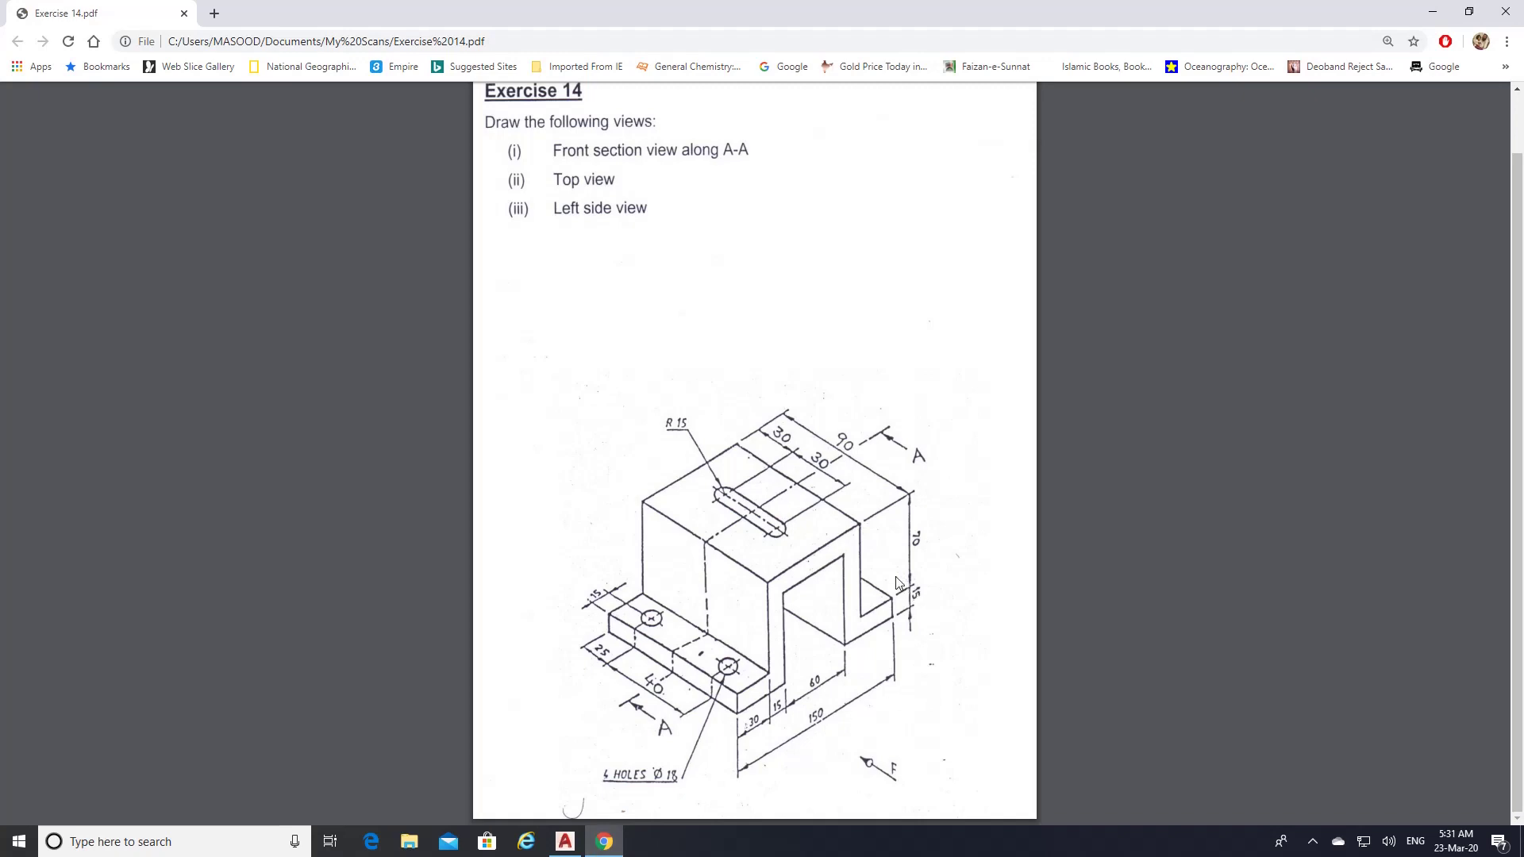
click(565, 841)
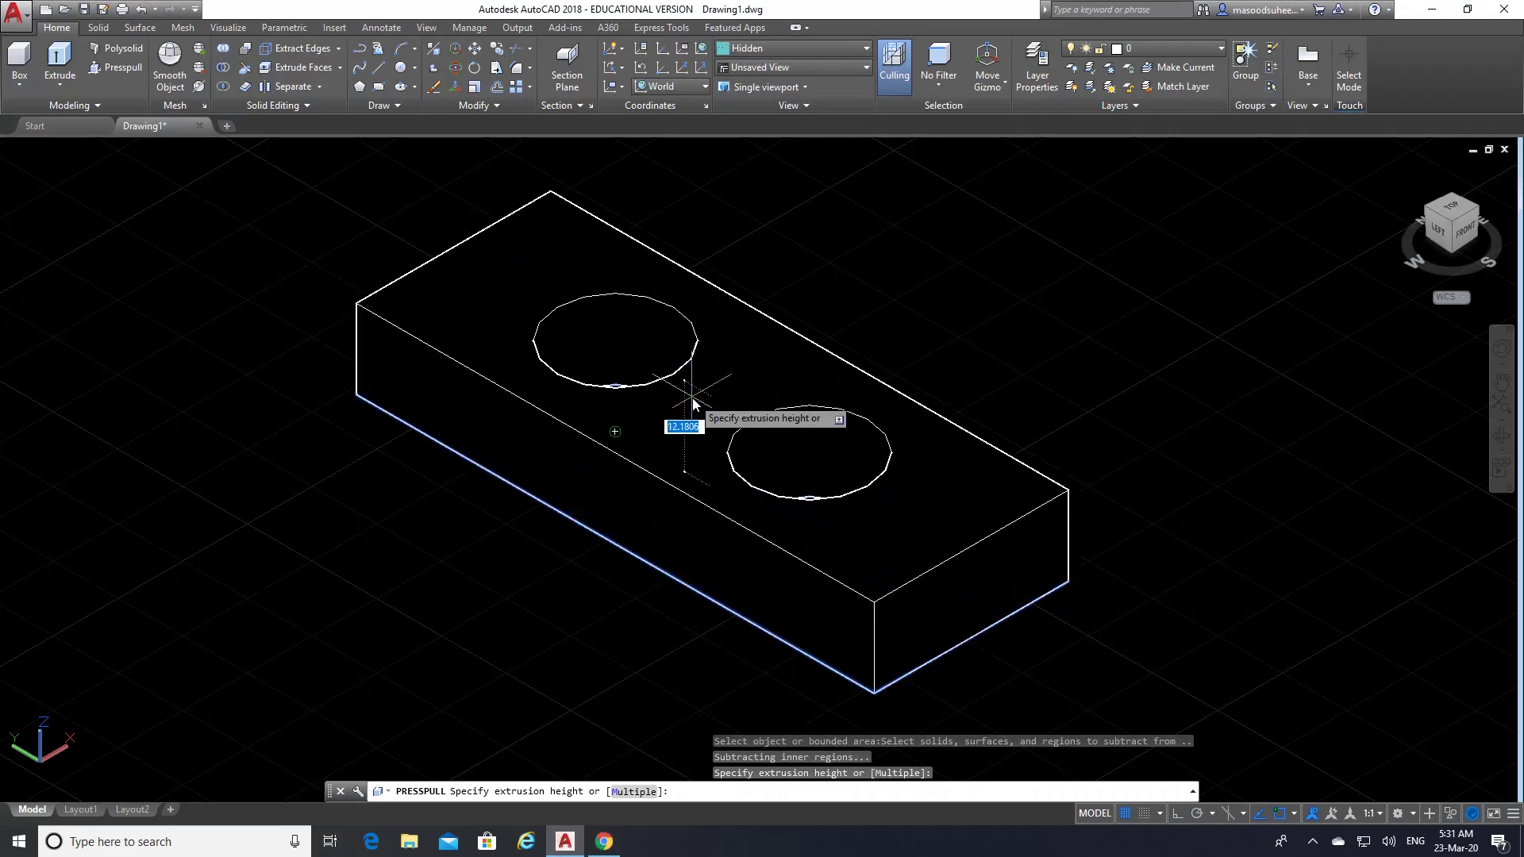
text(15)
key(Return)
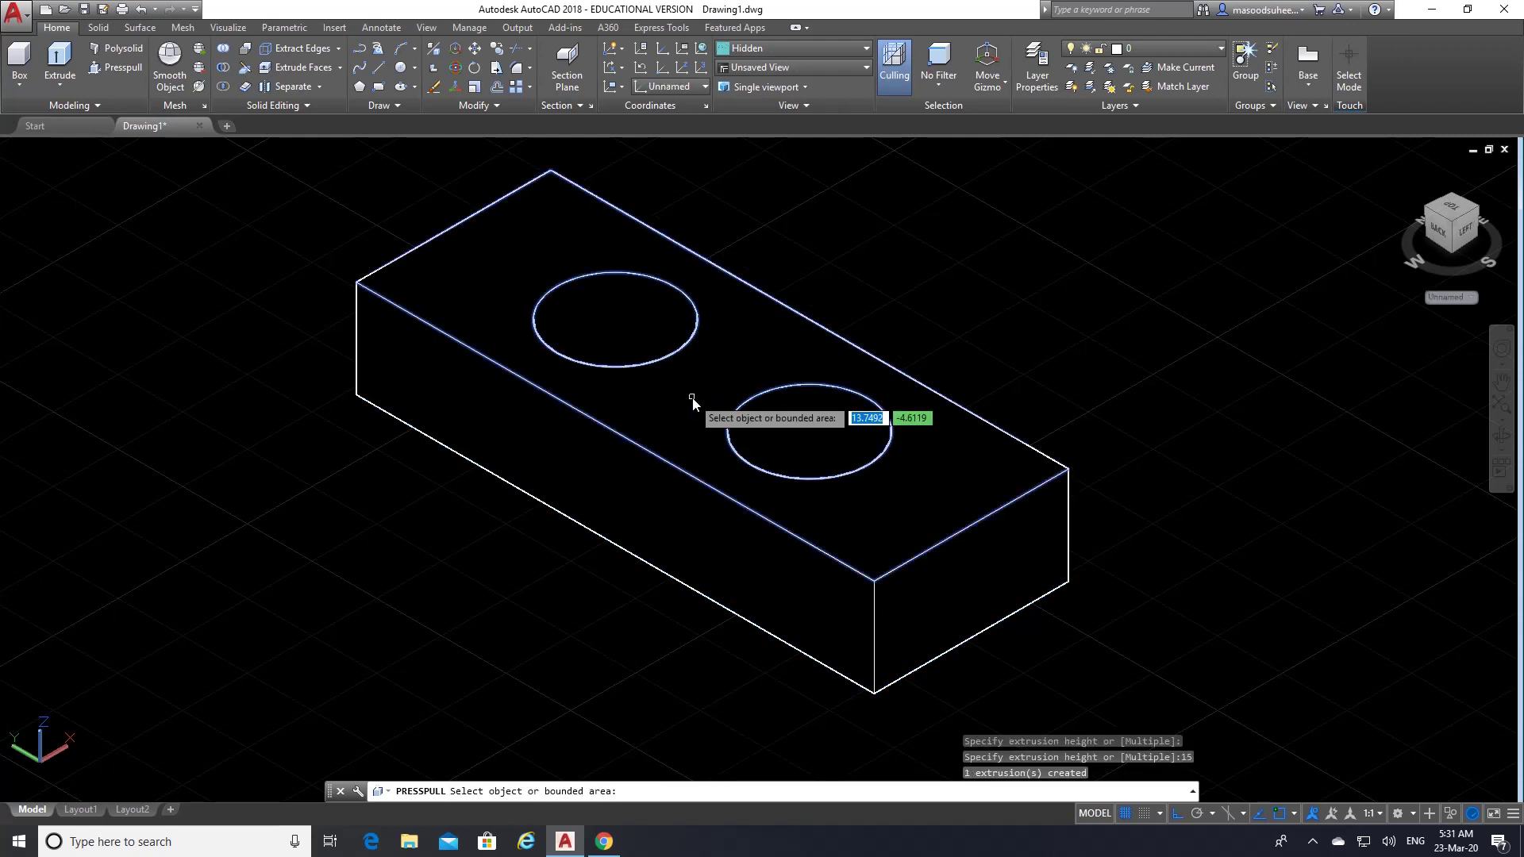
key(Return)
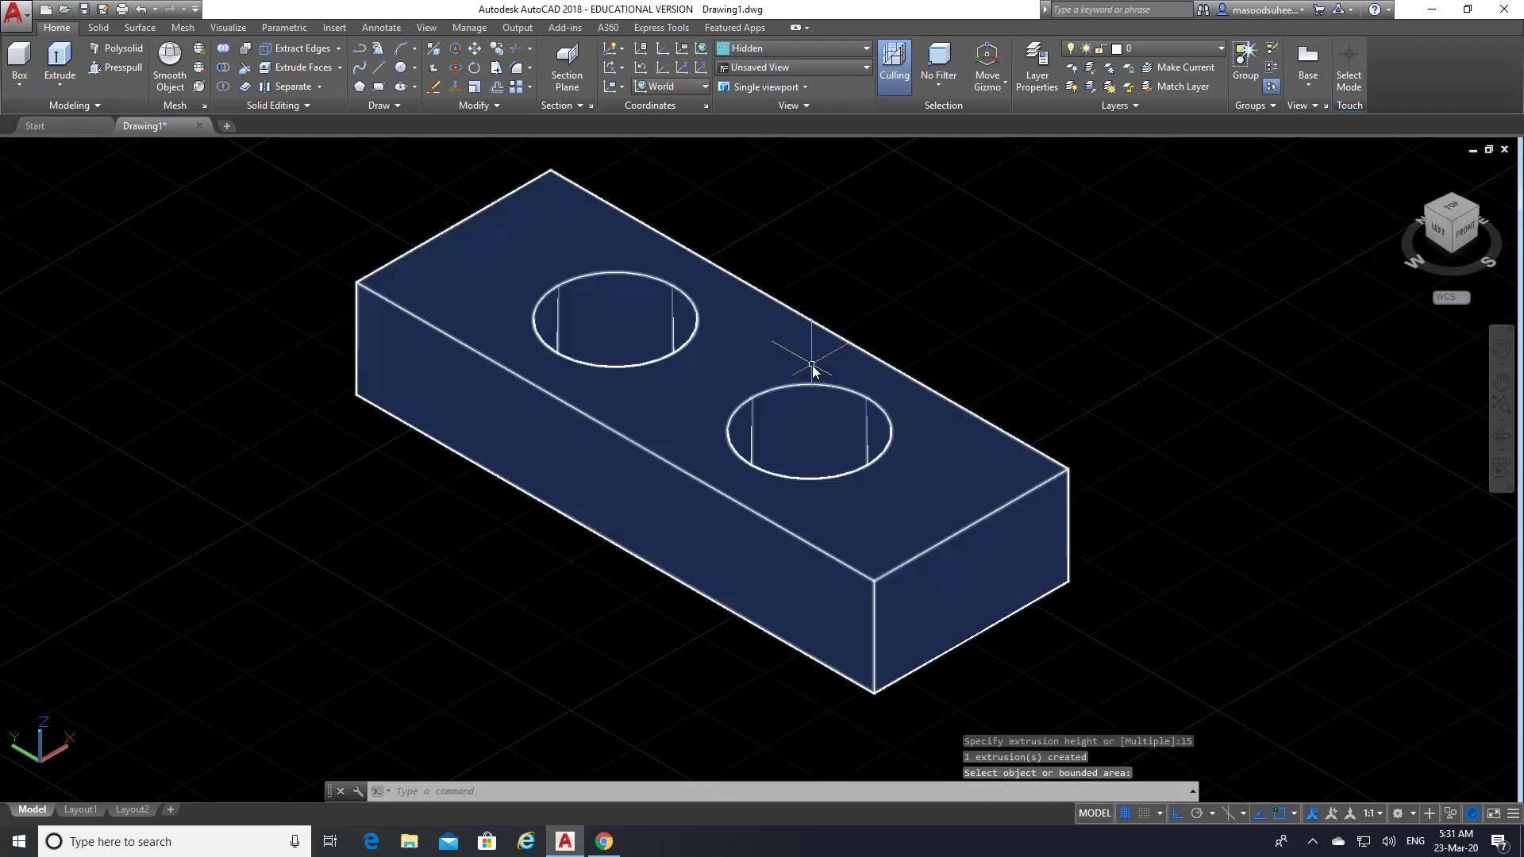
- Move the solid flange off its source outline in the negative X direction
scroll(800, 383, down, 3)
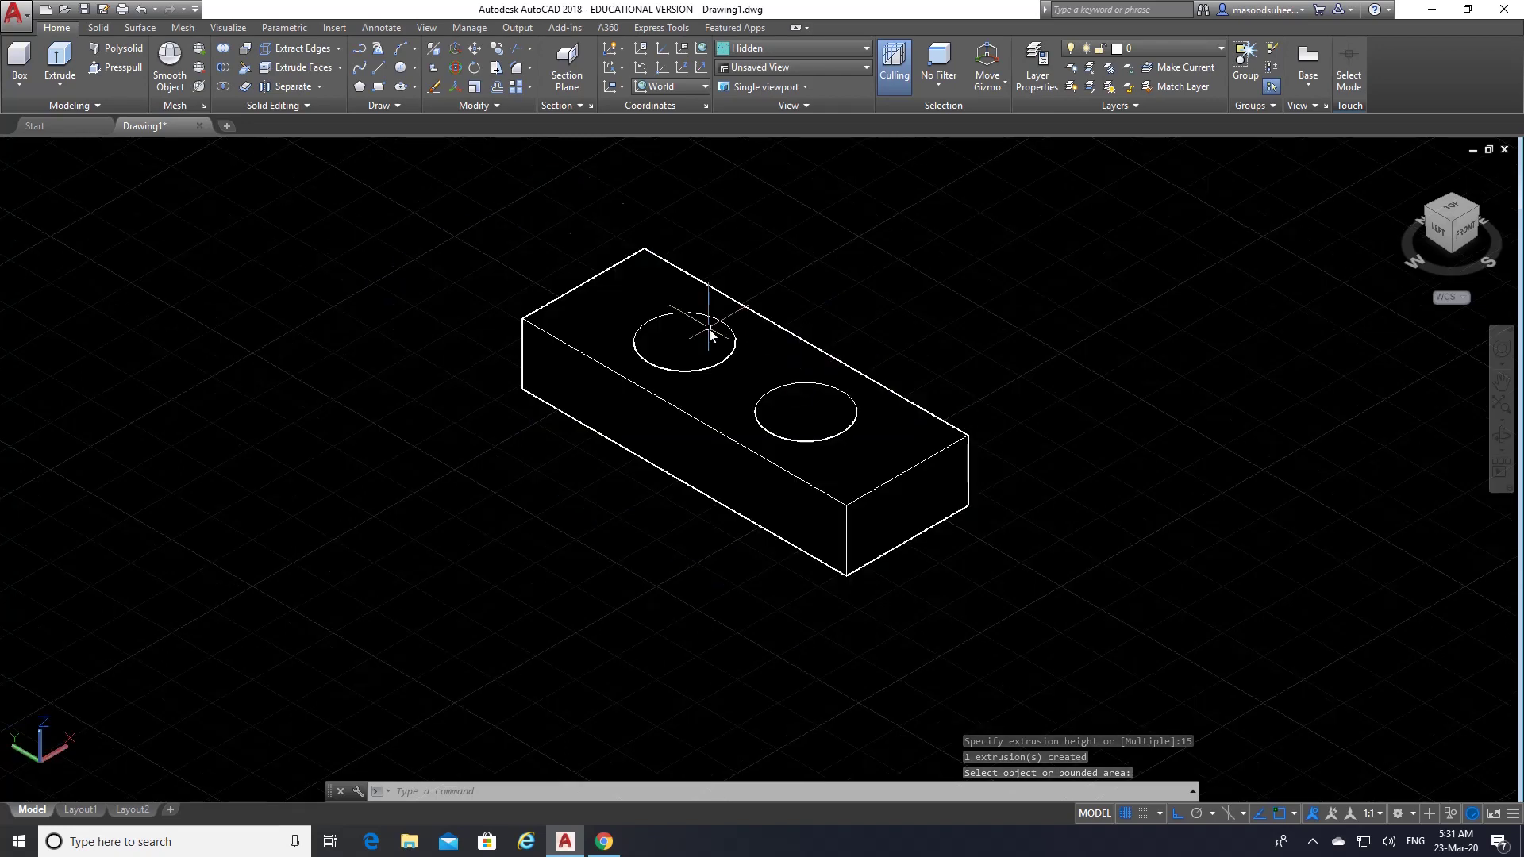
click(474, 49)
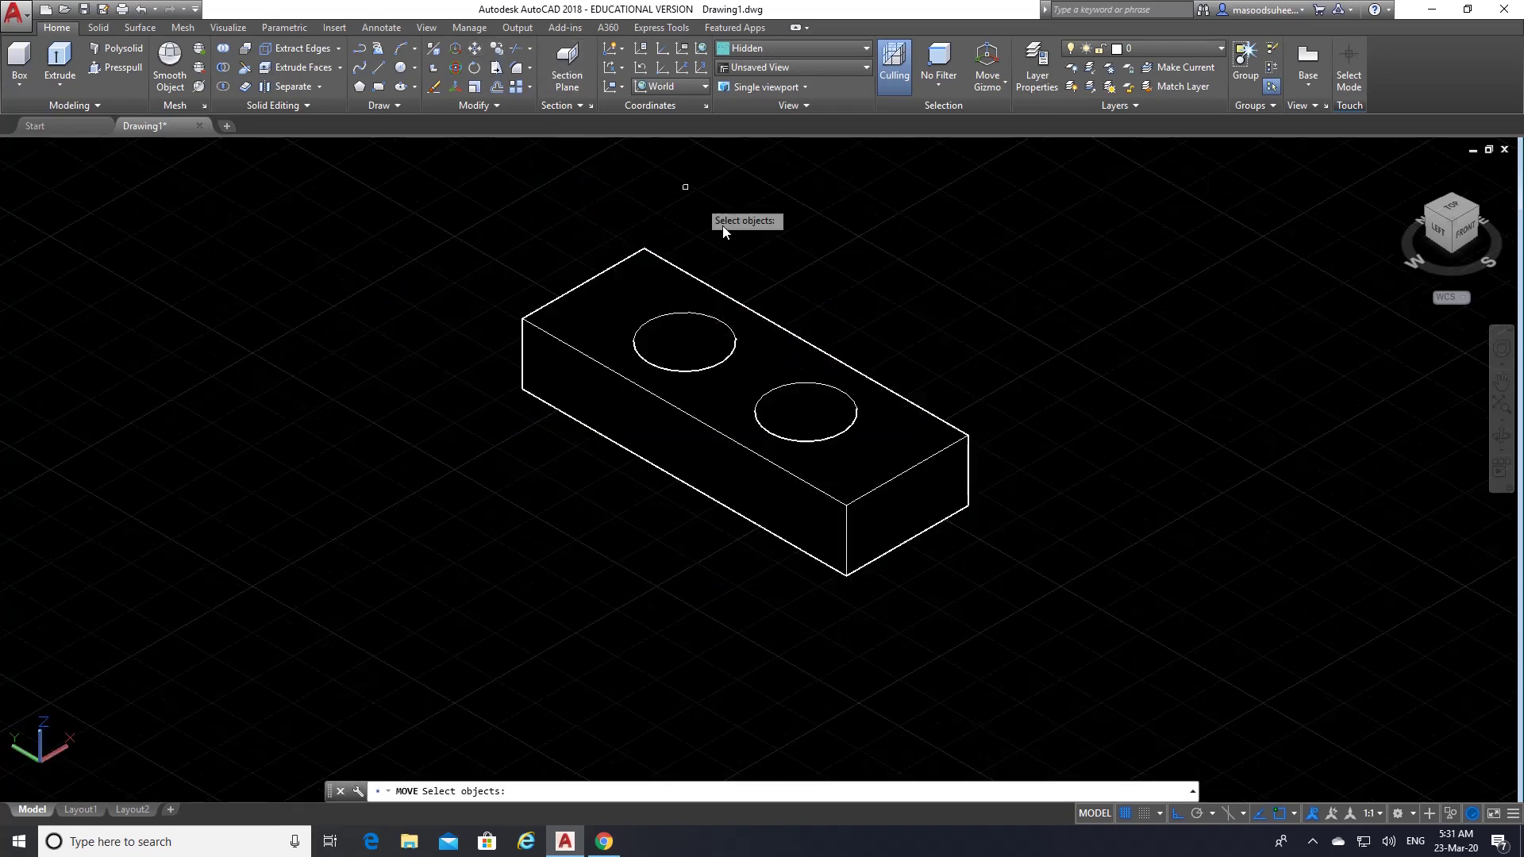
click(763, 329)
key(Return)
click(770, 286)
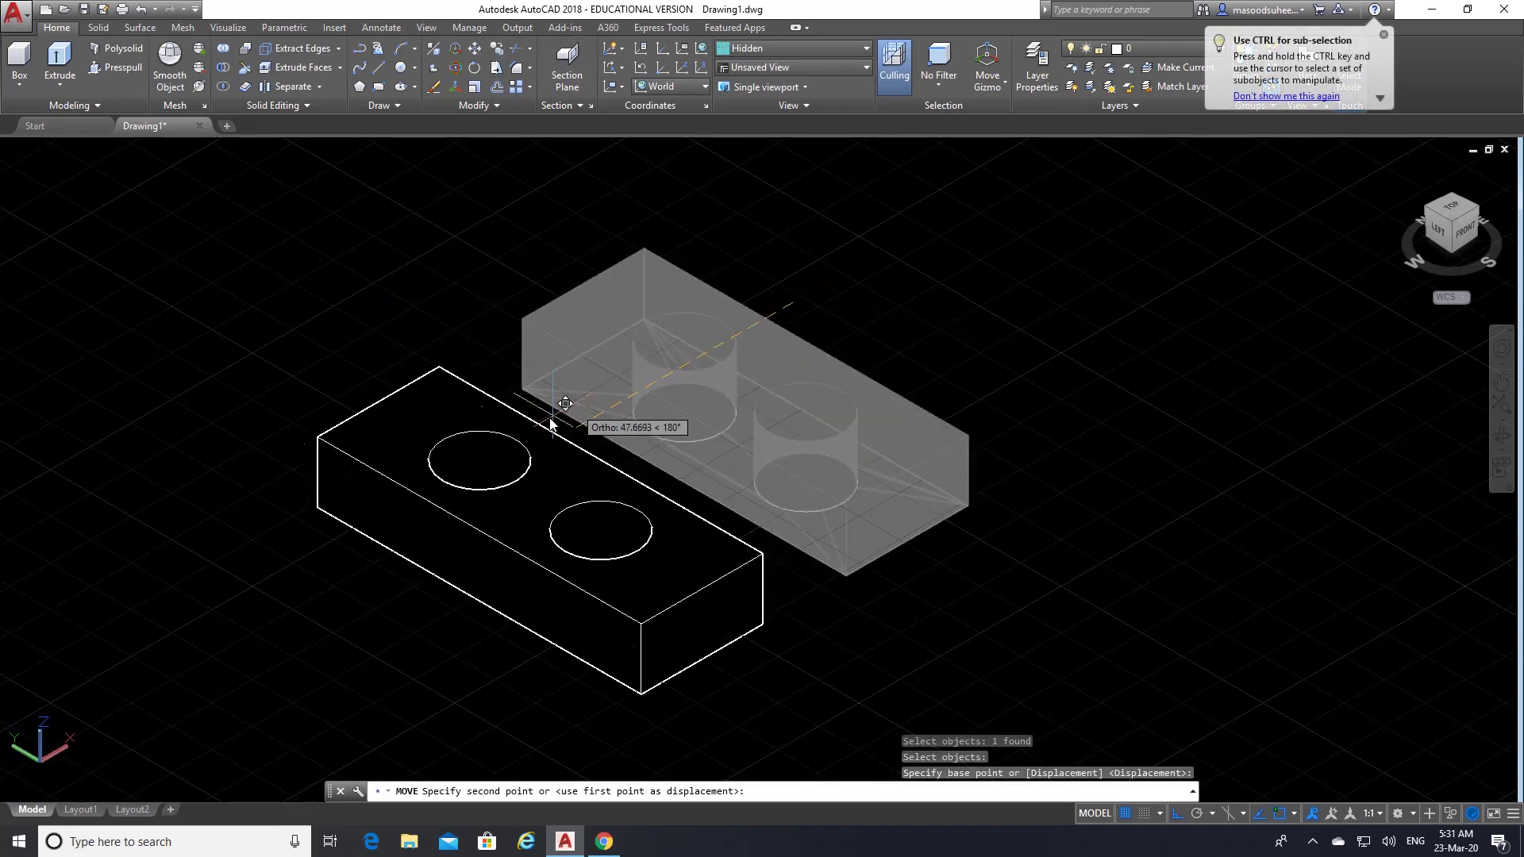
click(494, 442)
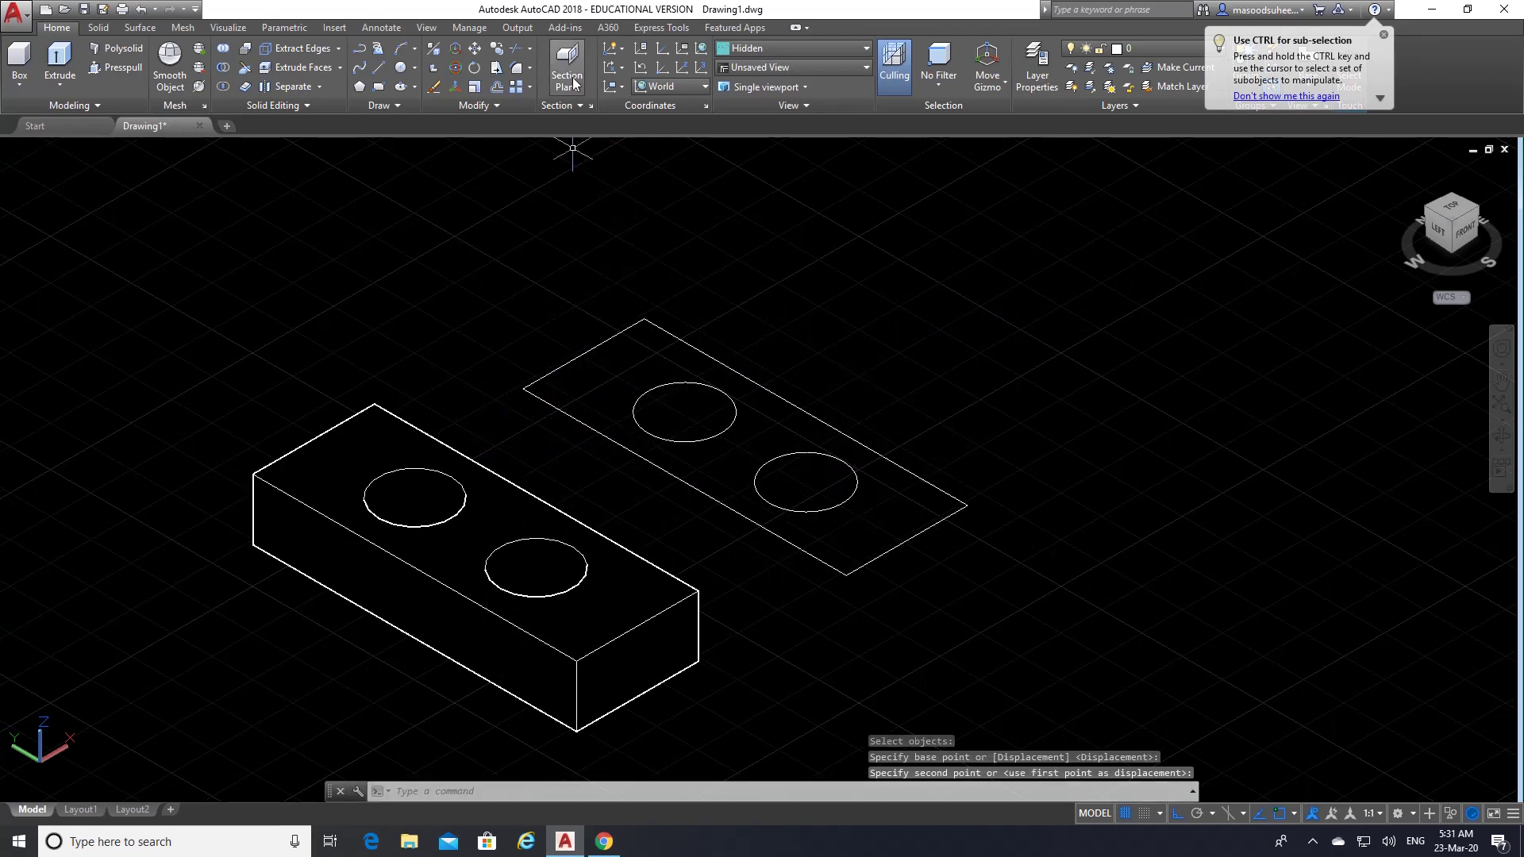
- Erase the leftover rectangle outline and the two circles beside the solid flange
click(433, 87)
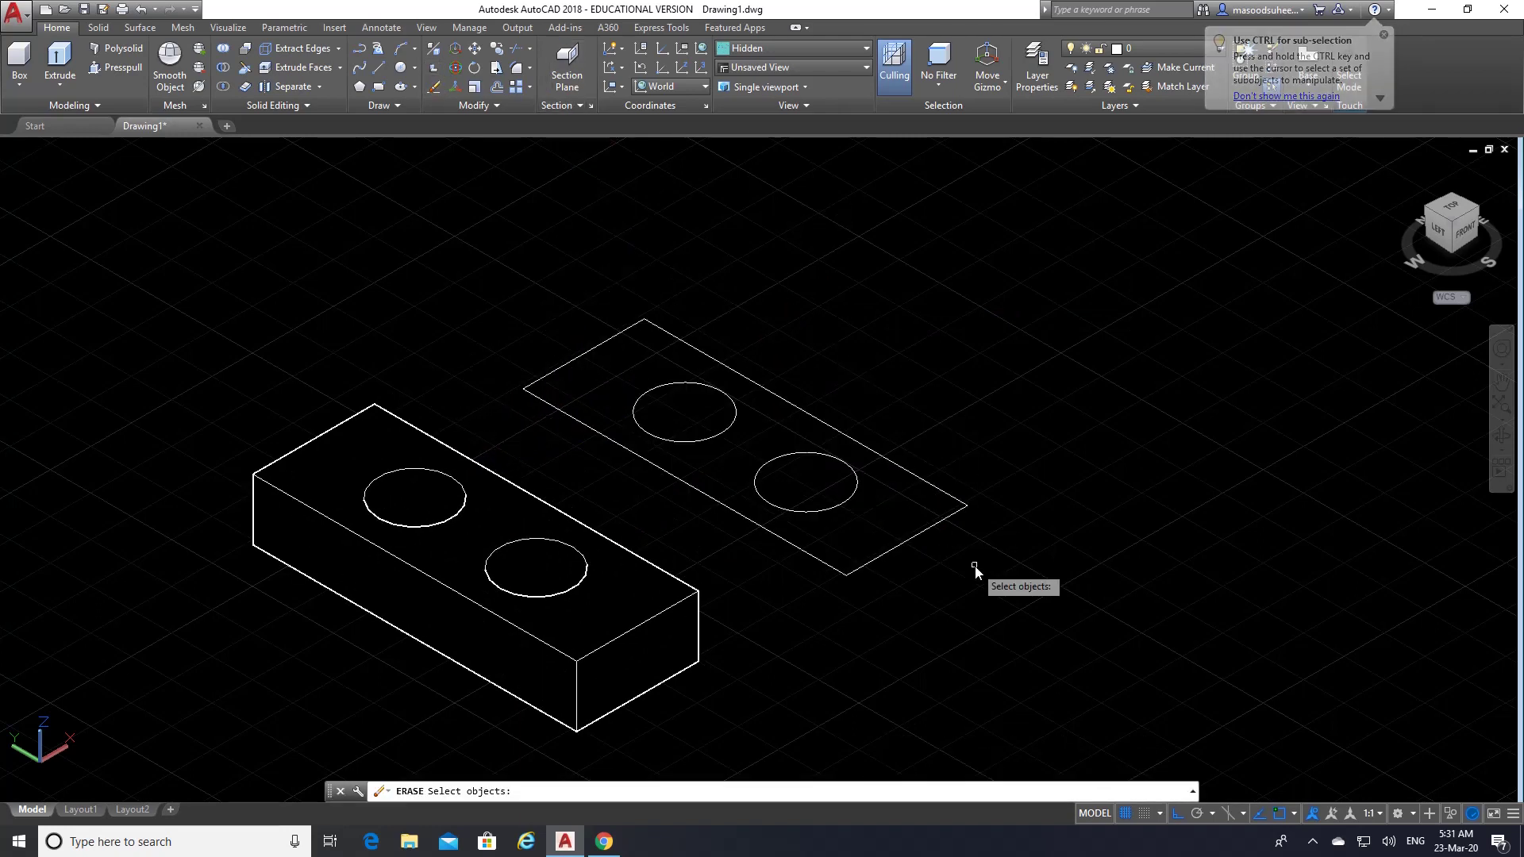
click(982, 591)
click(758, 427)
click(744, 440)
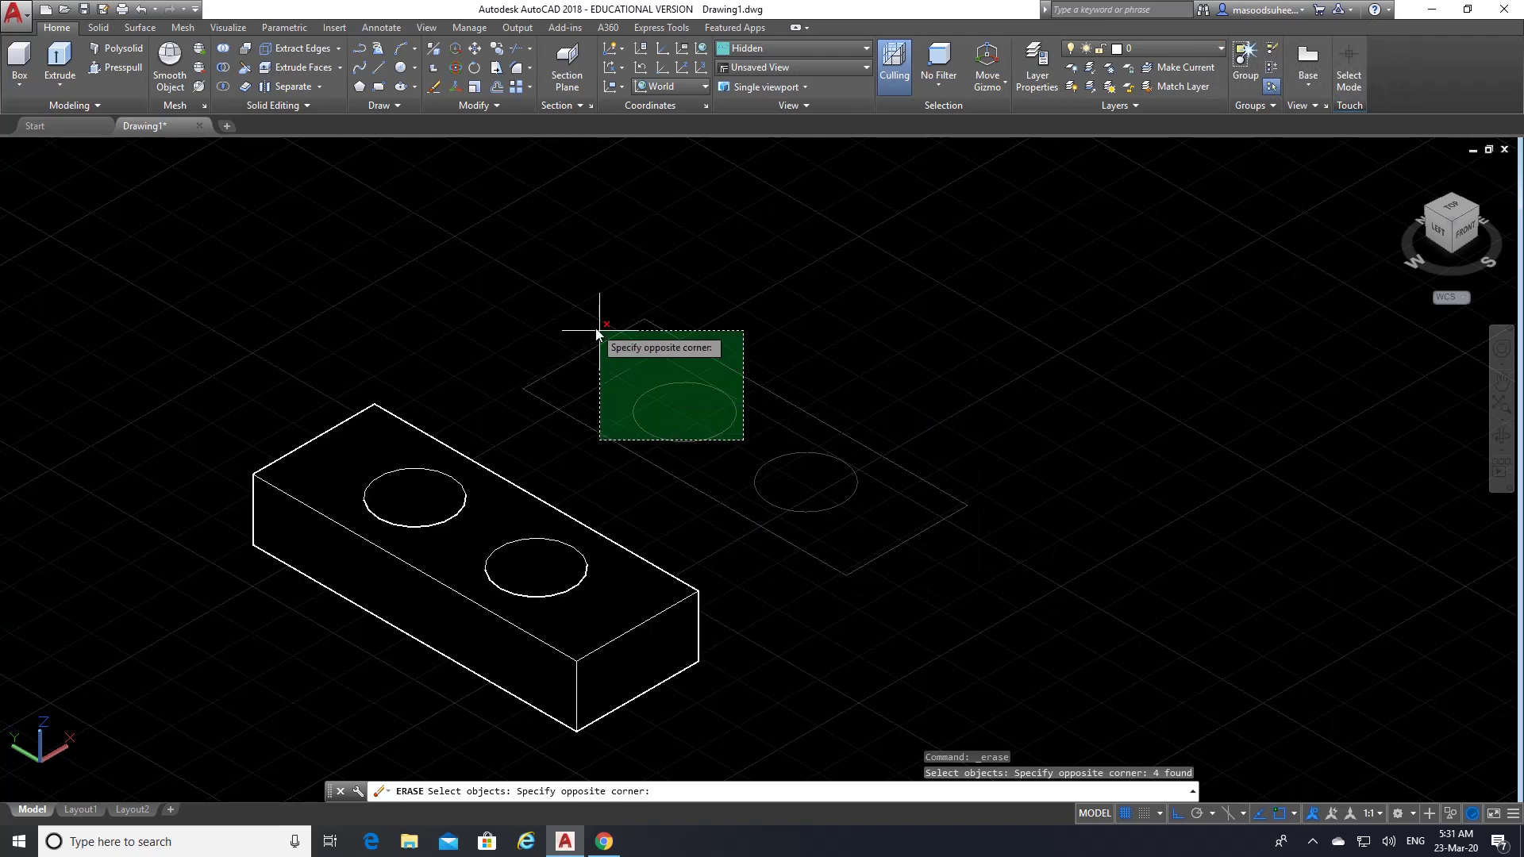
click(600, 331)
key(Return)
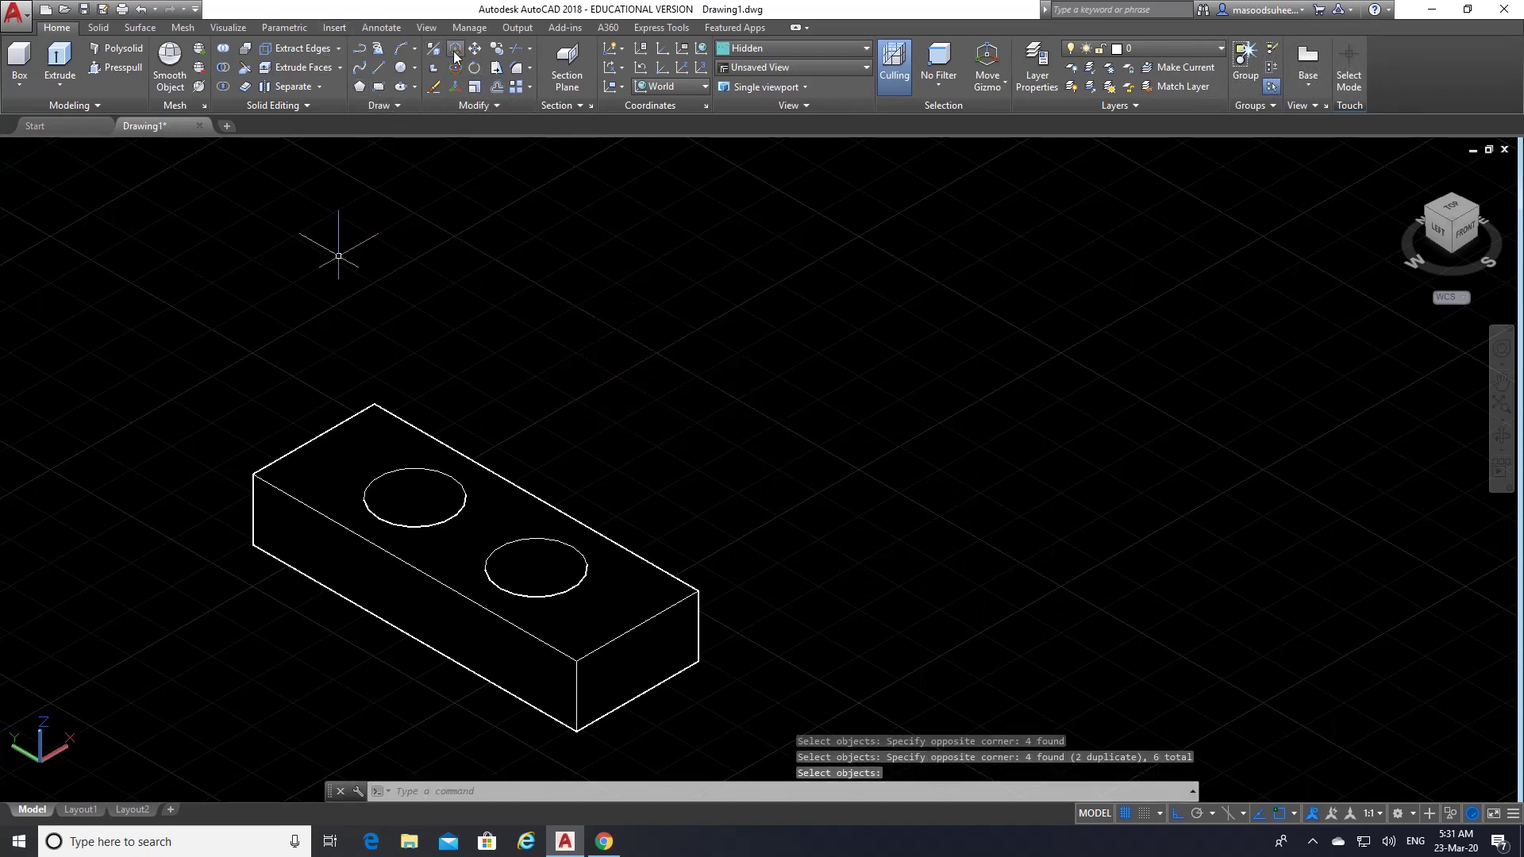
- Copy the solid two-hole flange about 60 units in the positive X direction
click(498, 53)
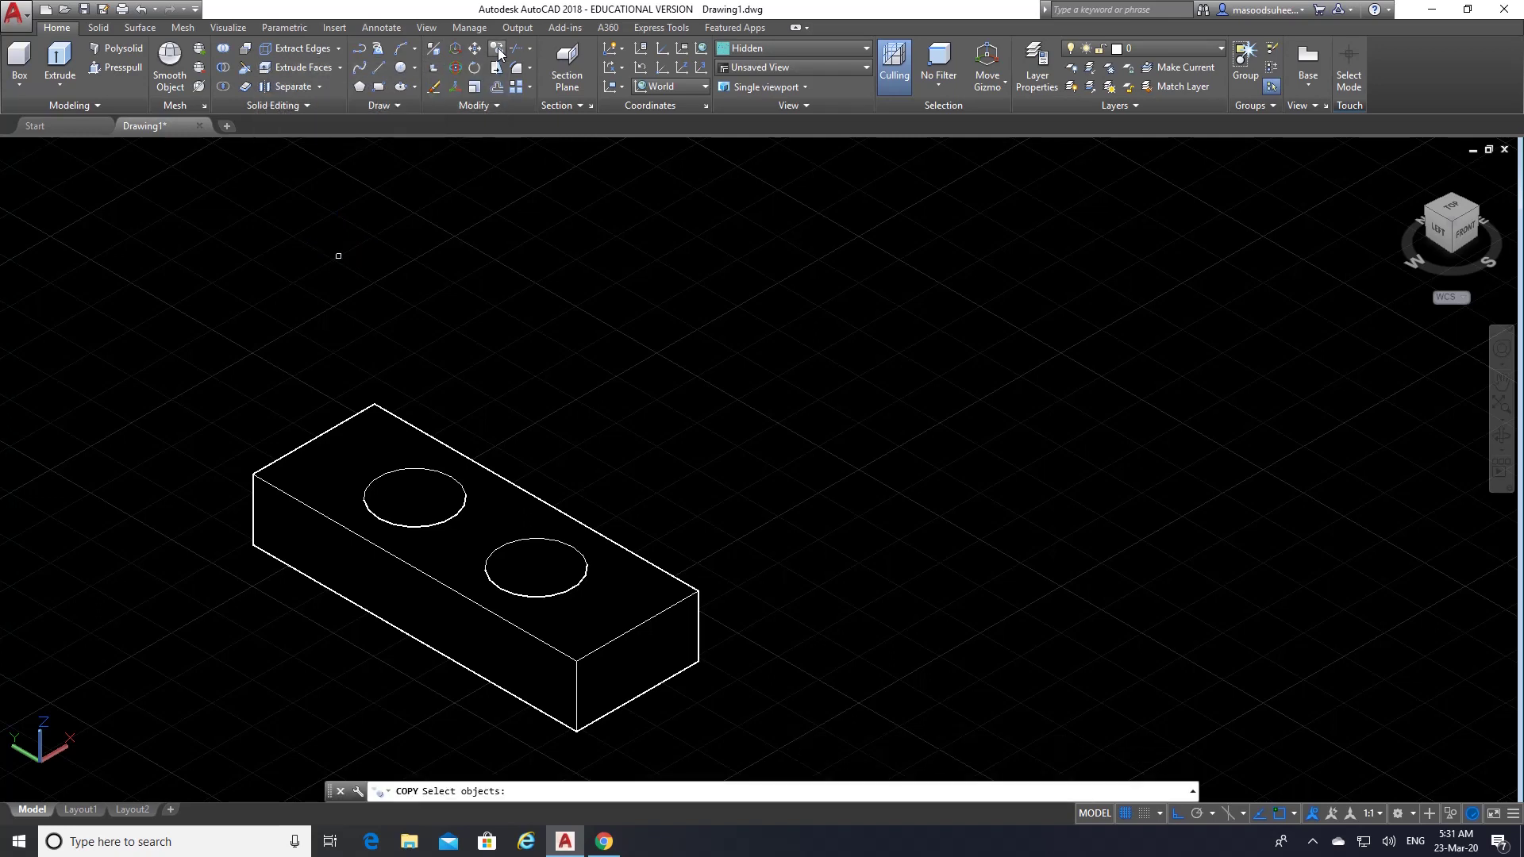
click(489, 489)
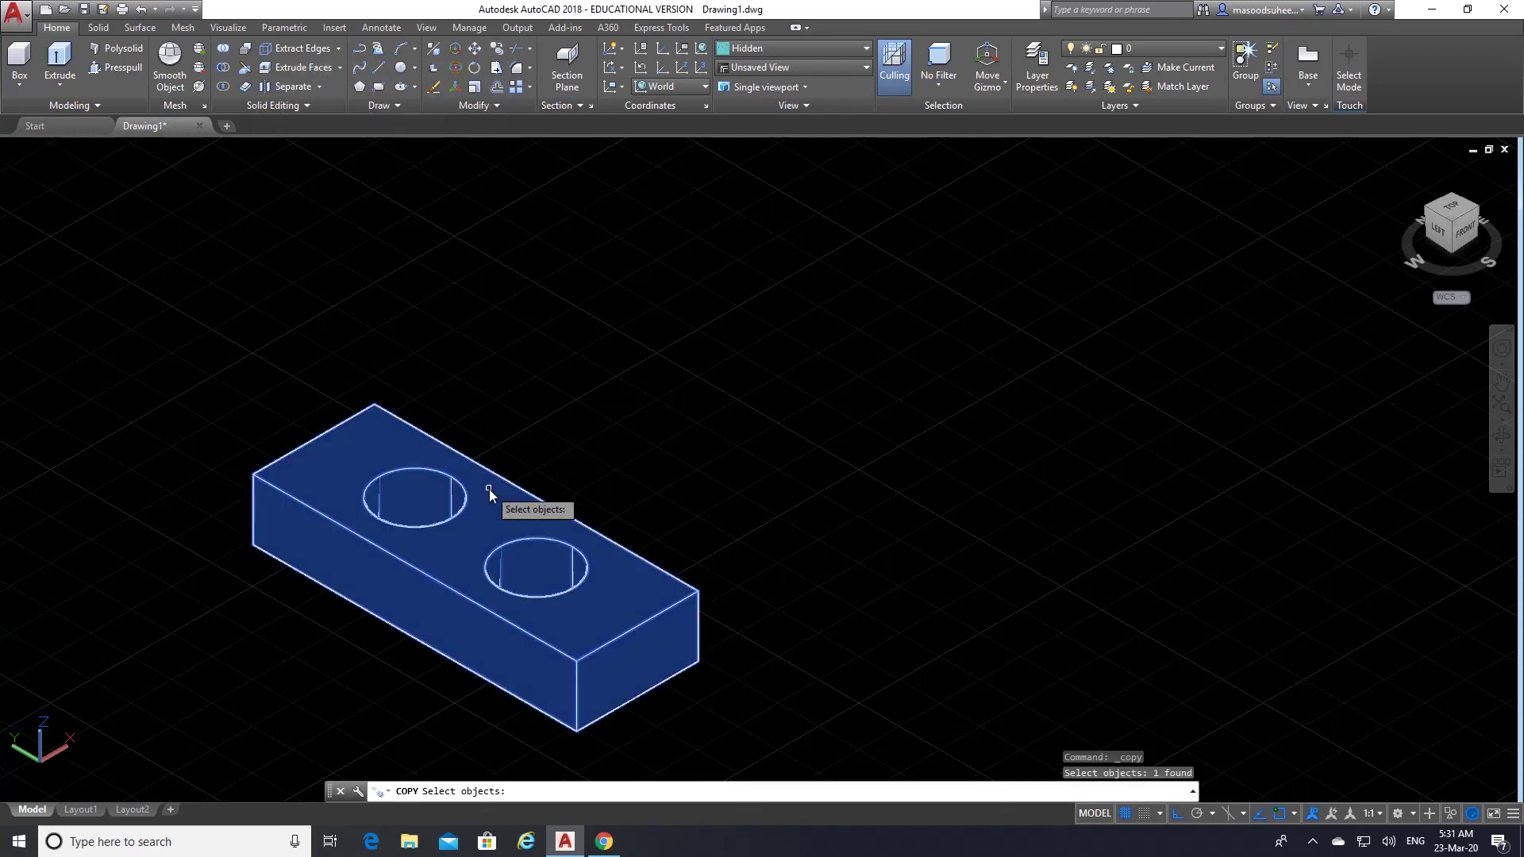
key(Return)
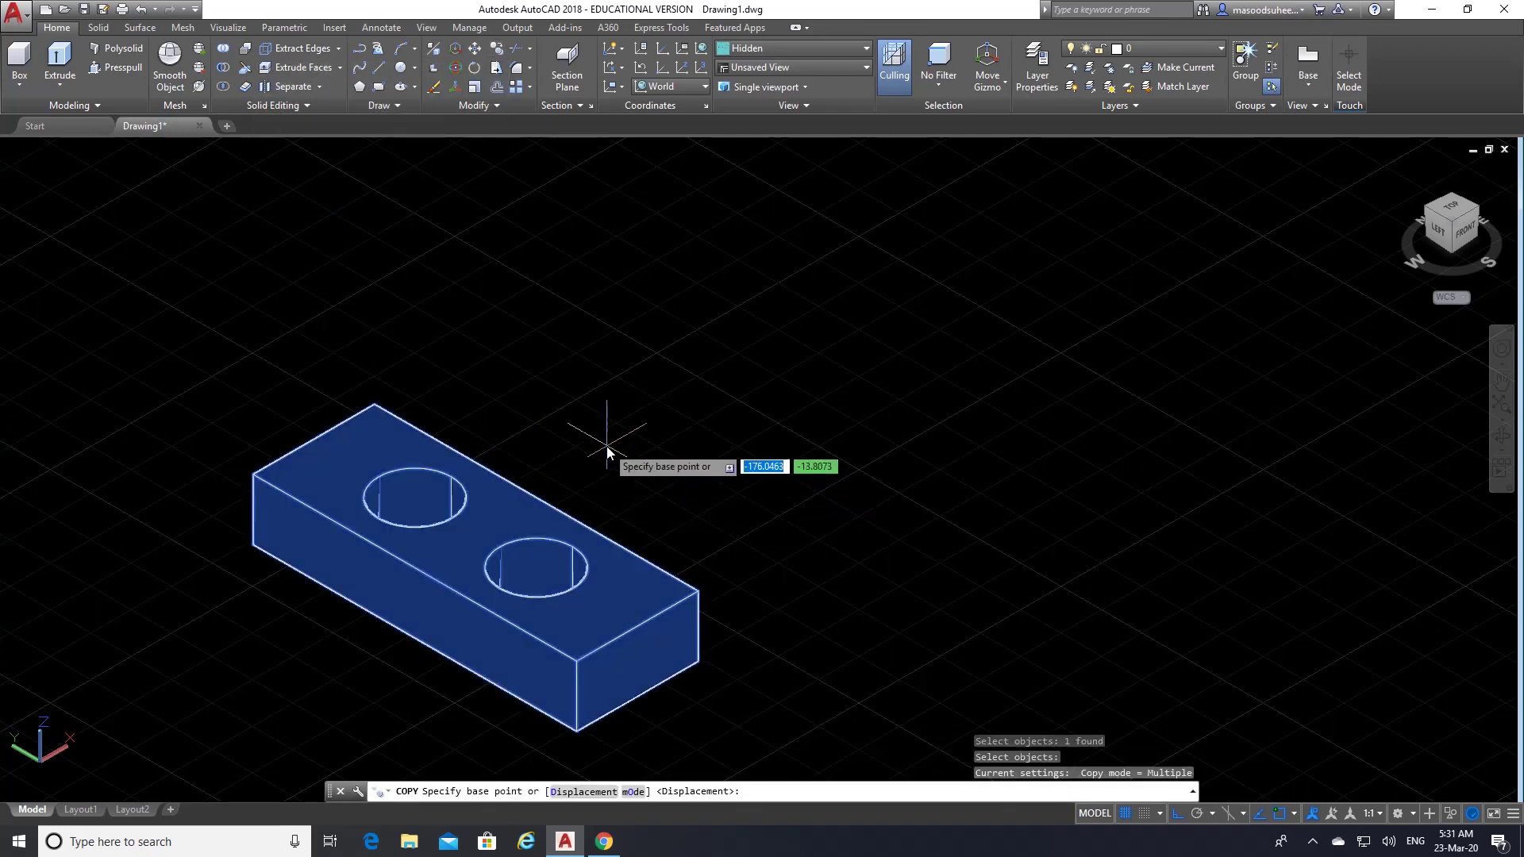
click(483, 416)
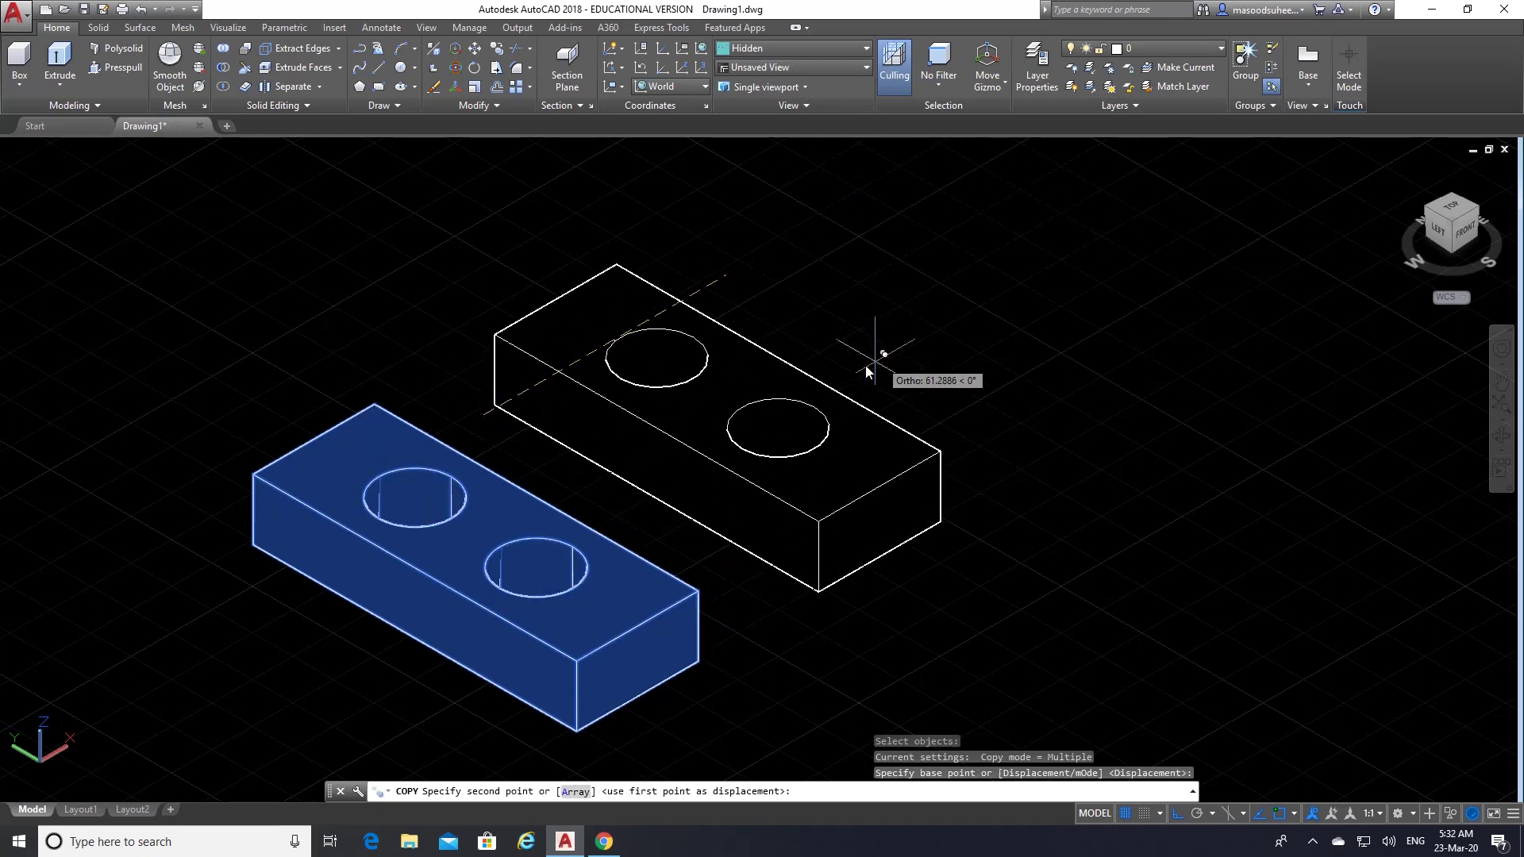
click(865, 358)
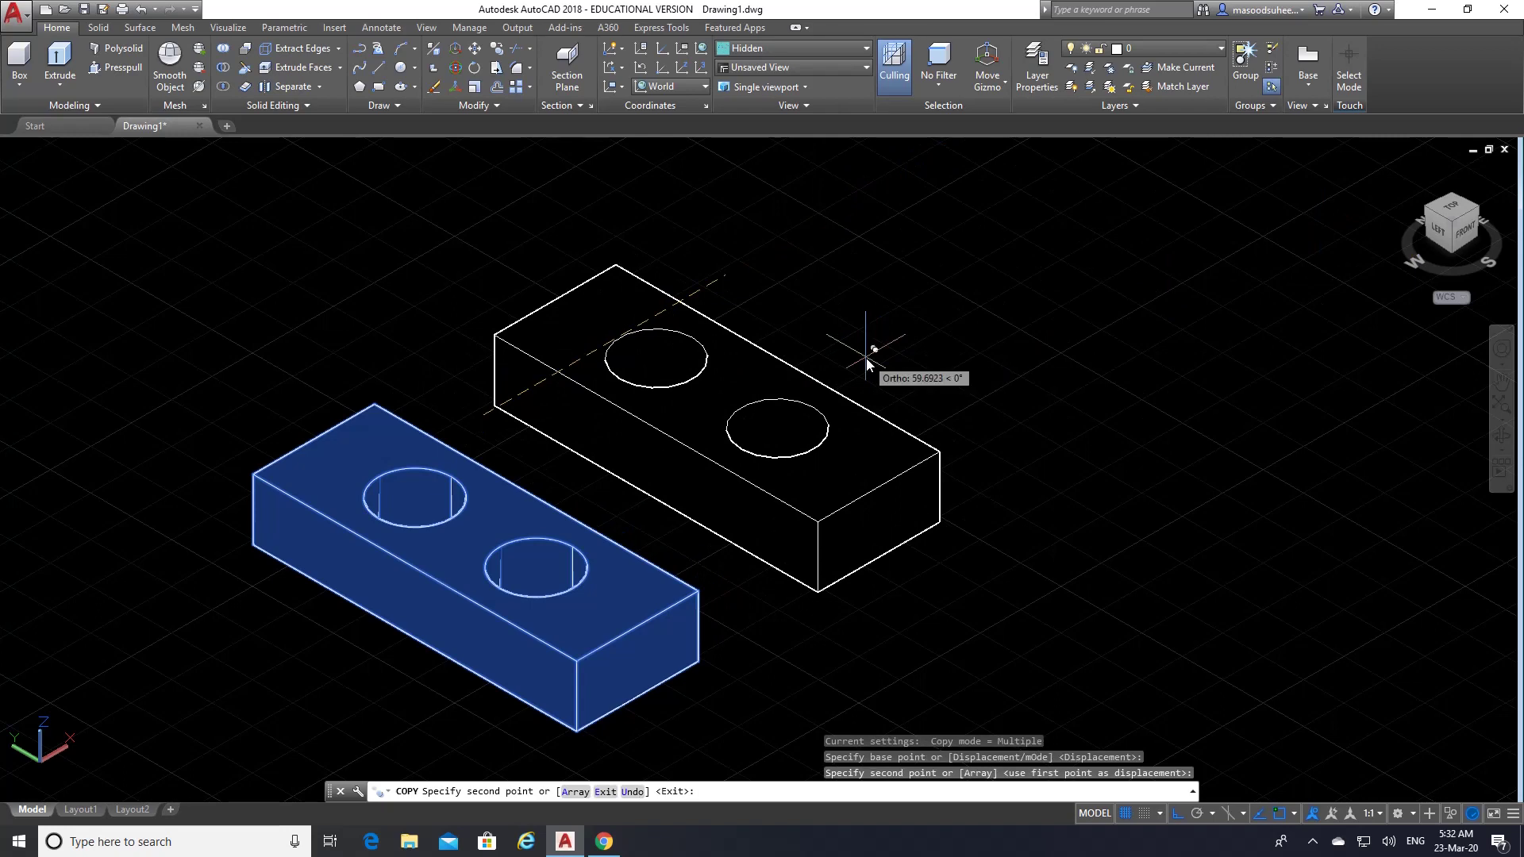
key(Return)
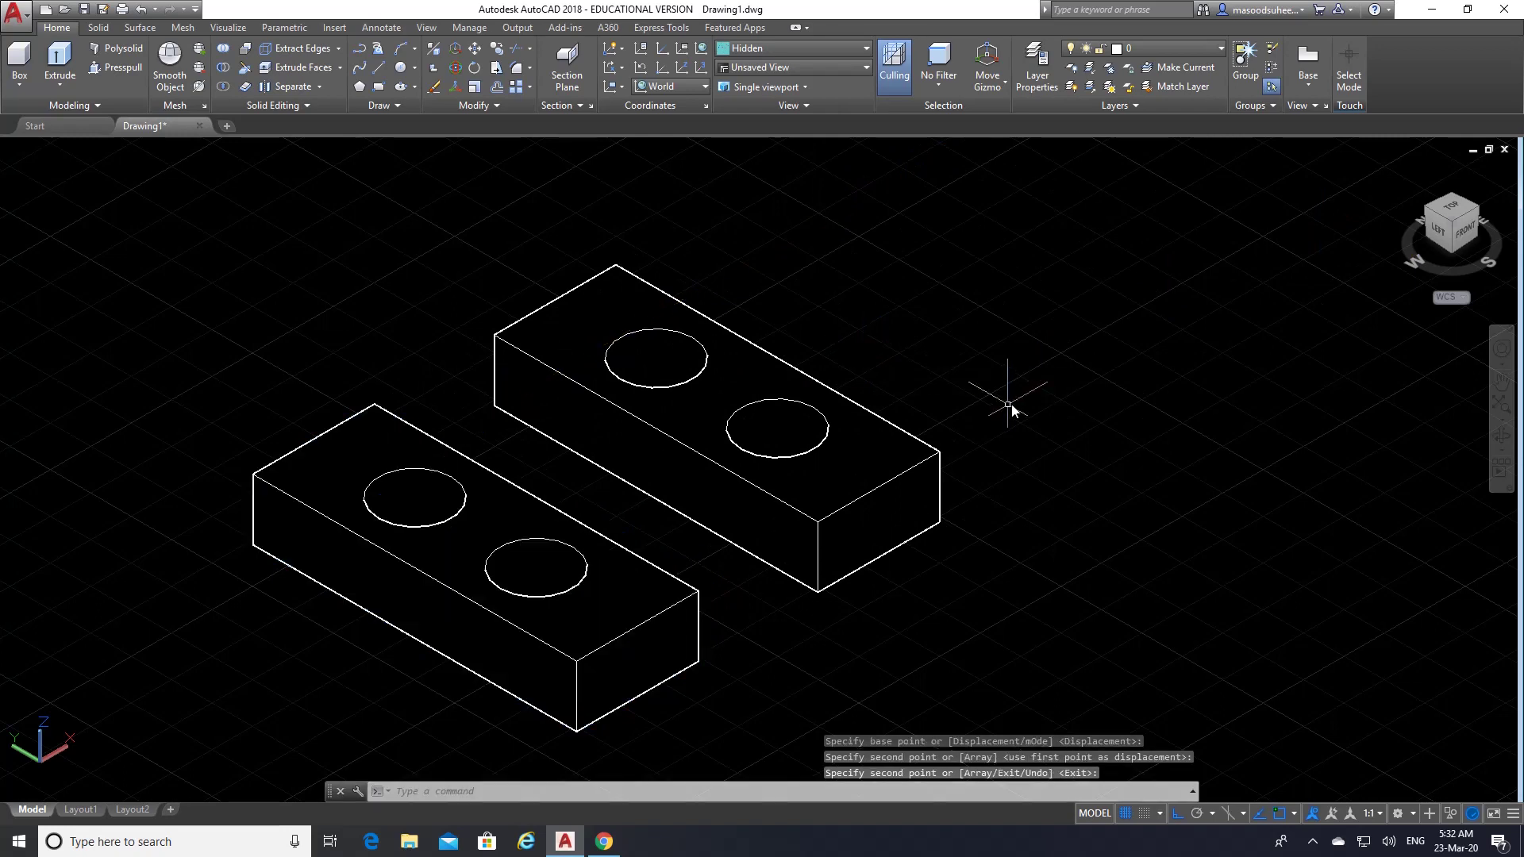
- Check the side wall's dimensions in the exercise PDF and draw a closed 90 by 15 line rectangle beside the flanges, on their negative X side
scroll(1012, 402, down, 2)
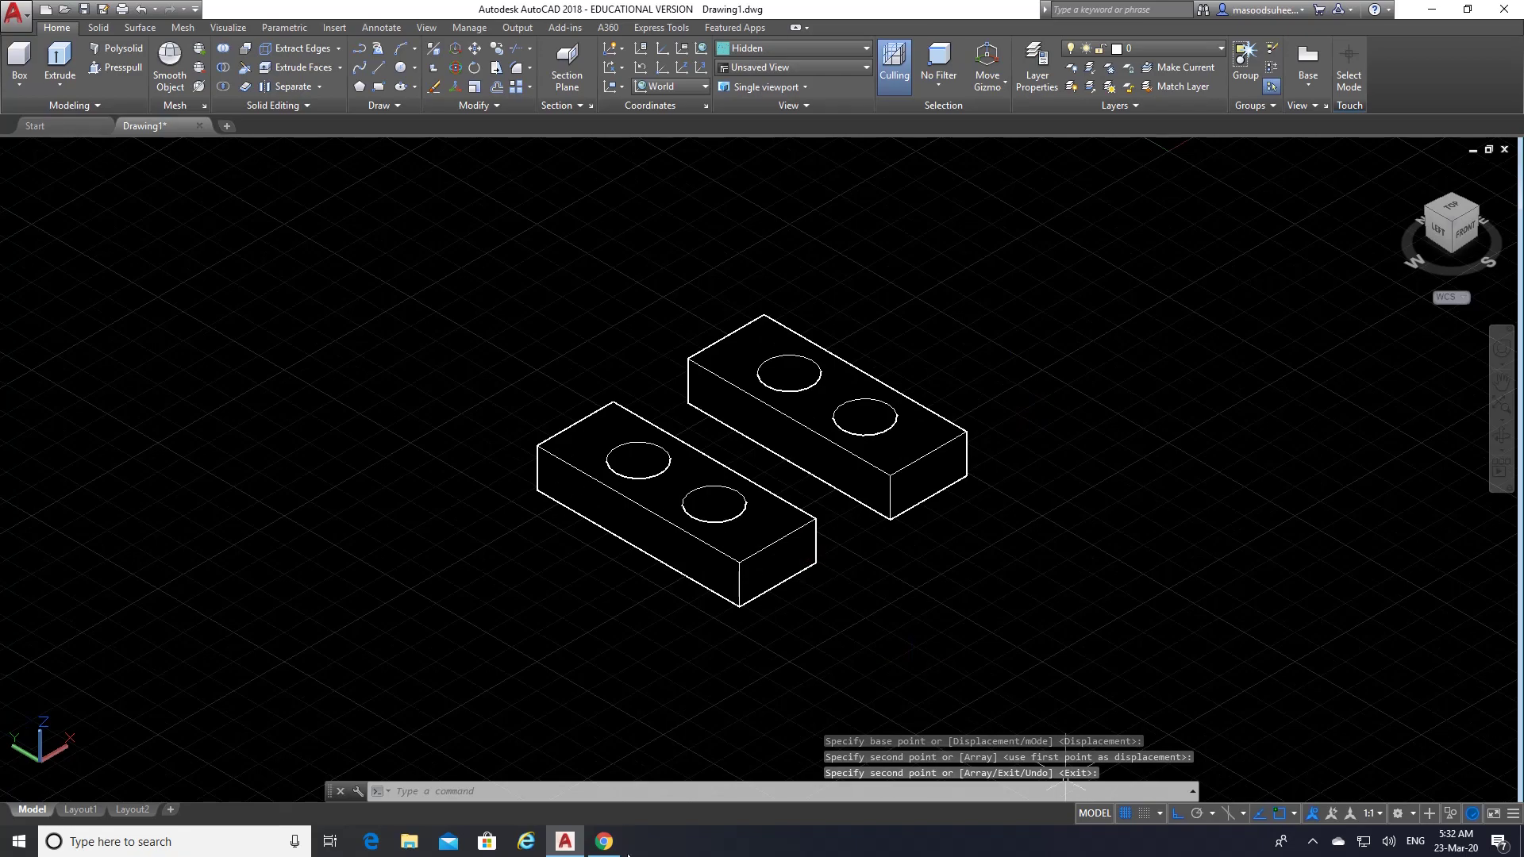
click(605, 842)
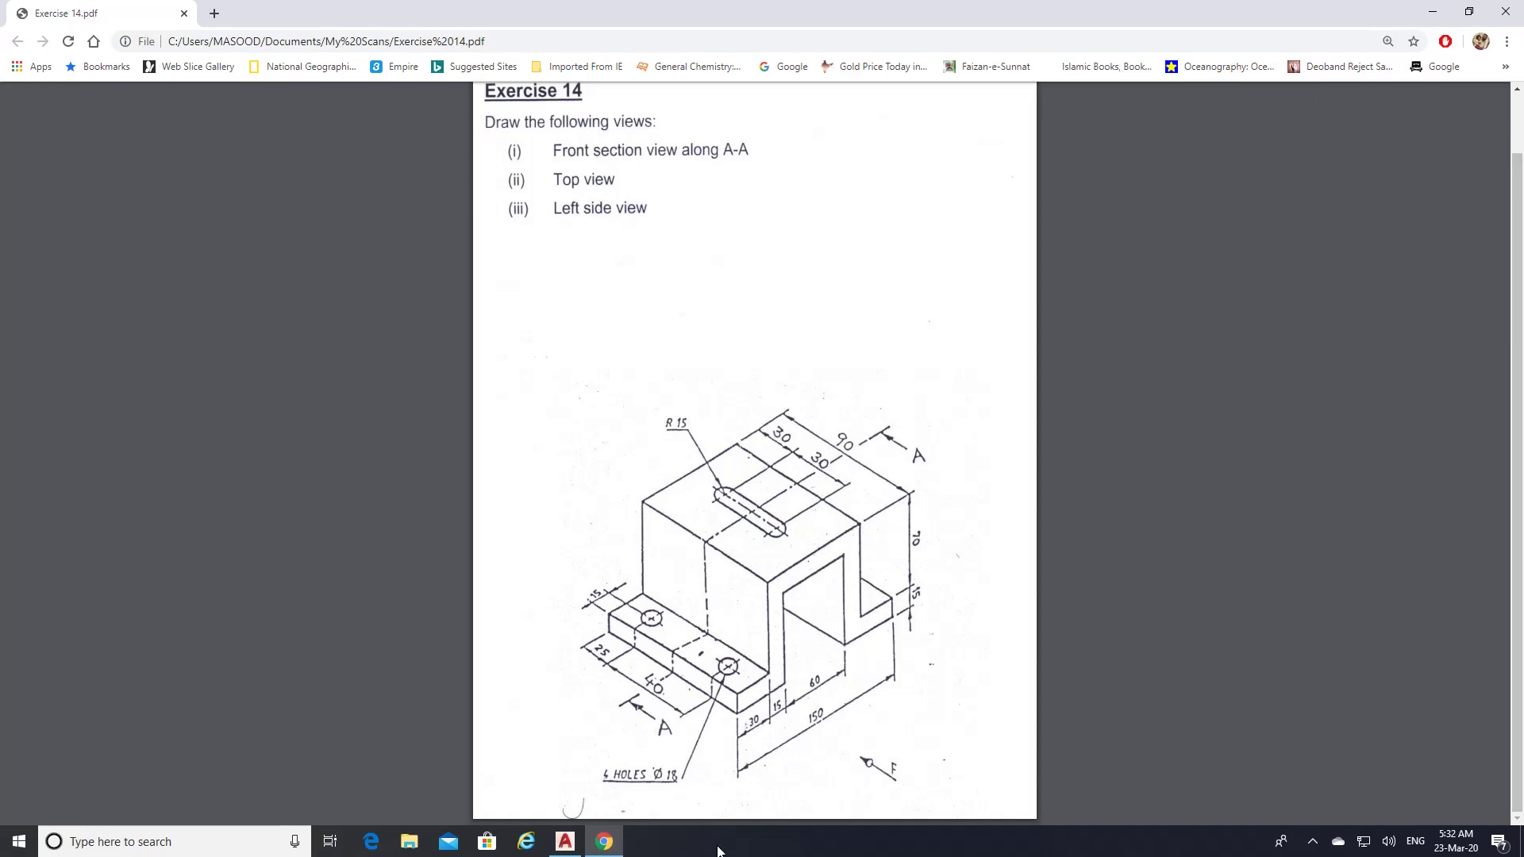
click(565, 841)
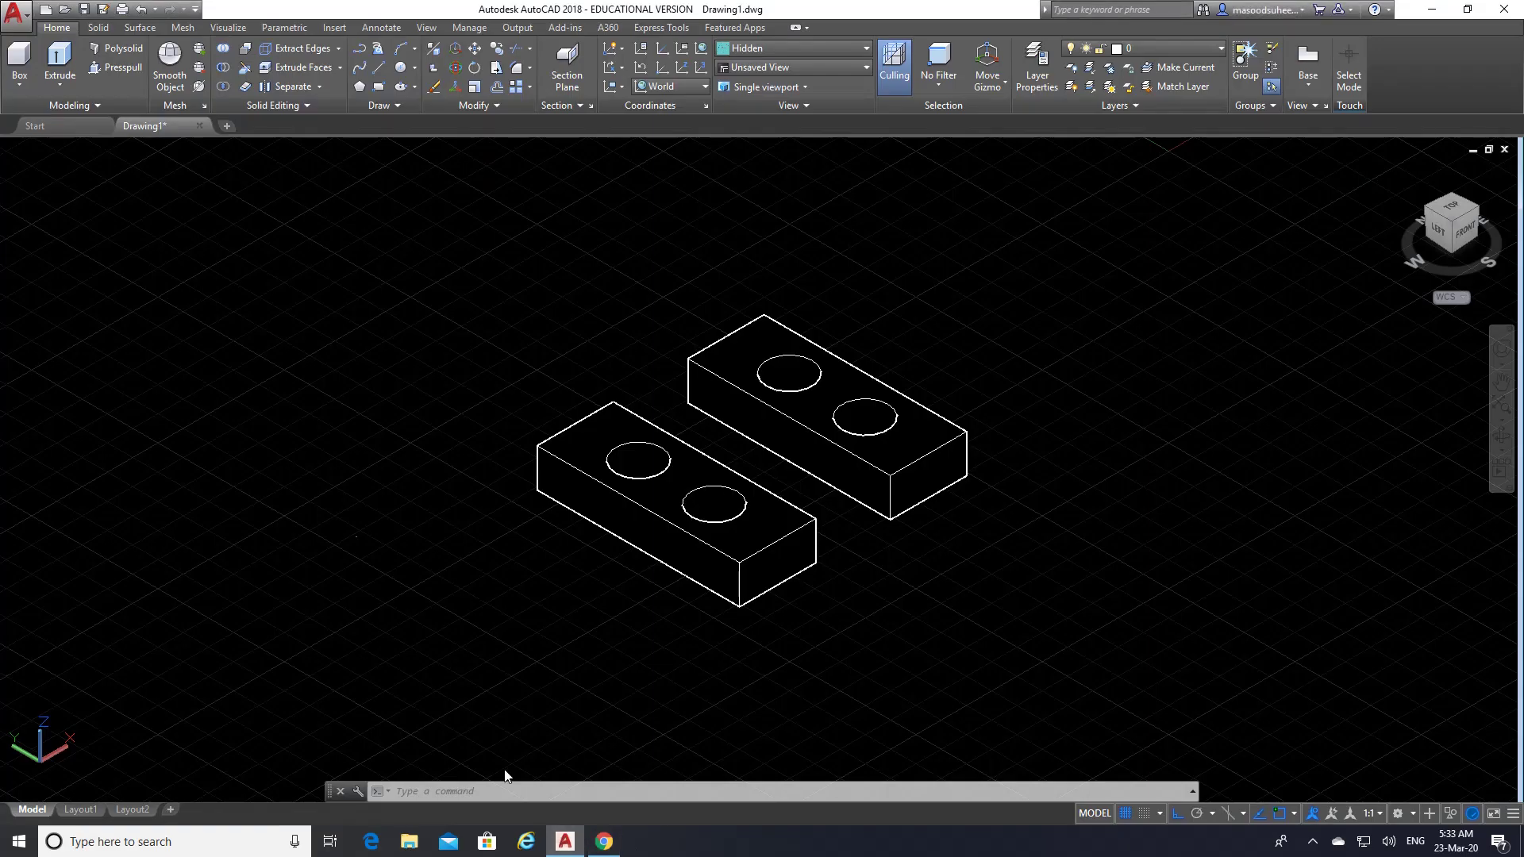
click(379, 67)
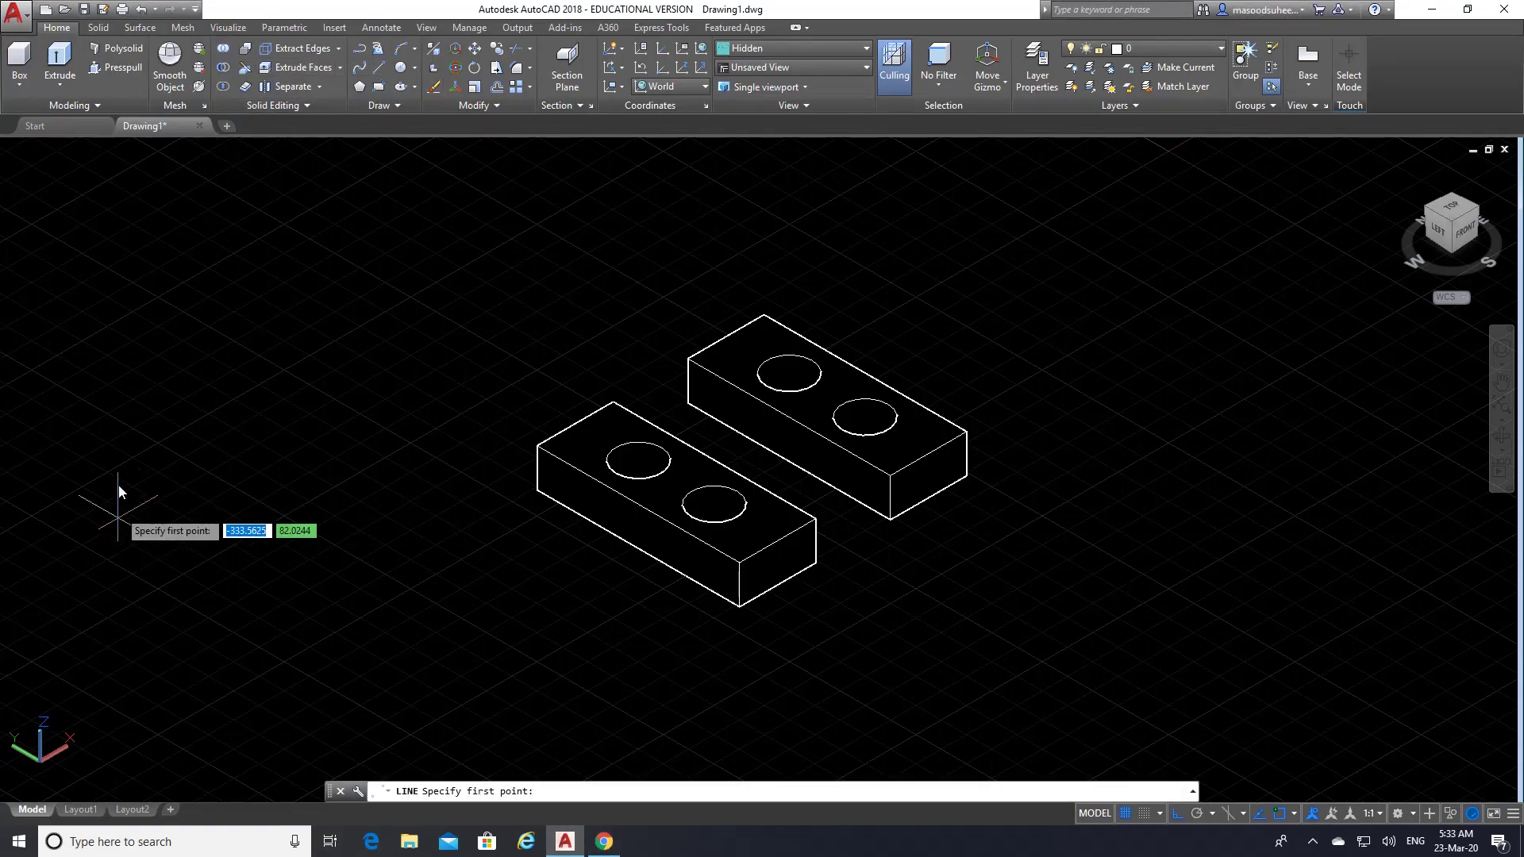
click(42, 435)
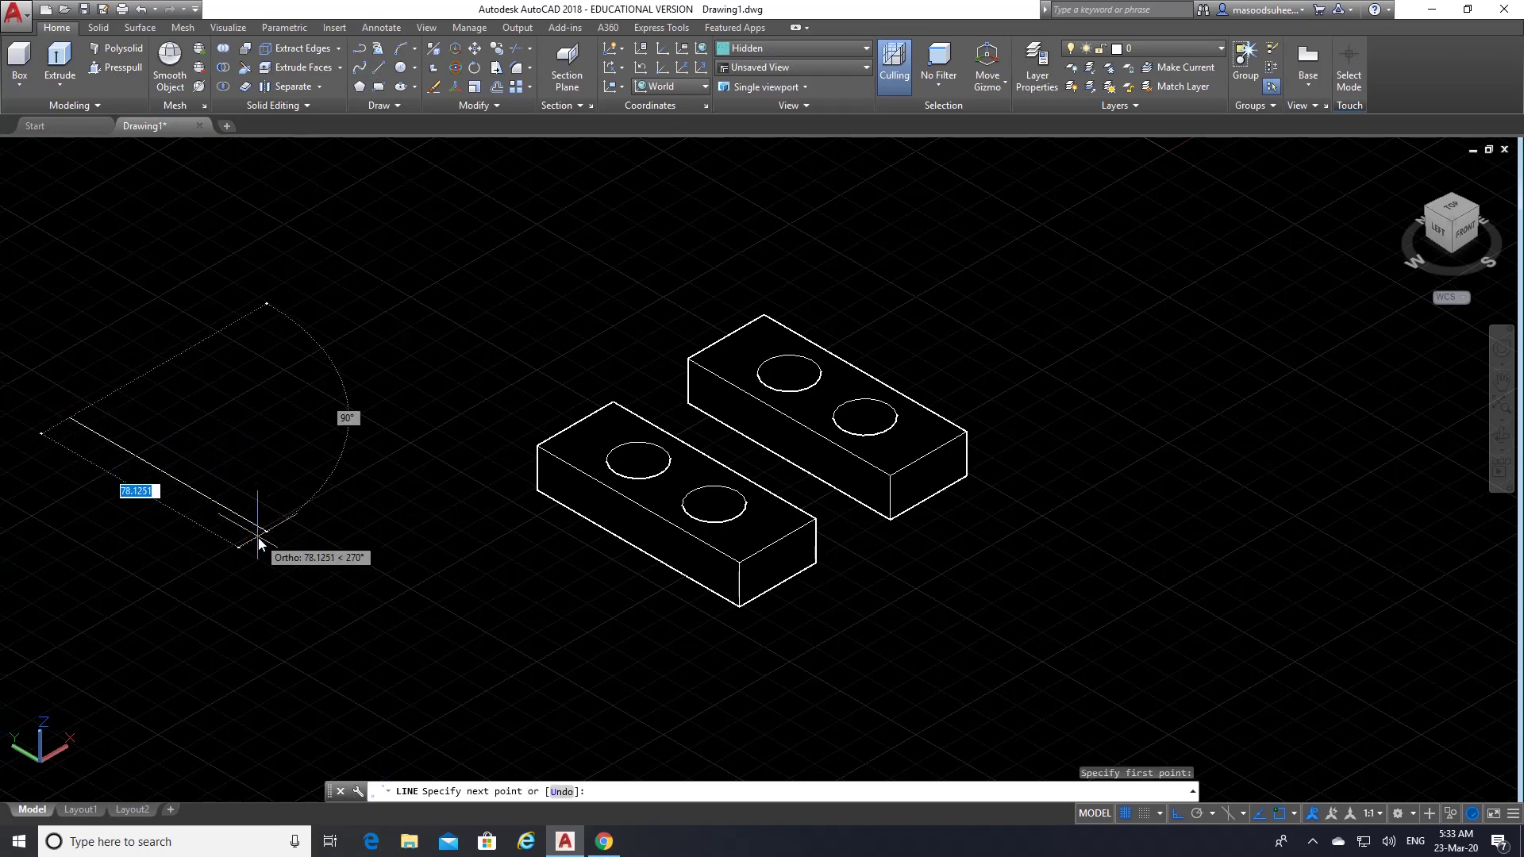
text(90)
key(Return)
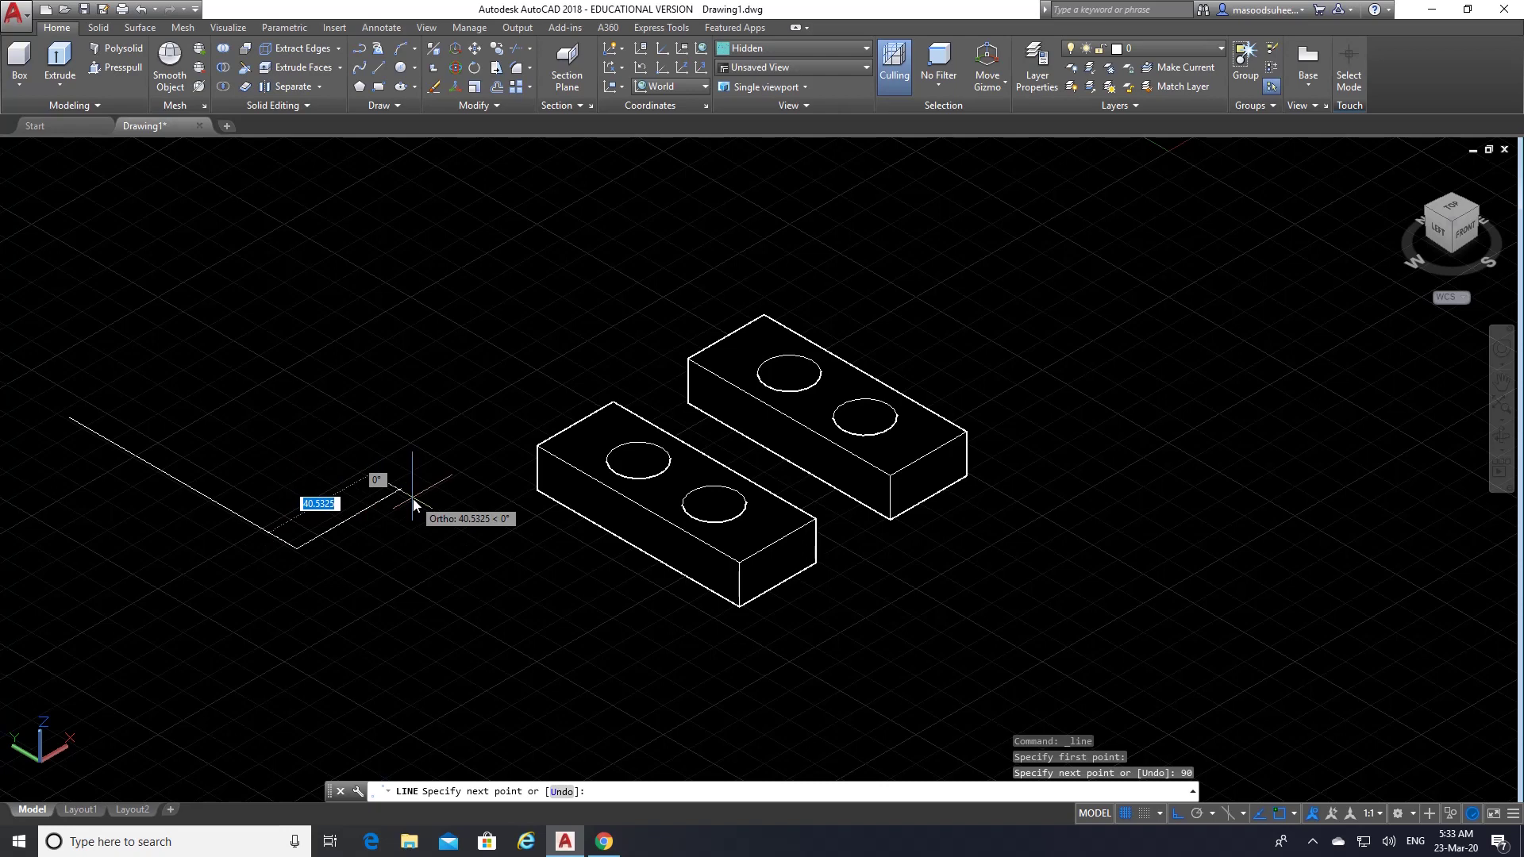
text(15)
key(Return)
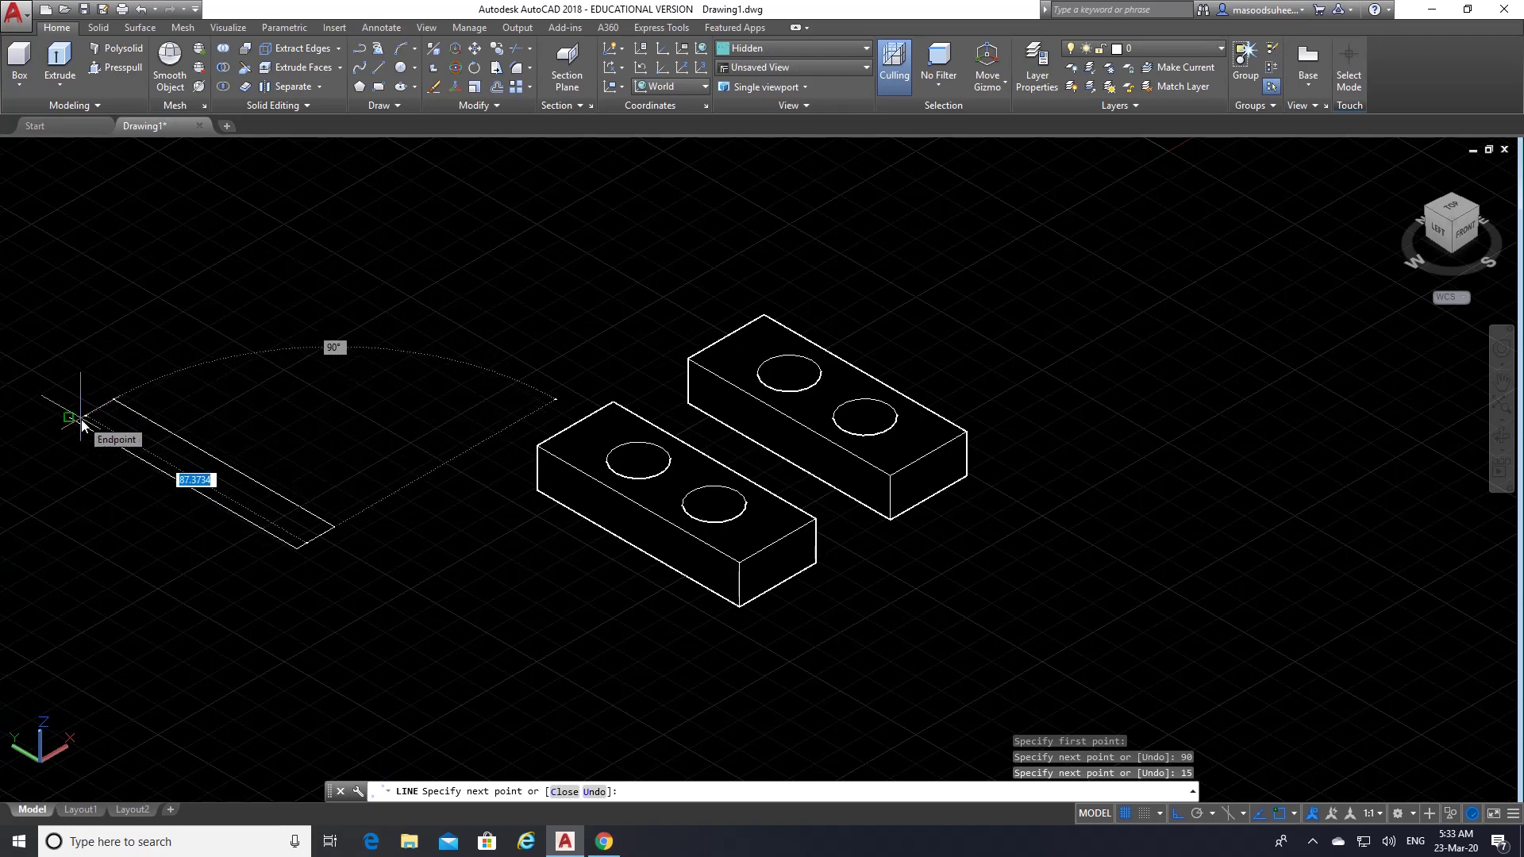
text(90)
key(Return)
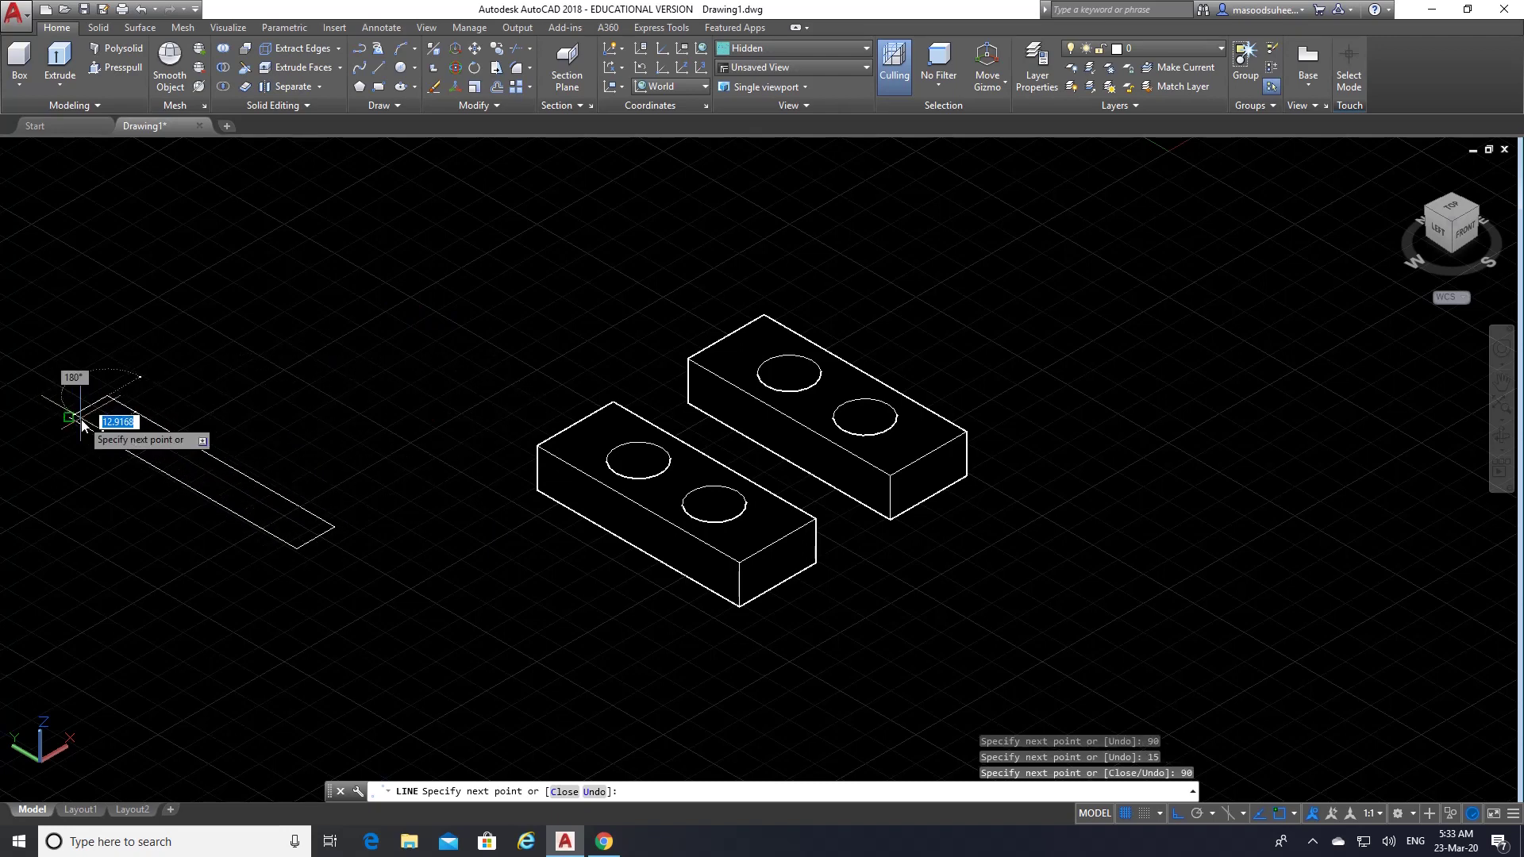
text(c)
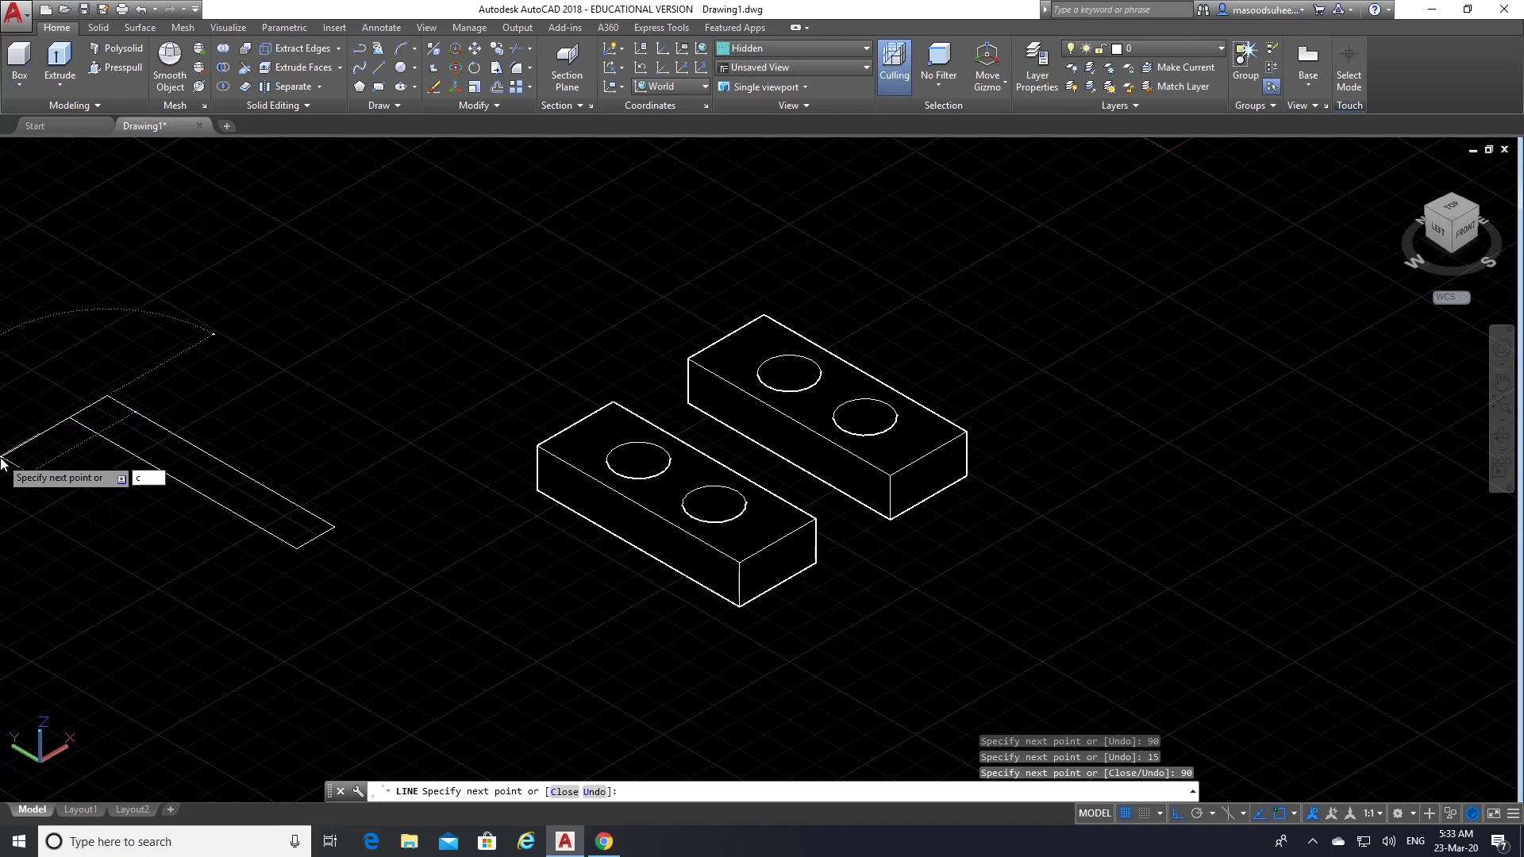
key(Return)
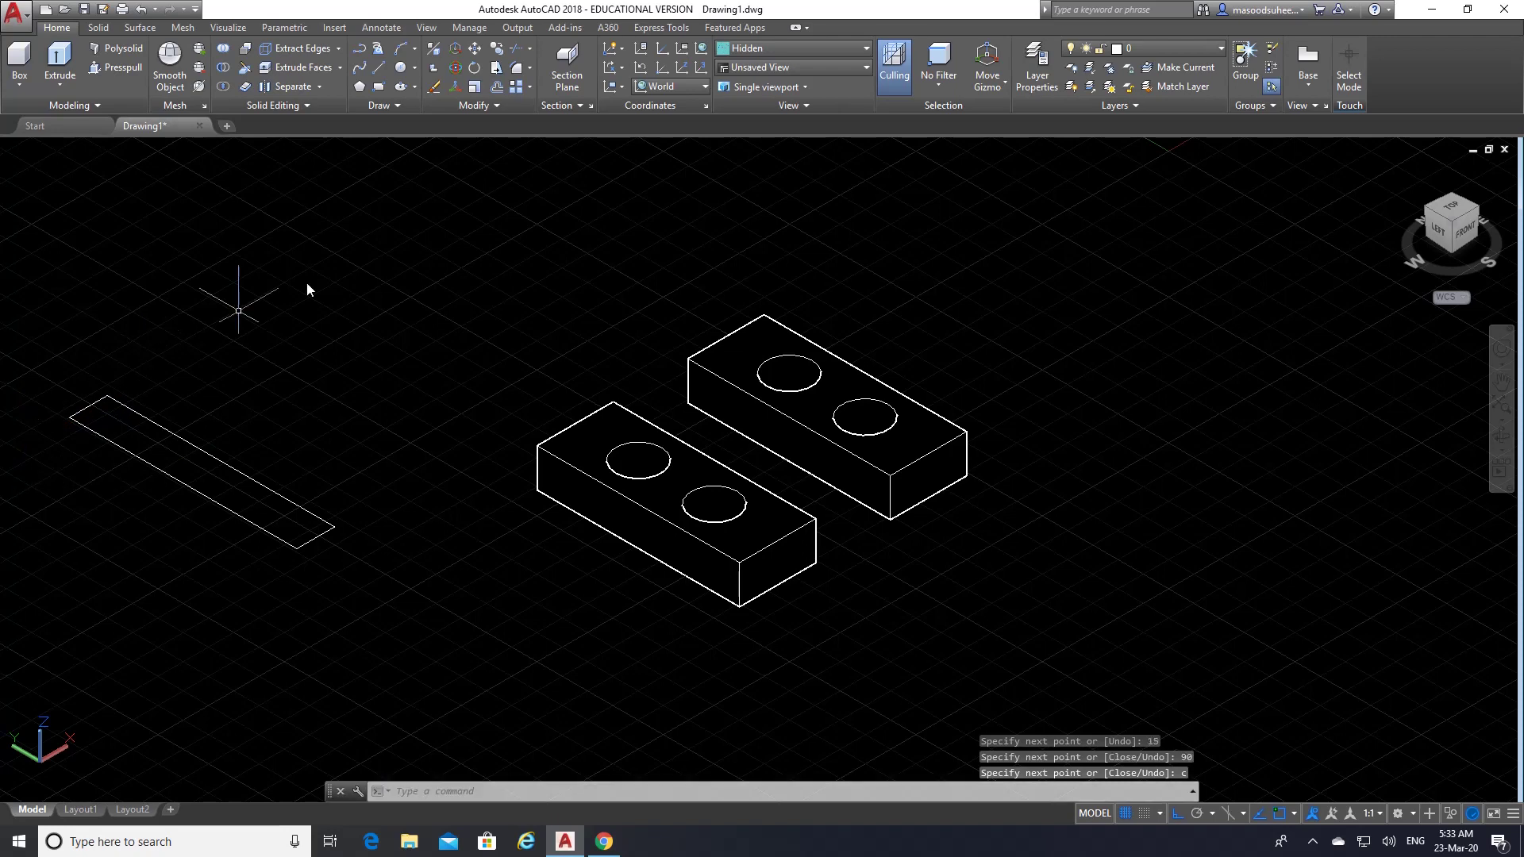
- Press-pull the 90 by 15 rectangle upward by 70, checking the wall height in the exercise PDF
click(113, 70)
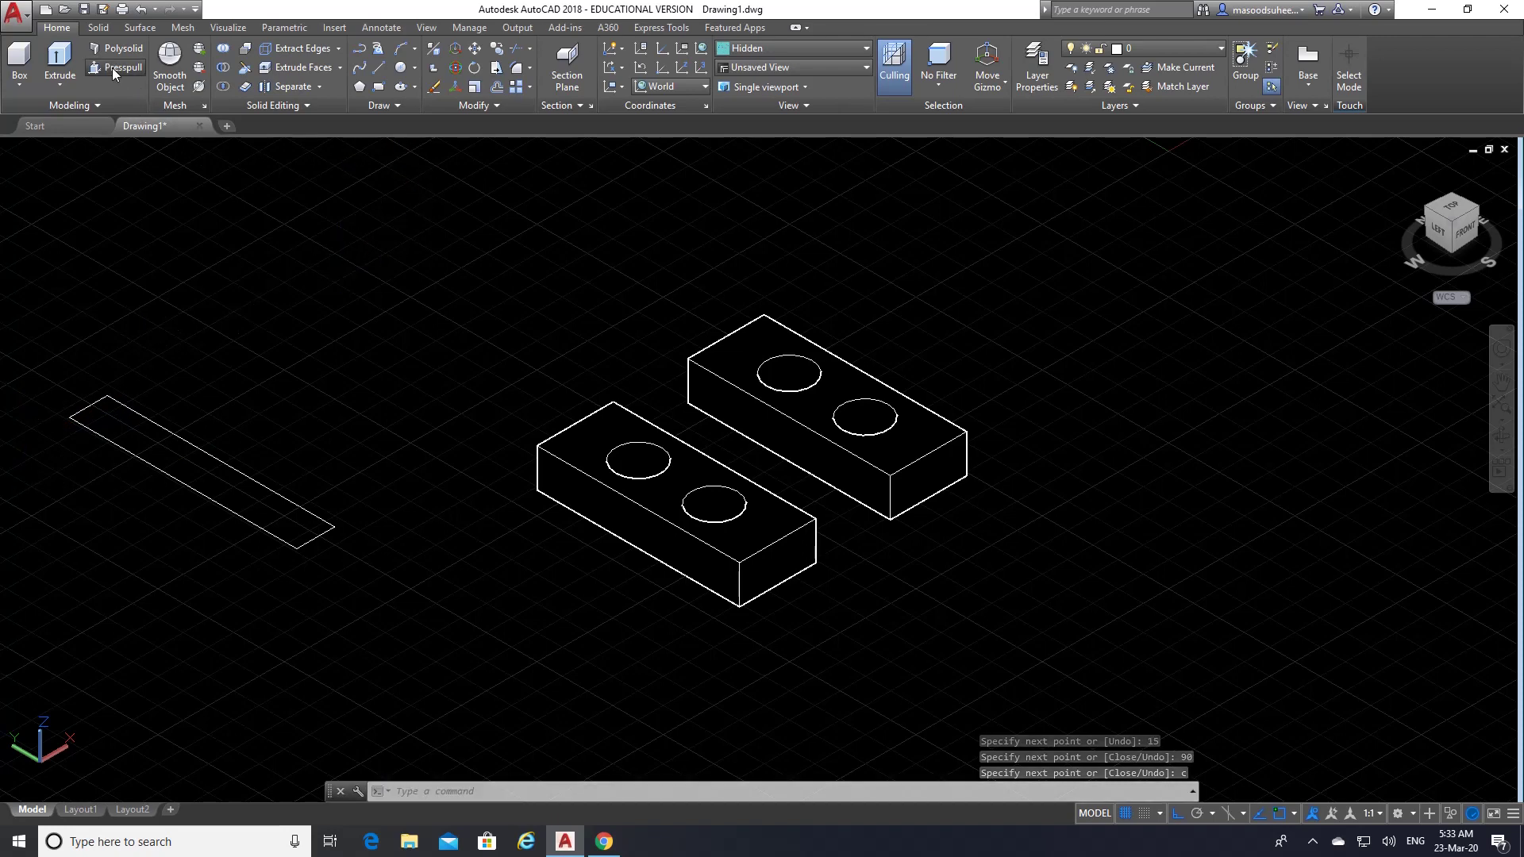
click(188, 460)
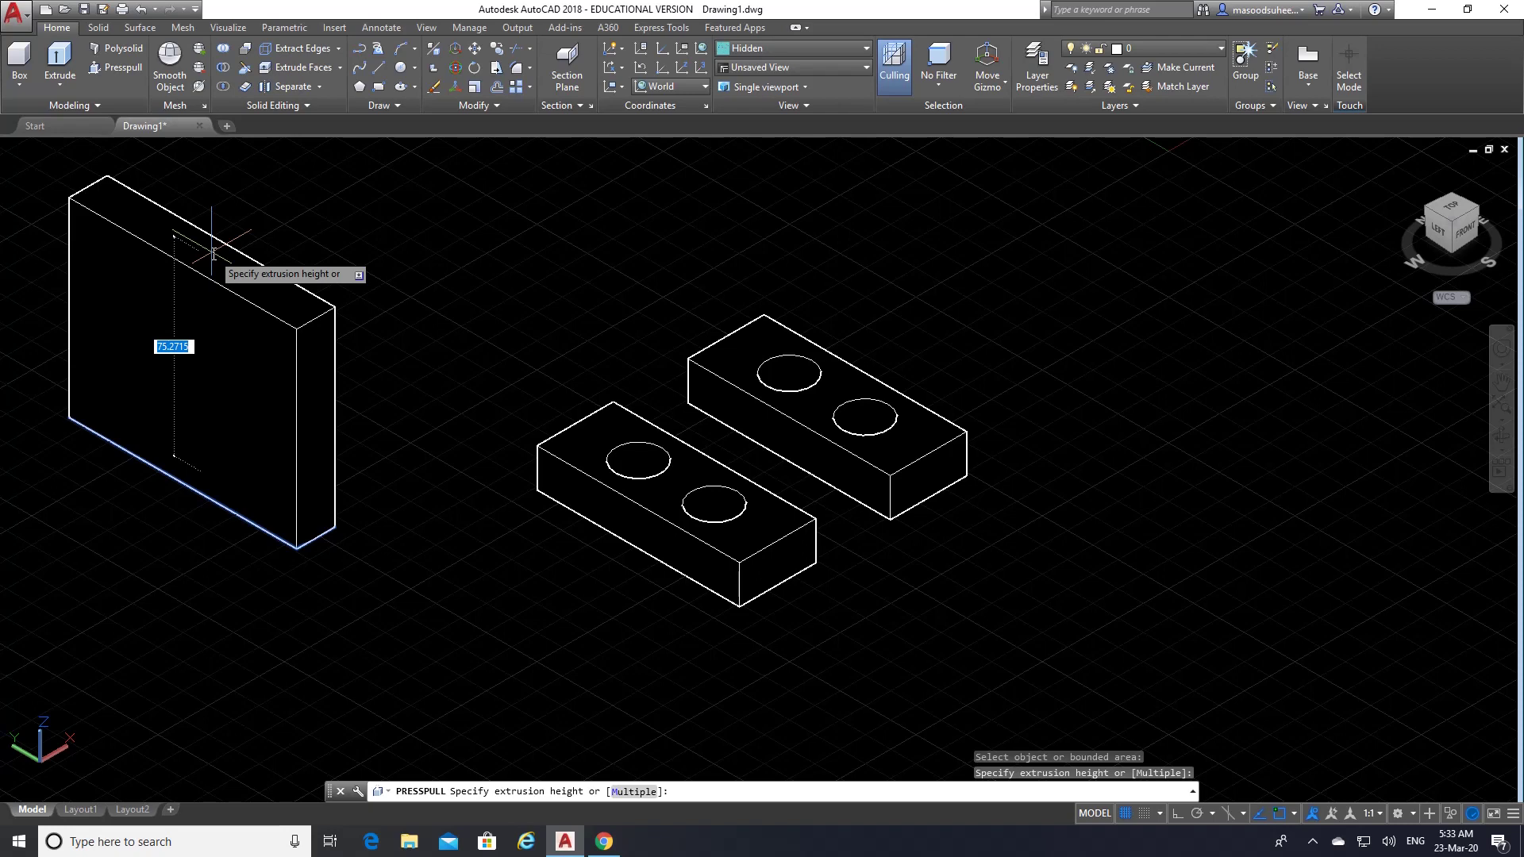
text(55)
click(595, 850)
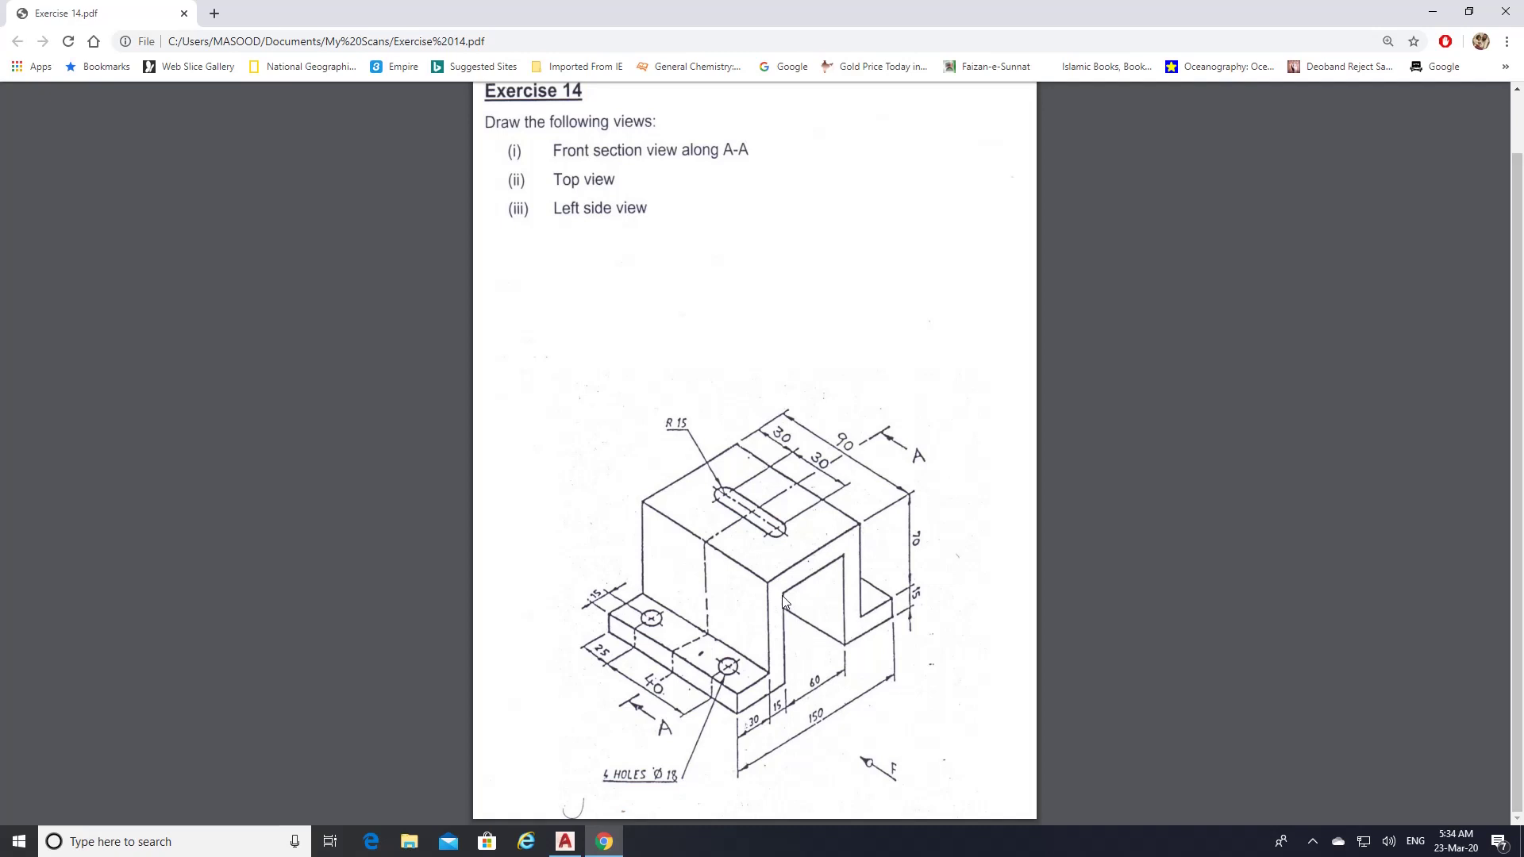
click(573, 843)
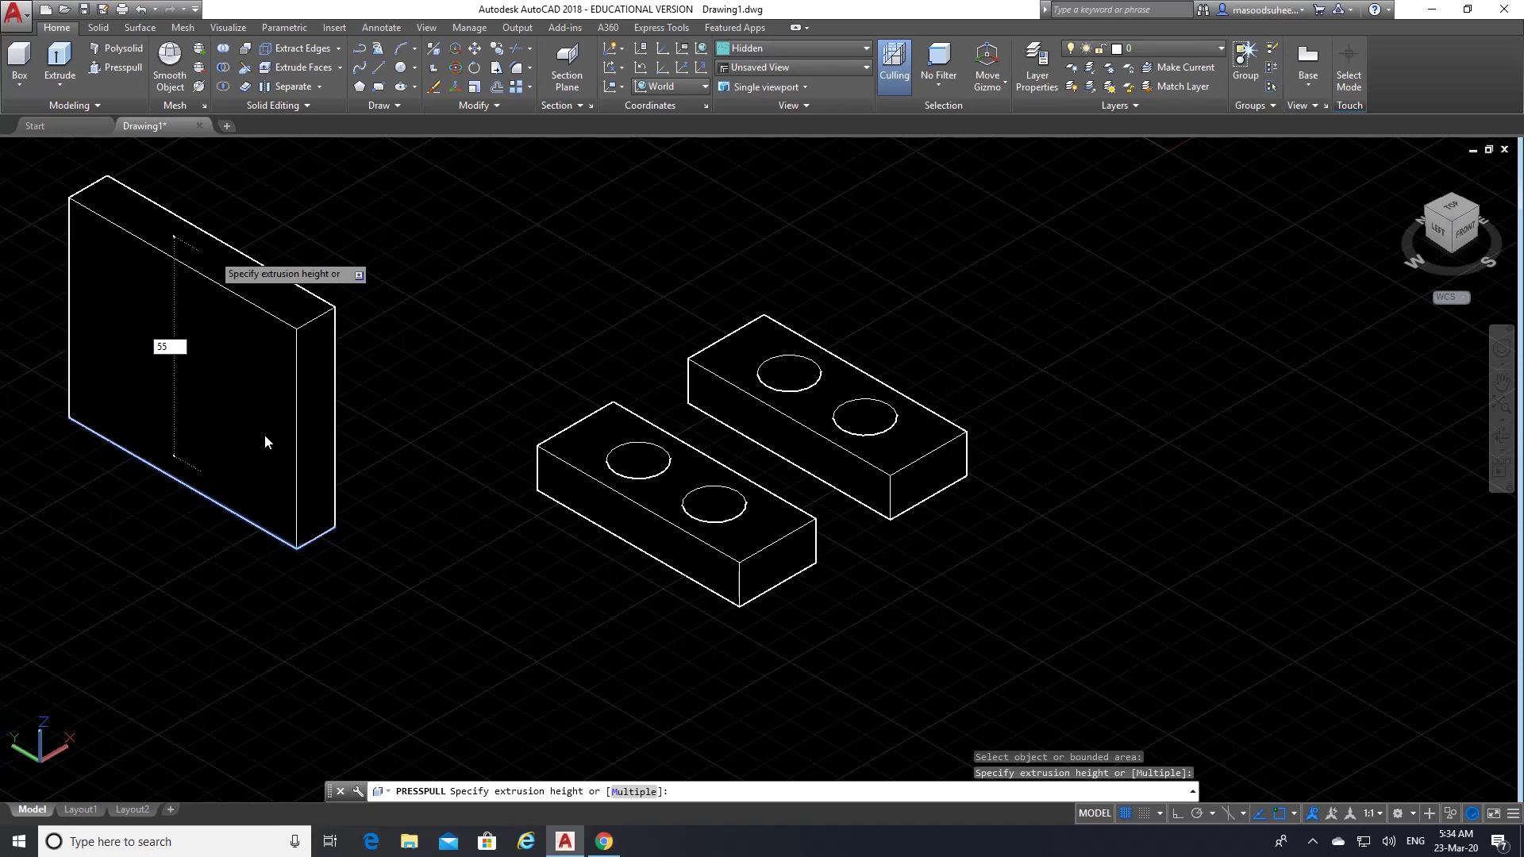
key(BackSpace)
key(BackSpace)
text(70)
key(Return)
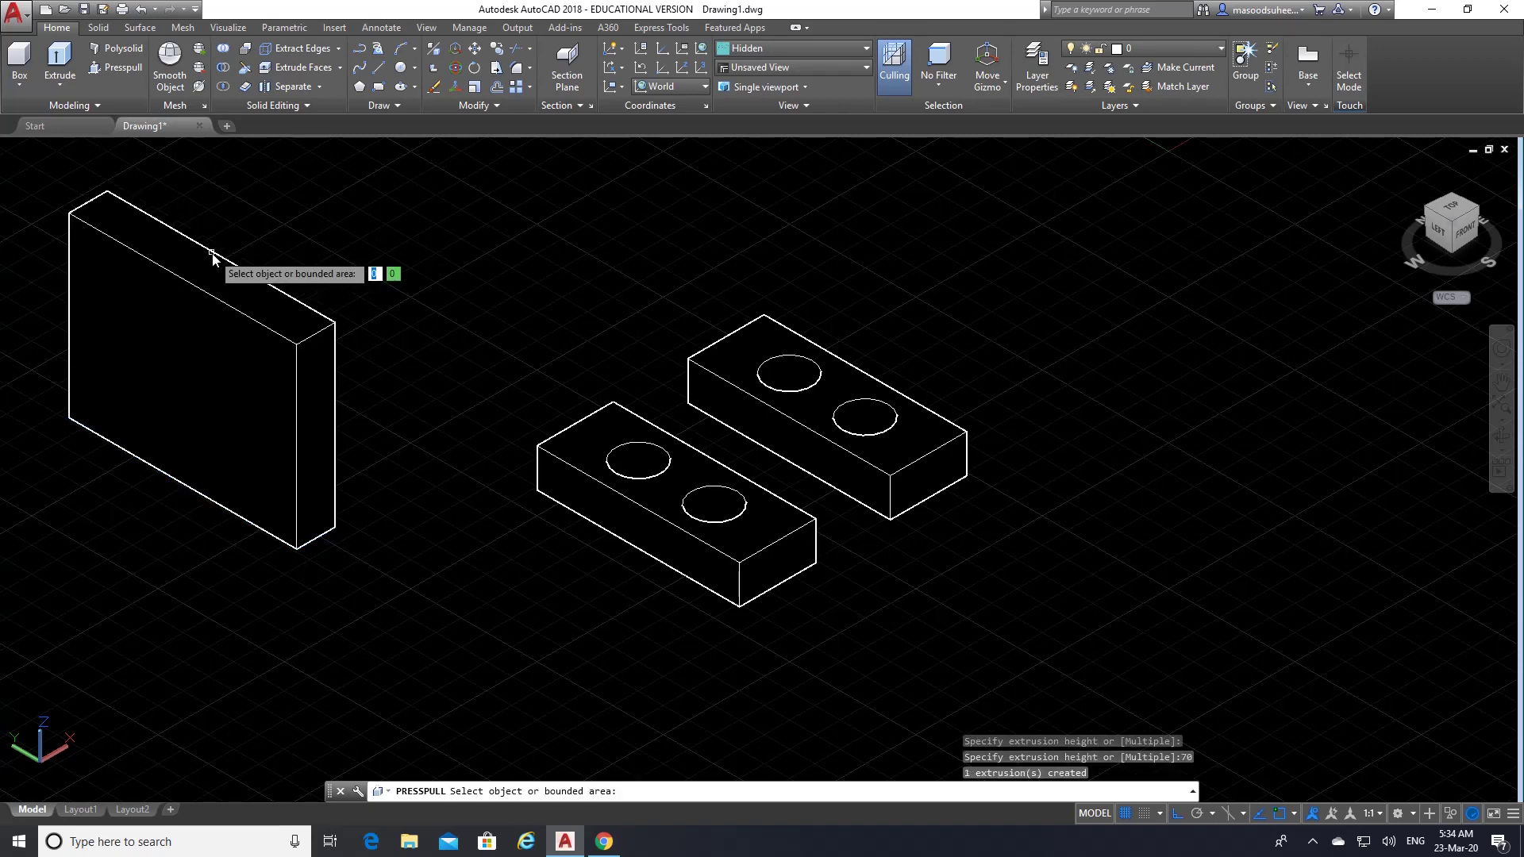
key(Escape)
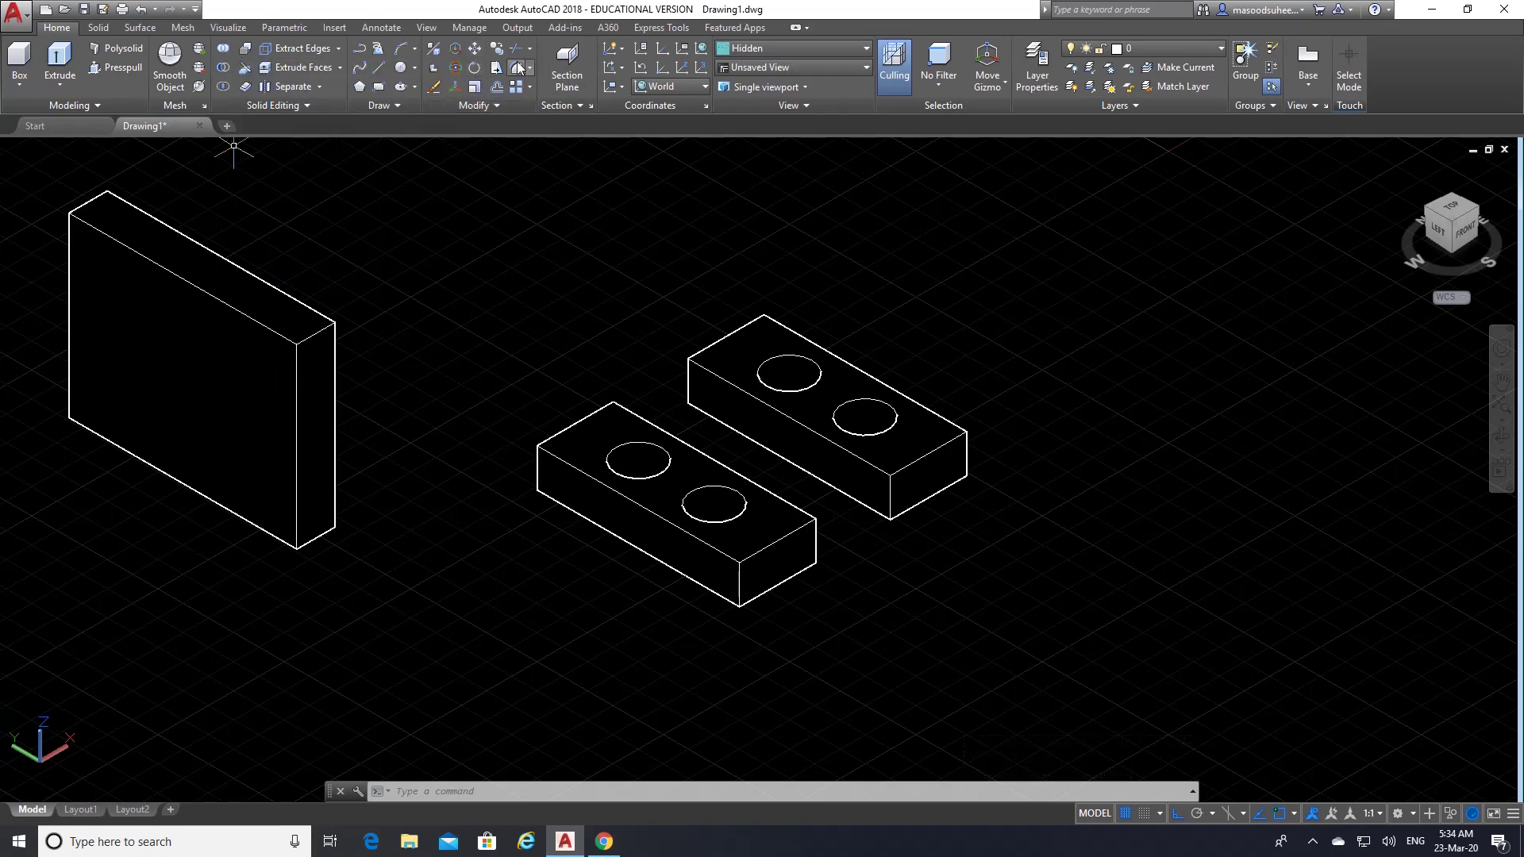
- Move the solid wall off its source rectangle in the positive X direction, placing it behind the flanges
click(496, 48)
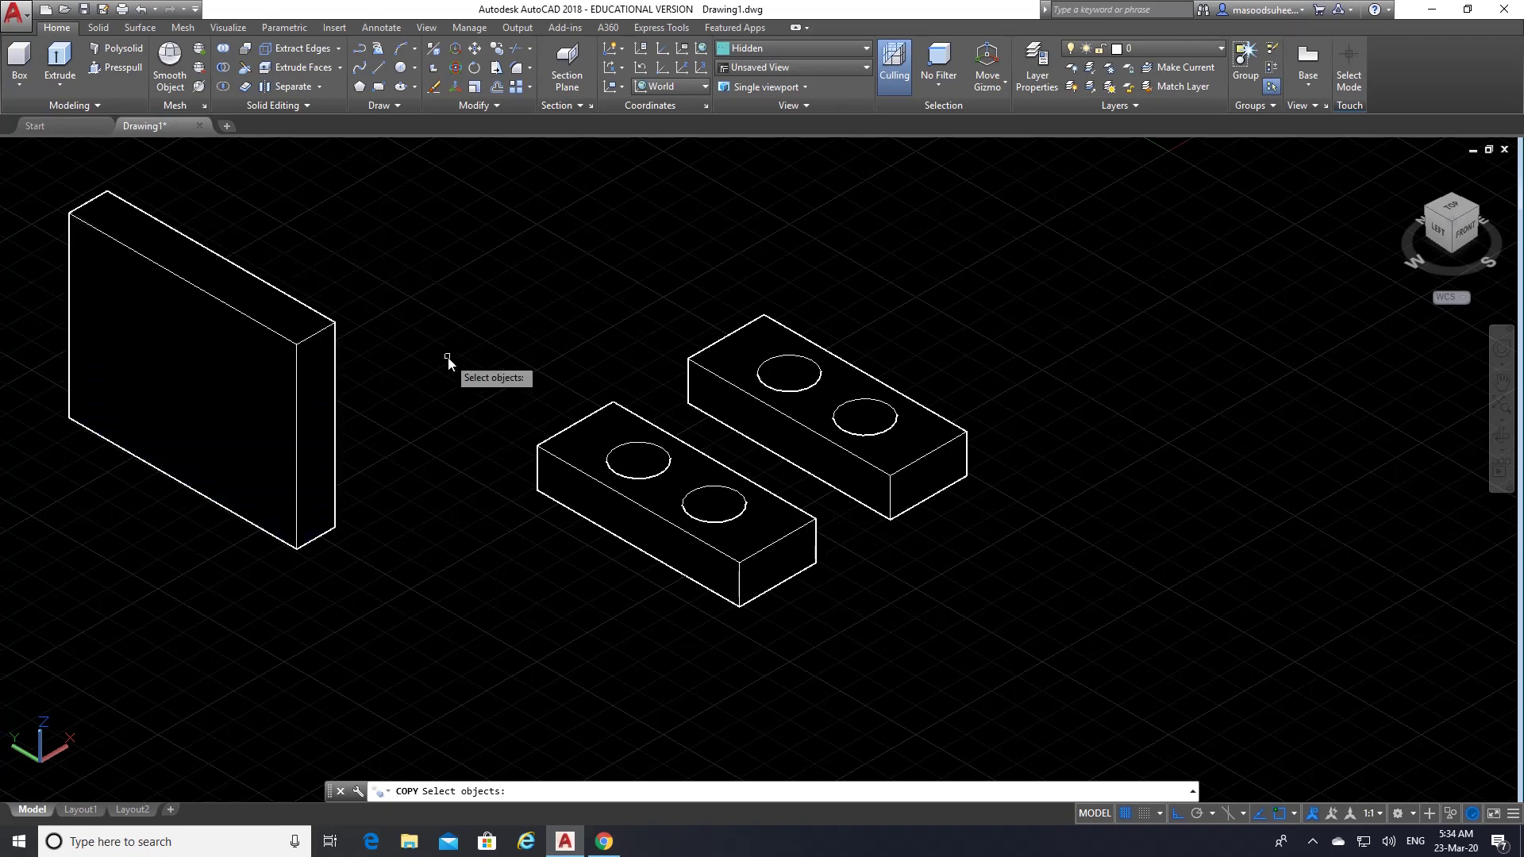
click(474, 48)
click(310, 436)
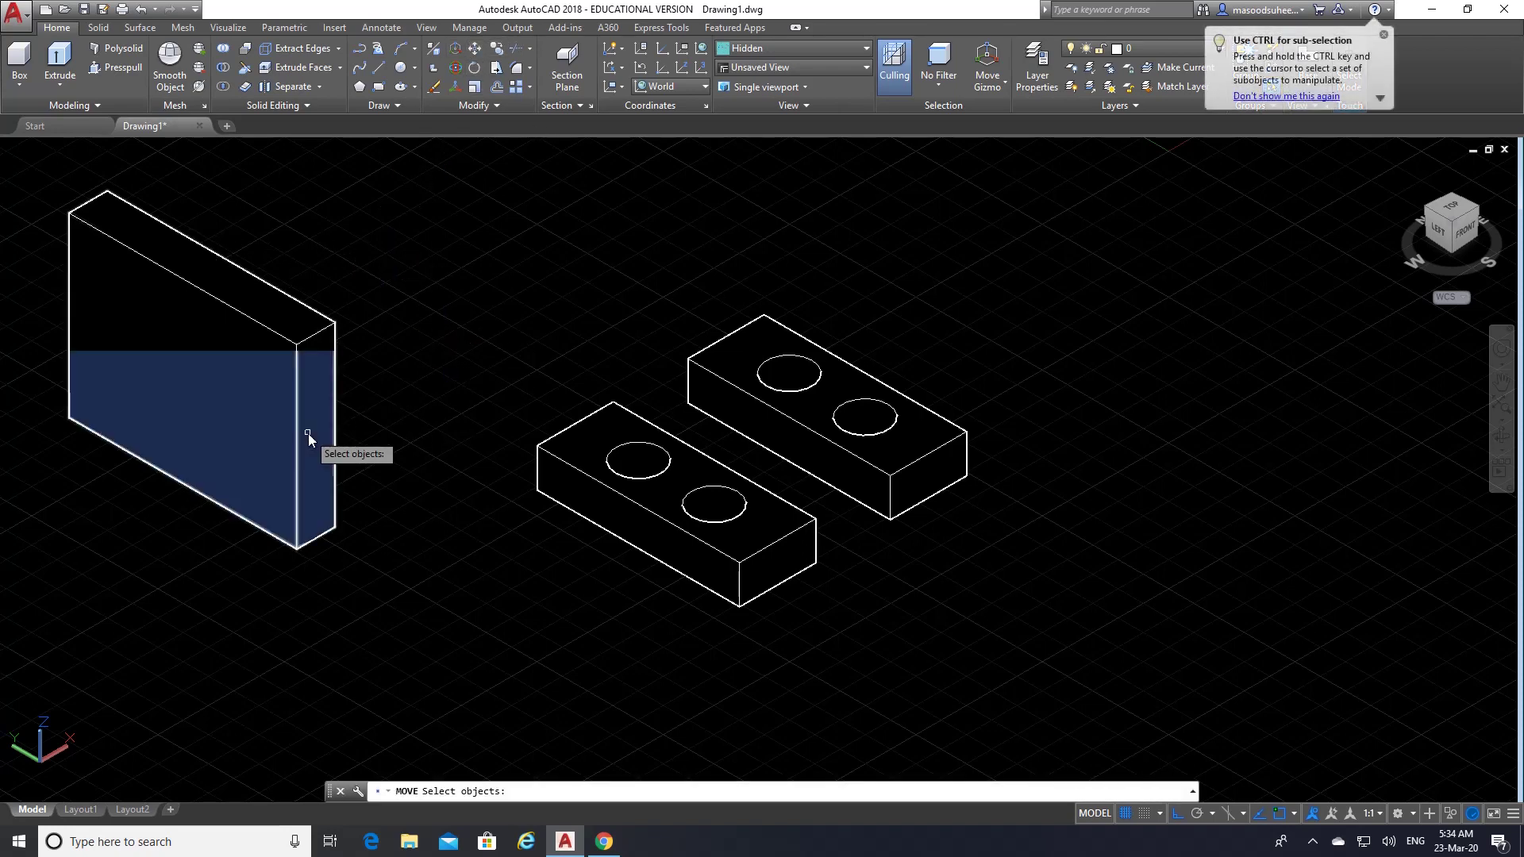
key(Return)
click(310, 434)
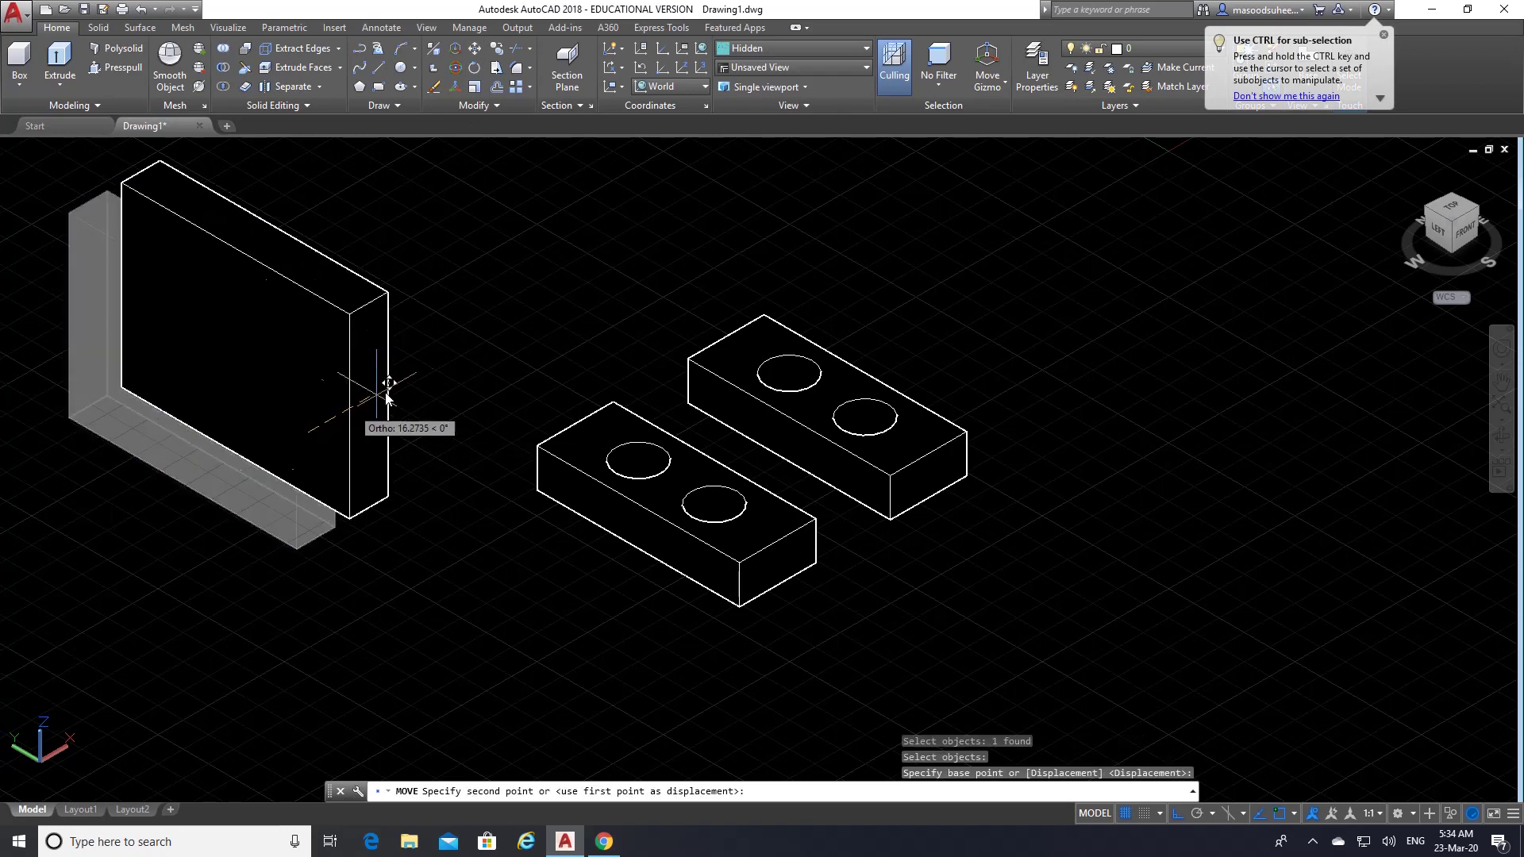
click(583, 332)
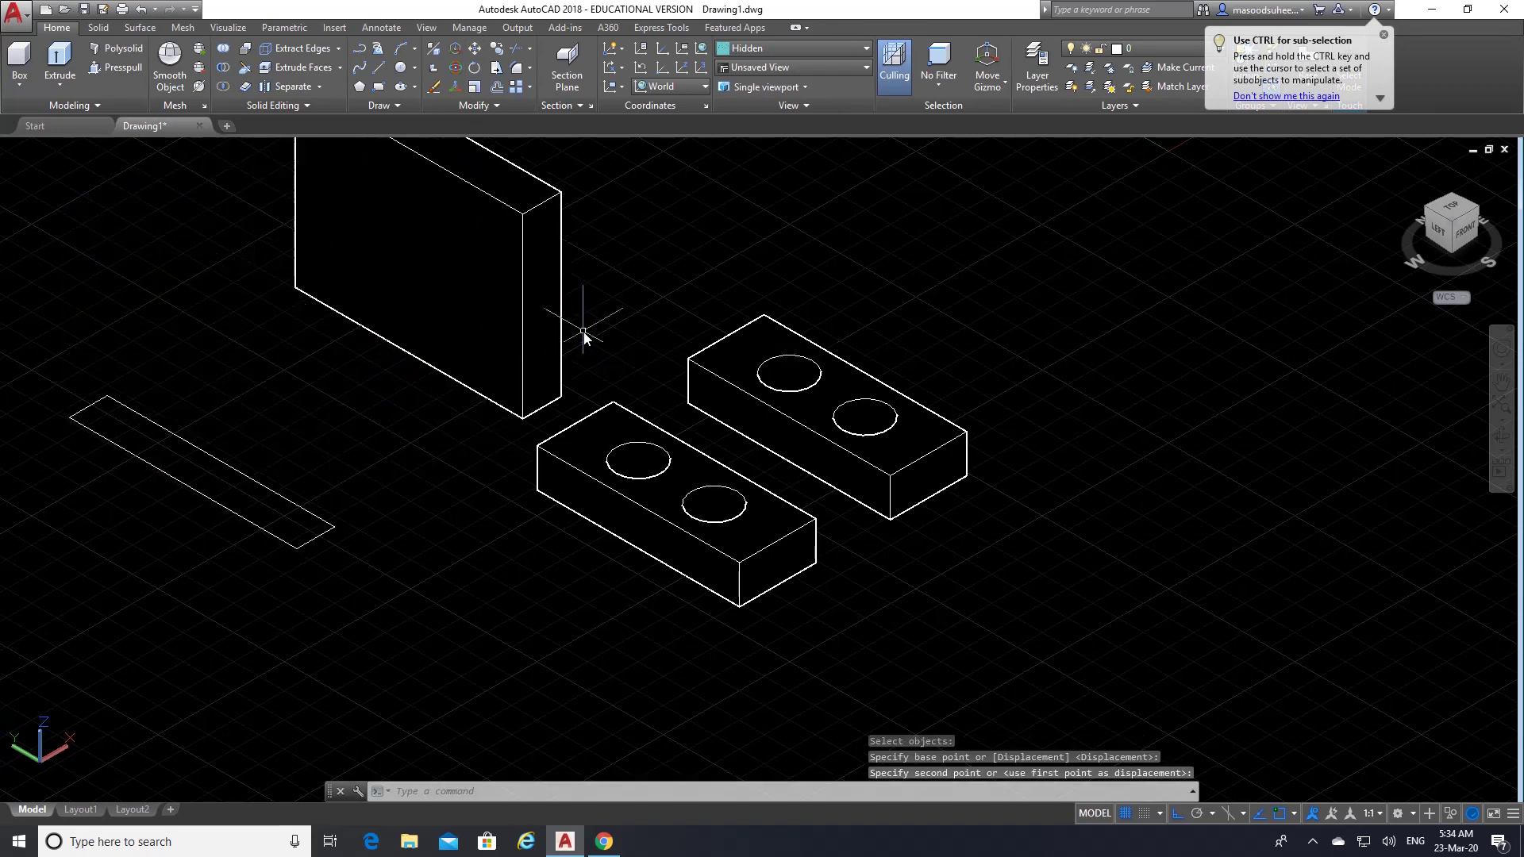
click(473, 50)
key(Escape)
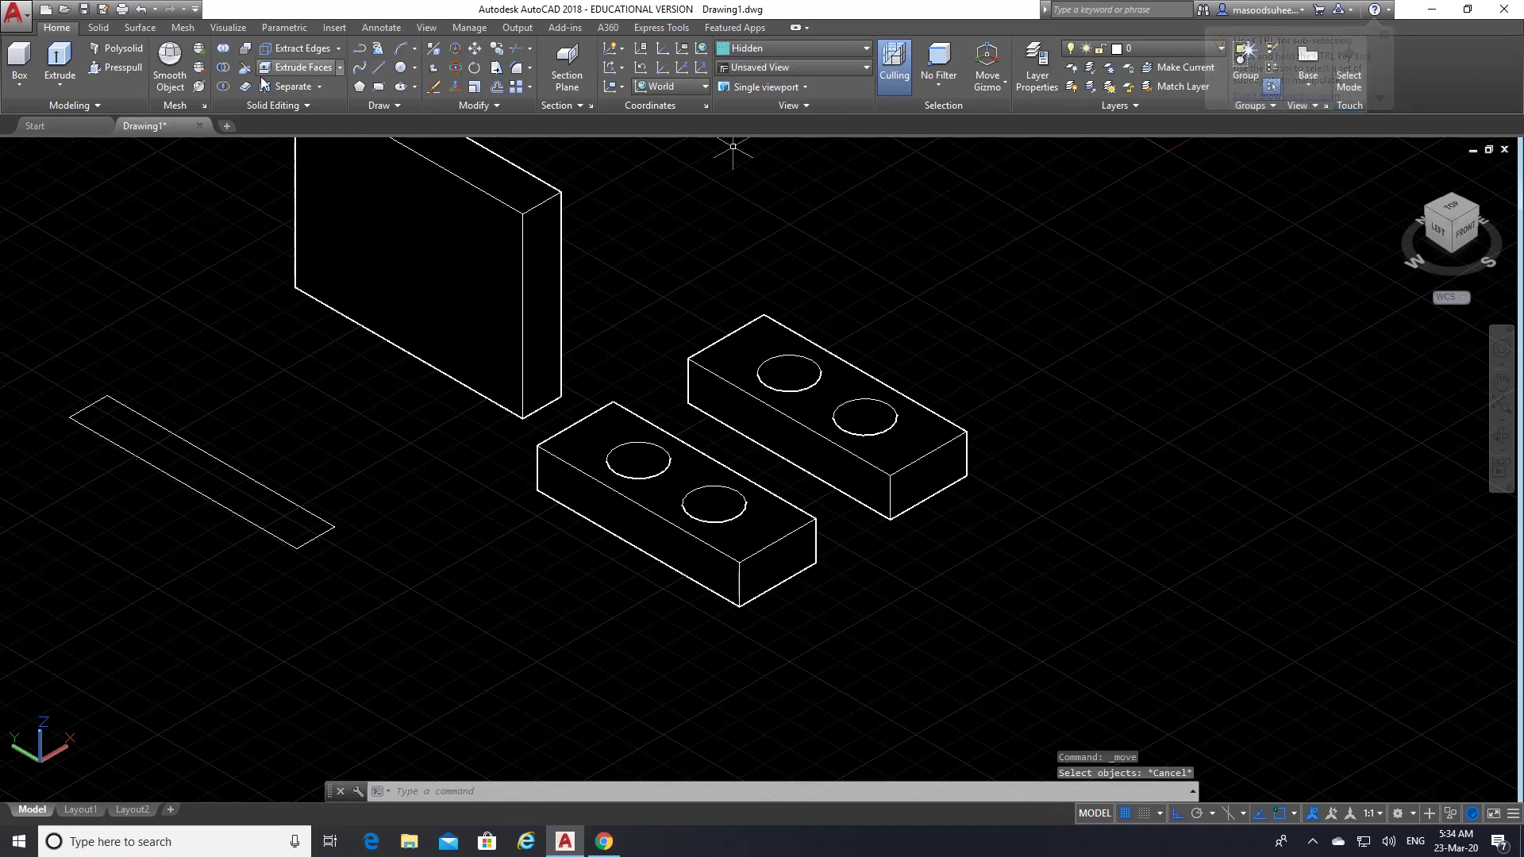
- Erase the four lines of the leftover 90 by 15 rectangle
click(434, 92)
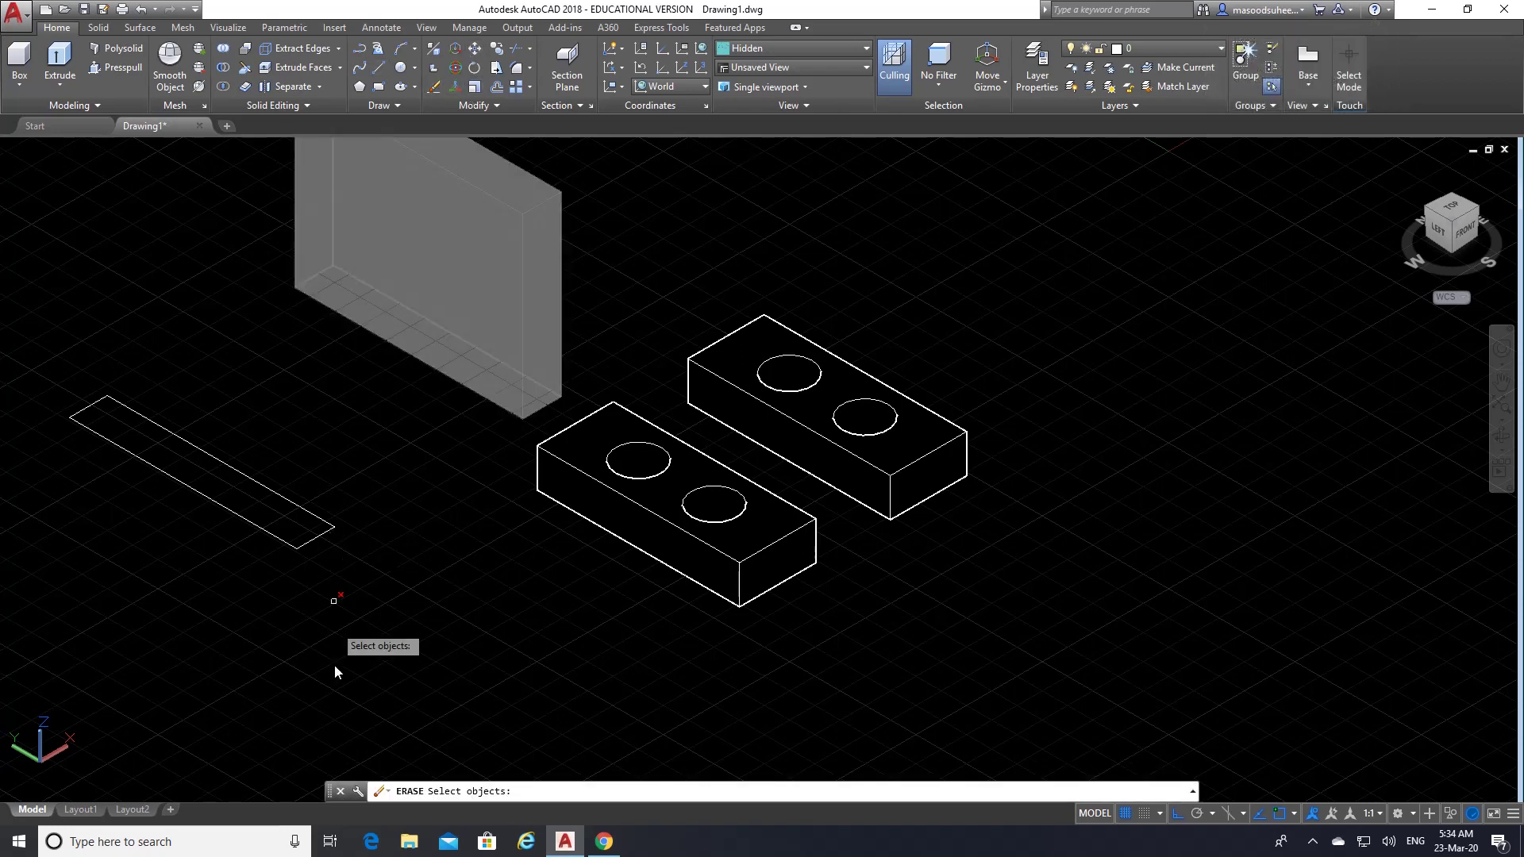
click(367, 579)
click(144, 432)
click(112, 419)
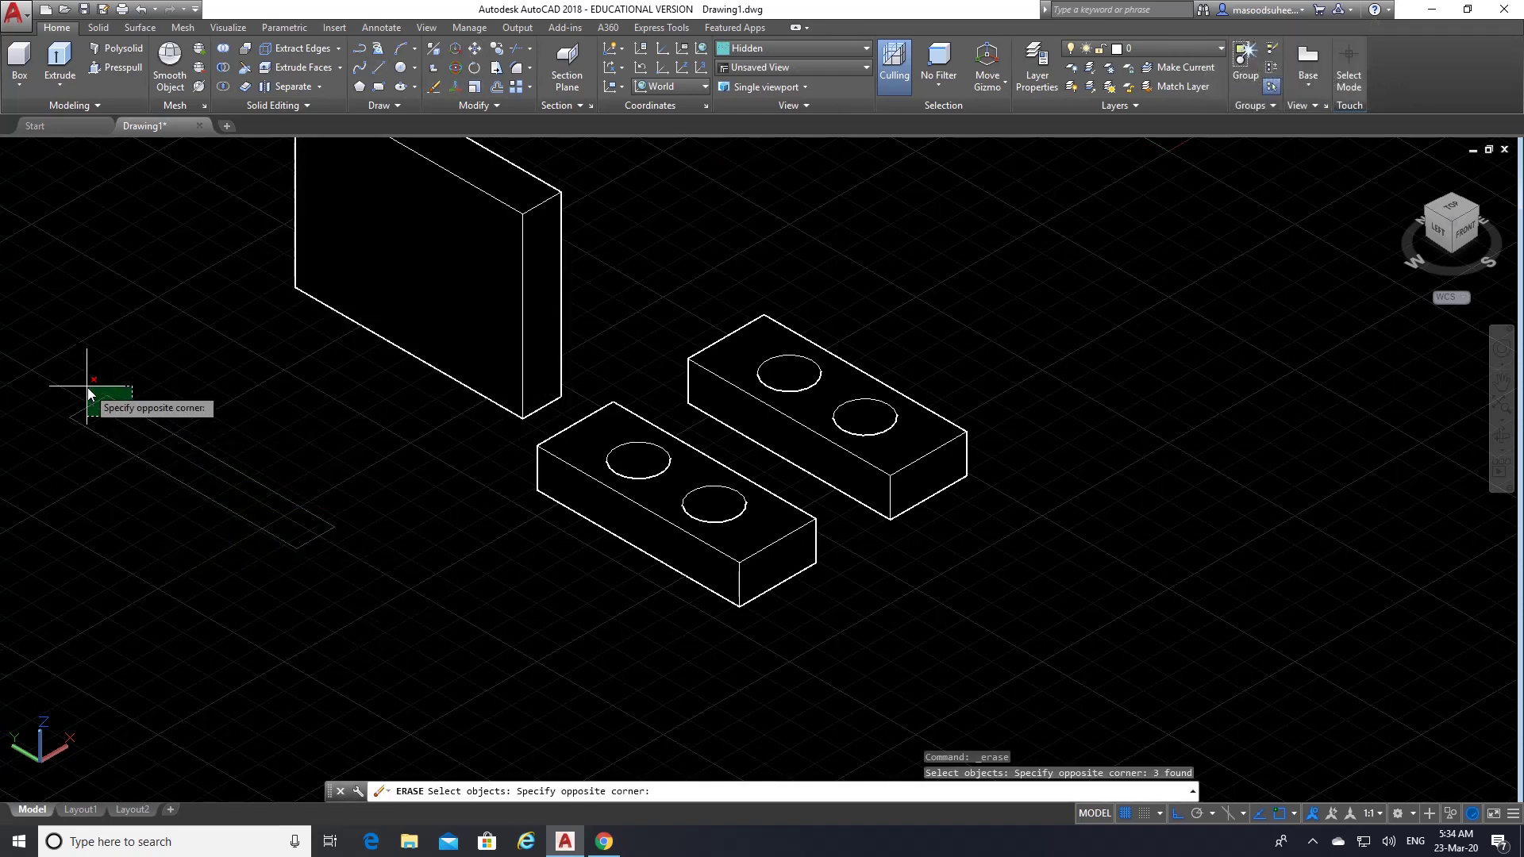
click(92, 392)
key(Return)
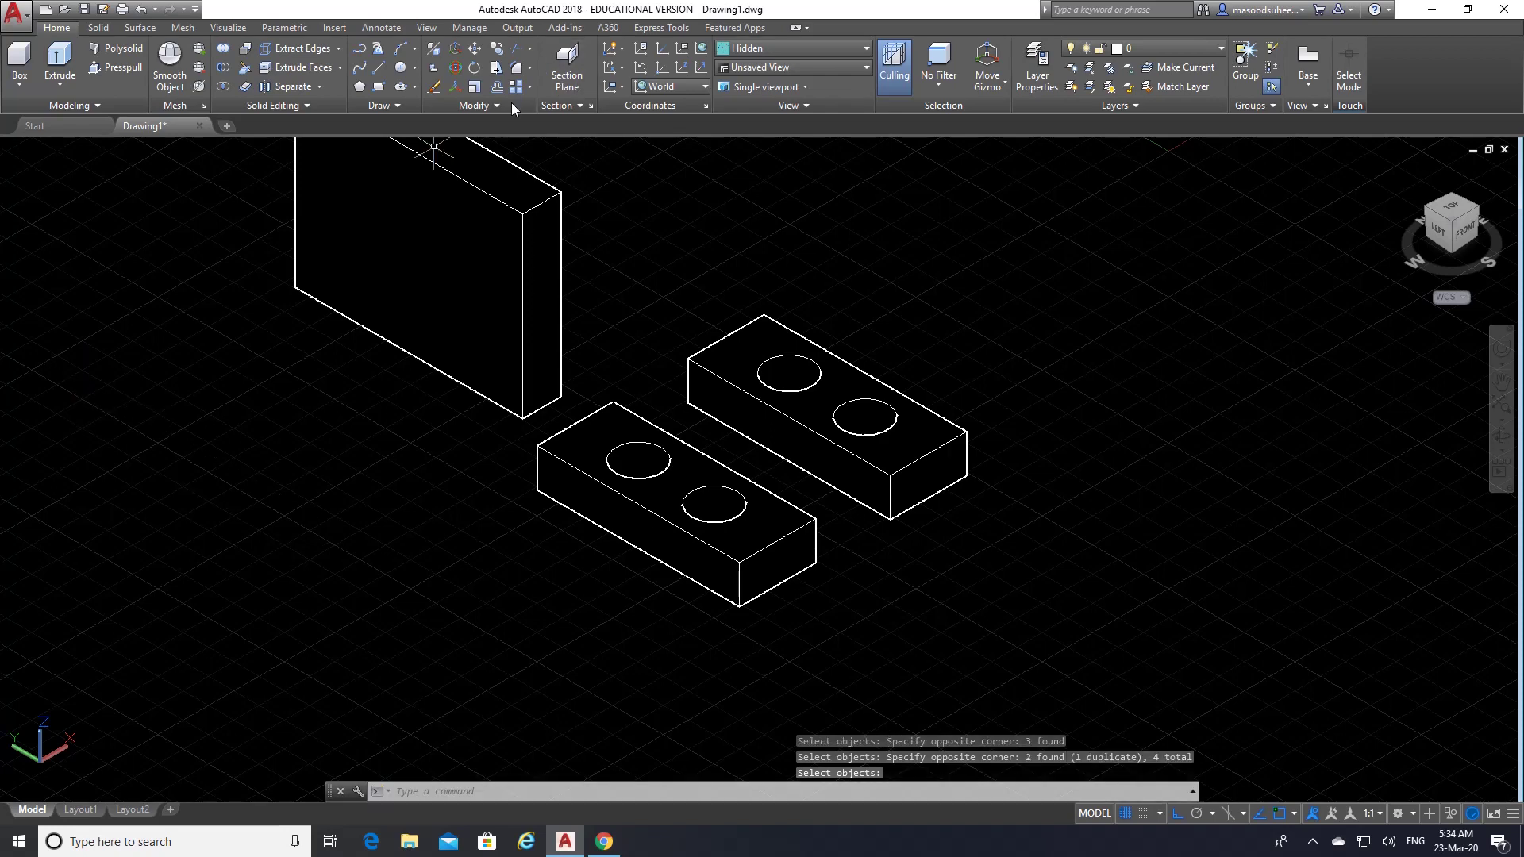
- Copy the solid wall about 88 units in the negative X direction, using its lower front corner as base point
click(496, 49)
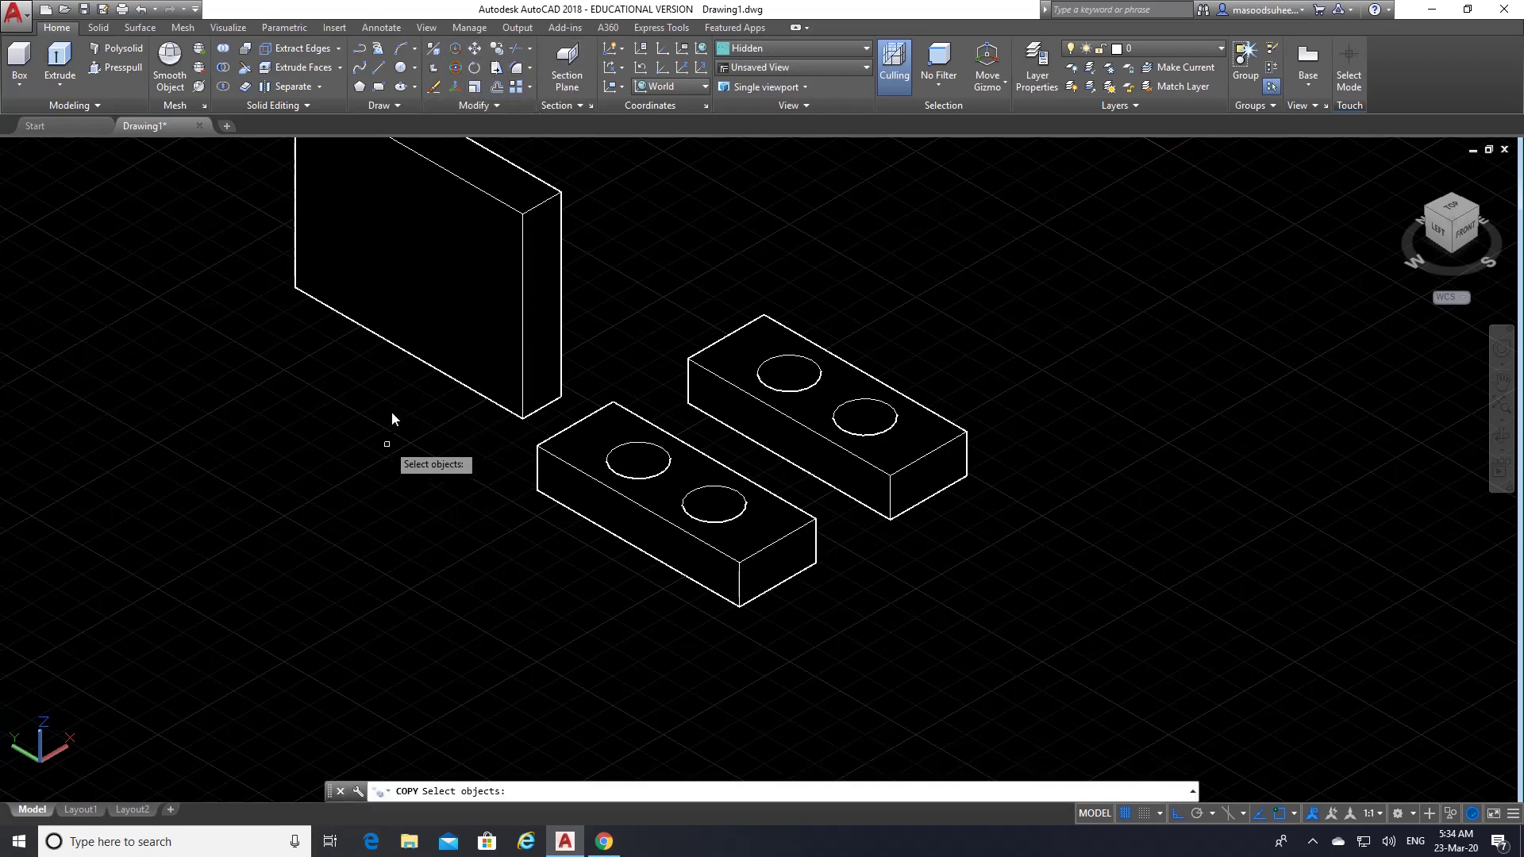
click(413, 346)
key(Return)
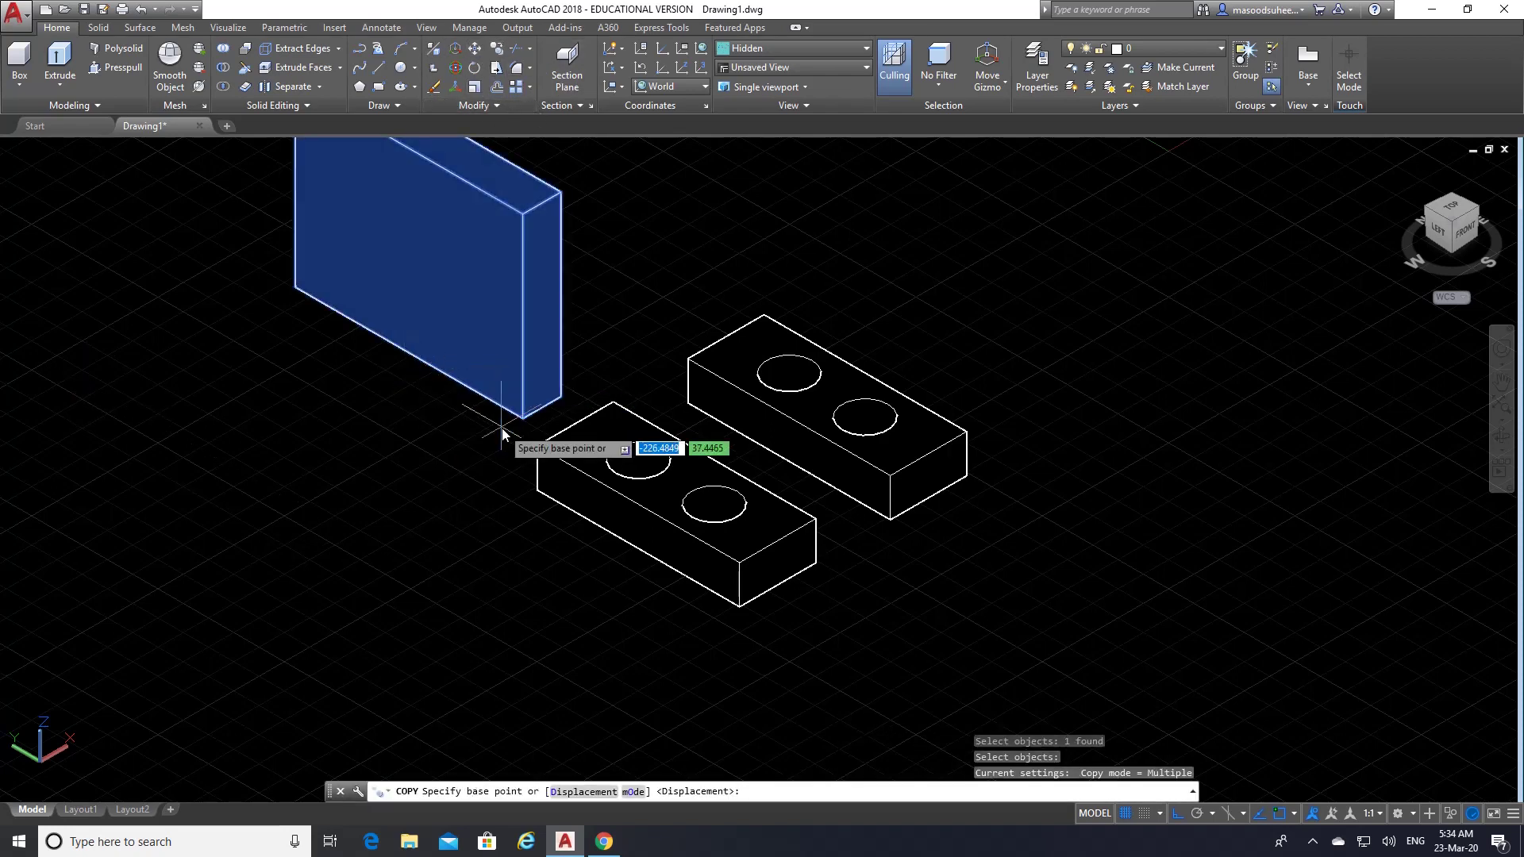
click(523, 421)
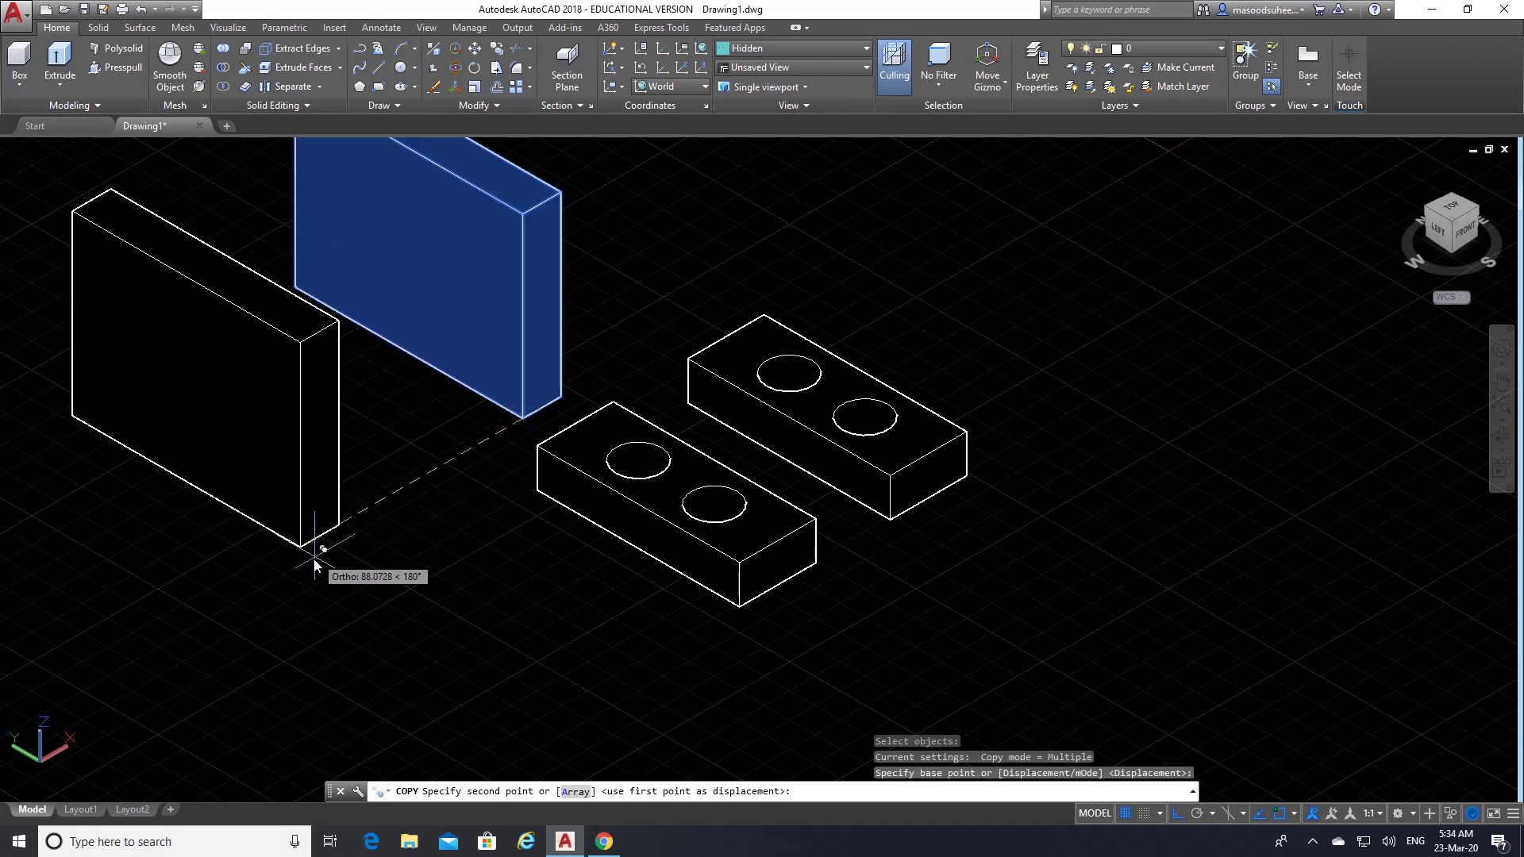
click(311, 559)
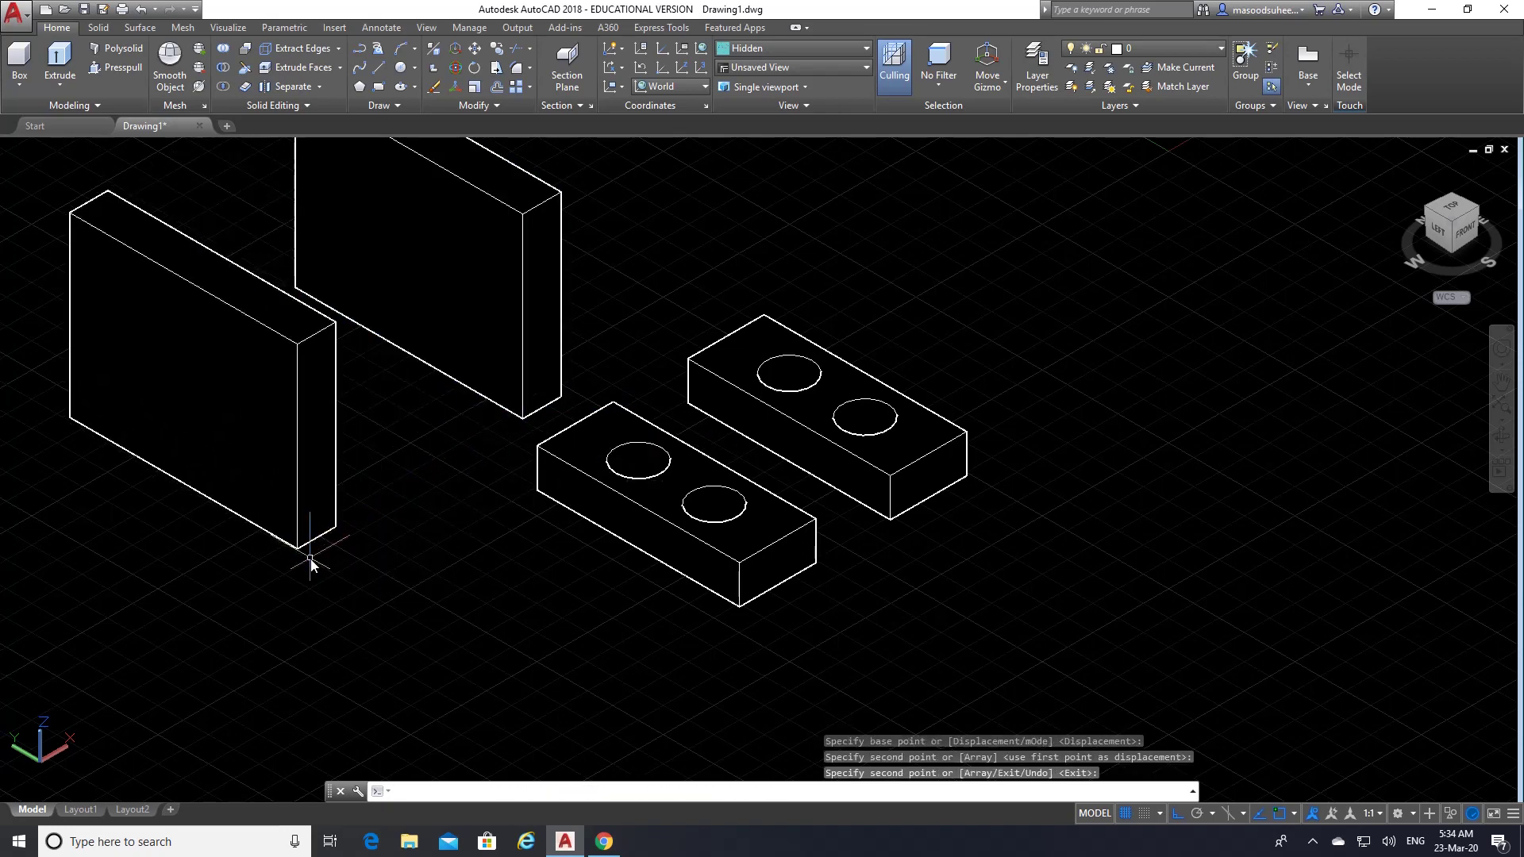
key(Return)
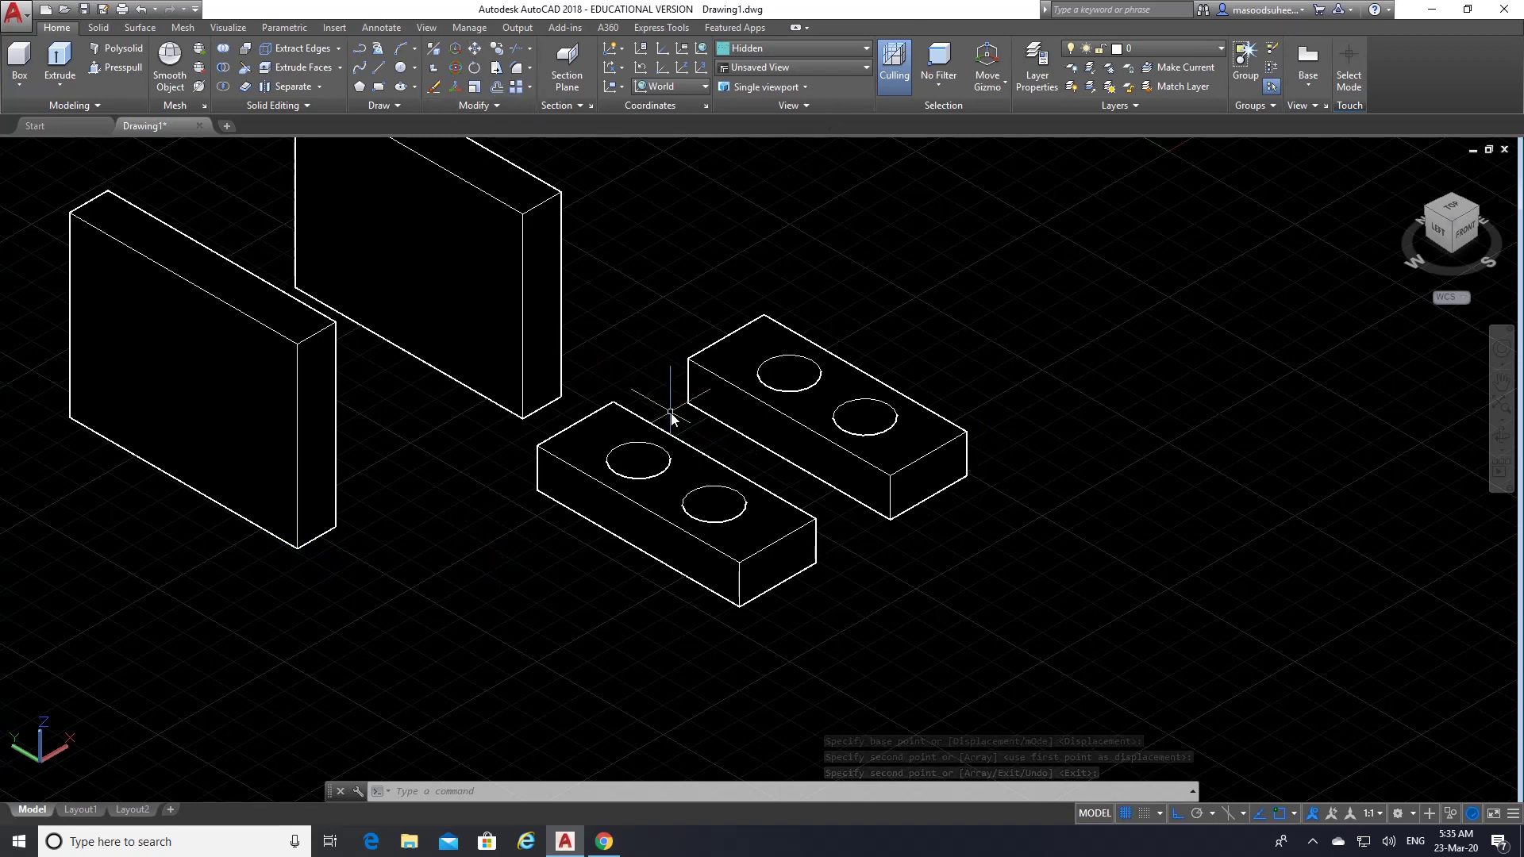
- Move the front holed flange by its lower corner onto the lower front corner of the copied wall
click(473, 50)
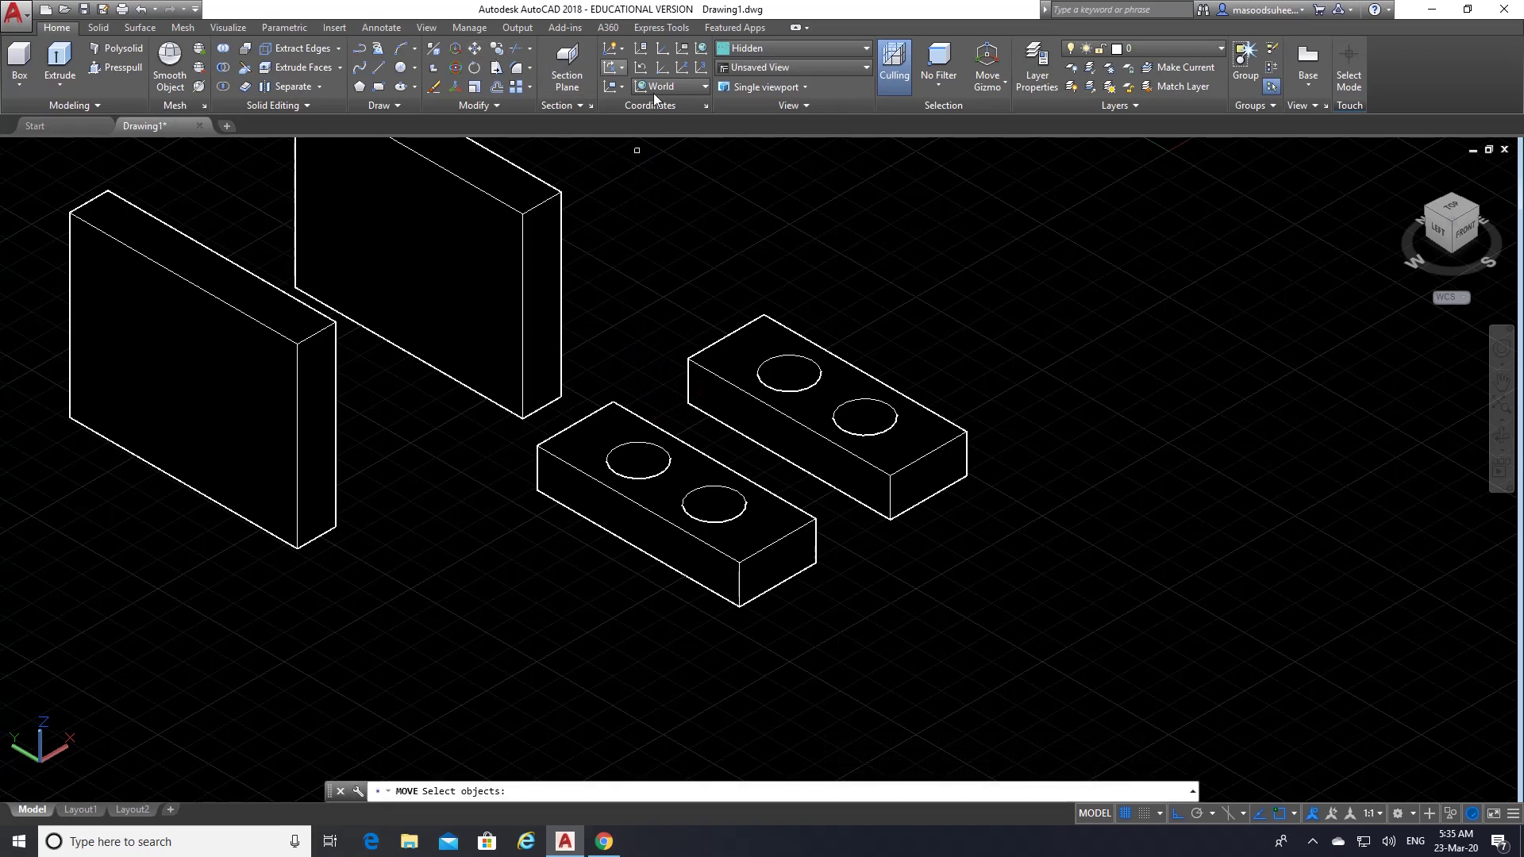
click(761, 561)
key(Return)
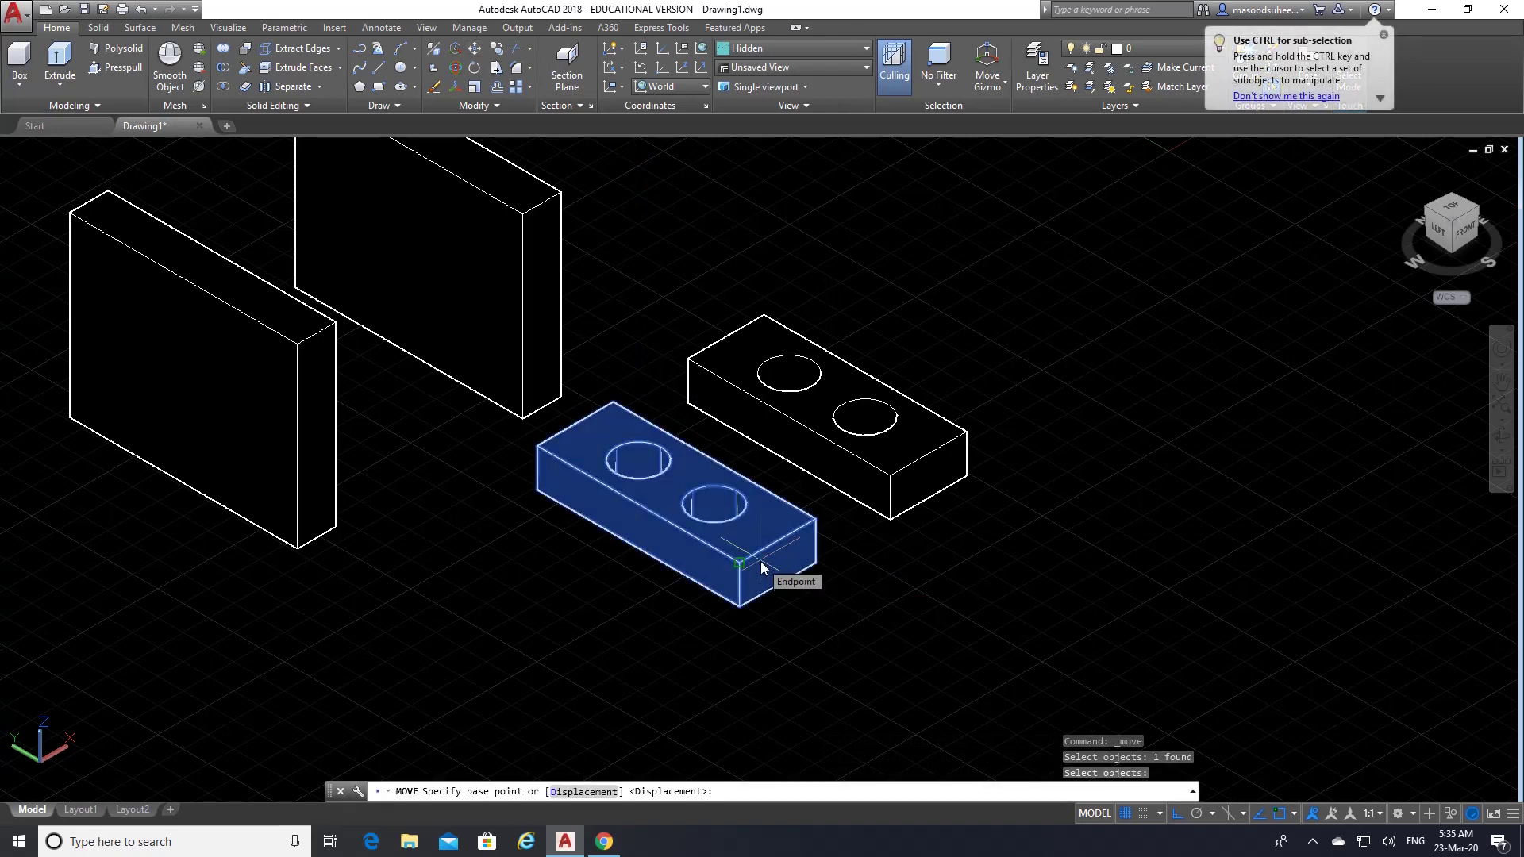
click(816, 561)
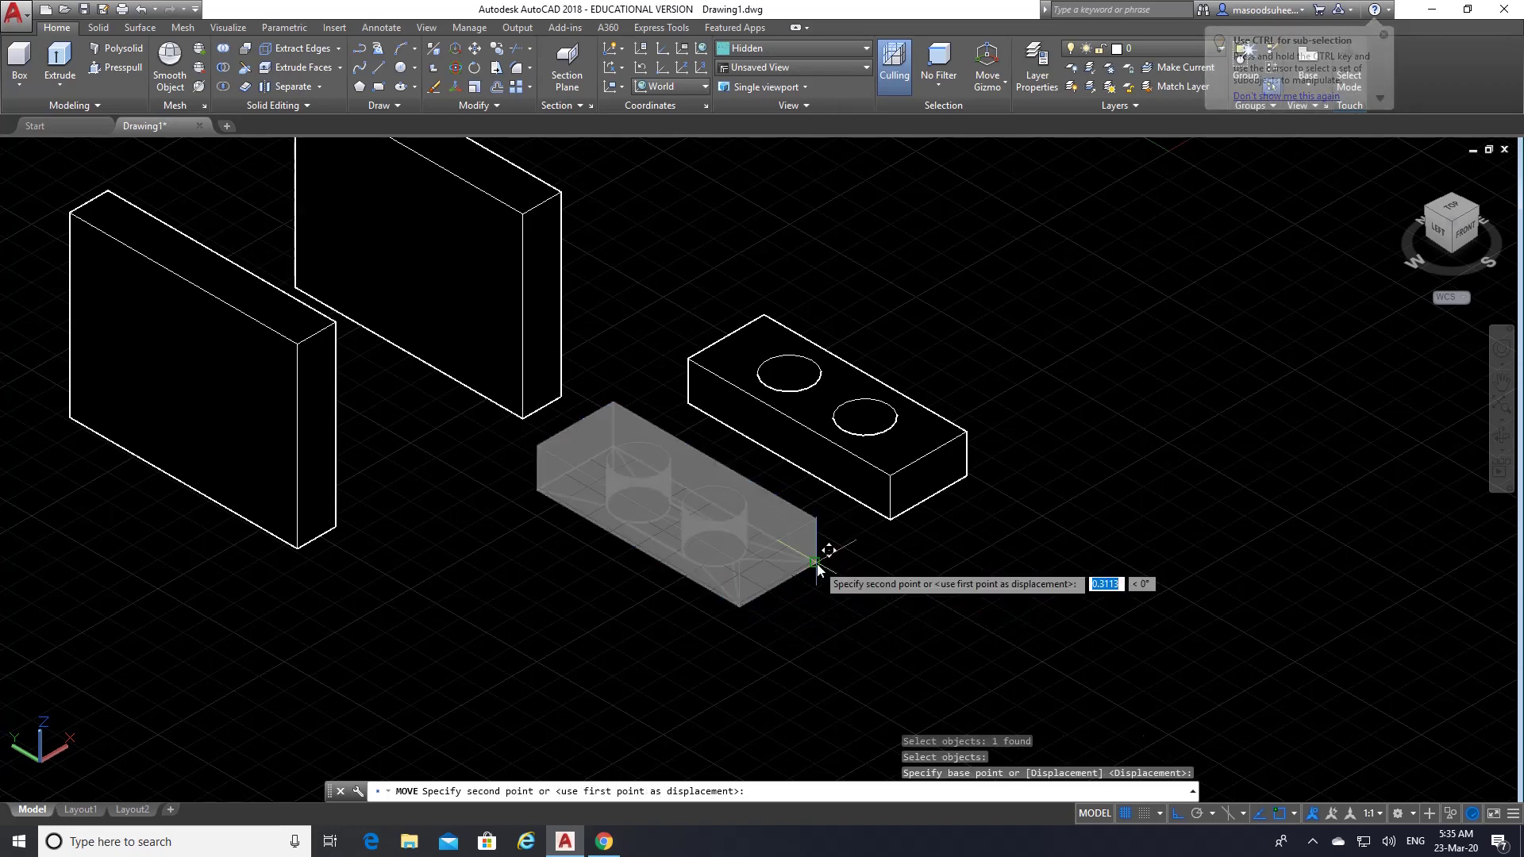
click(295, 547)
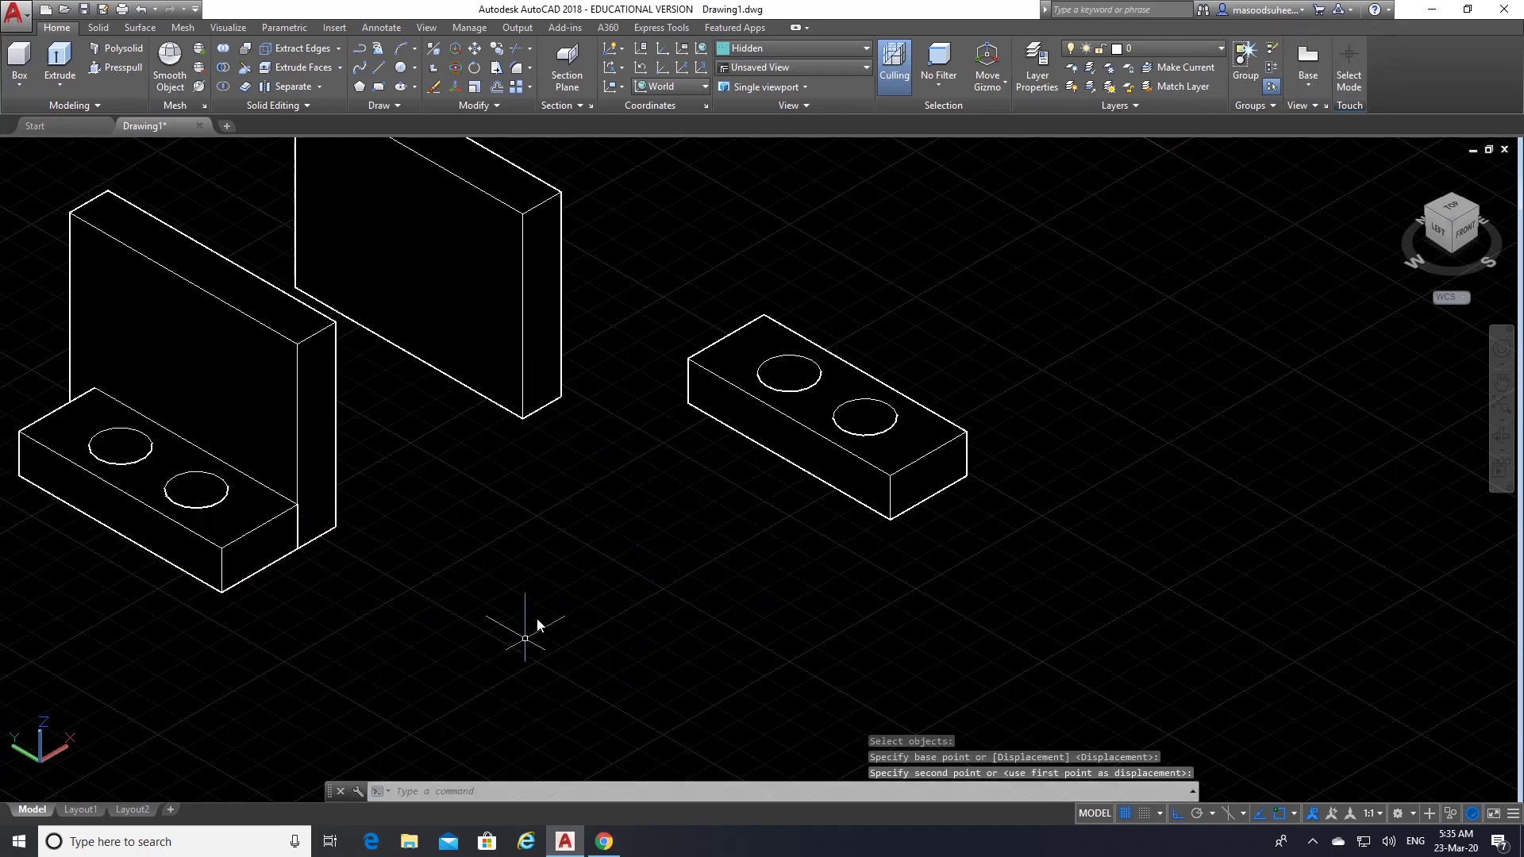
- Move the remaining holed flange by its lower front corner onto the rear wall's outer lower corner
click(878, 442)
key(Escape)
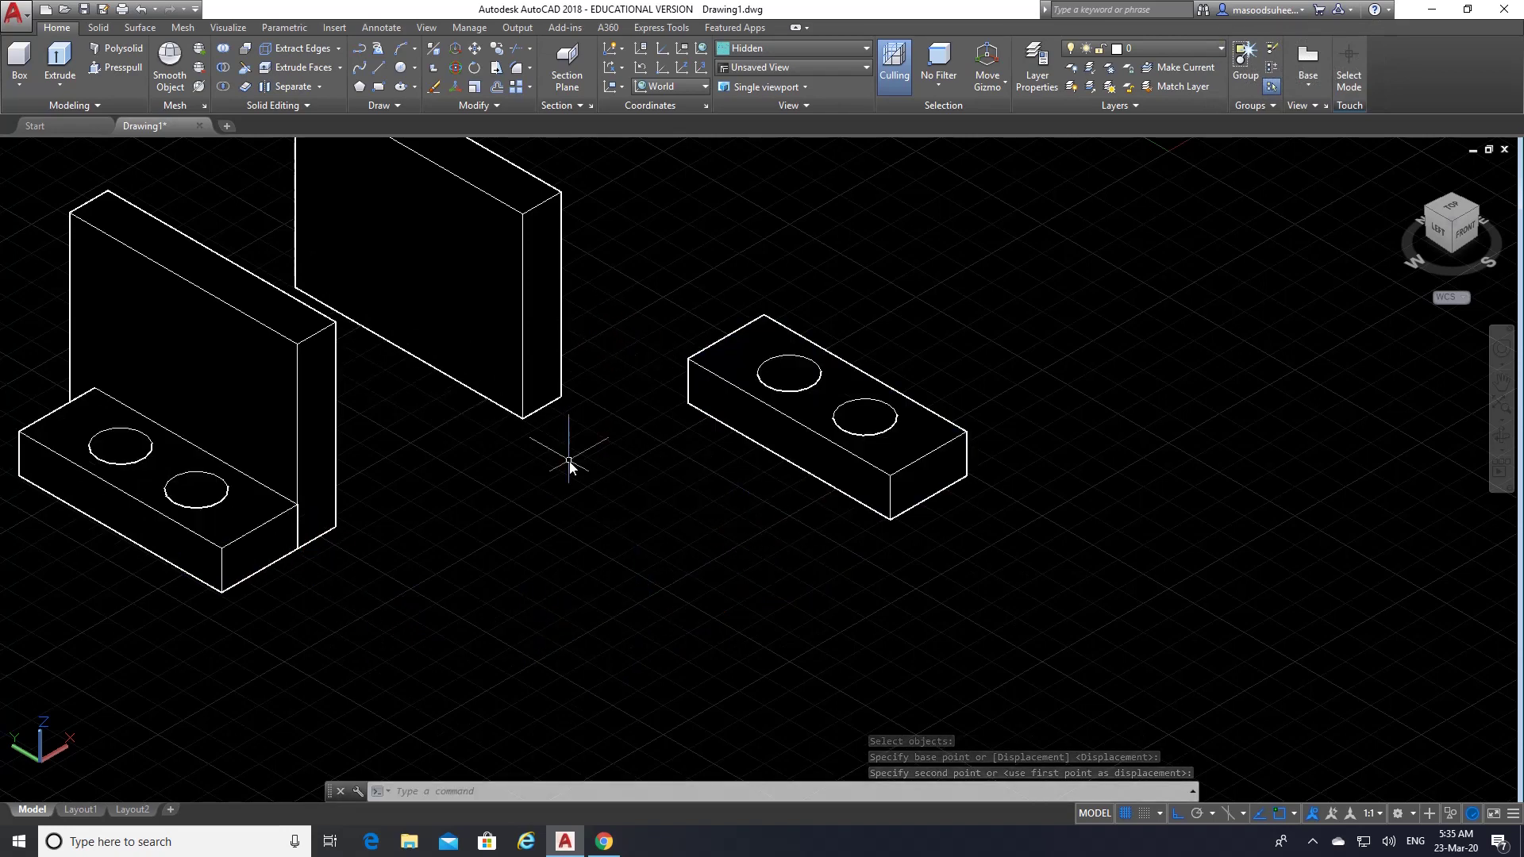
click(474, 49)
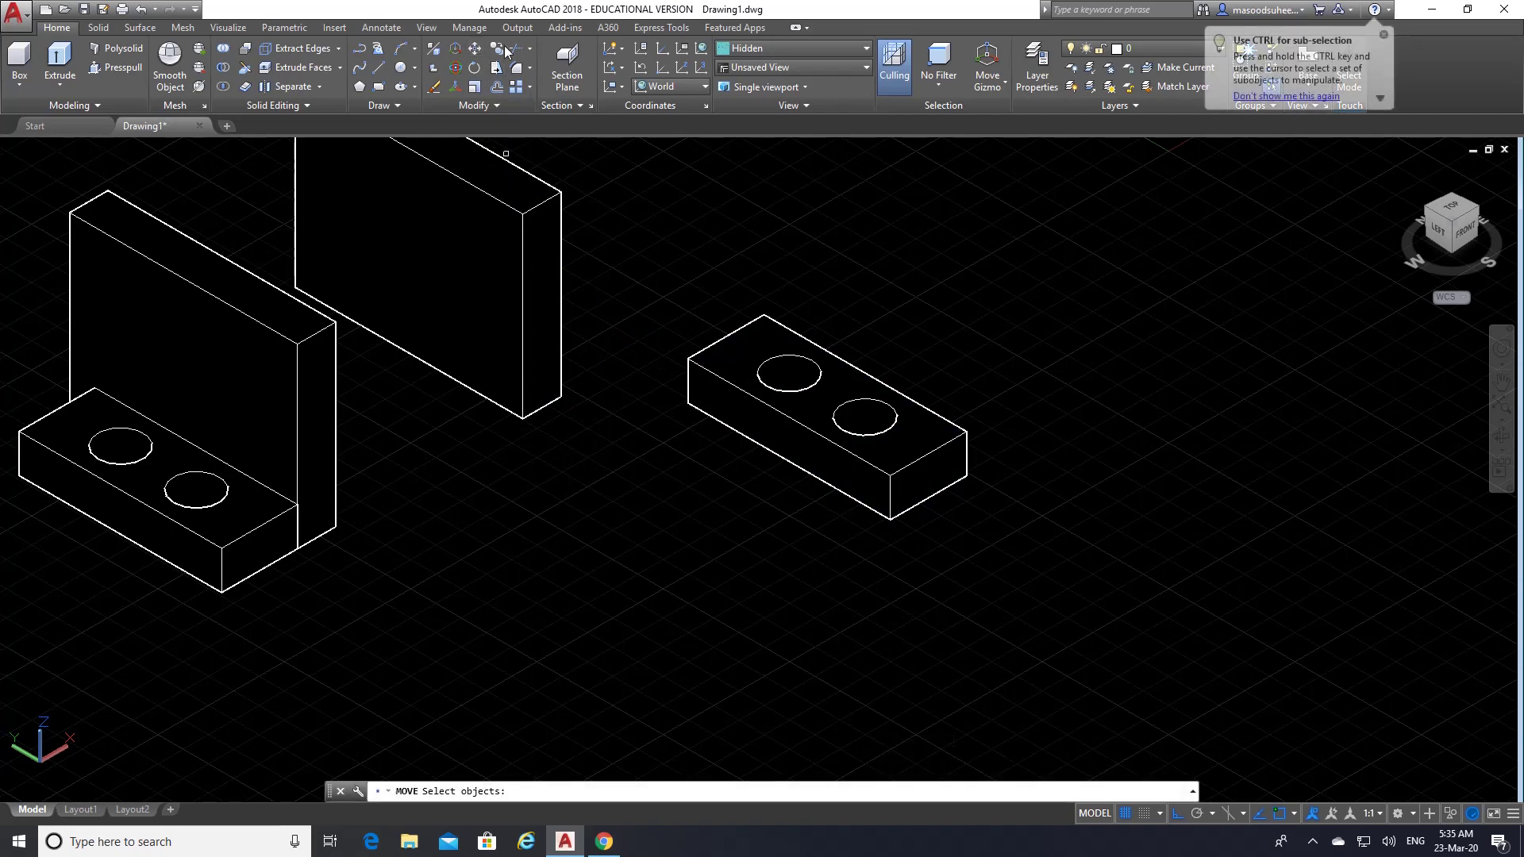
click(895, 443)
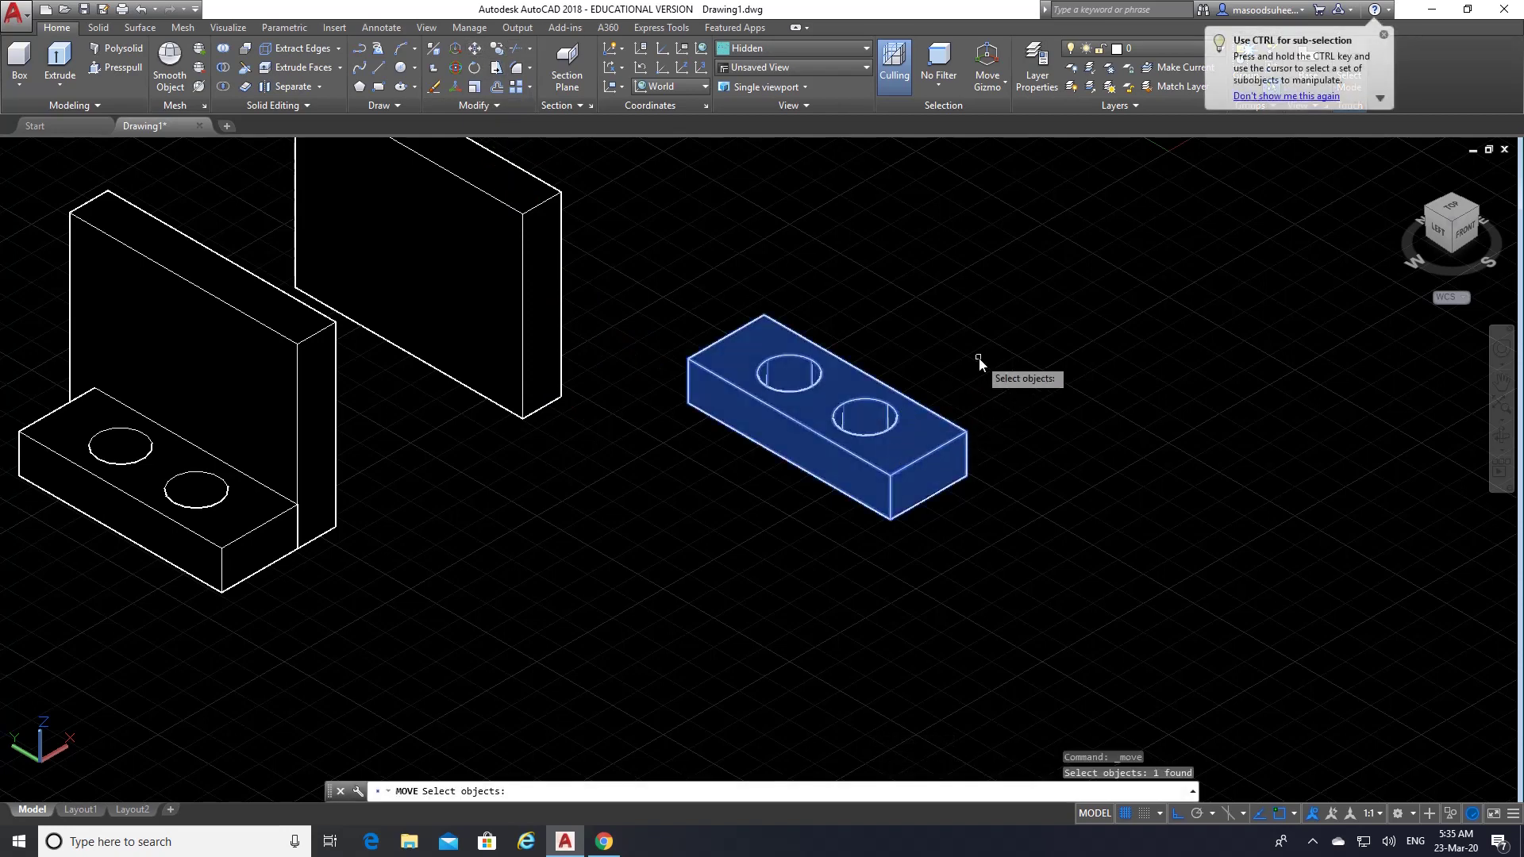
key(Return)
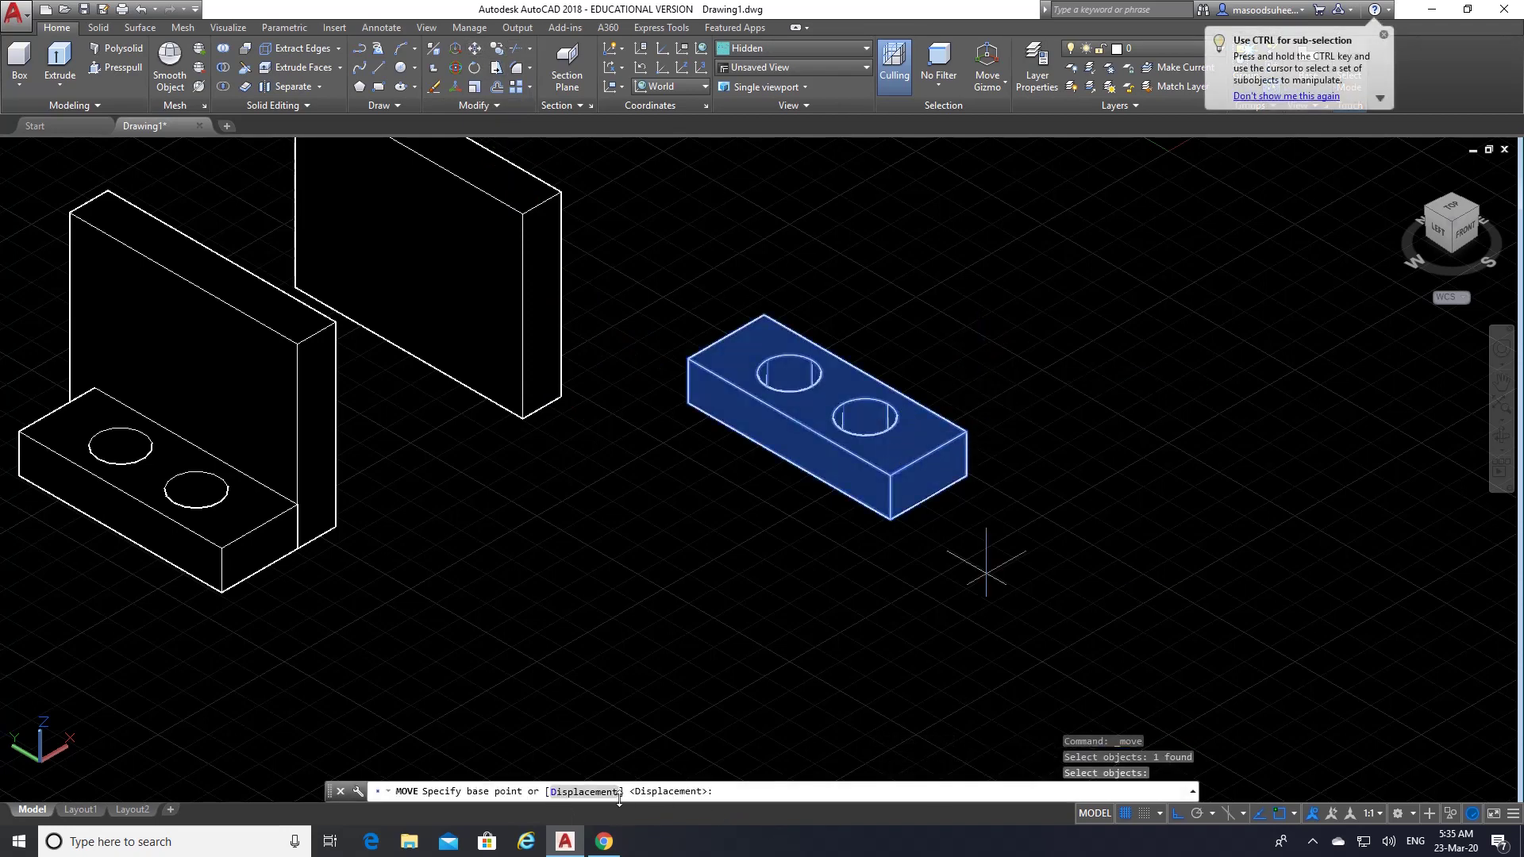
click(890, 520)
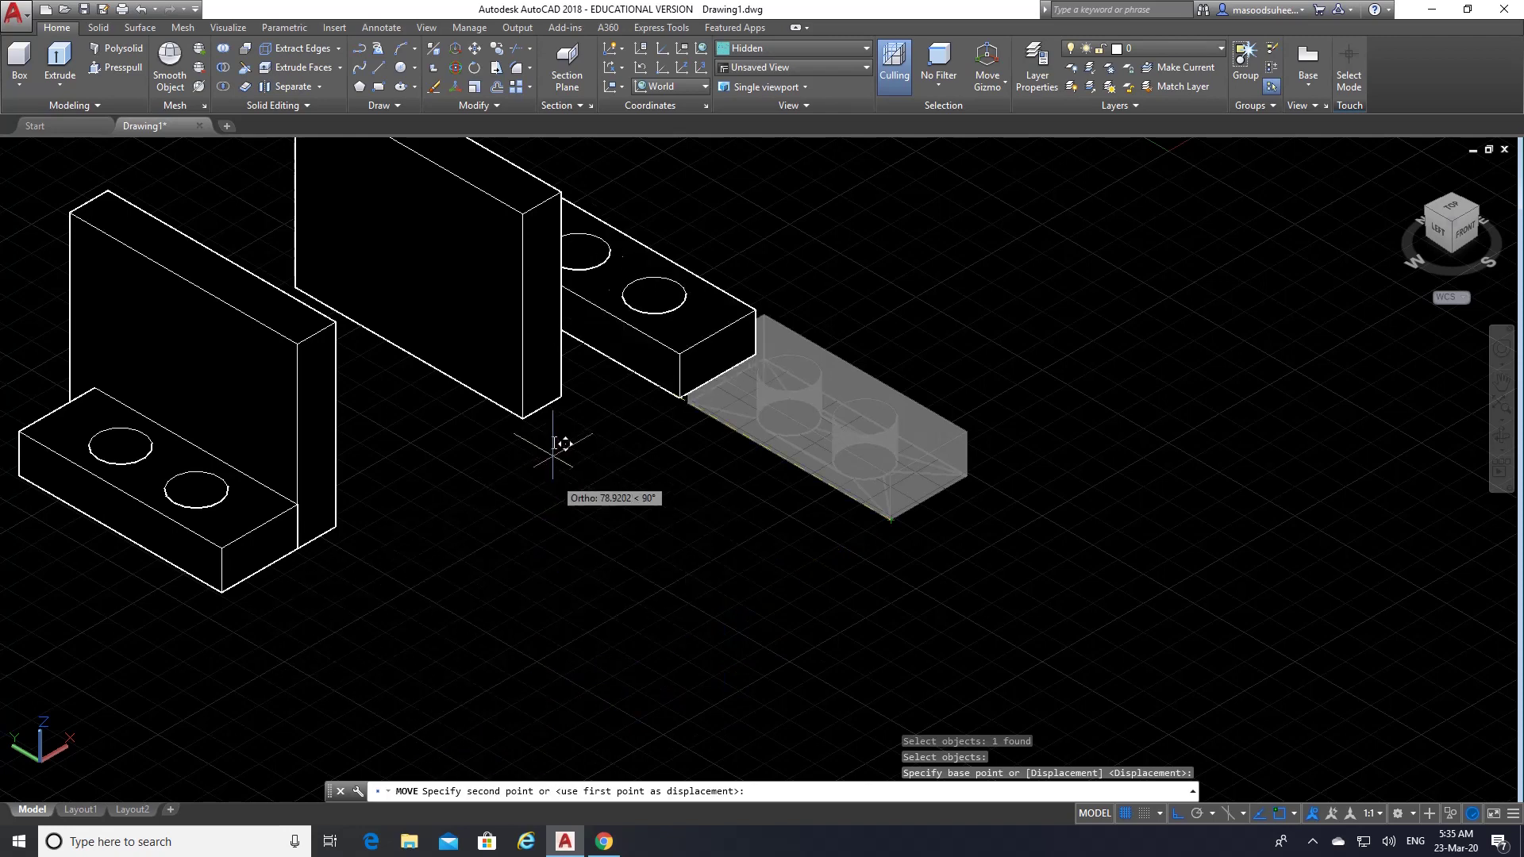
click(565, 394)
scroll(565, 394, down, 2)
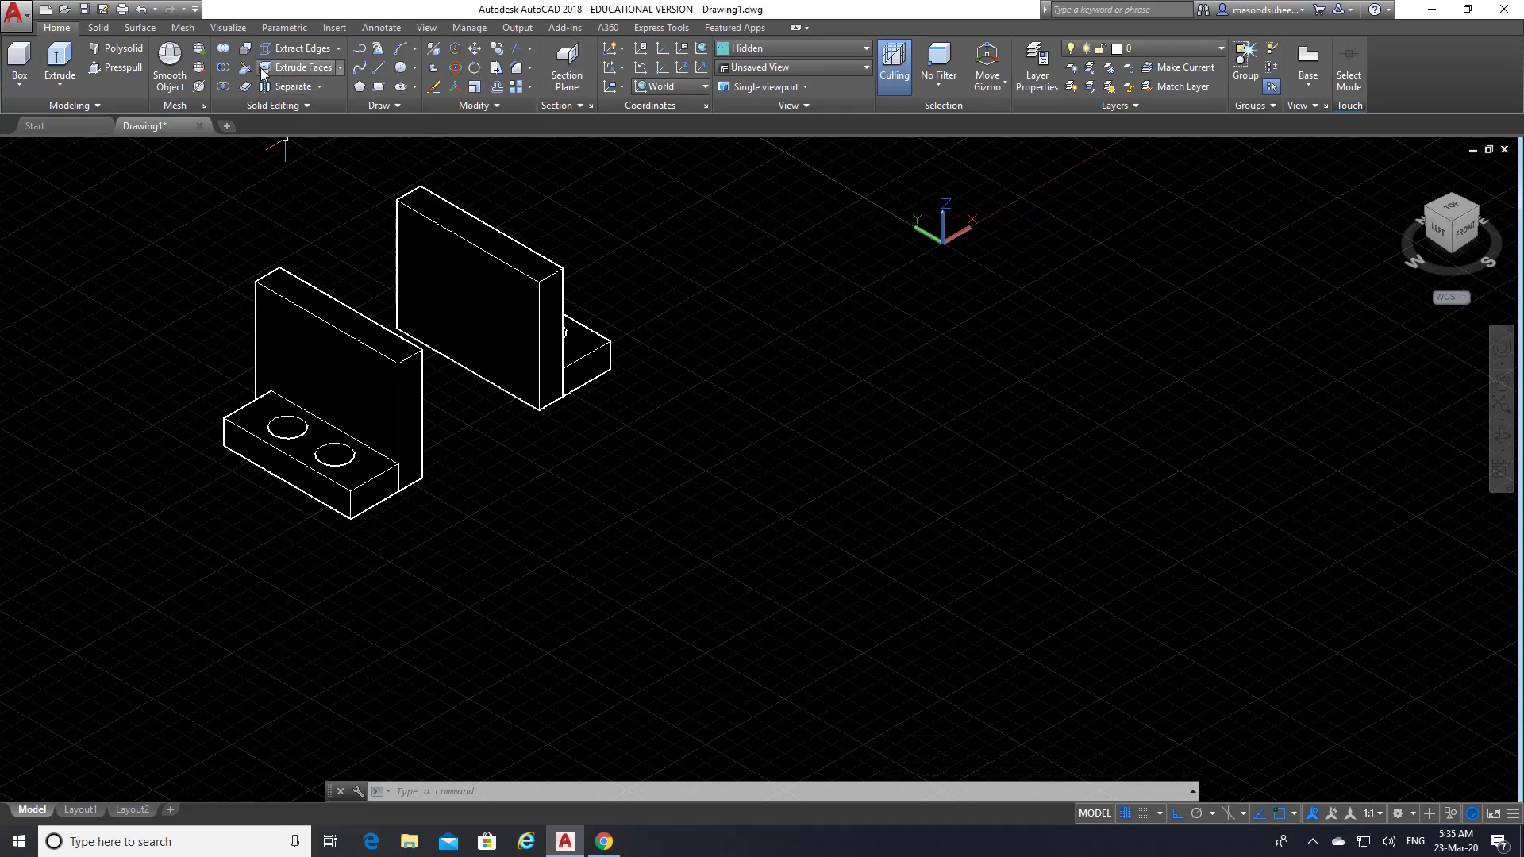
- Measure the length of the front flange's lower edge with a trial dimension
click(223, 53)
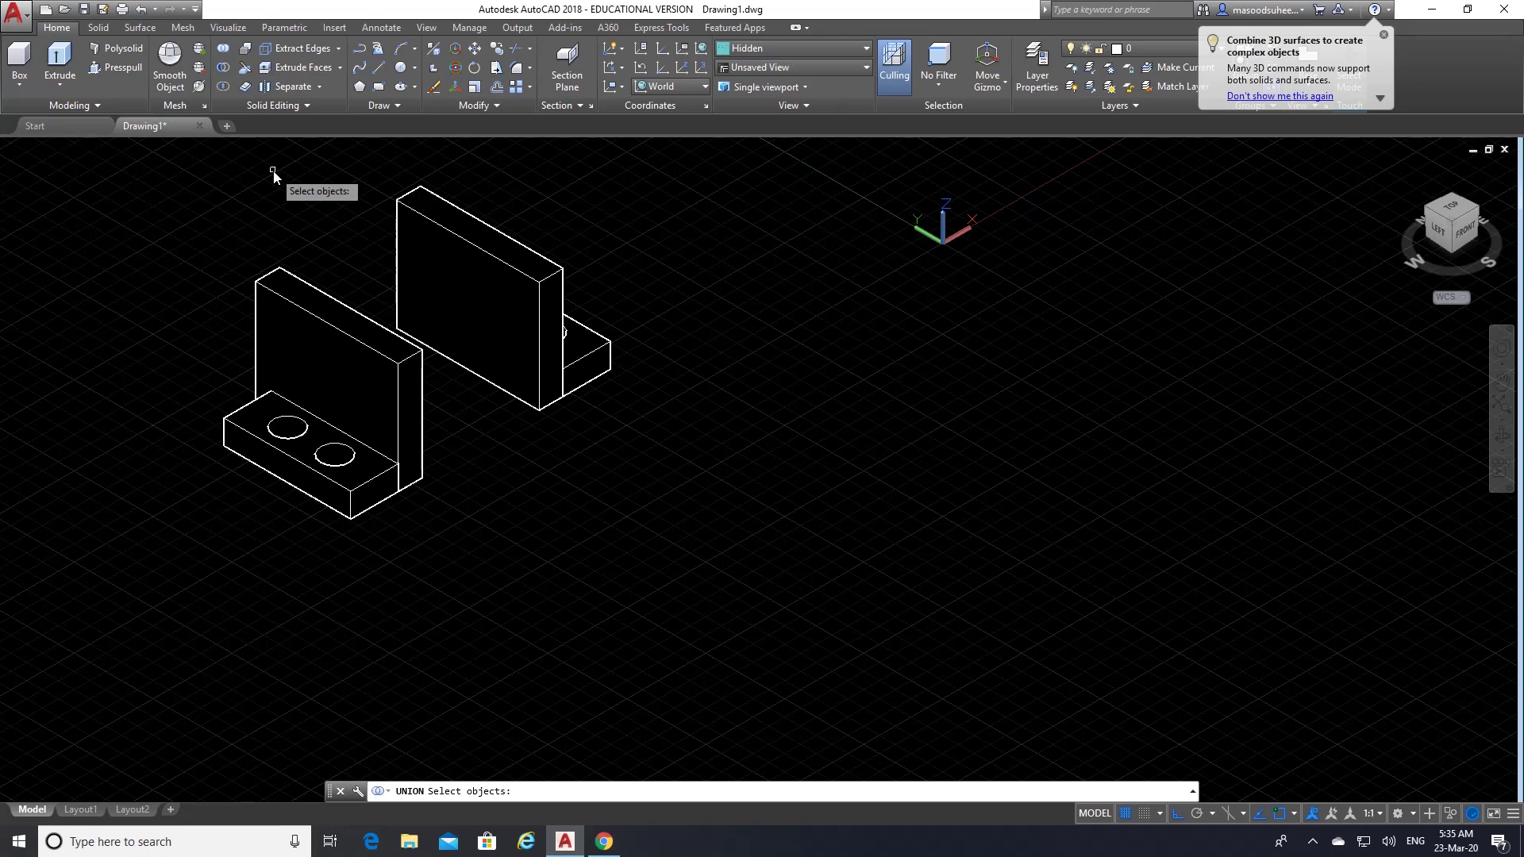
key(Escape)
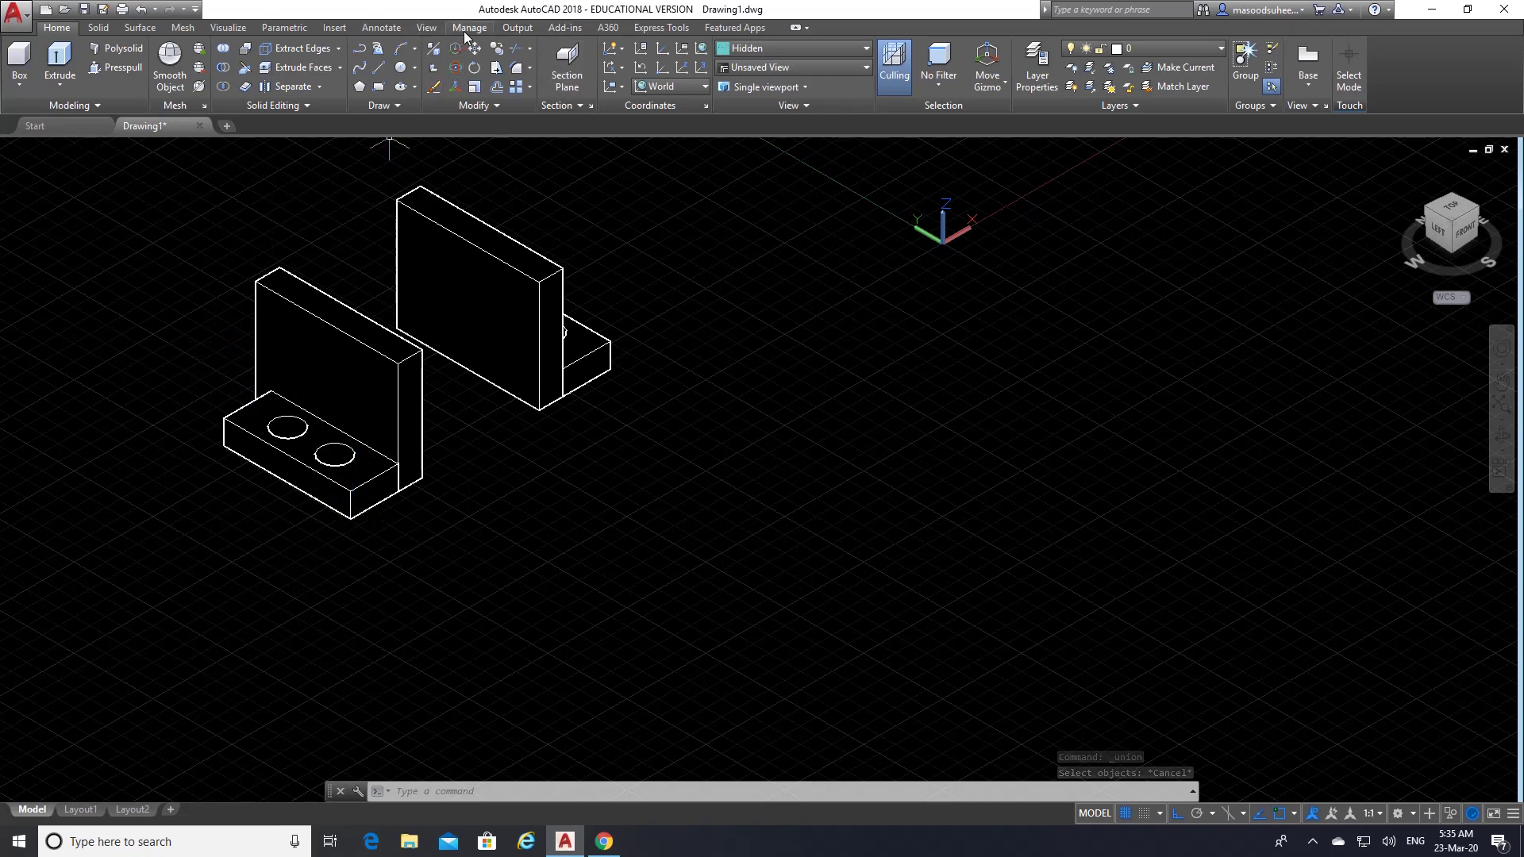
click(383, 30)
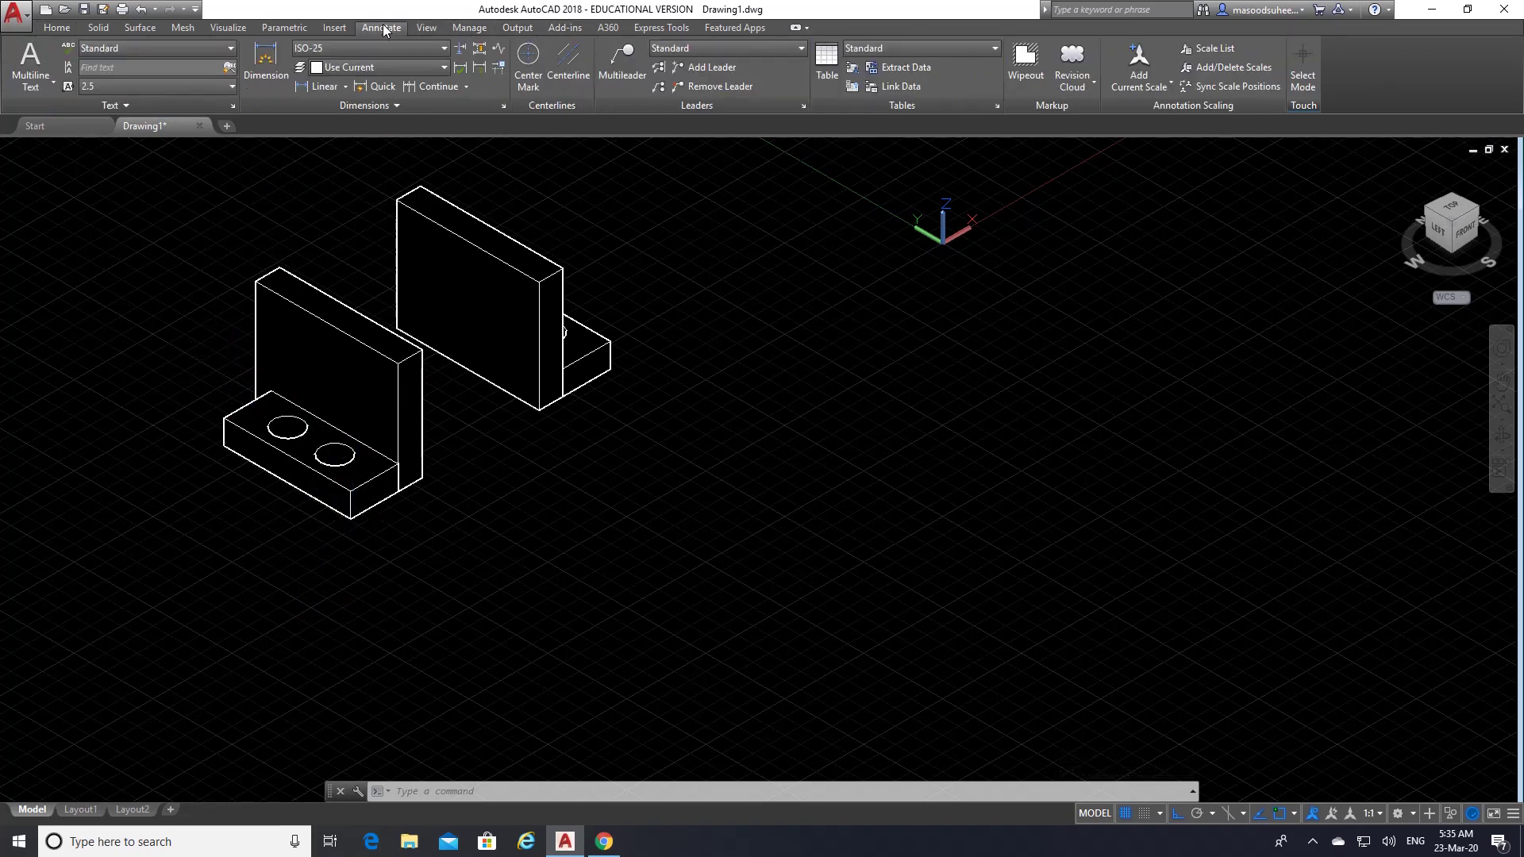
scroll(212, 528, up, 2)
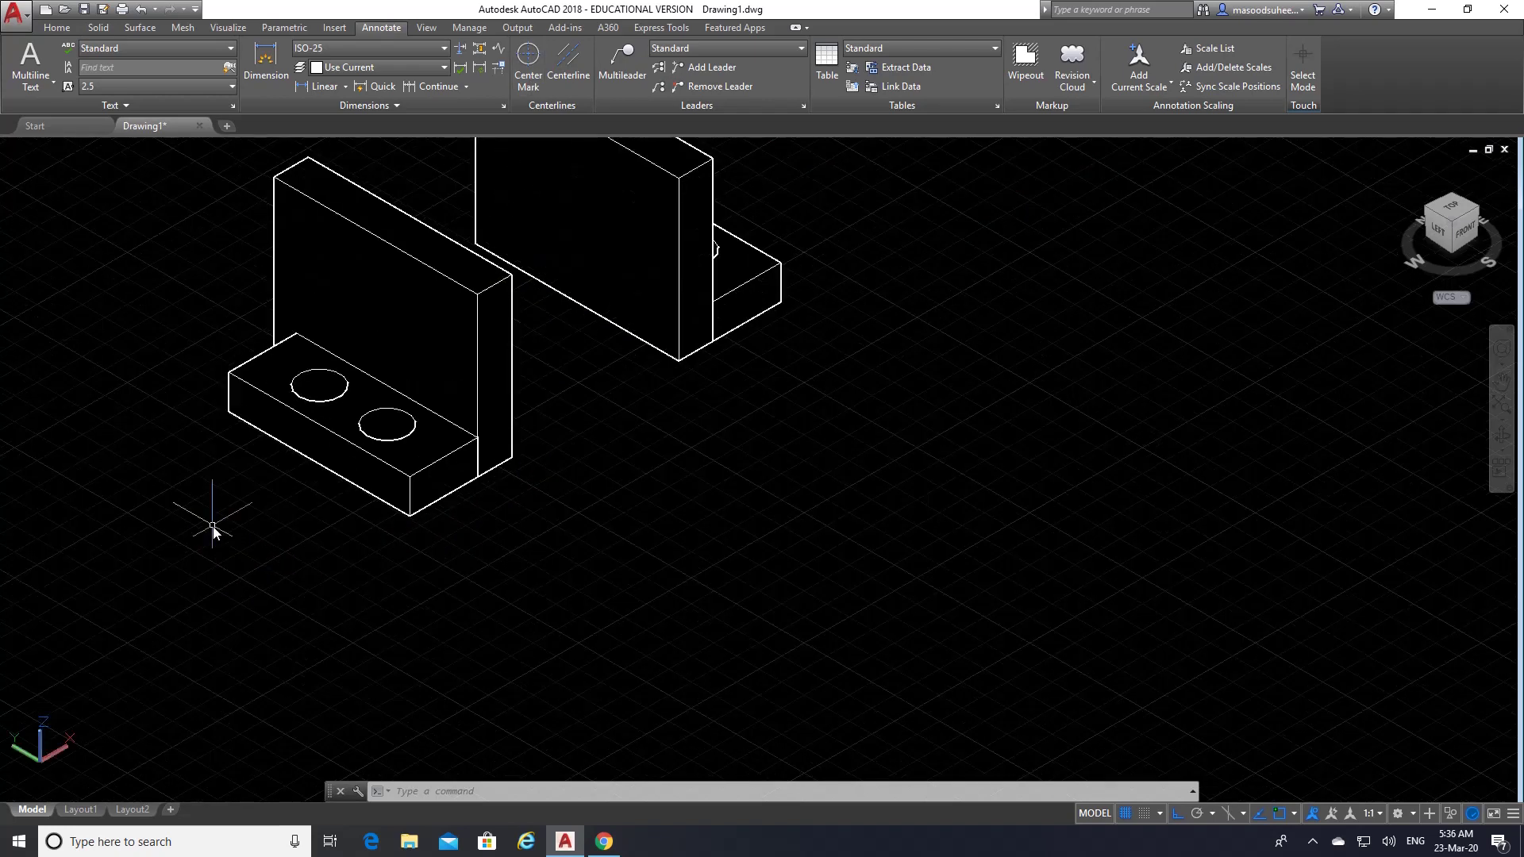
scroll(213, 528, up, 2)
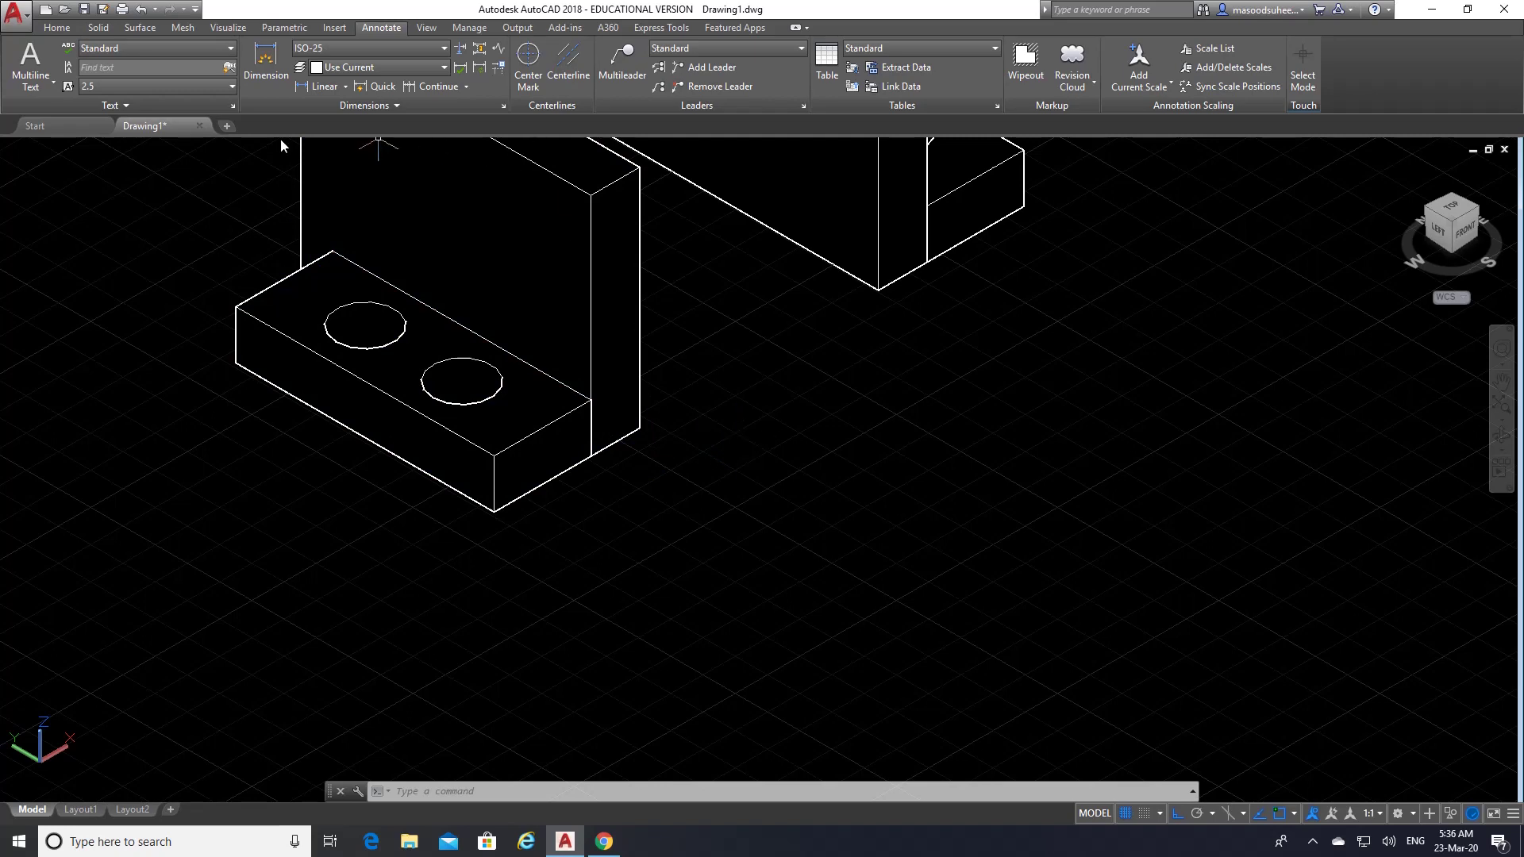
click(265, 55)
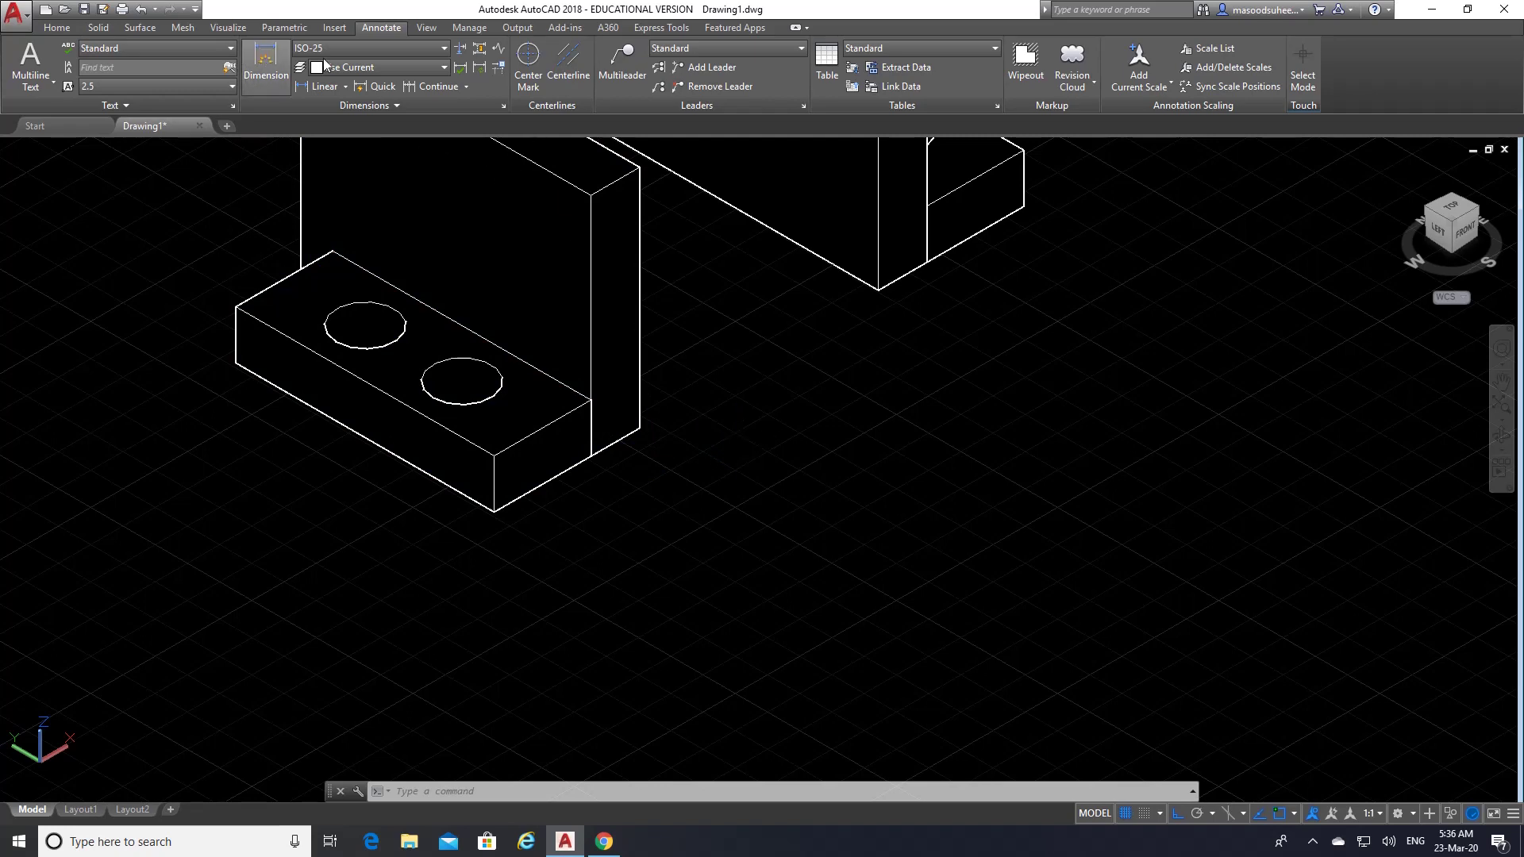
click(492, 513)
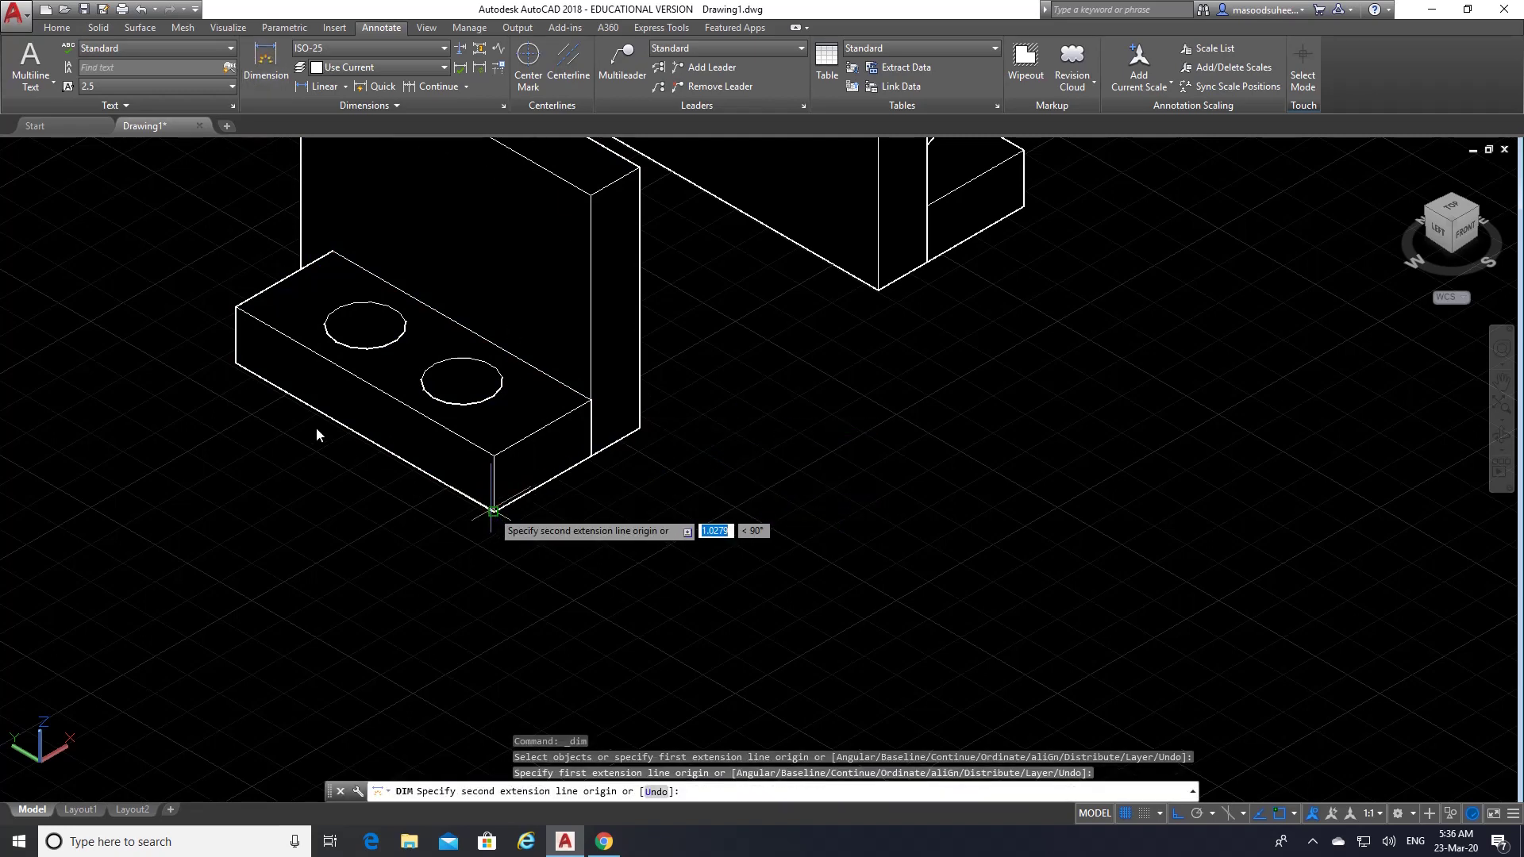
click(236, 363)
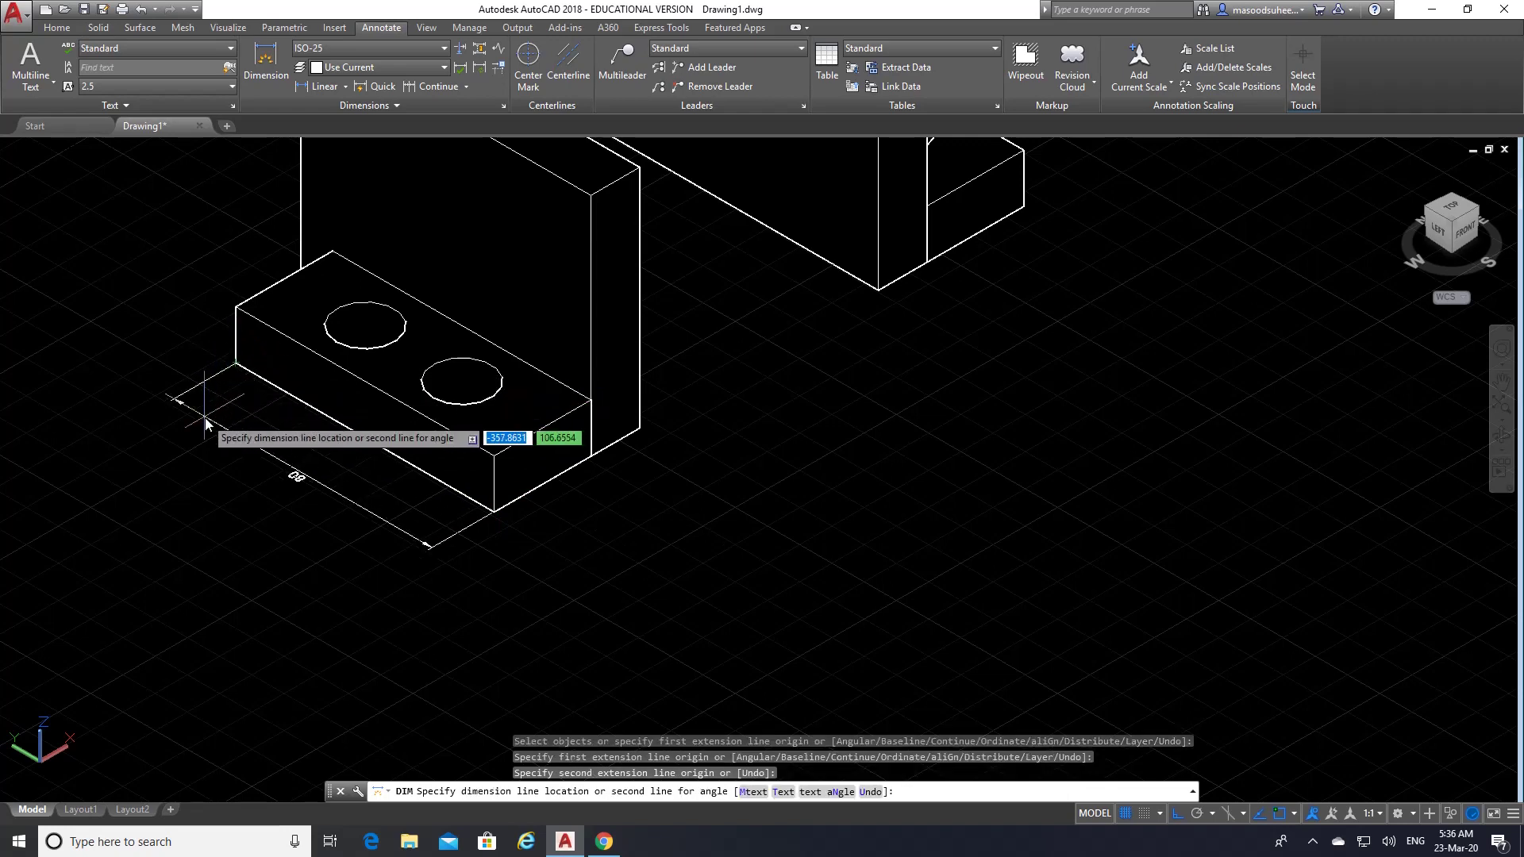
key(Escape)
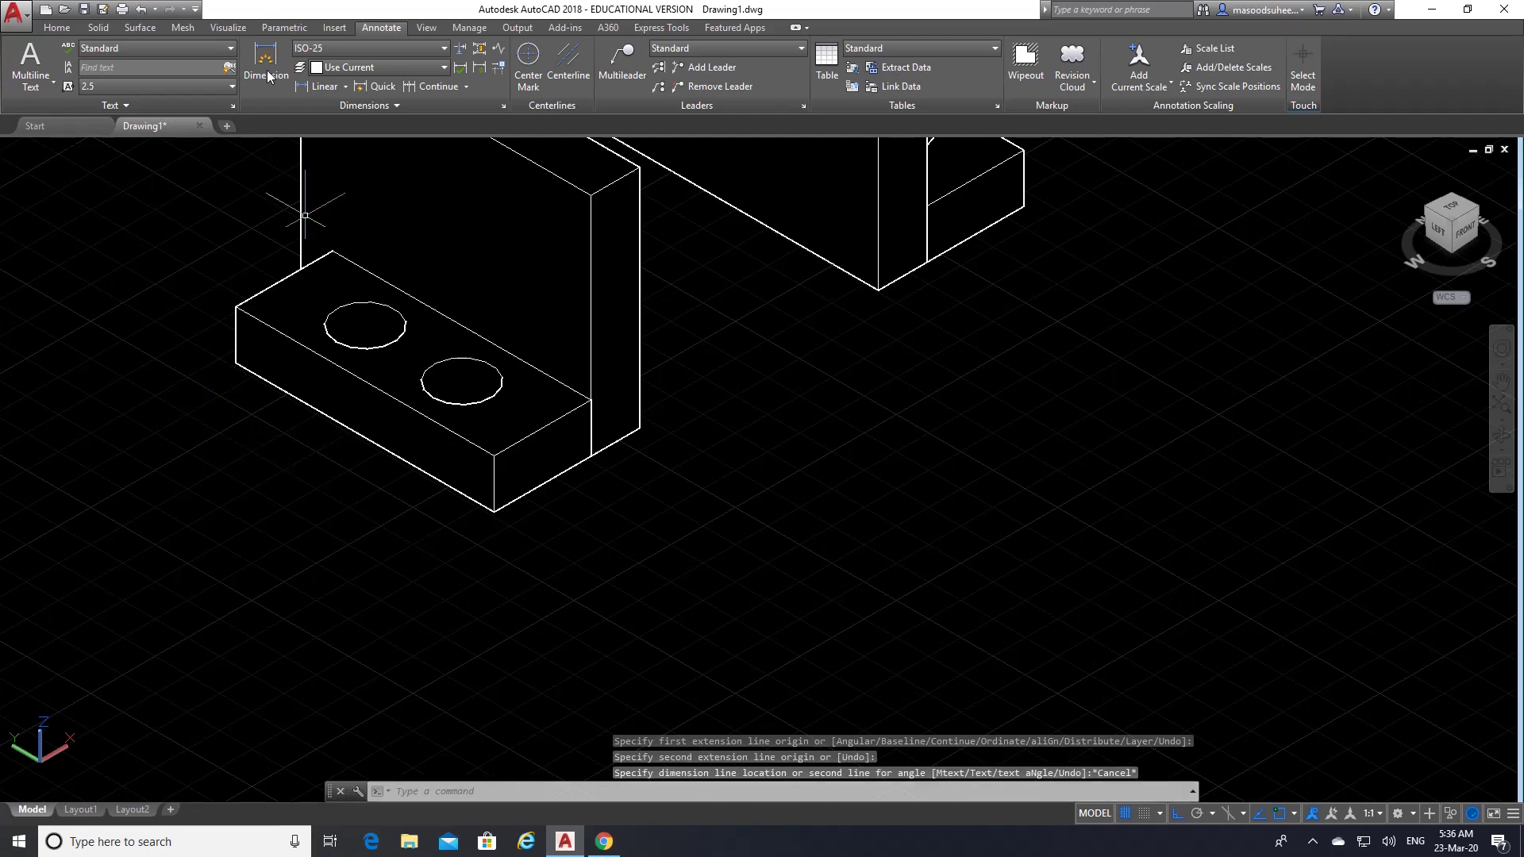
scroll(731, 381, down, 4)
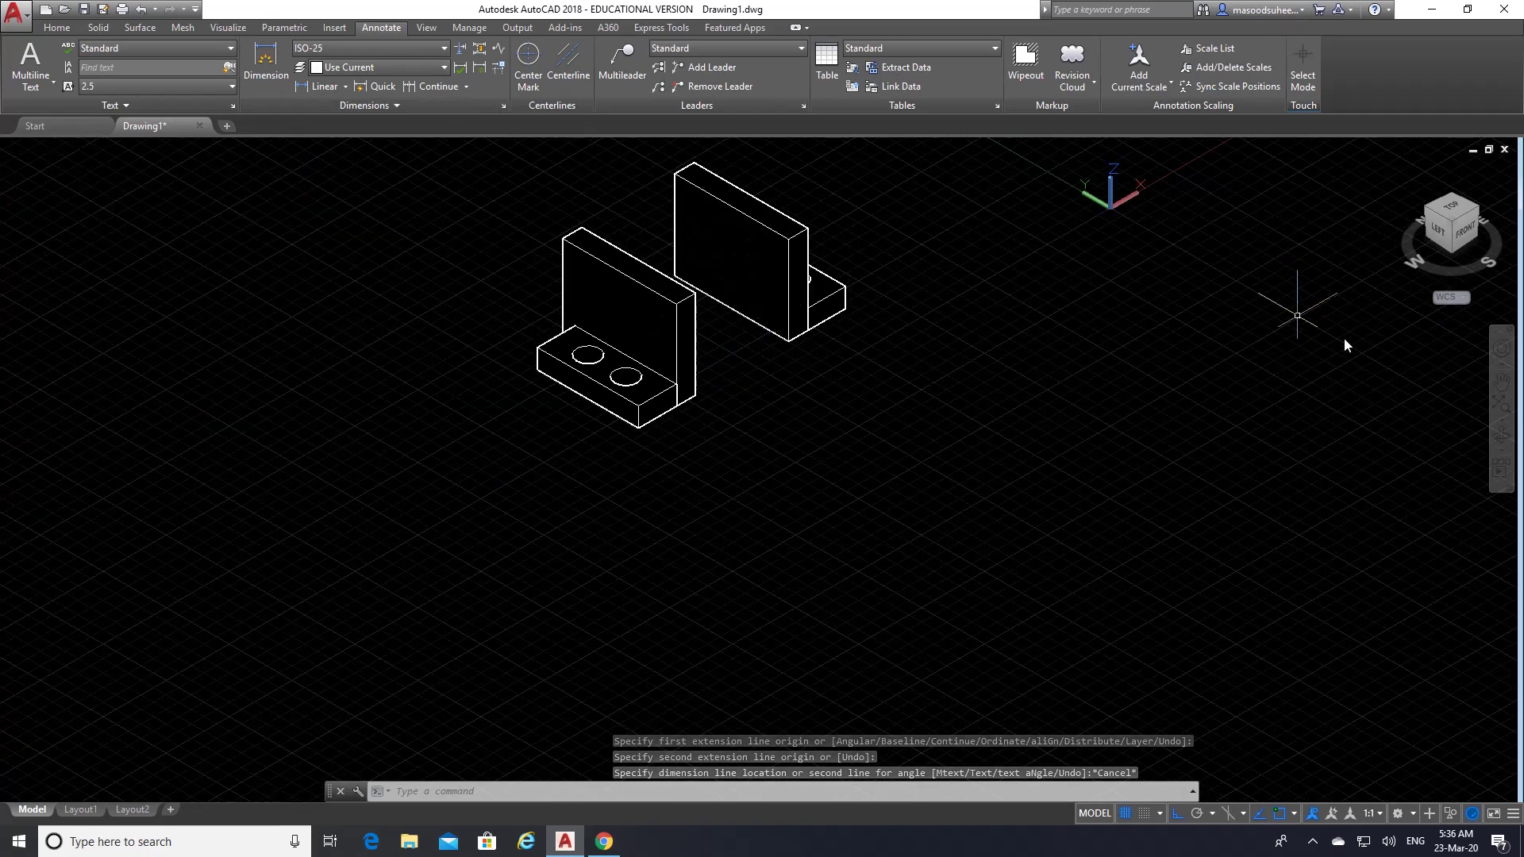
text(p)
key(Return)
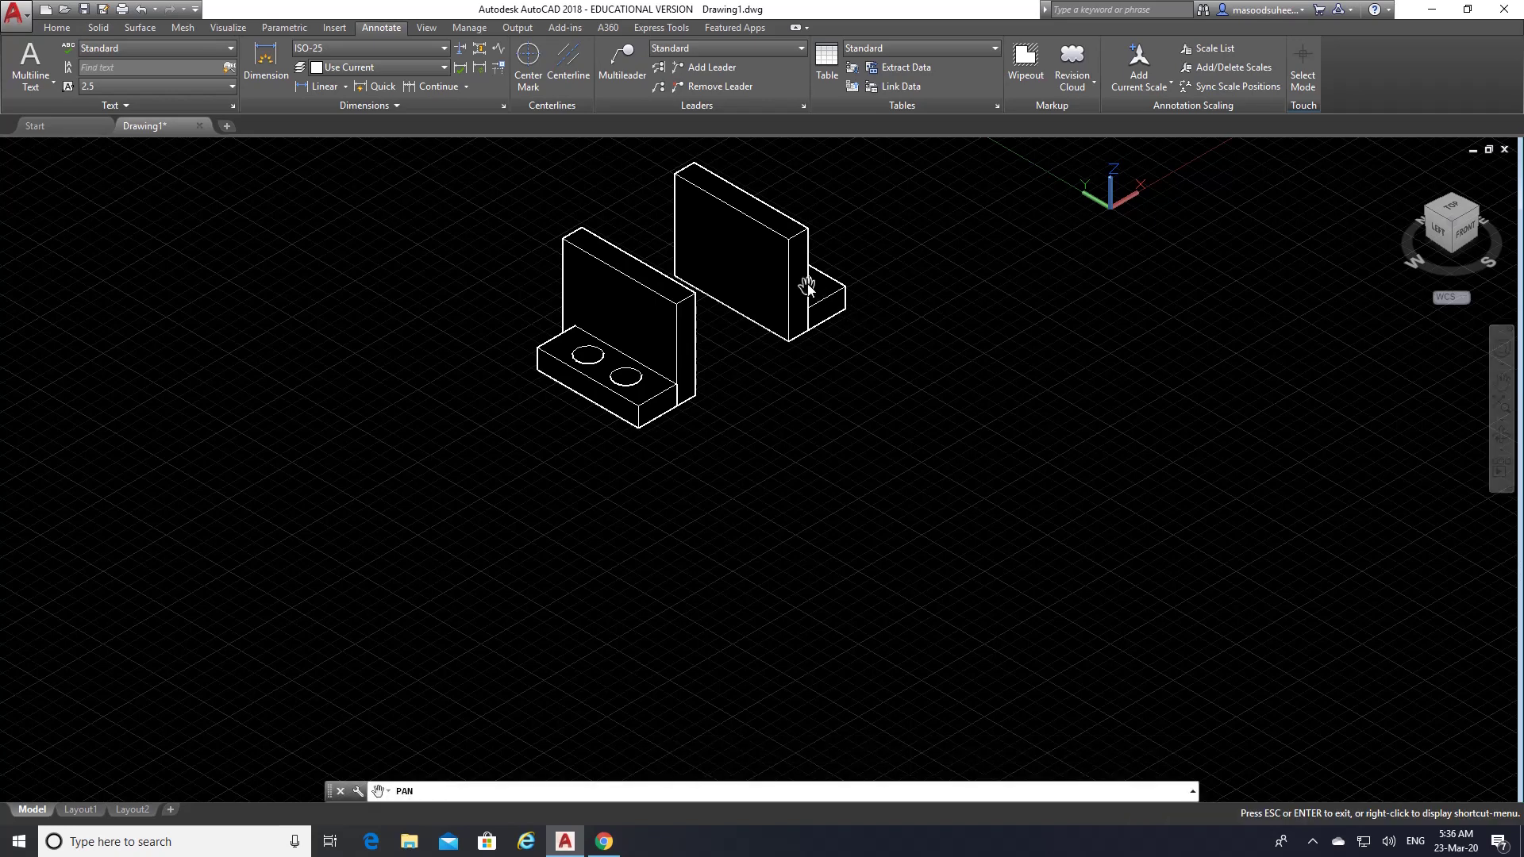
drag(803, 286, 704, 402)
right_click(704, 403)
click(741, 408)
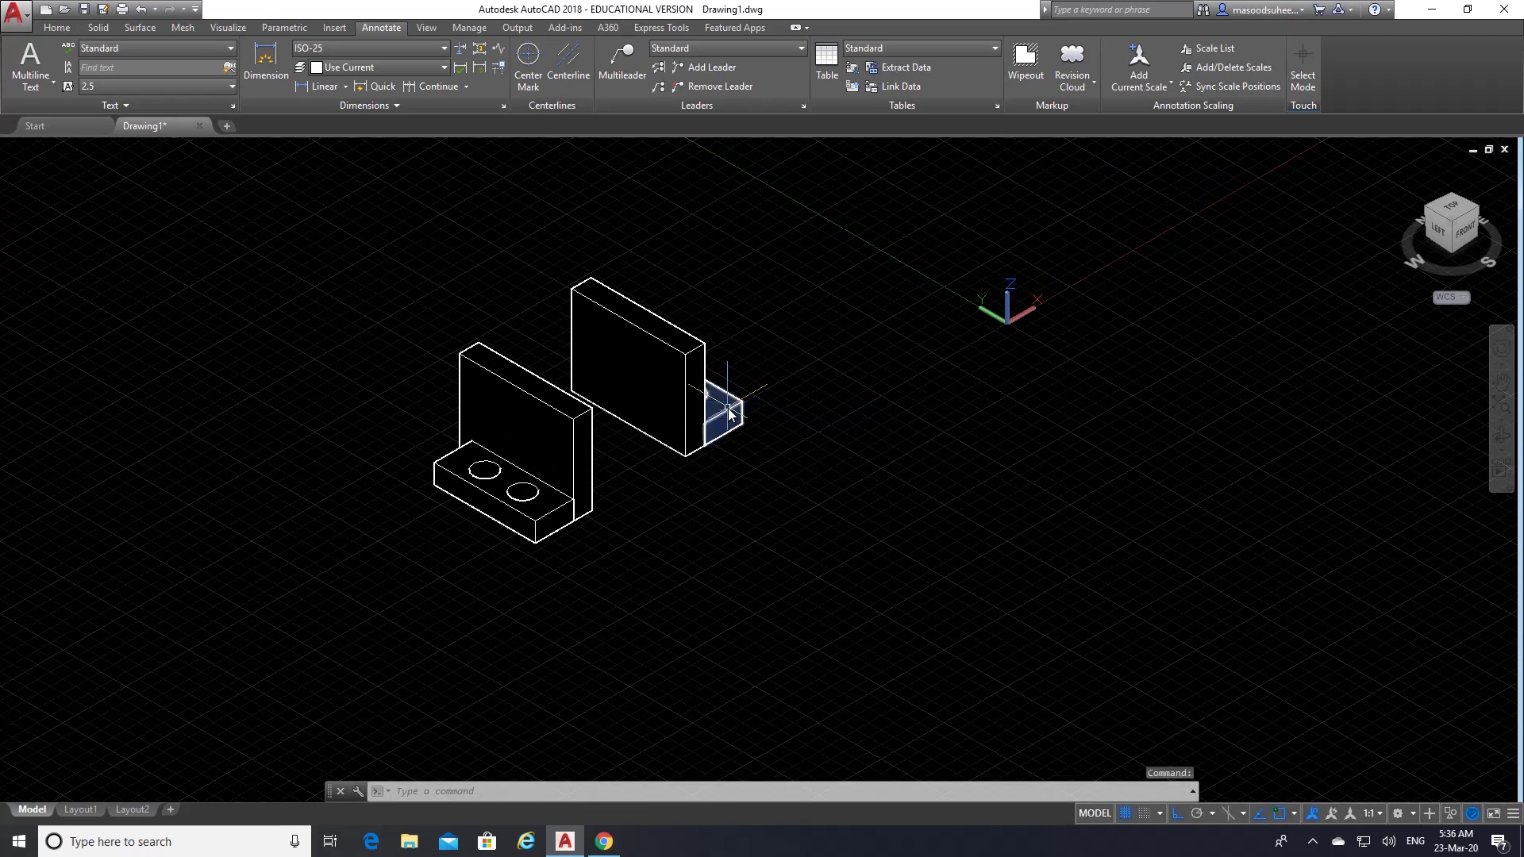
click(49, 27)
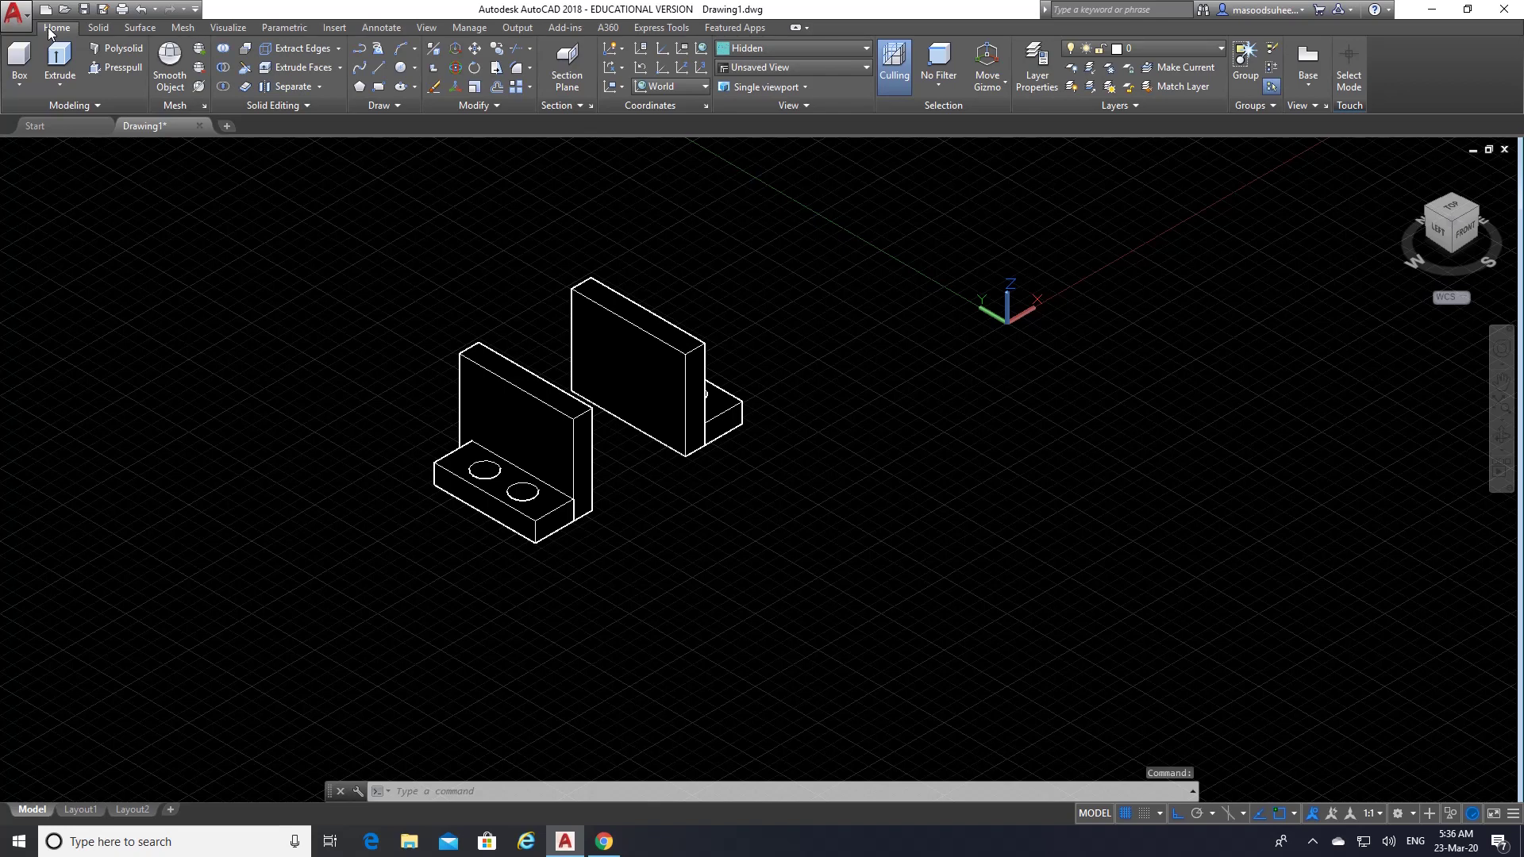
click(434, 87)
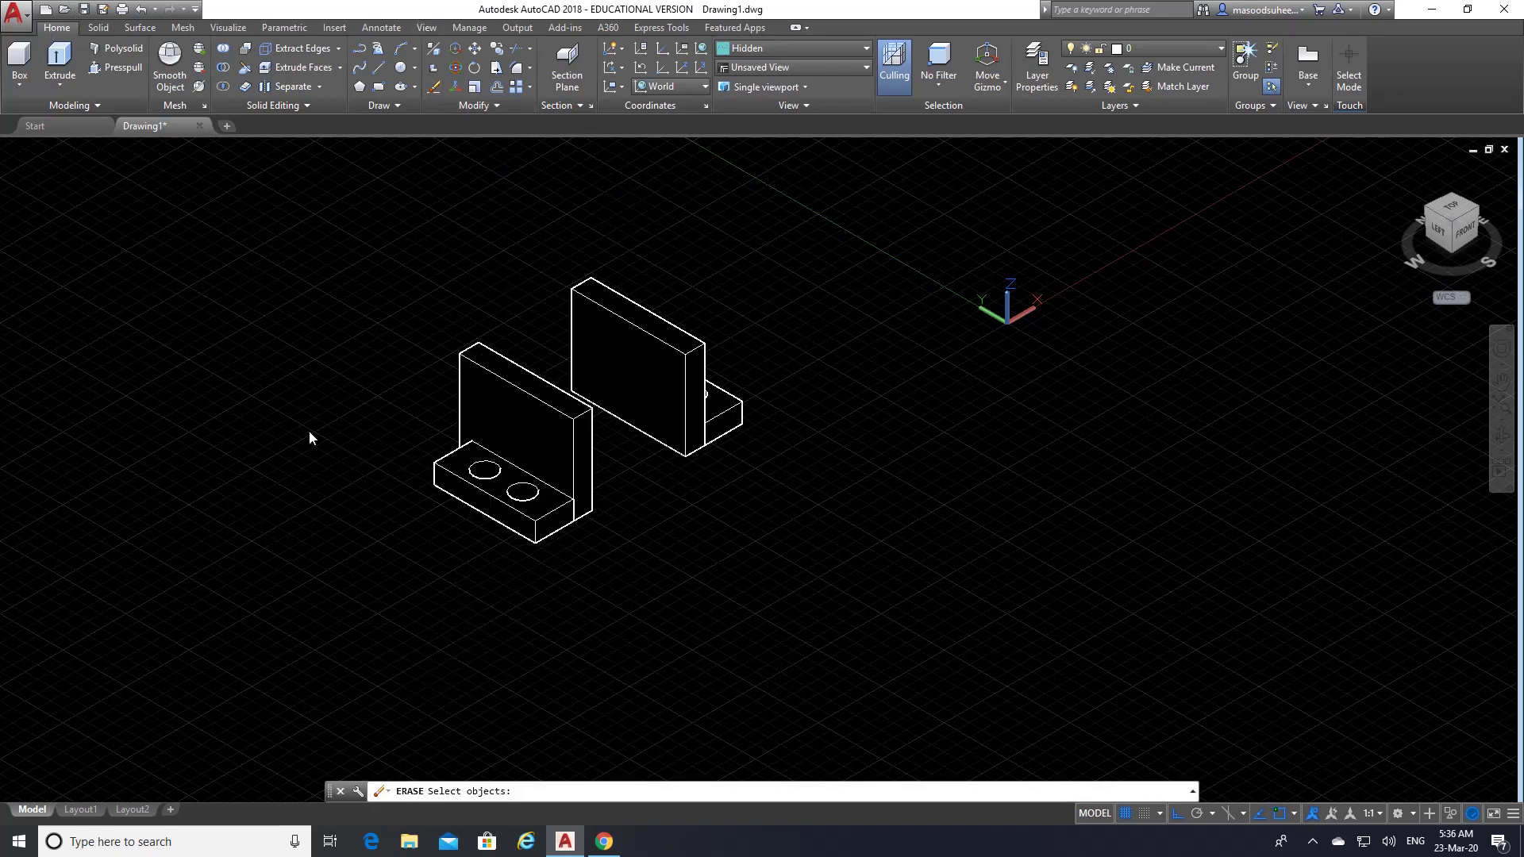
key(Escape)
- Dimension the length of the front wall's upper edge, placing the dimension line in front of the flange
scroll(389, 349, up, 3)
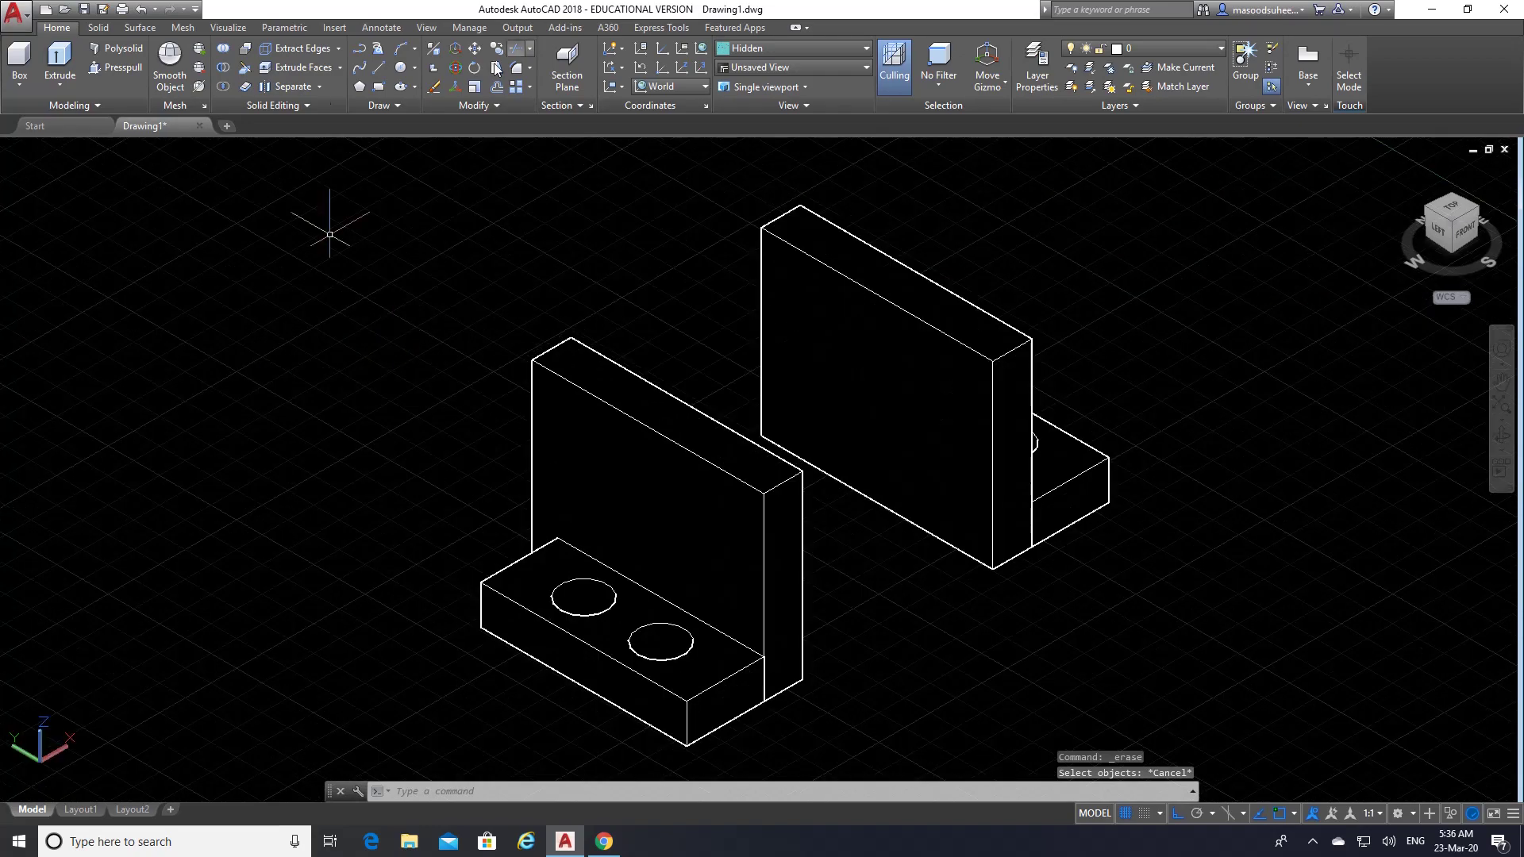
click(384, 28)
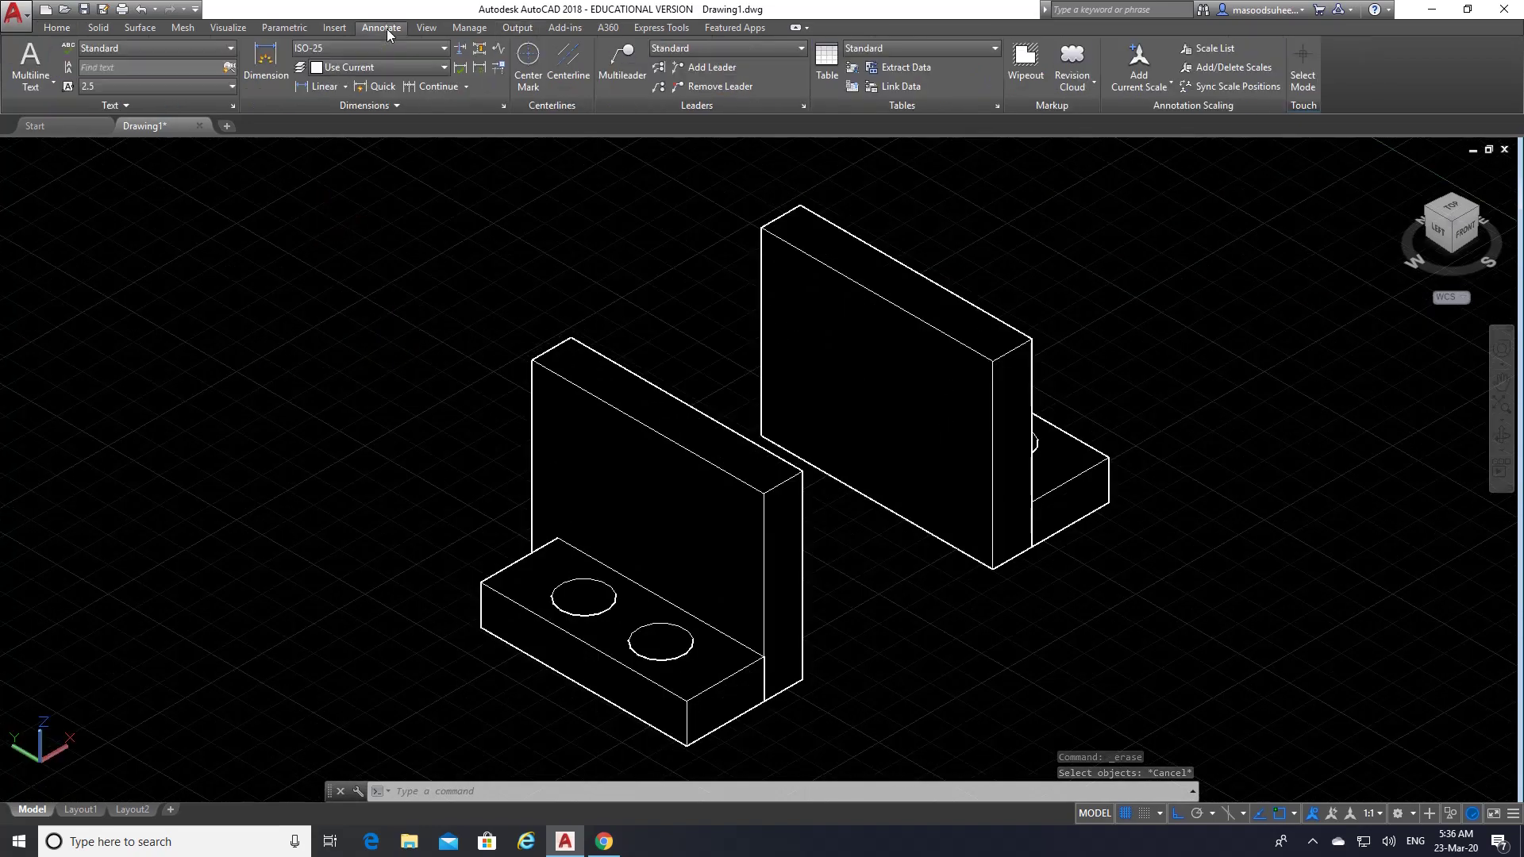
click(257, 48)
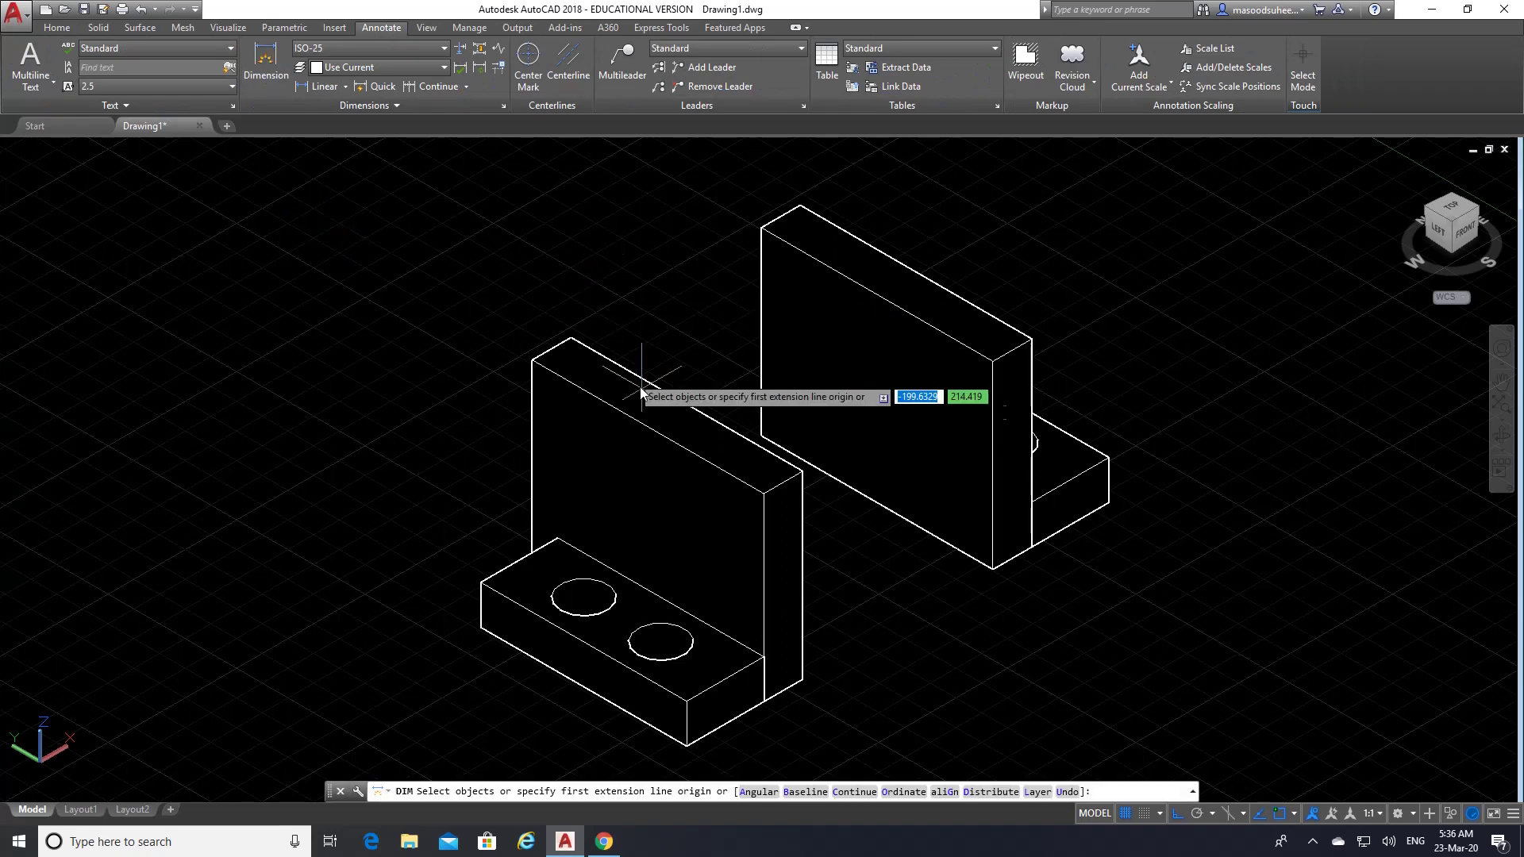
click(763, 493)
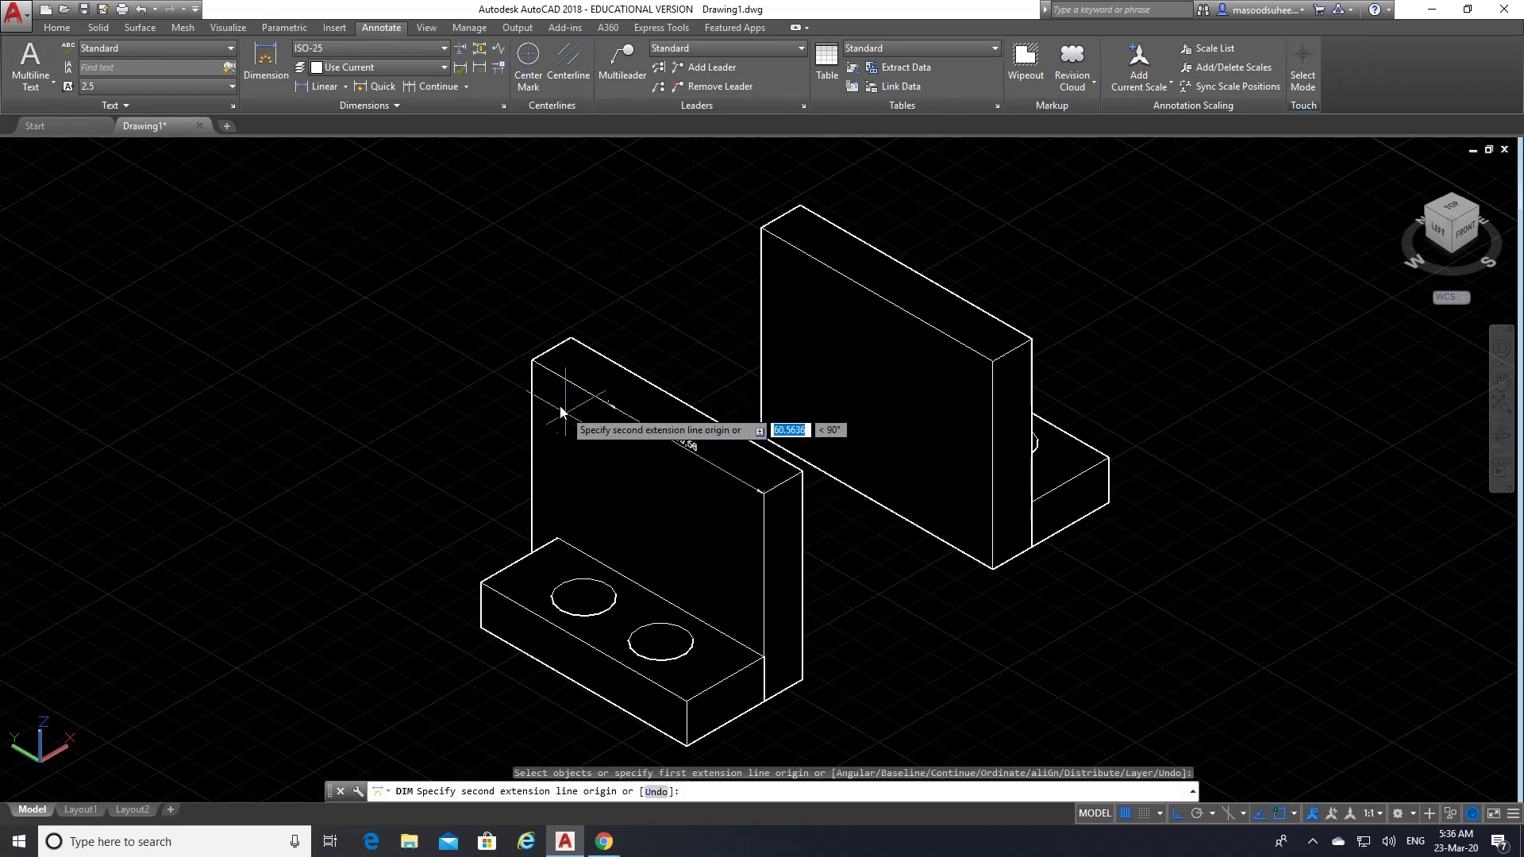
click(531, 361)
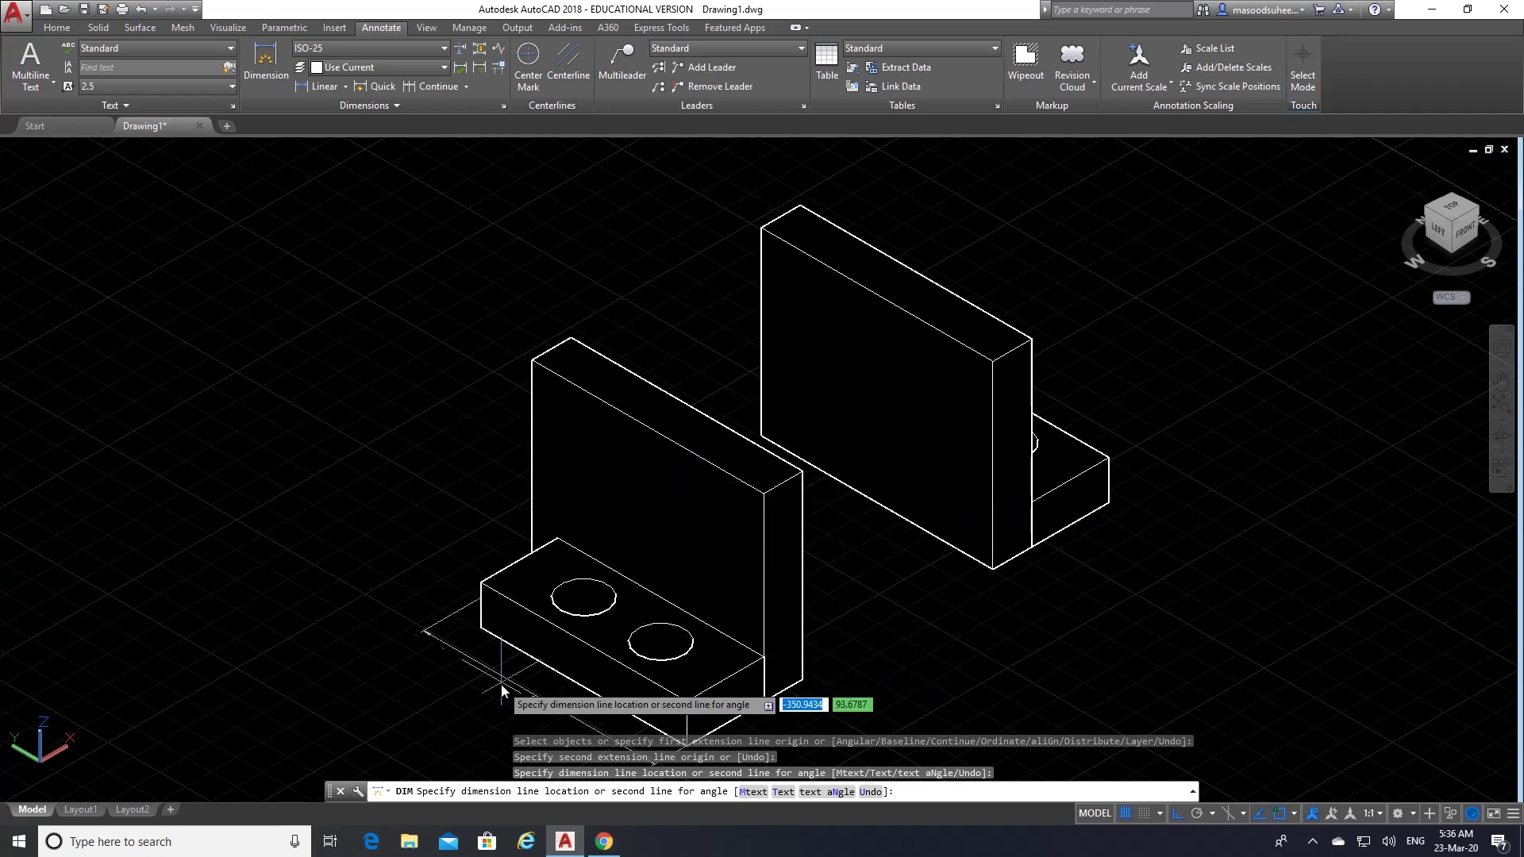
click(477, 683)
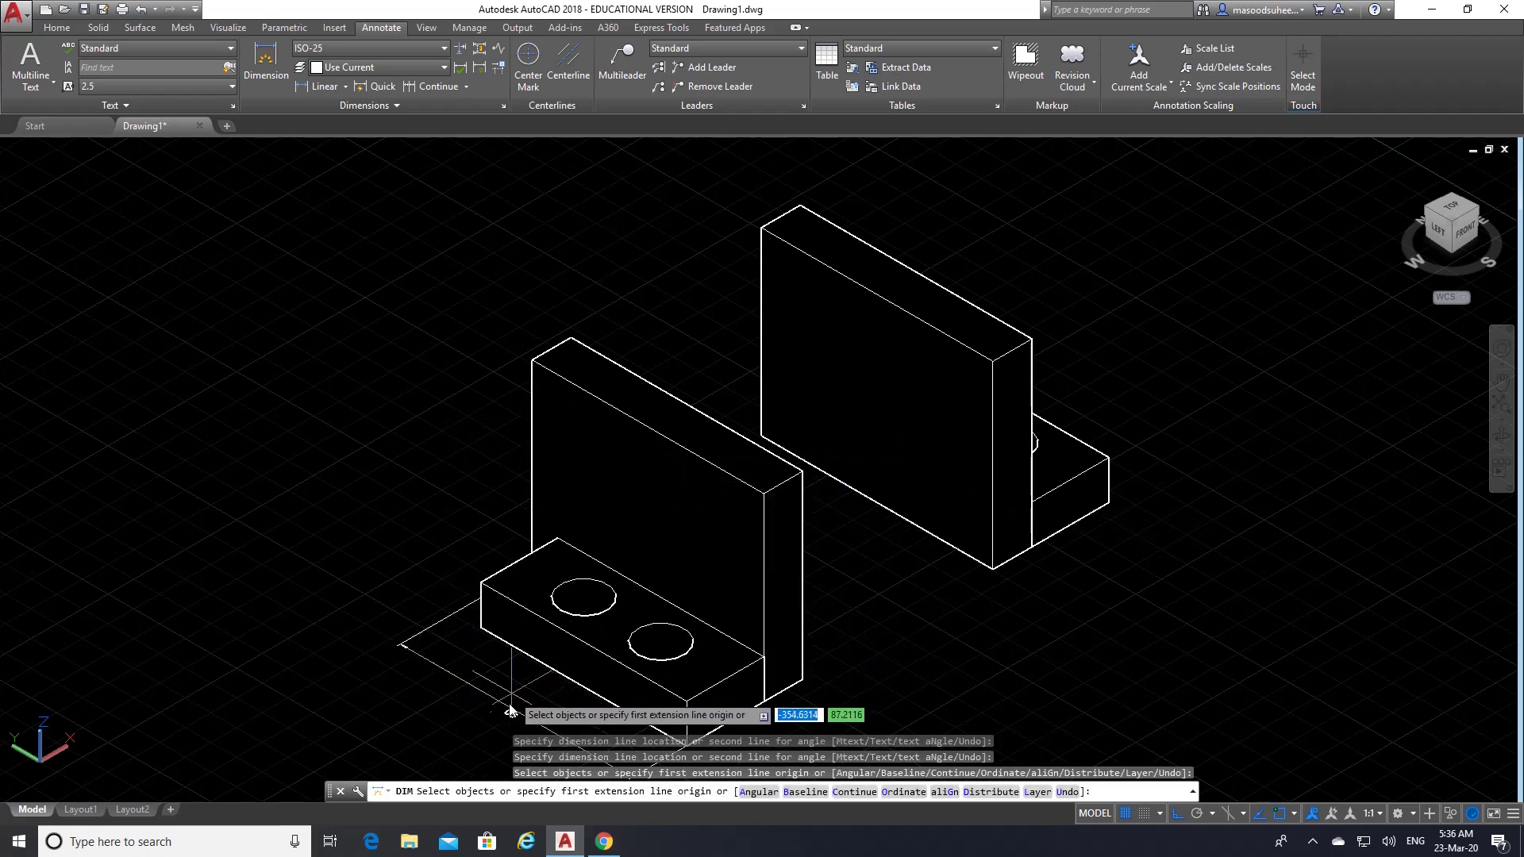
scroll(497, 727, up, 6)
scroll(496, 728, down, 4)
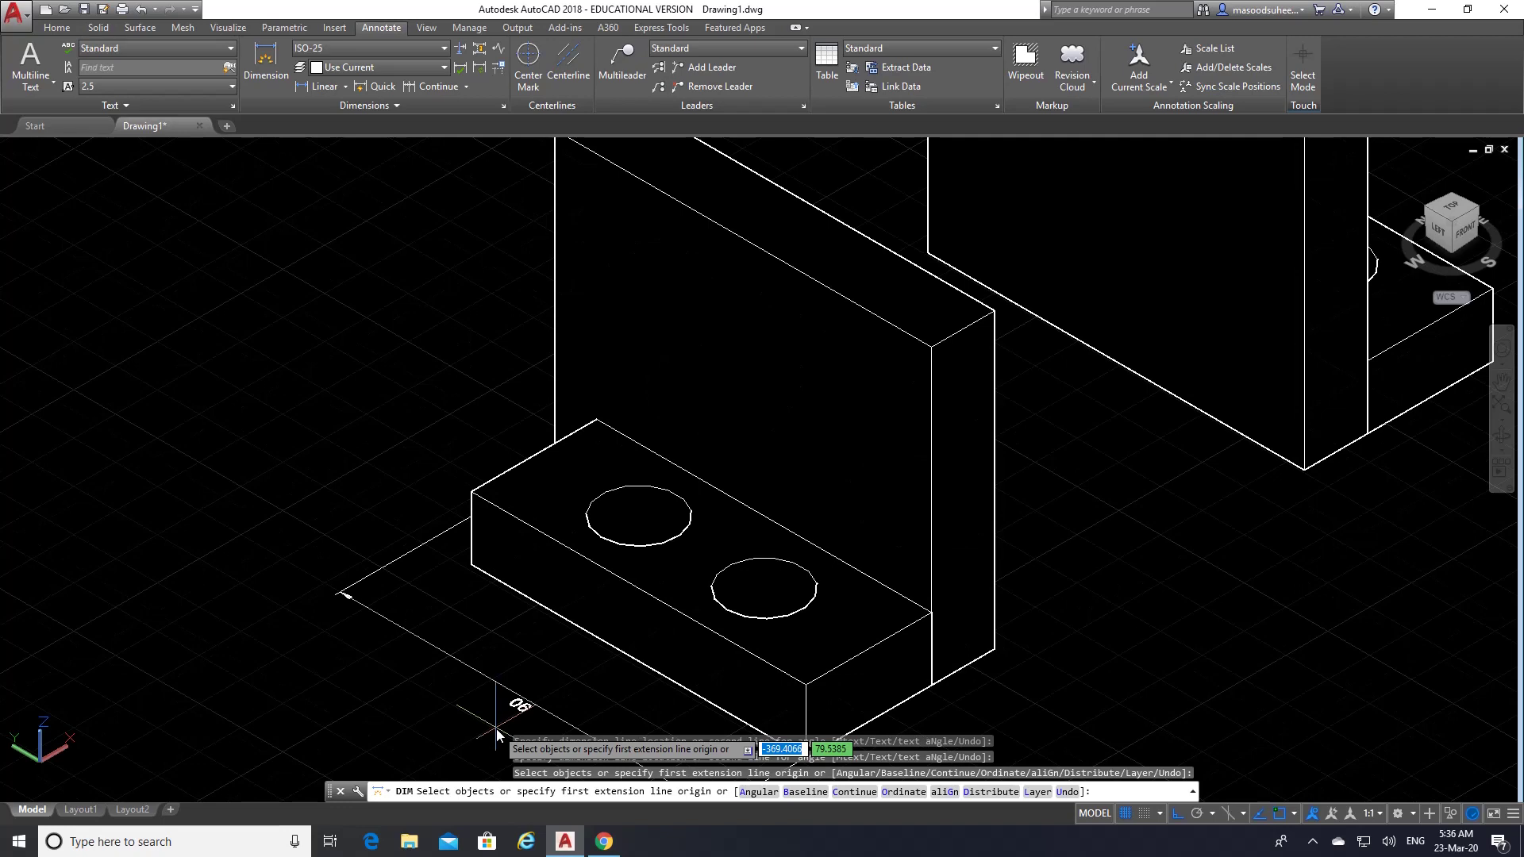
- Erase the wall length dimension in front of the flange
click(64, 30)
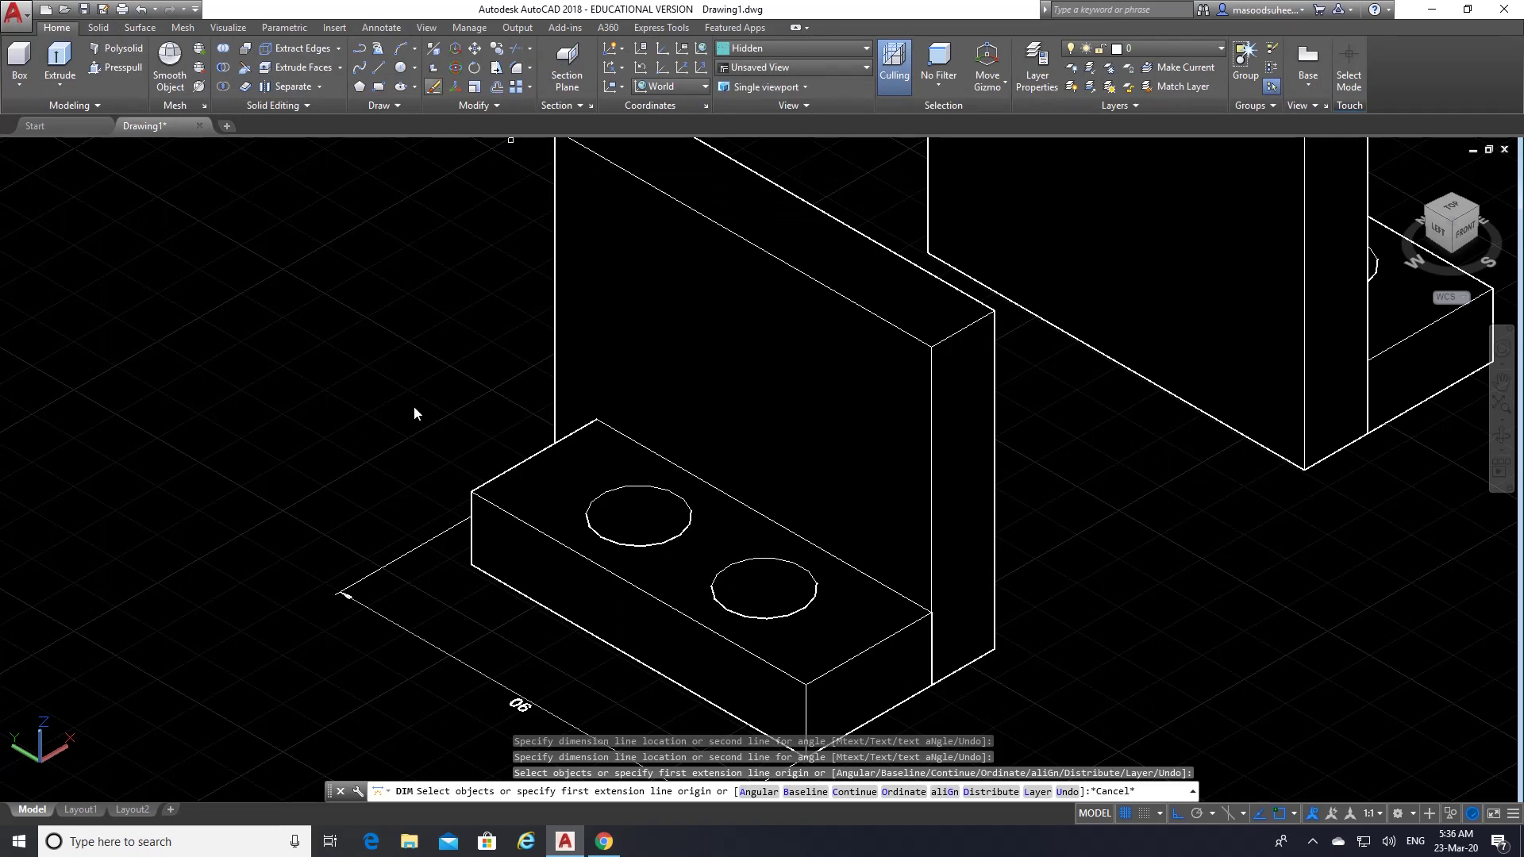
click(418, 661)
click(353, 533)
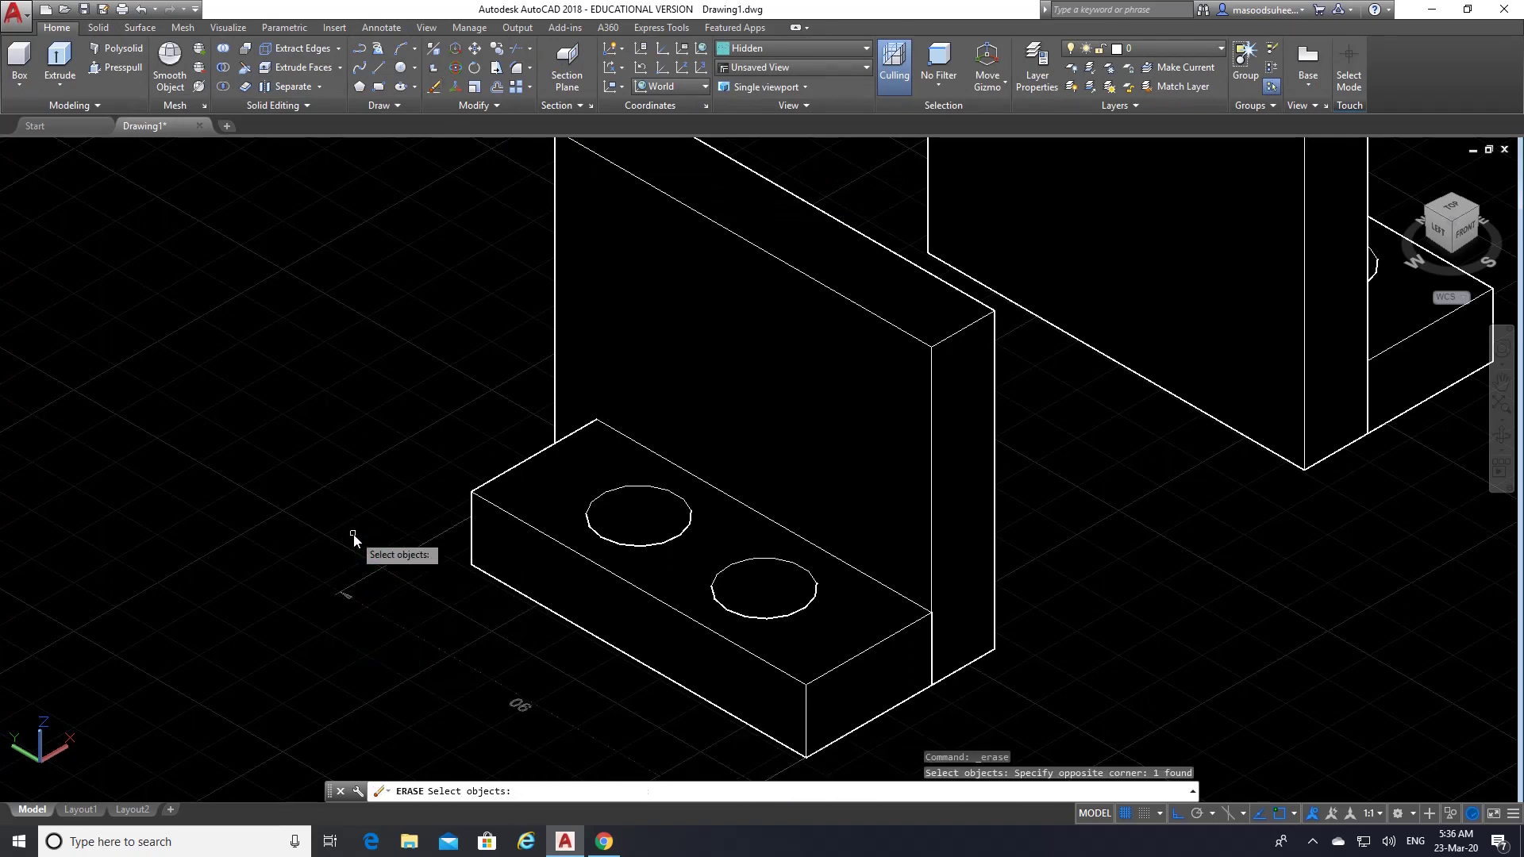
key(Return)
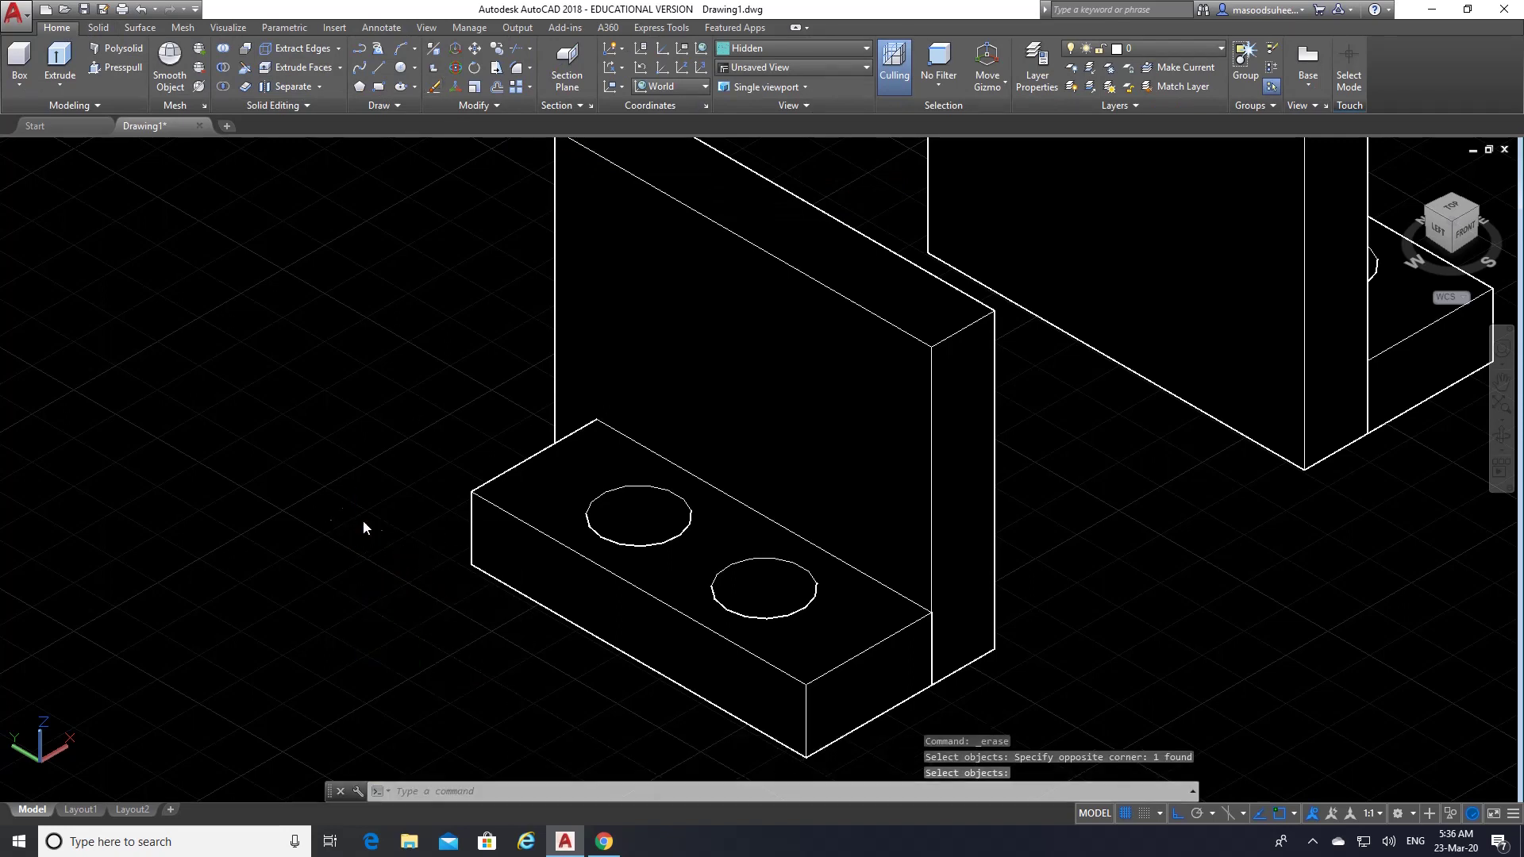
scroll(363, 520, down, 5)
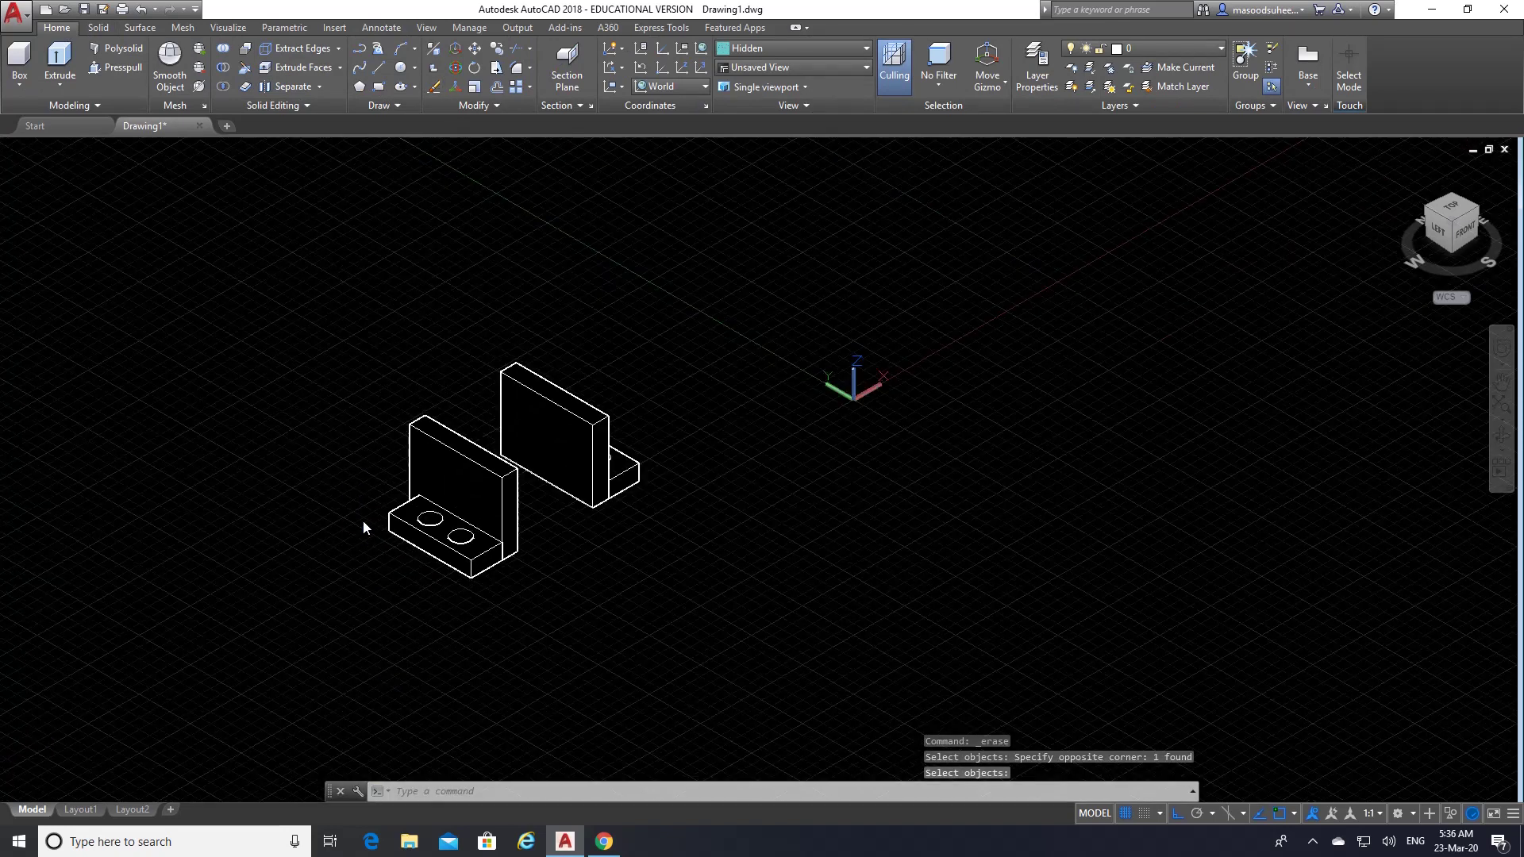
- Erase the two holed flanges attached to the front and rear walls
click(433, 89)
click(630, 467)
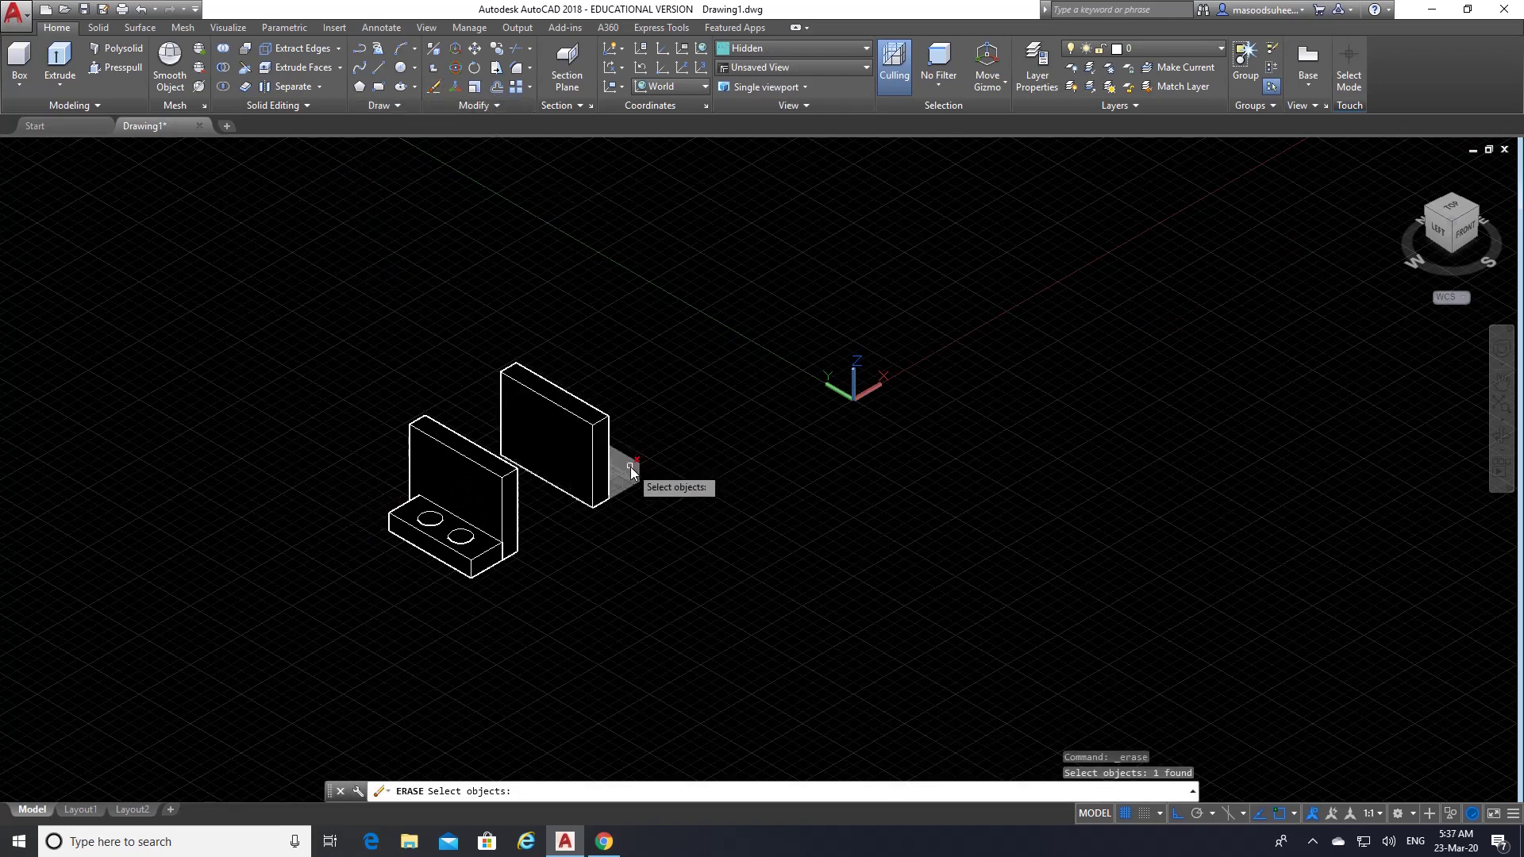
click(482, 562)
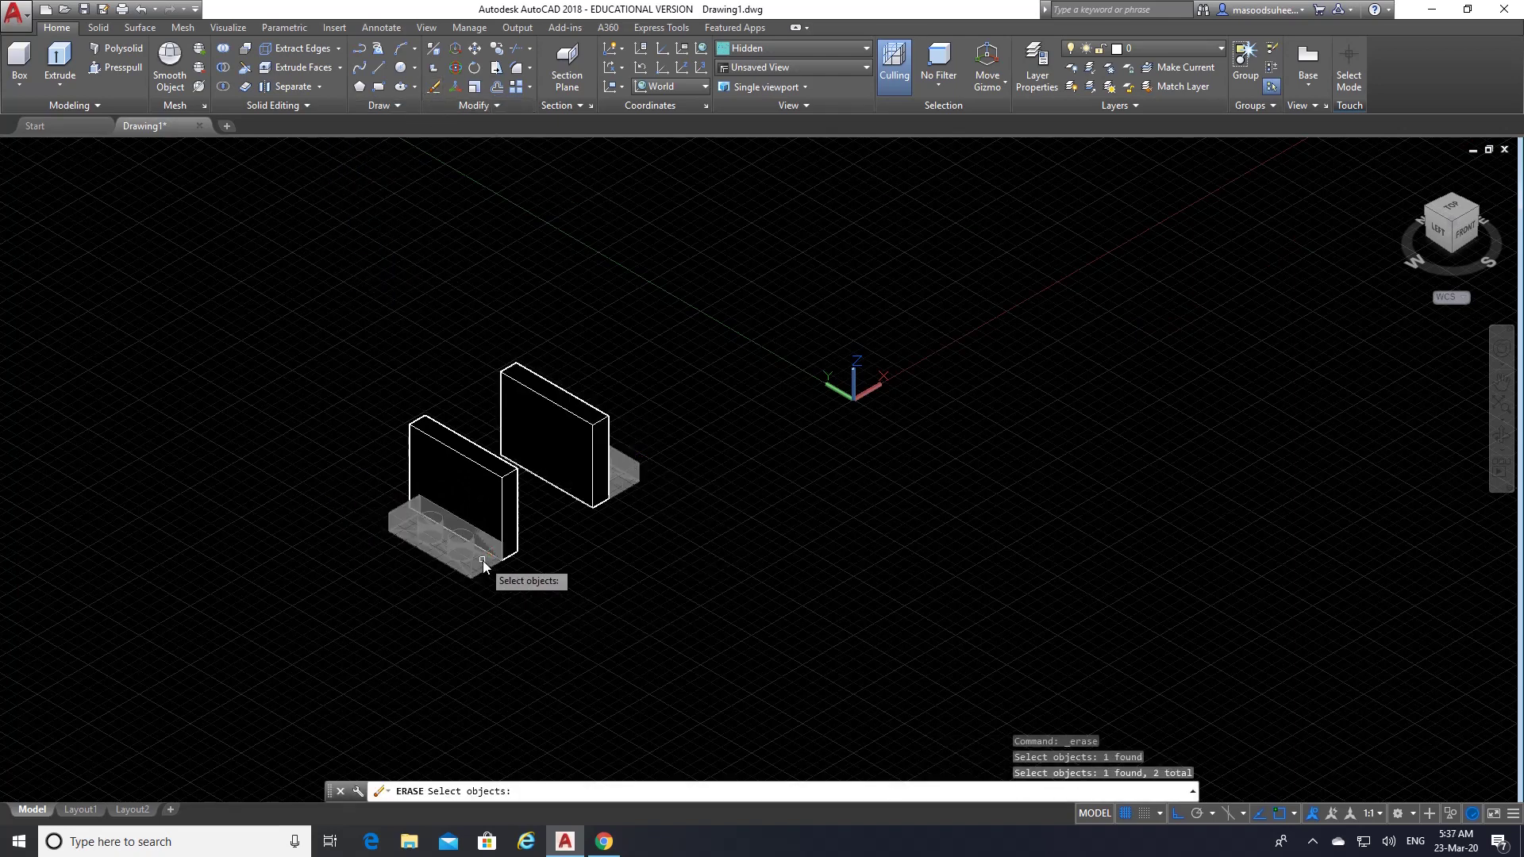
key(Return)
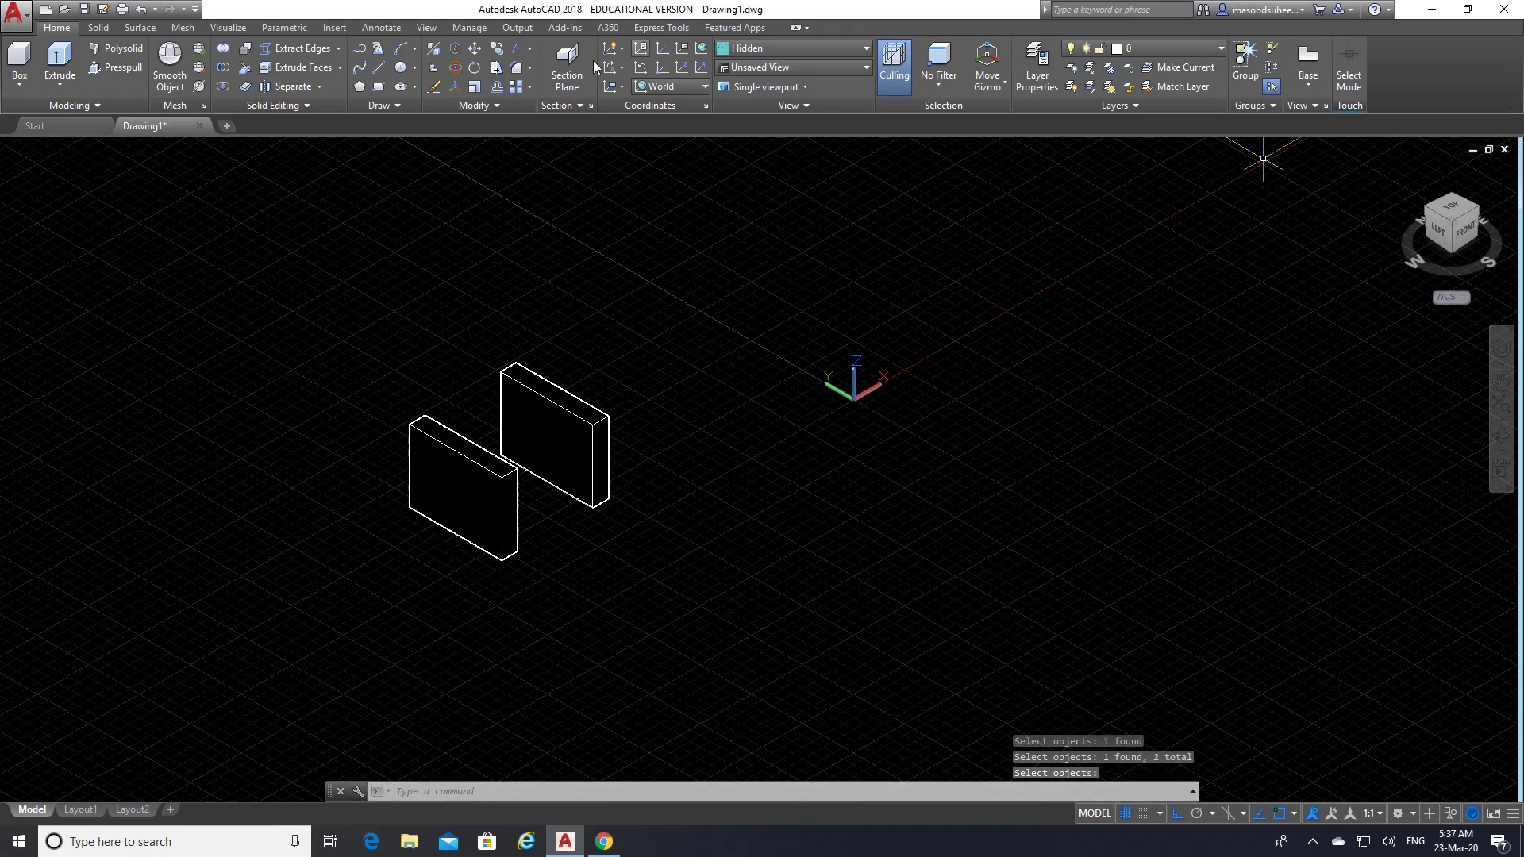
- Check the flange dimensions in the Exercise 14 PDF and draw a closed 90 by 30 rectangle from lines beside the walls in AutoCAD
click(602, 842)
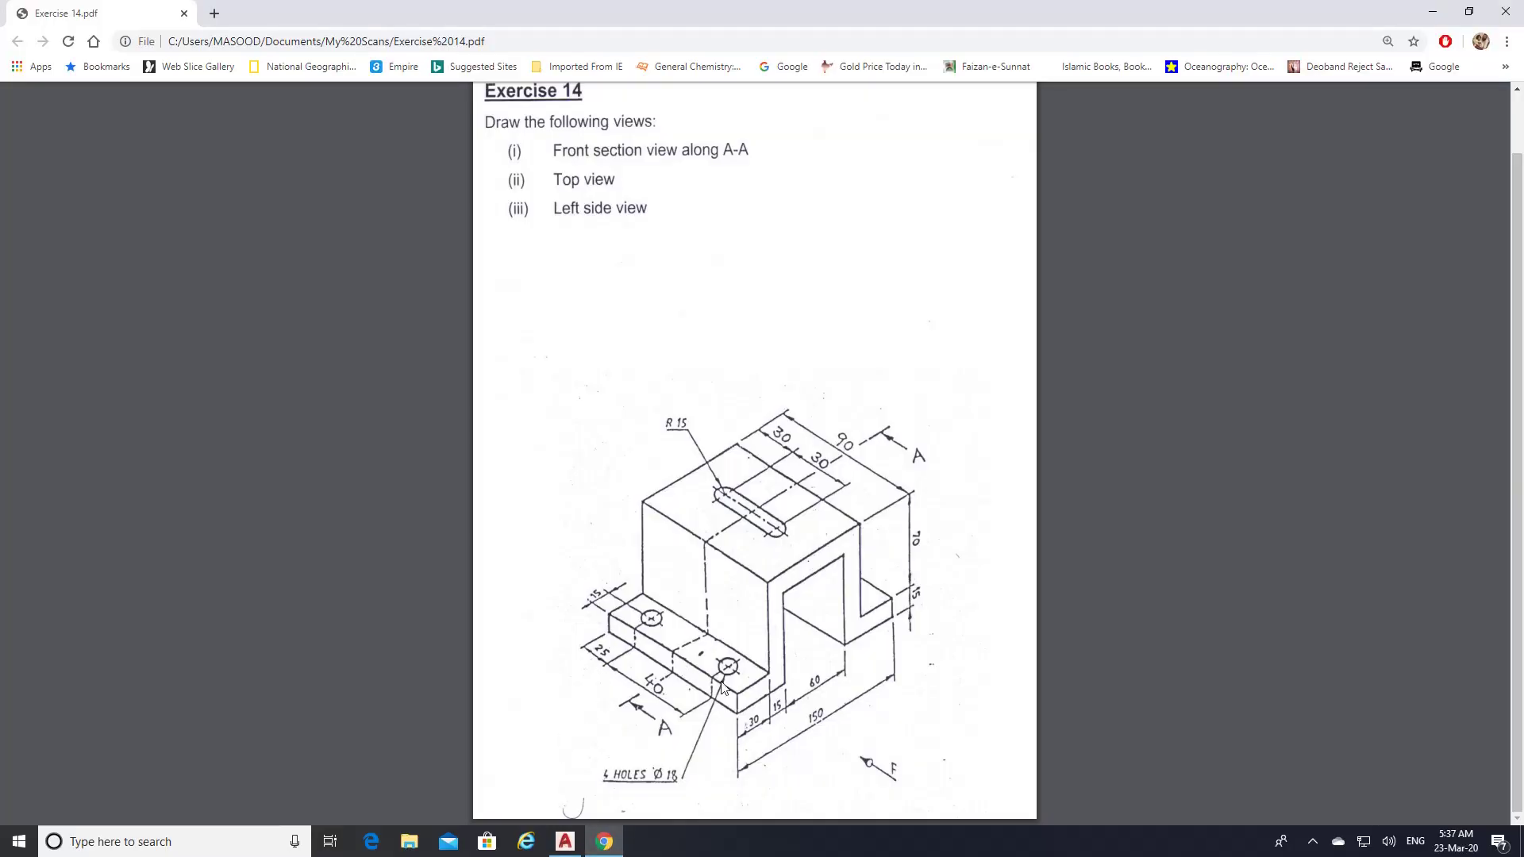
click(1437, 18)
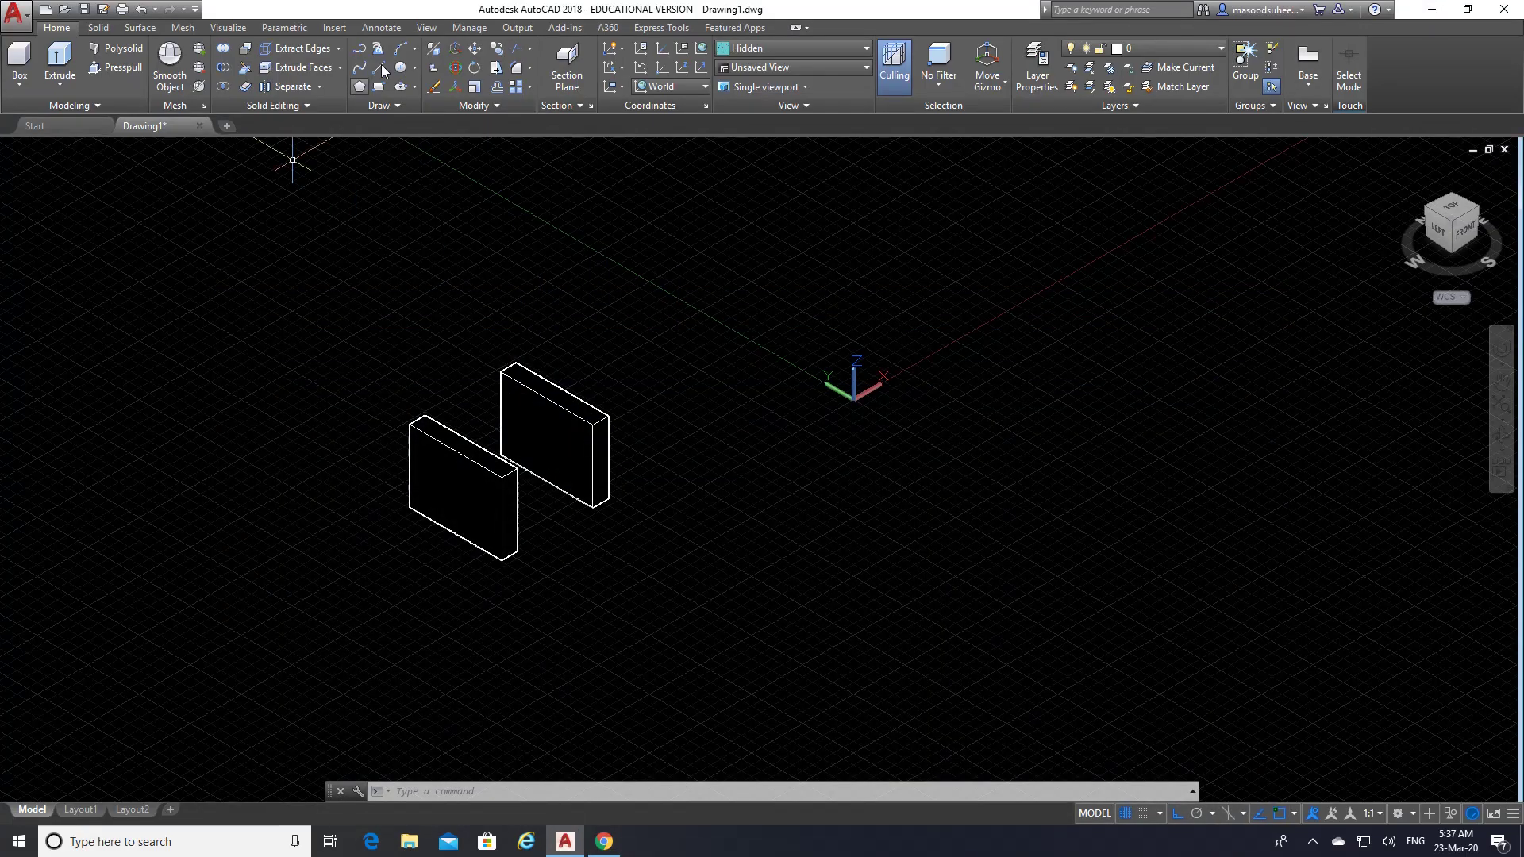
click(379, 68)
click(77, 425)
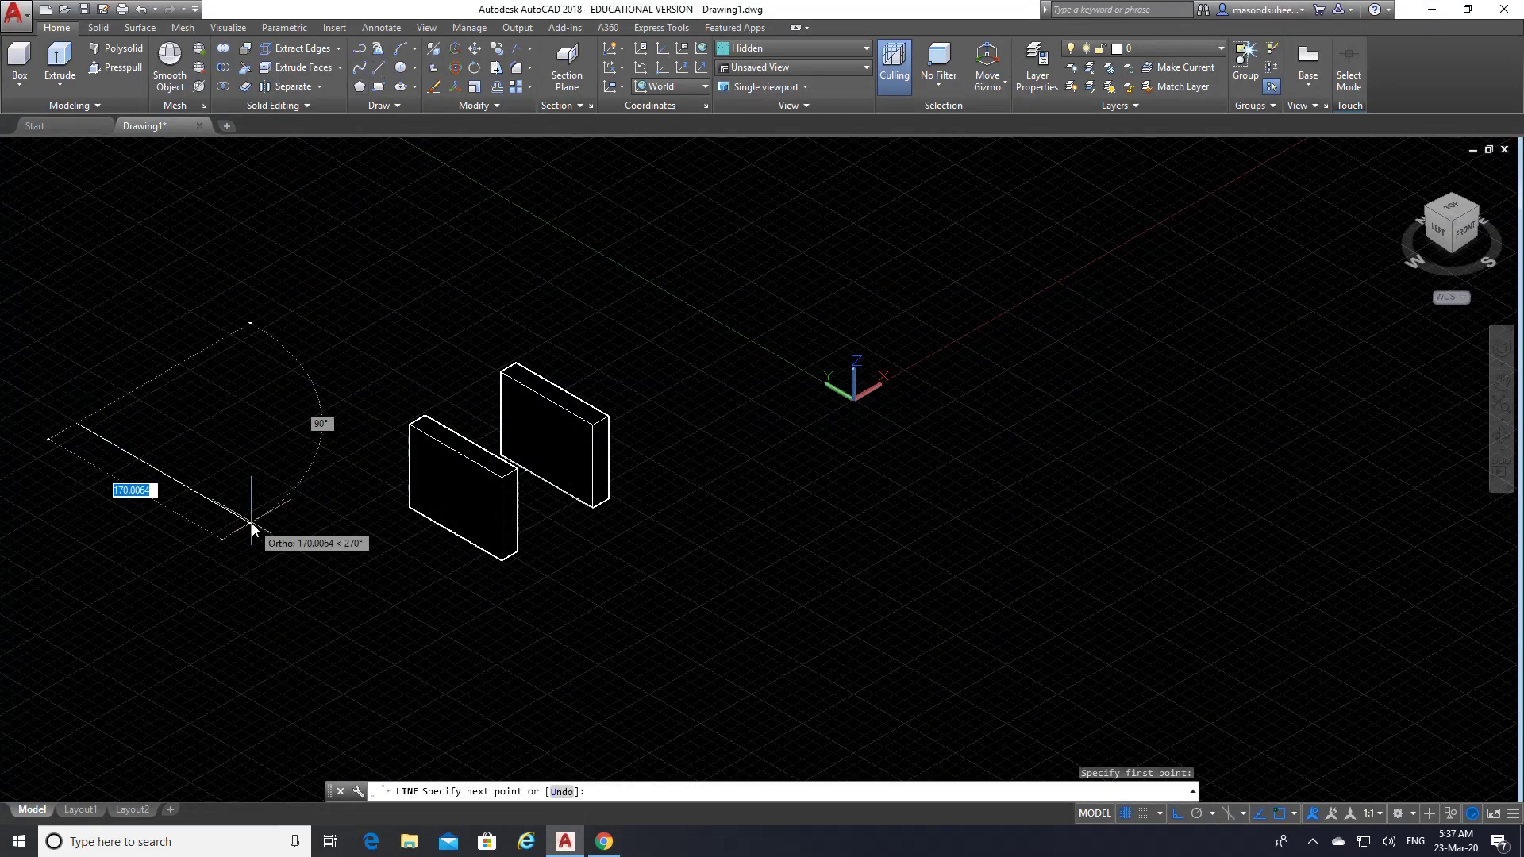
key(BackSpace)
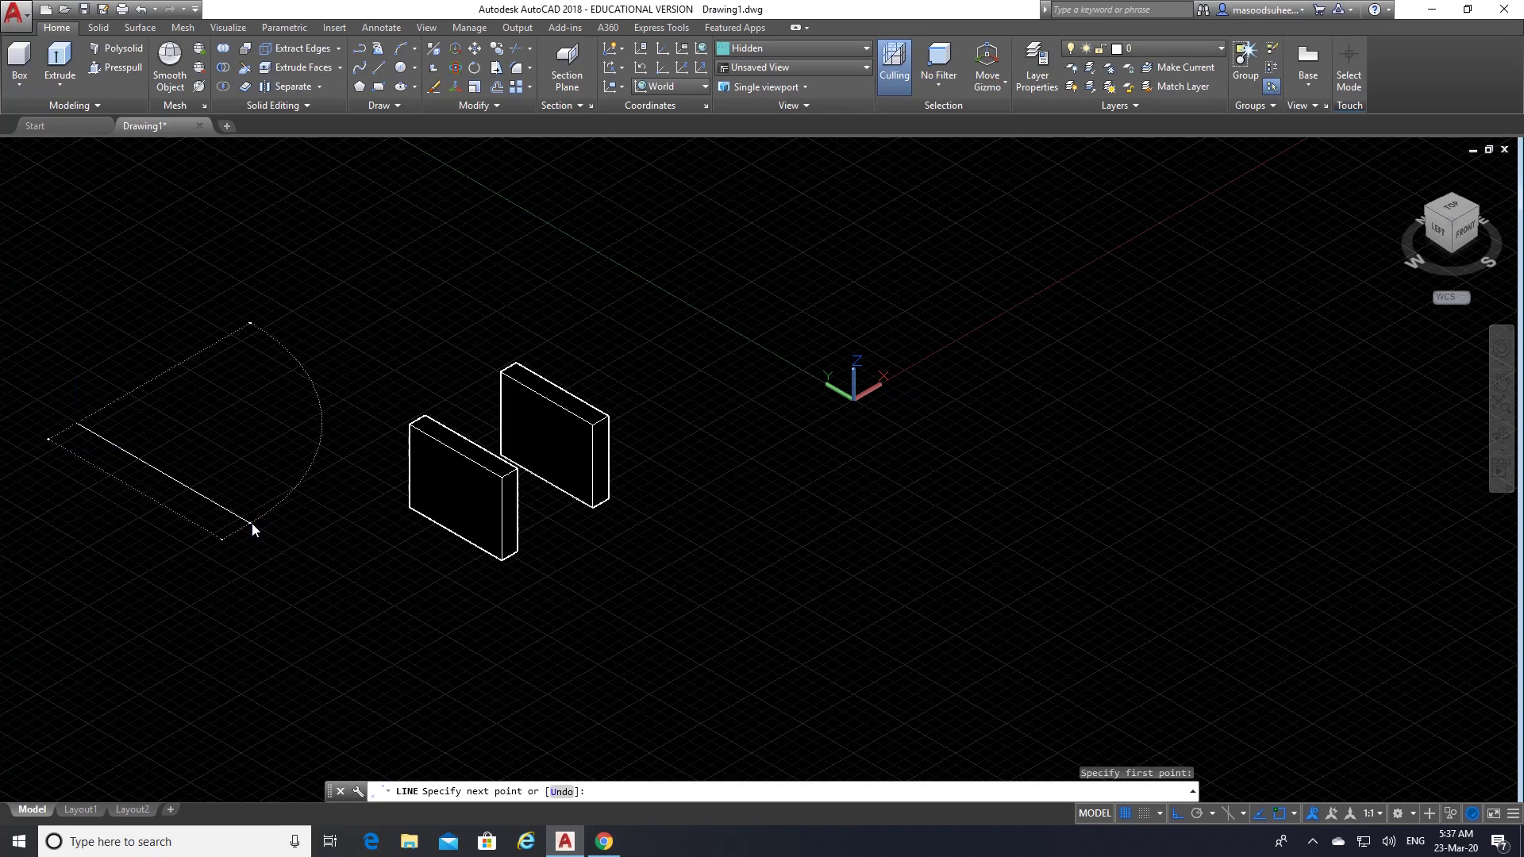
text(90)
key(Return)
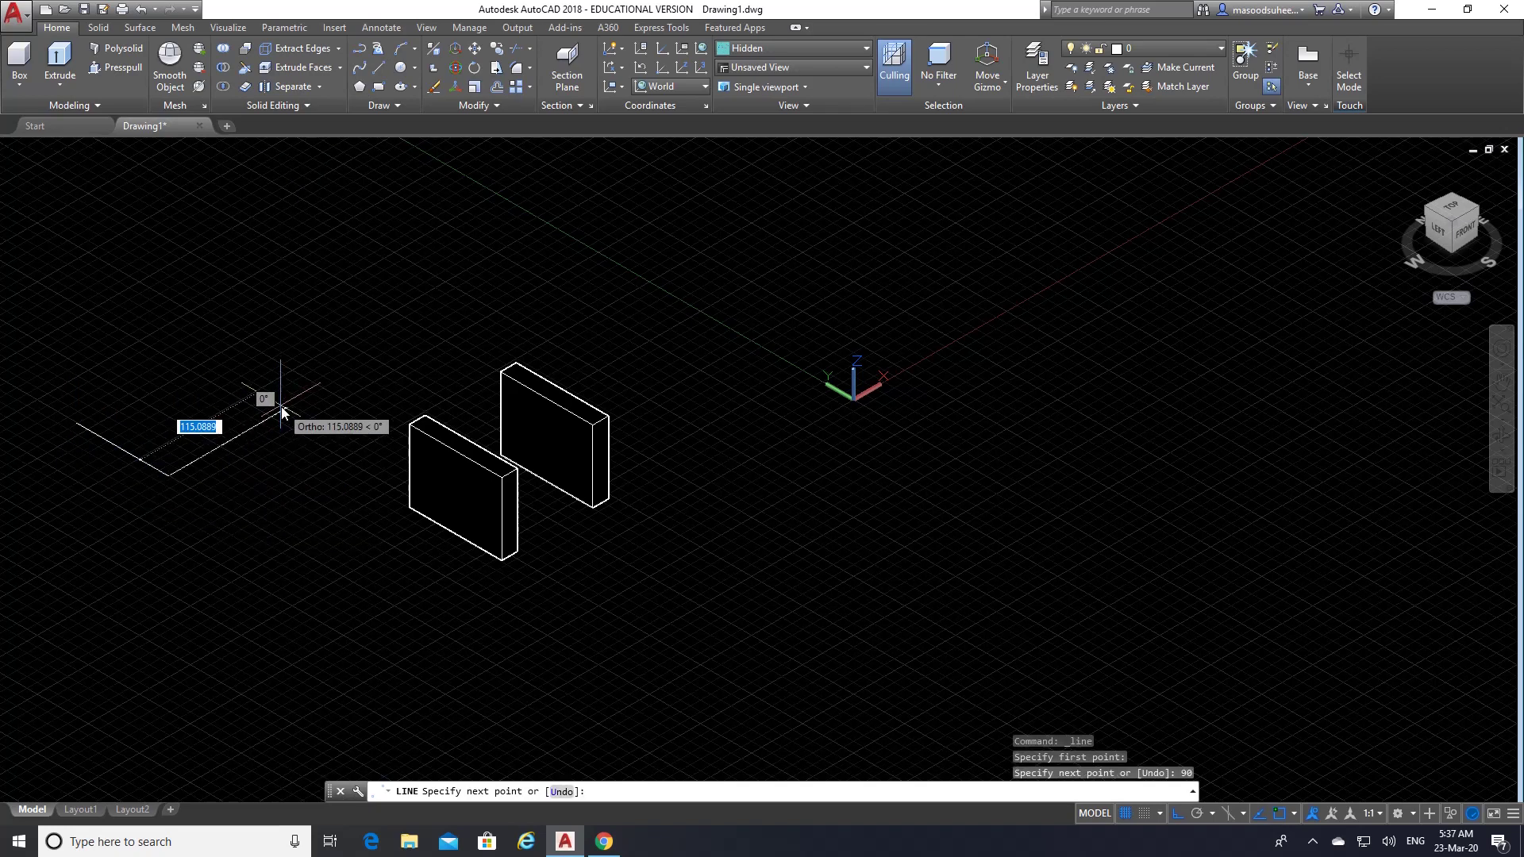
text(30)
key(Return)
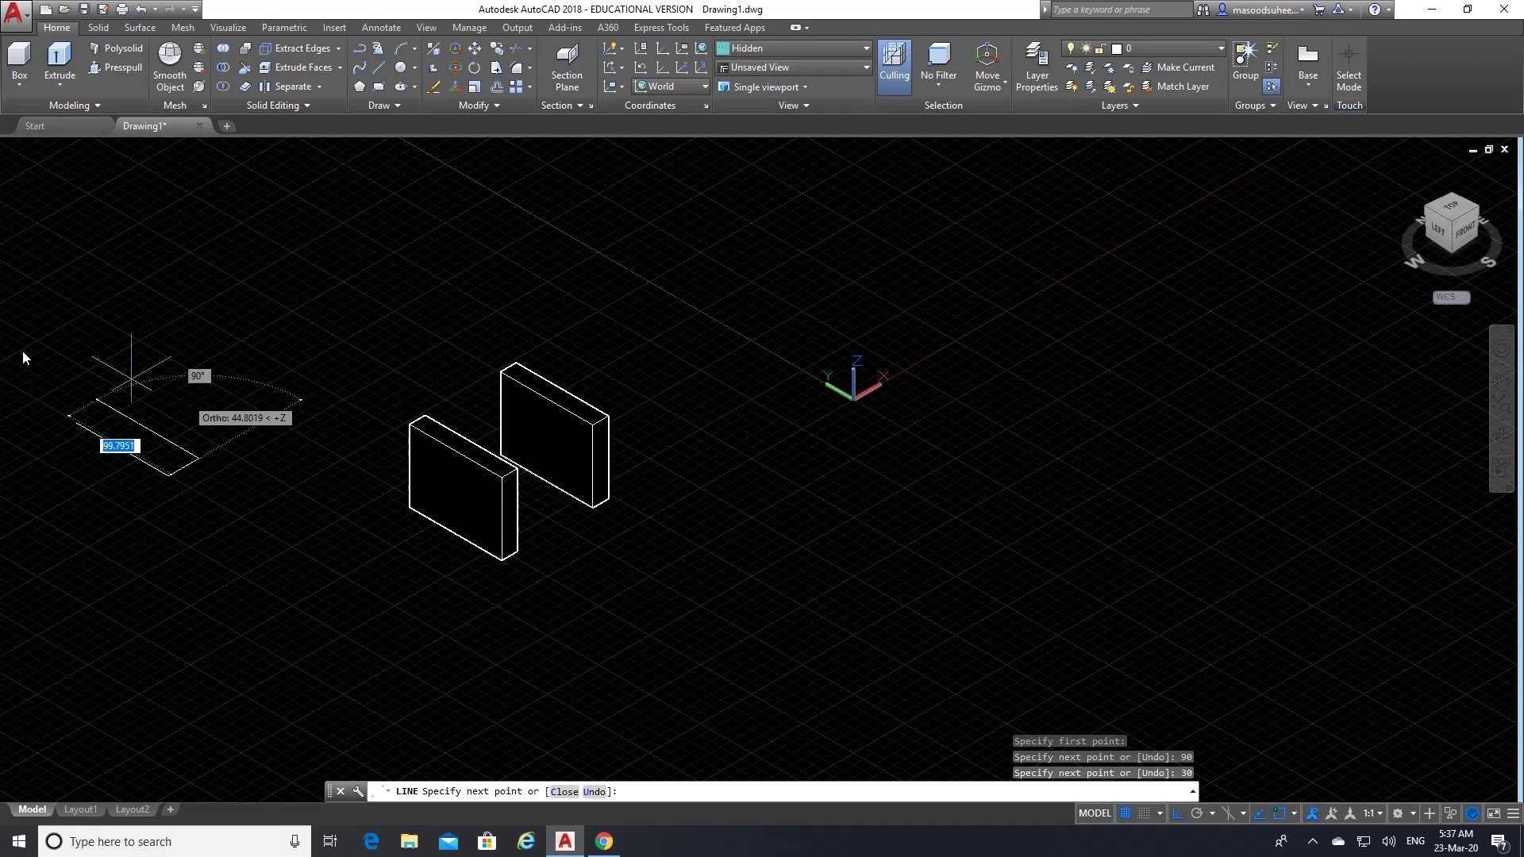
text(90)
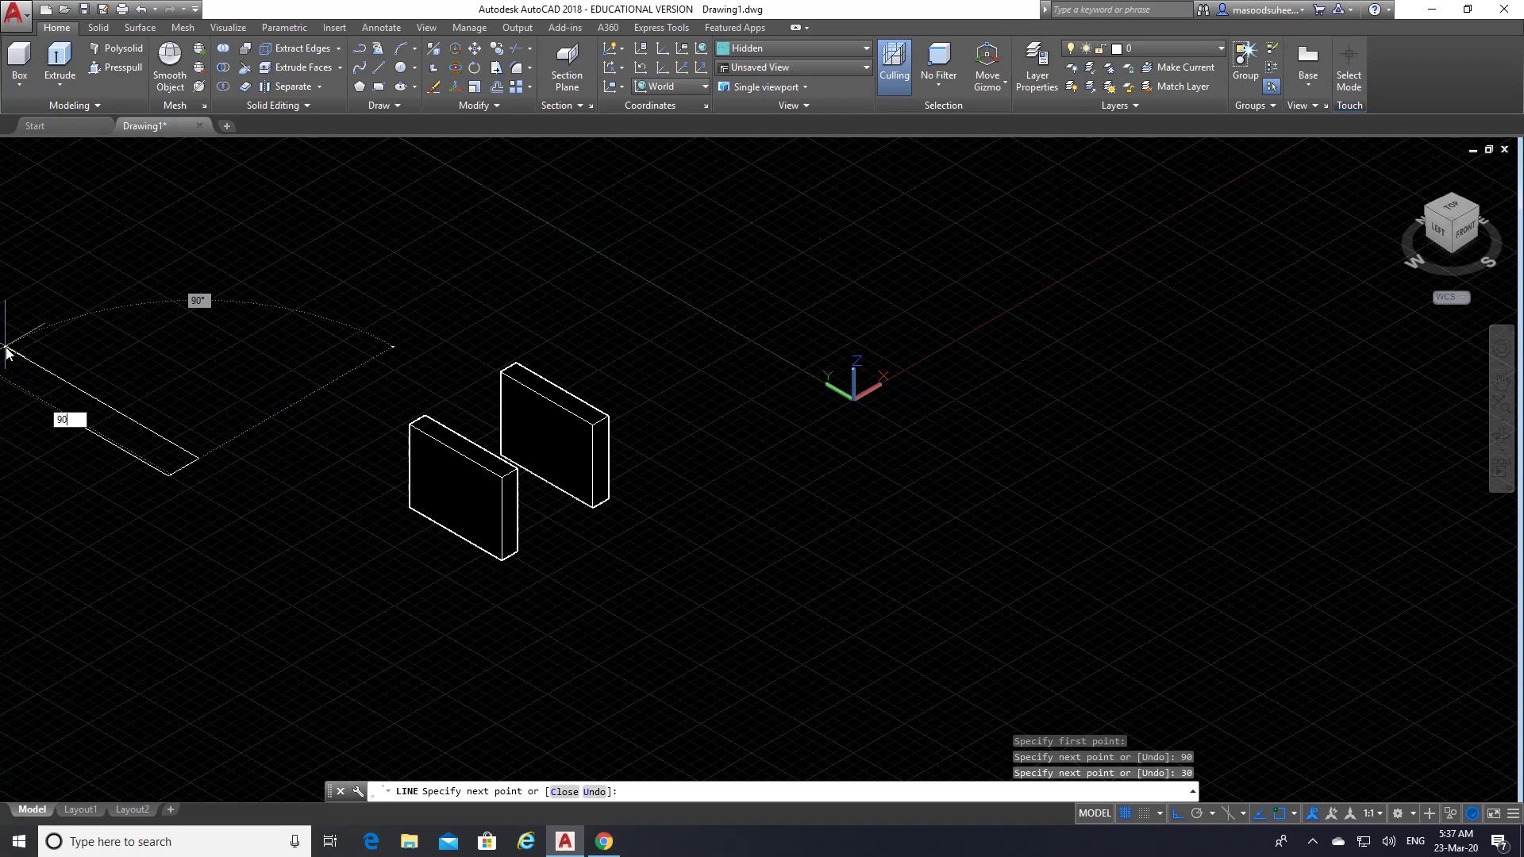
key(Return)
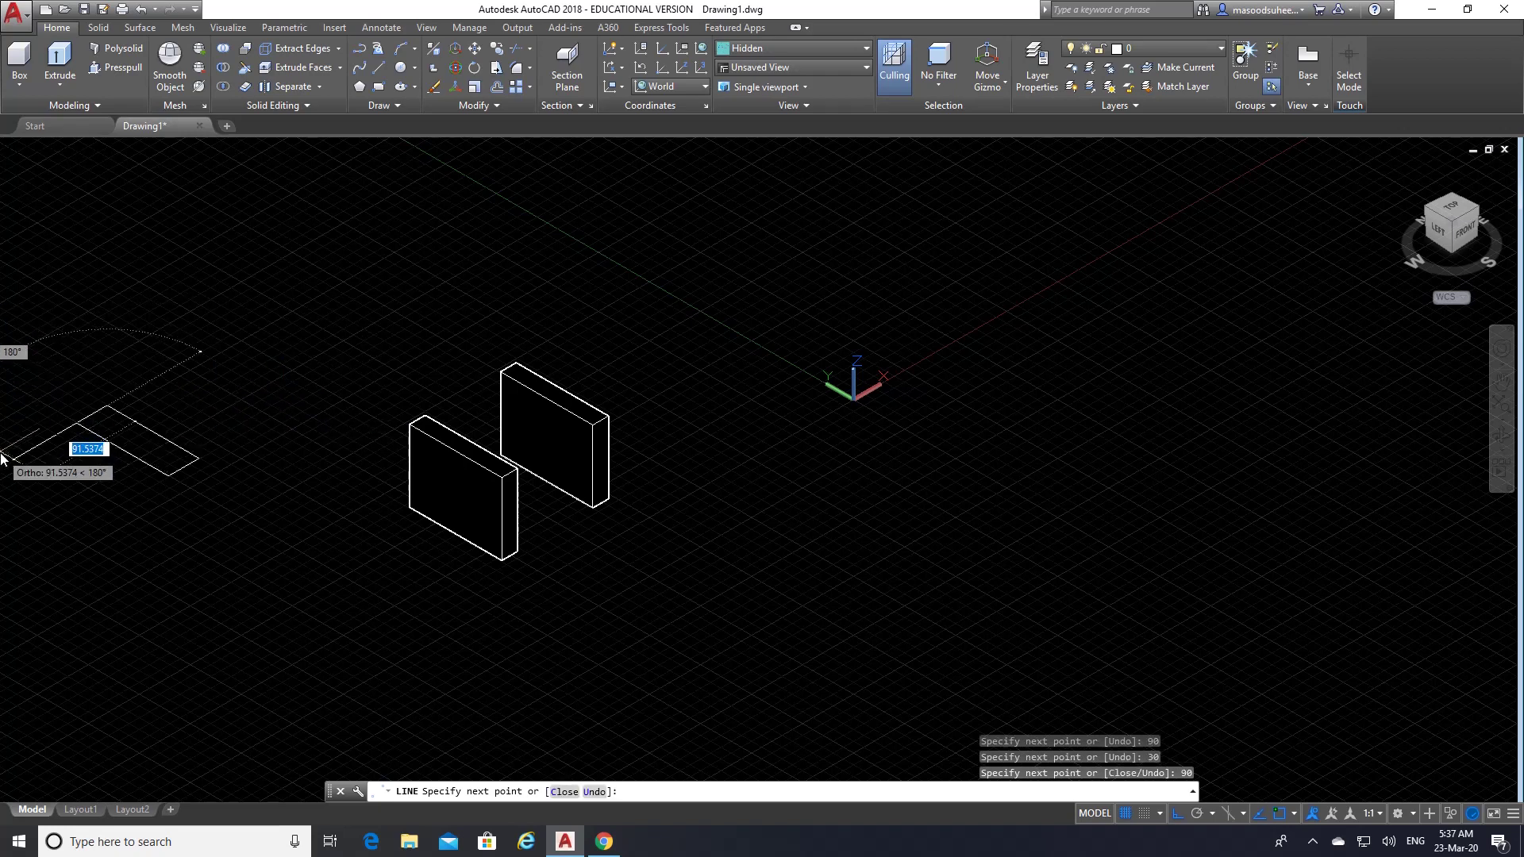
text(c)
key(Return)
scroll(51, 403, up, 6)
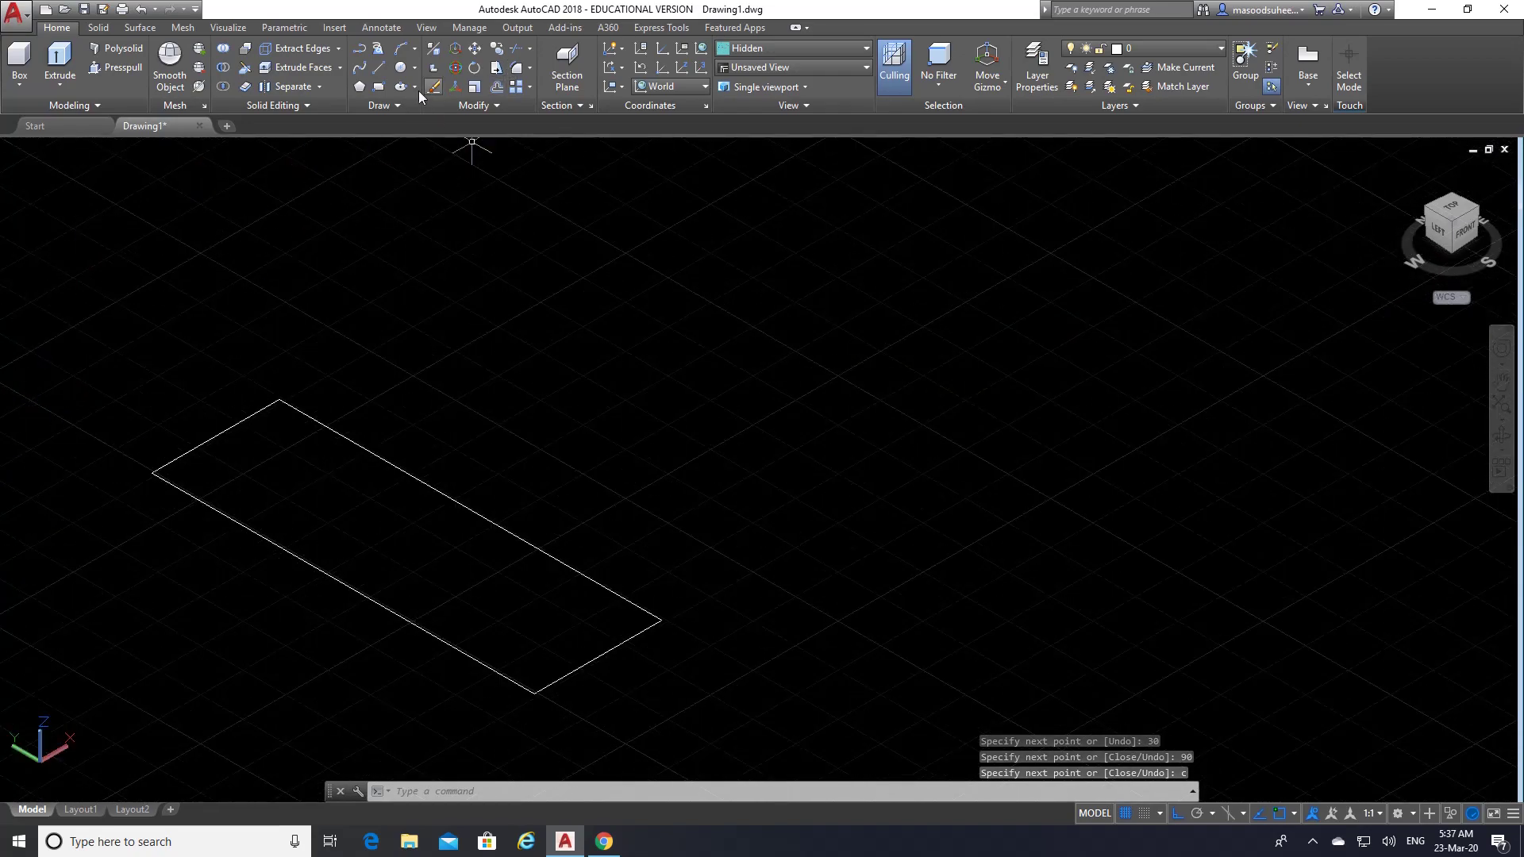
- Offset the rectangle's long front edge 15 inward to form the hole centreline
click(495, 89)
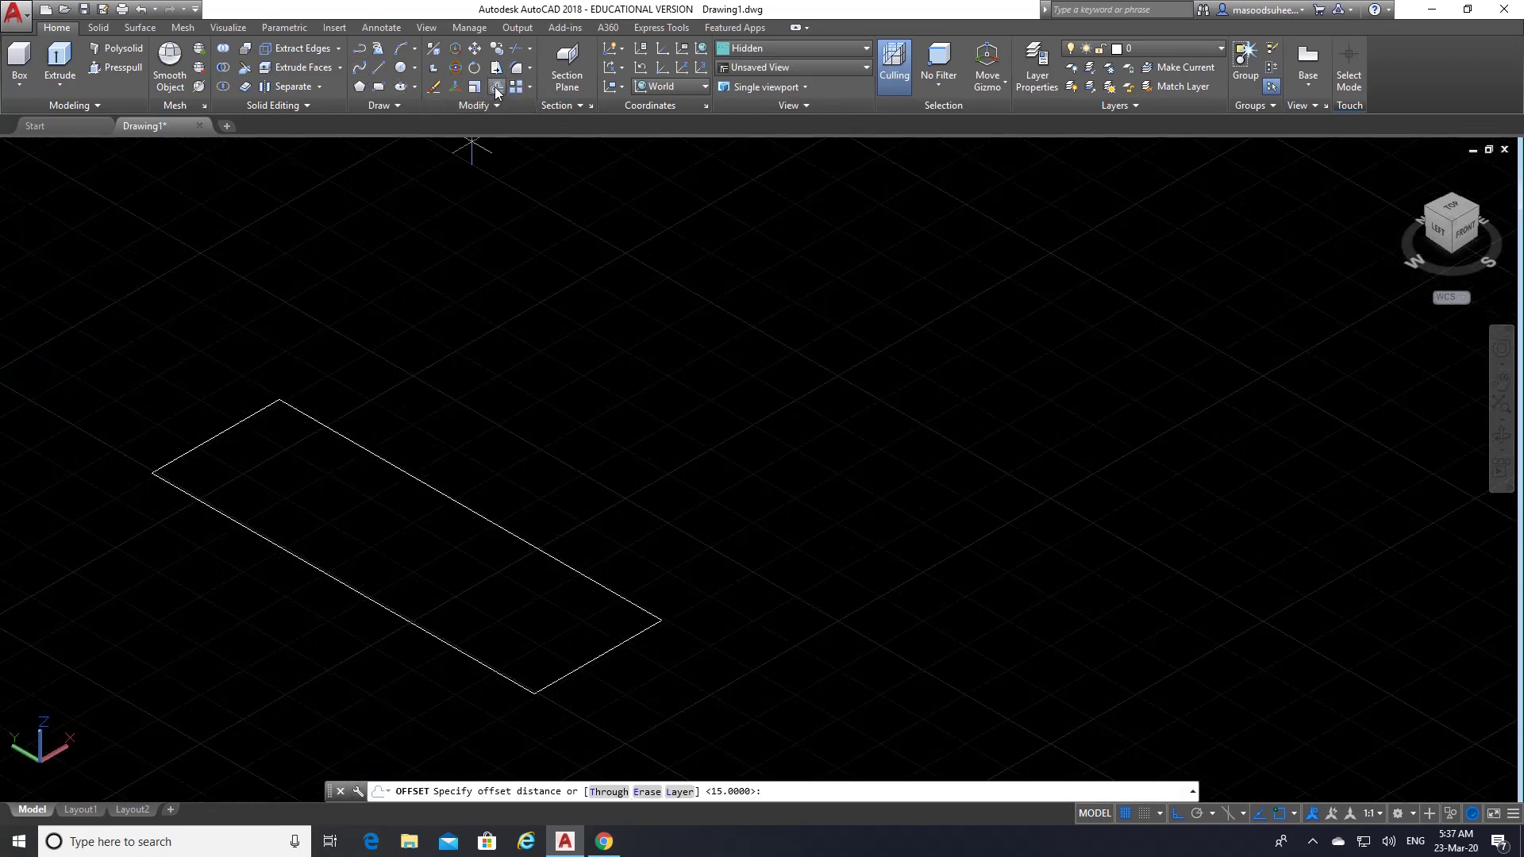
text(15)
key(Return)
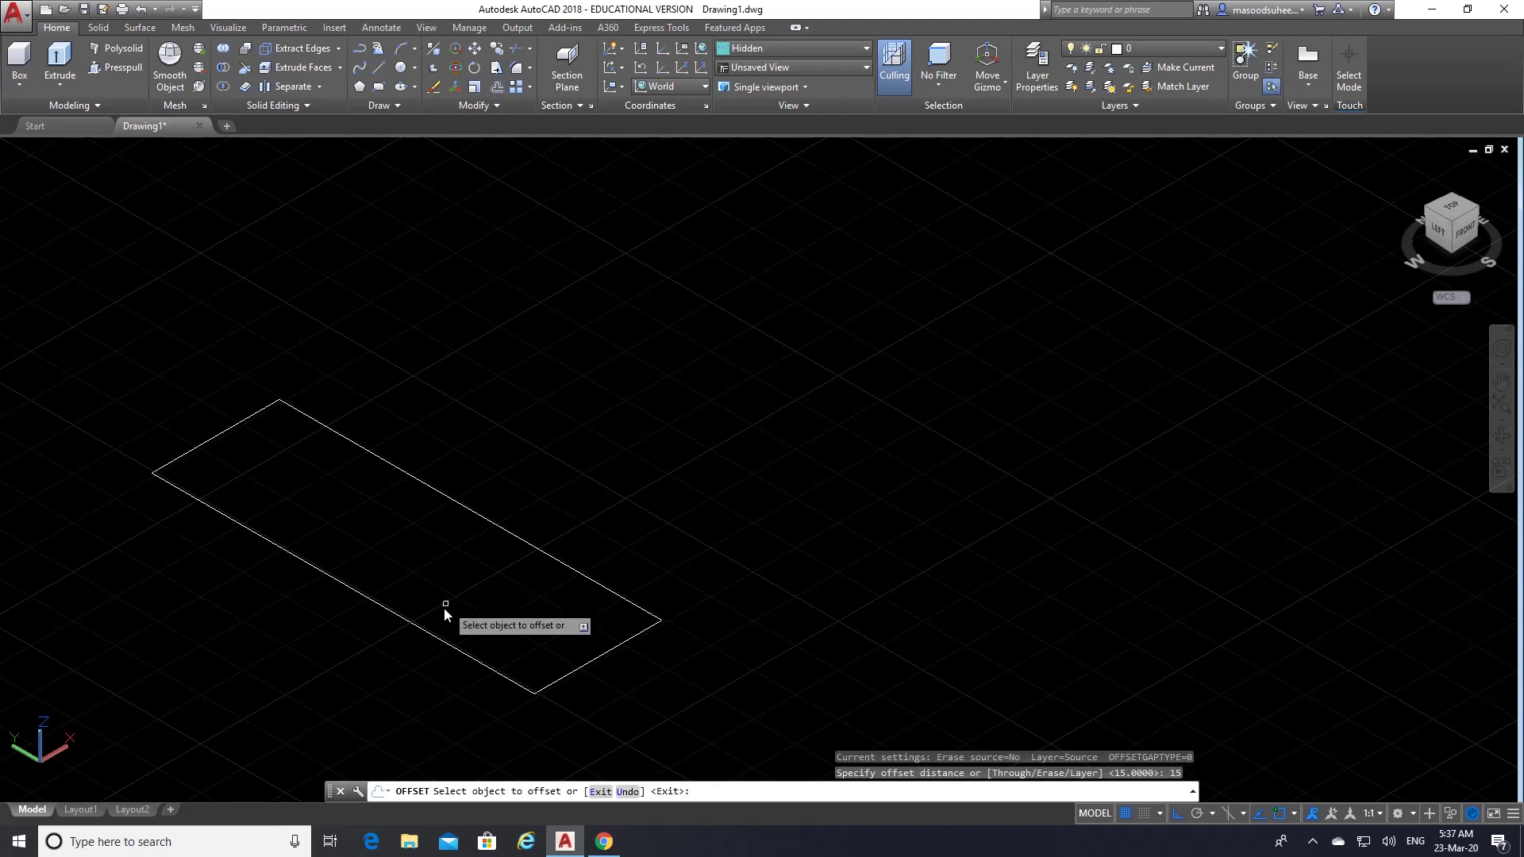
click(415, 624)
click(455, 594)
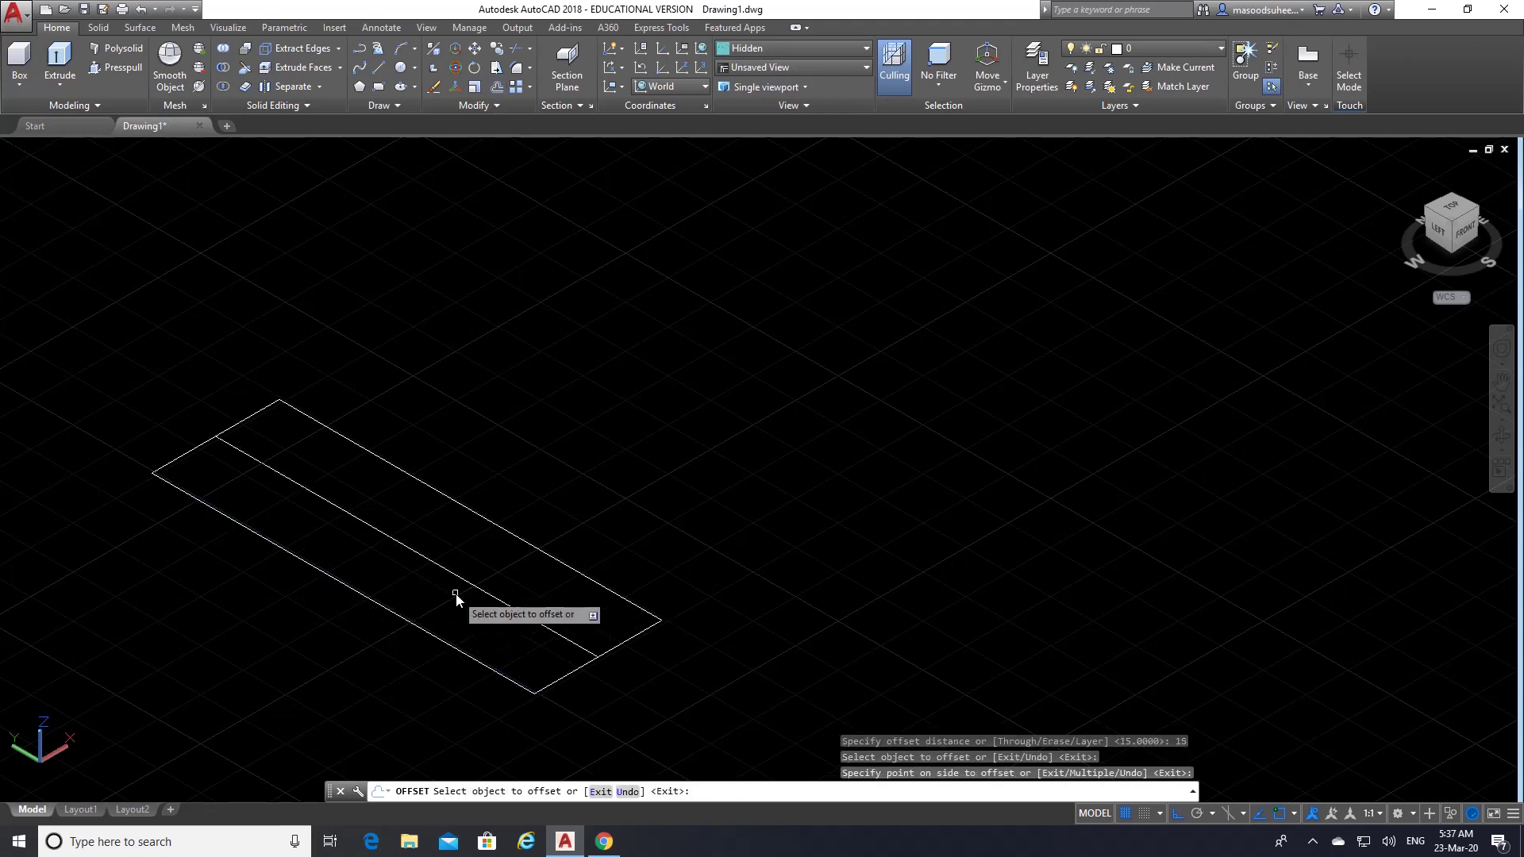
key(Return)
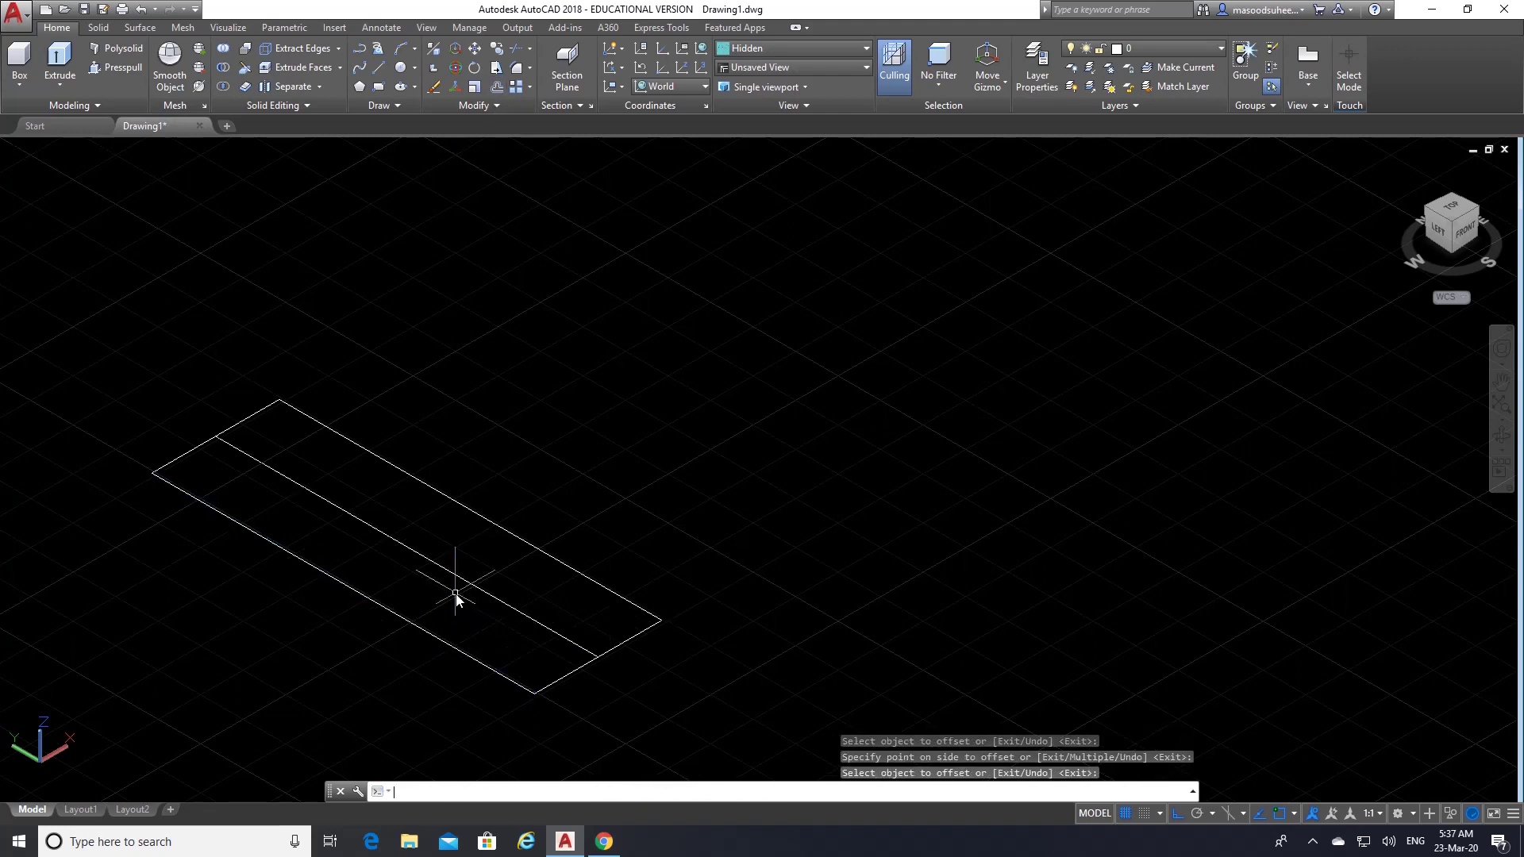
- Offset both short edges of the rectangle 25 inward to locate the hole centres
click(498, 85)
text(25)
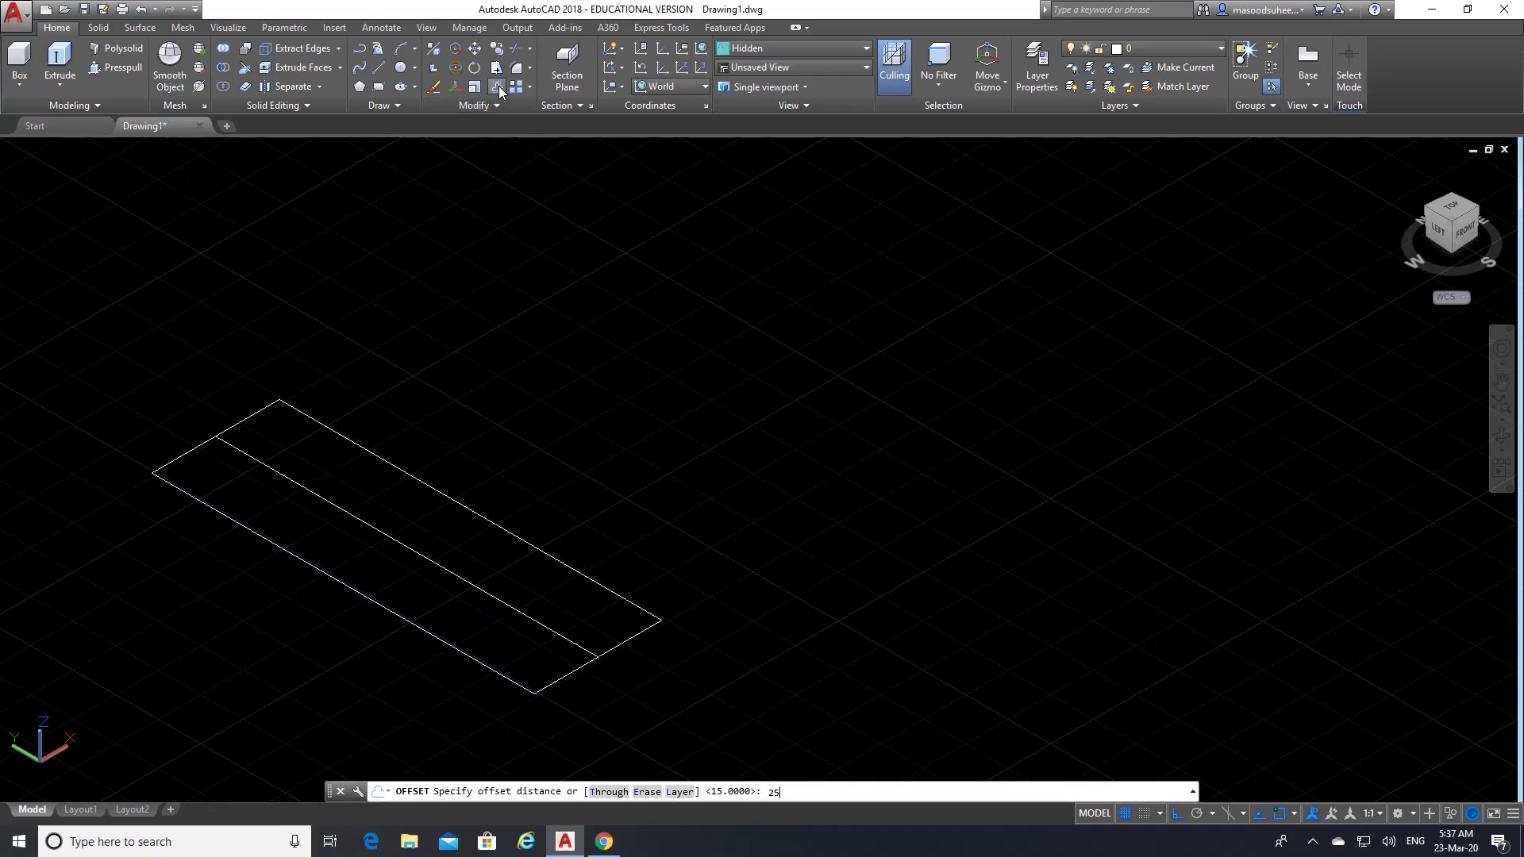
key(Return)
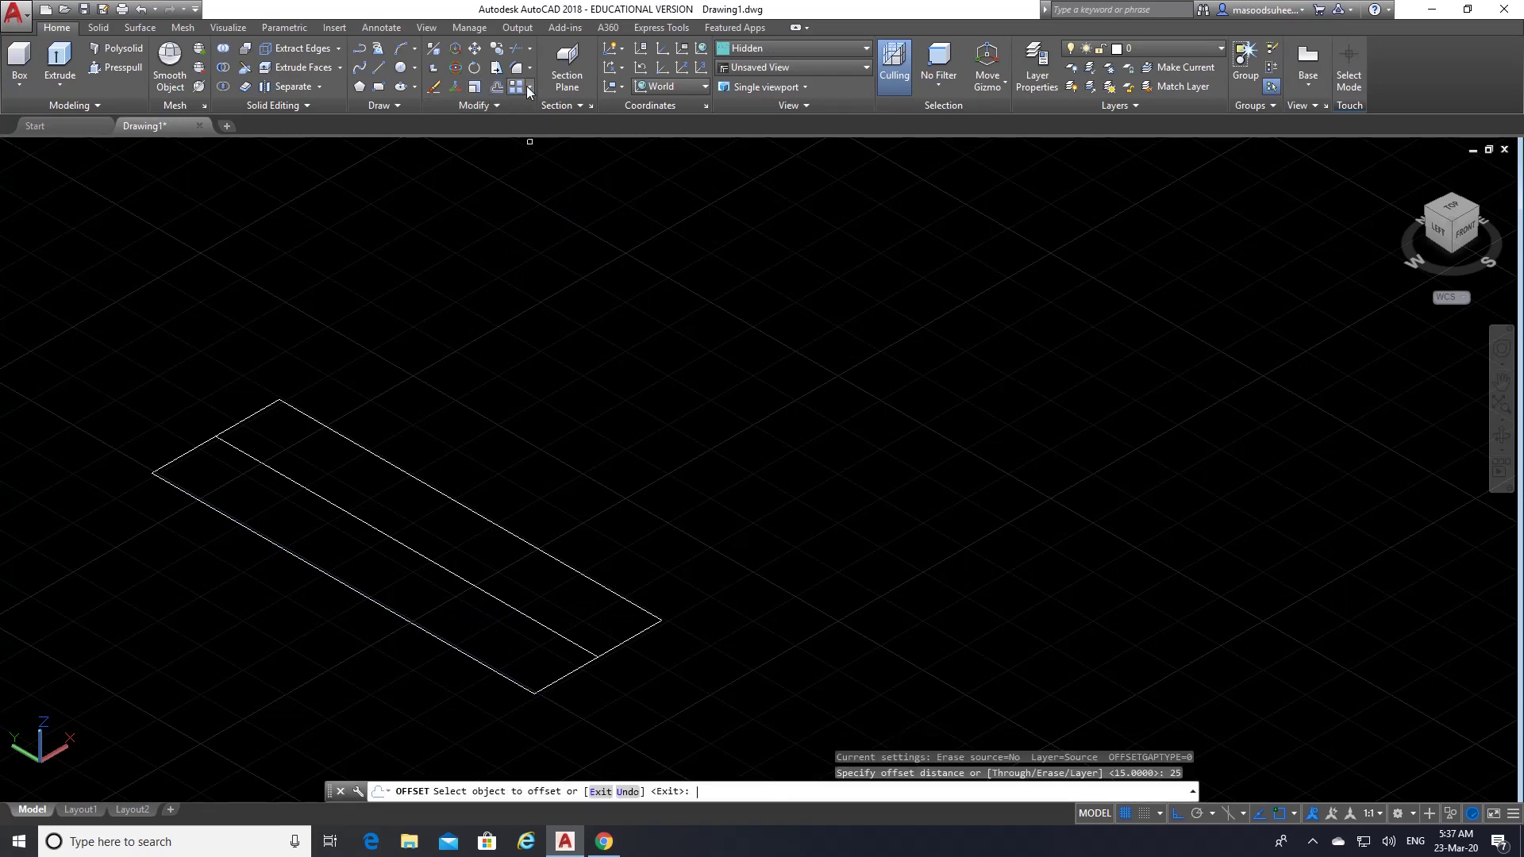
click(615, 652)
click(548, 604)
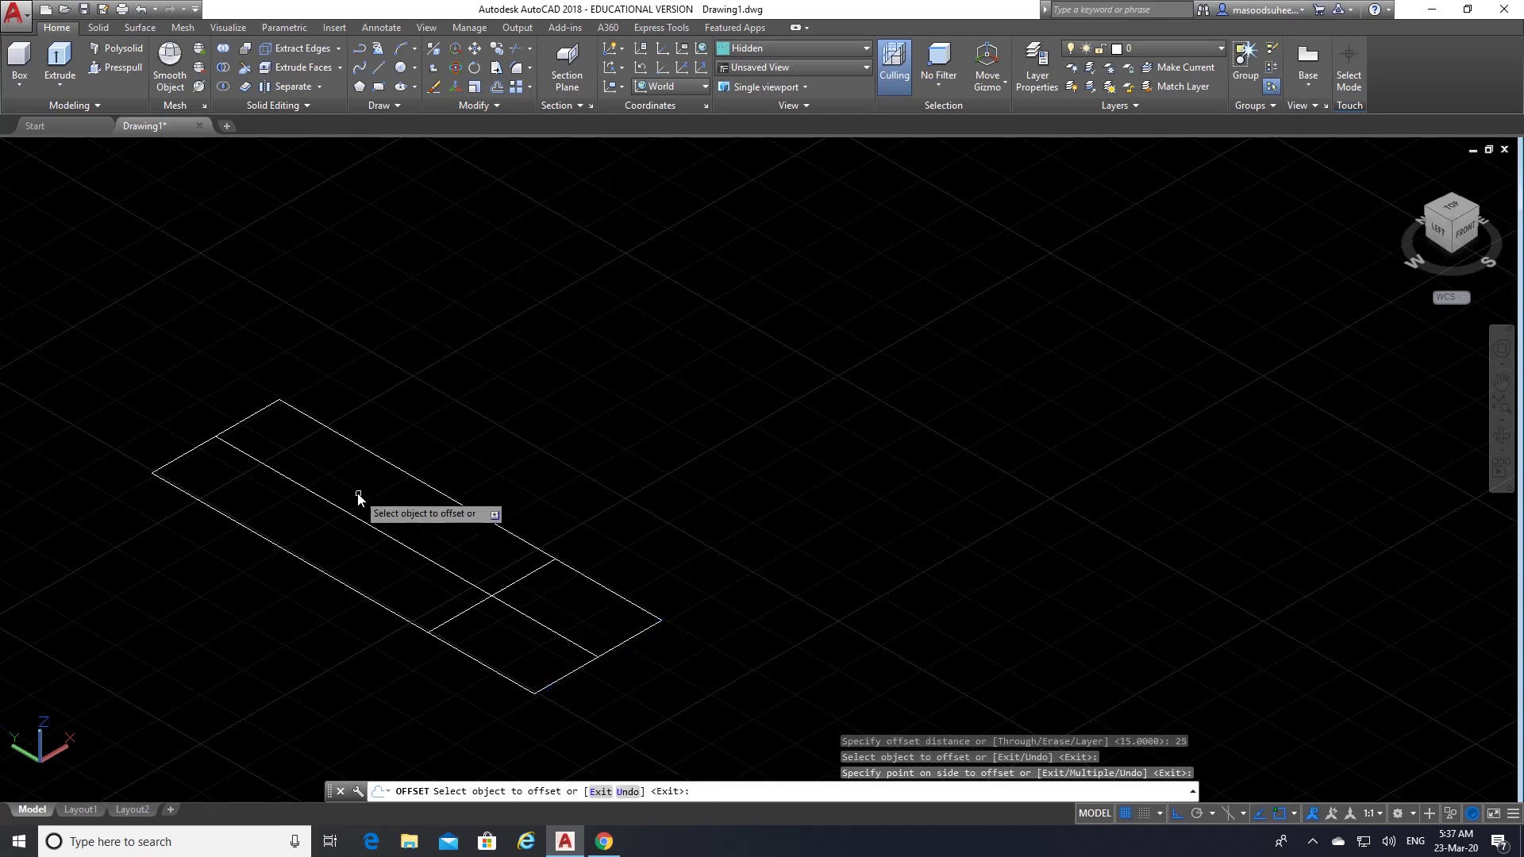
click(239, 420)
click(276, 463)
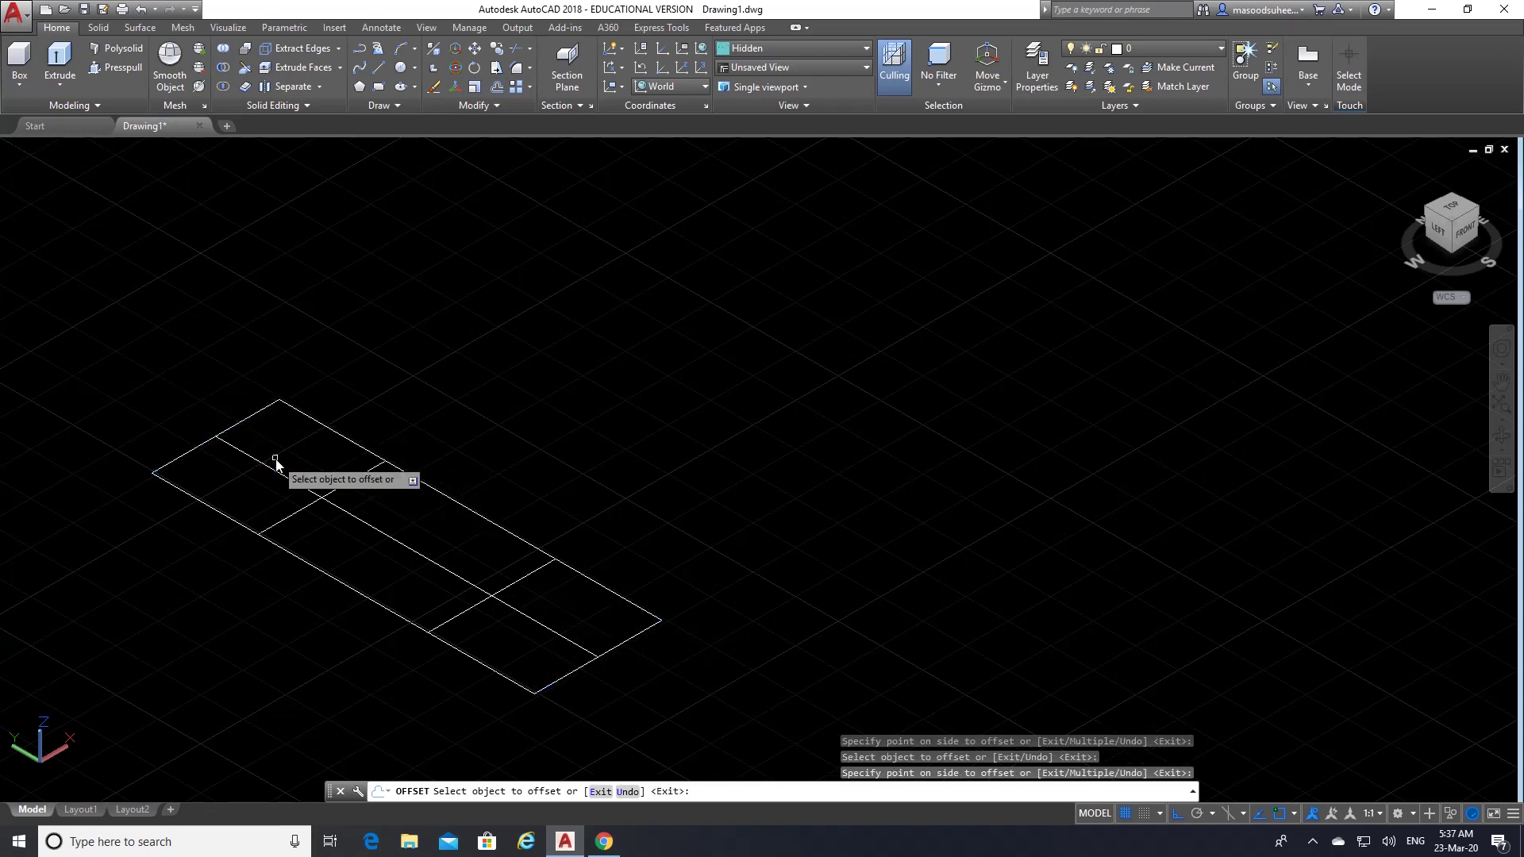
key(Return)
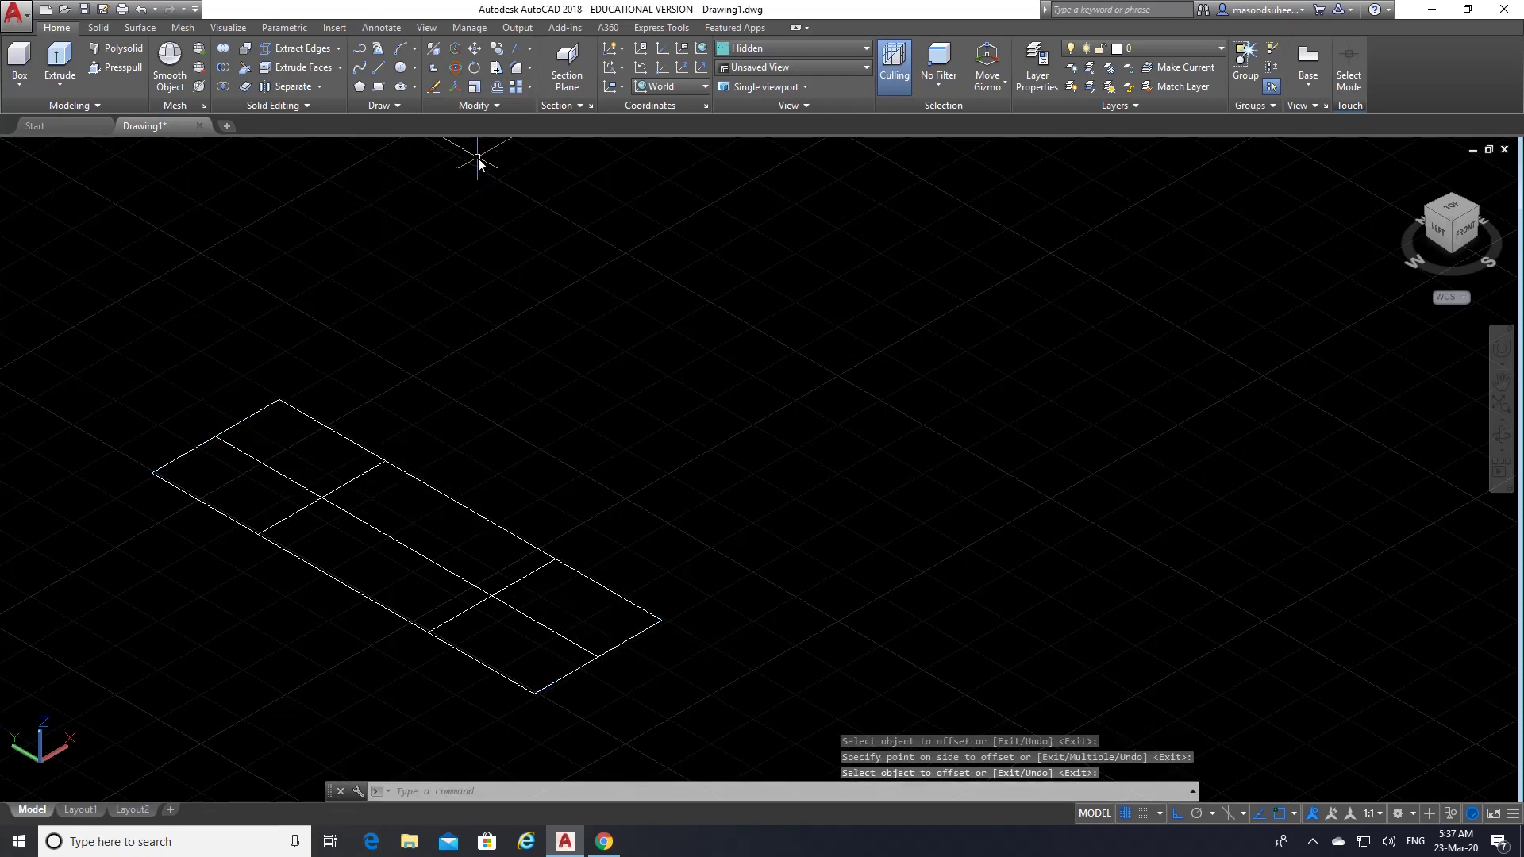
- Draw two 18-diameter circles centred on the intersections of the lengthwise centreline and the two cross lines
click(413, 70)
click(354, 126)
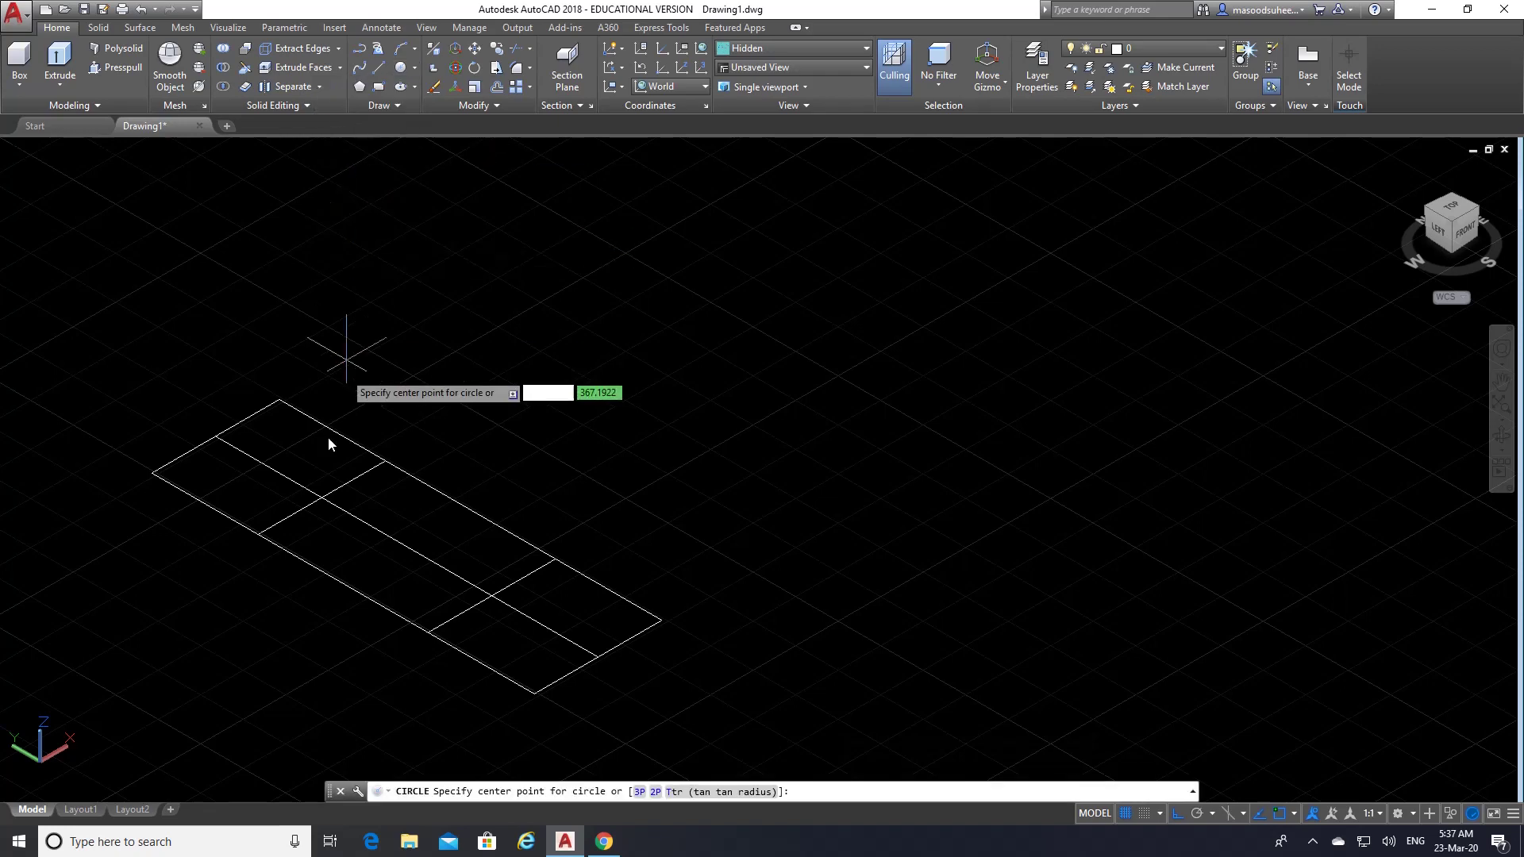
click(321, 499)
text(1)
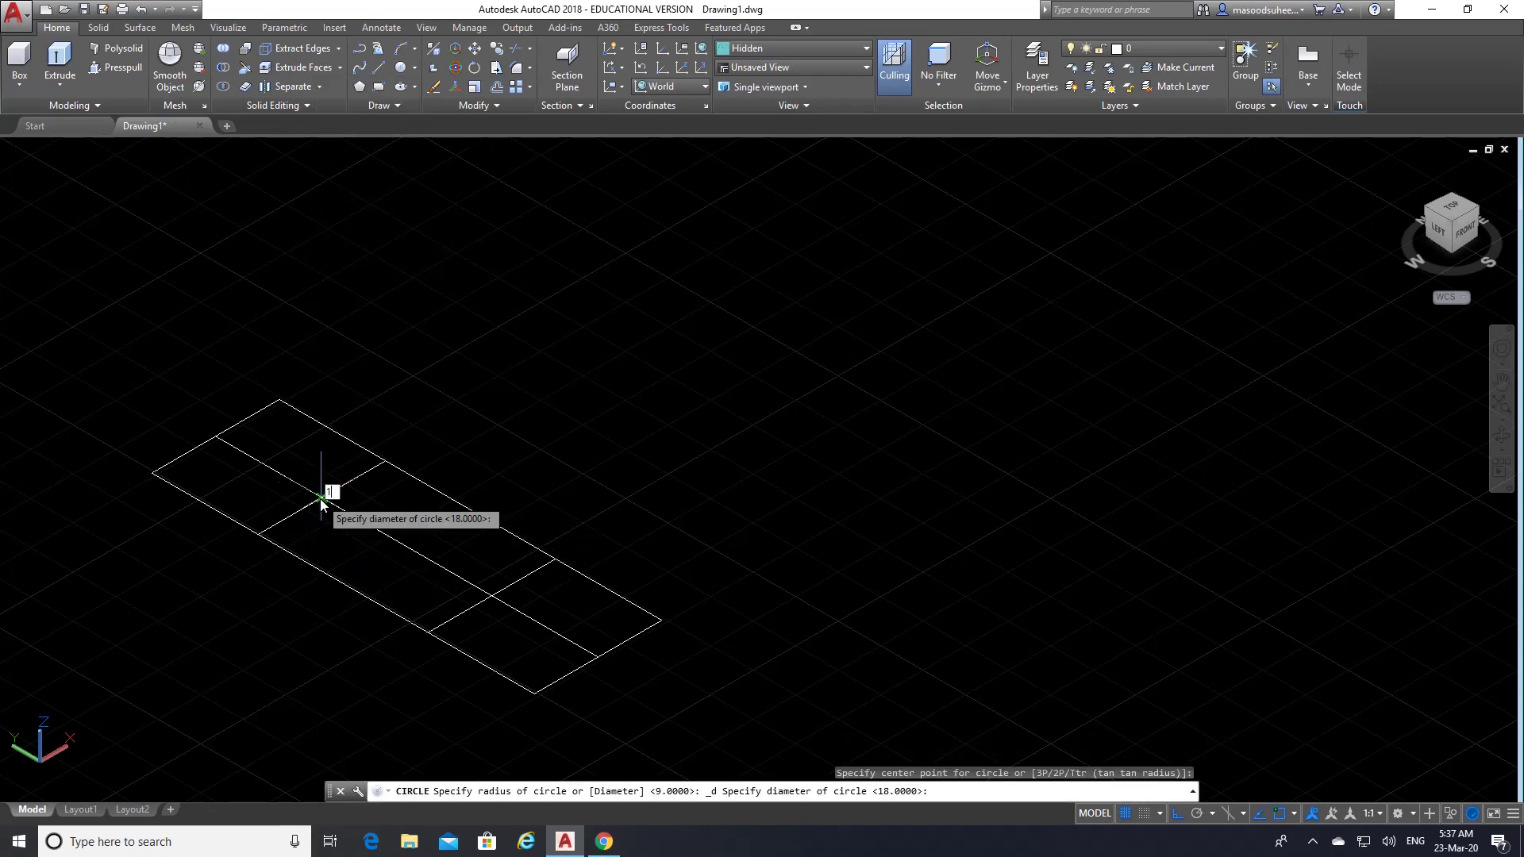
text(8)
key(Return)
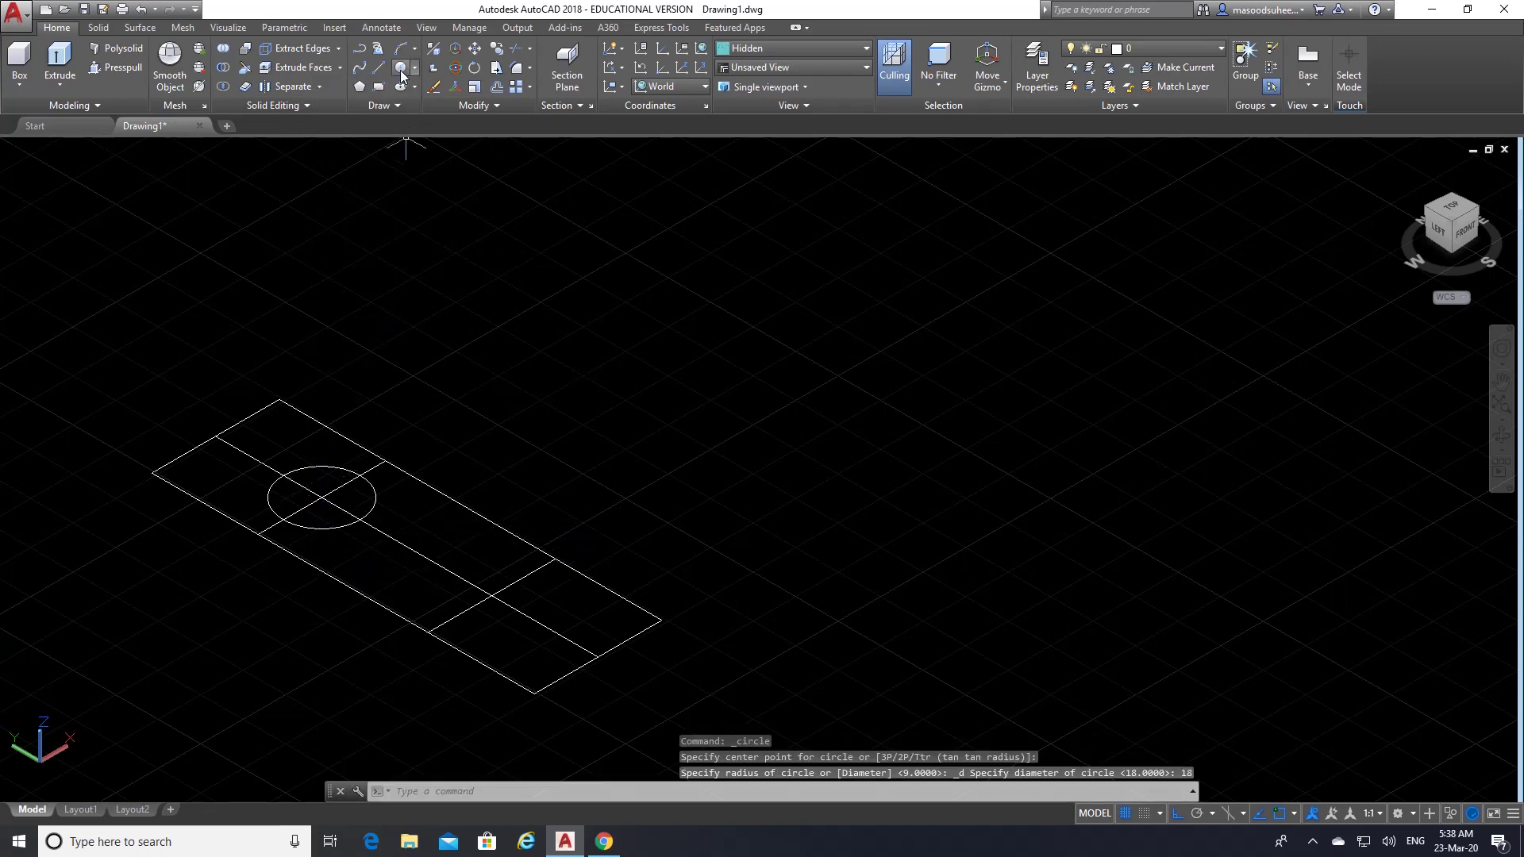
key(Return)
click(492, 594)
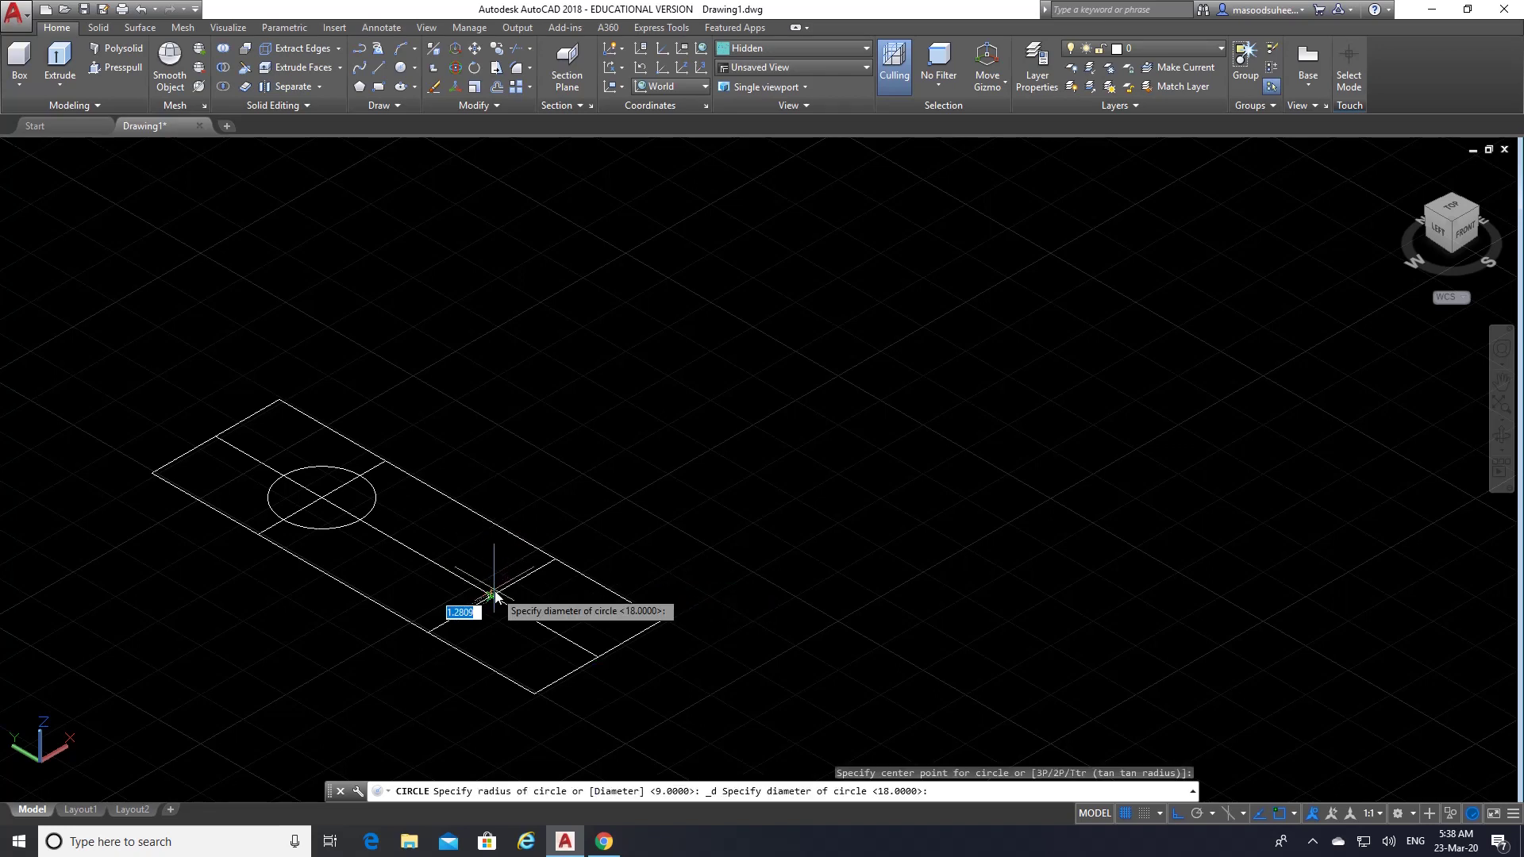
text(18)
key(Return)
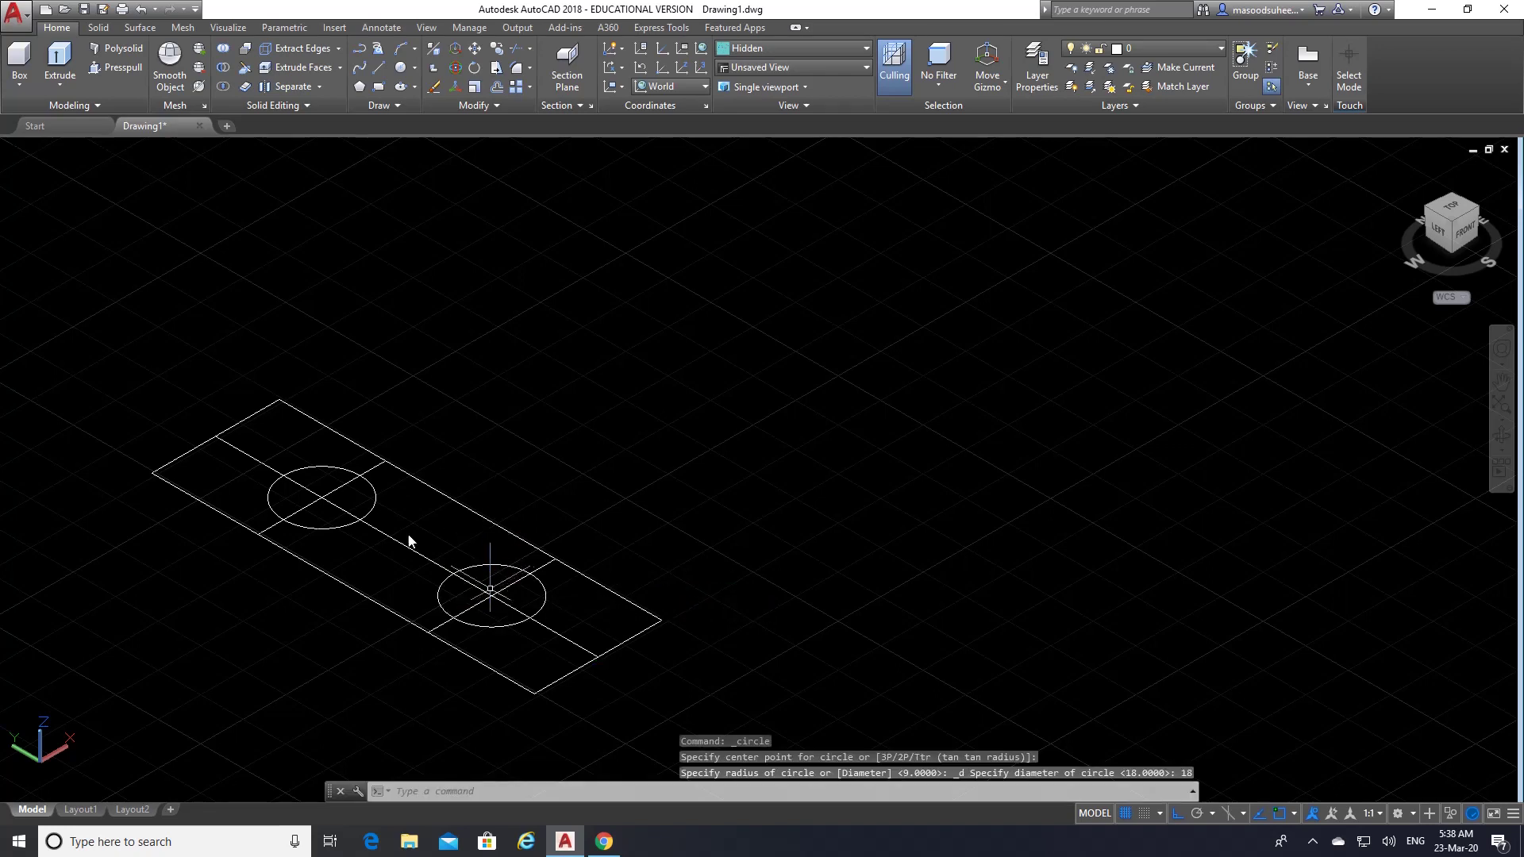
- Erase the three construction lines inside the rectangle, leaving the outline and both circles
click(441, 92)
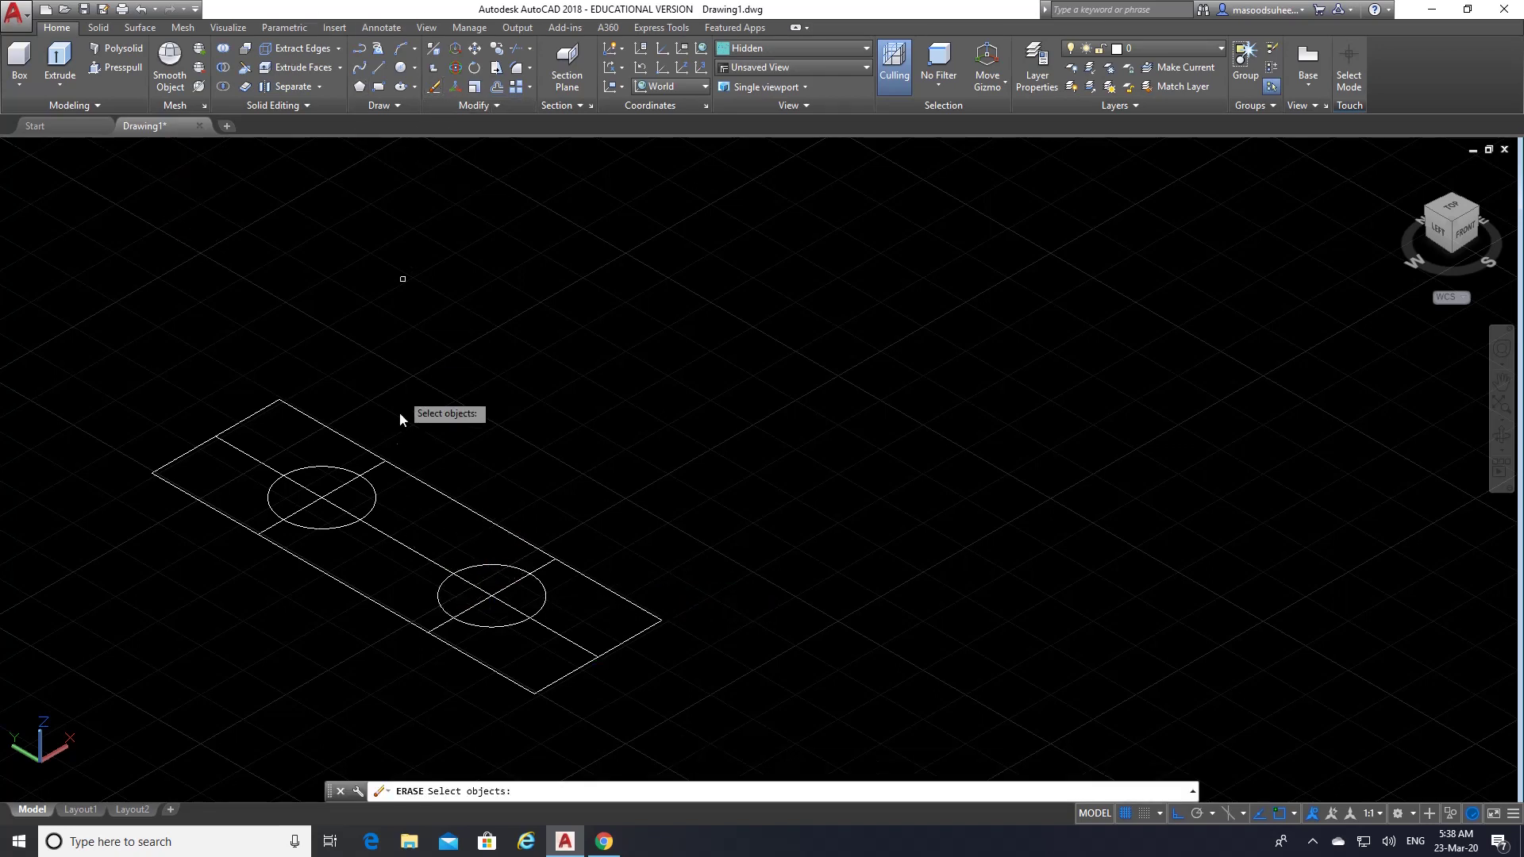
click(401, 544)
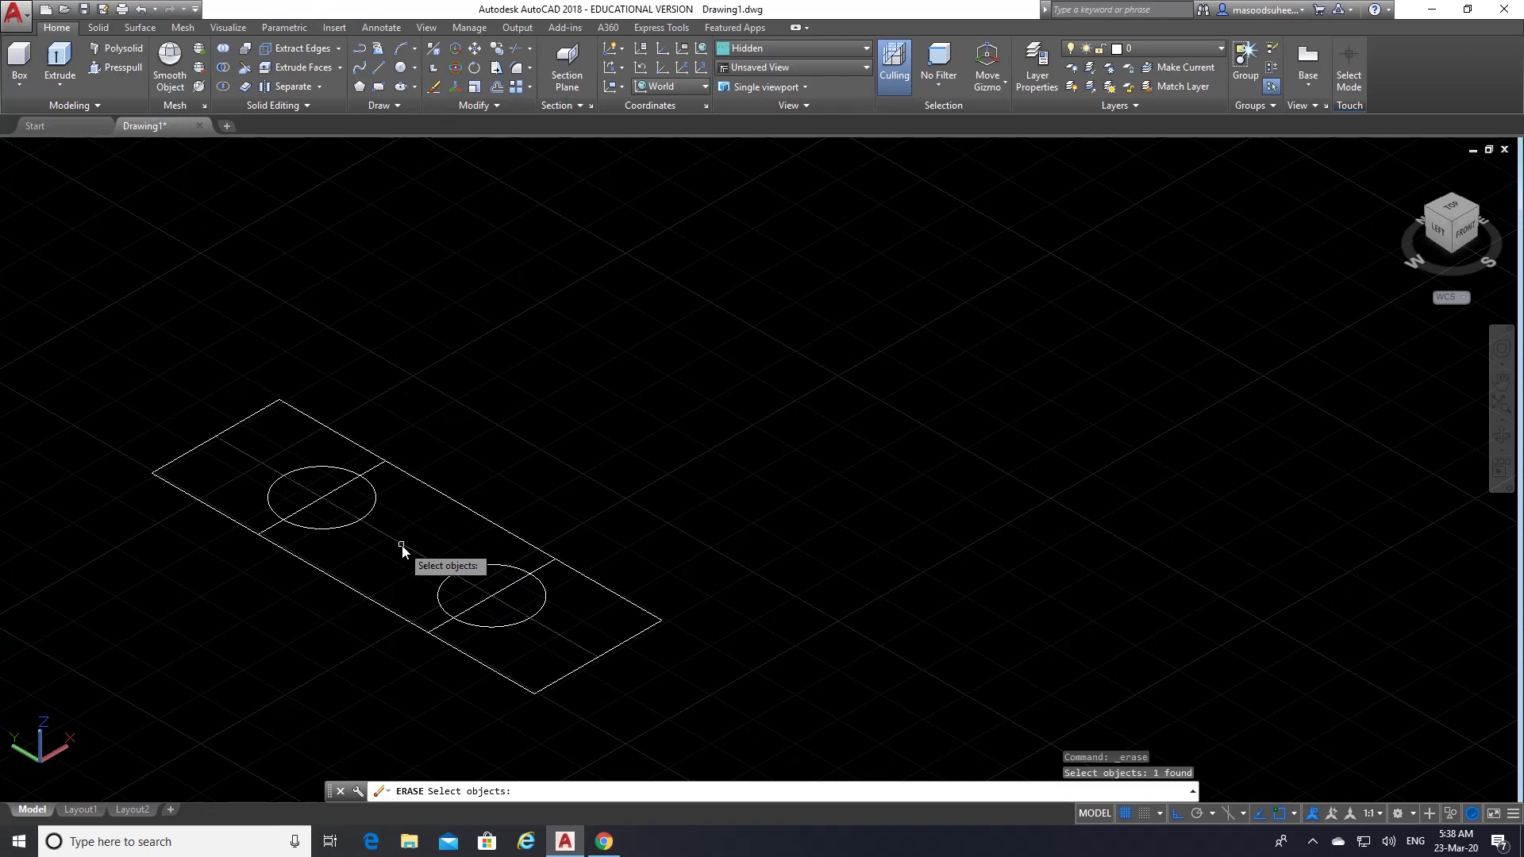
click(379, 478)
click(543, 569)
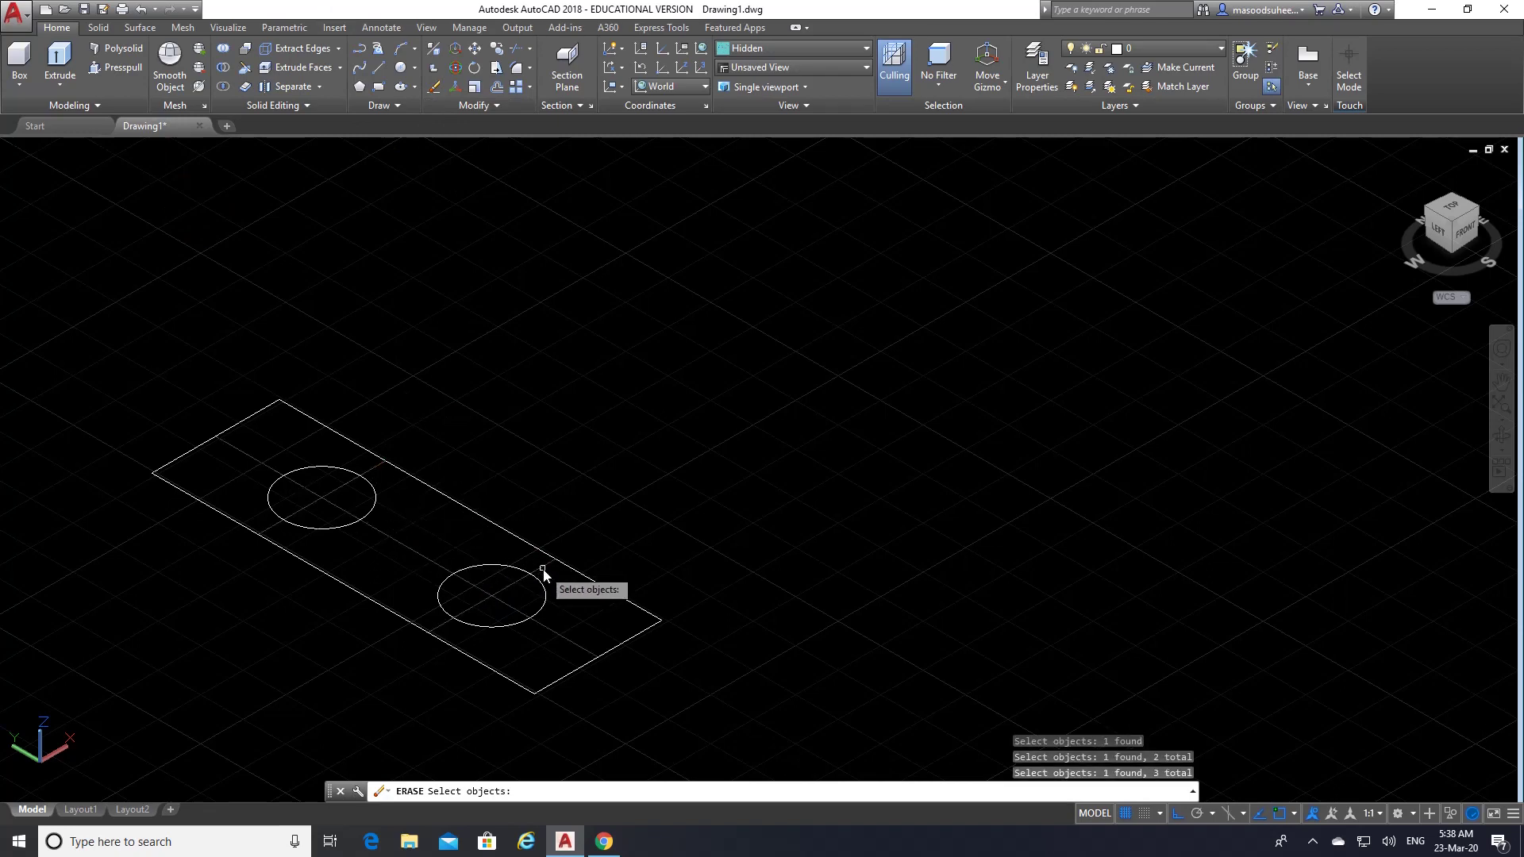
key(Return)
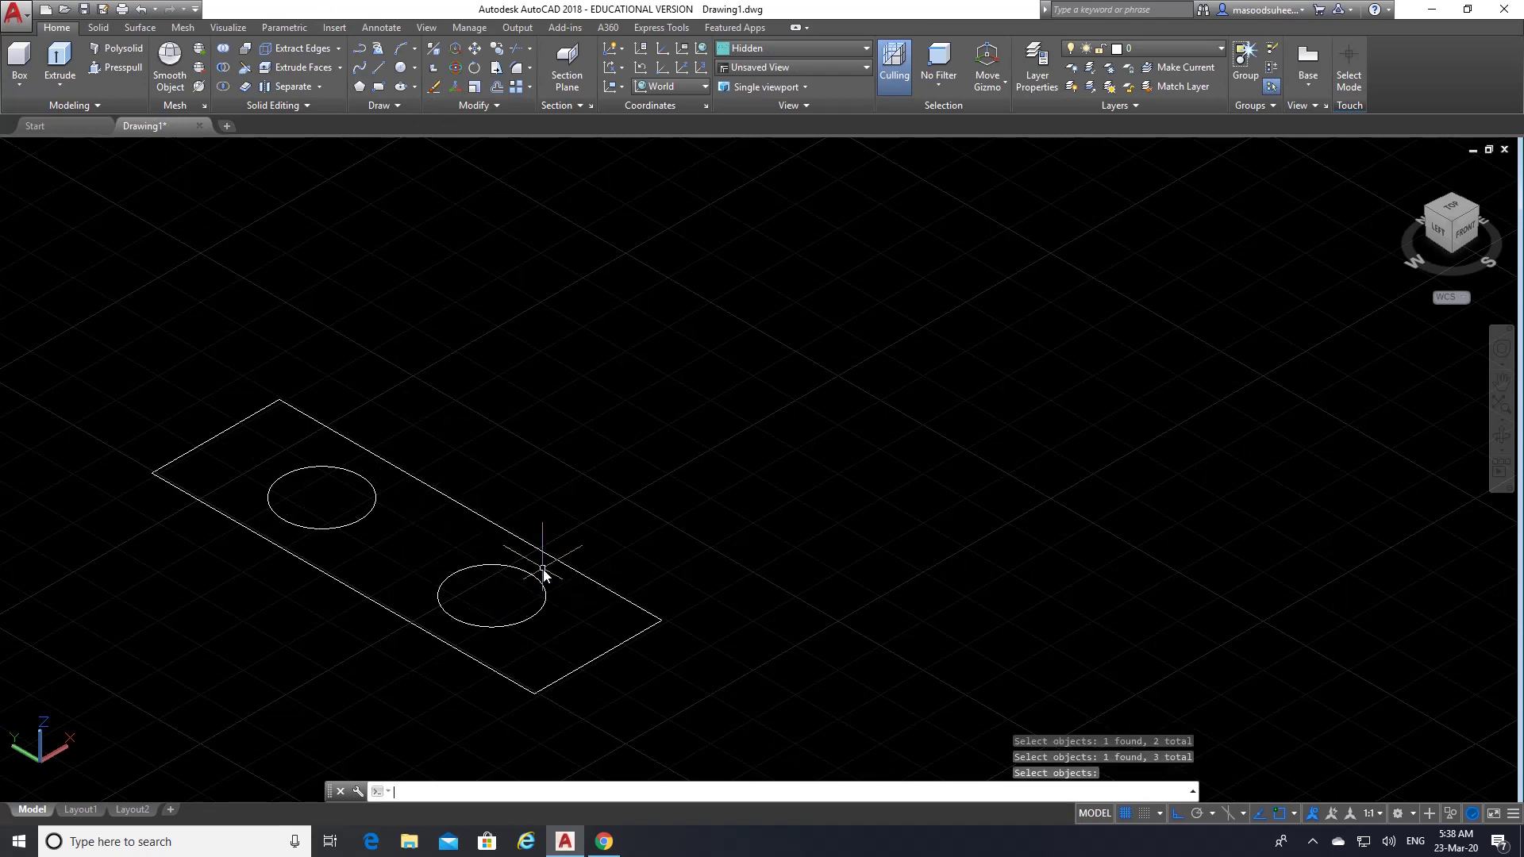
- Presspull the area between the rectangle and the two circles upward by 15
click(123, 70)
click(389, 549)
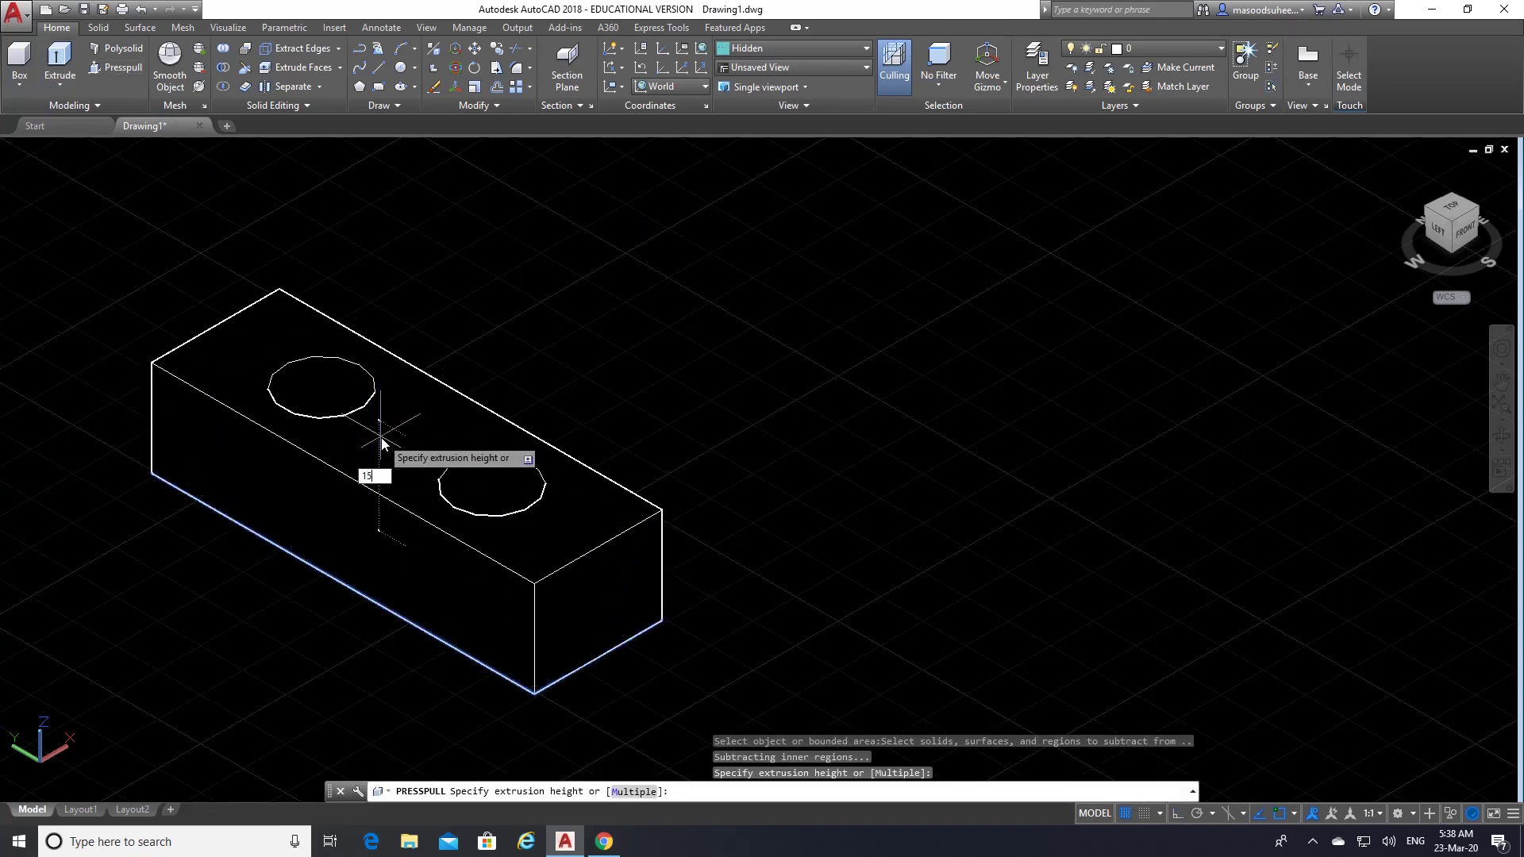
text(15)
key(Return)
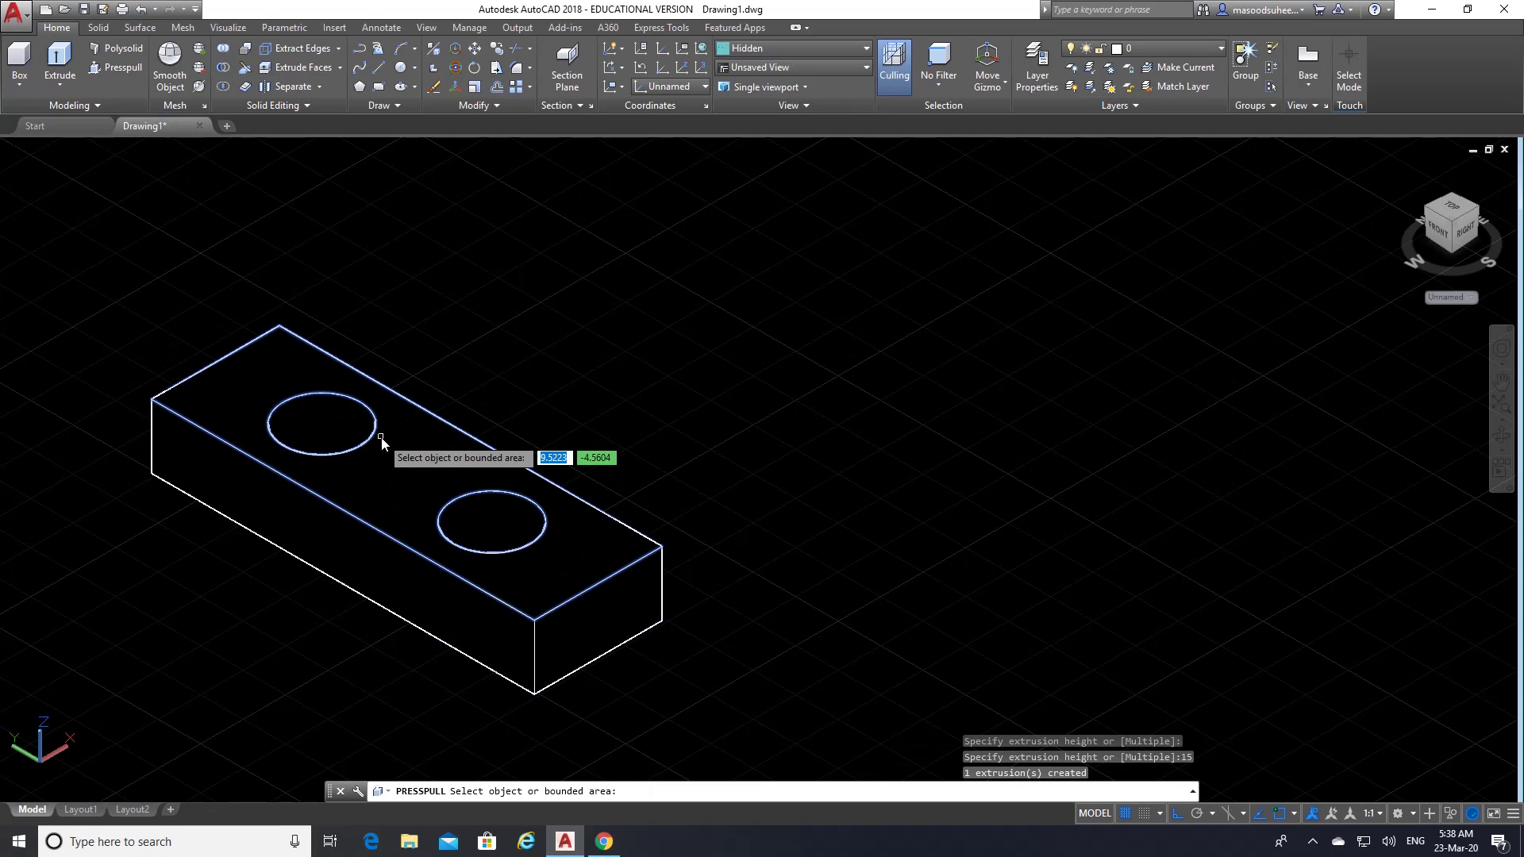
key(Return)
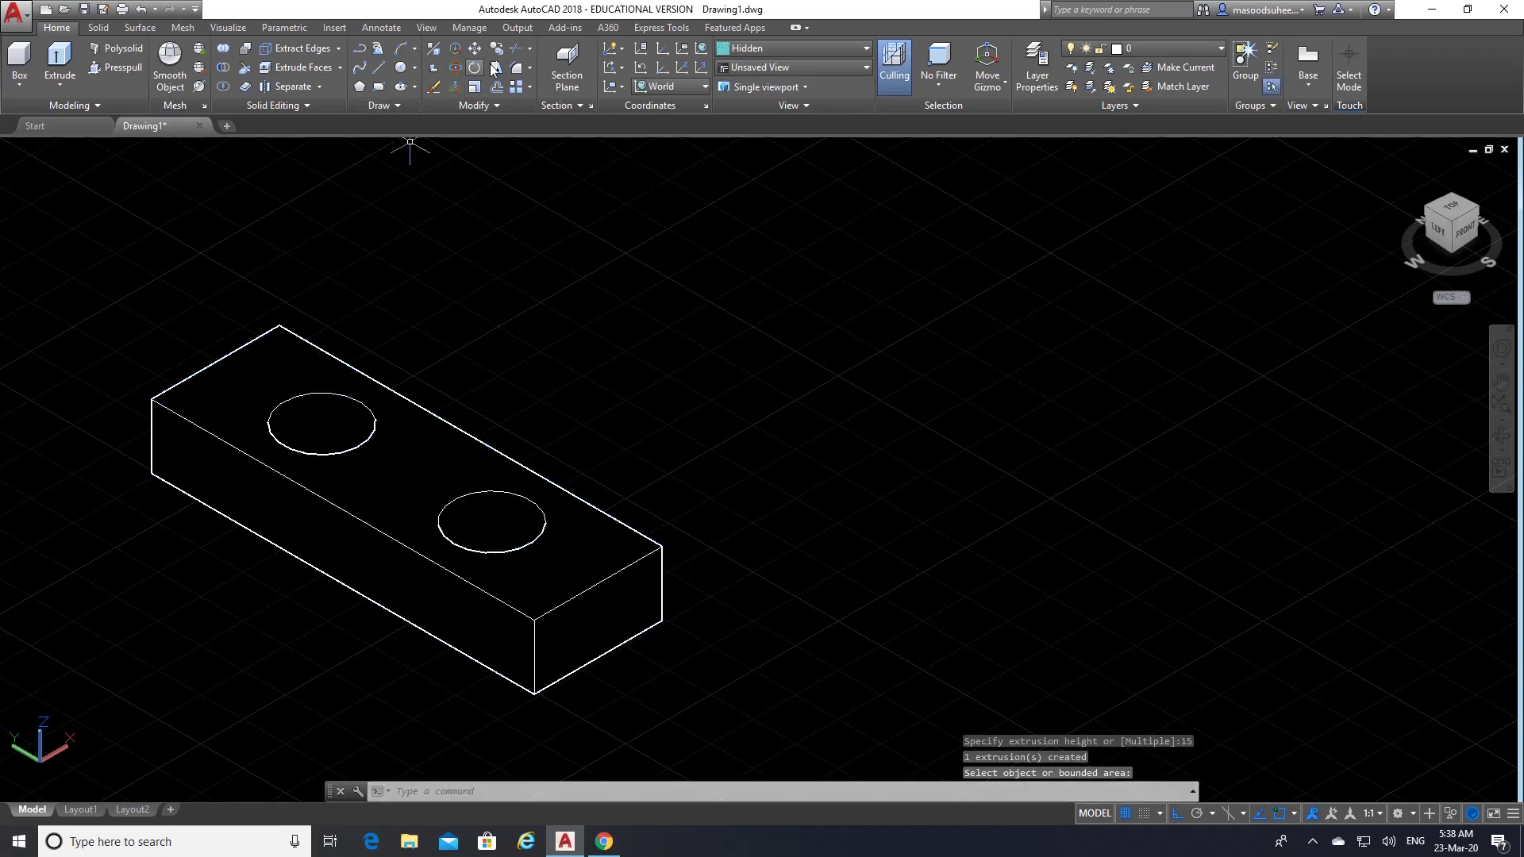
- Move the new holed flange solid away from its 2D outline into the empty space behind it
click(474, 50)
click(448, 478)
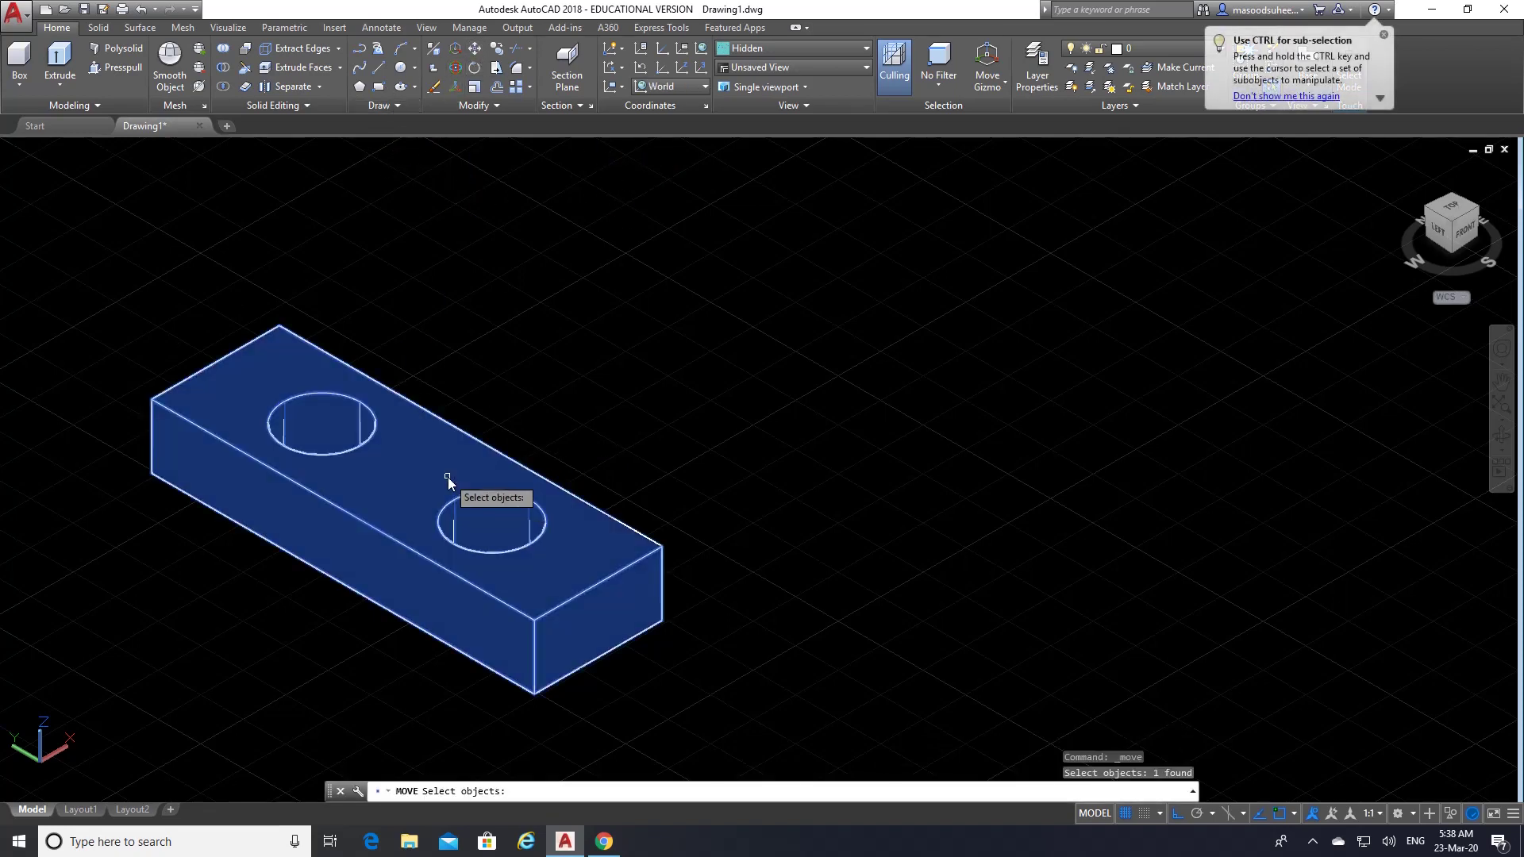
key(Return)
click(449, 477)
click(1021, 362)
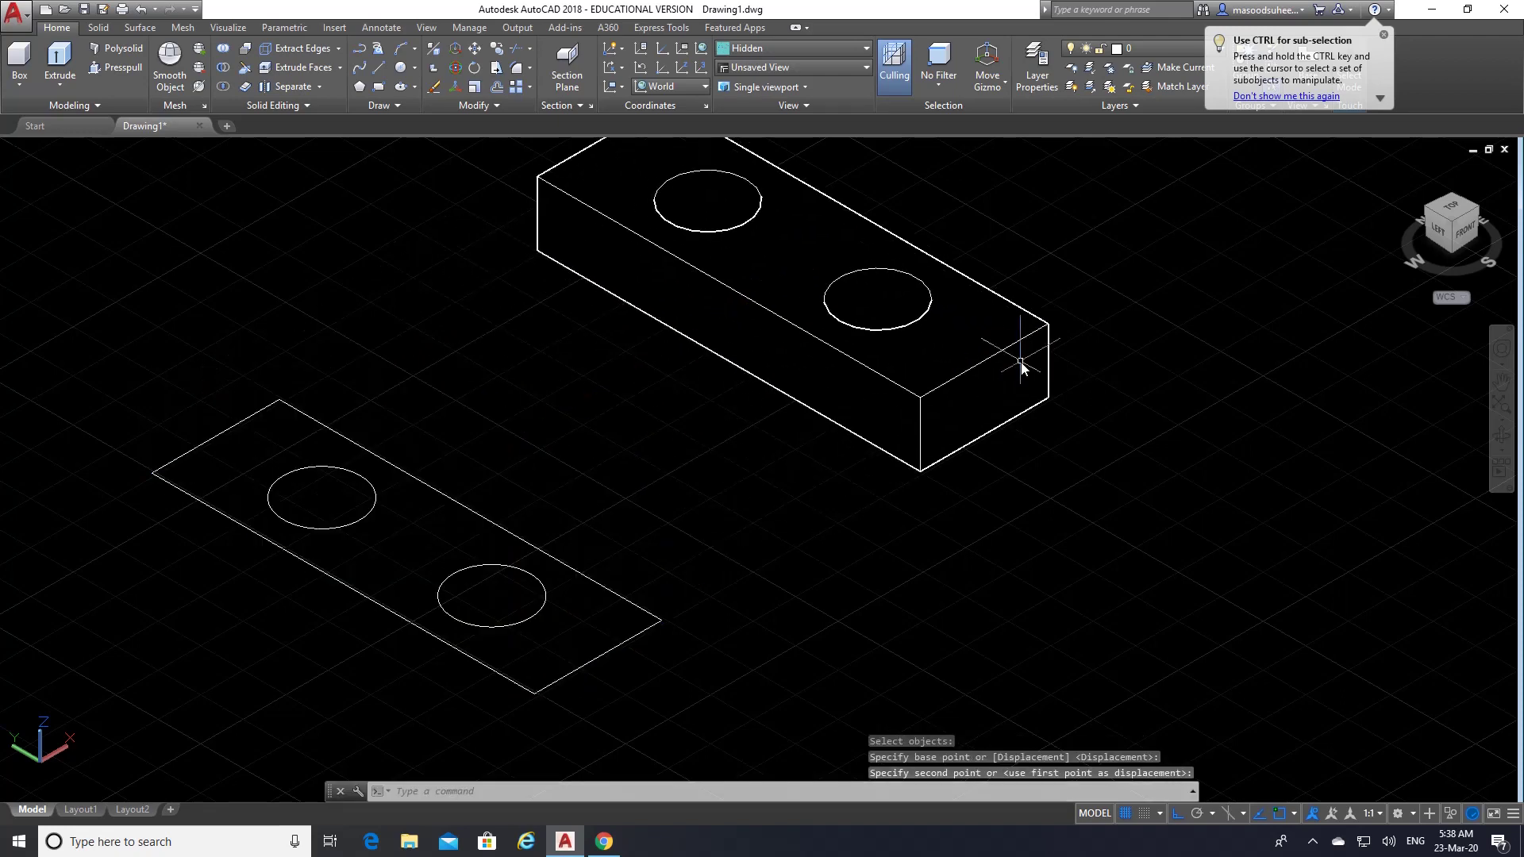
- Presspull the area between the remaining rectangle and its two circles upward by 15
click(130, 68)
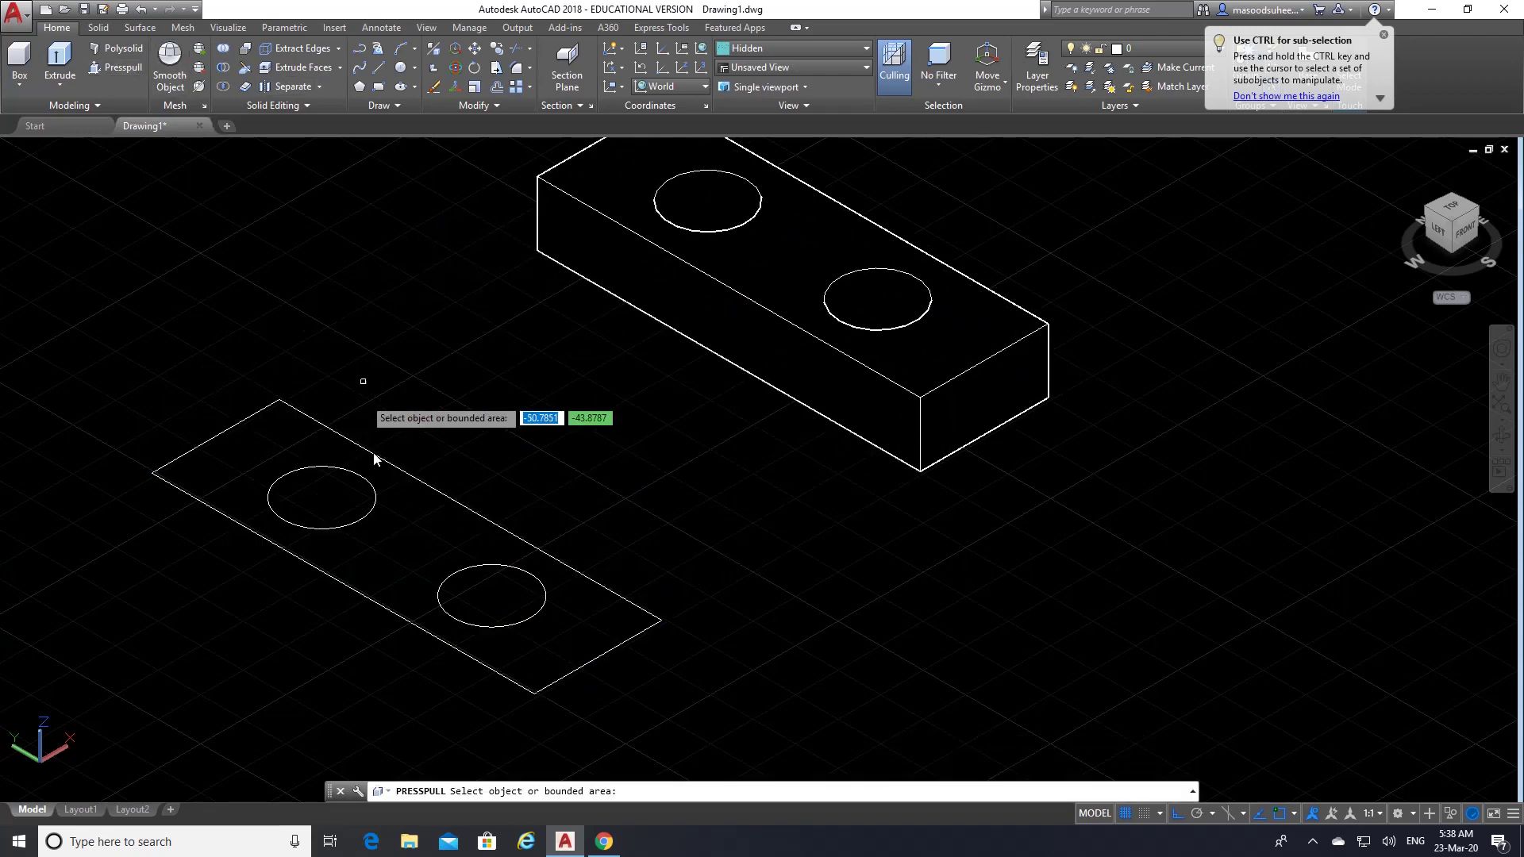
click(397, 542)
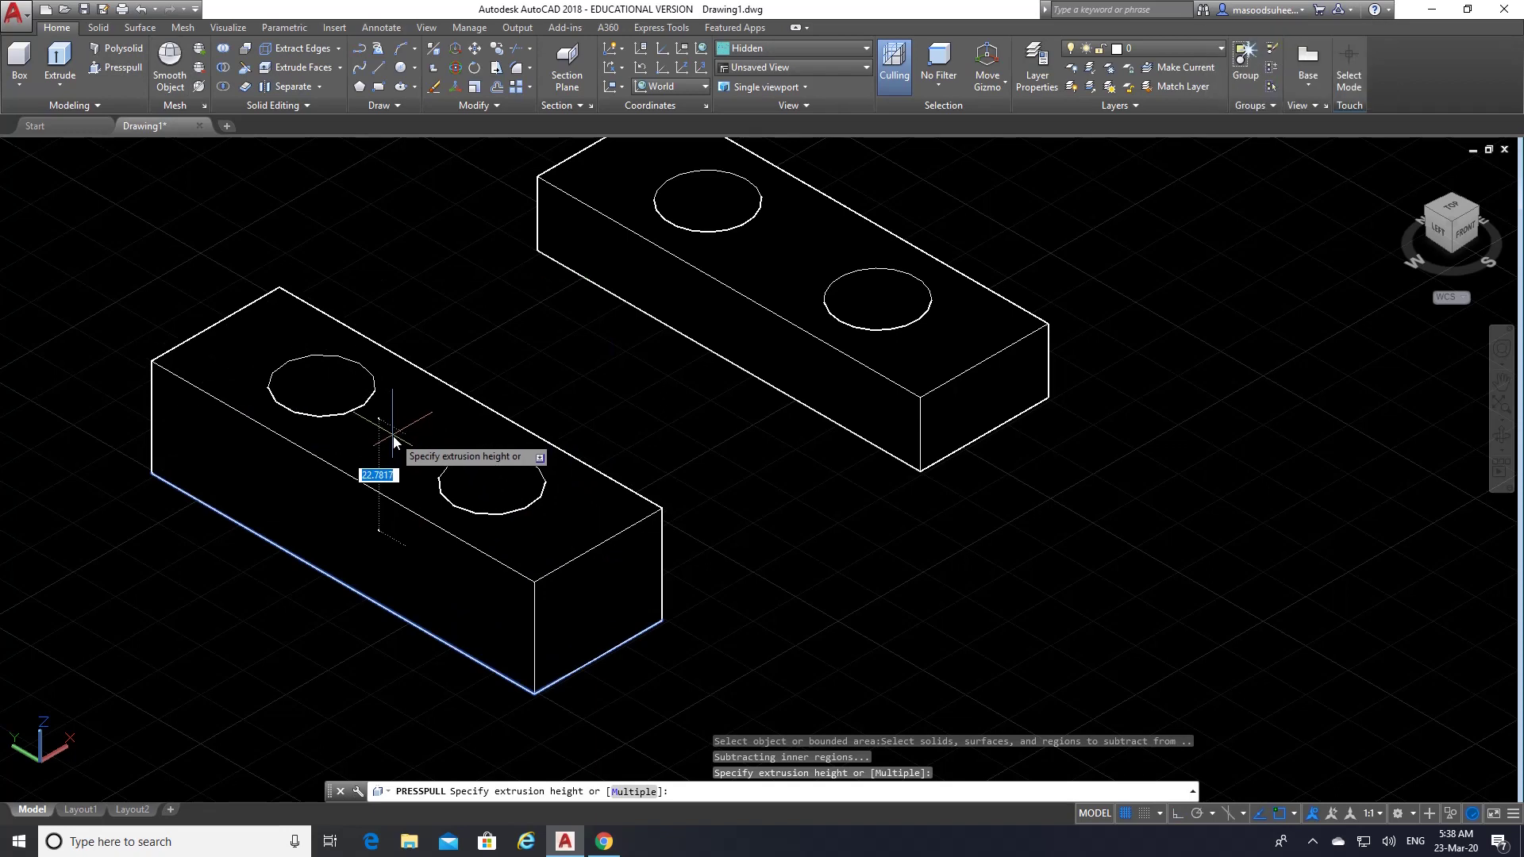
key(Return)
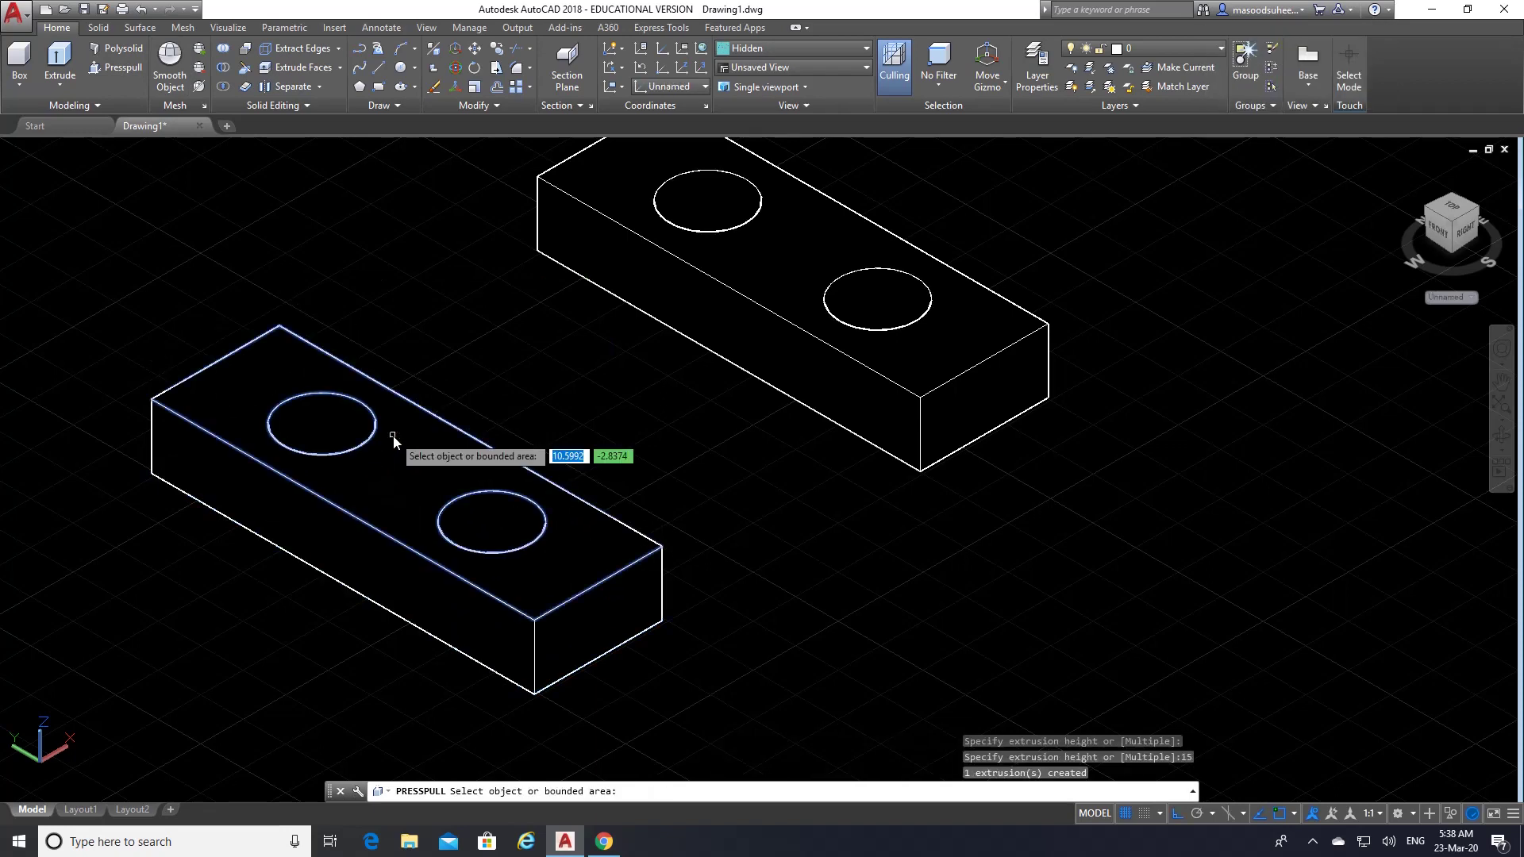
key(Return)
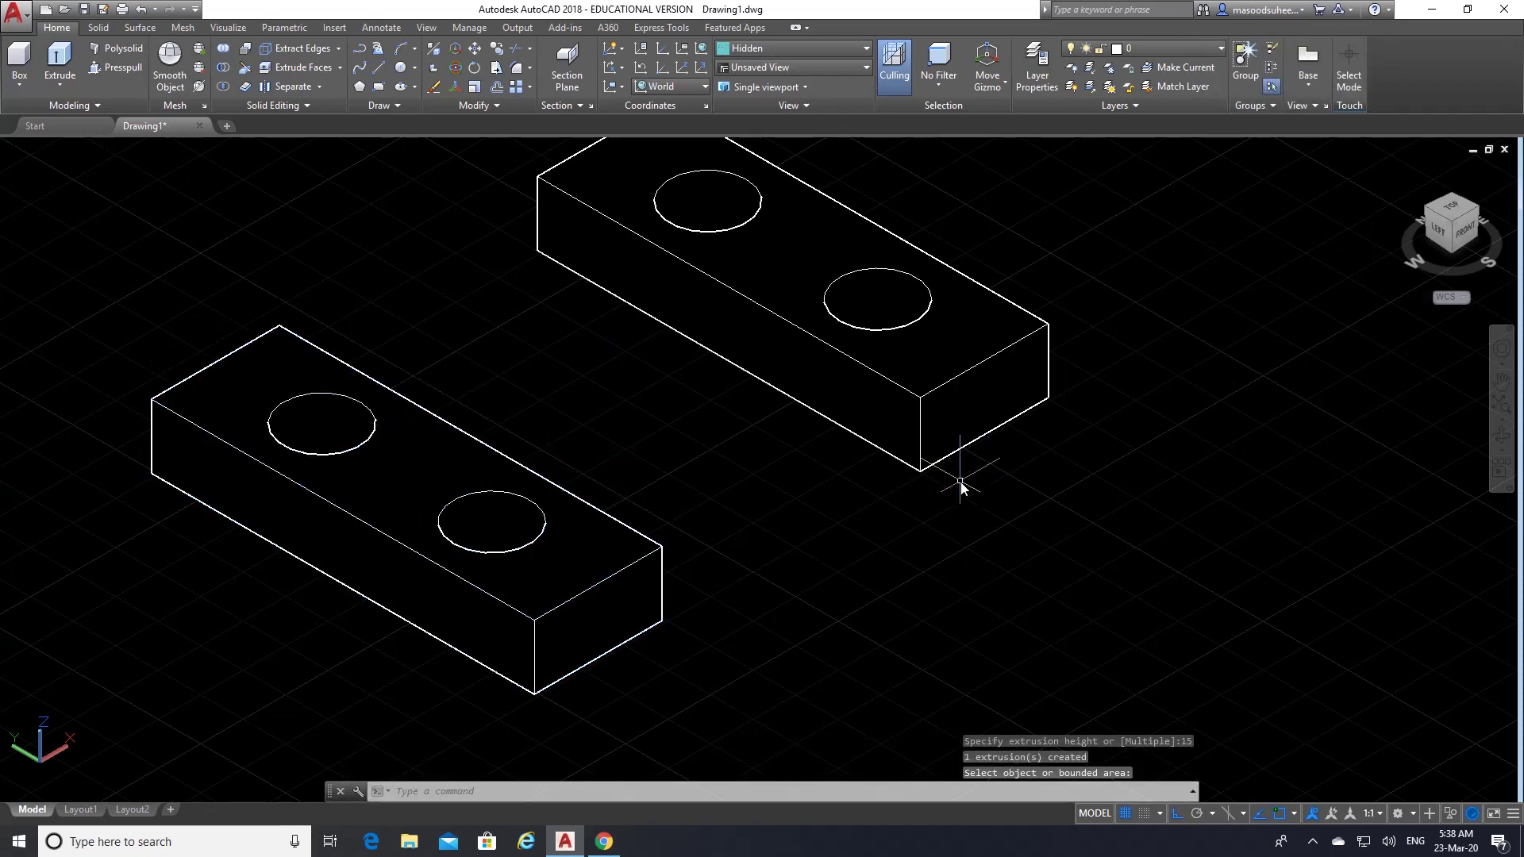
- Move the second holed flange solid off its 2D outline into the empty space in front of it
scroll(813, 544, down, 3)
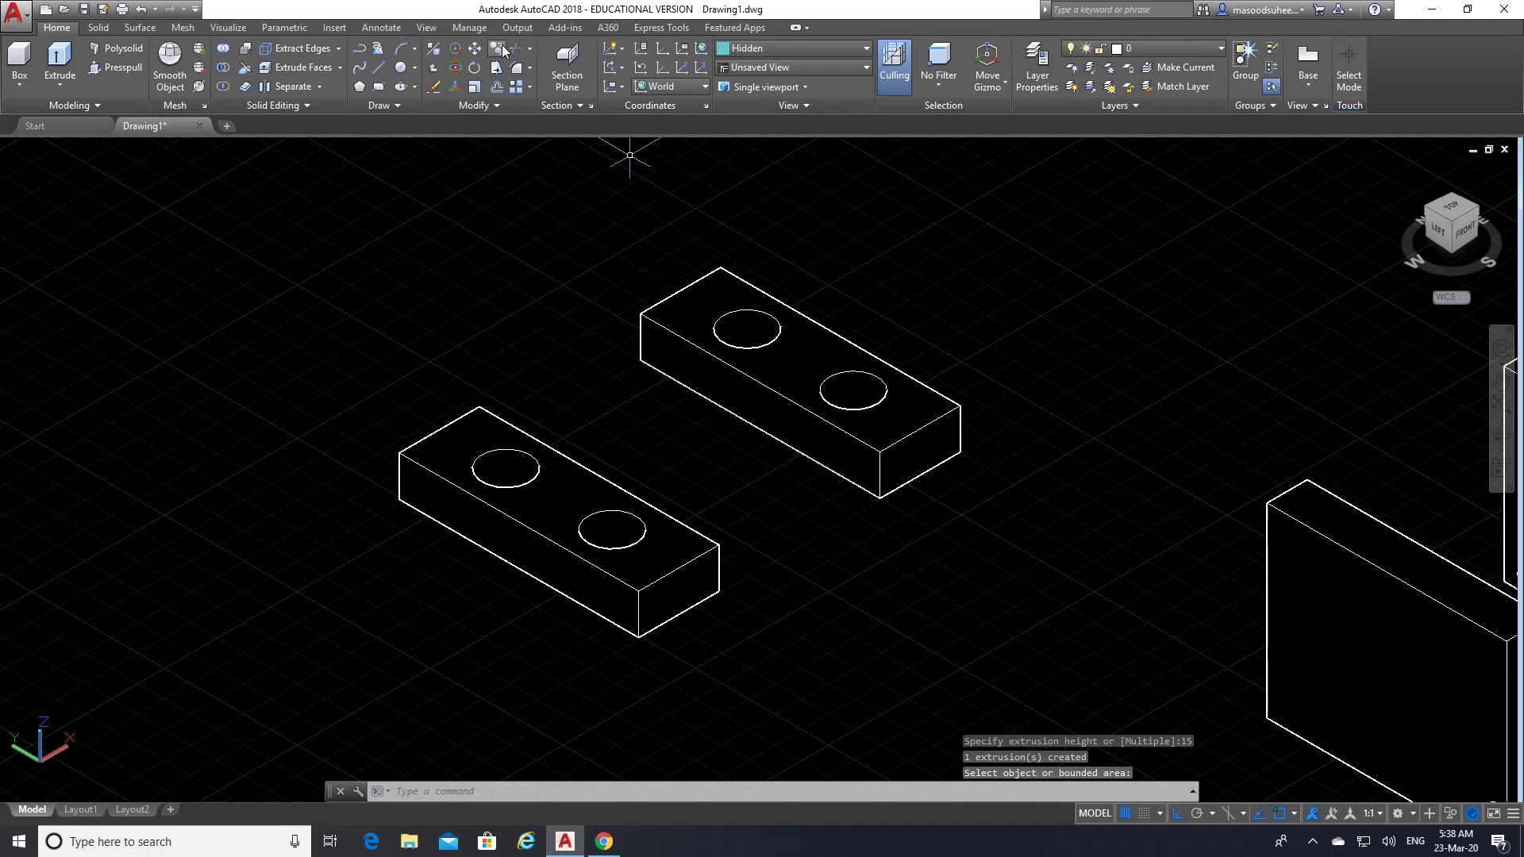
click(474, 51)
click(476, 445)
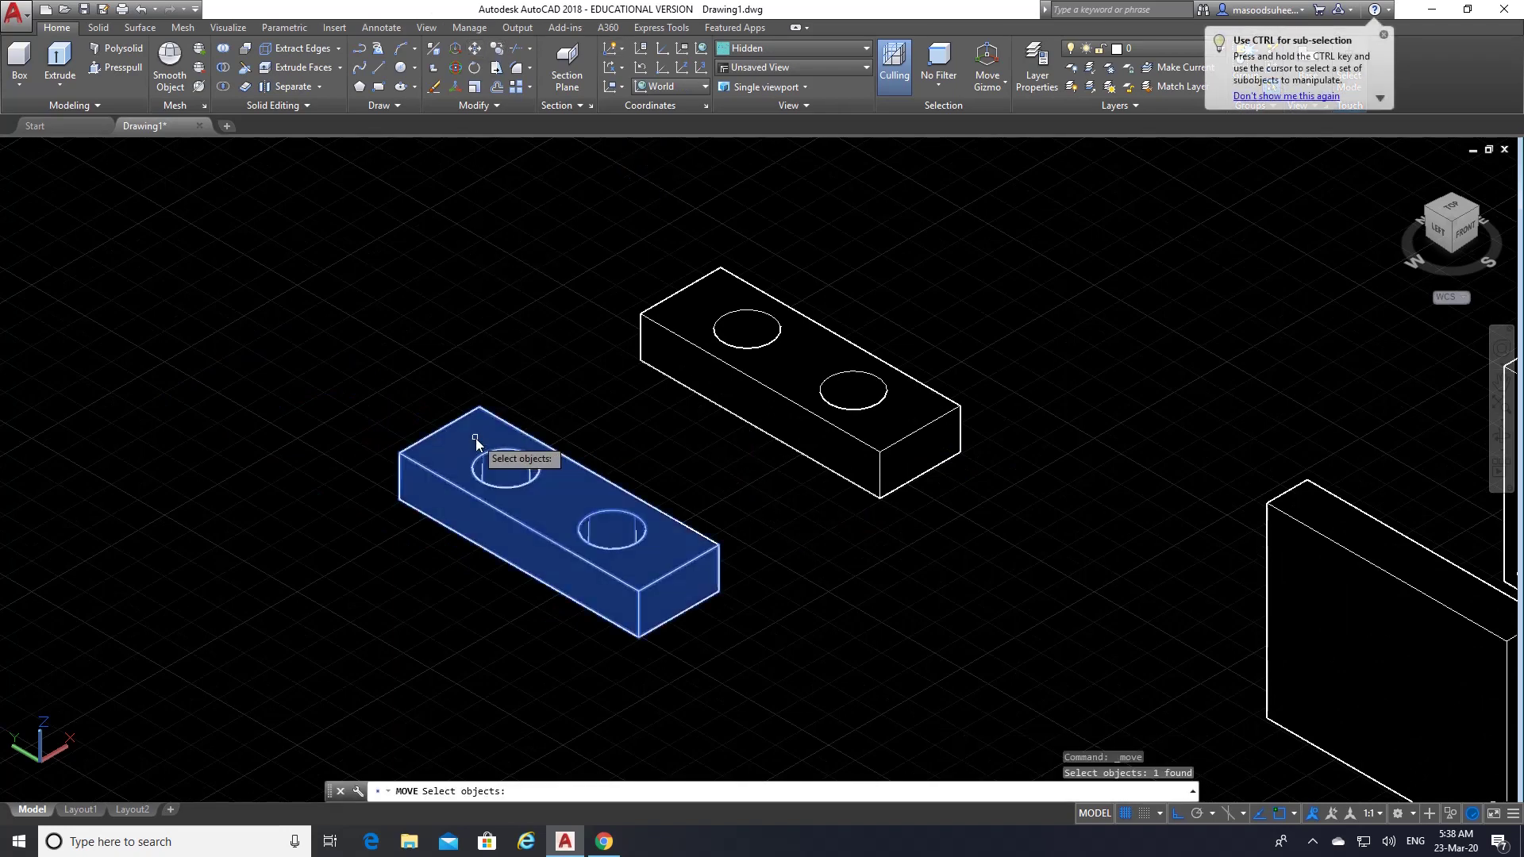
key(Return)
click(476, 445)
click(273, 562)
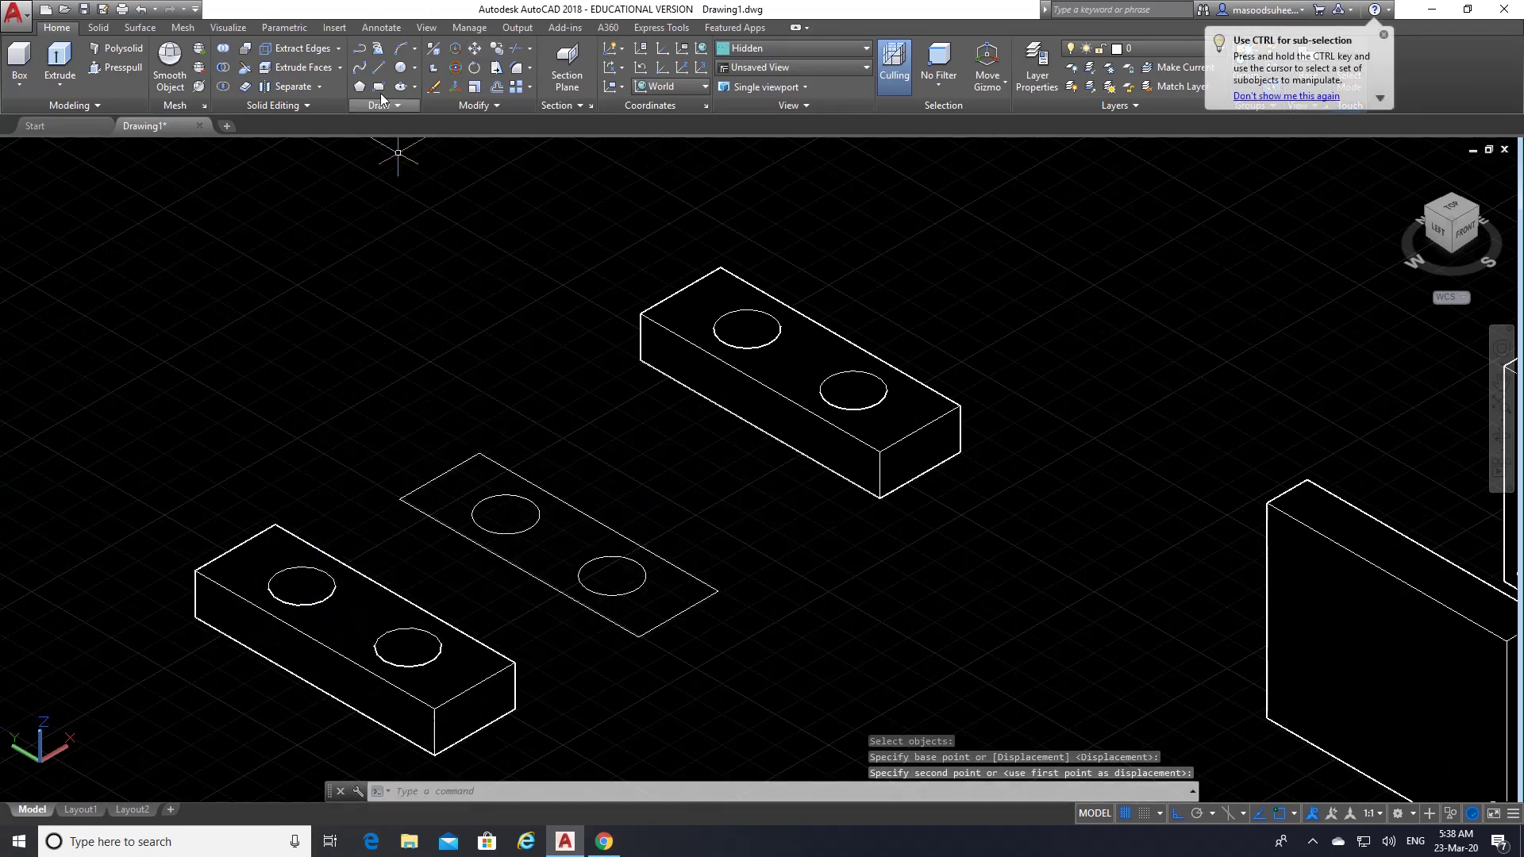
- Erase the leftover 2D rectangle and its two circles between the two flange solids
click(451, 89)
click(724, 645)
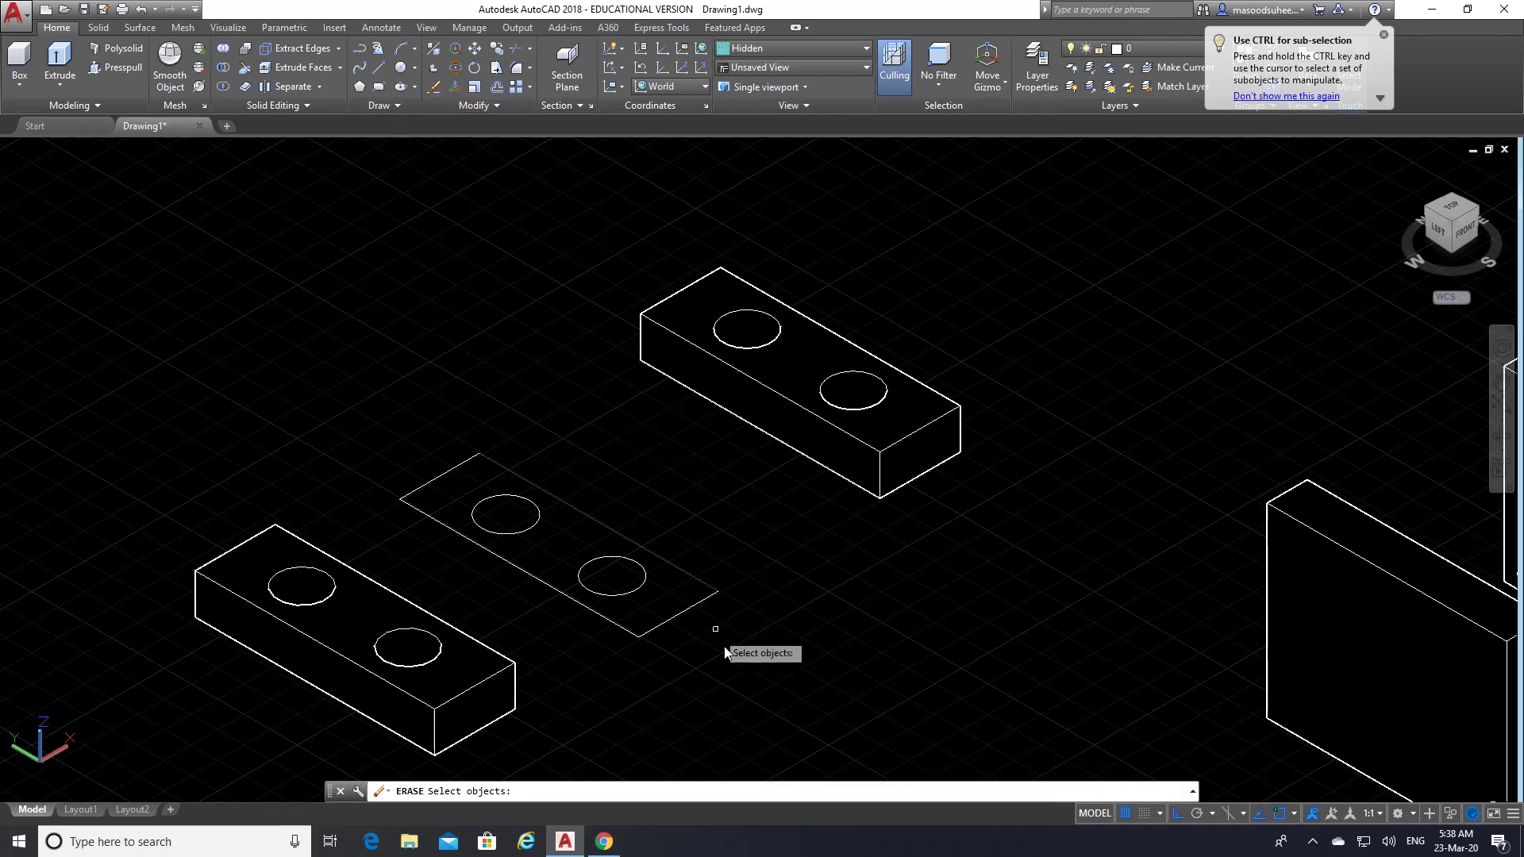
click(568, 528)
click(573, 561)
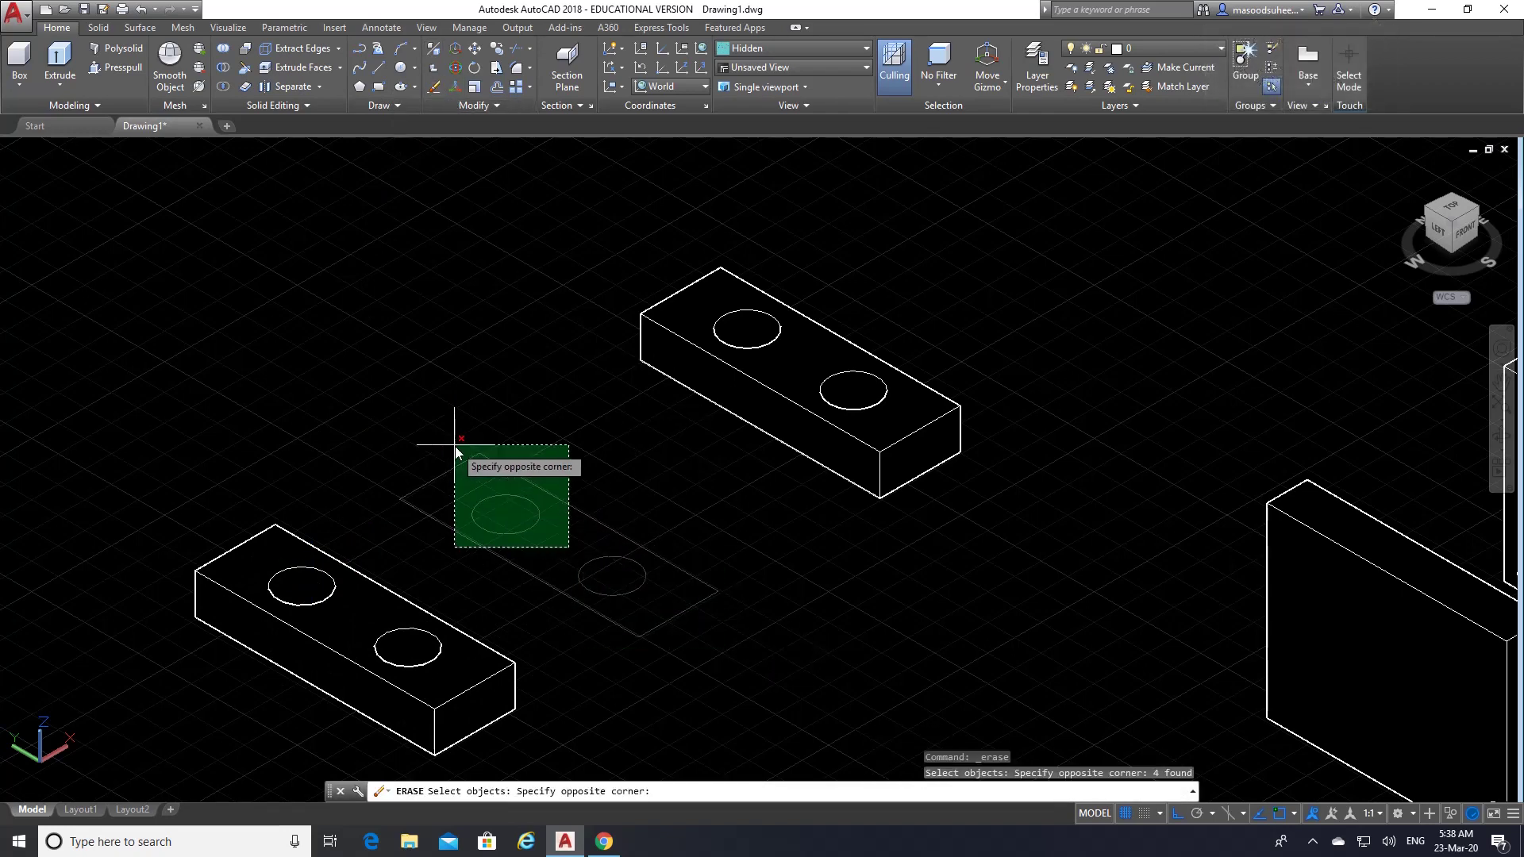
click(449, 444)
key(Return)
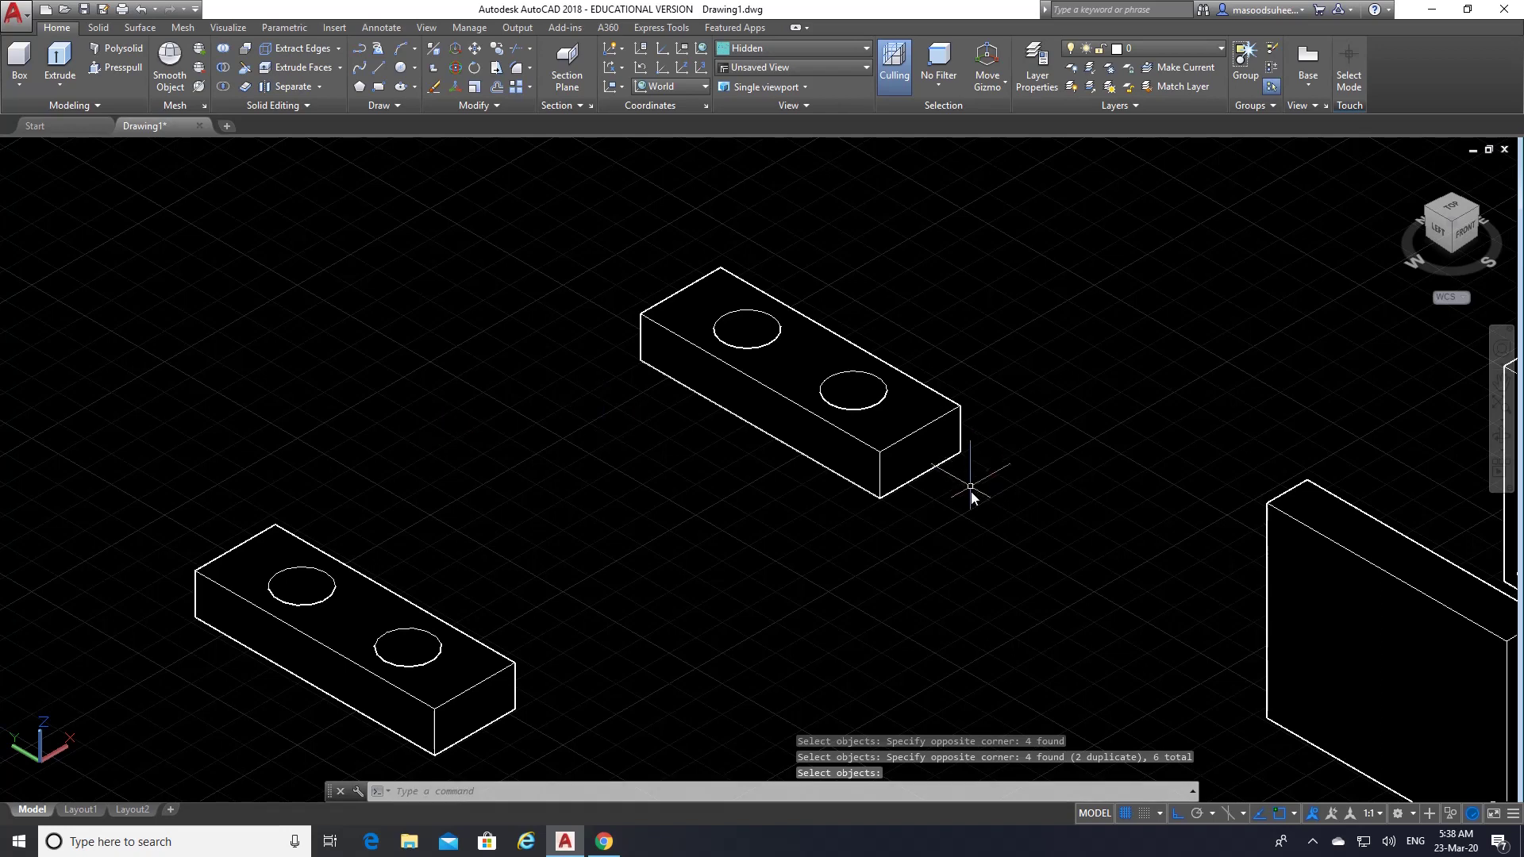
- Move the front holed flange by its inner lower corner onto the bottom outer corner of the near side wall
scroll(970, 492, down, 3)
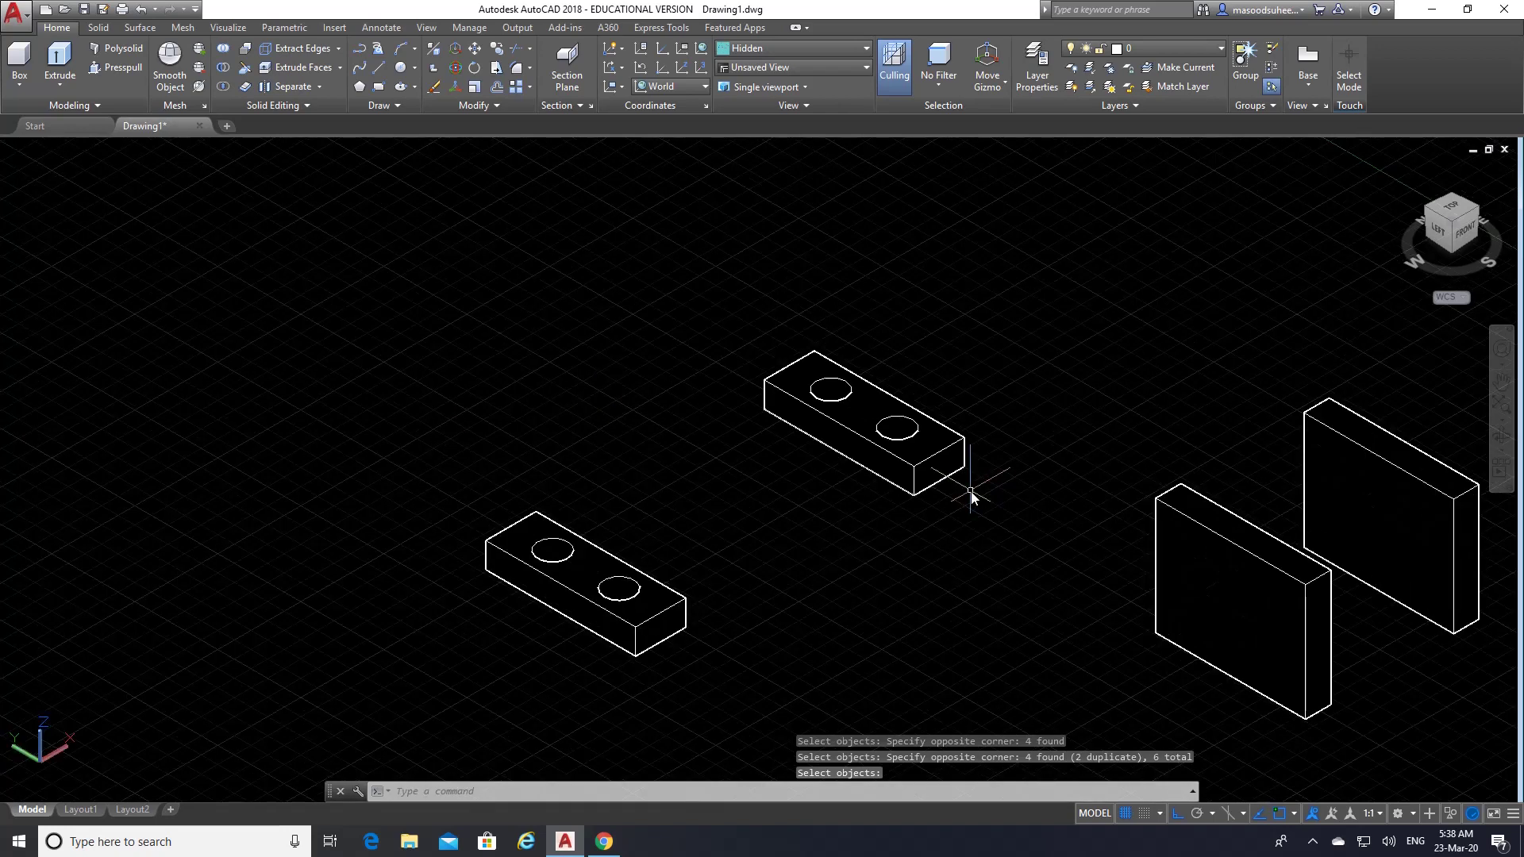
click(474, 50)
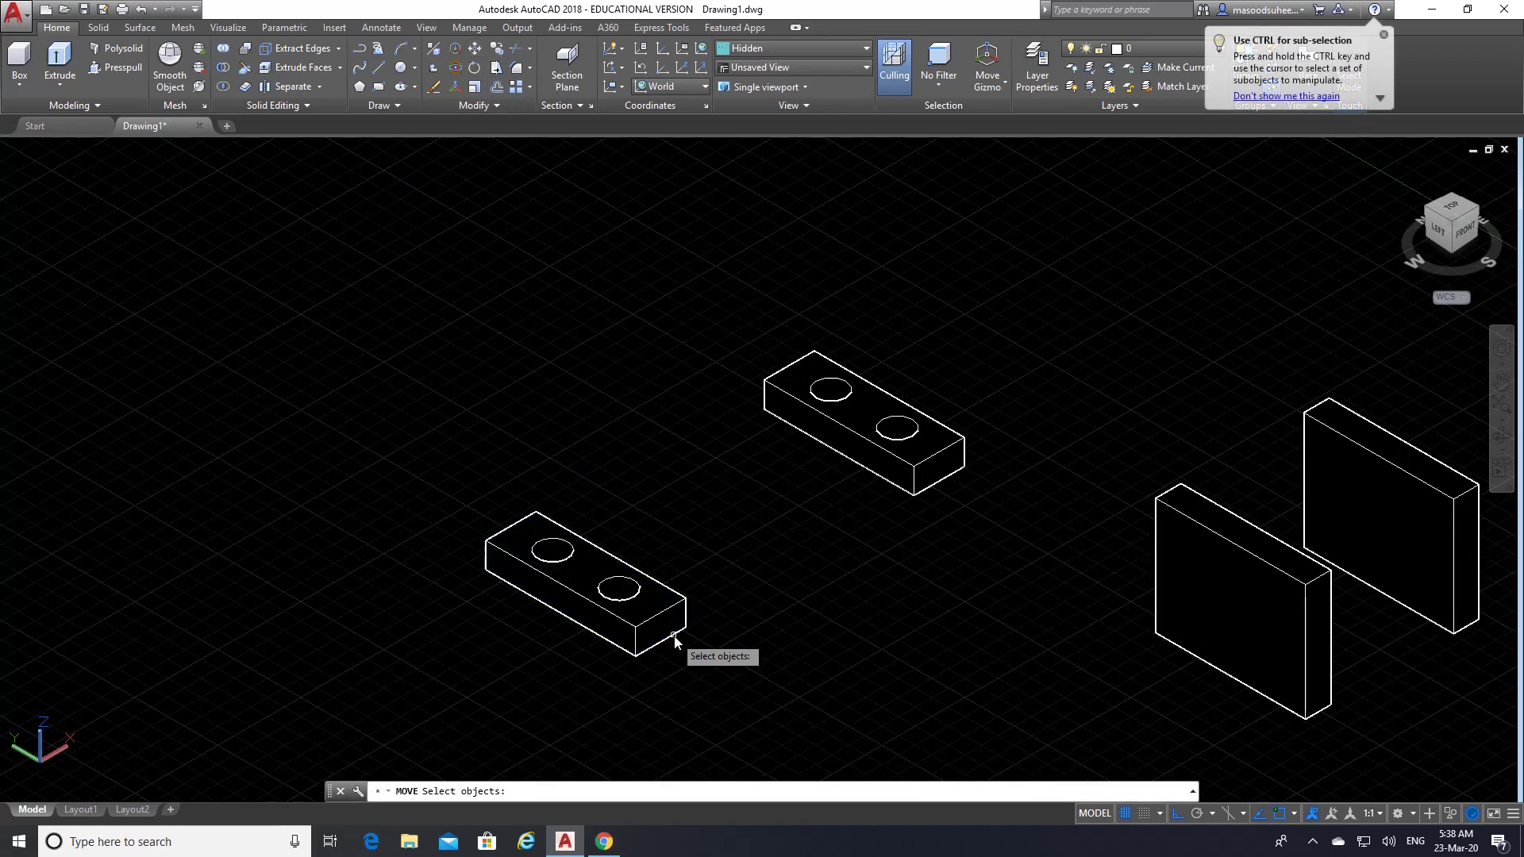
click(679, 632)
key(Return)
click(687, 627)
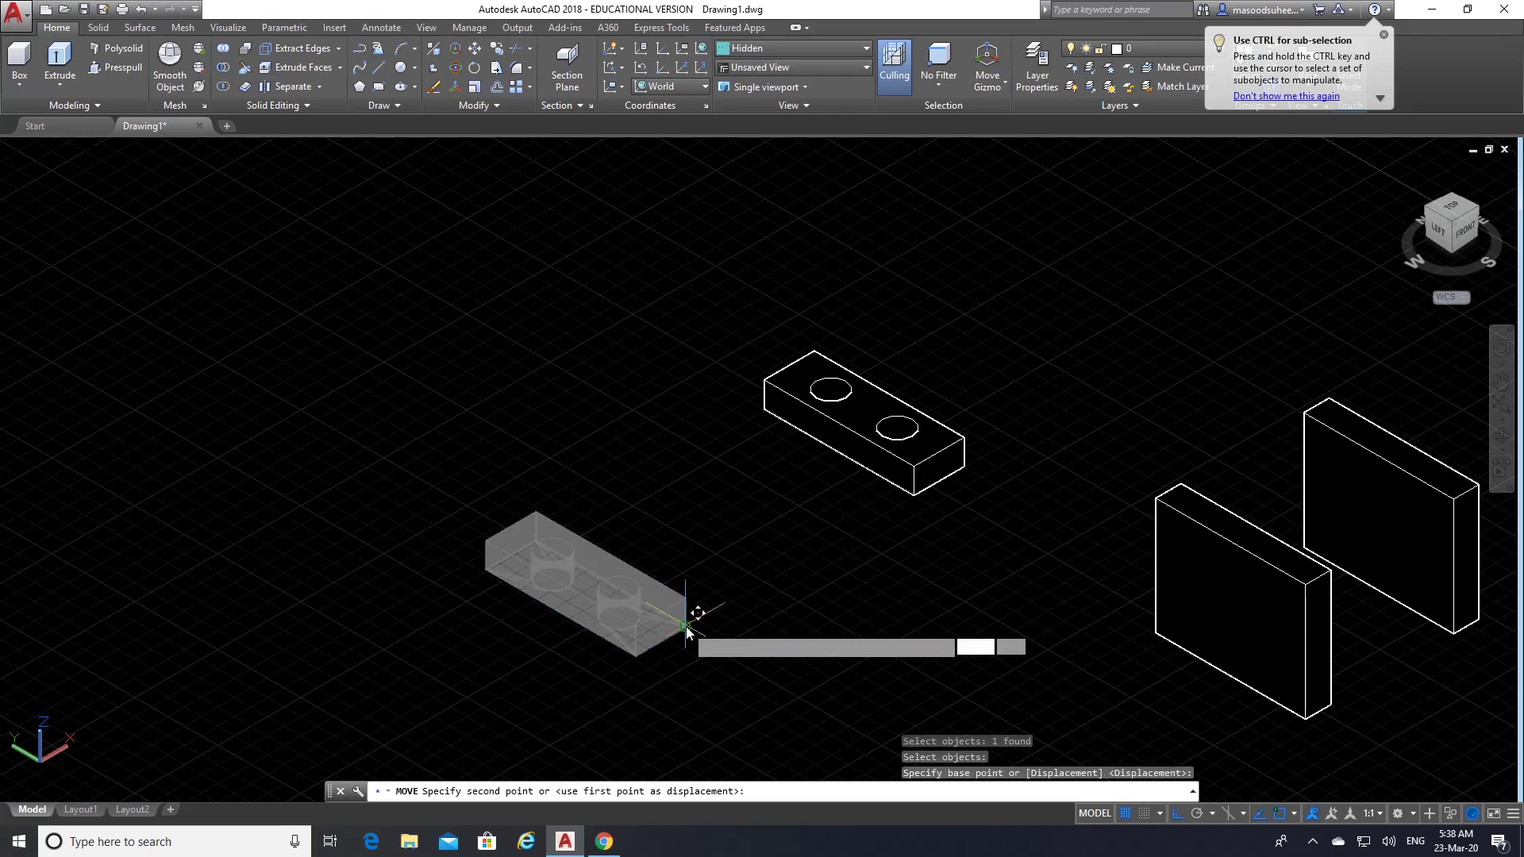
click(1306, 721)
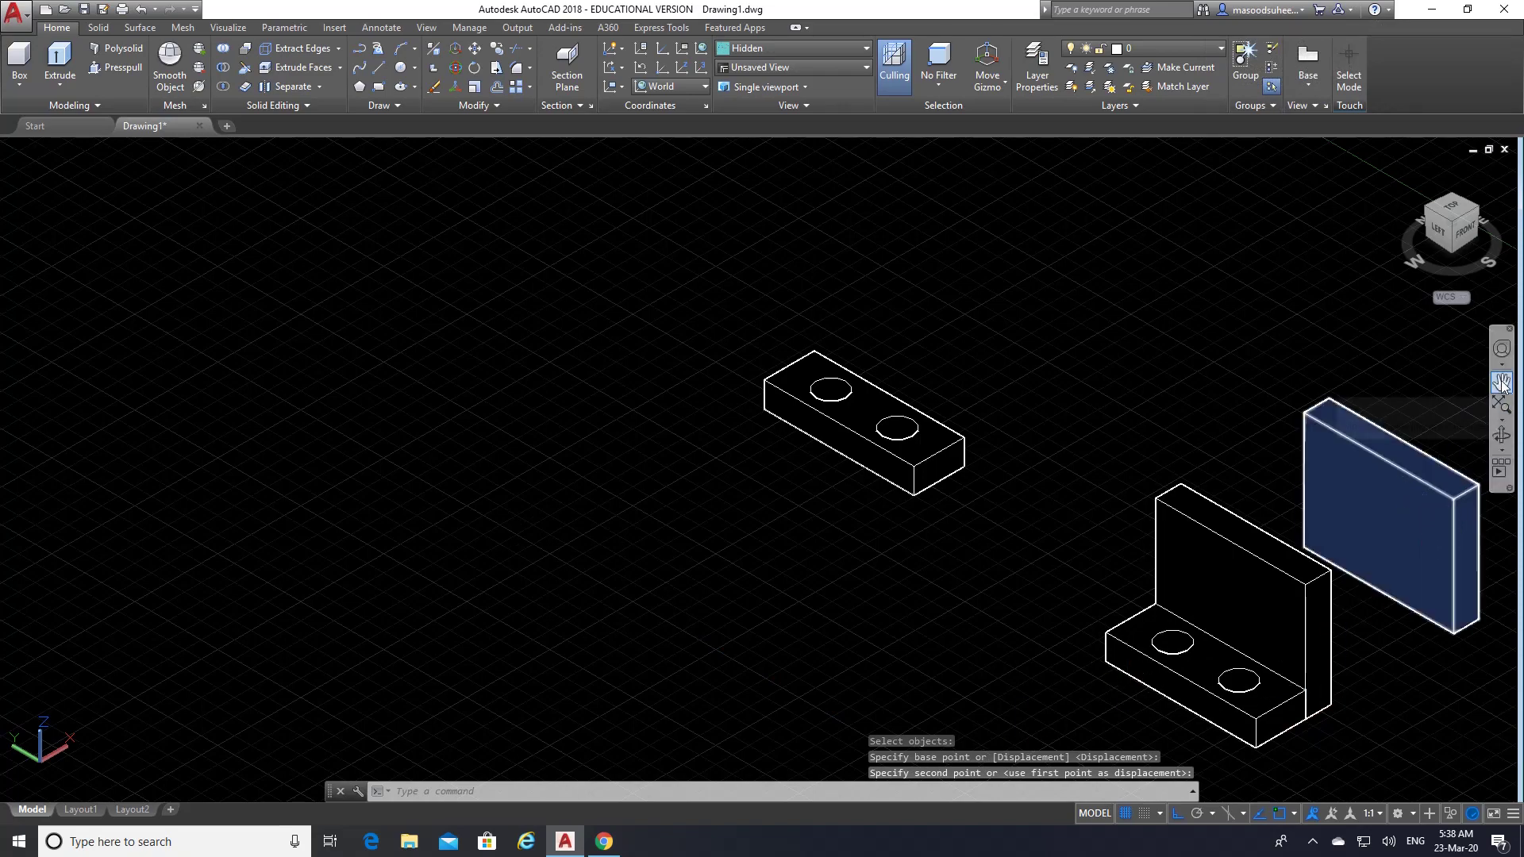
- Move the remaining holed flange by its lower corner onto the bottom outer corner of the far side wall
click(1502, 381)
drag(1373, 592, 858, 491)
right_click(816, 478)
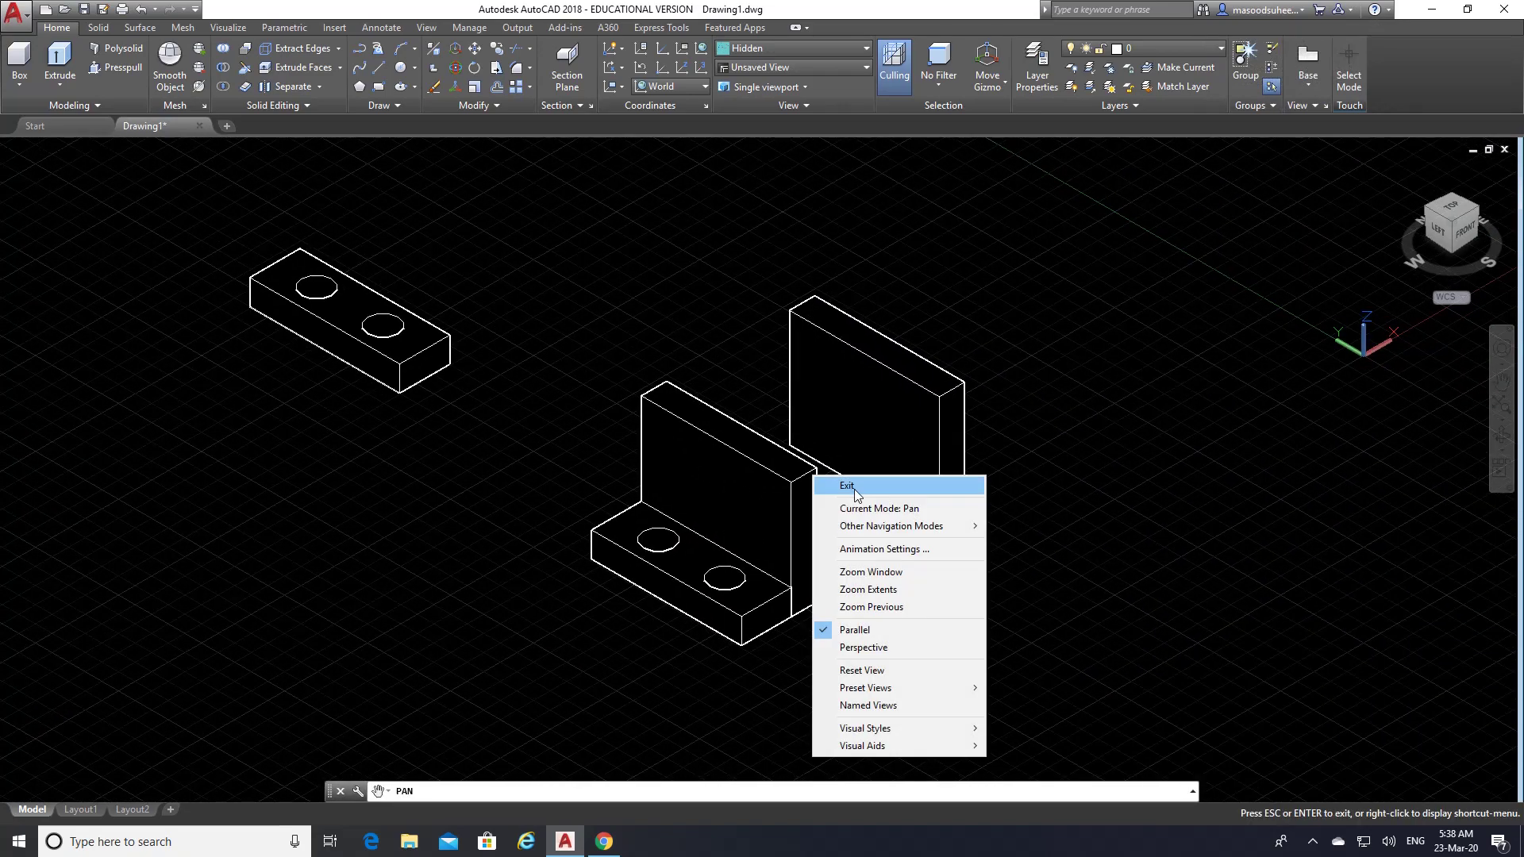
click(845, 484)
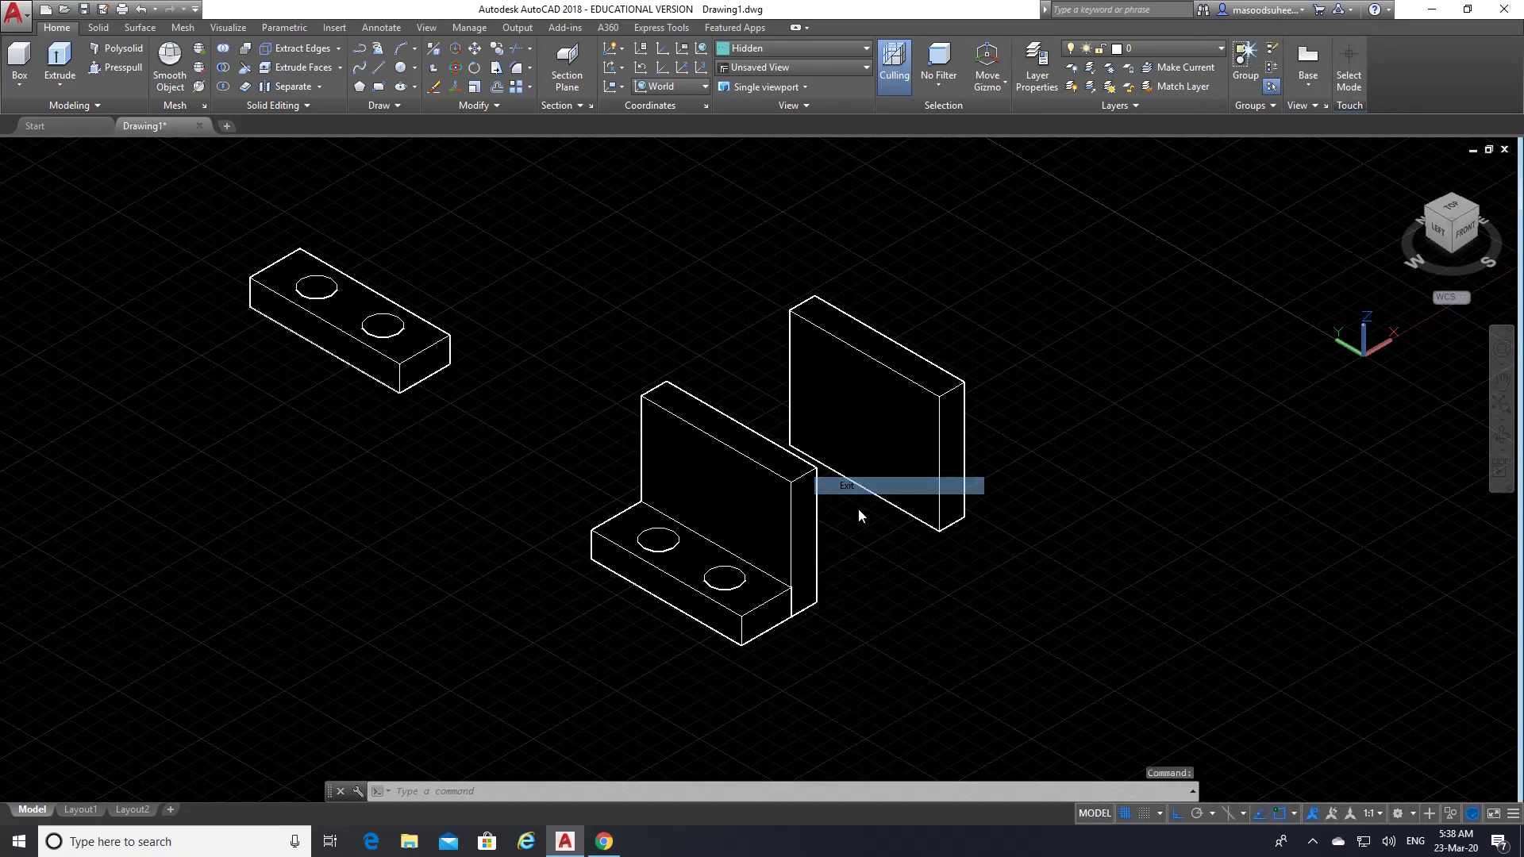
click(474, 51)
click(428, 349)
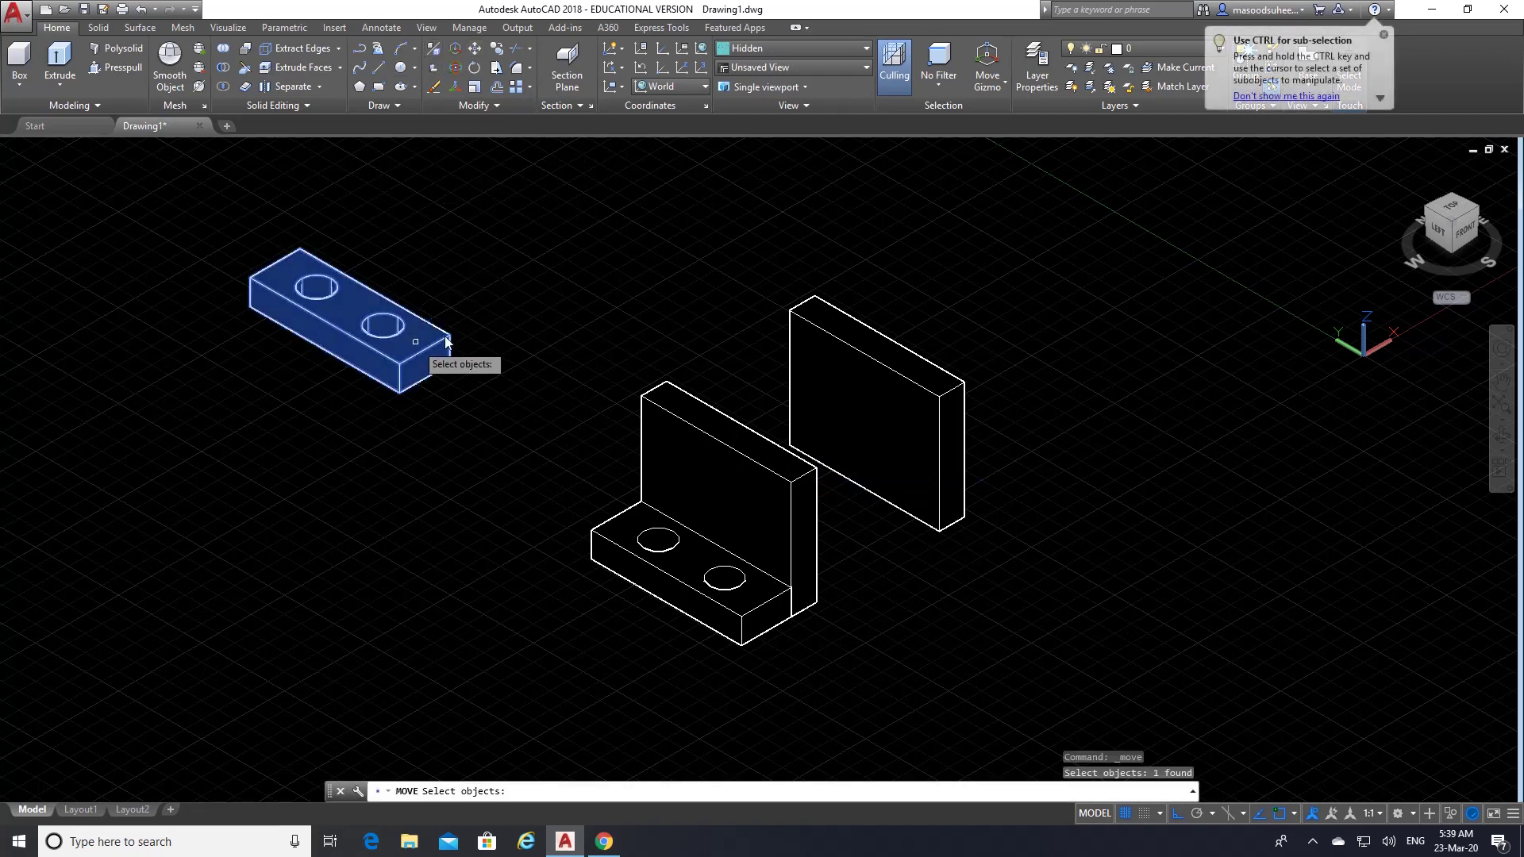
key(Return)
click(403, 395)
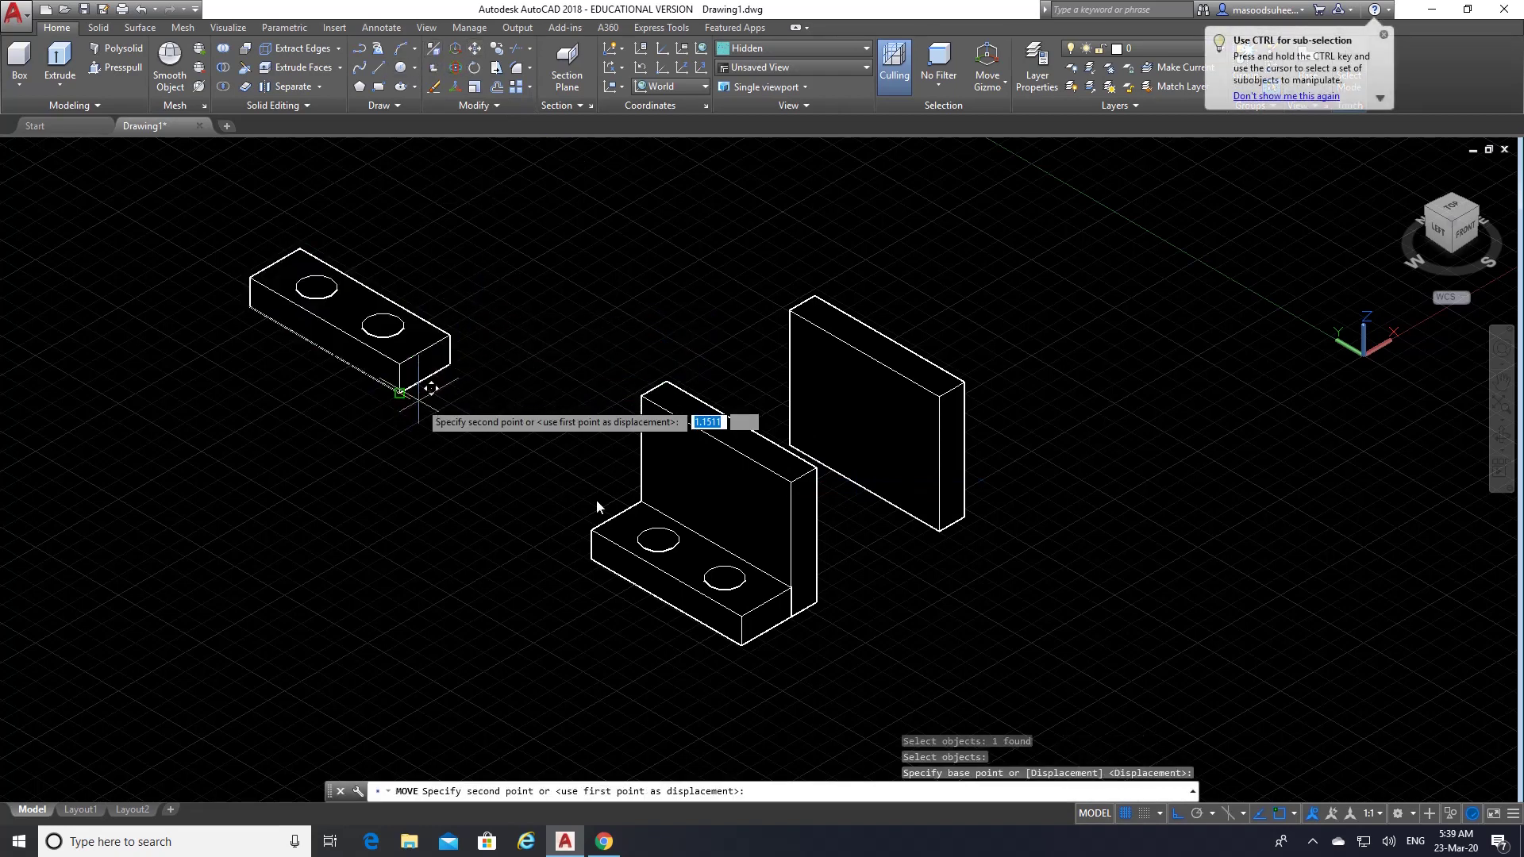
click(967, 518)
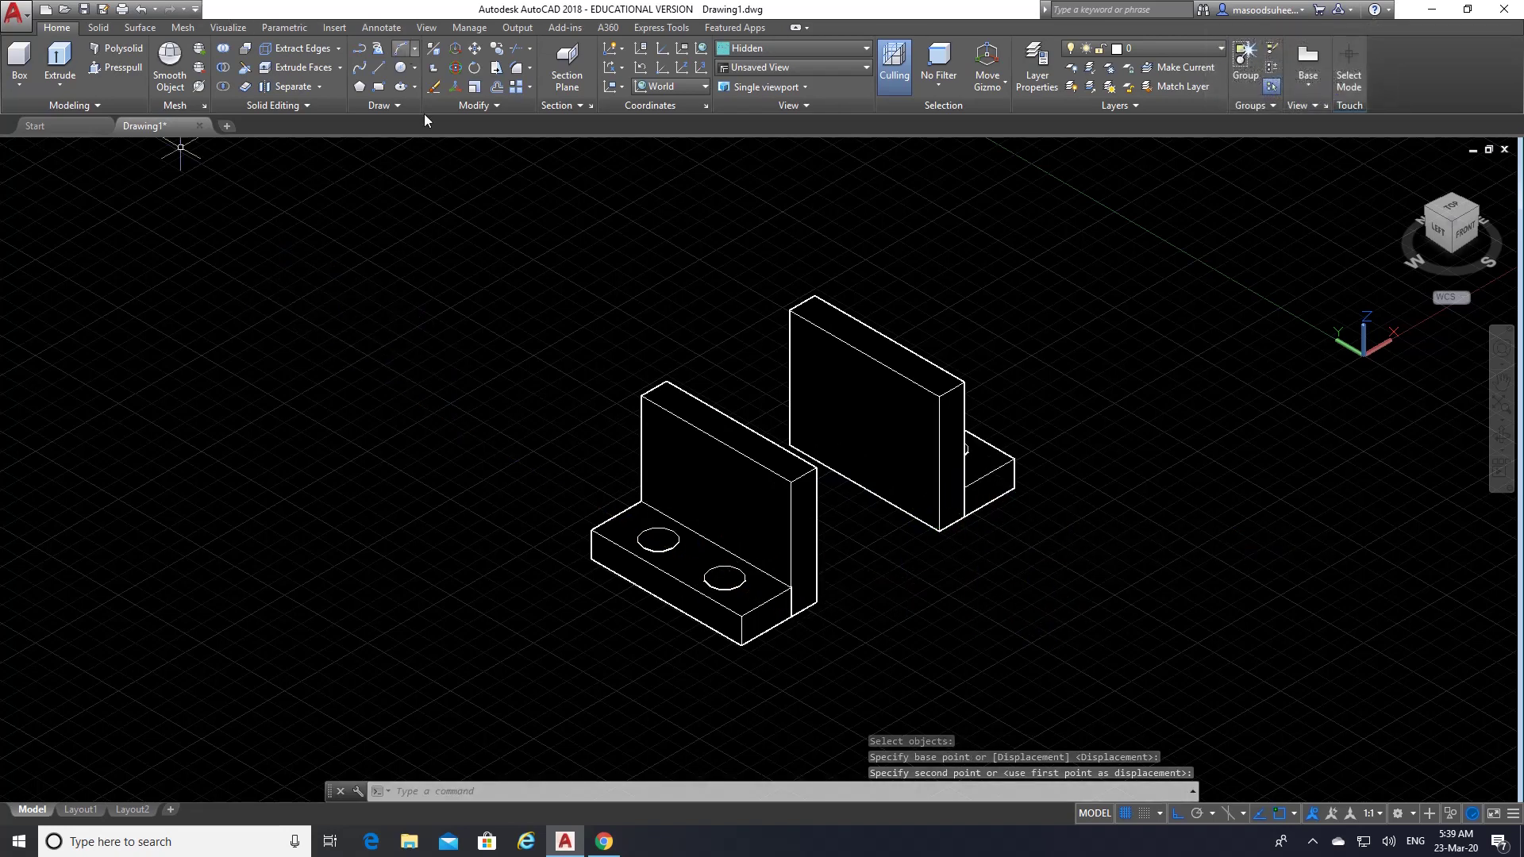
- Union the near side wall with its holed flange into one solid
click(226, 48)
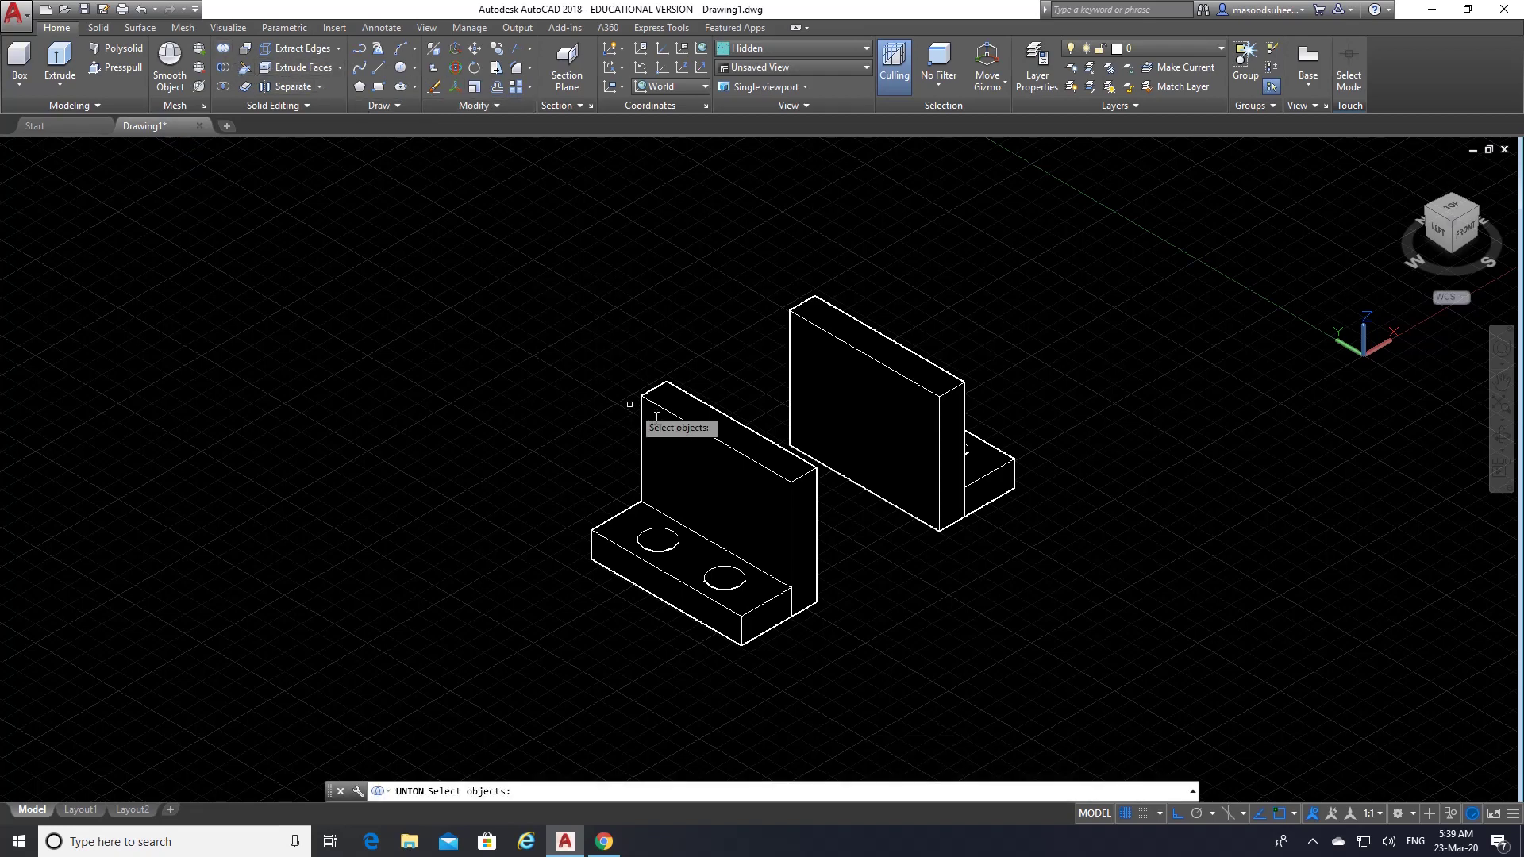
click(683, 448)
click(633, 533)
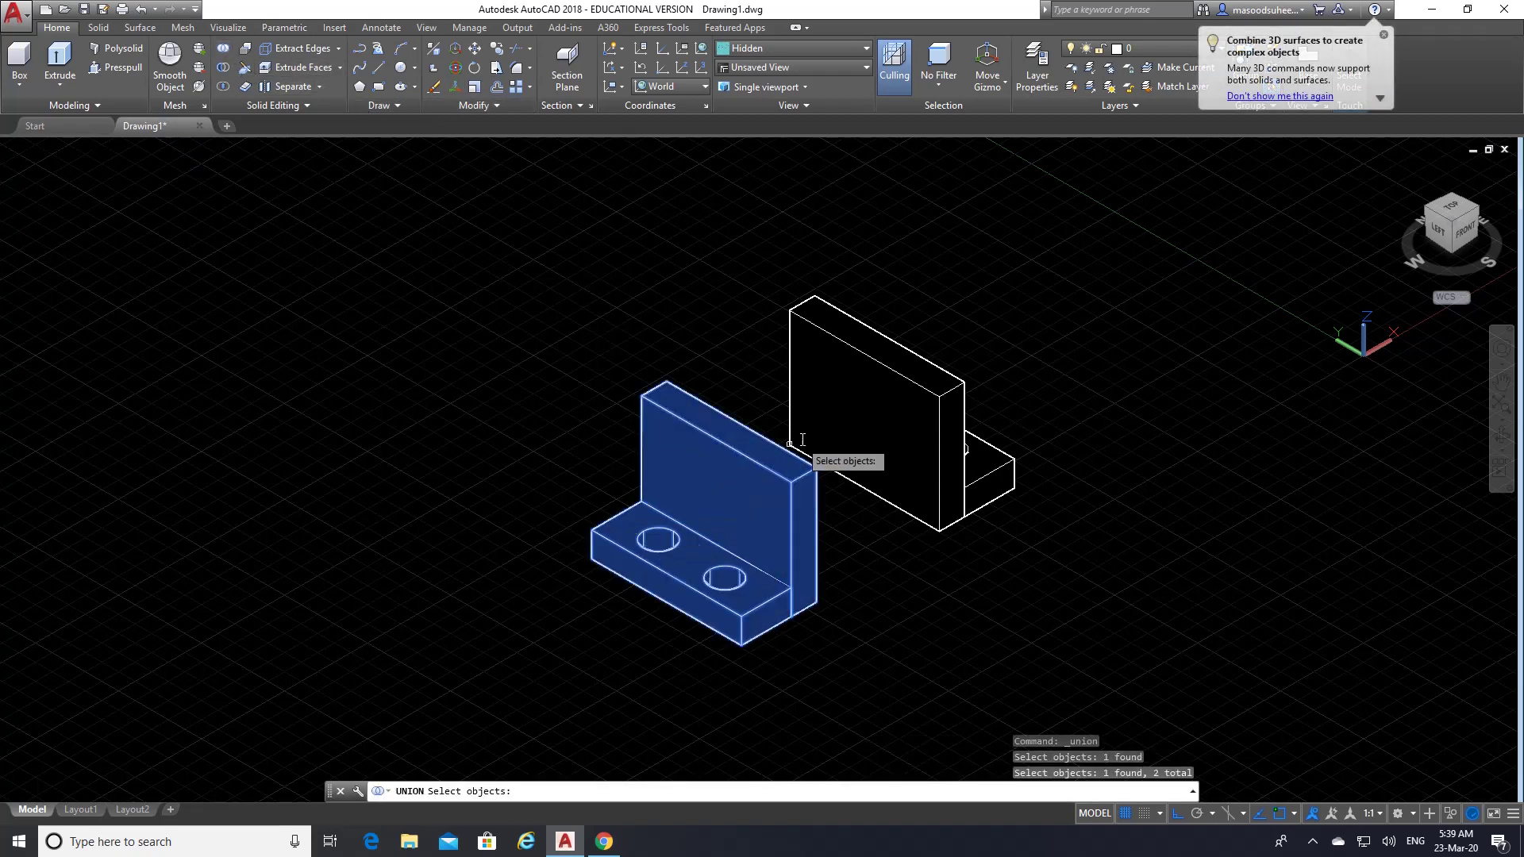
key(Return)
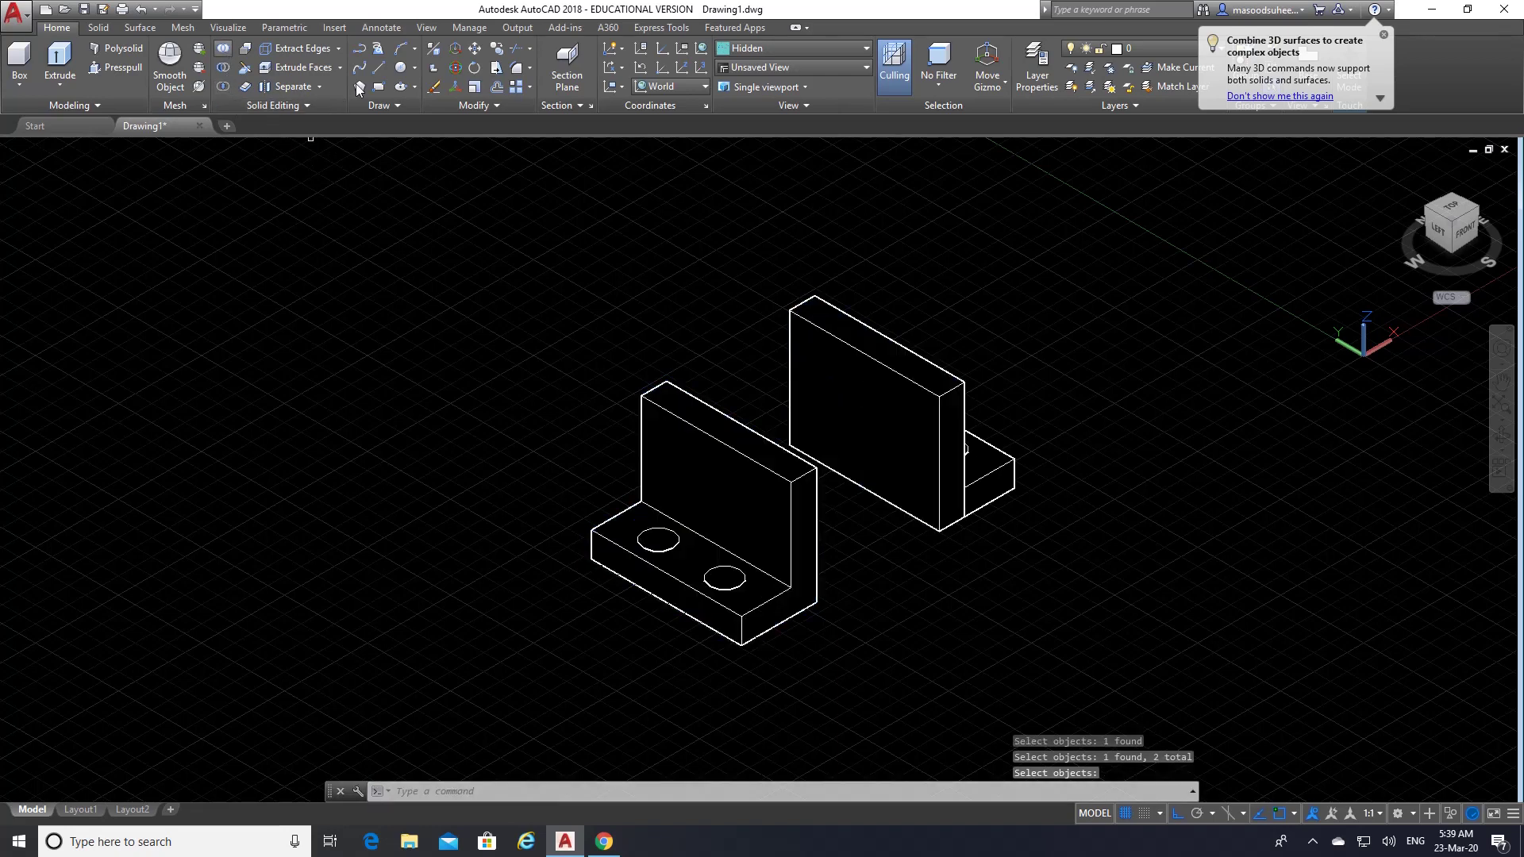
- Union the far side wall with its holed flange into one solid
key(Return)
click(848, 371)
click(986, 488)
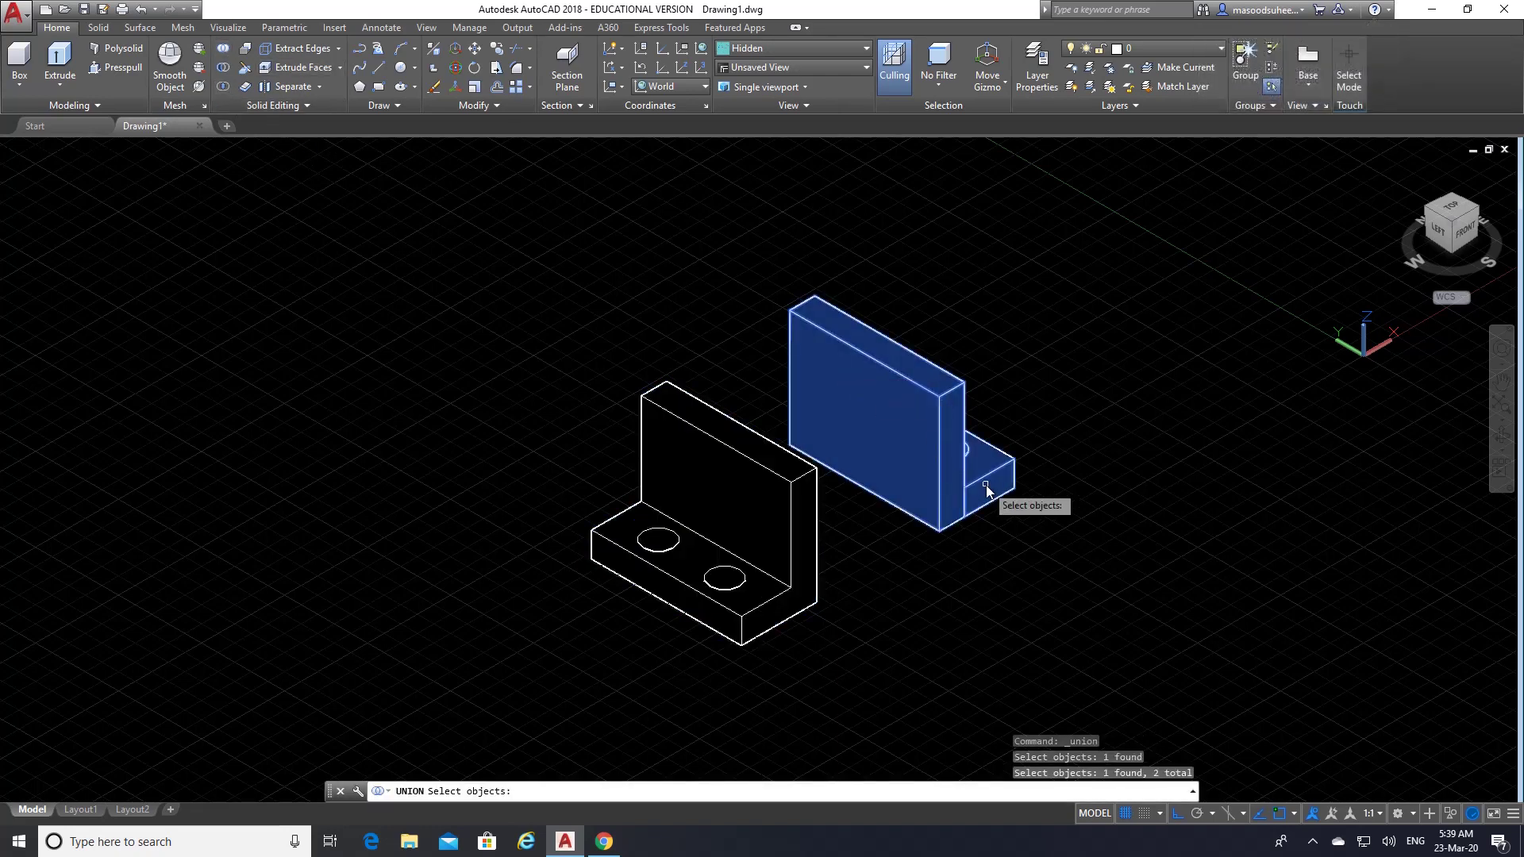
key(Return)
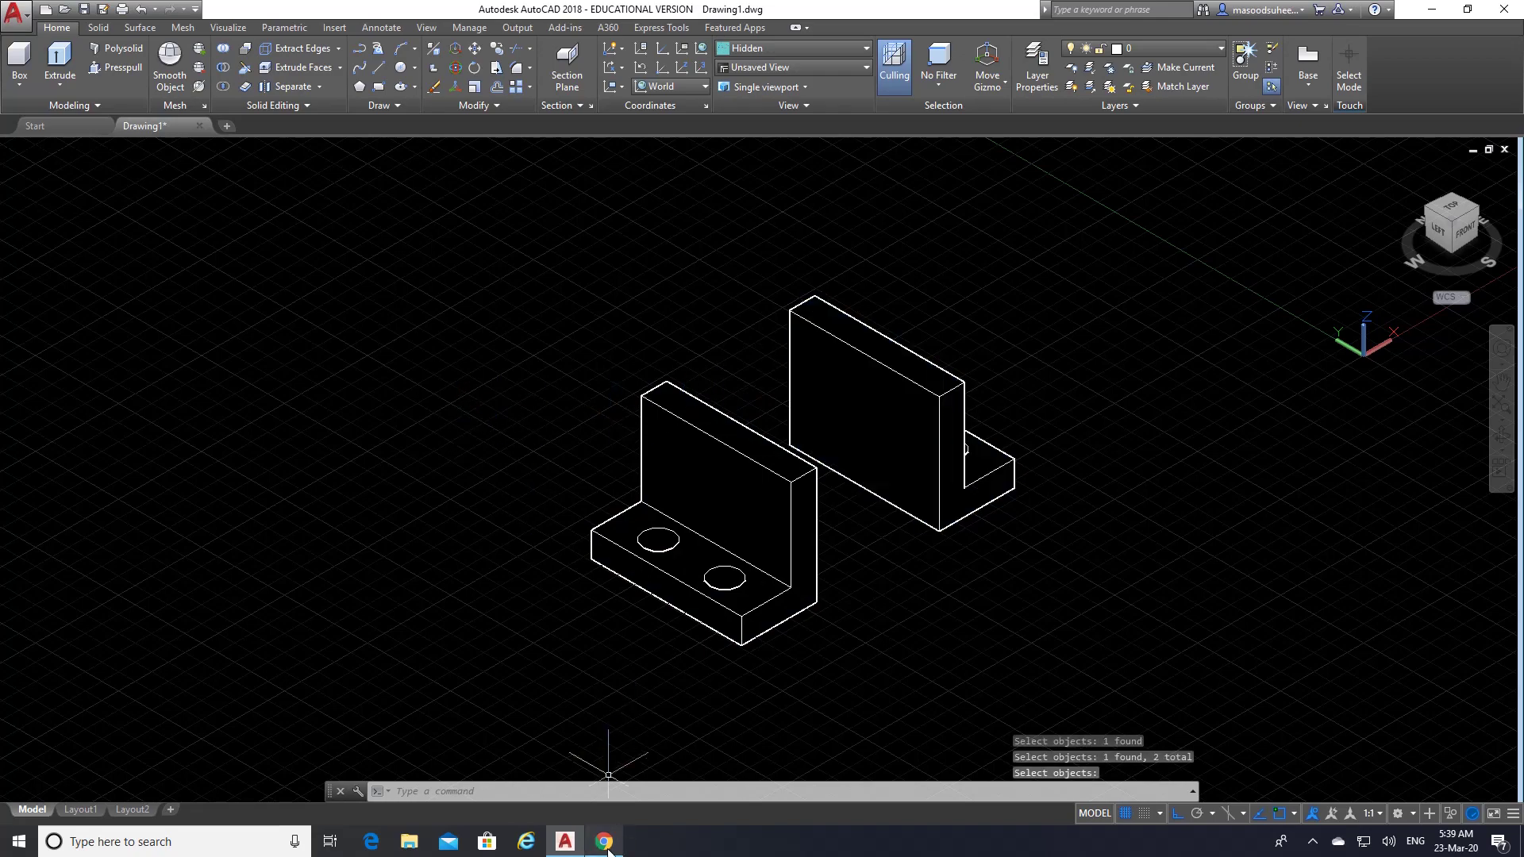
- Switch to the Exercise 14 PDF in Chrome to check the top plate's dimensions, and return to the AutoCAD drawing
mouse_move(608, 850)
click(610, 810)
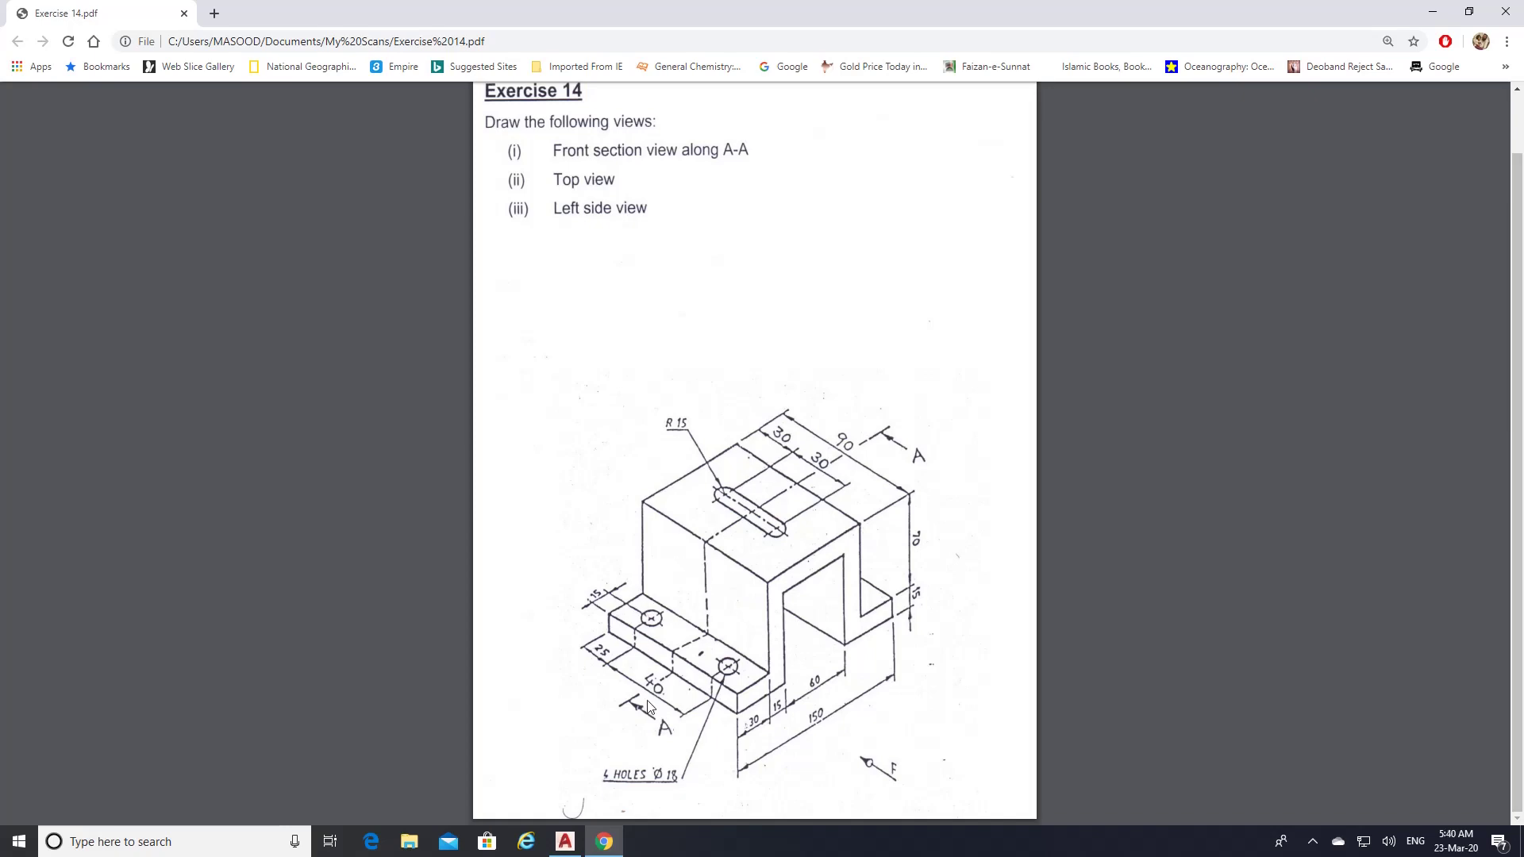
click(565, 840)
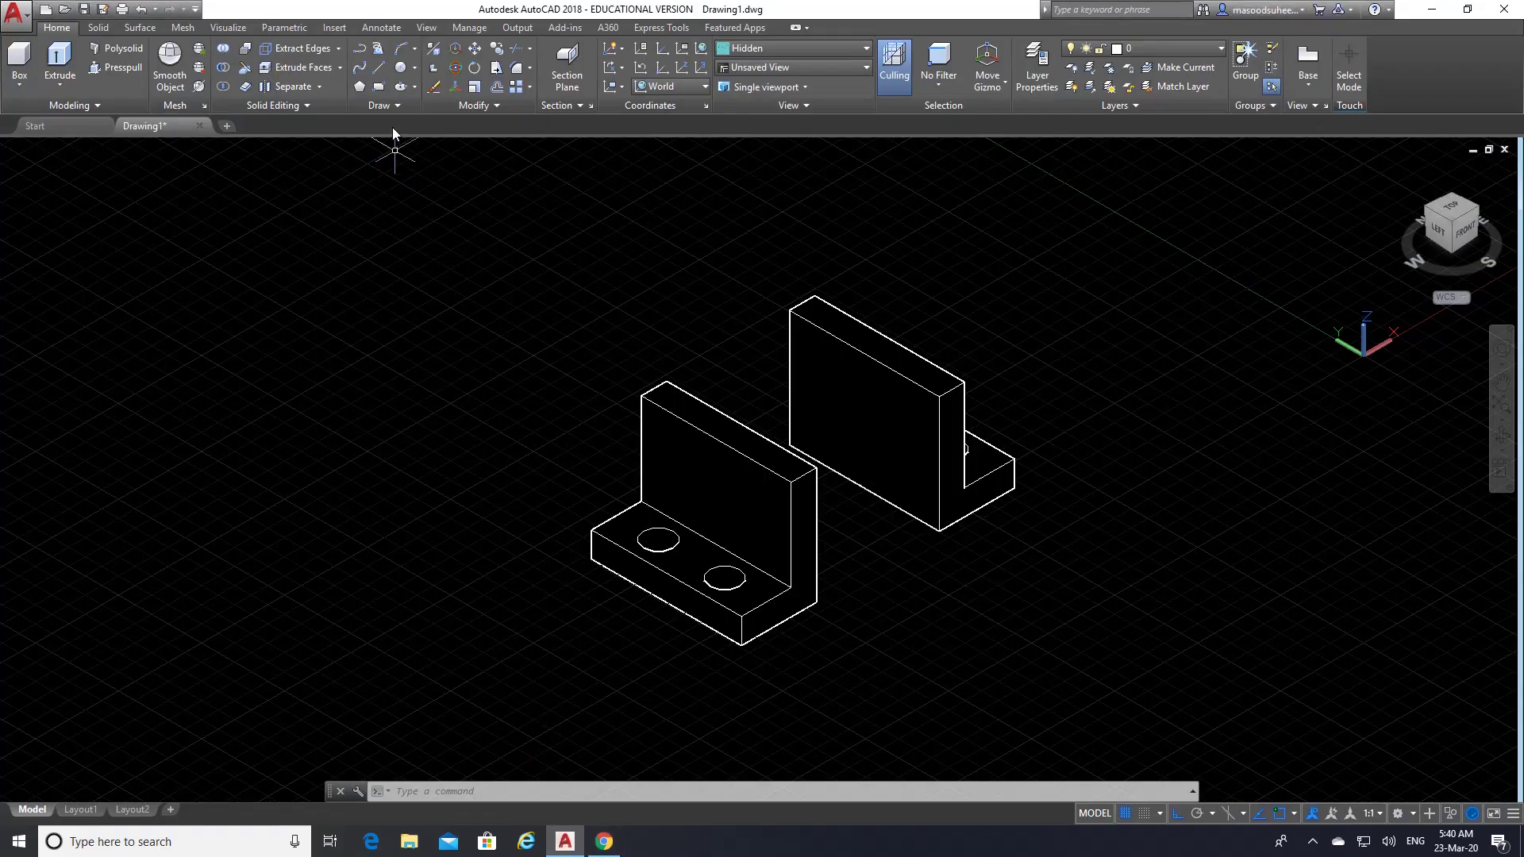
- Draw the first two perpendicular sides of the top plate outline, each 90 long, in the empty space beside the walls
click(379, 69)
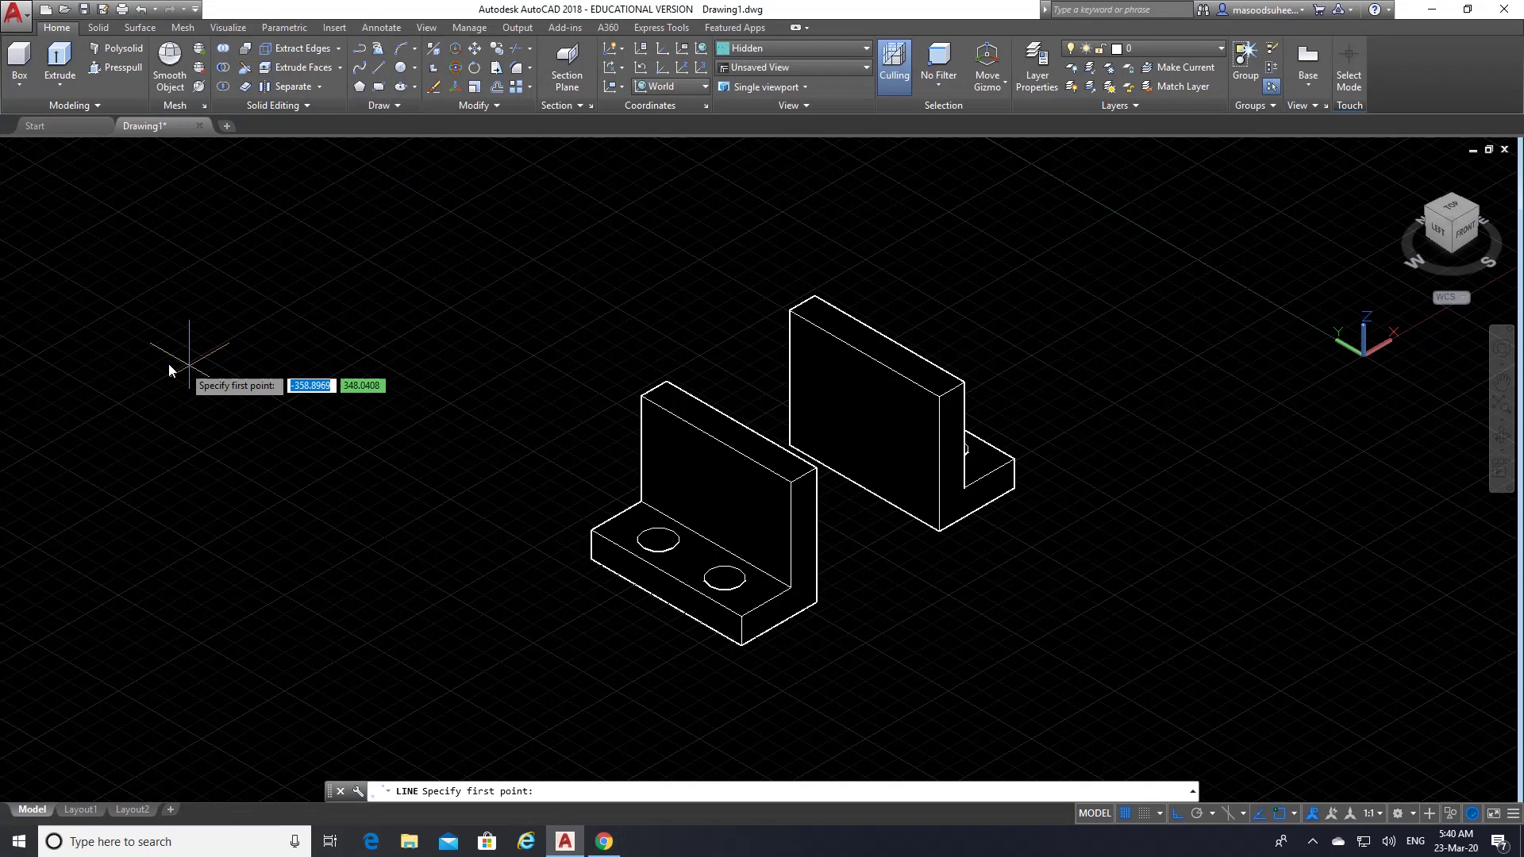
click(94, 316)
text(90)
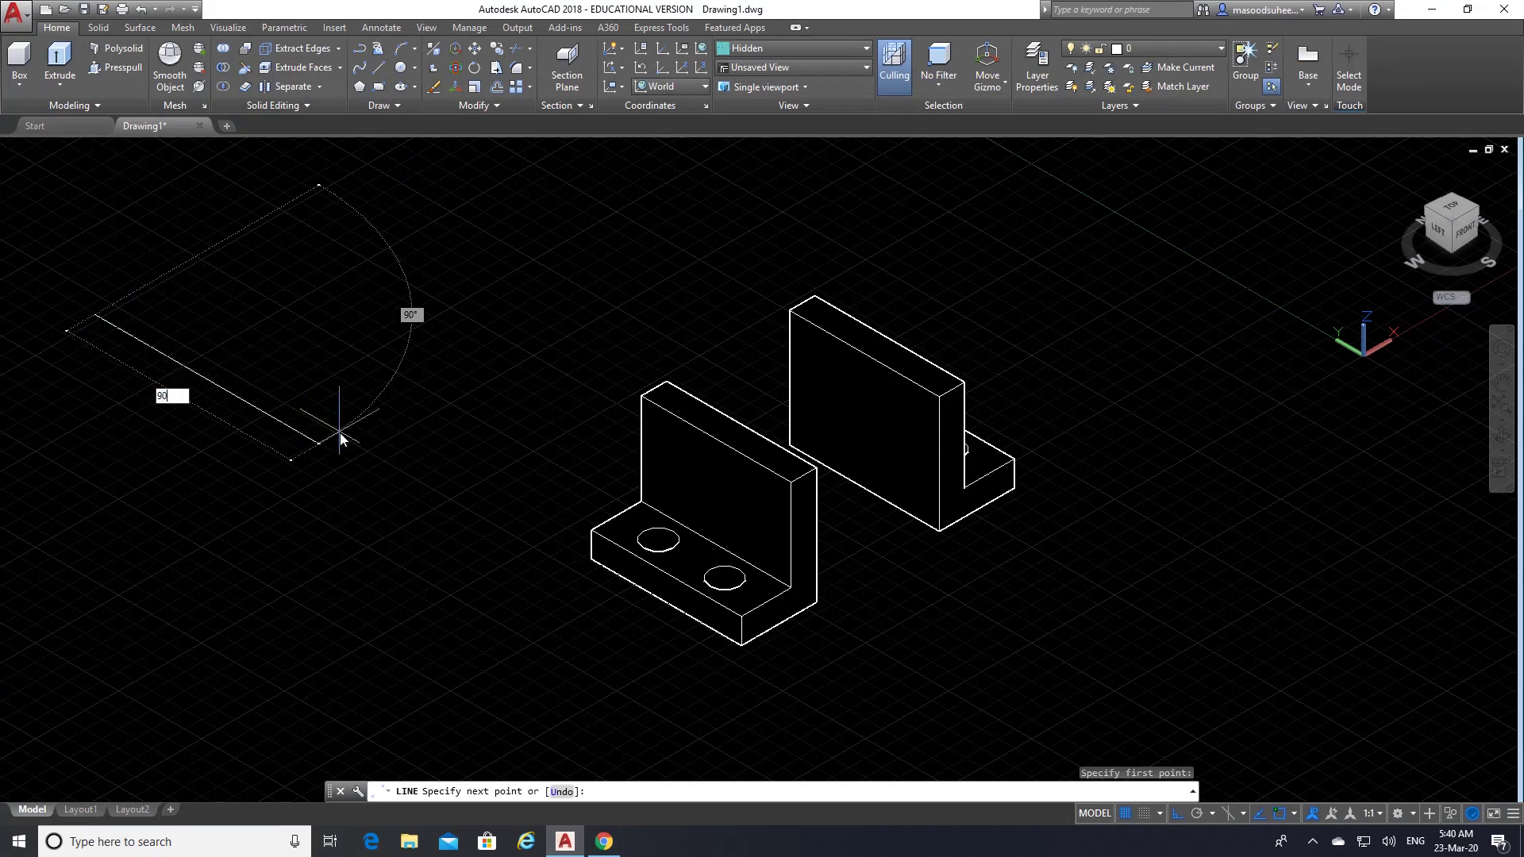
key(Return)
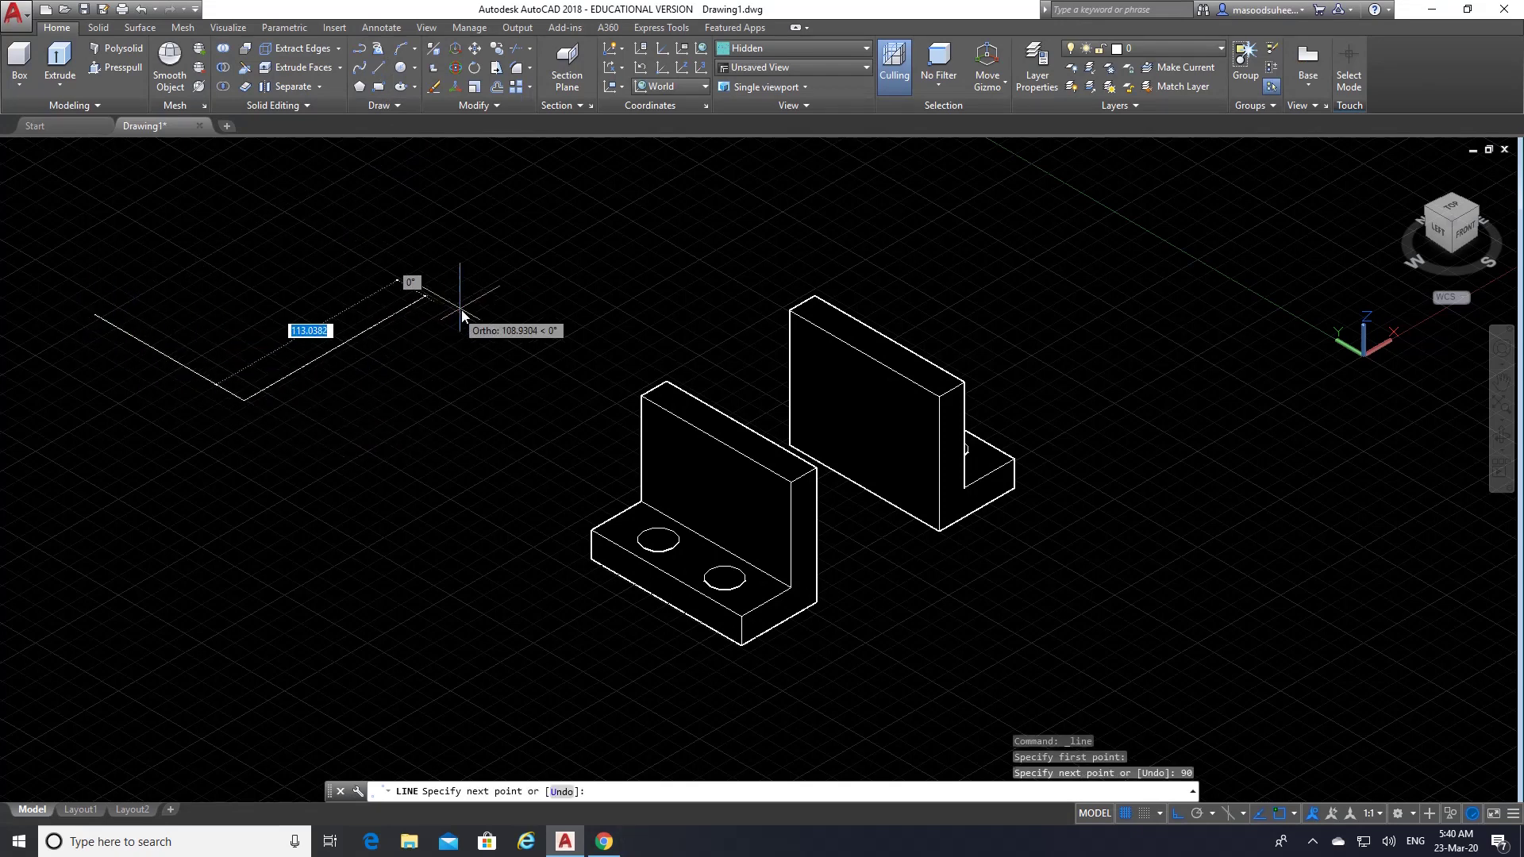
text(90)
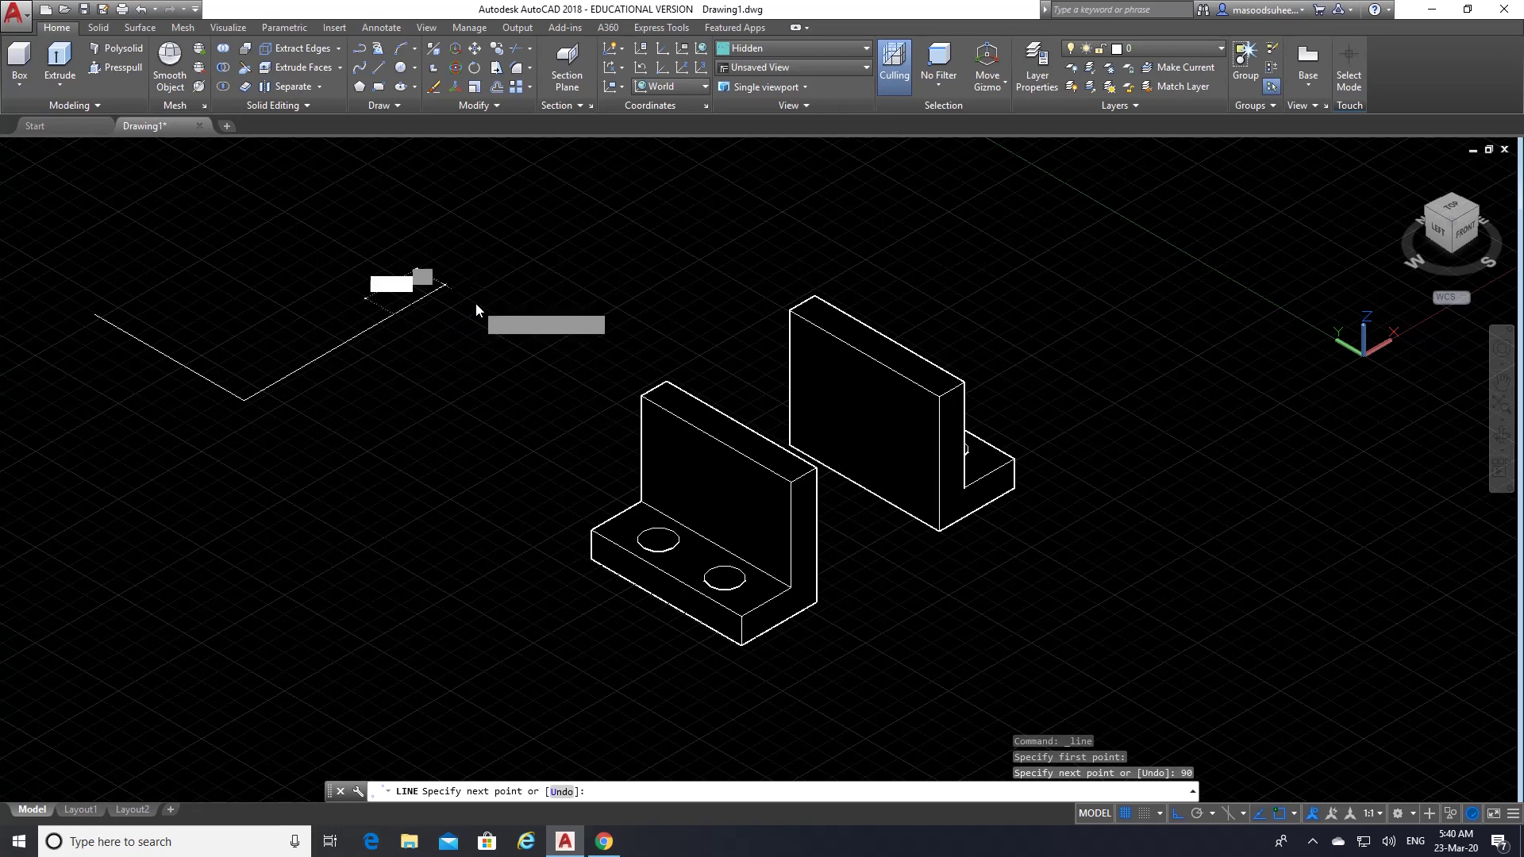
- Complete the square outline beside the brackets with 90-unit sides and close it back to its start point
key(Return)
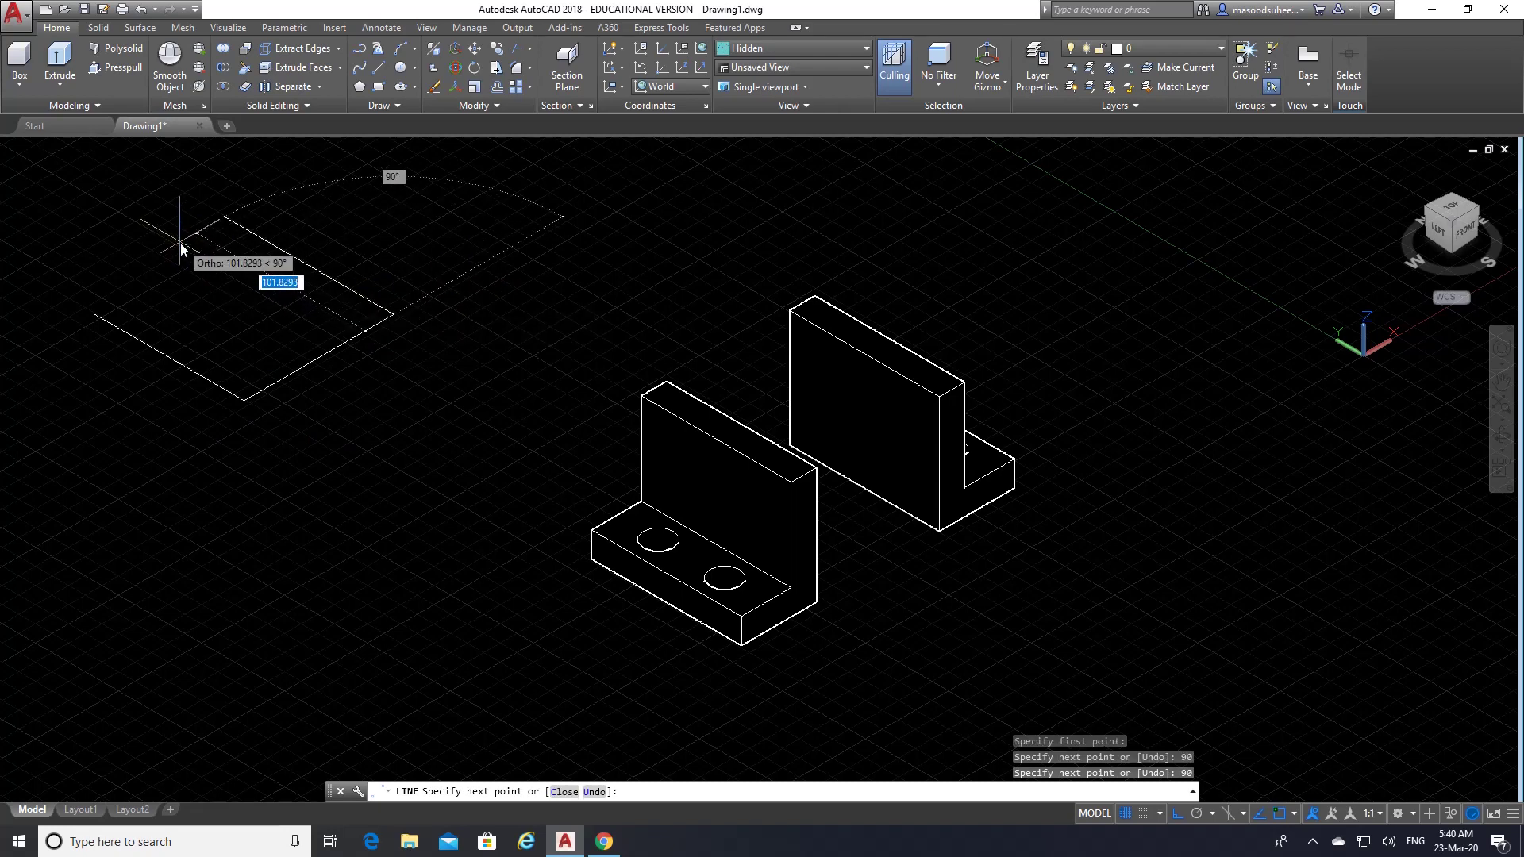
text(90)
key(Return)
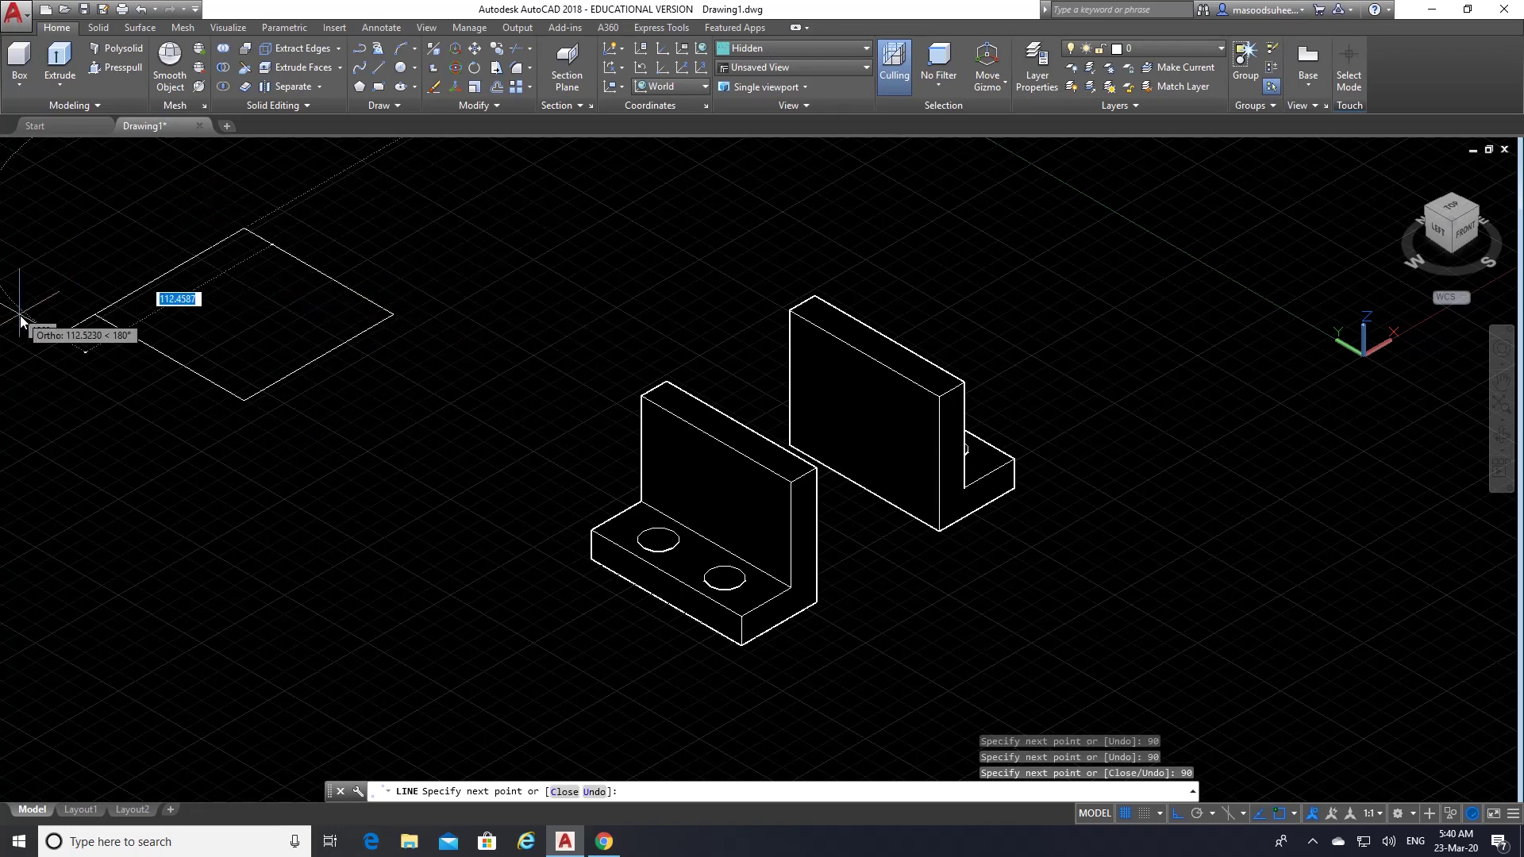
text(c)
key(Return)
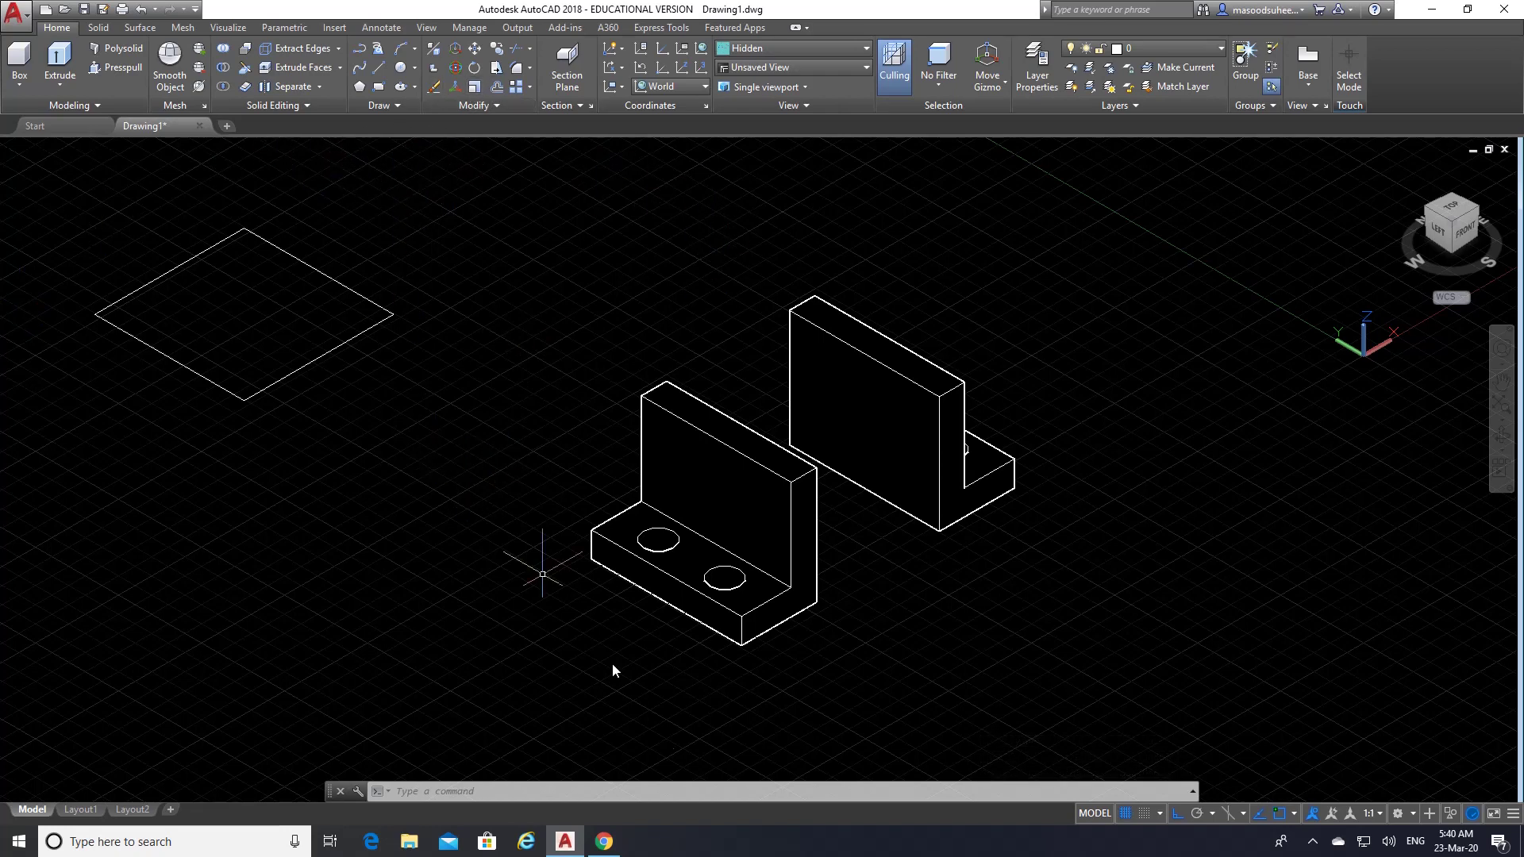
- Check the slot dimensions in the Exercise 14 PDF in Chrome, then in AutoCAD enable Midpoint snap and join the square's upper-left and lower-right side midpoints
click(604, 841)
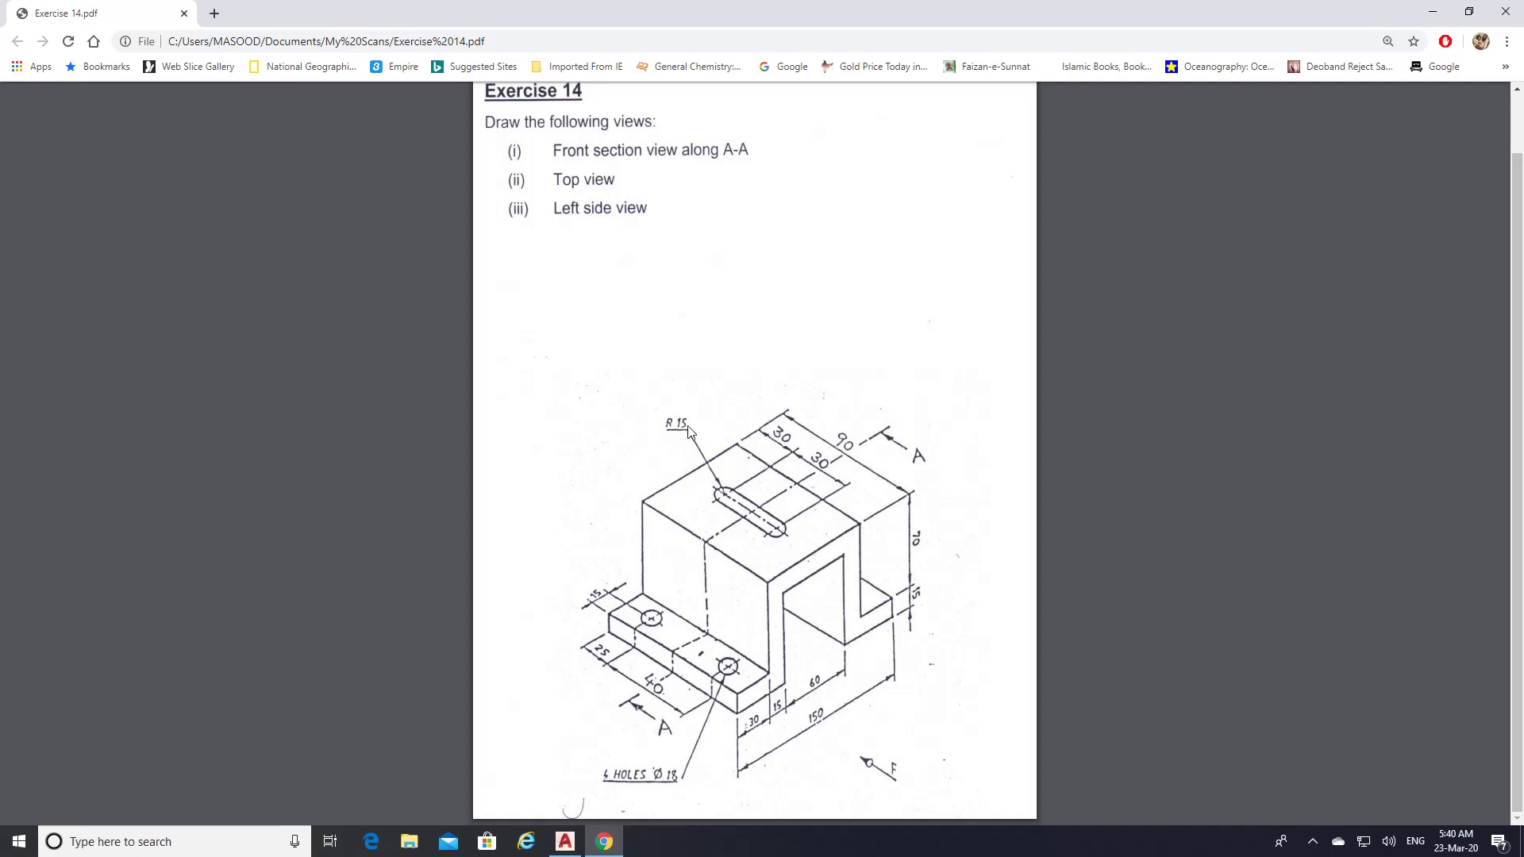
mouse_move(262, 135)
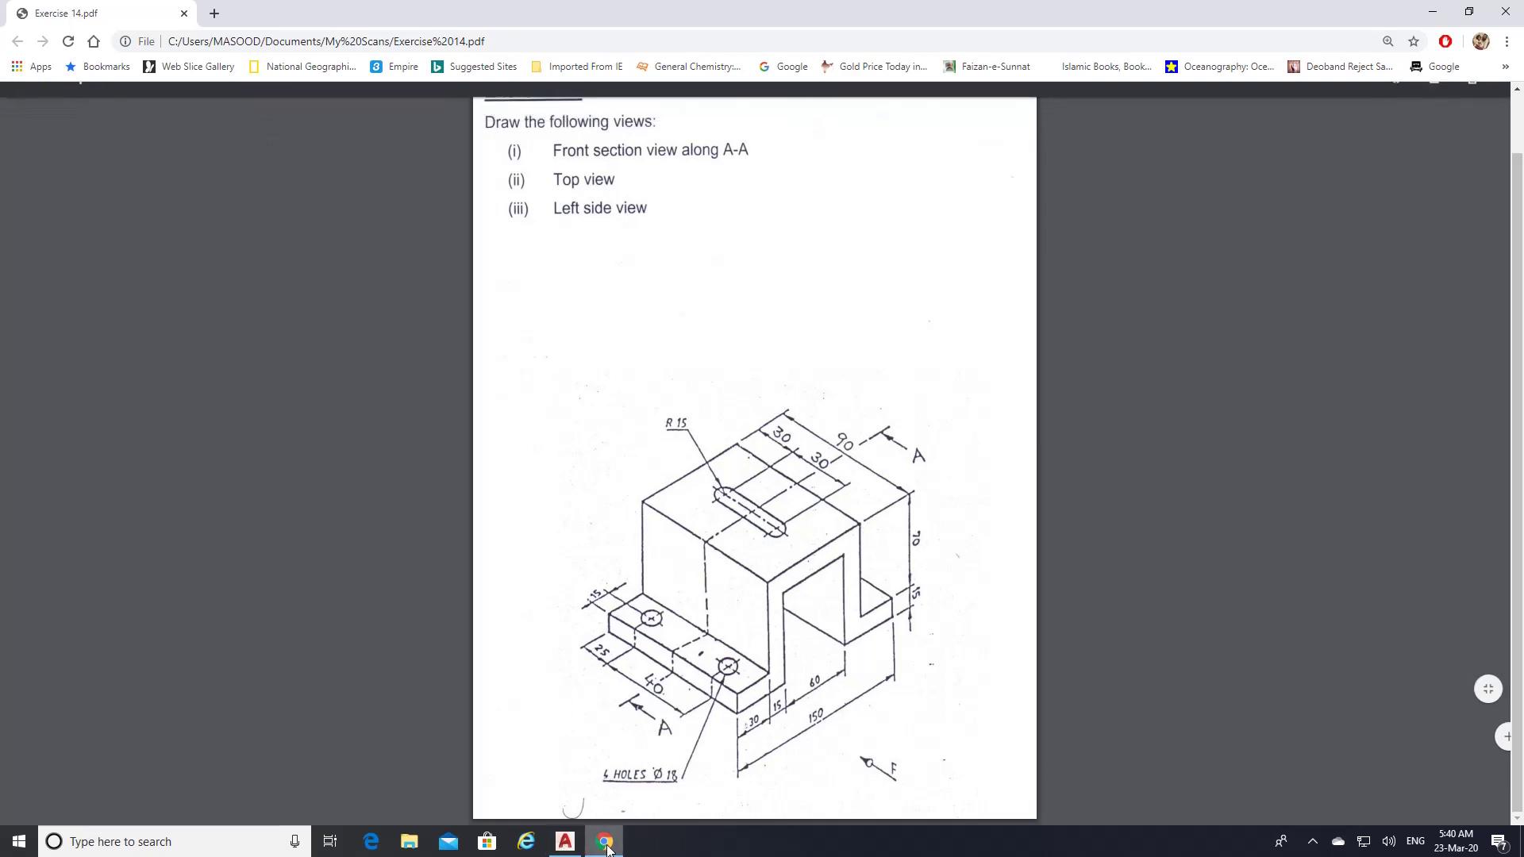
mouse_move(606, 850)
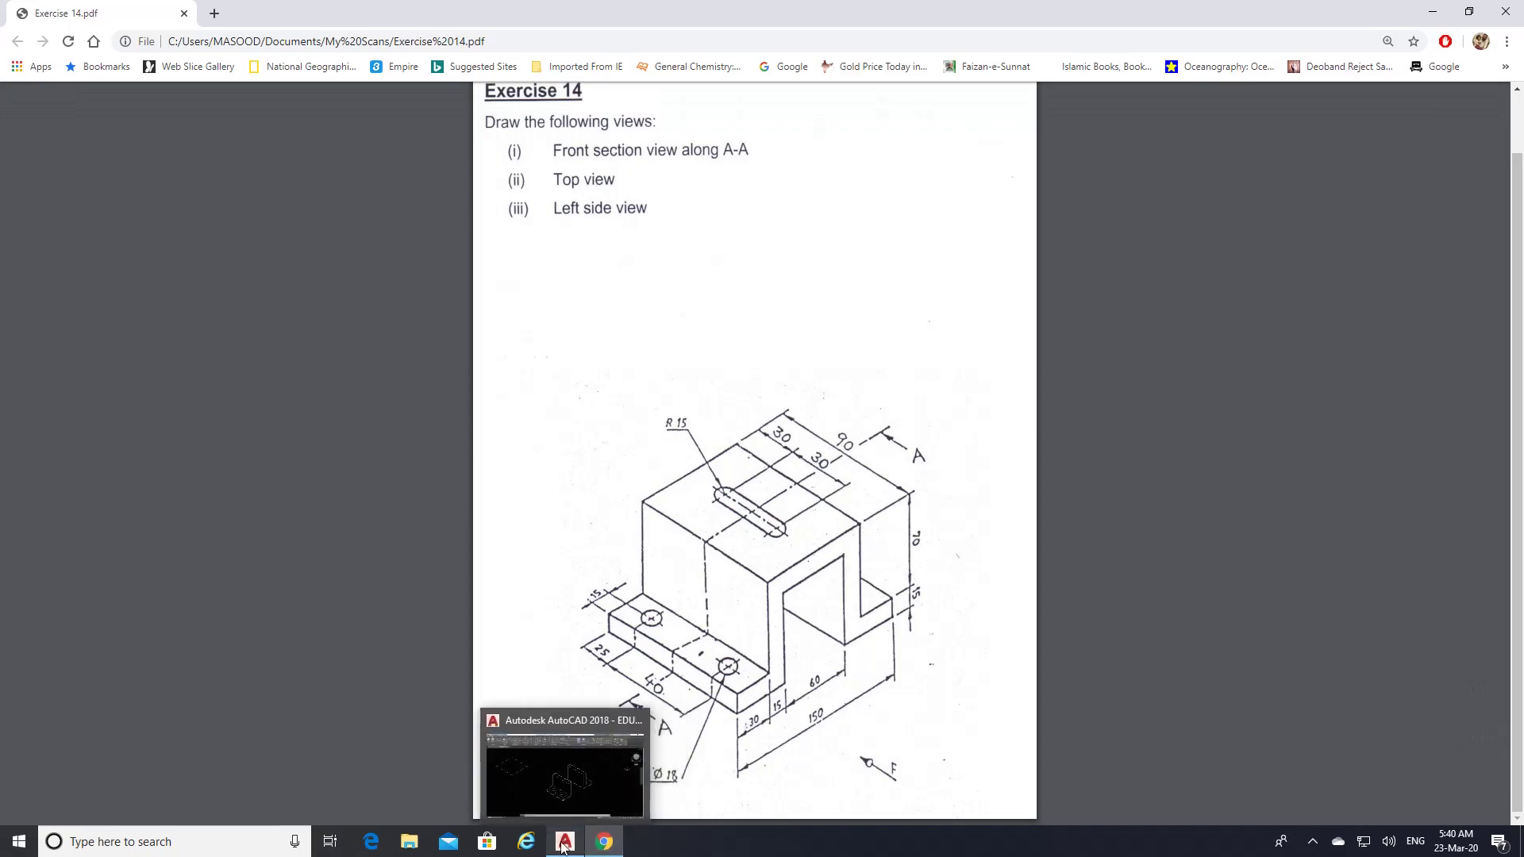
click(565, 841)
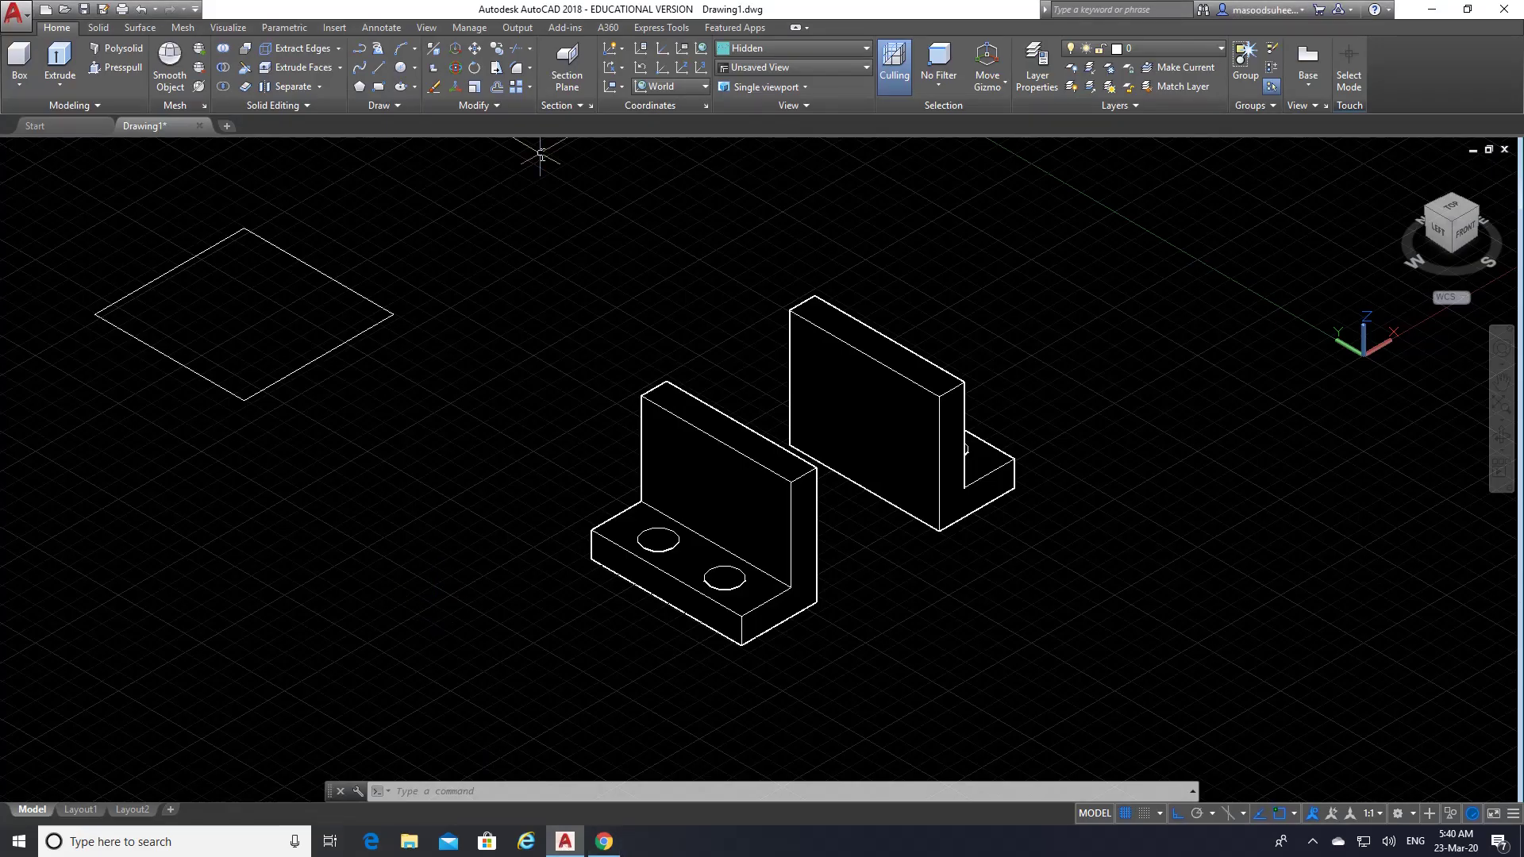
click(378, 67)
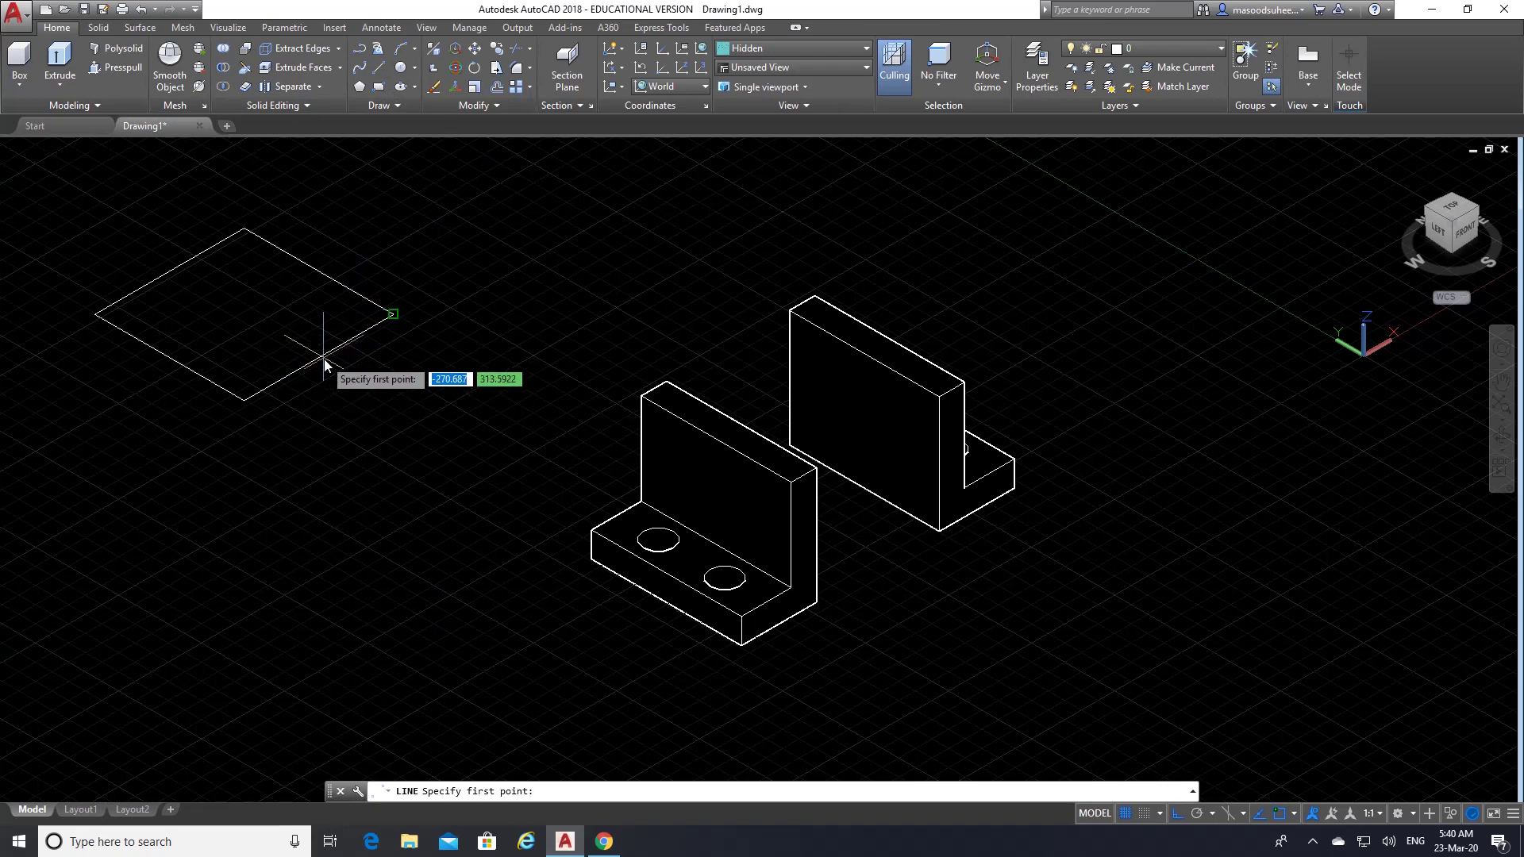
click(1295, 814)
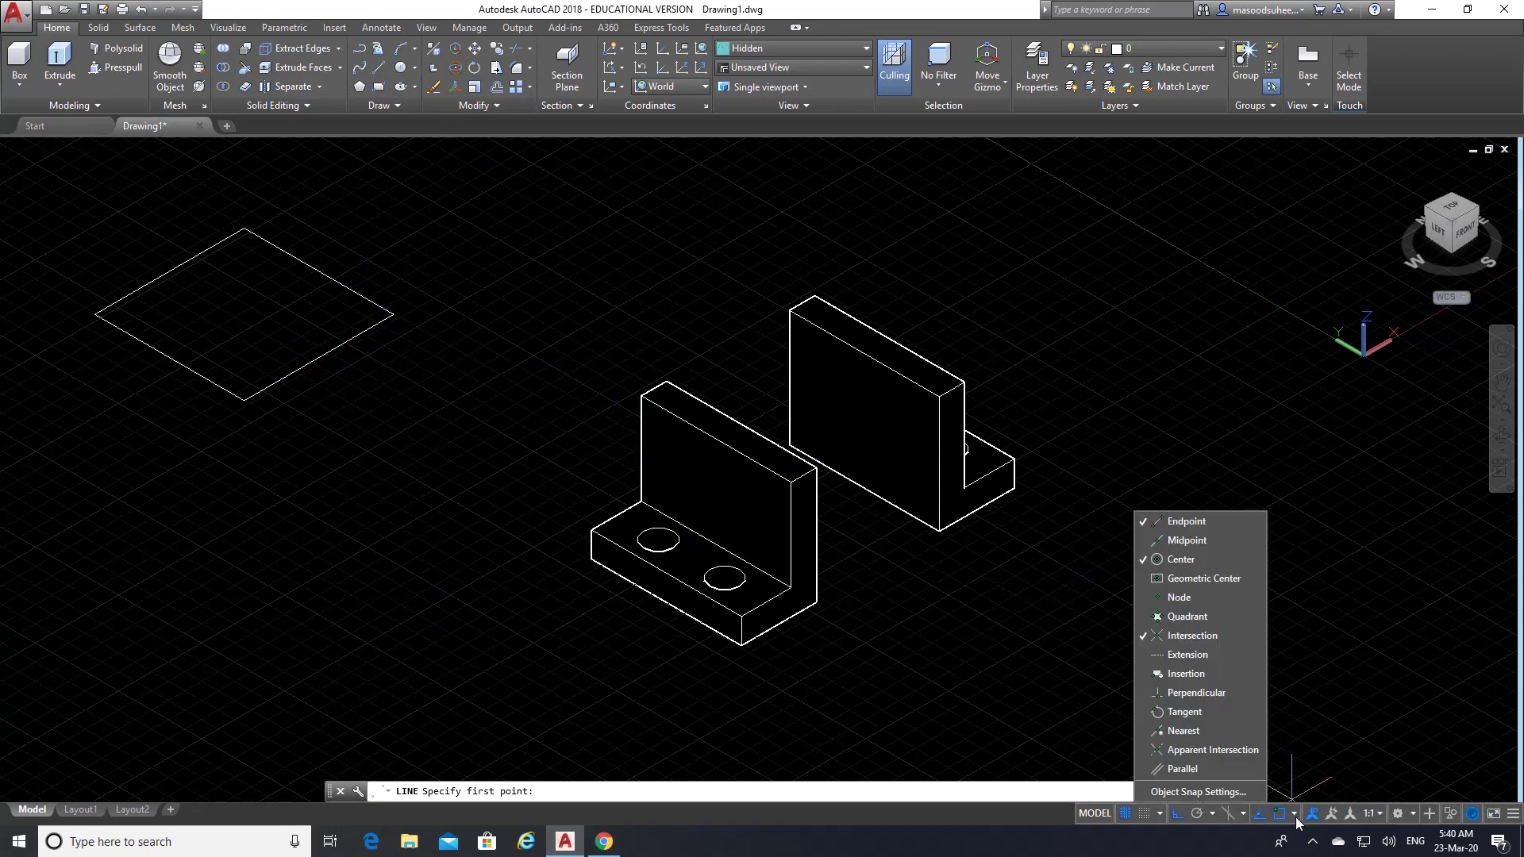
click(1200, 545)
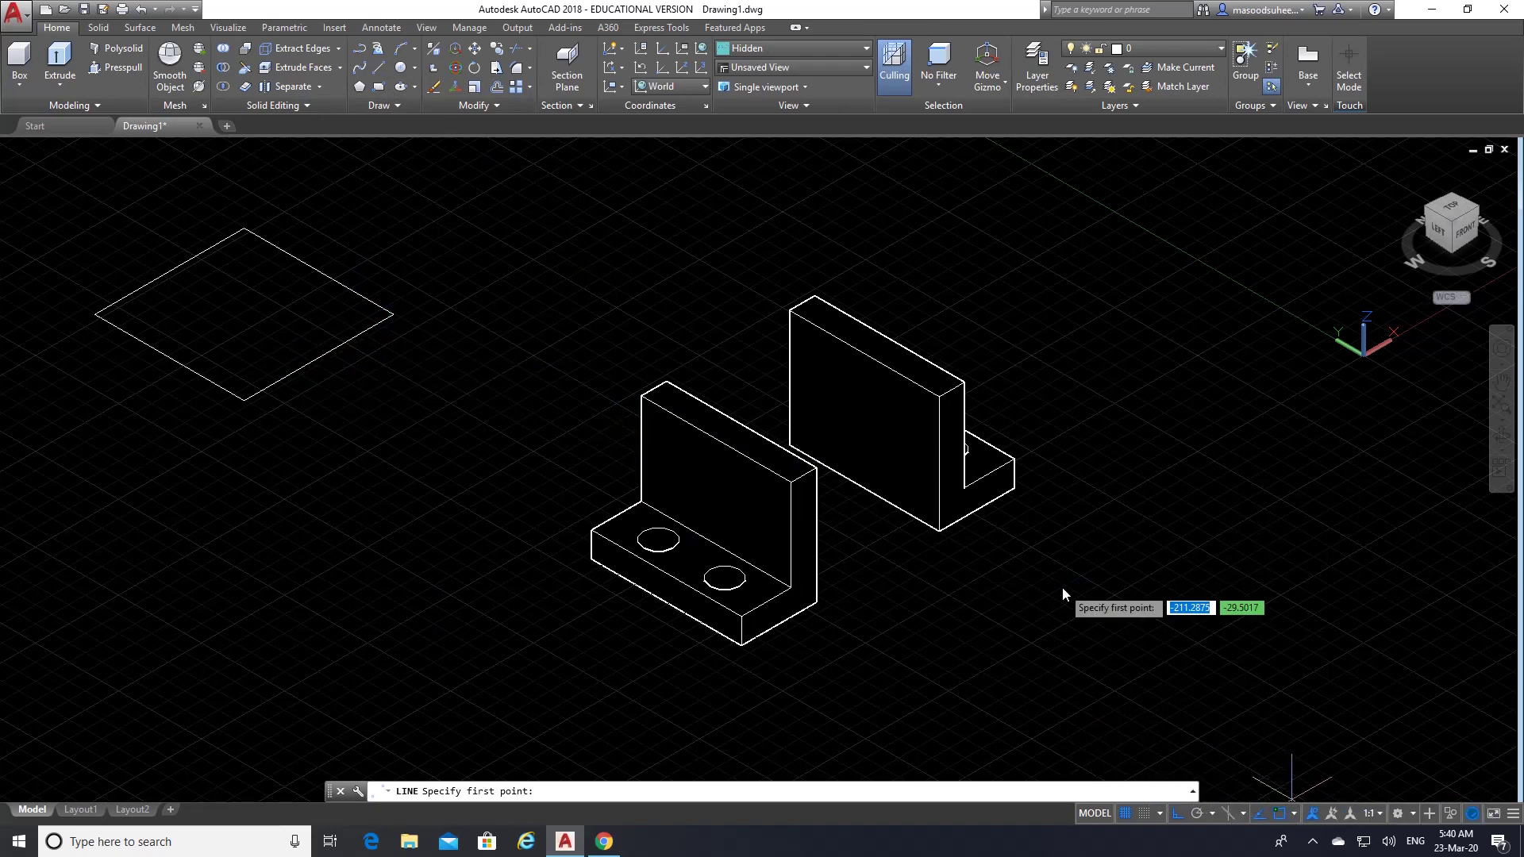
click(314, 362)
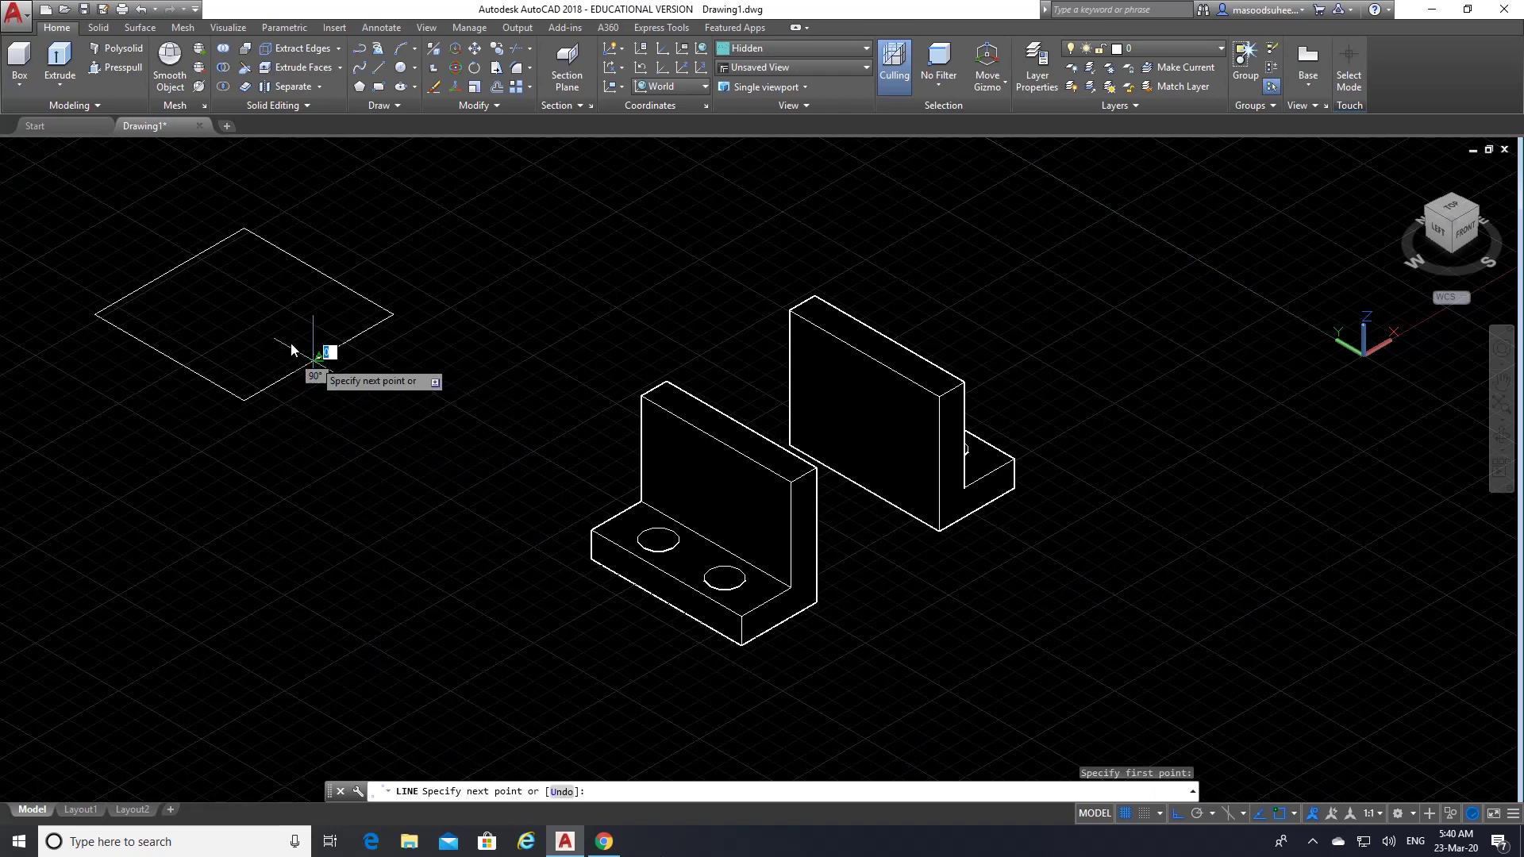
click(167, 271)
key(Return)
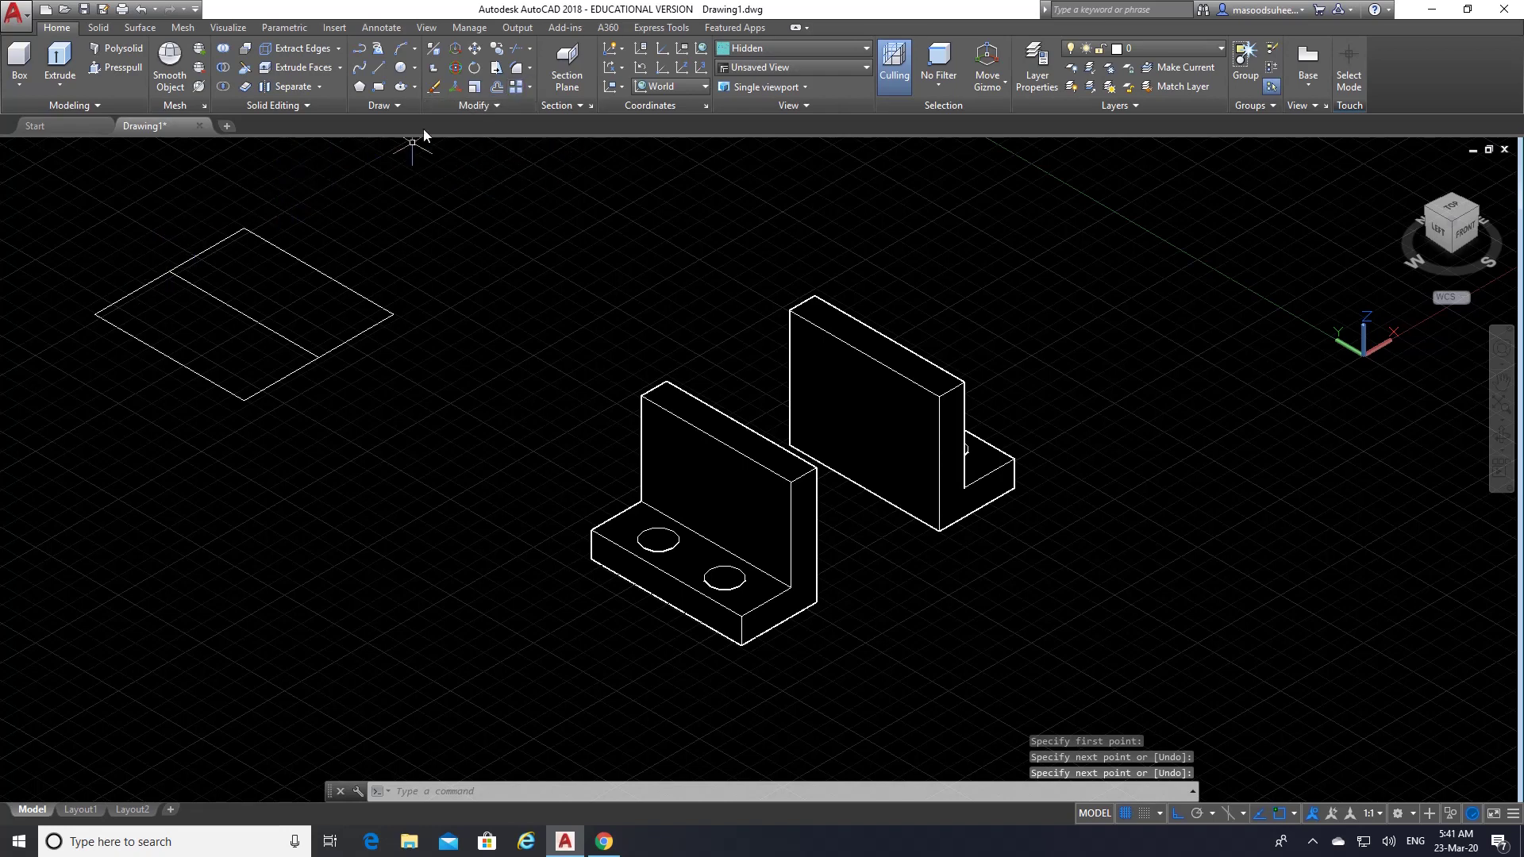
- Offset the square's upper-left and lower-right sides inward by 30 to locate the slot centres
click(379, 67)
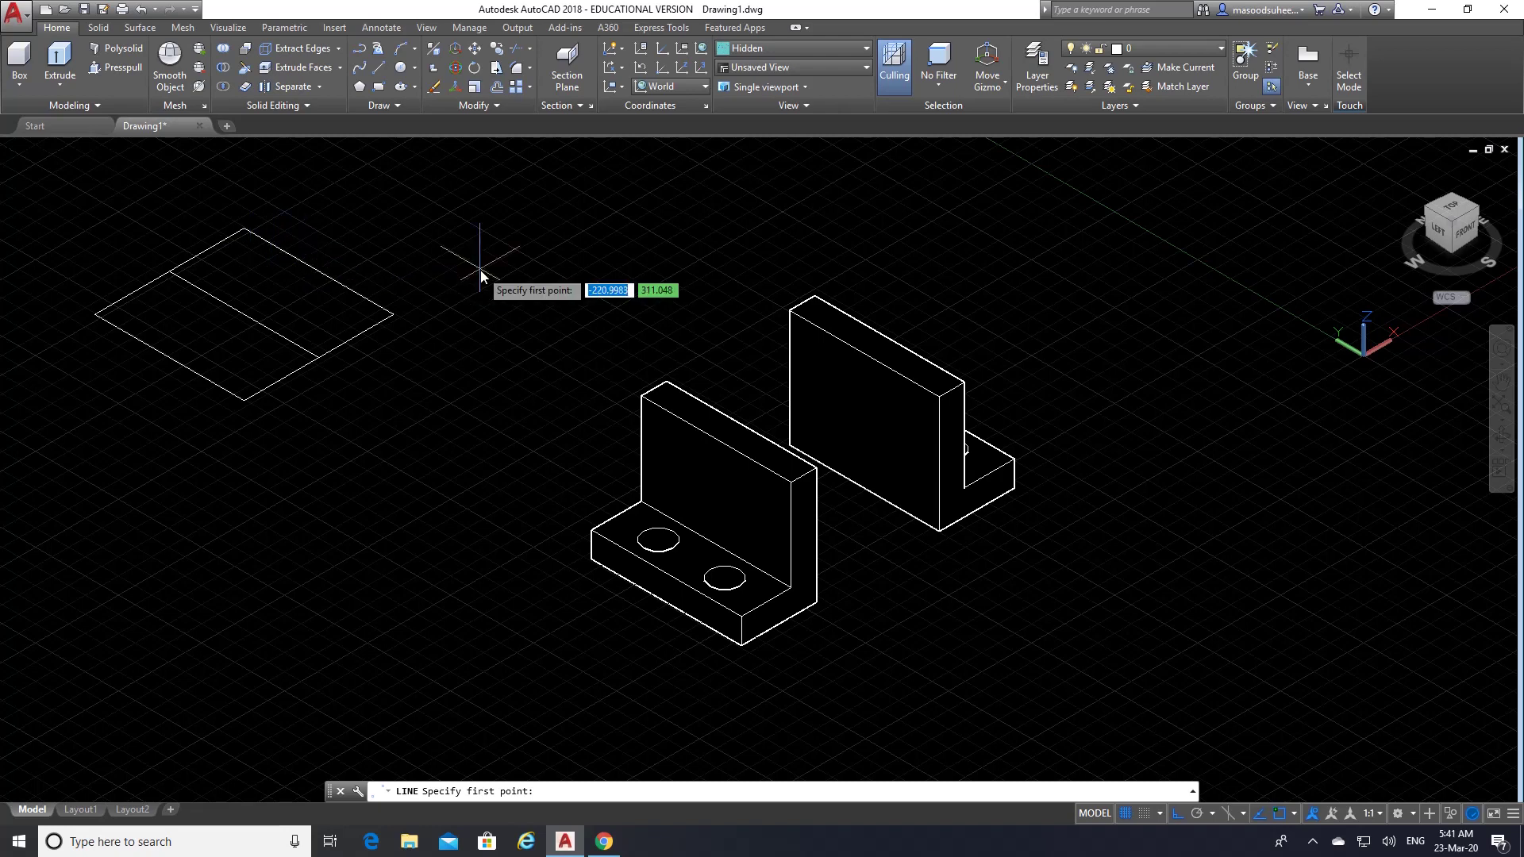
click(496, 87)
text(30)
key(Return)
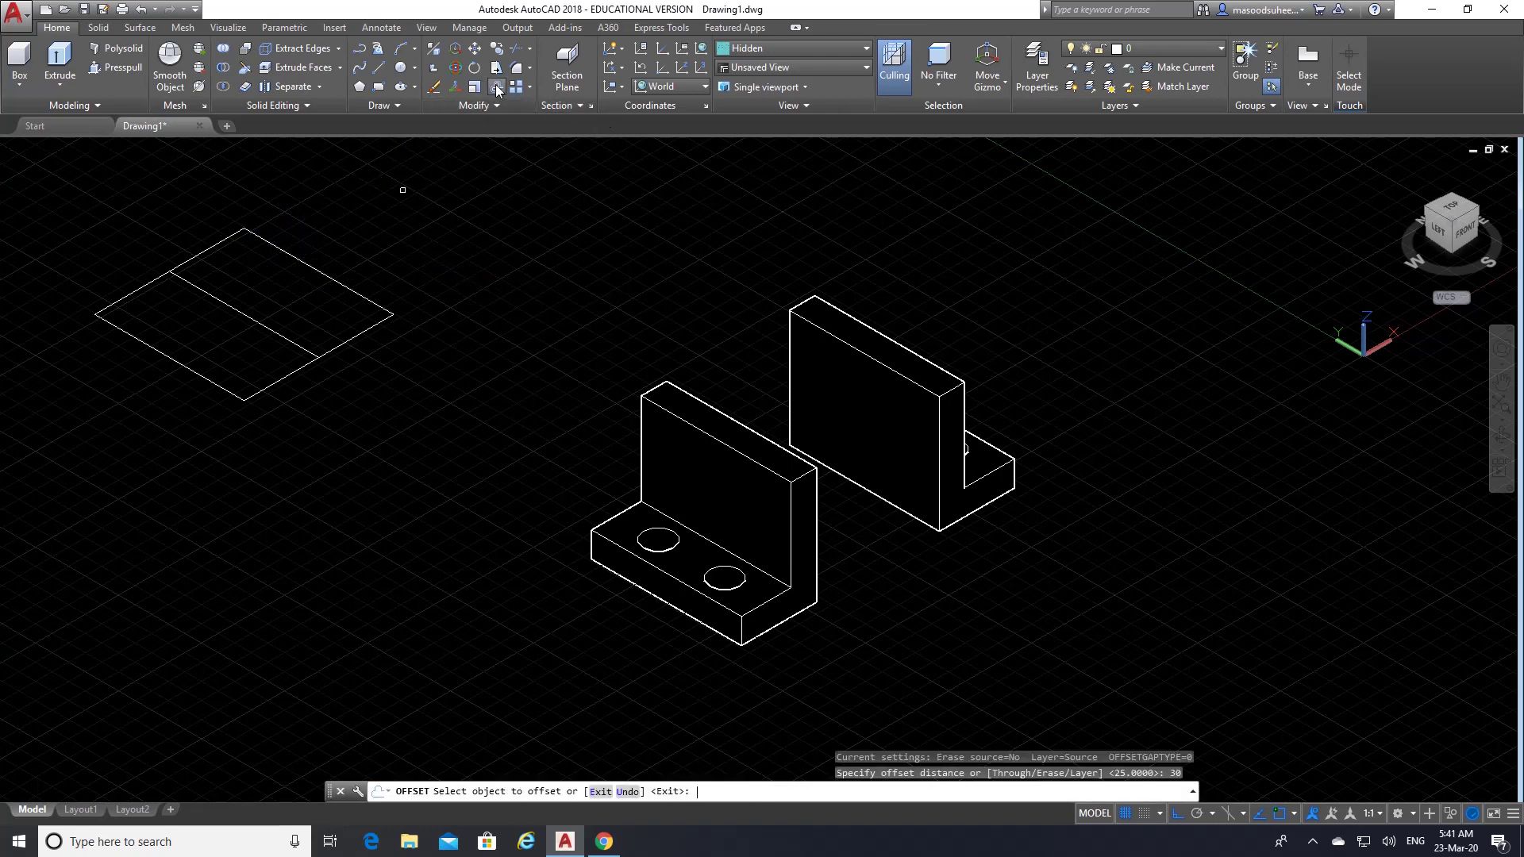
click(198, 255)
click(218, 290)
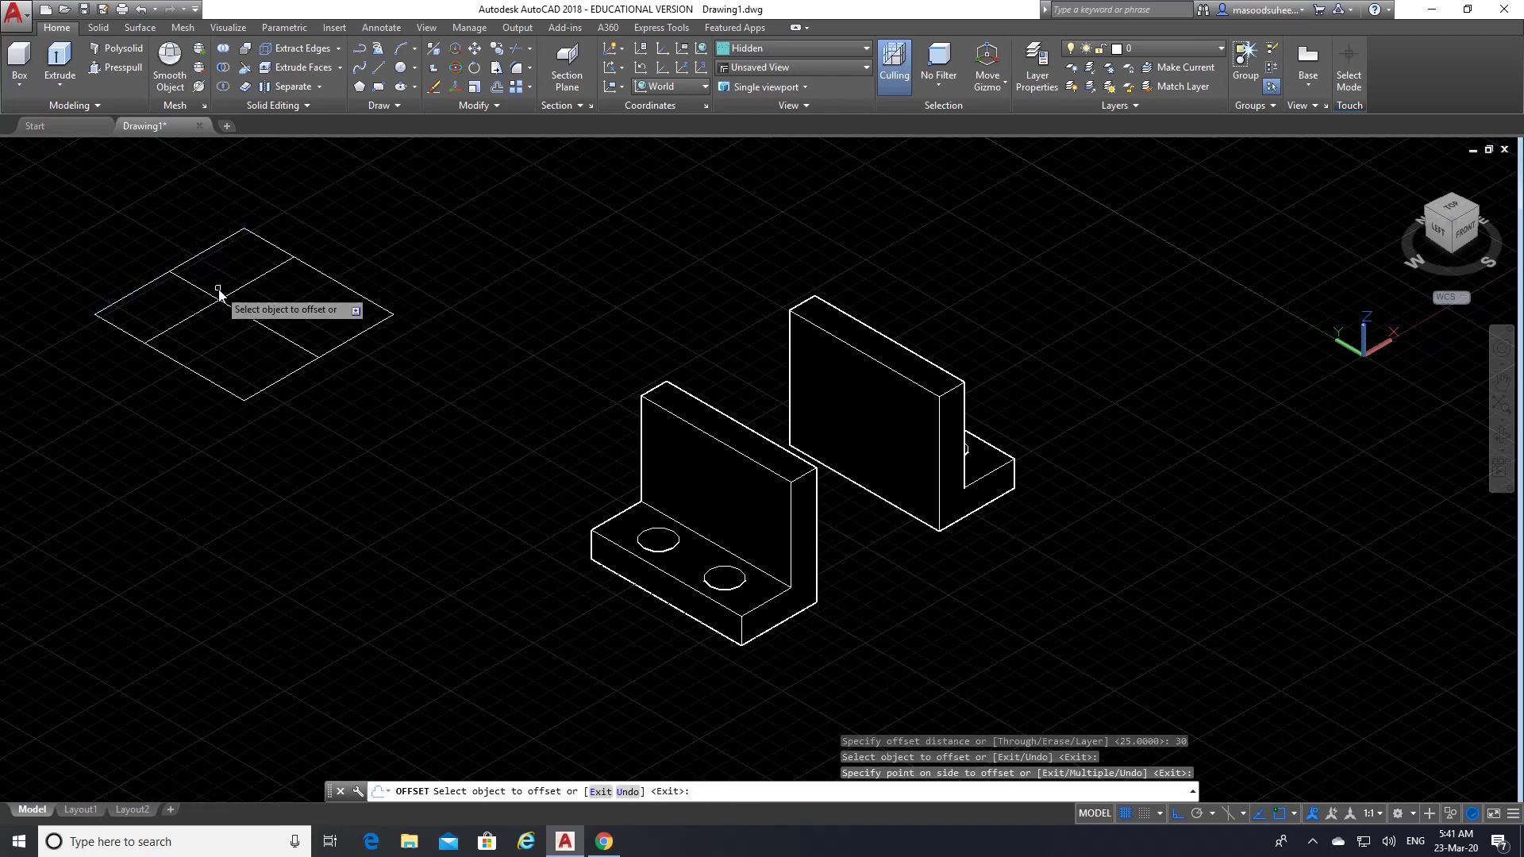
click(357, 336)
click(314, 306)
key(Return)
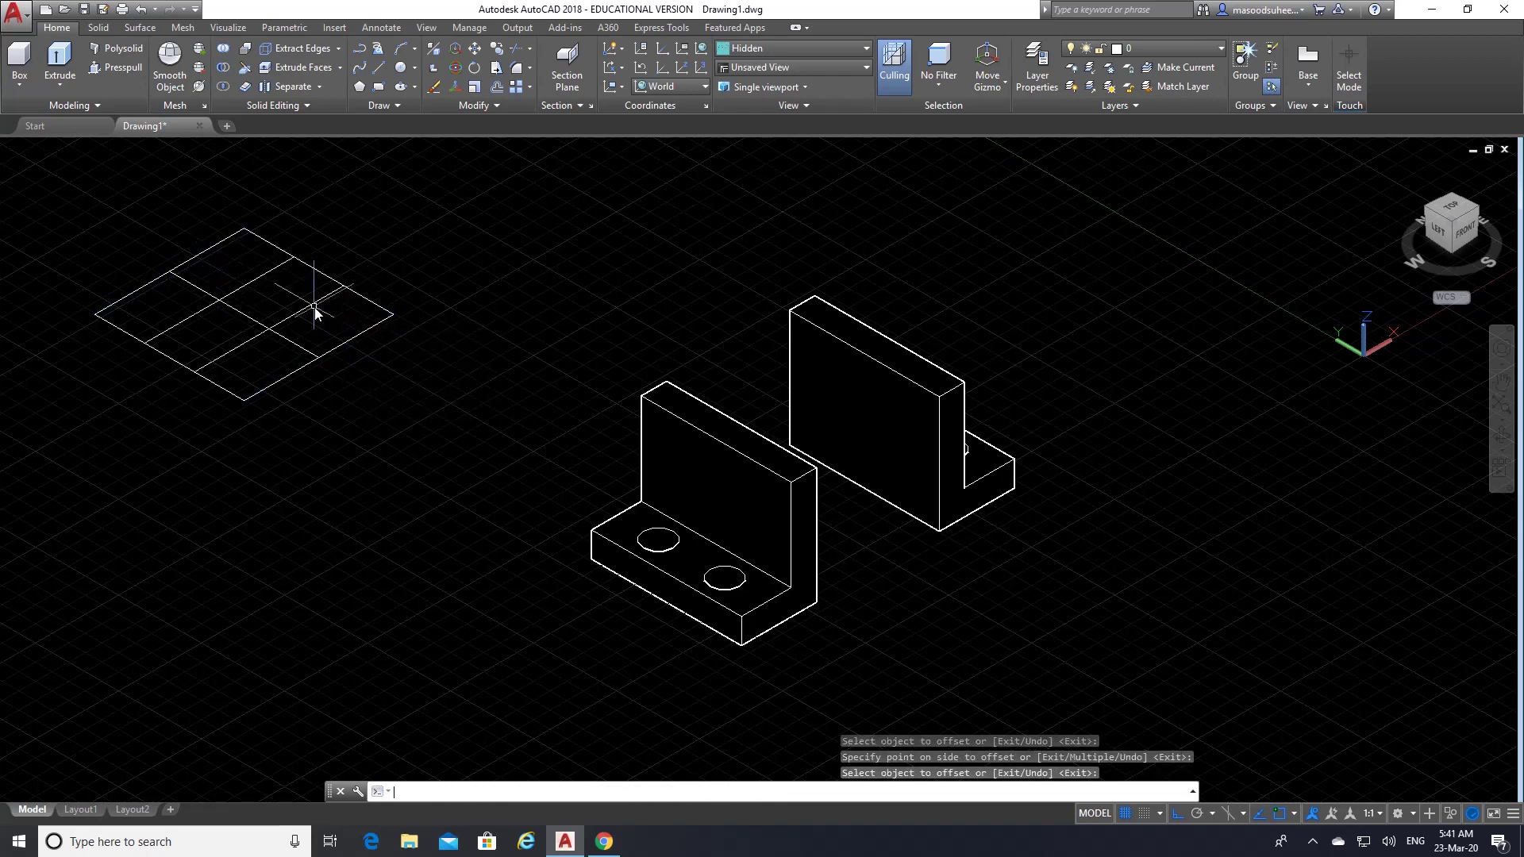
- Check the slot radius in the Exercise 14 PDF and draw a circle of radius 15 in AutoCAD at the upper-left construction-line intersection
click(604, 843)
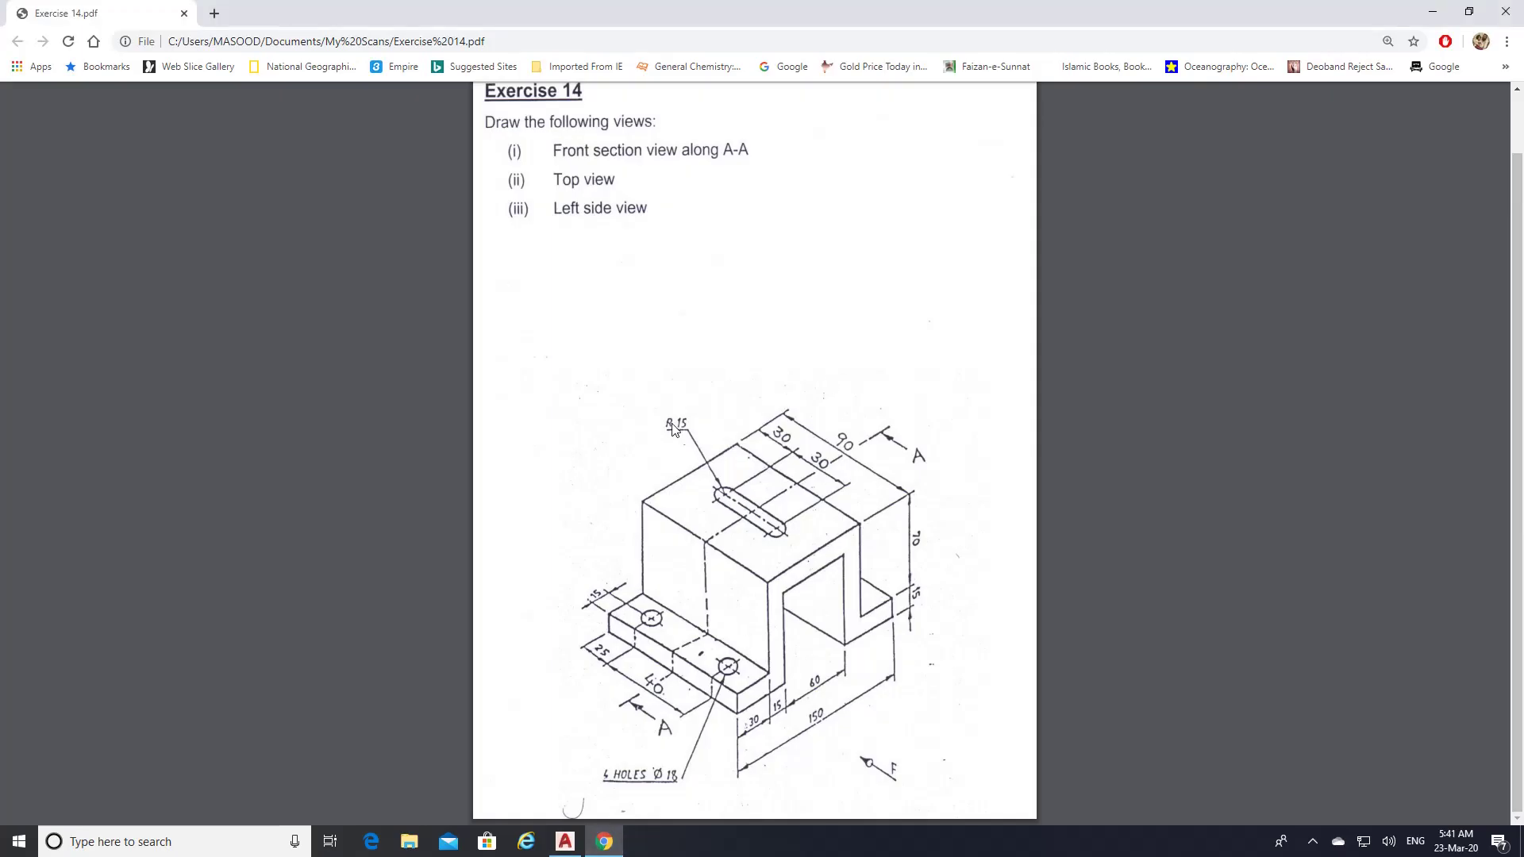
click(565, 843)
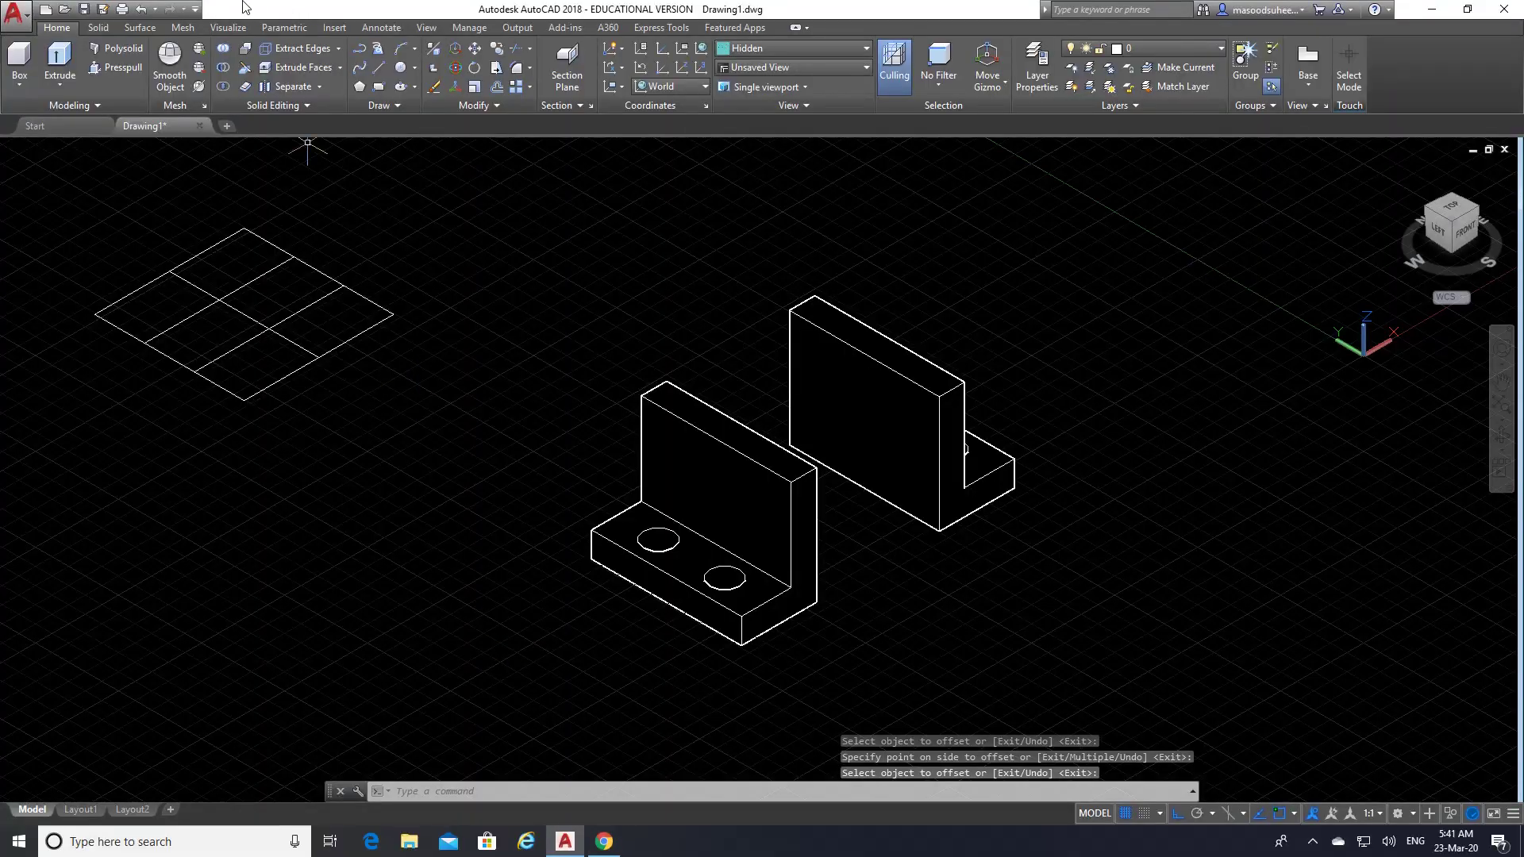
click(414, 69)
click(370, 93)
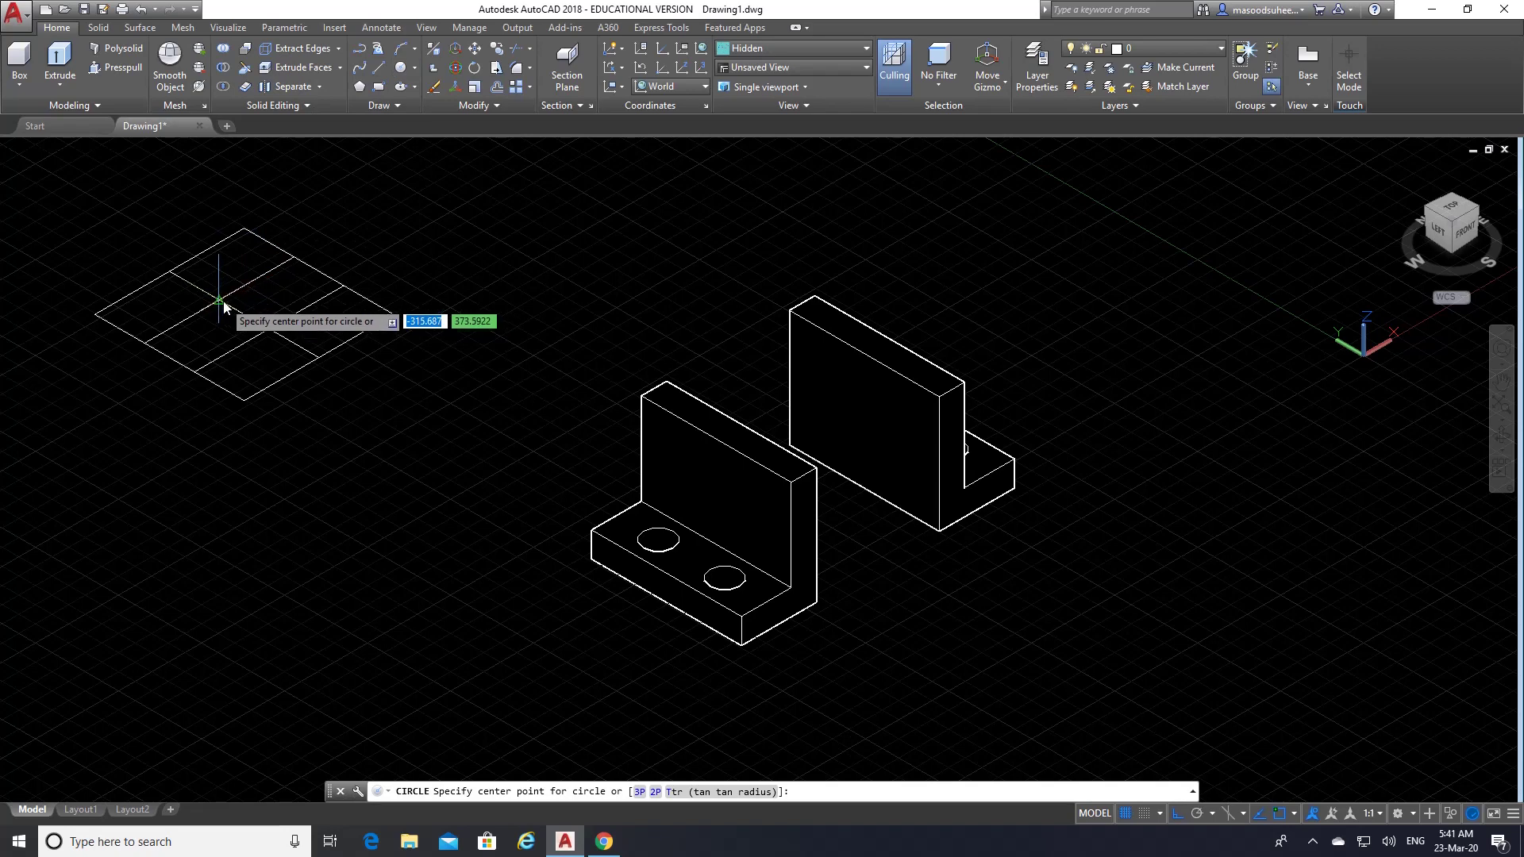
scroll(220, 301, up, 3)
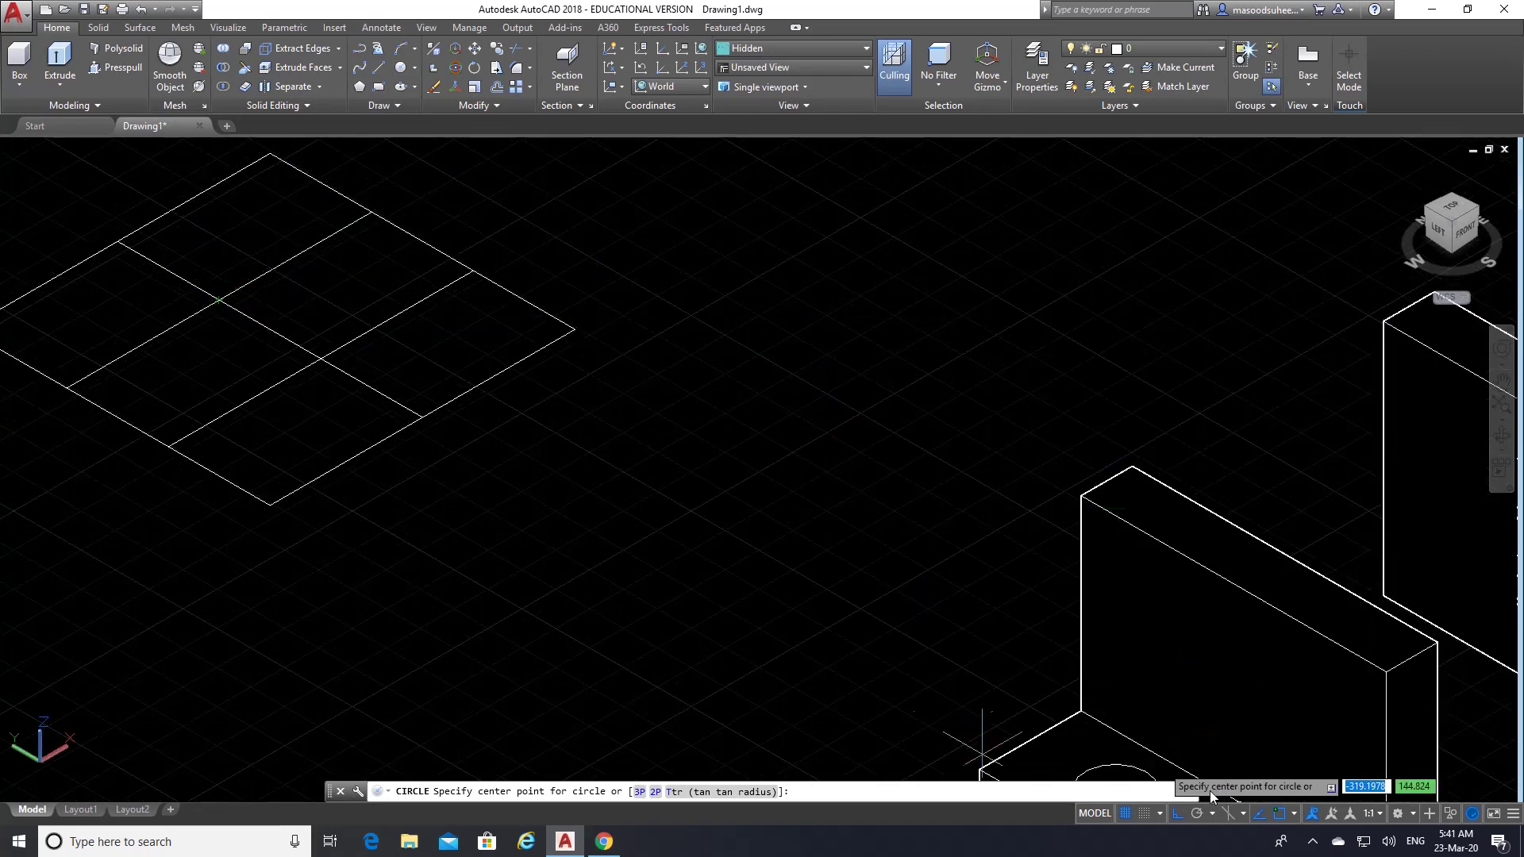
click(1294, 812)
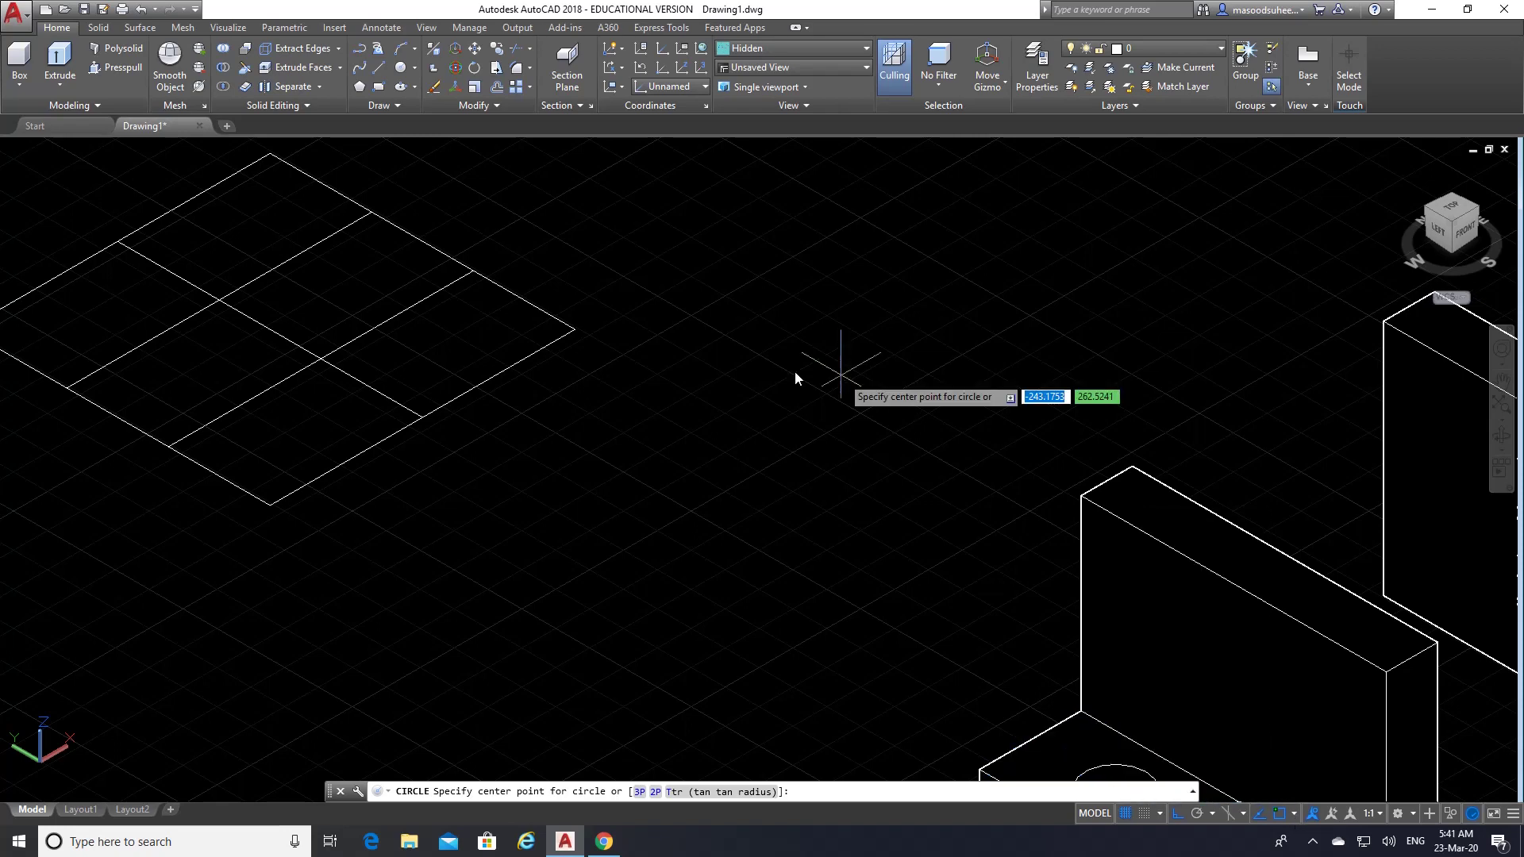
click(219, 300)
text(15)
key(Return)
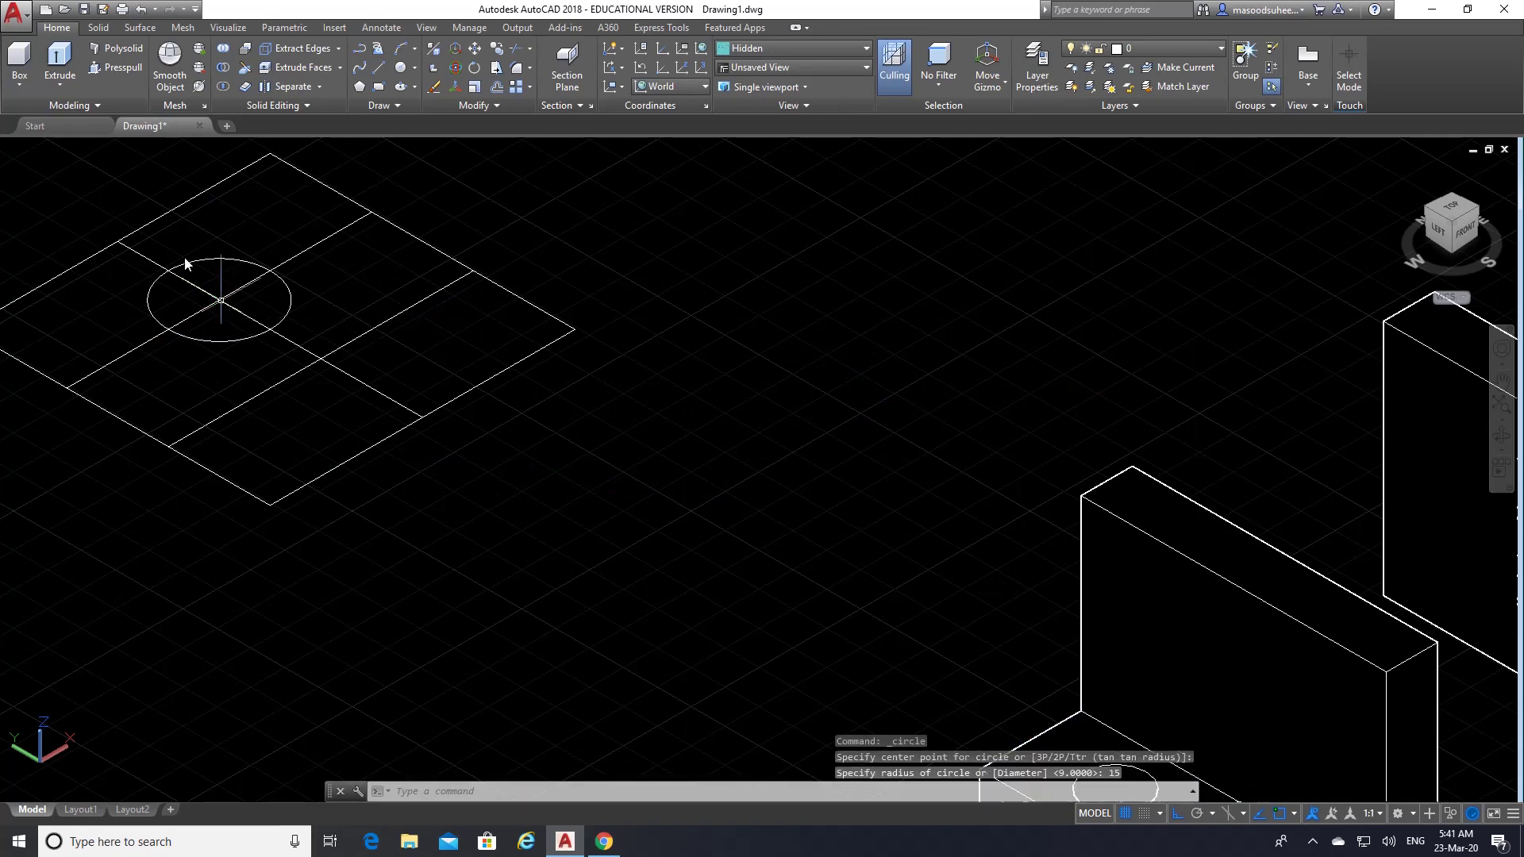
- Draw a second circle of radius 15 at the lower-right intersection of the construction lines
click(401, 67)
click(324, 361)
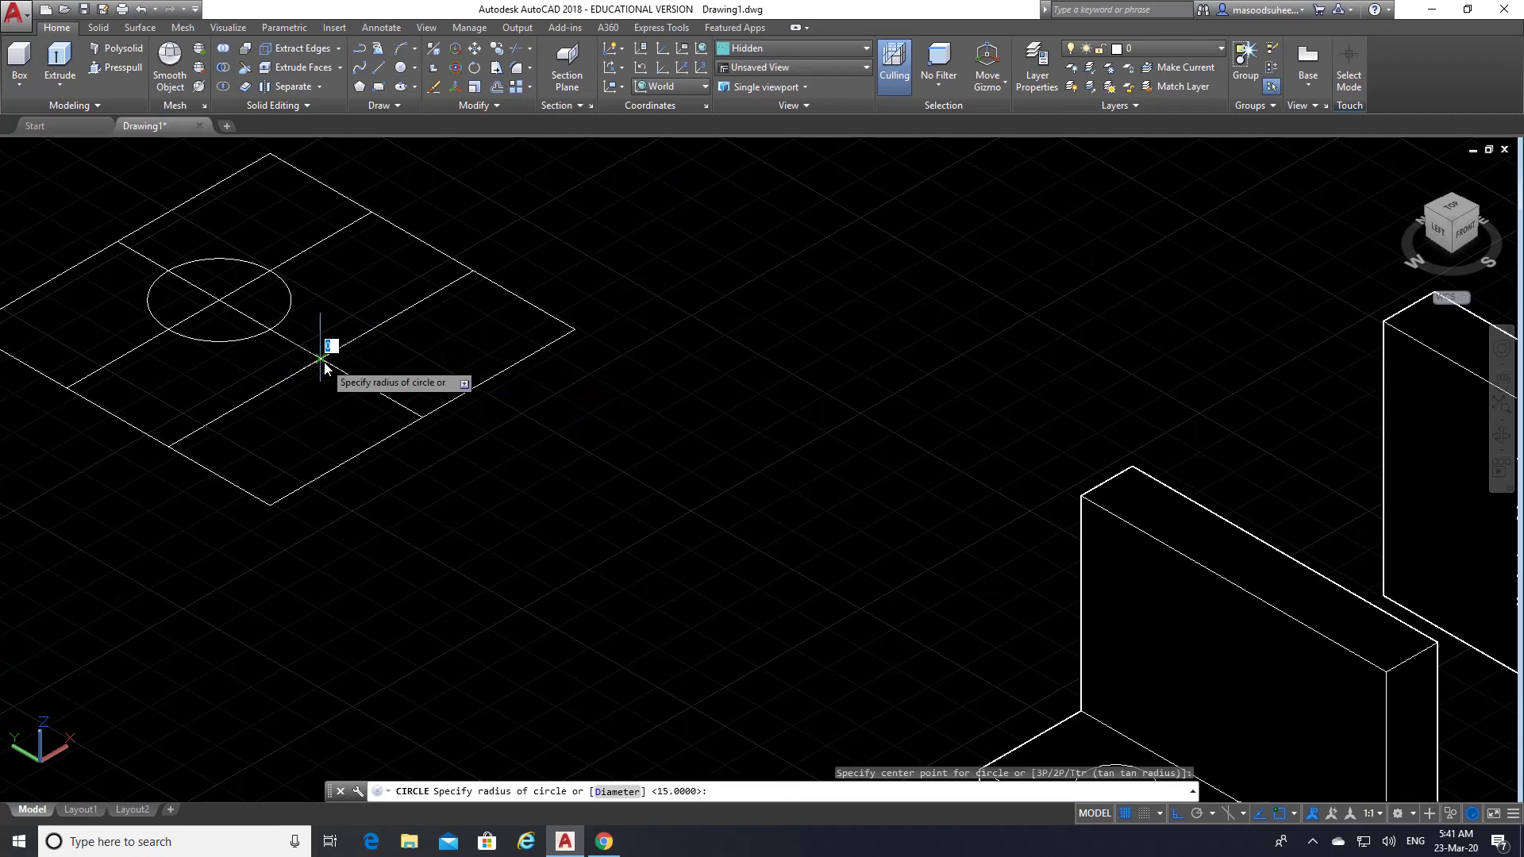
text(15)
key(Return)
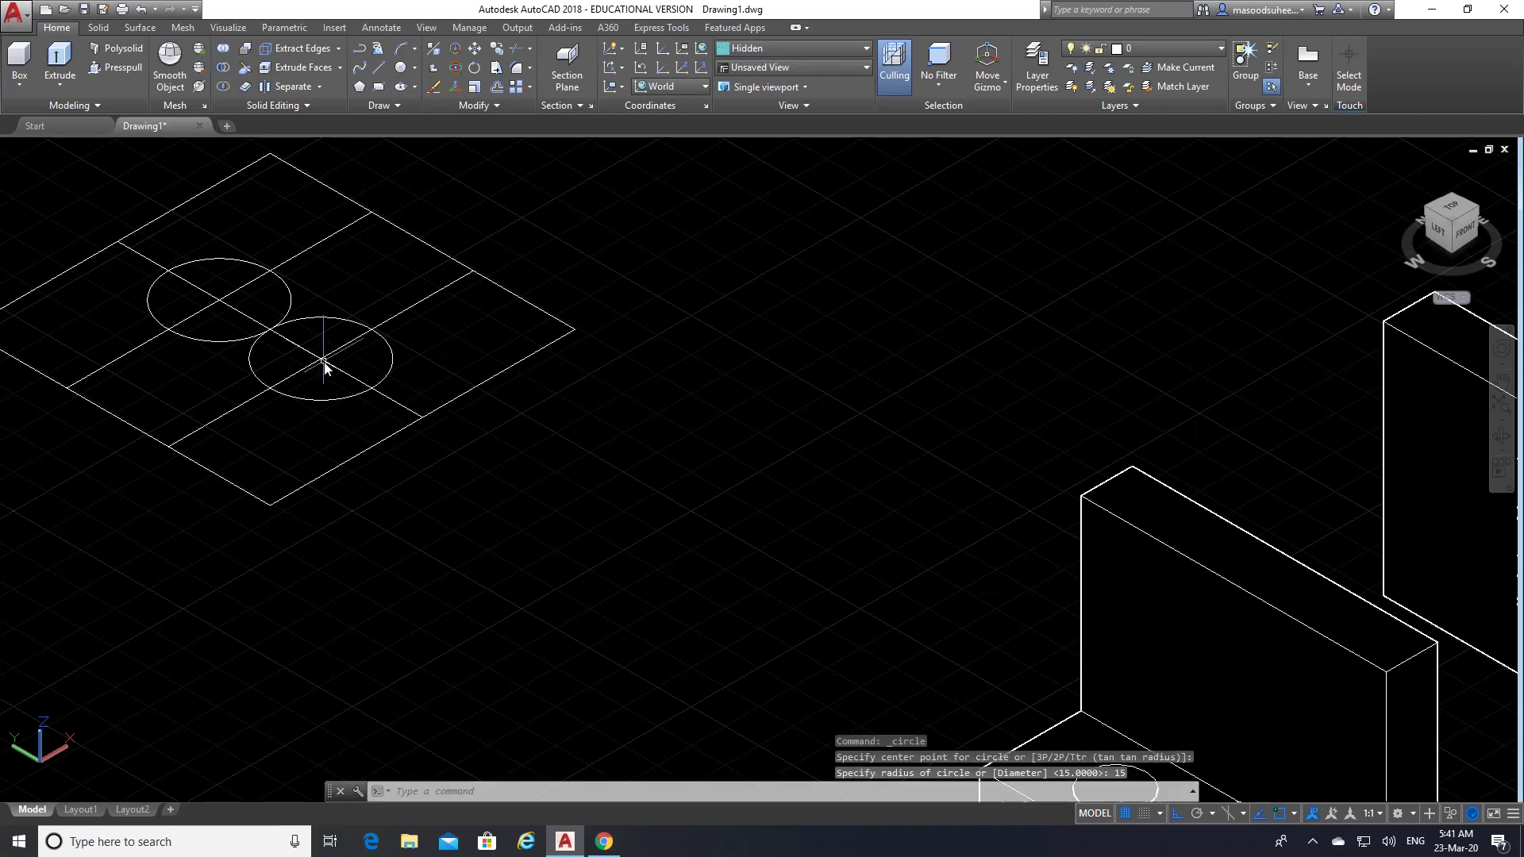
- Draw two parallel lines joining the circles along both sides of the slot, between their intersections with the offset lines
click(380, 69)
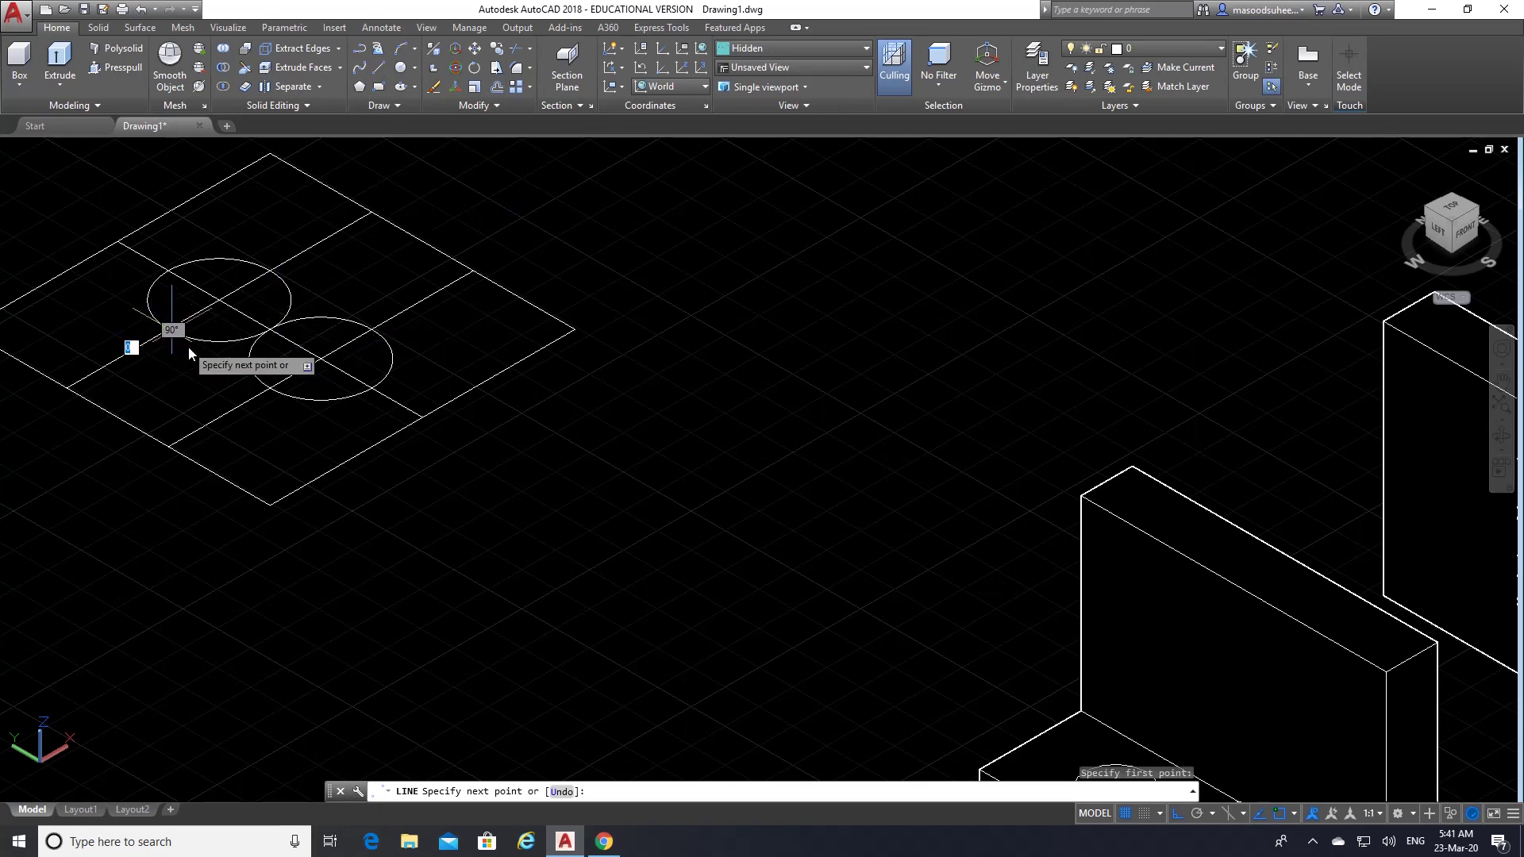
click(269, 390)
key(Return)
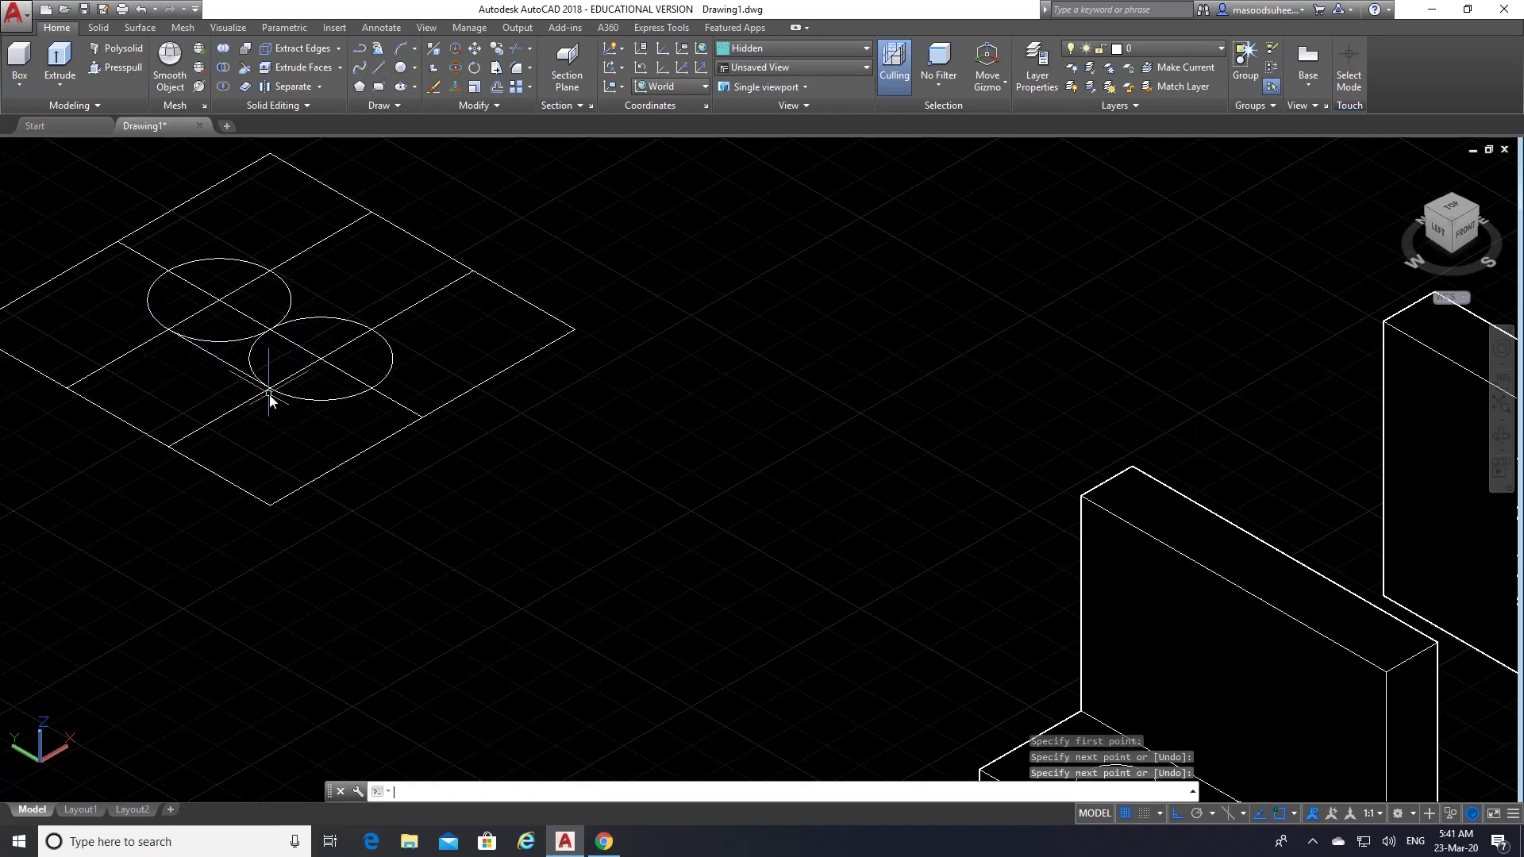
click(378, 76)
click(271, 272)
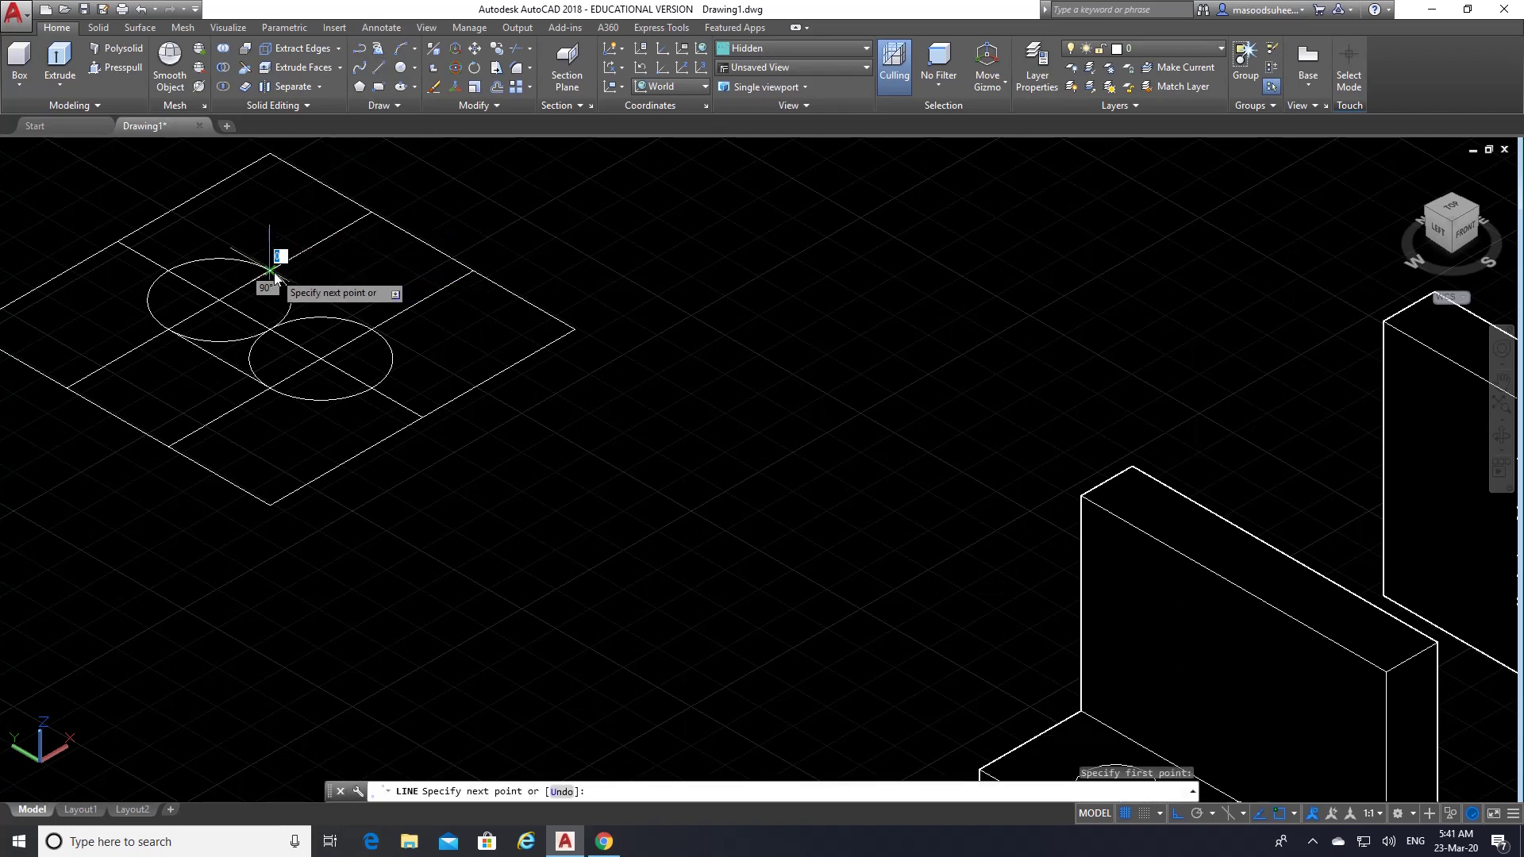
click(371, 330)
key(Return)
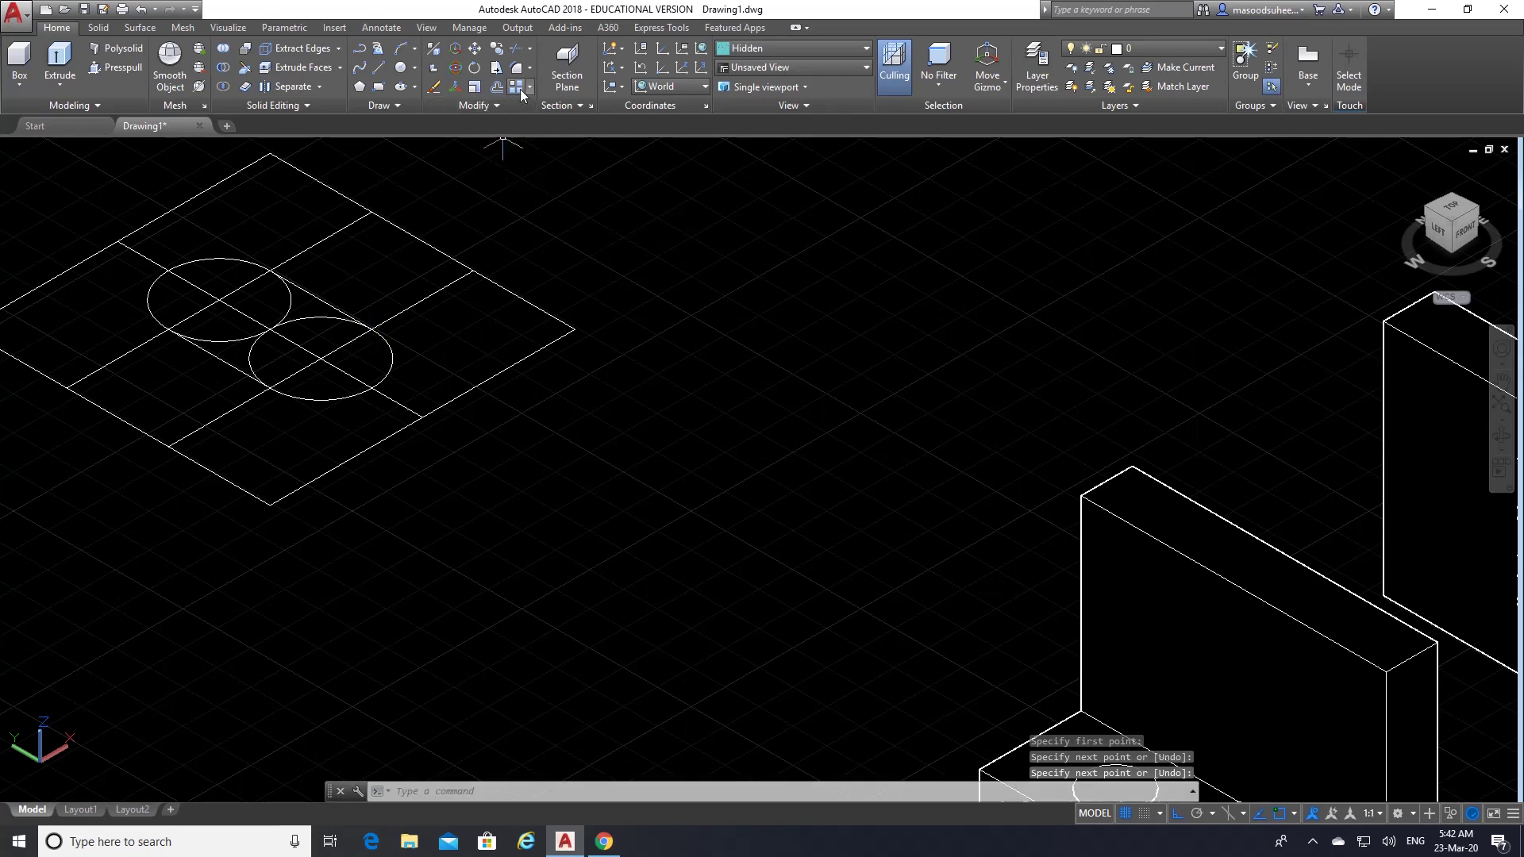
- Erase the two offset lines and the centre line inside the square
click(434, 86)
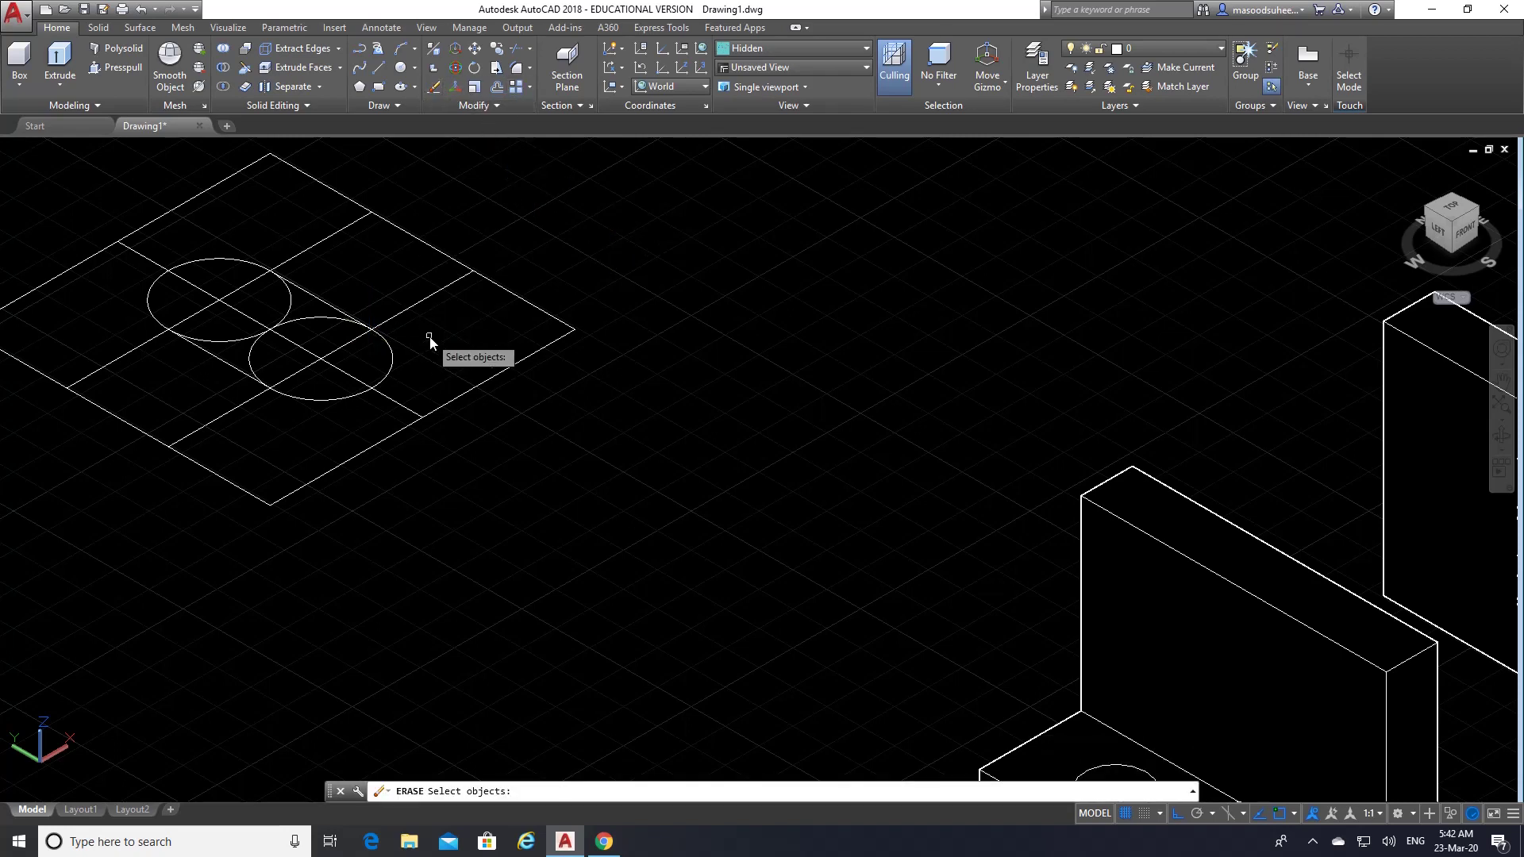
click(422, 322)
click(402, 294)
click(438, 258)
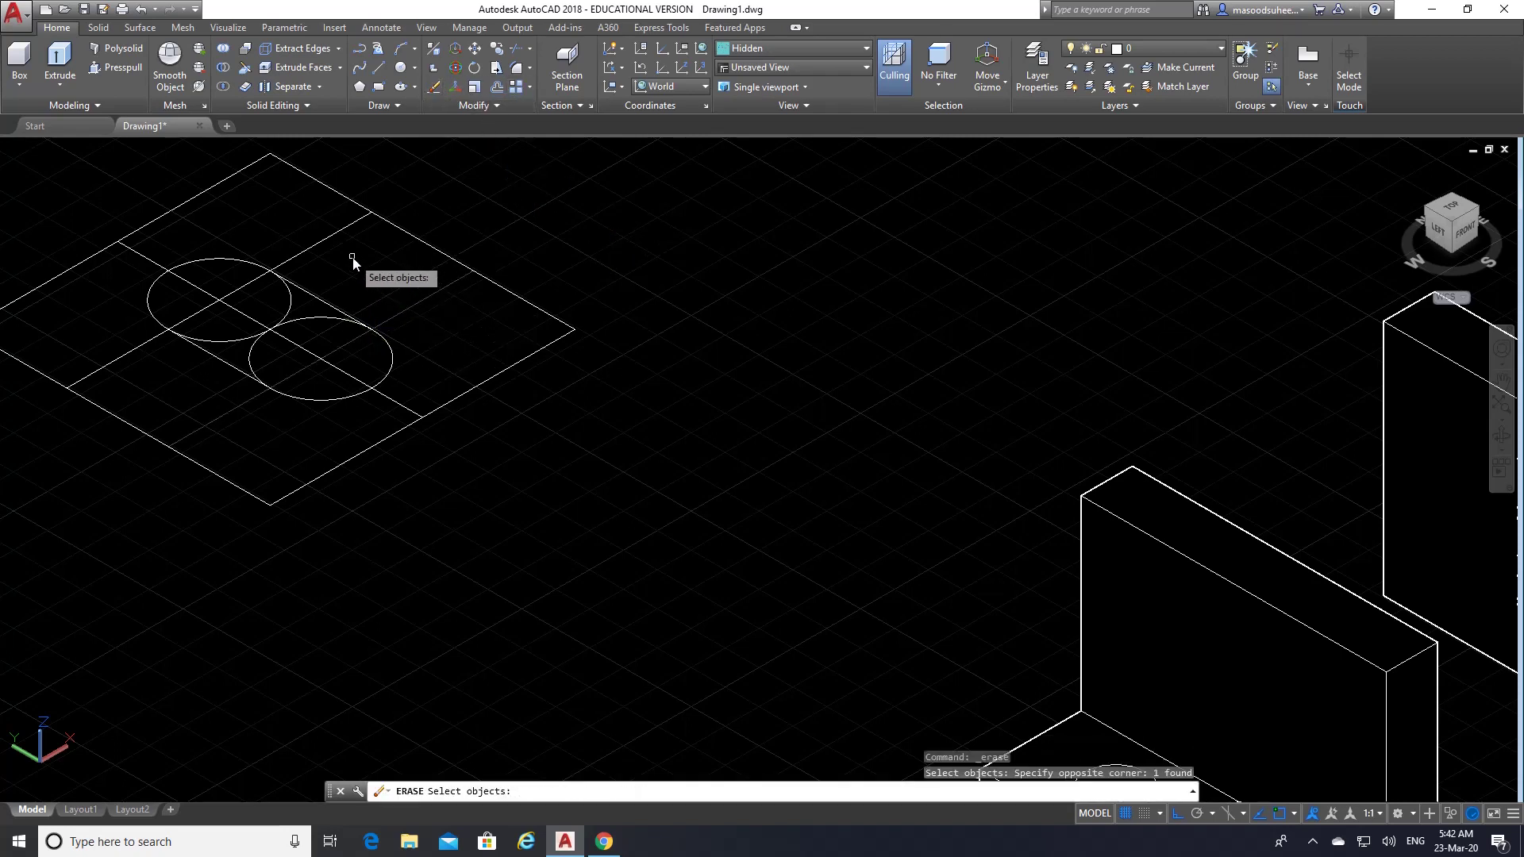
click(306, 216)
click(140, 254)
click(136, 261)
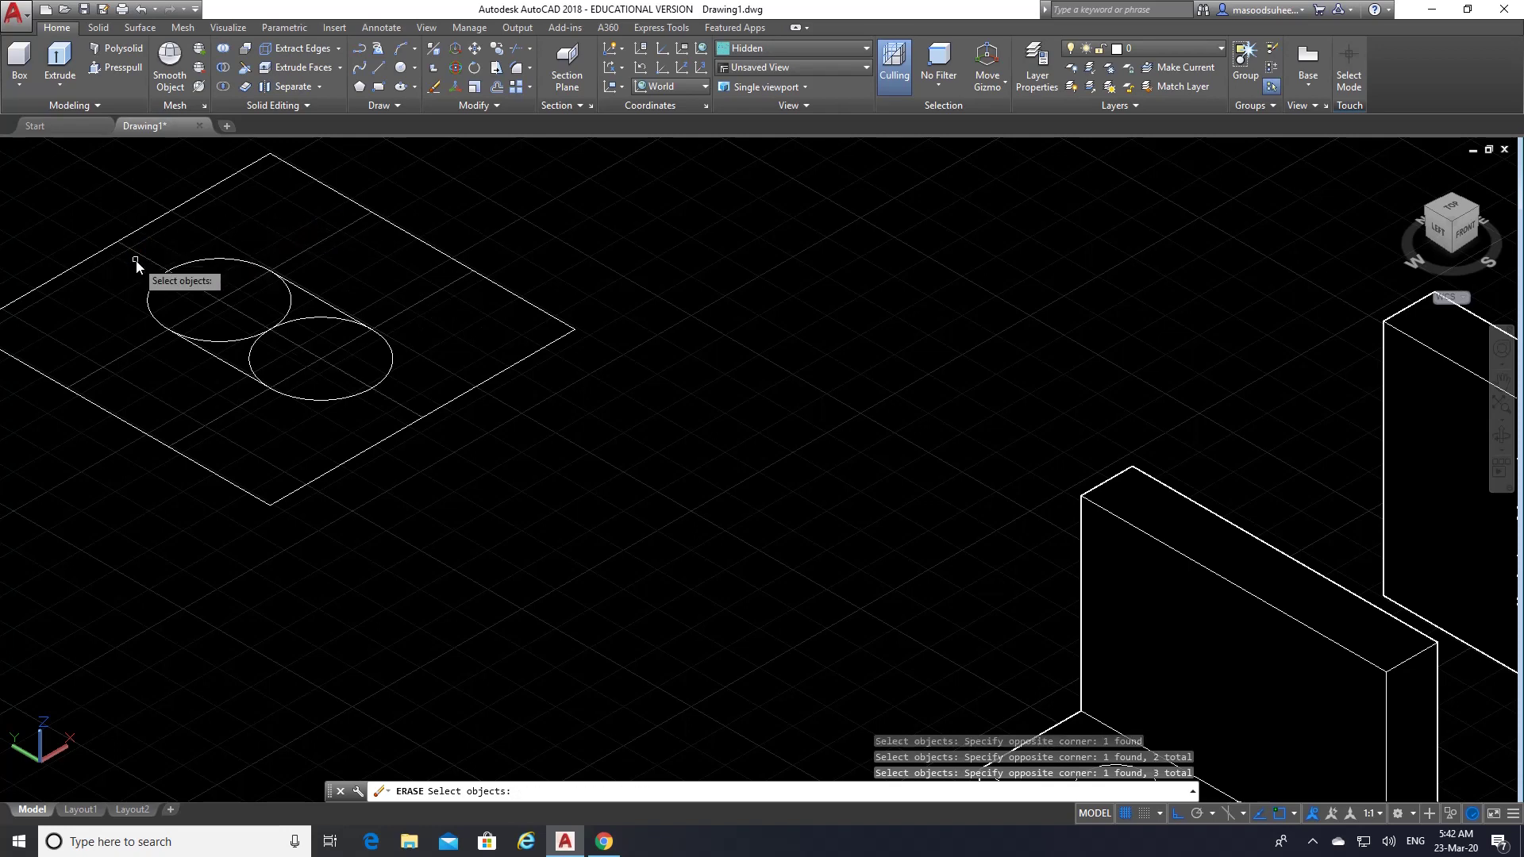
key(Return)
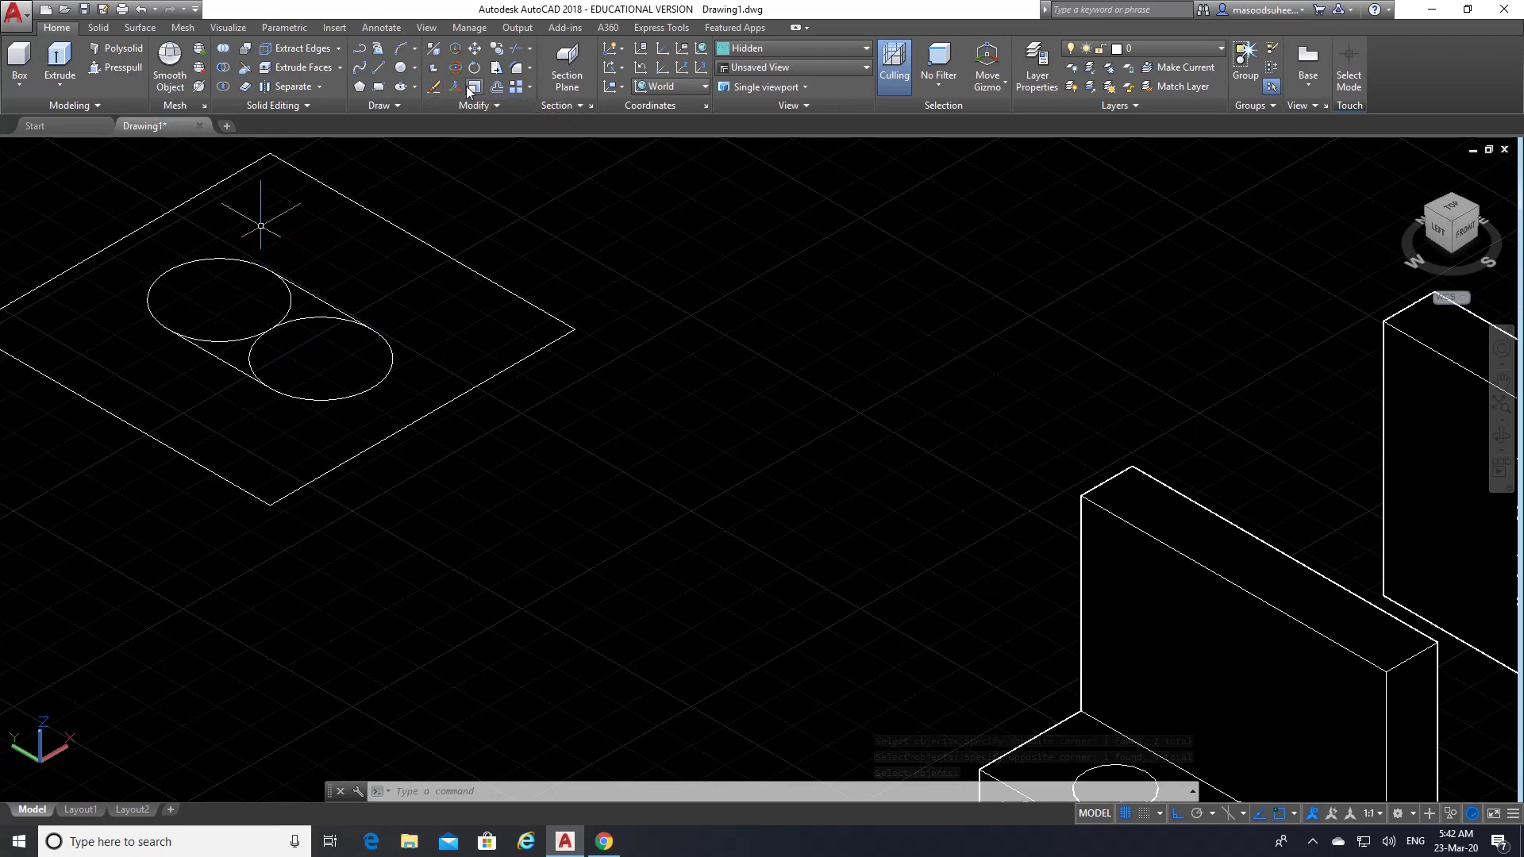
- Trim the inner arcs of both circles between the two parallel lines to leave a single rounded slot outline
click(527, 52)
click(522, 74)
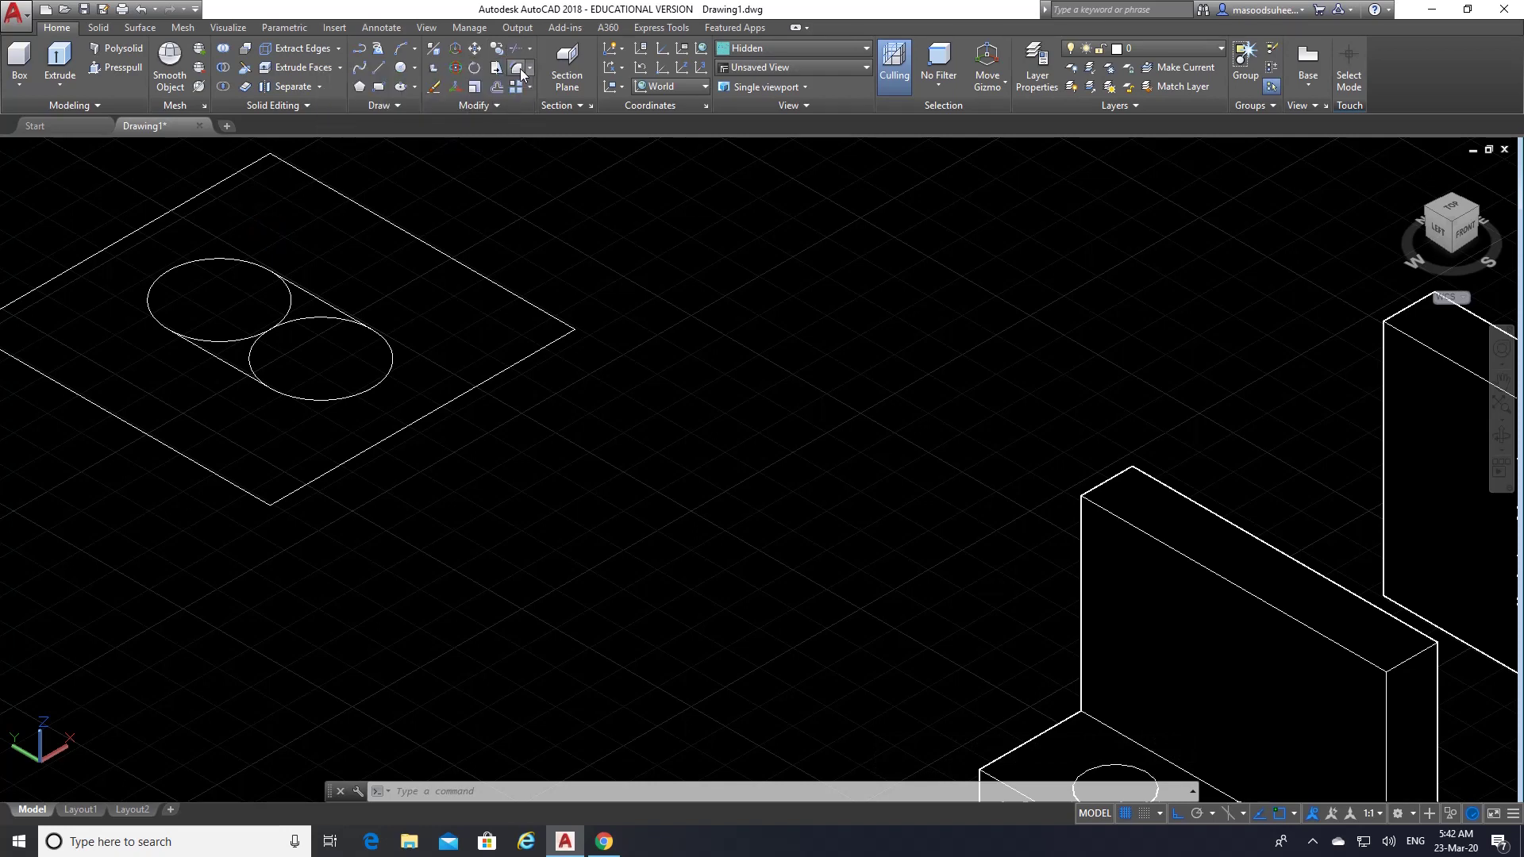
click(334, 311)
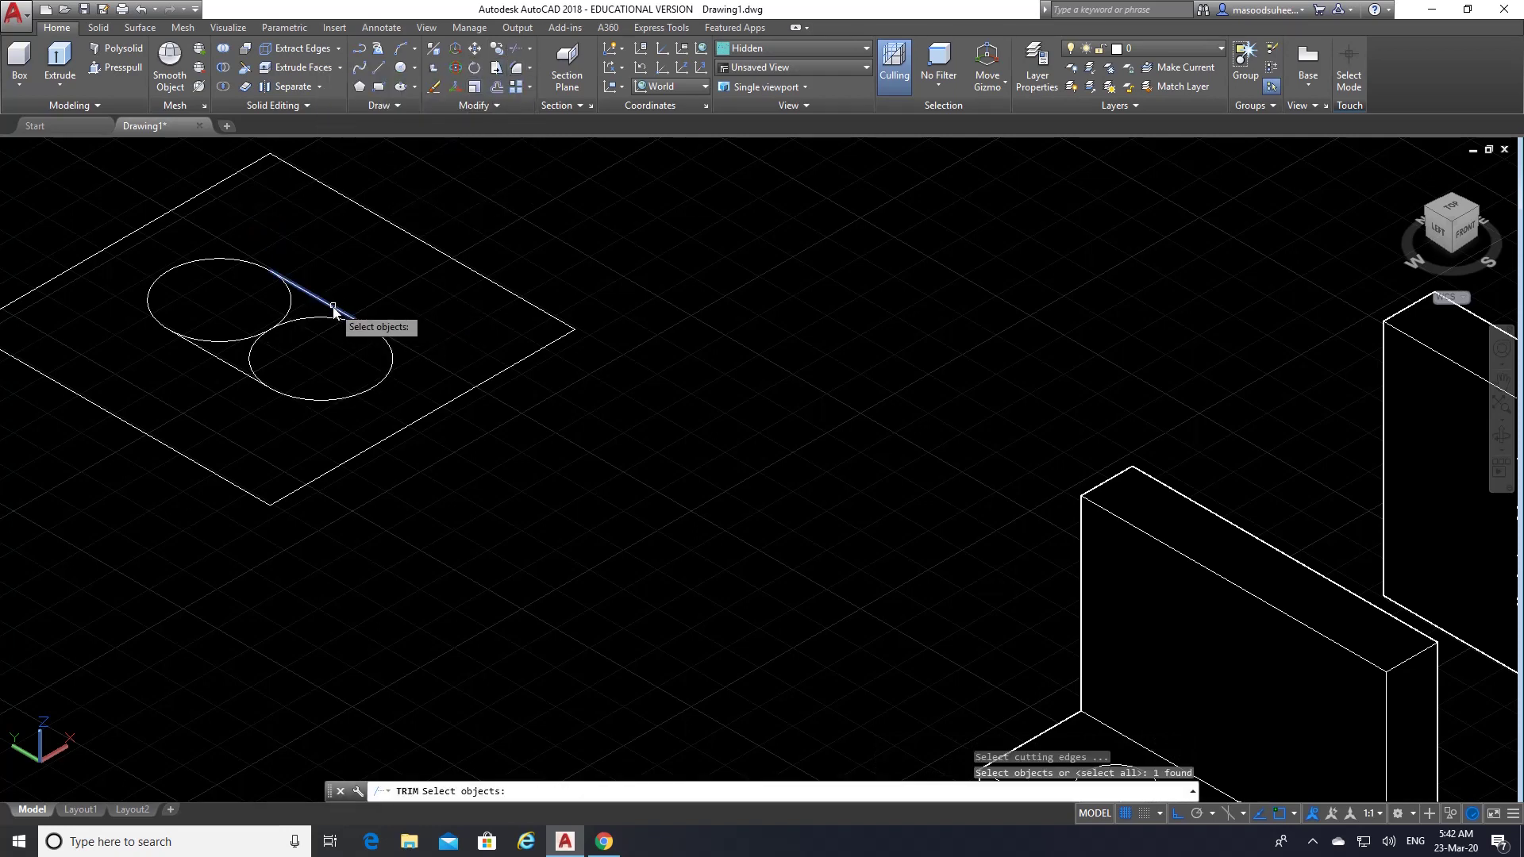
click(234, 369)
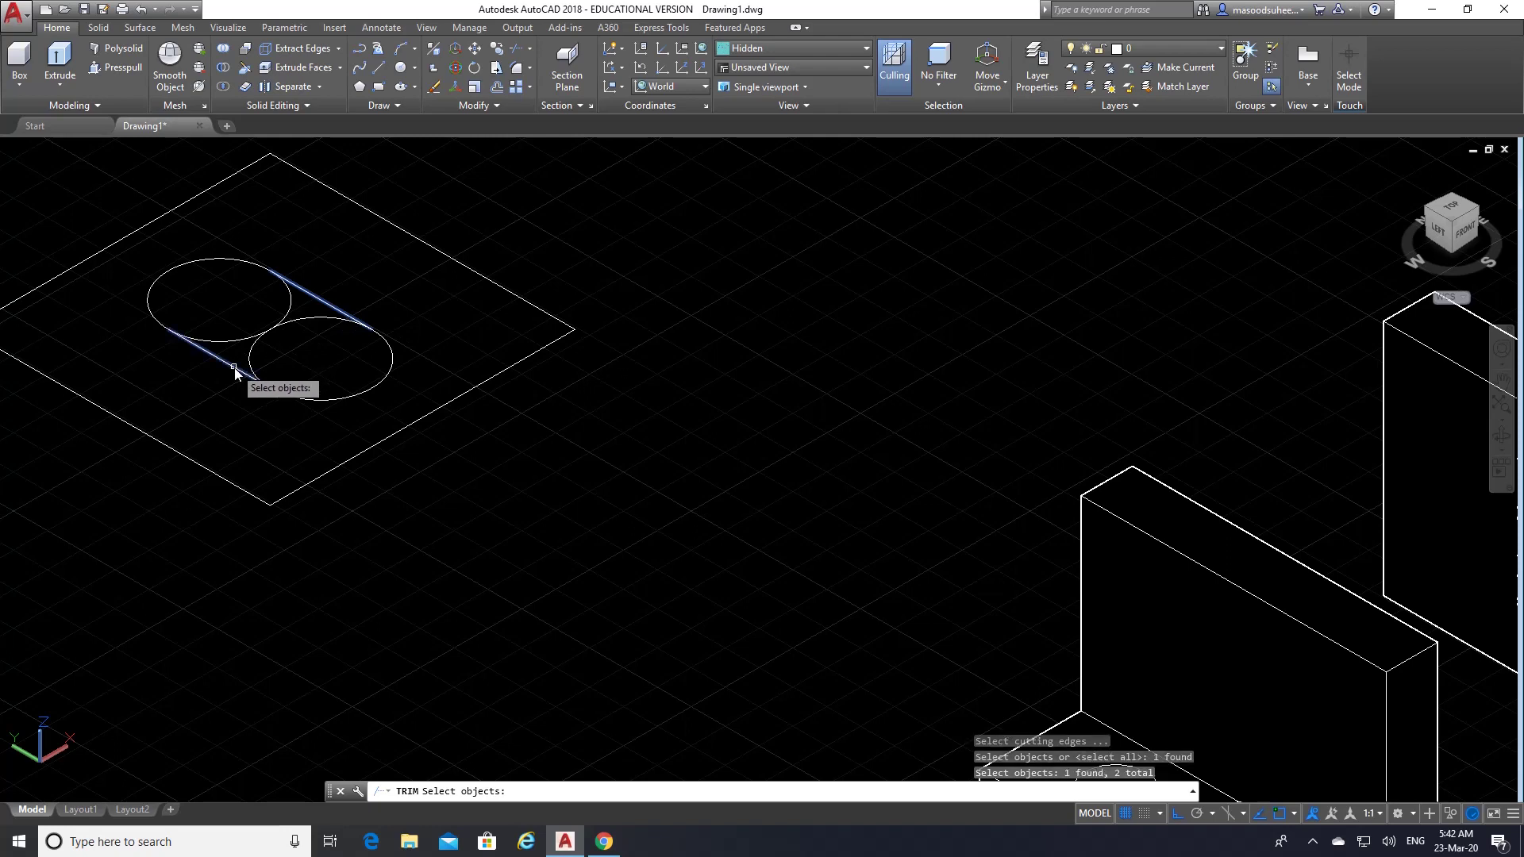
key(Return)
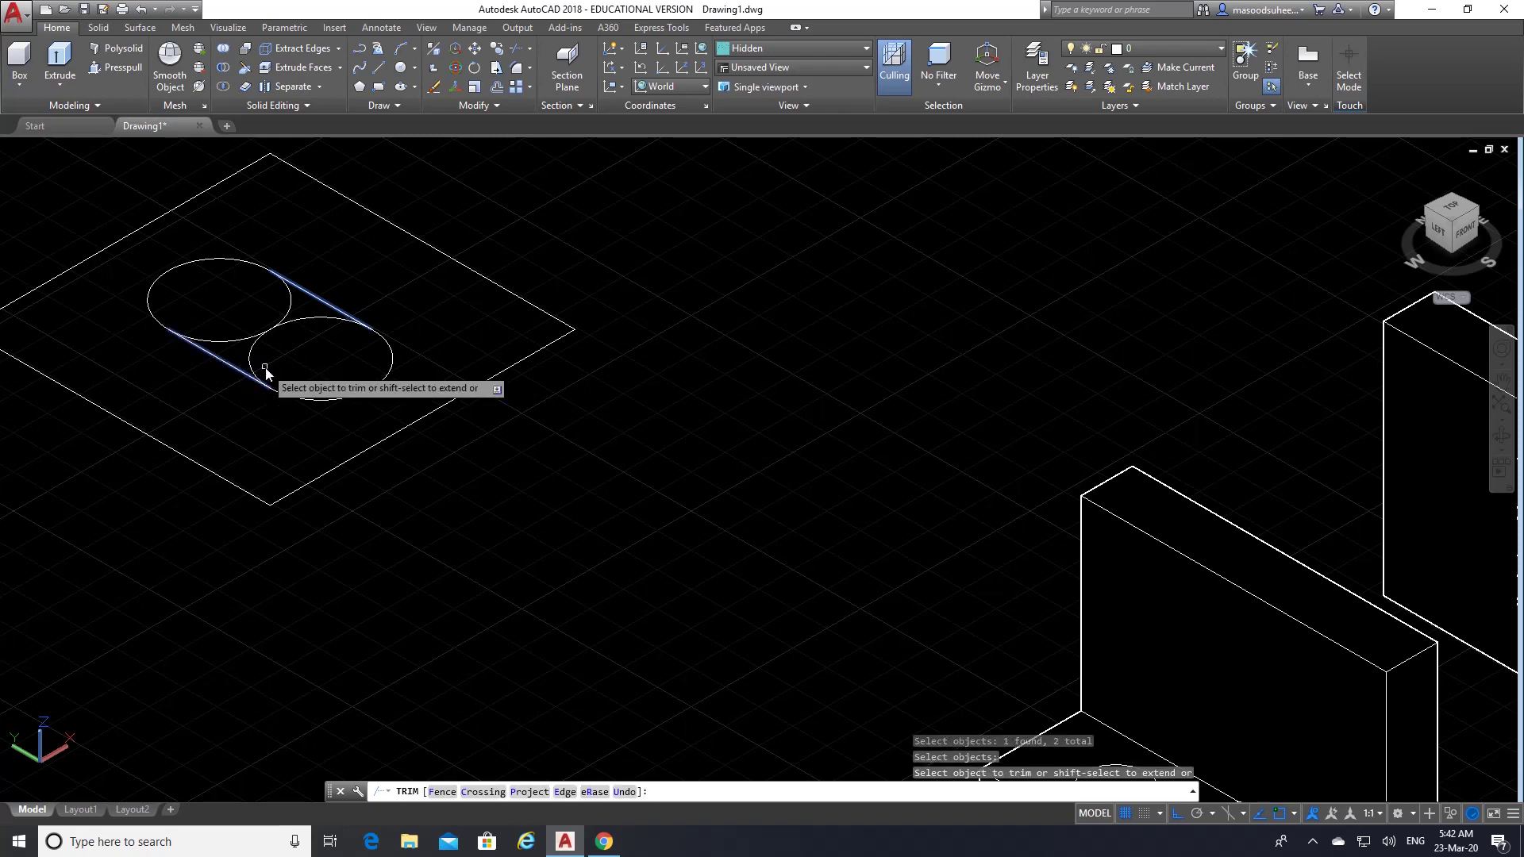
click(253, 346)
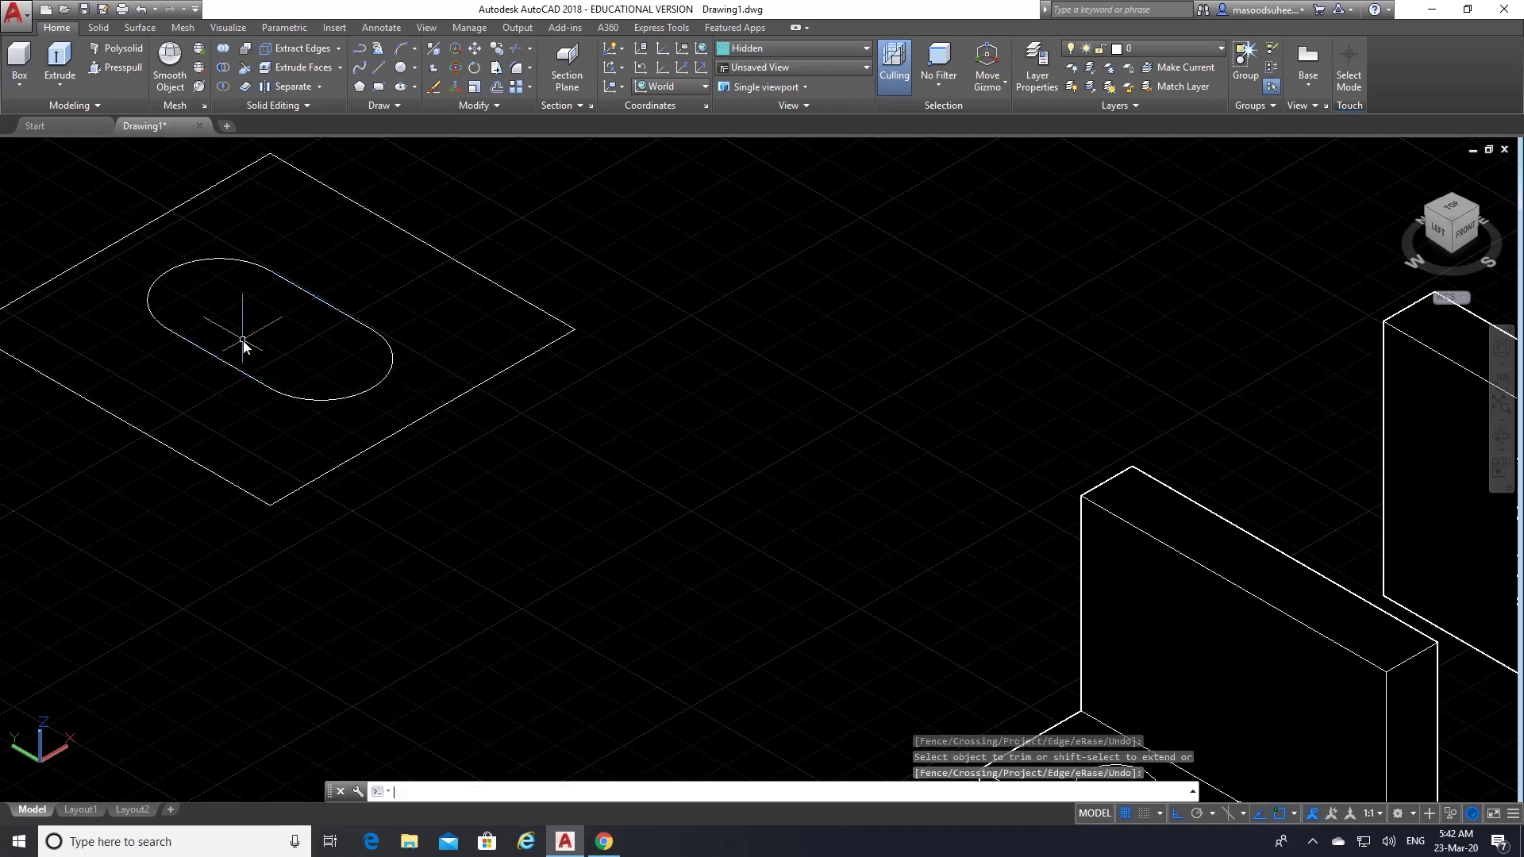
key(Return)
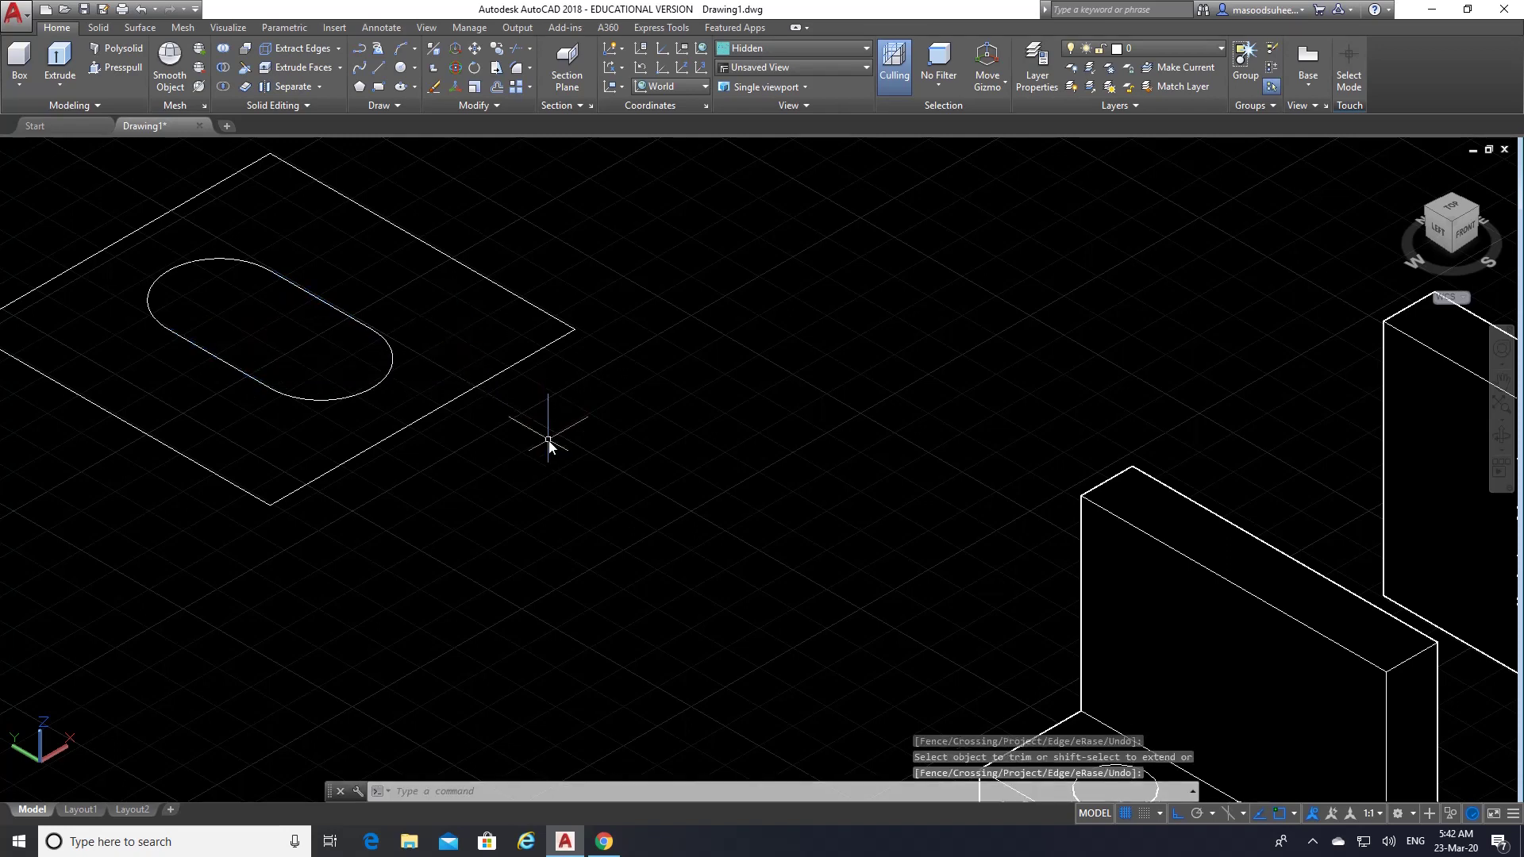
- Presspull the area between the square and the slot outline to a height of 15
scroll(294, 374, down, 2)
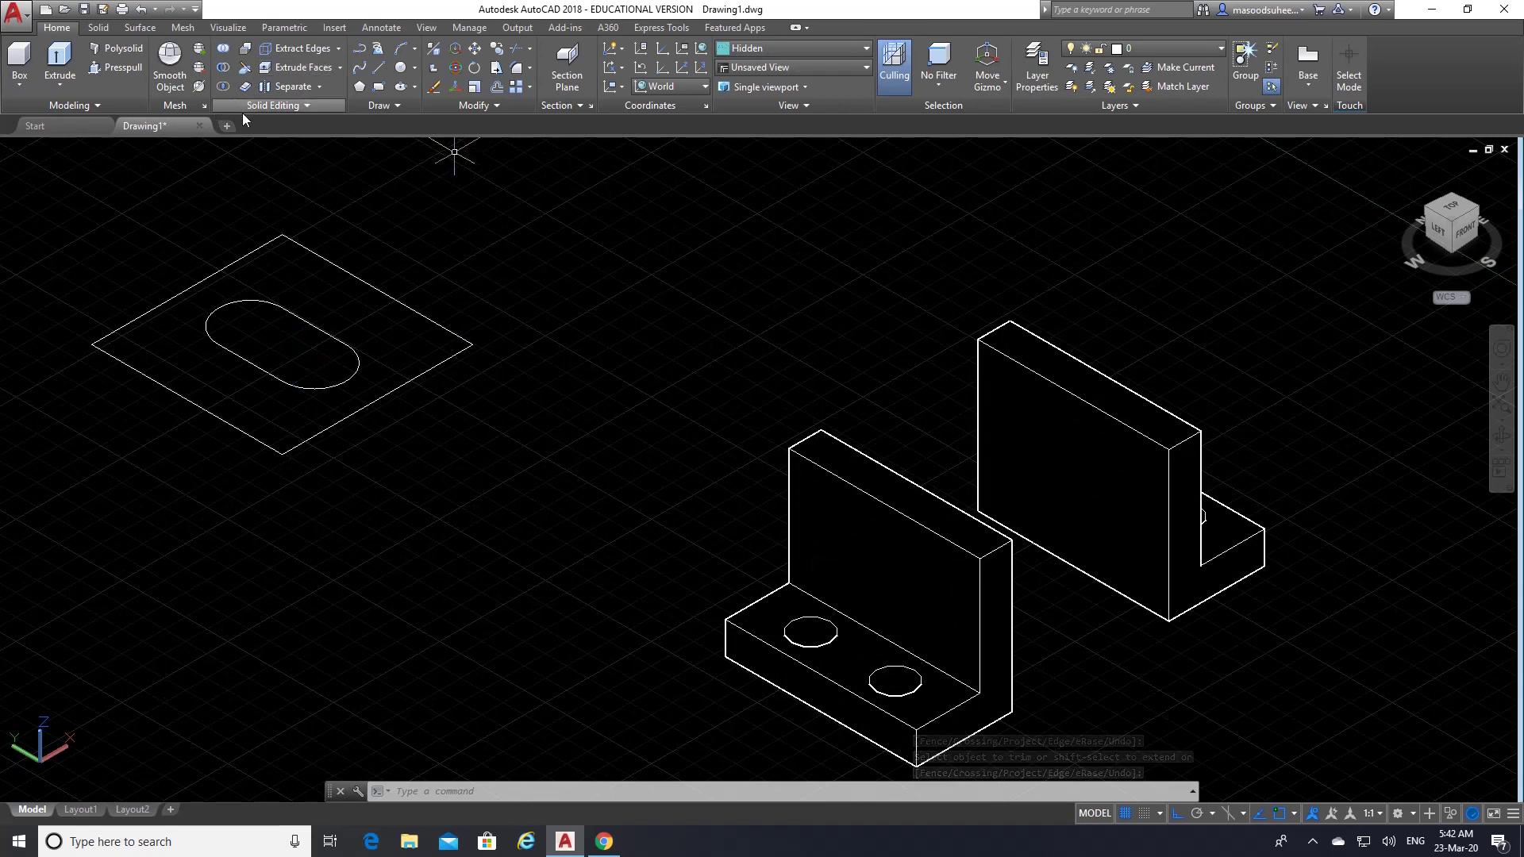
click(116, 66)
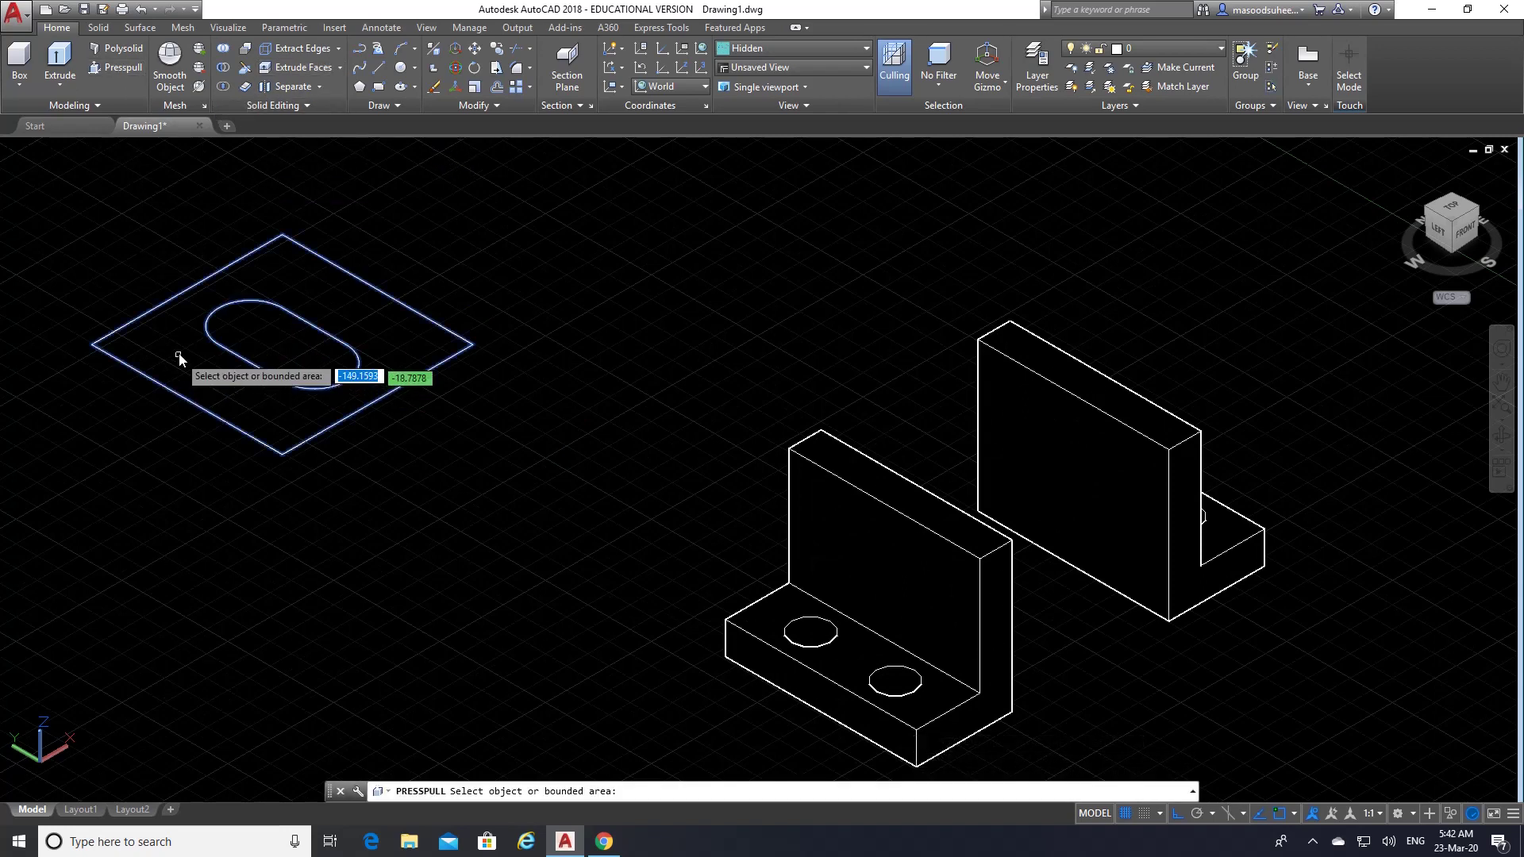
click(179, 353)
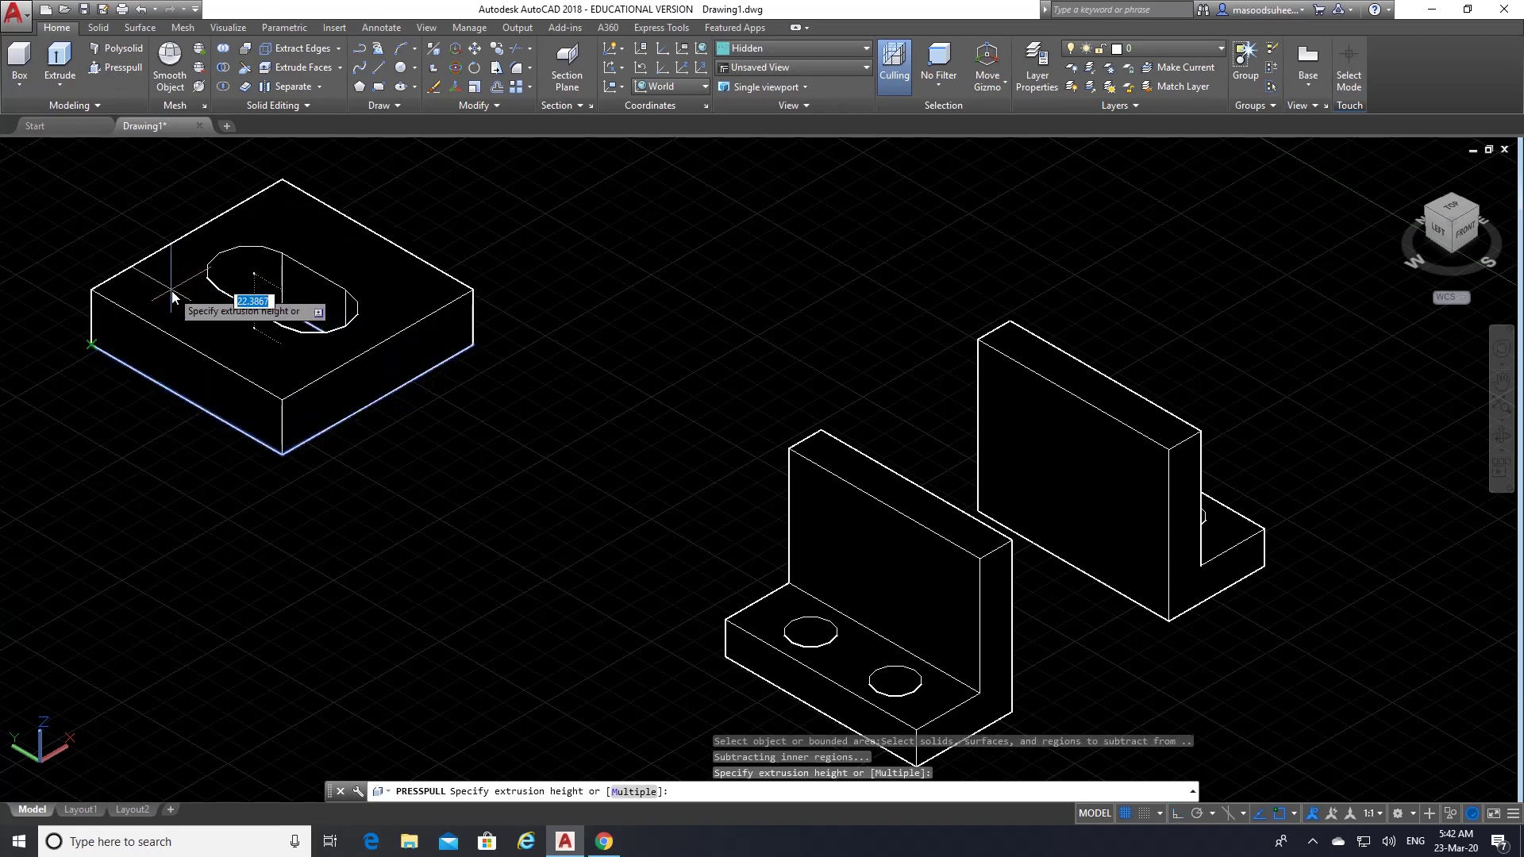
text(15)
key(Return)
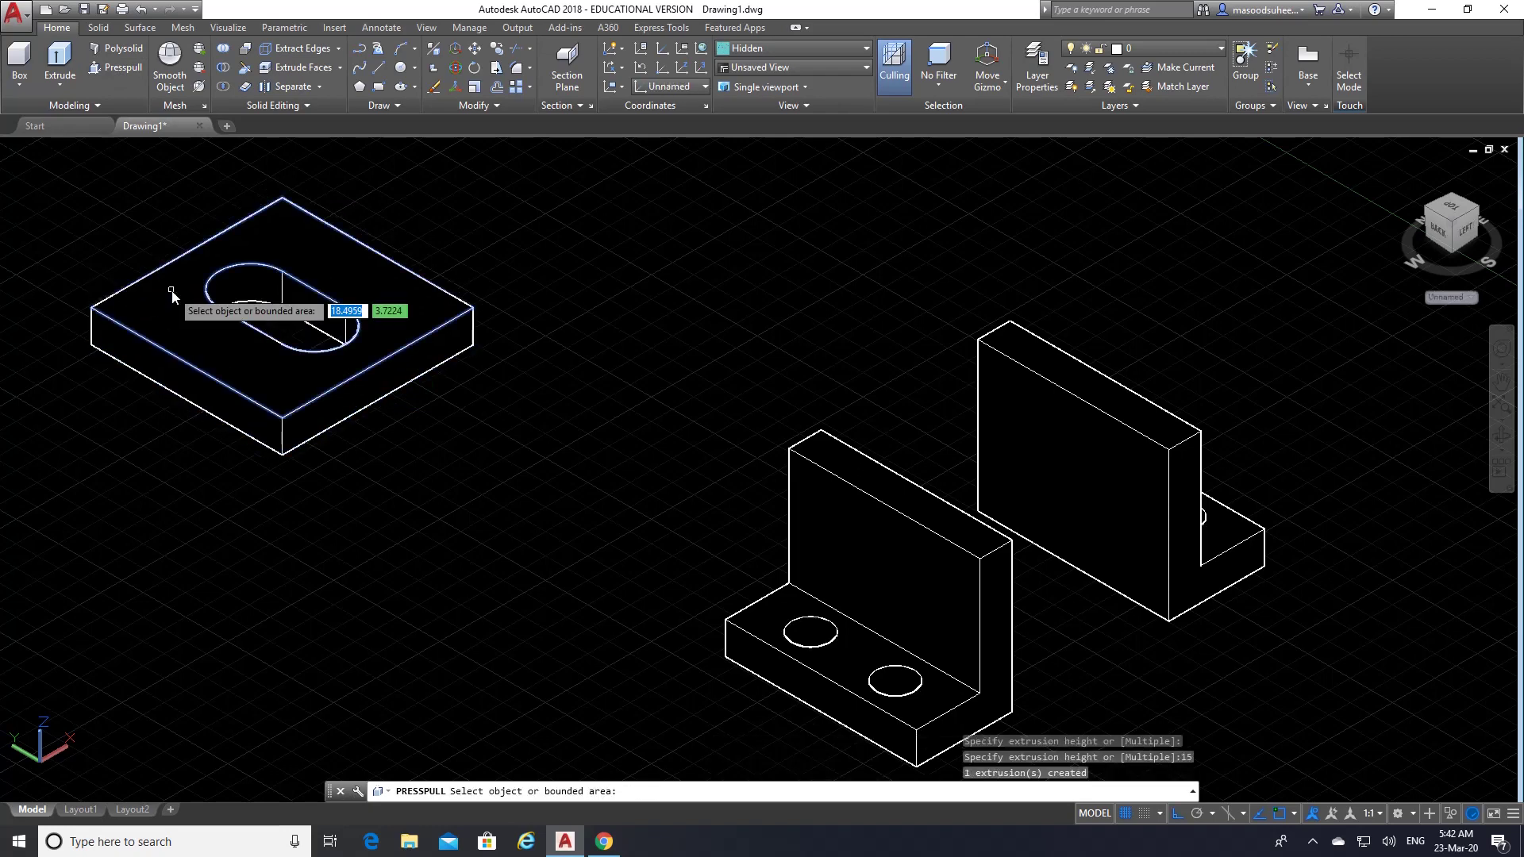
key(Return)
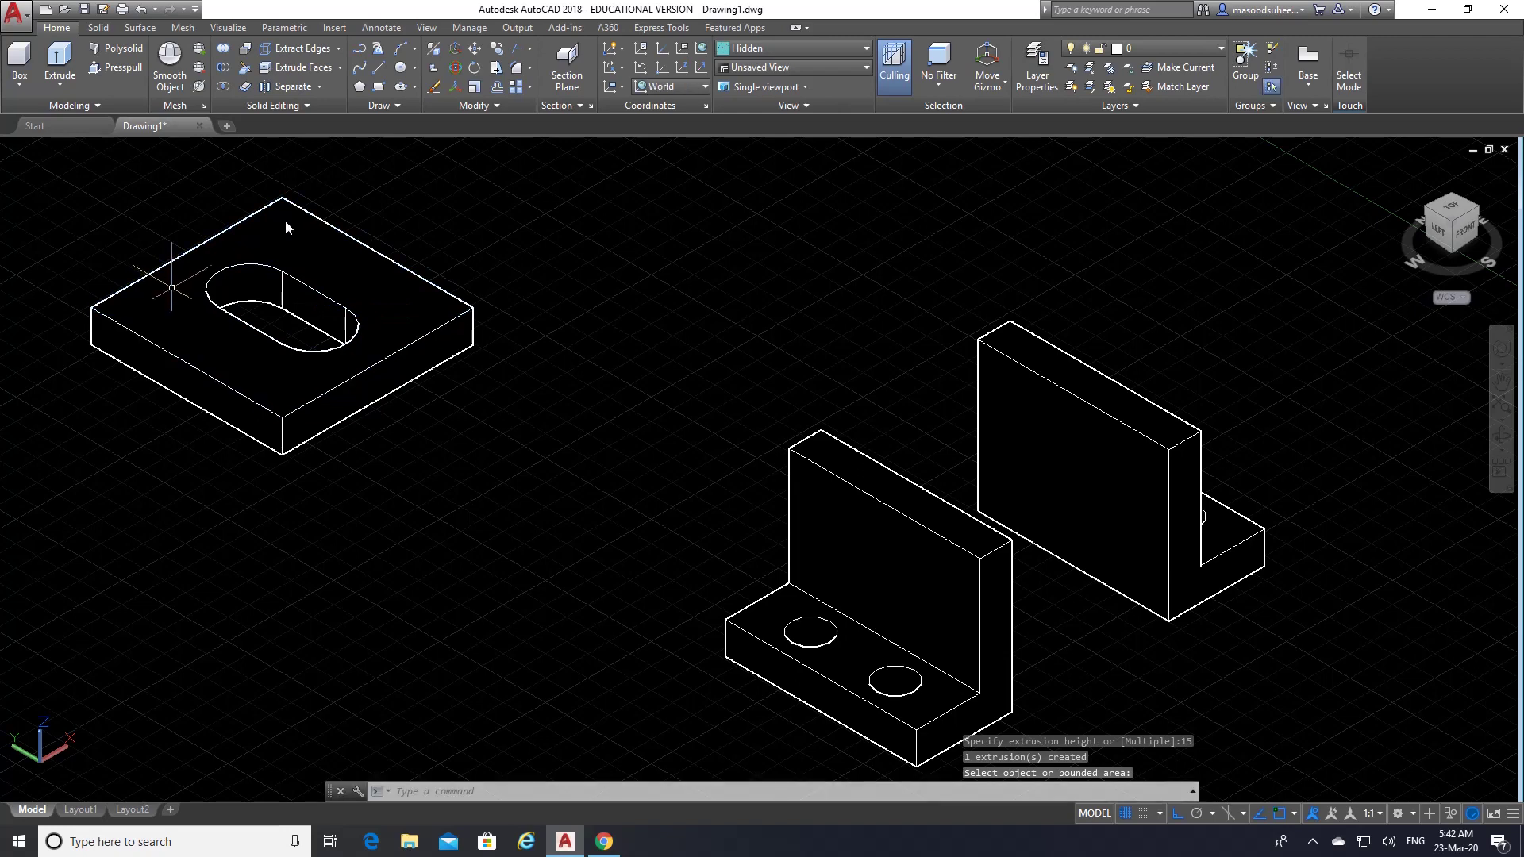
- Turn on the Endpoint object snap and move the slotted plate clear of its 2D outline, towards the L-shaped supports
click(475, 53)
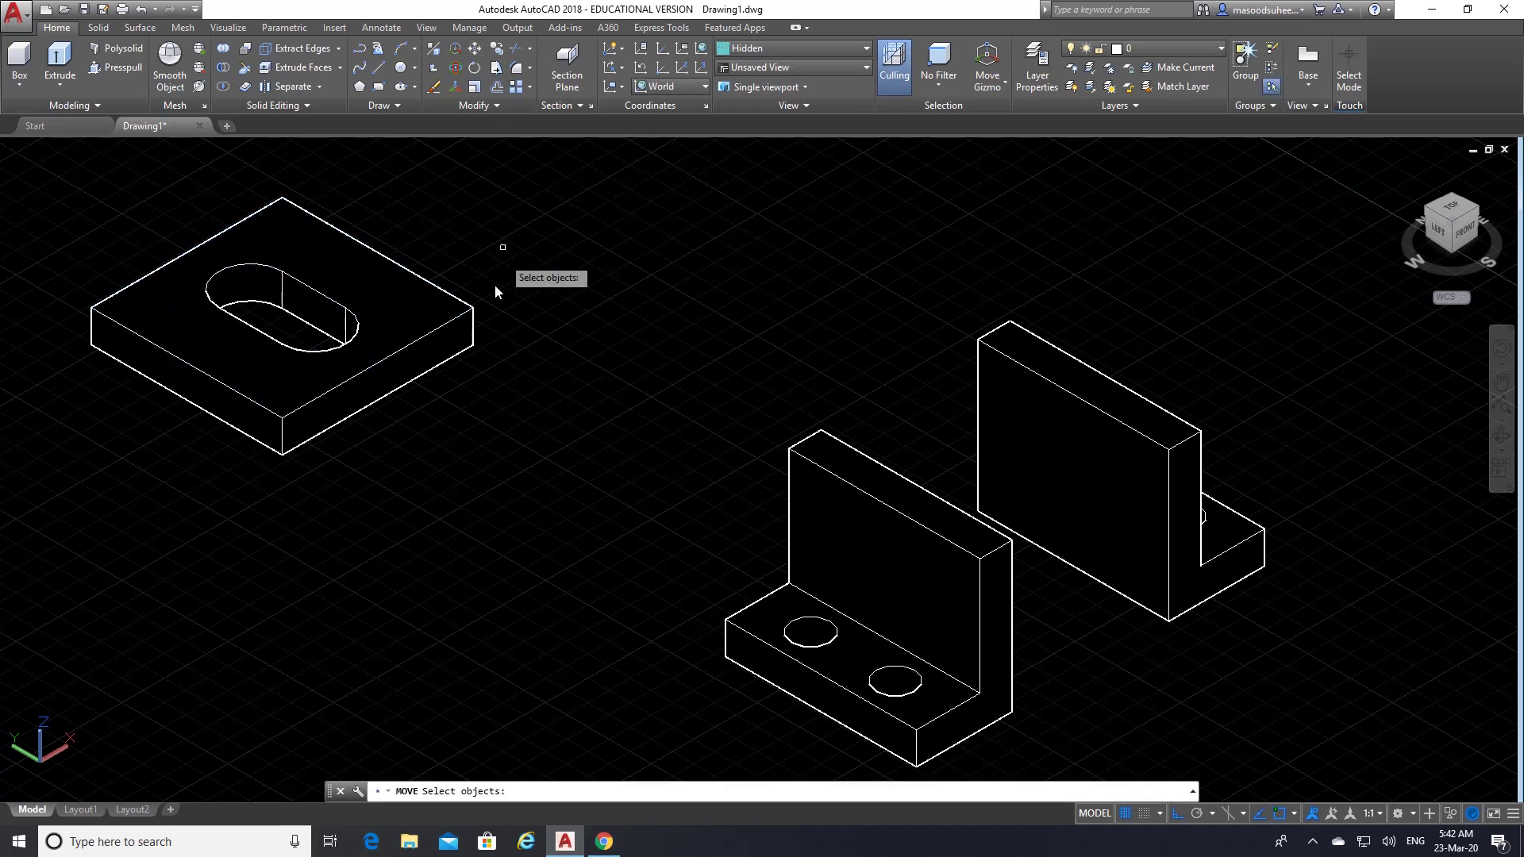
click(447, 298)
key(Return)
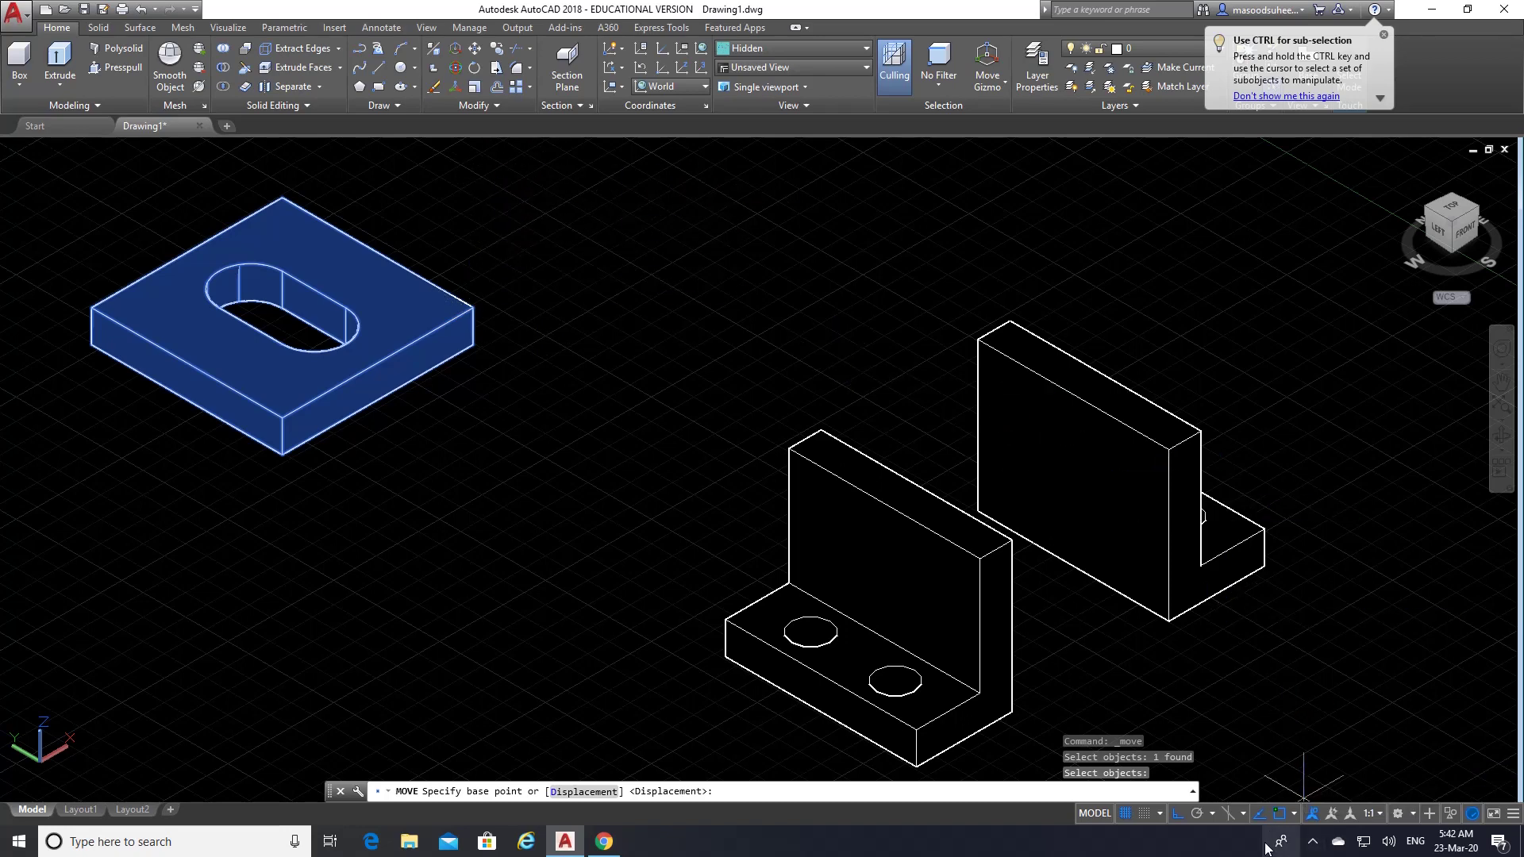
click(1294, 813)
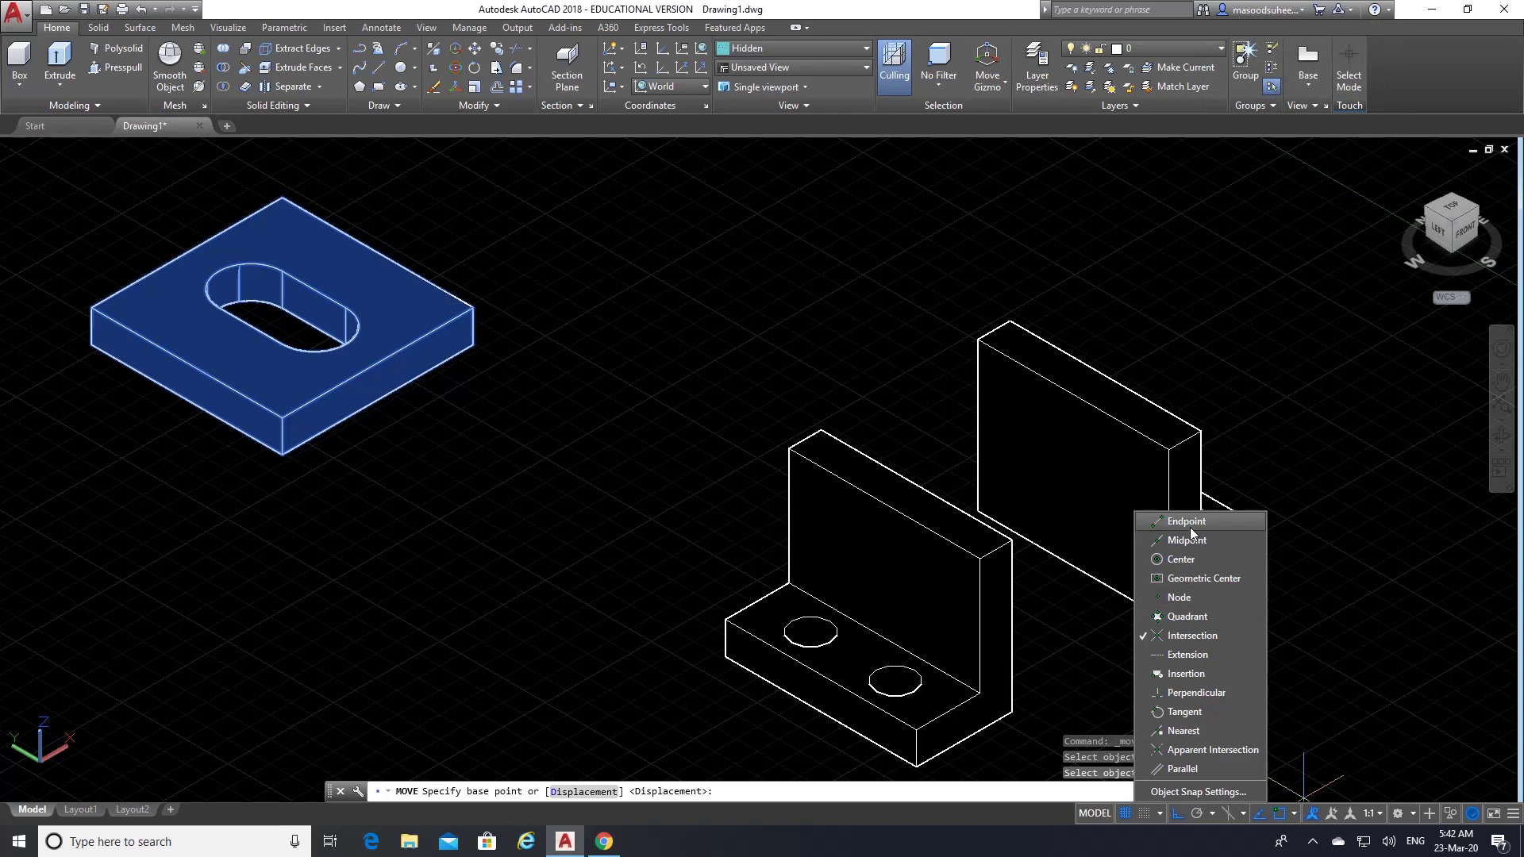
click(573, 404)
click(469, 313)
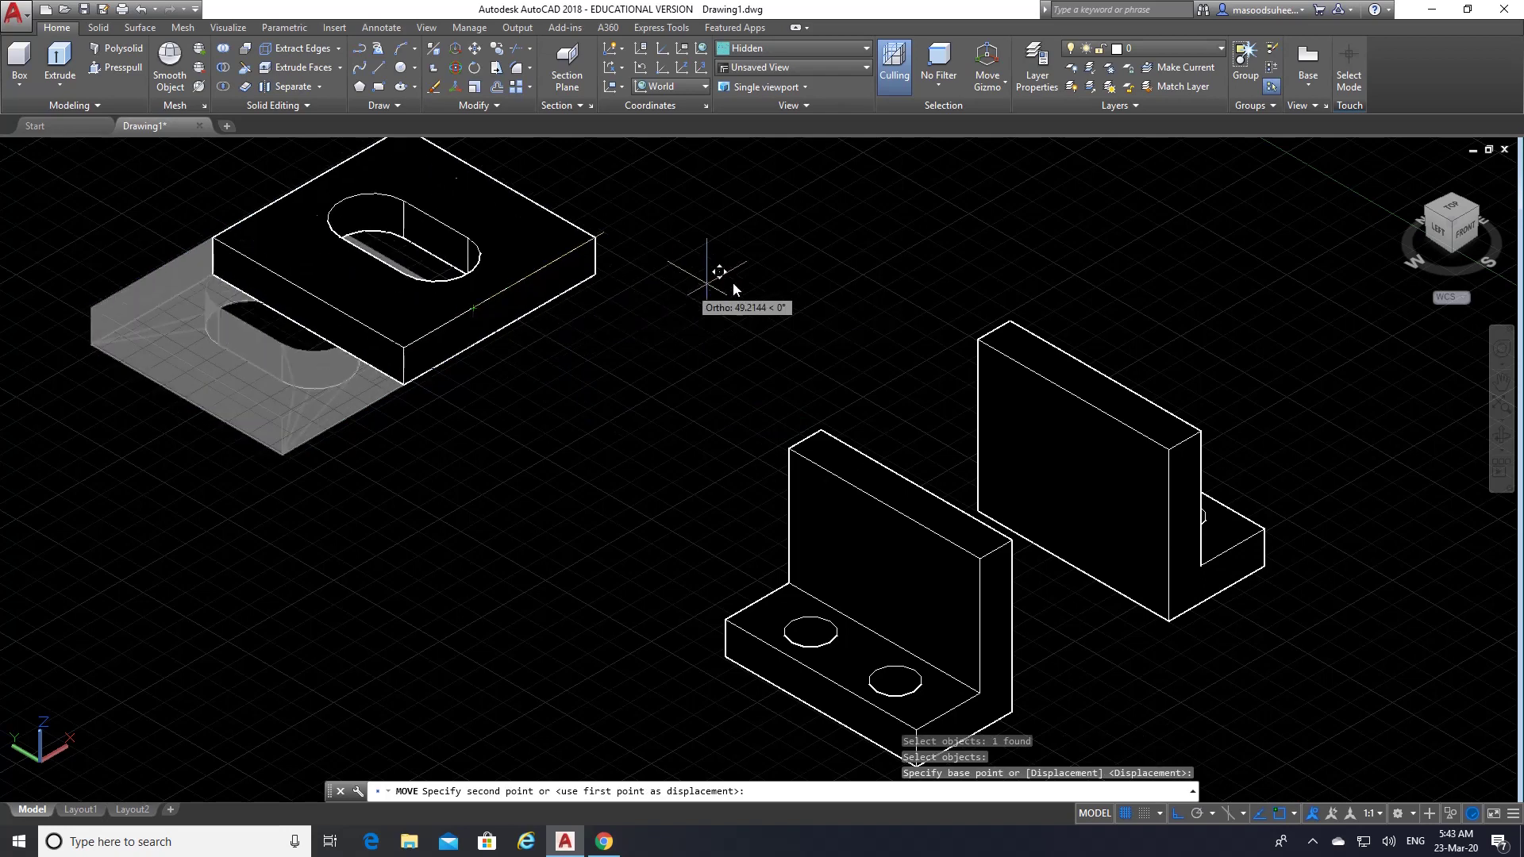
click(896, 359)
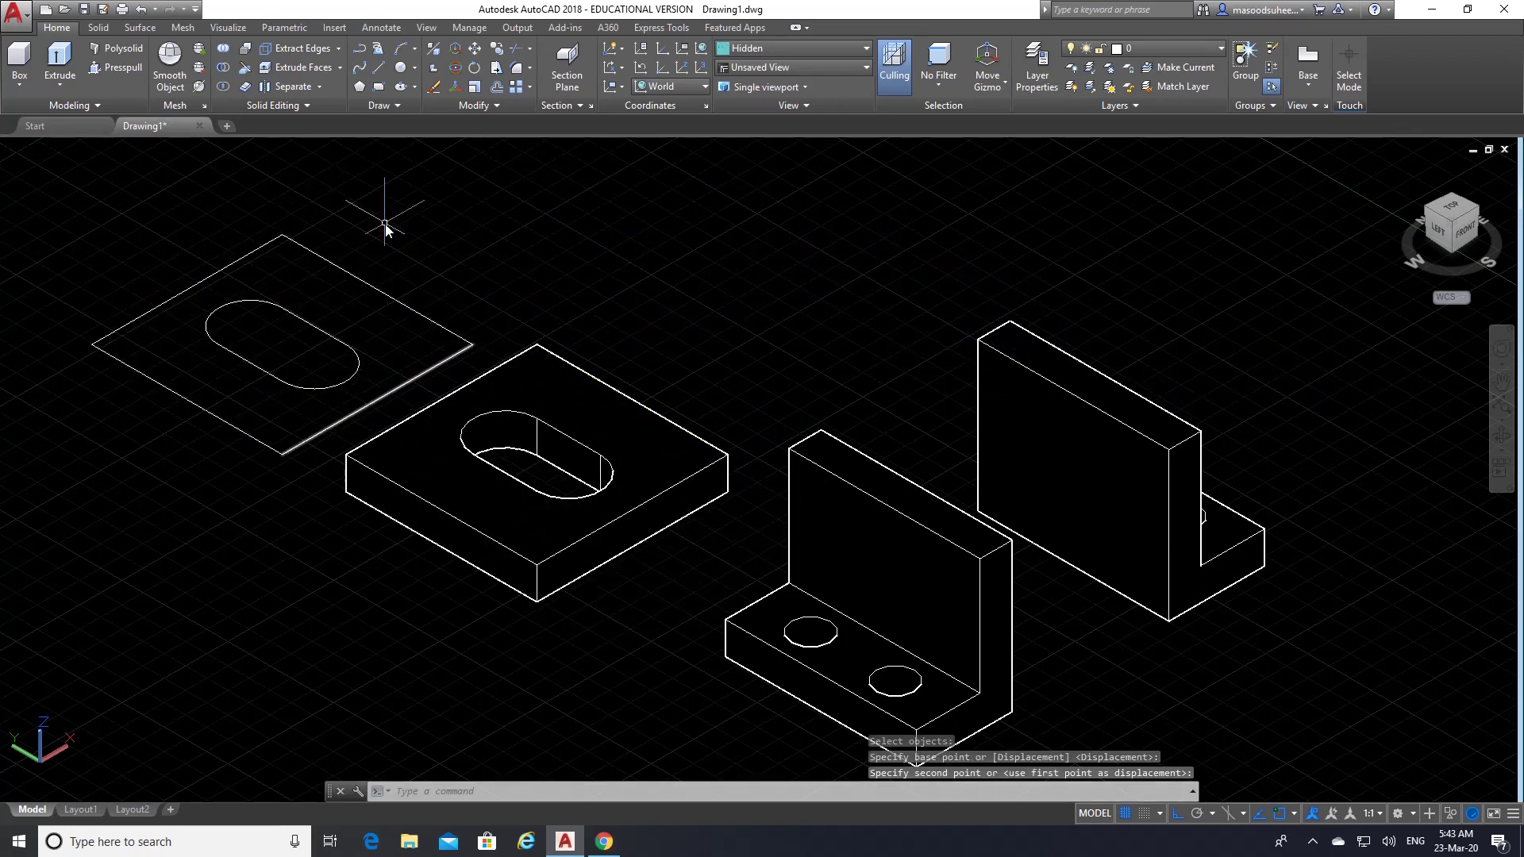
- Erase the leftover 2D square and slot outline
click(434, 90)
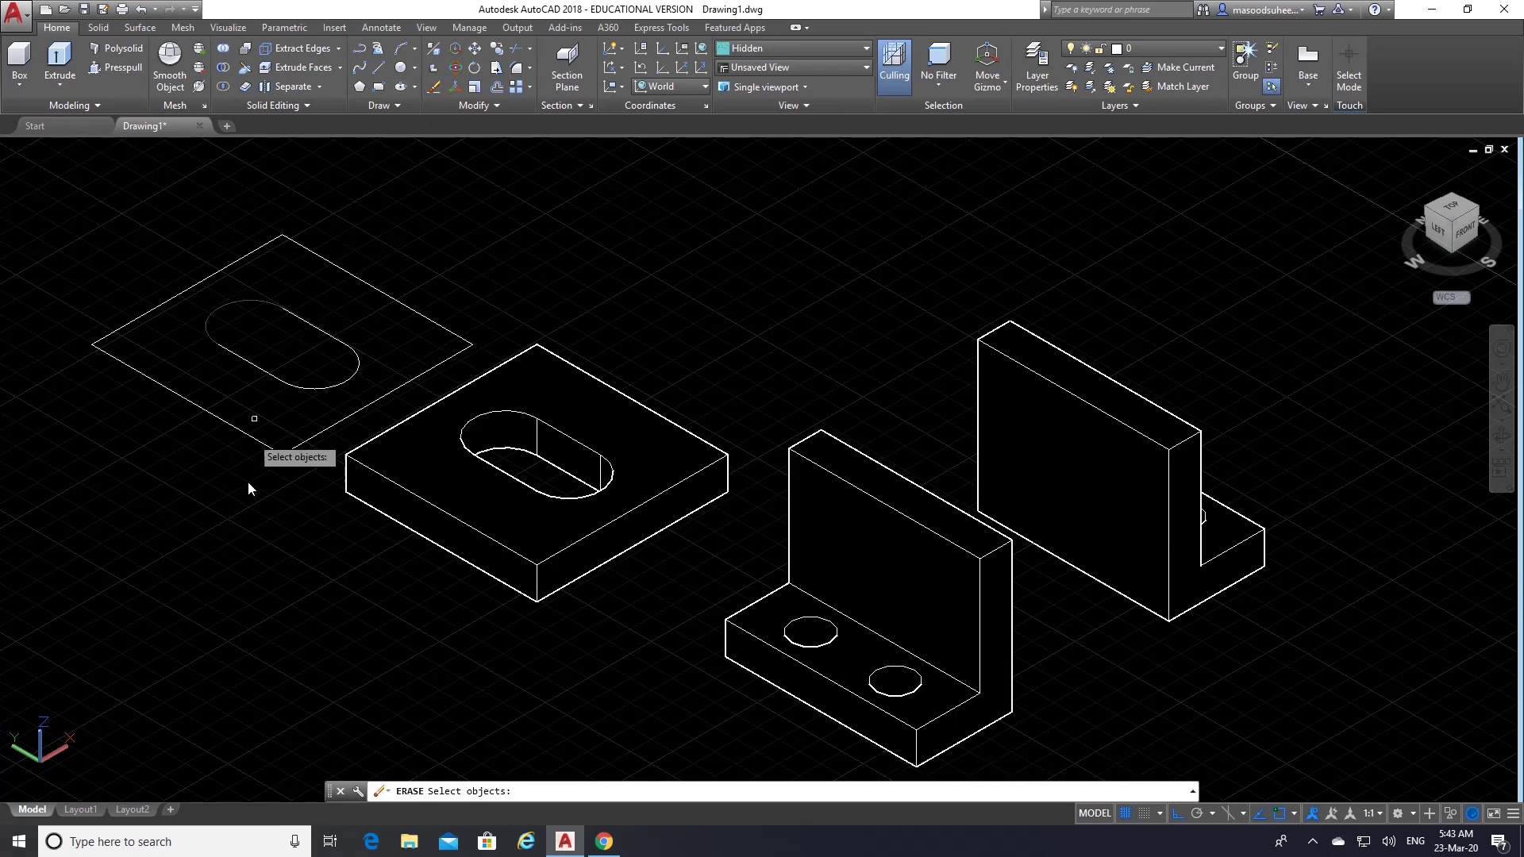
click(263, 506)
click(170, 265)
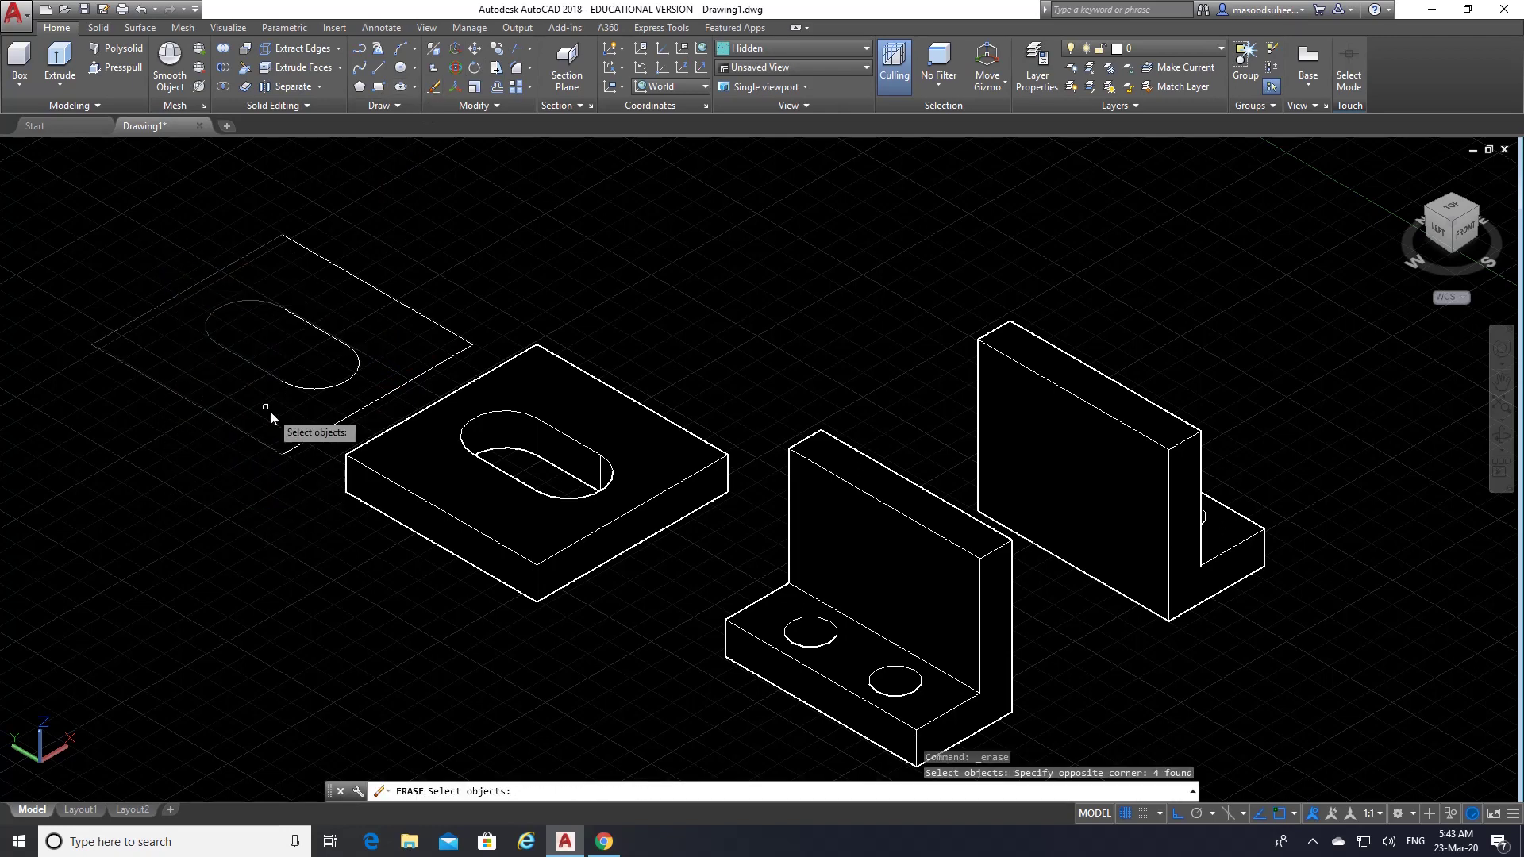
click(324, 453)
click(247, 302)
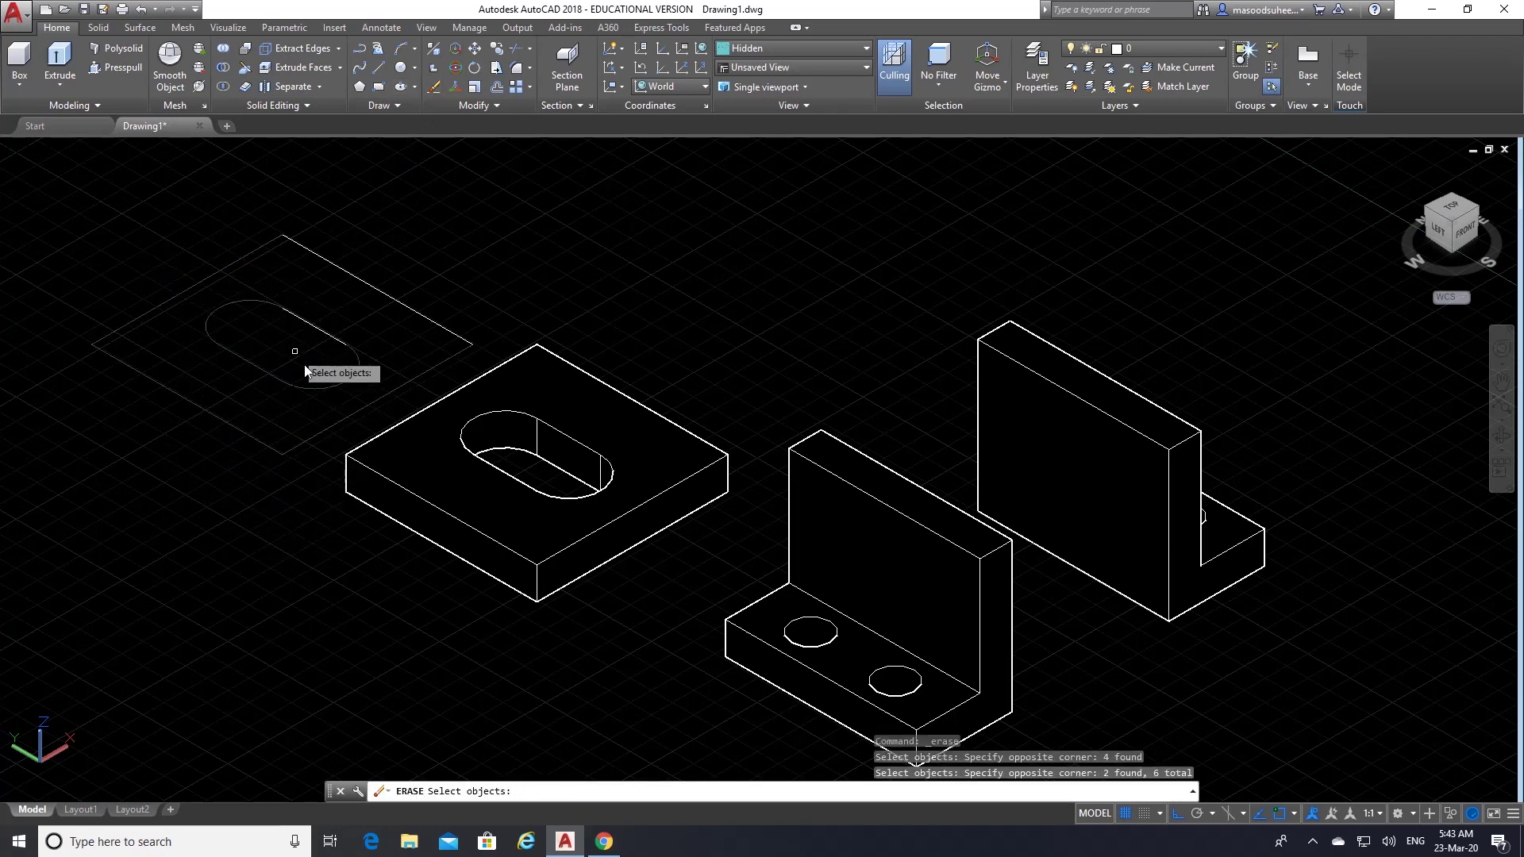
click(414, 297)
click(233, 342)
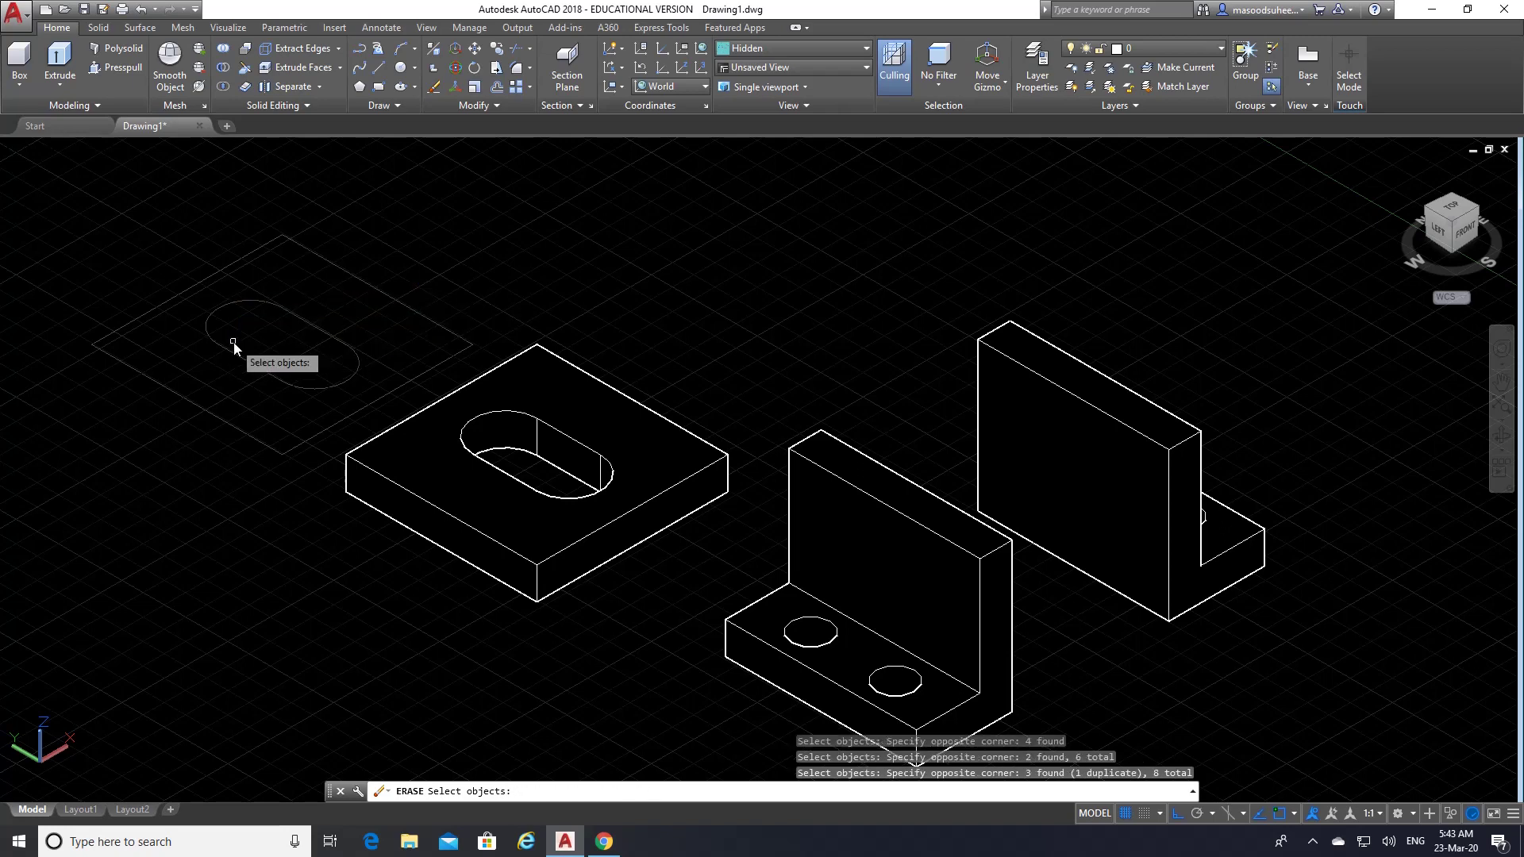
key(Return)
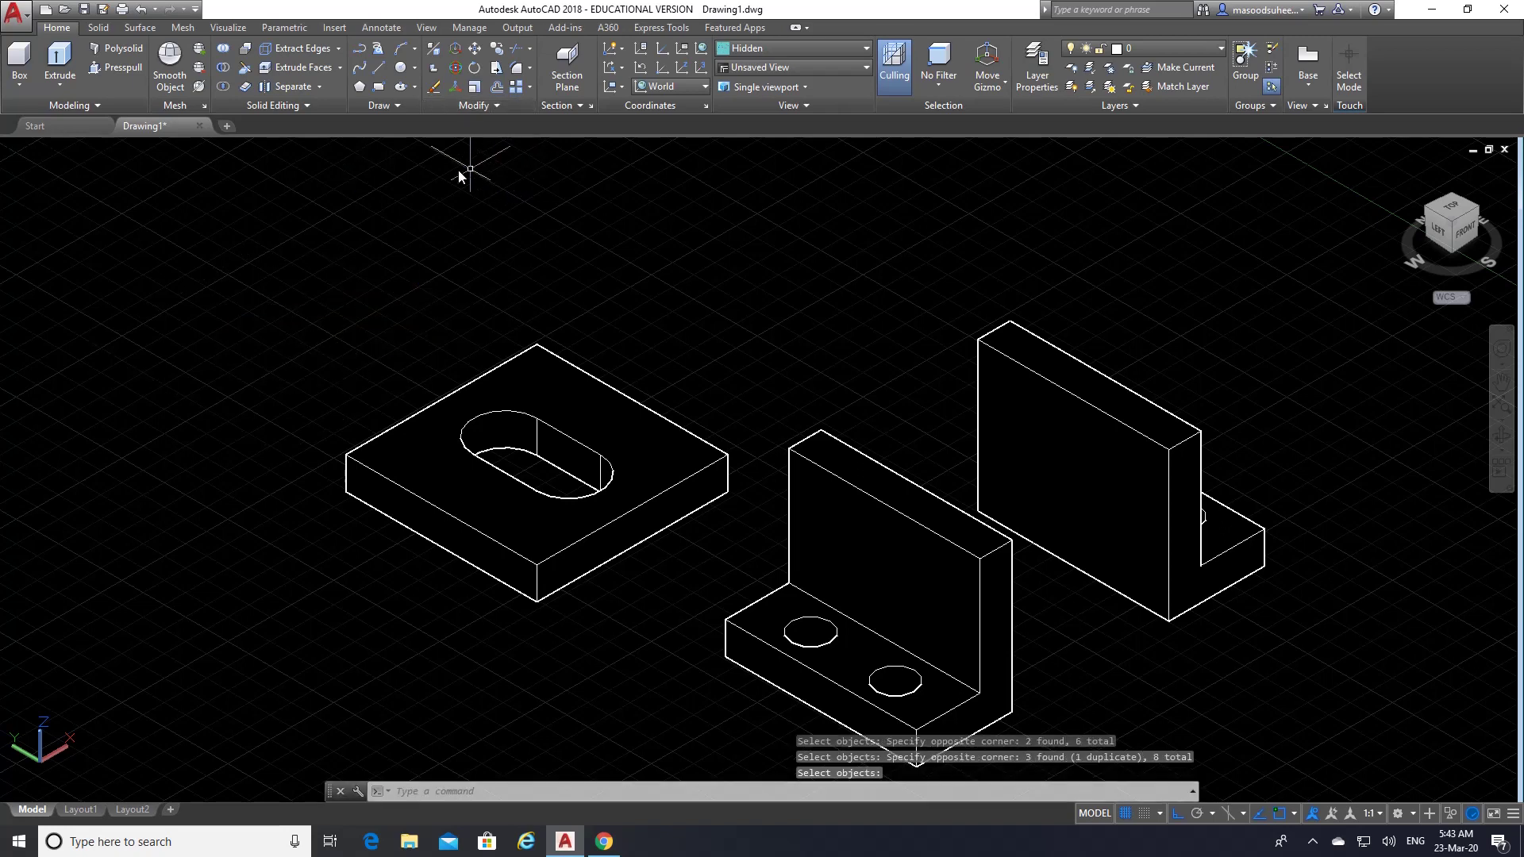
- Move the slotted plate by its lower outer corner onto the top outer corner of the rear L-shaped support
click(474, 48)
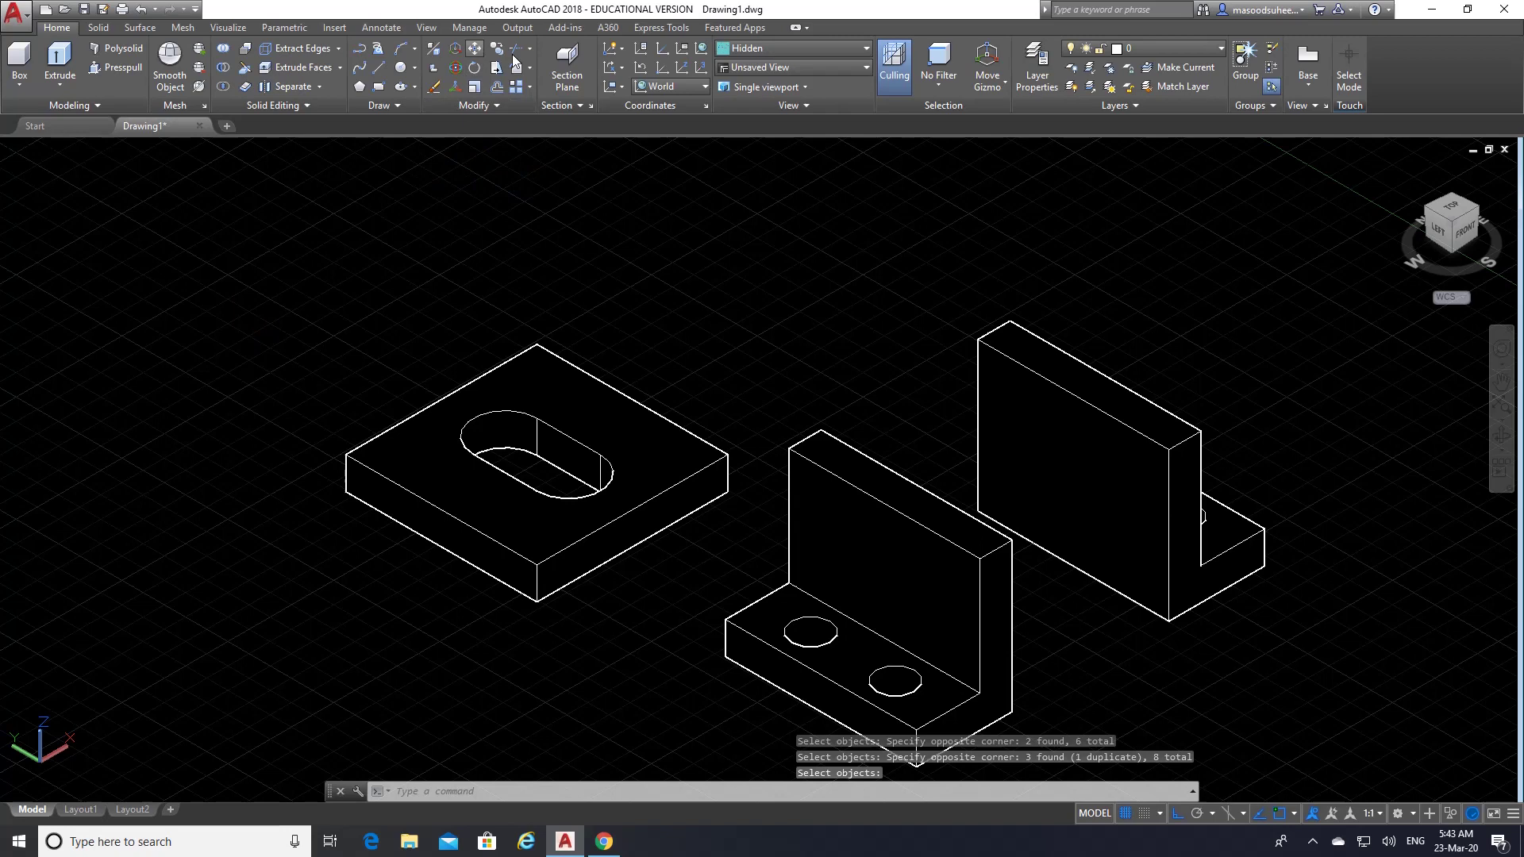
click(616, 402)
key(Return)
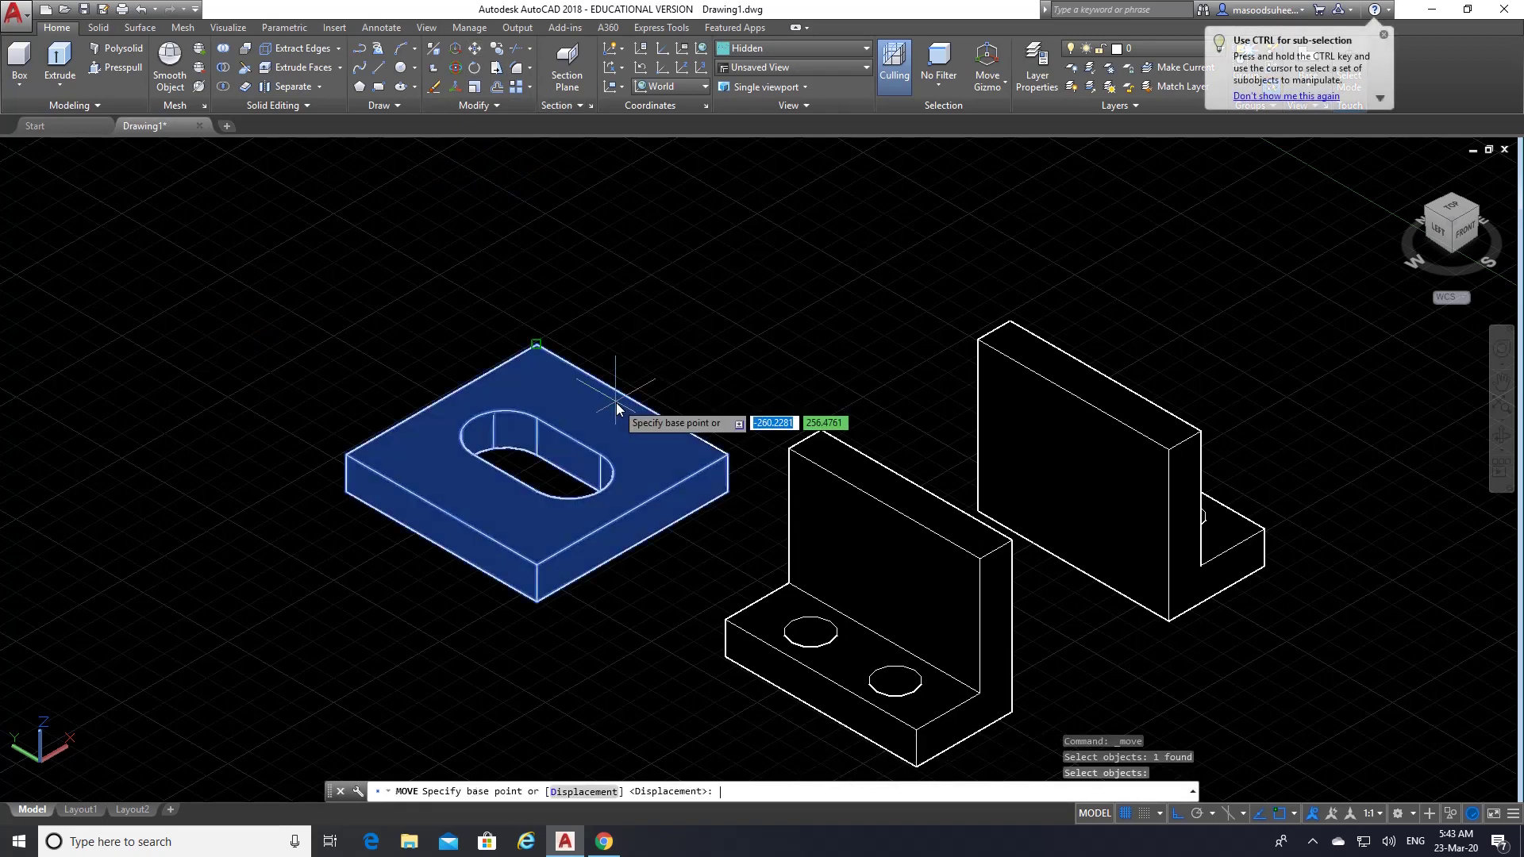
click(728, 491)
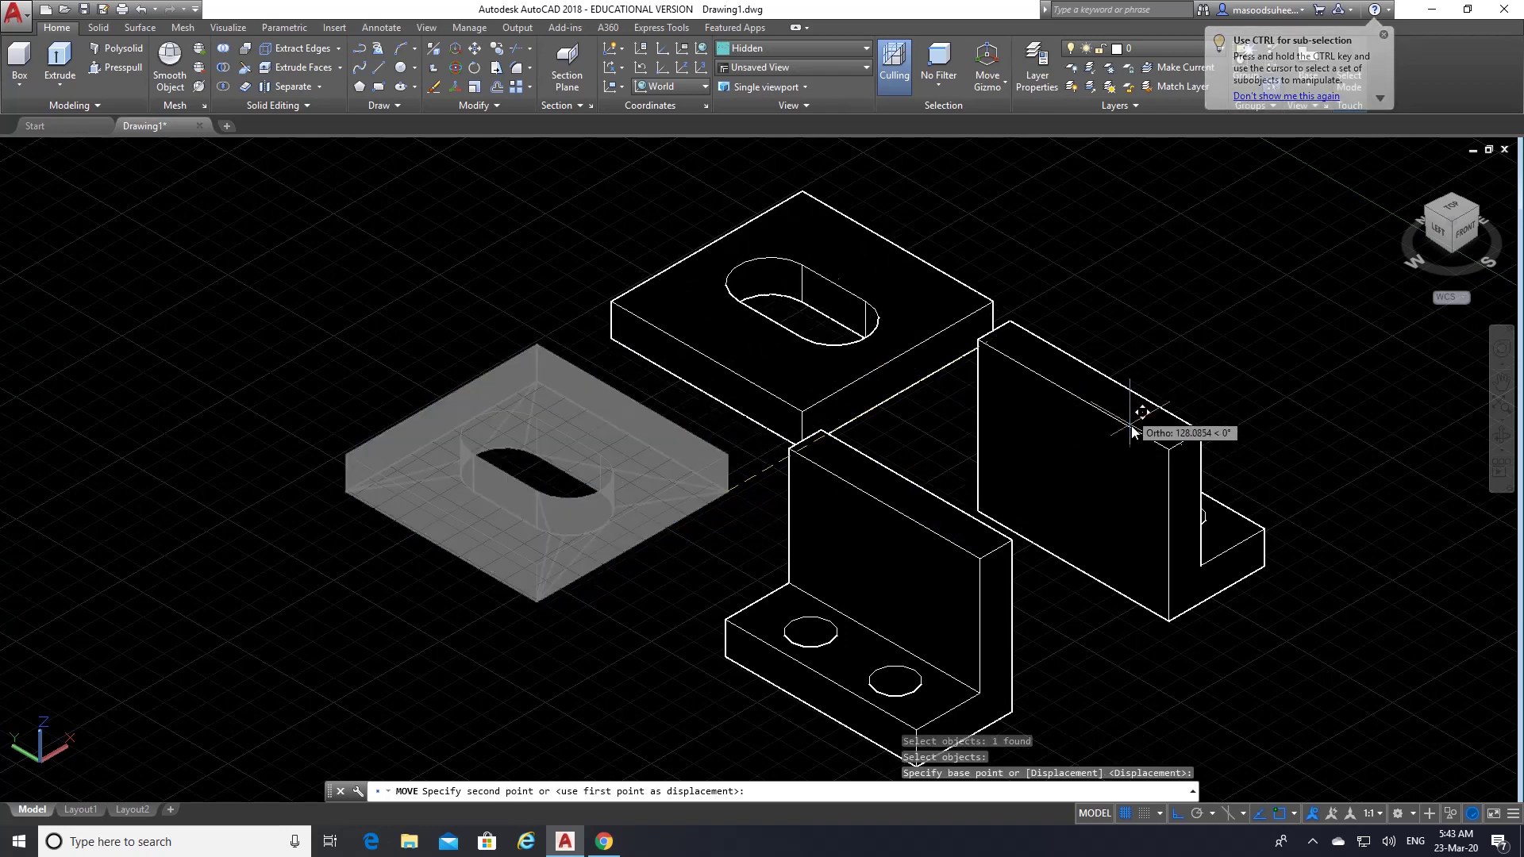
click(1195, 439)
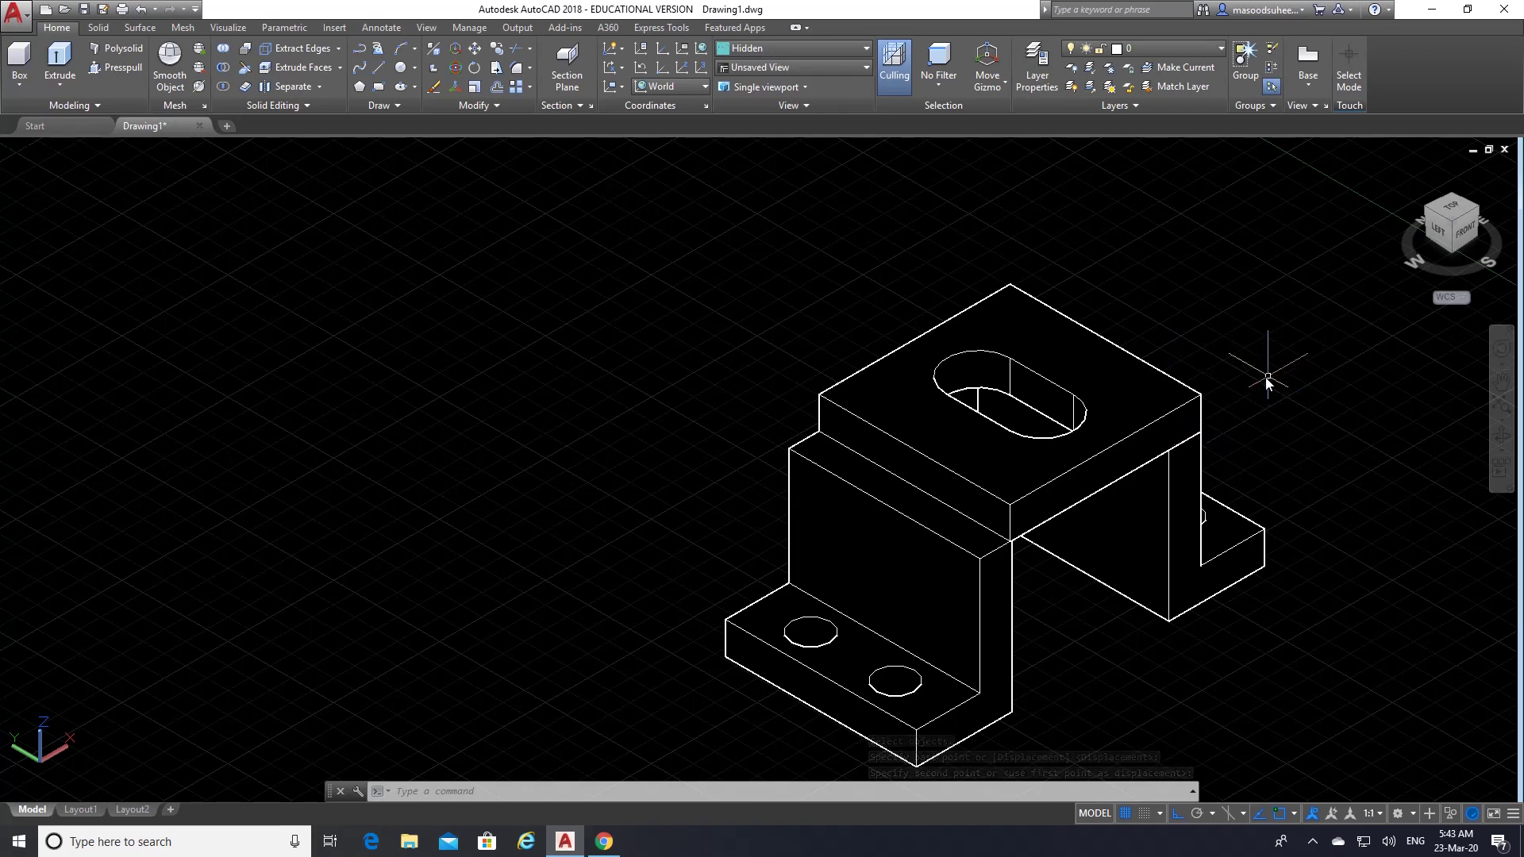
- Check the Exercise 14 PDF, and in AutoCAD move the front L-shaped support so its outer top corner meets the plate's lower front corner
click(603, 843)
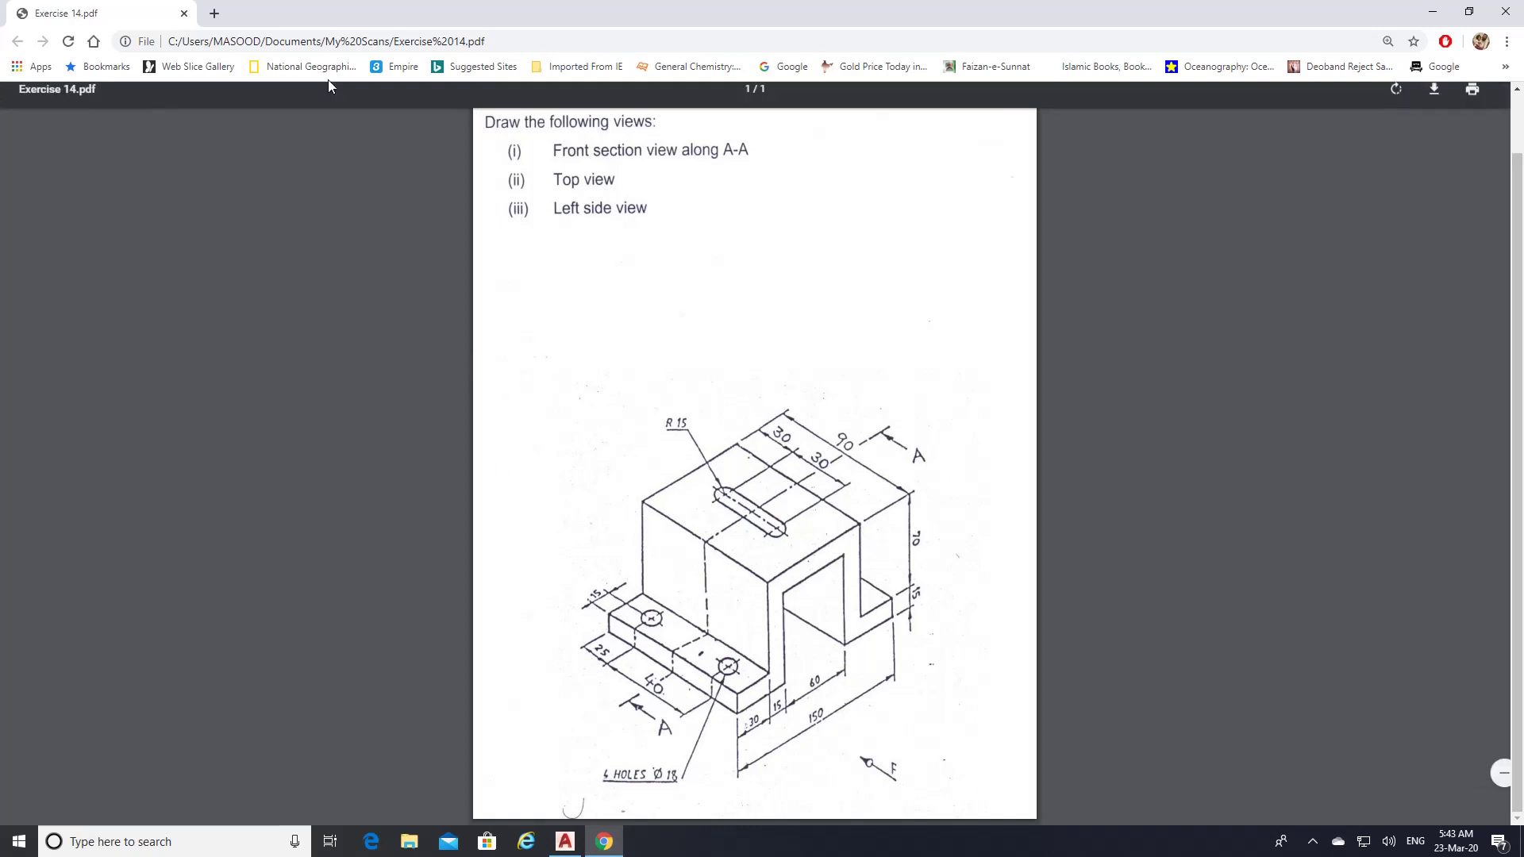
click(565, 843)
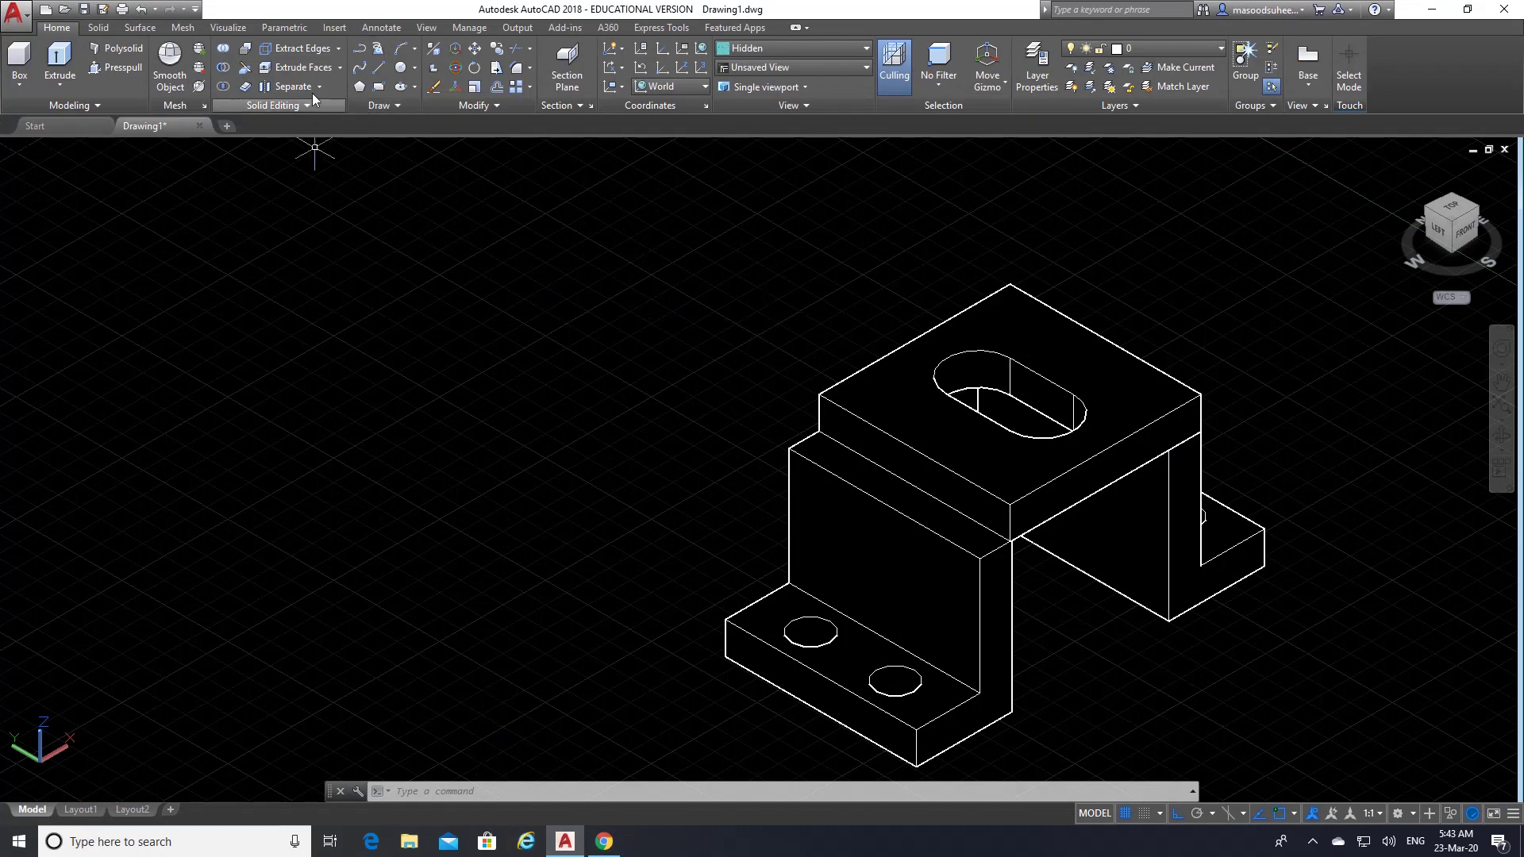
click(474, 51)
click(925, 603)
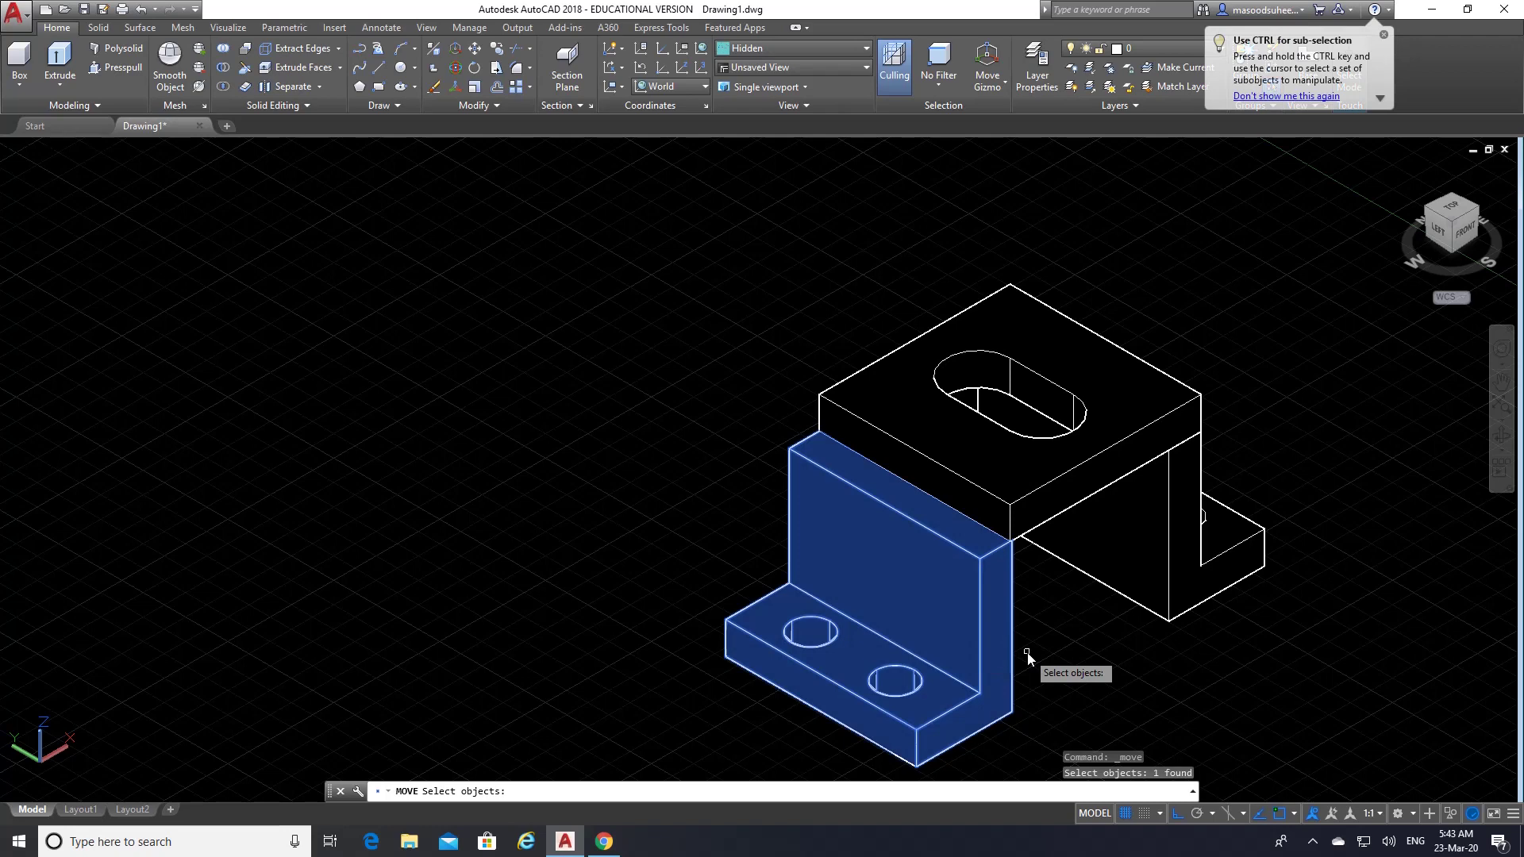
key(Return)
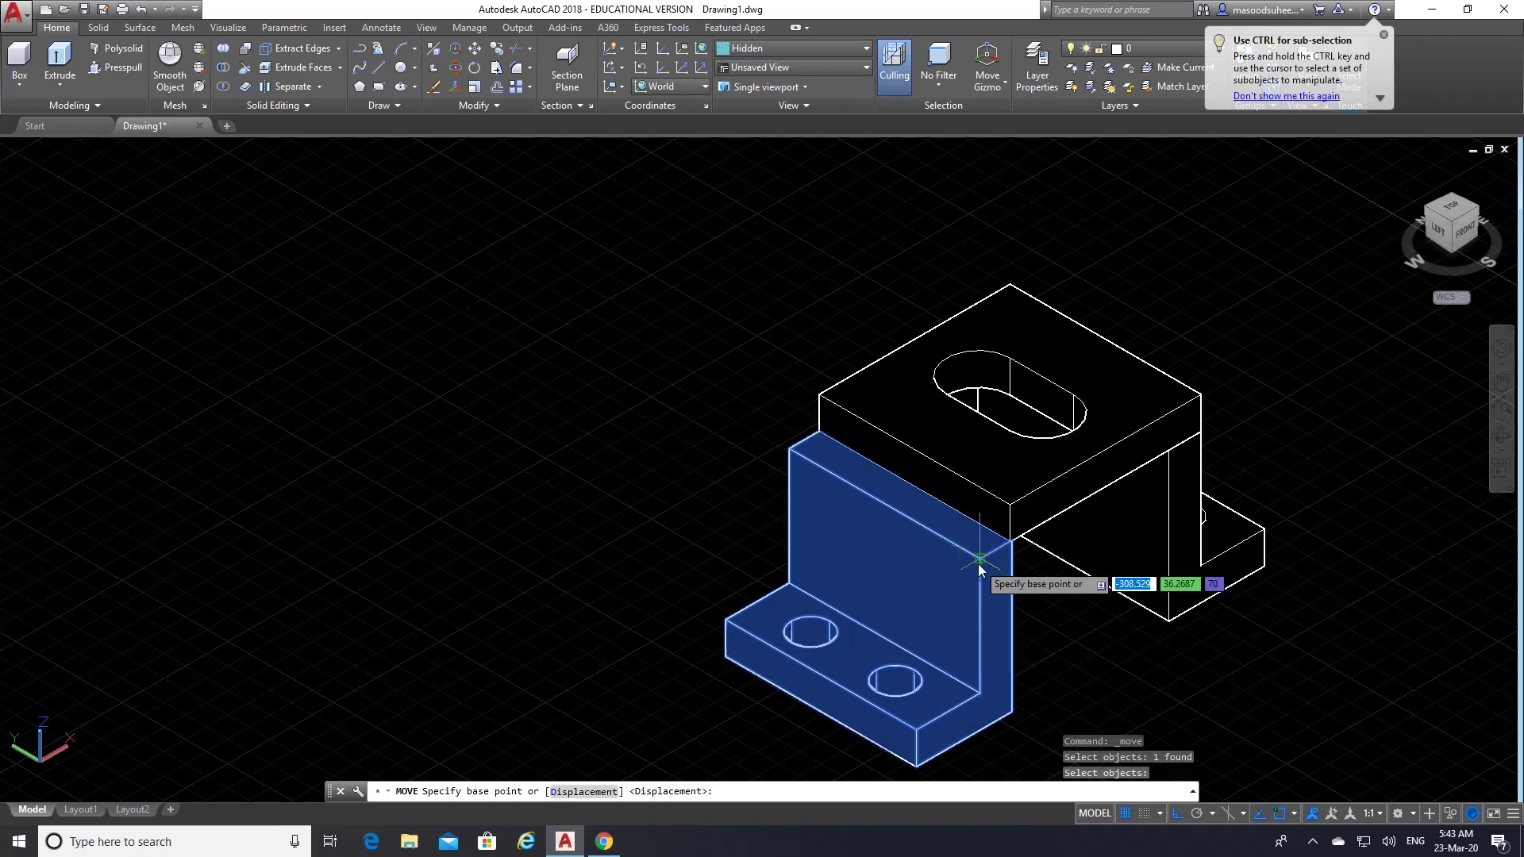
click(1013, 543)
click(1014, 544)
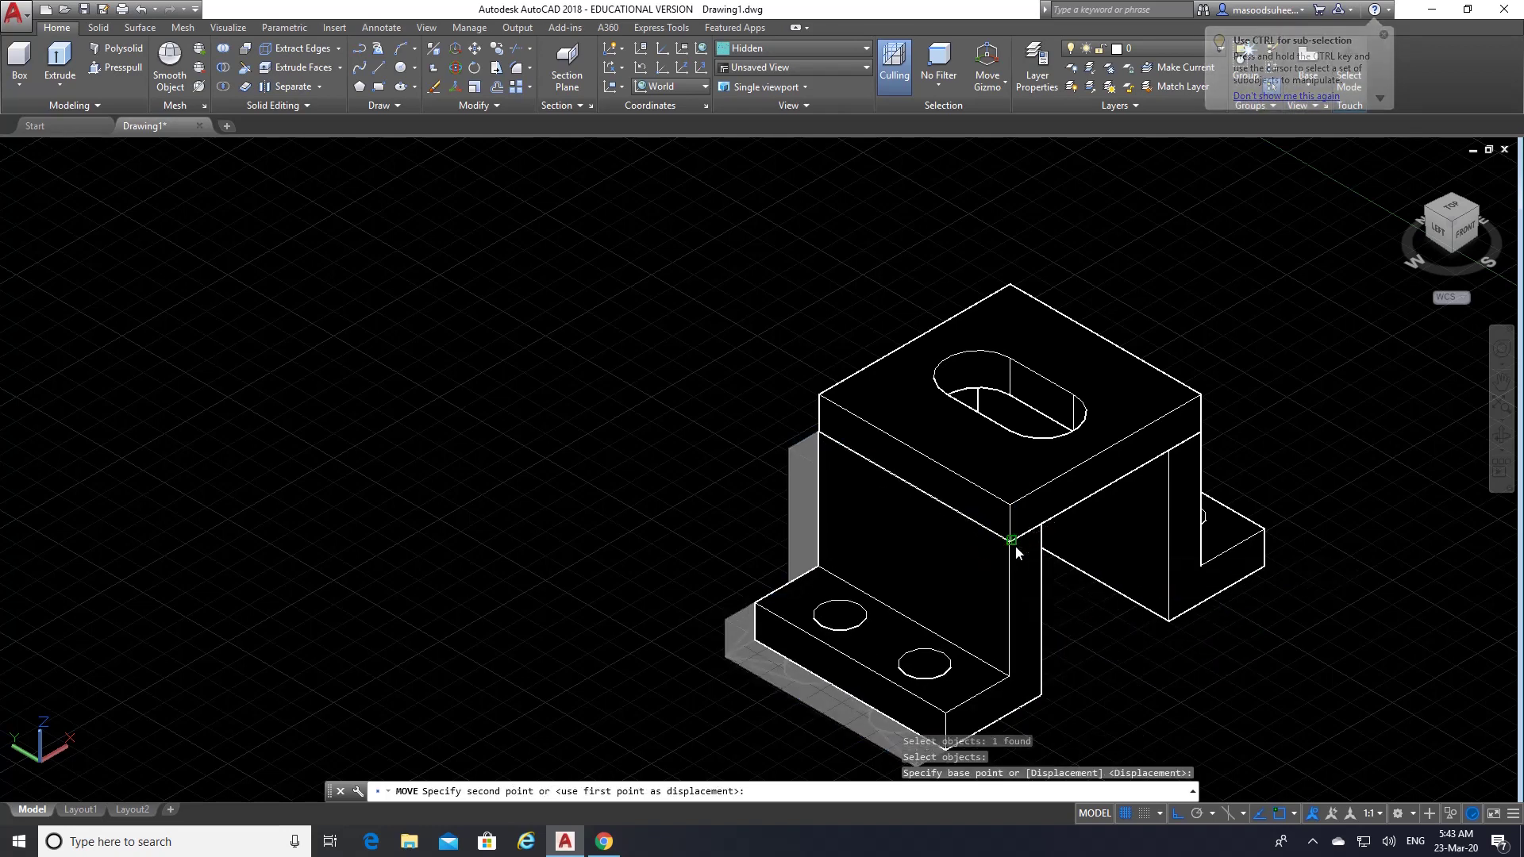
- Union the slotted plate and both L-shaped supports into one solid
scroll(818, 601, down, 2)
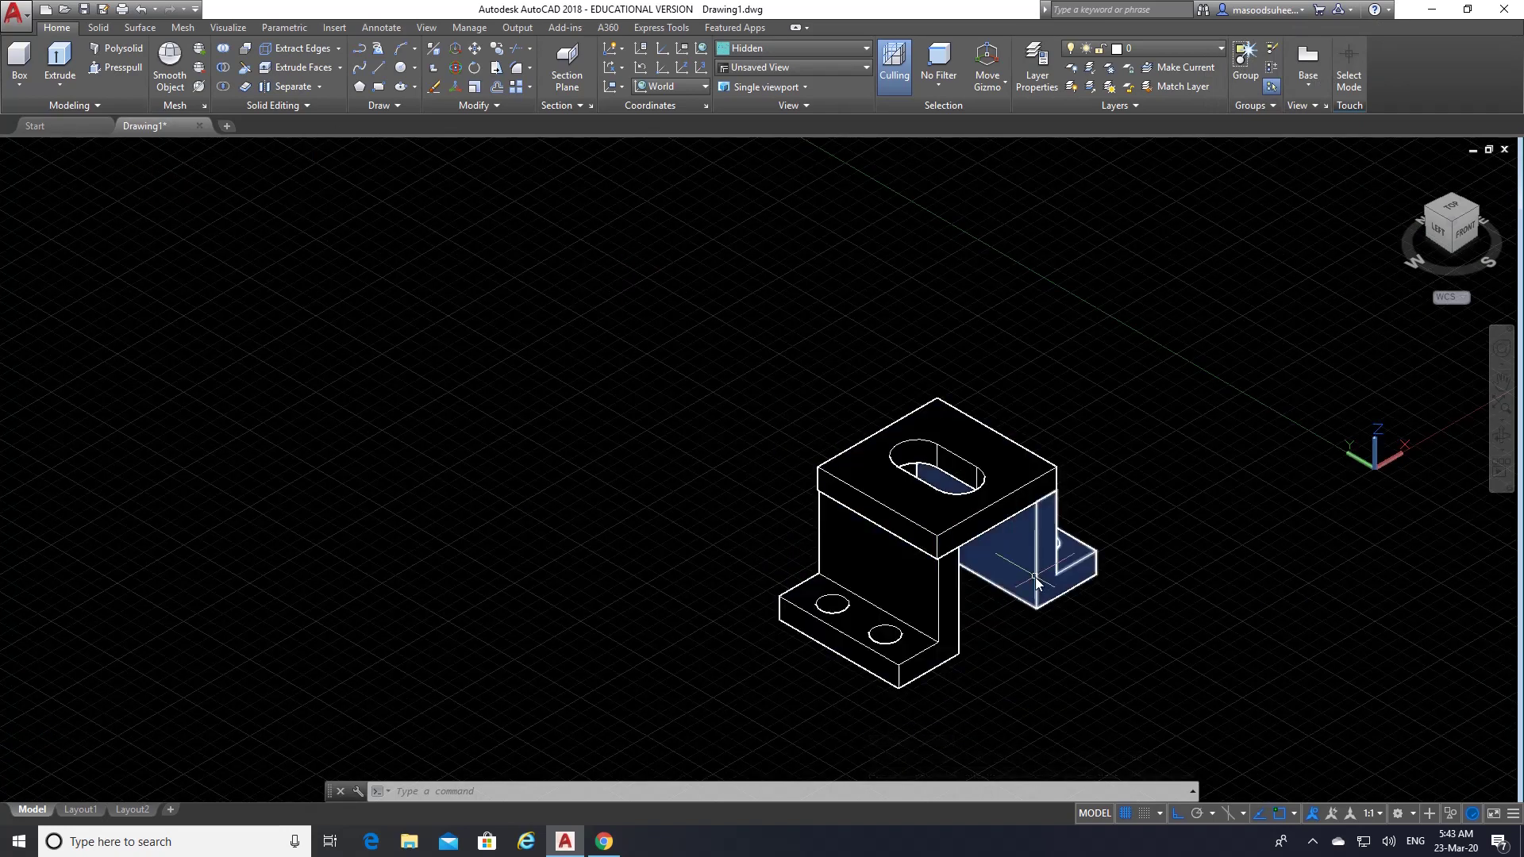
click(223, 48)
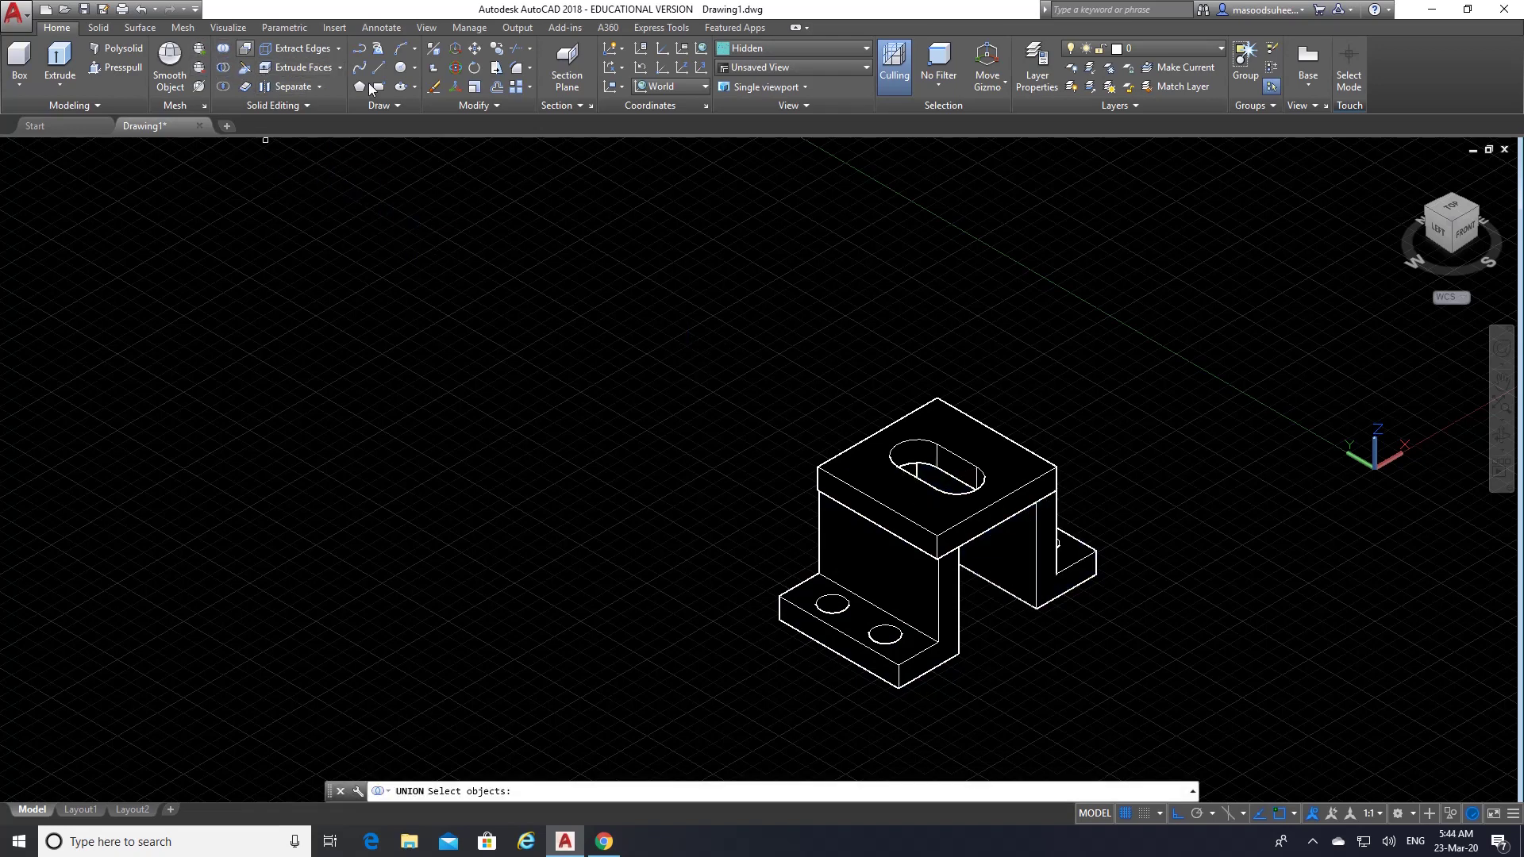
click(975, 507)
click(1035, 553)
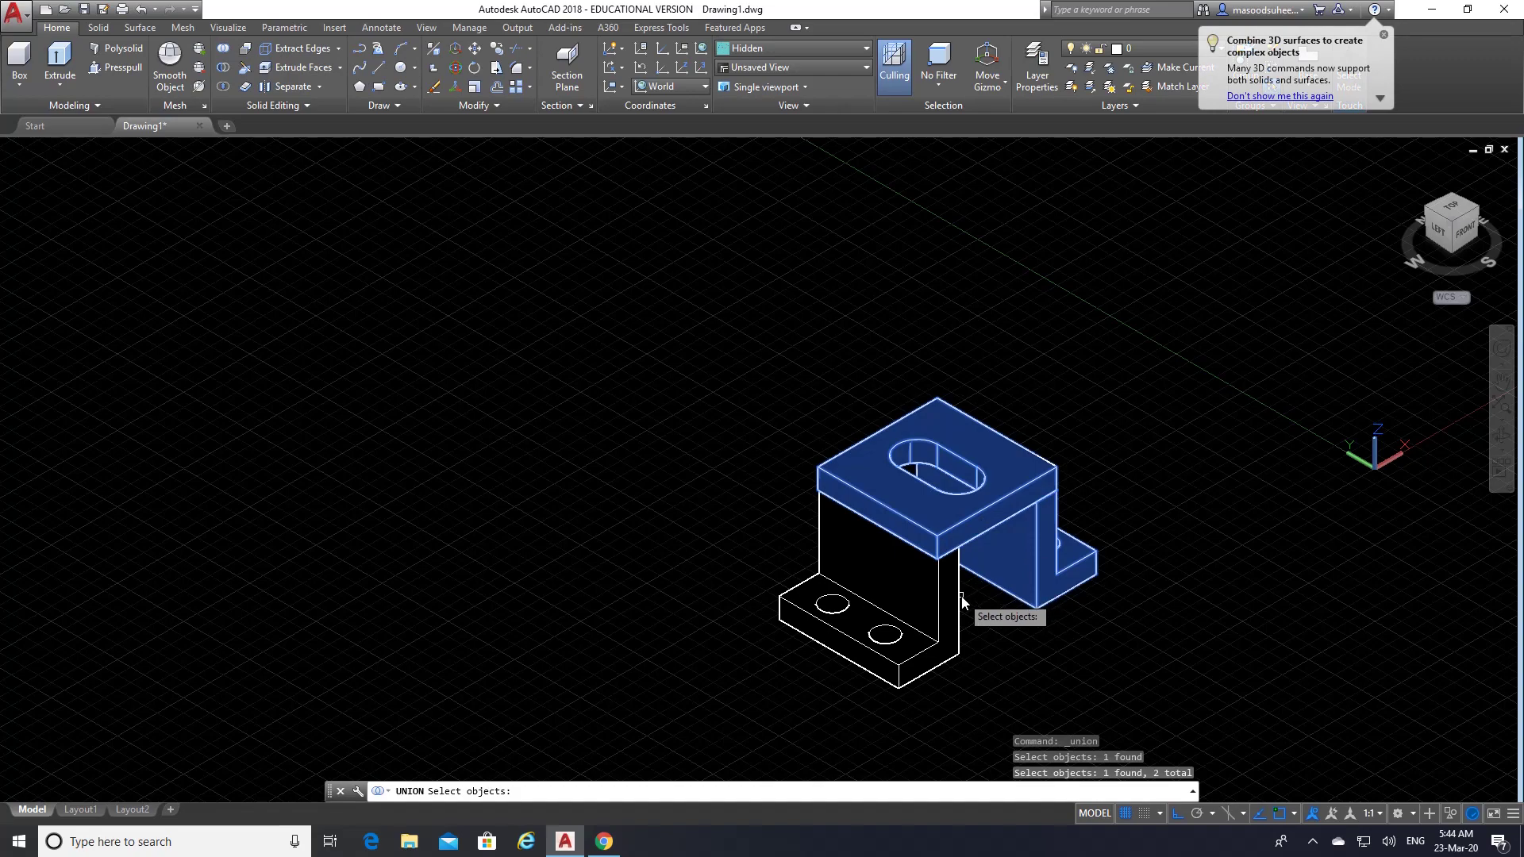
click(950, 605)
key(Return)
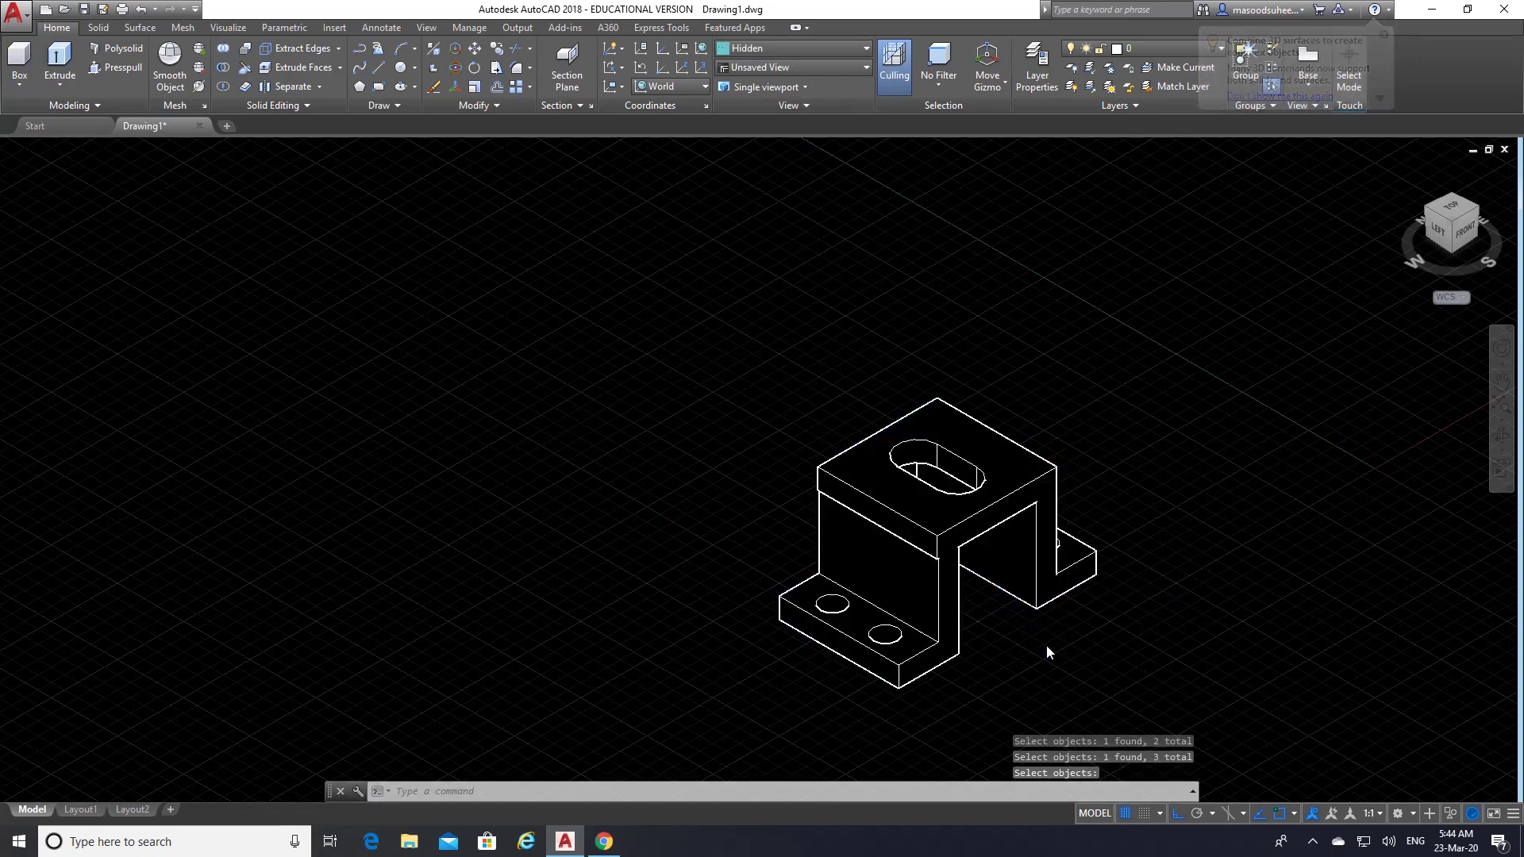
scroll(1046, 647, up, 3)
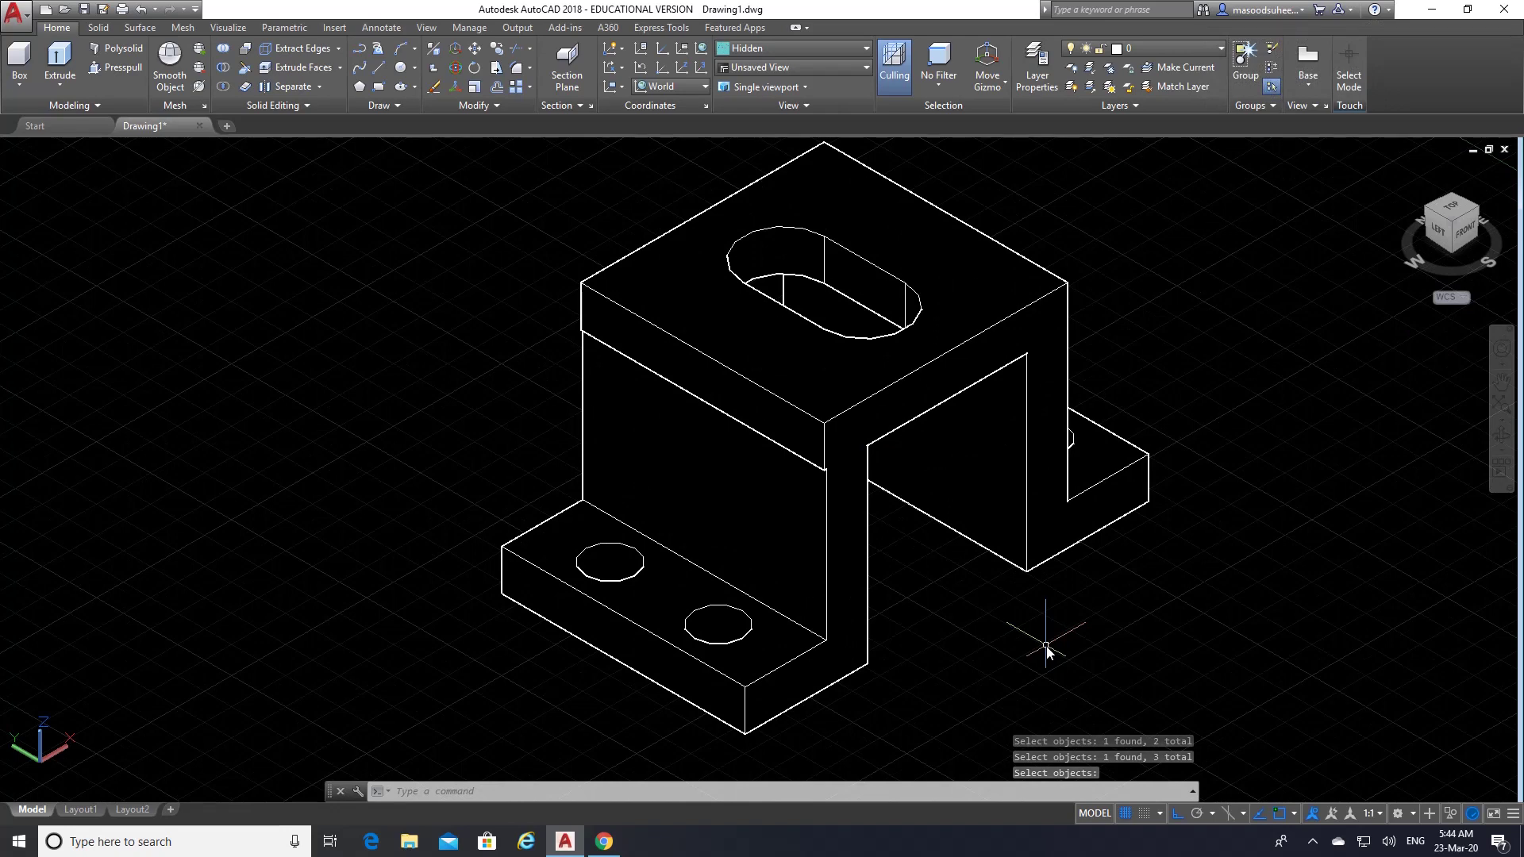
- Undo the union of the slotted plate and the two L-shaped supports
scroll(1046, 646, up, 2)
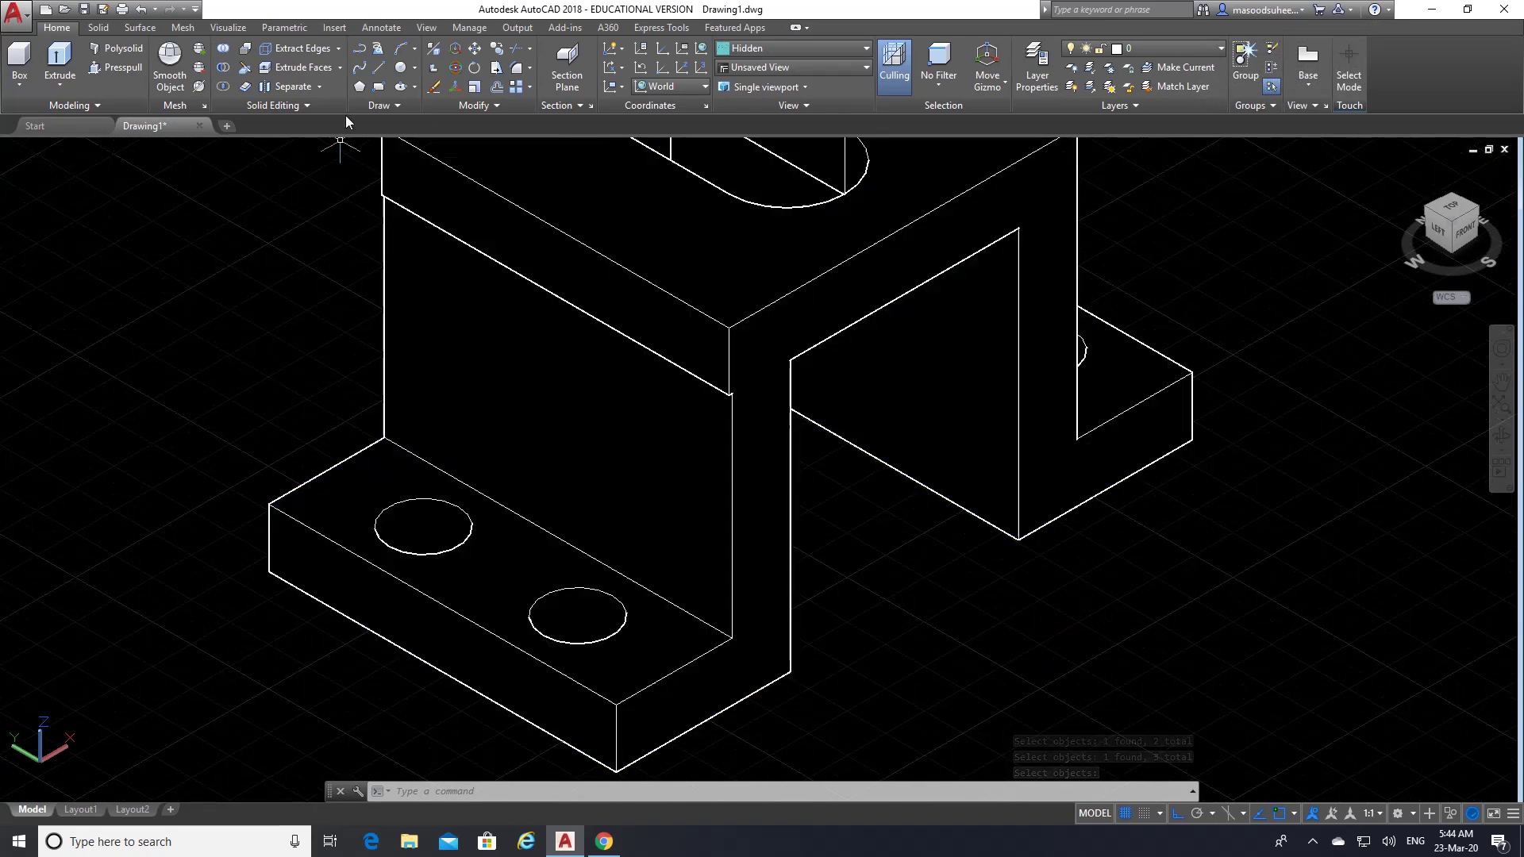
click(138, 11)
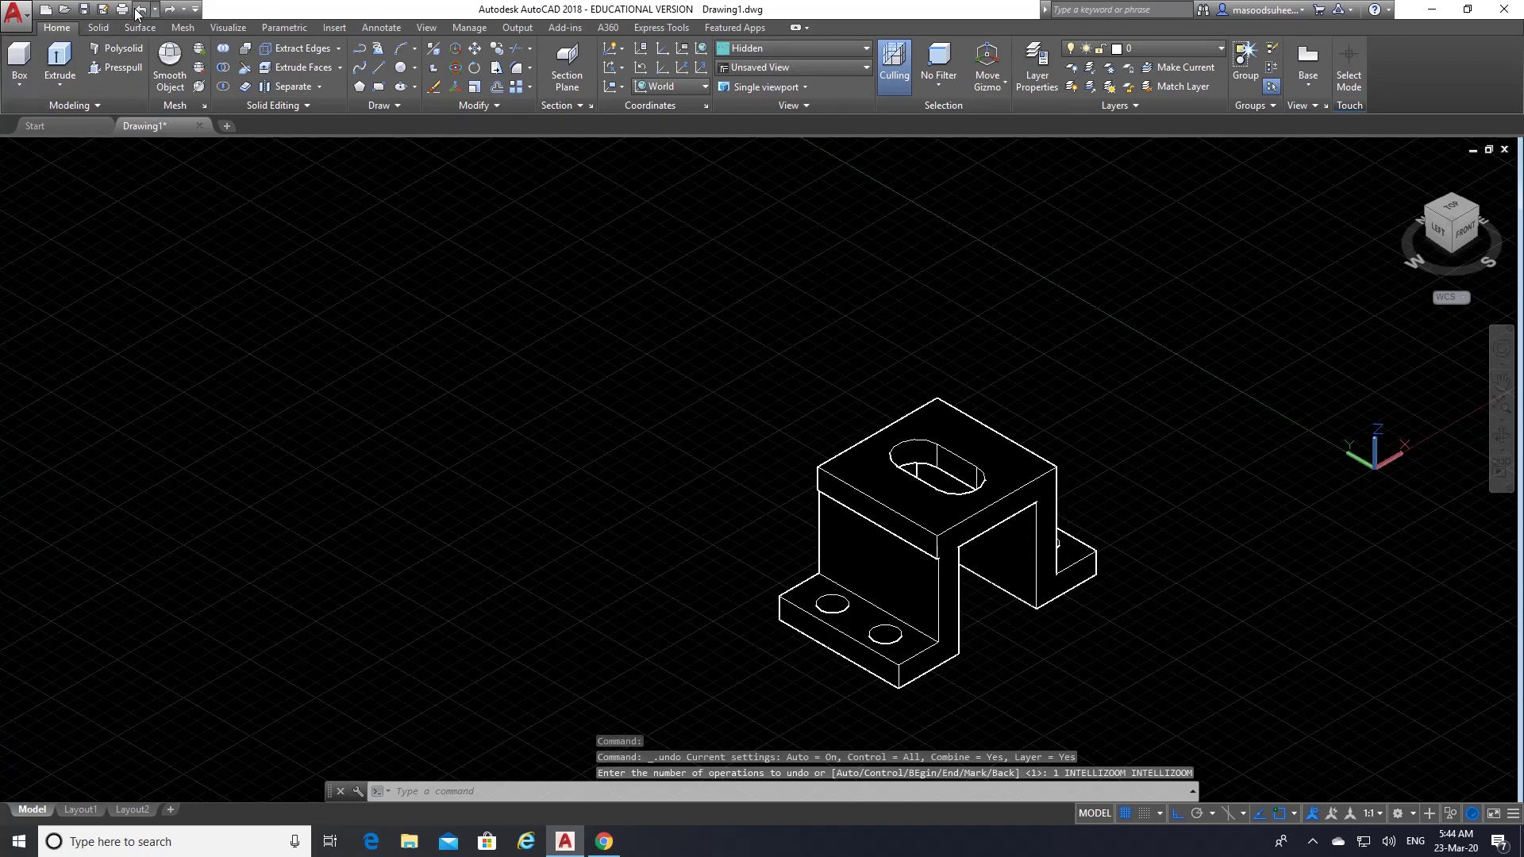
click(138, 11)
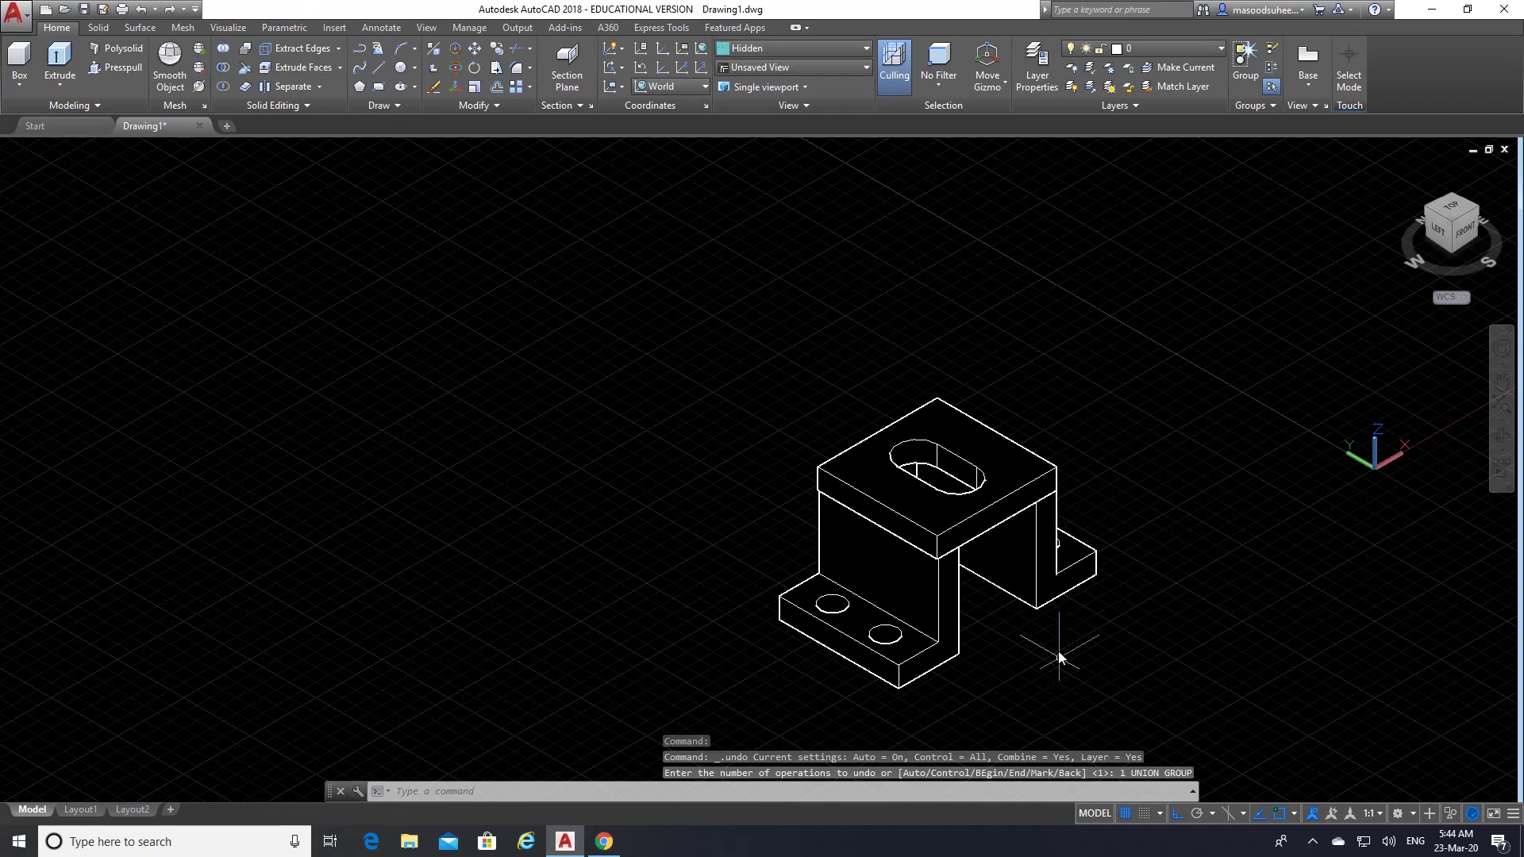
- Move the front L-shaped support a short distance outward, clear of the slotted plate, to expose its top corner
scroll(1059, 657, up, 5)
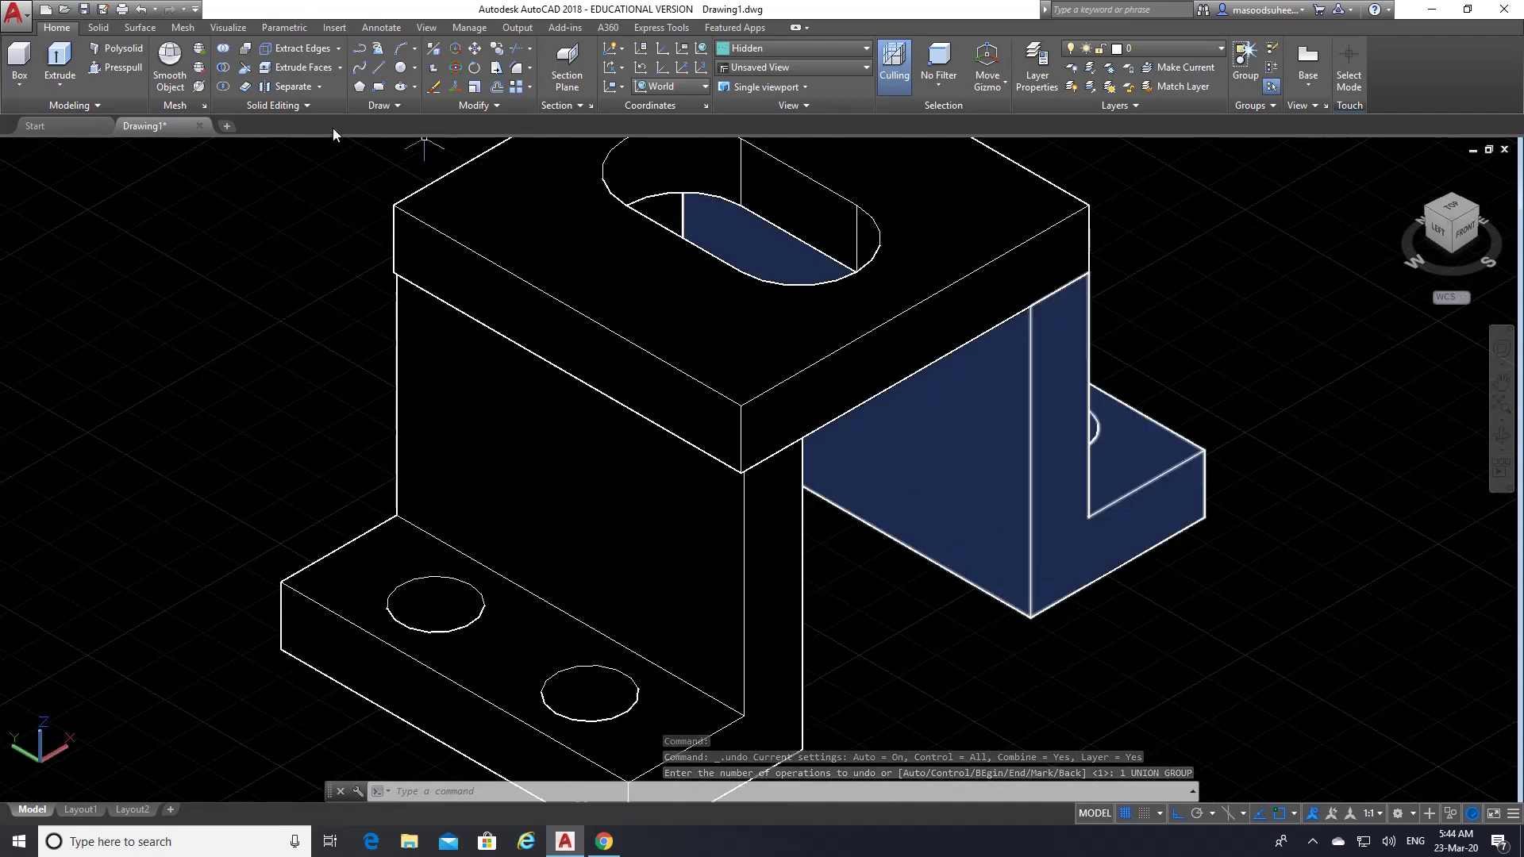
click(472, 48)
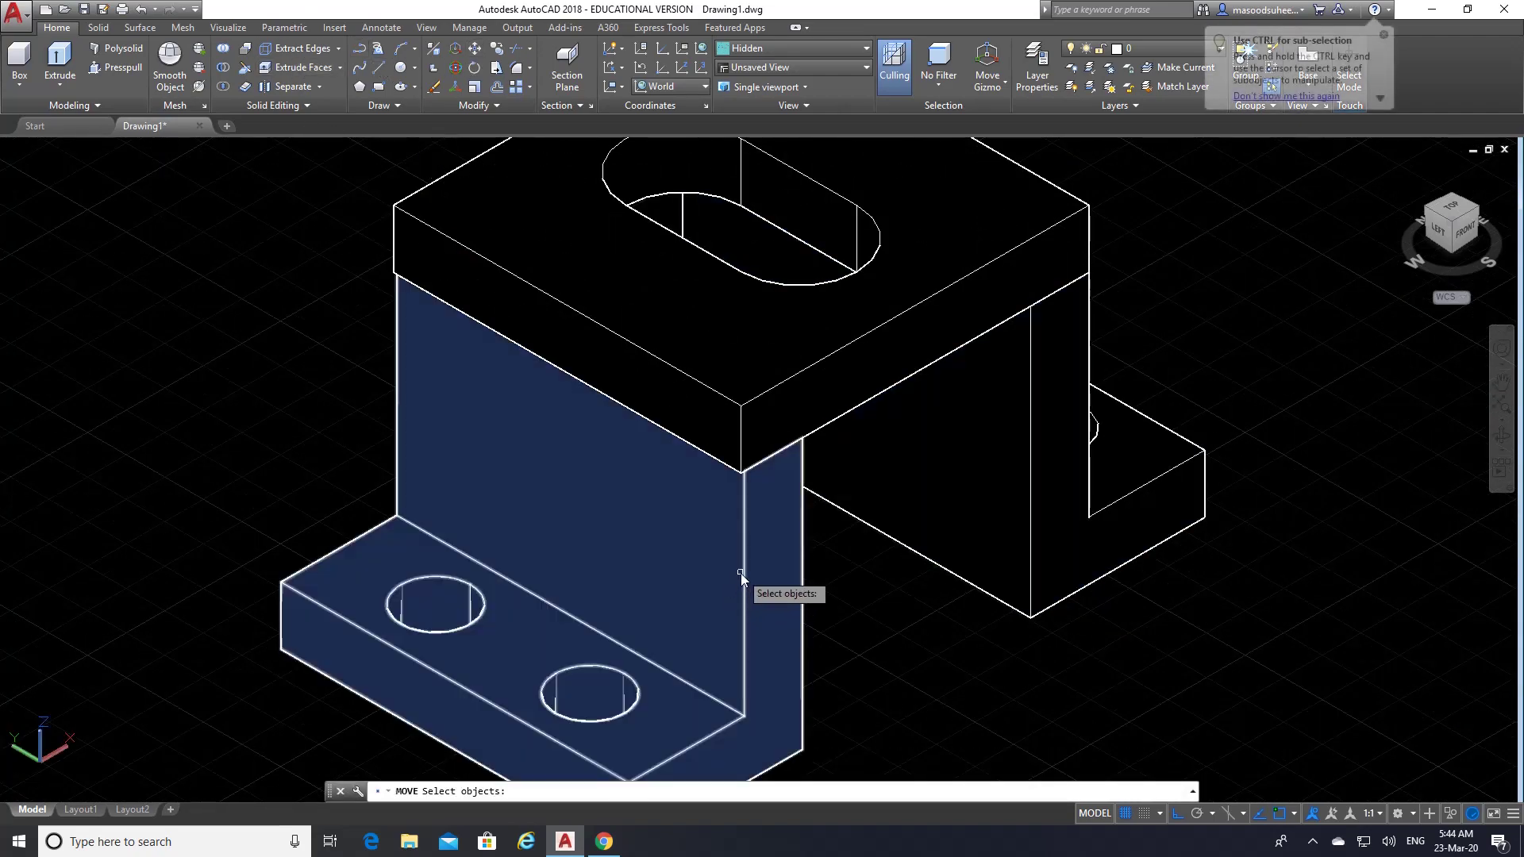
click(741, 573)
key(Return)
click(831, 569)
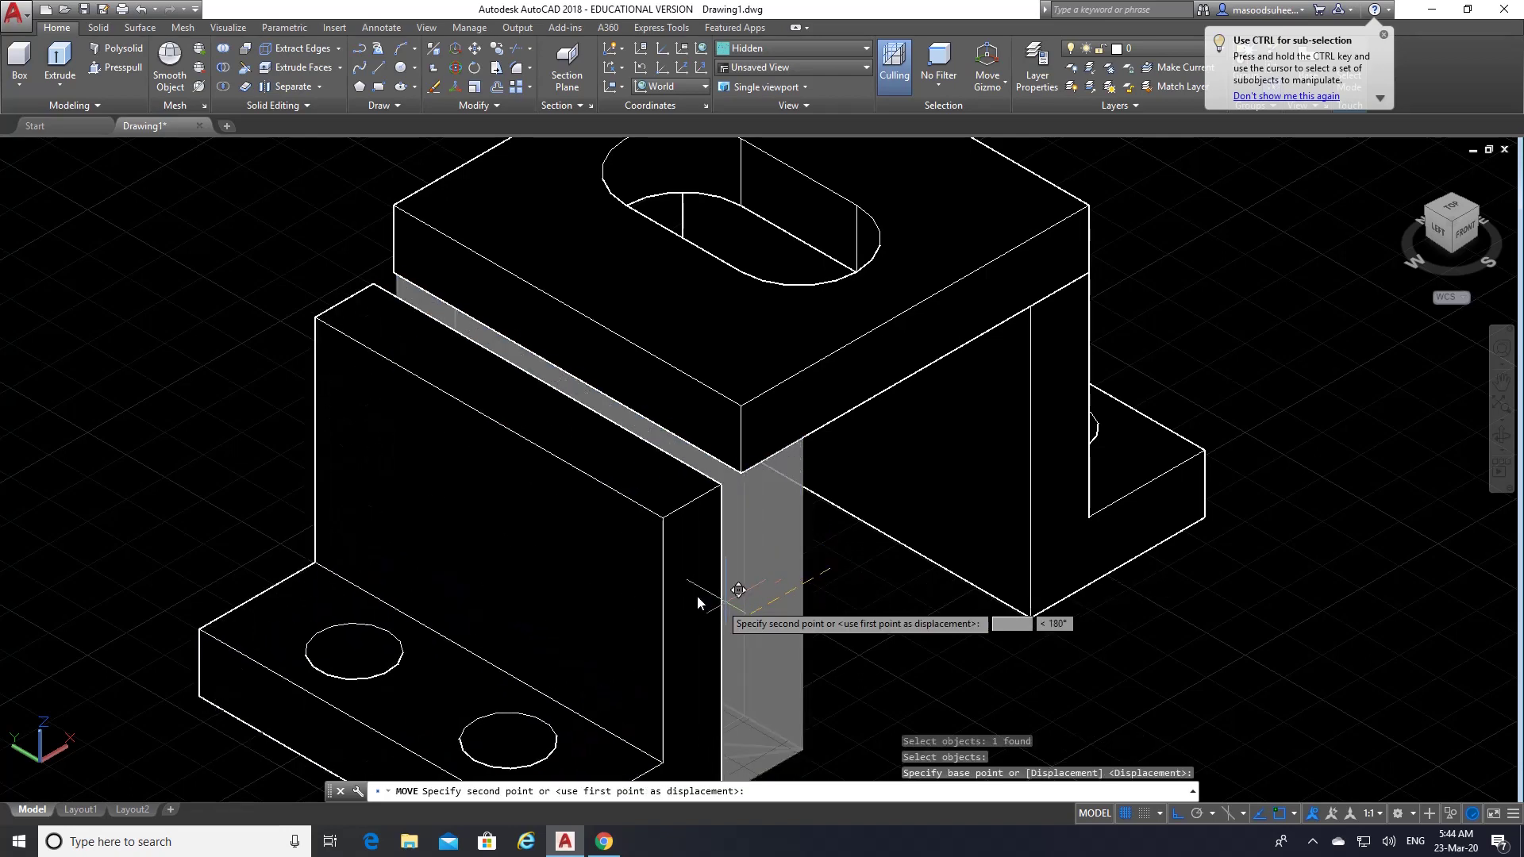
click(715, 602)
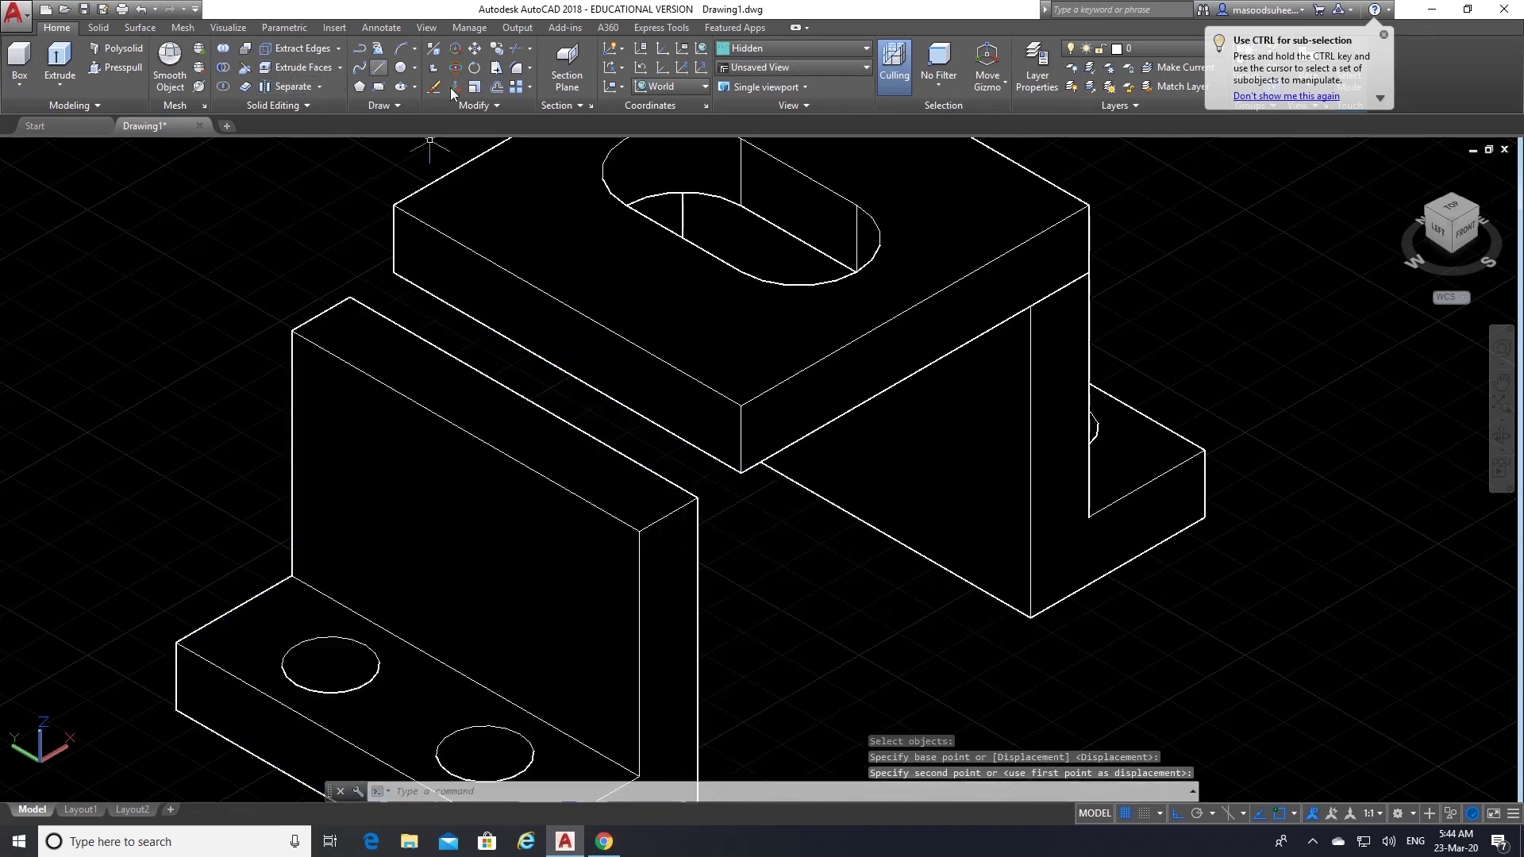
- Move the front L-shaped support by its outer top corner onto the lower front corner of the slotted plate
click(474, 45)
click(630, 536)
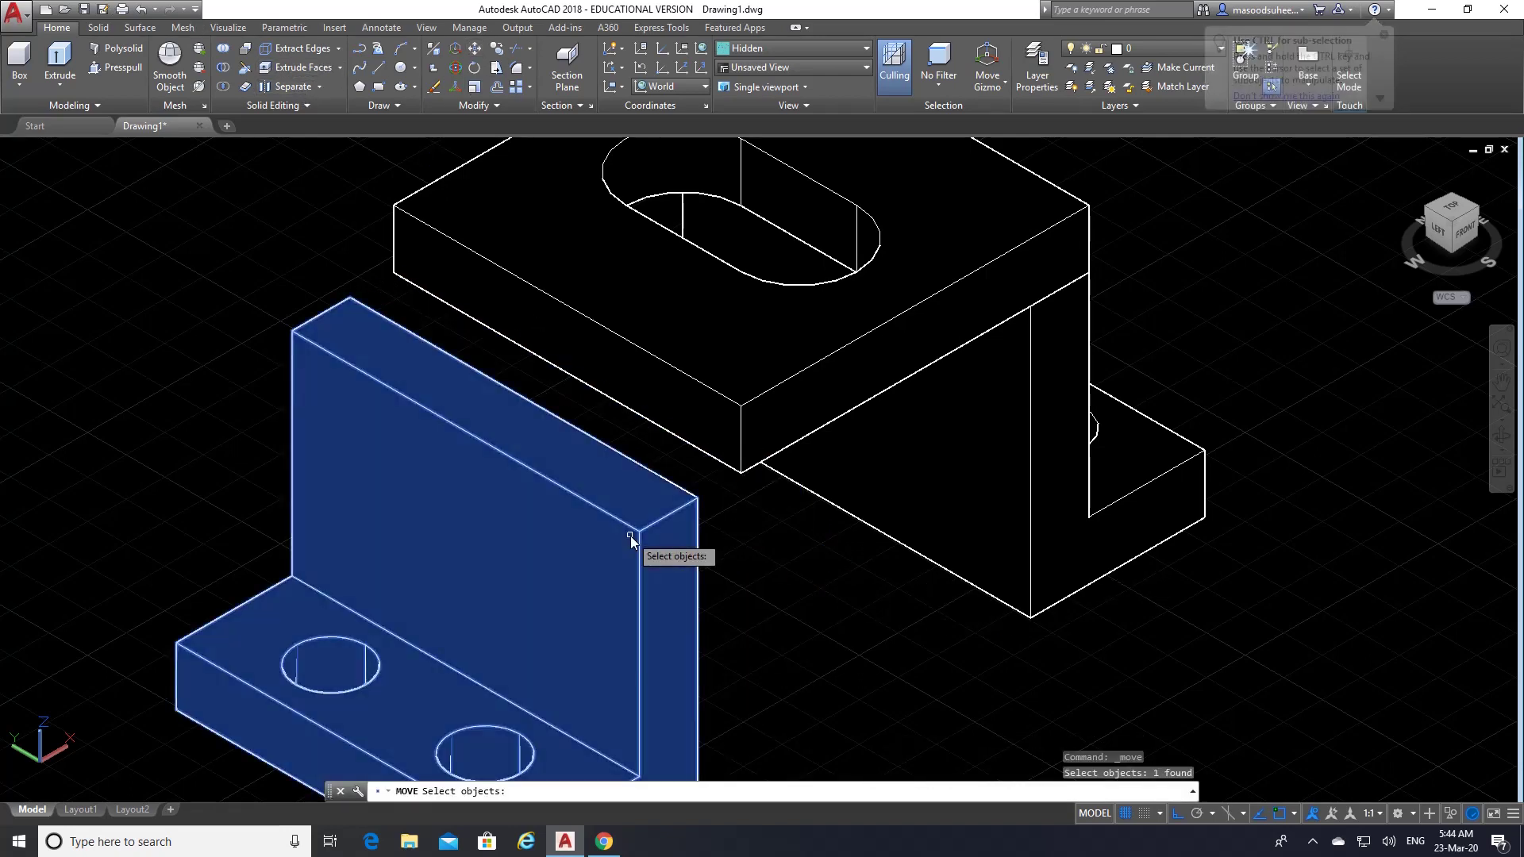
key(Return)
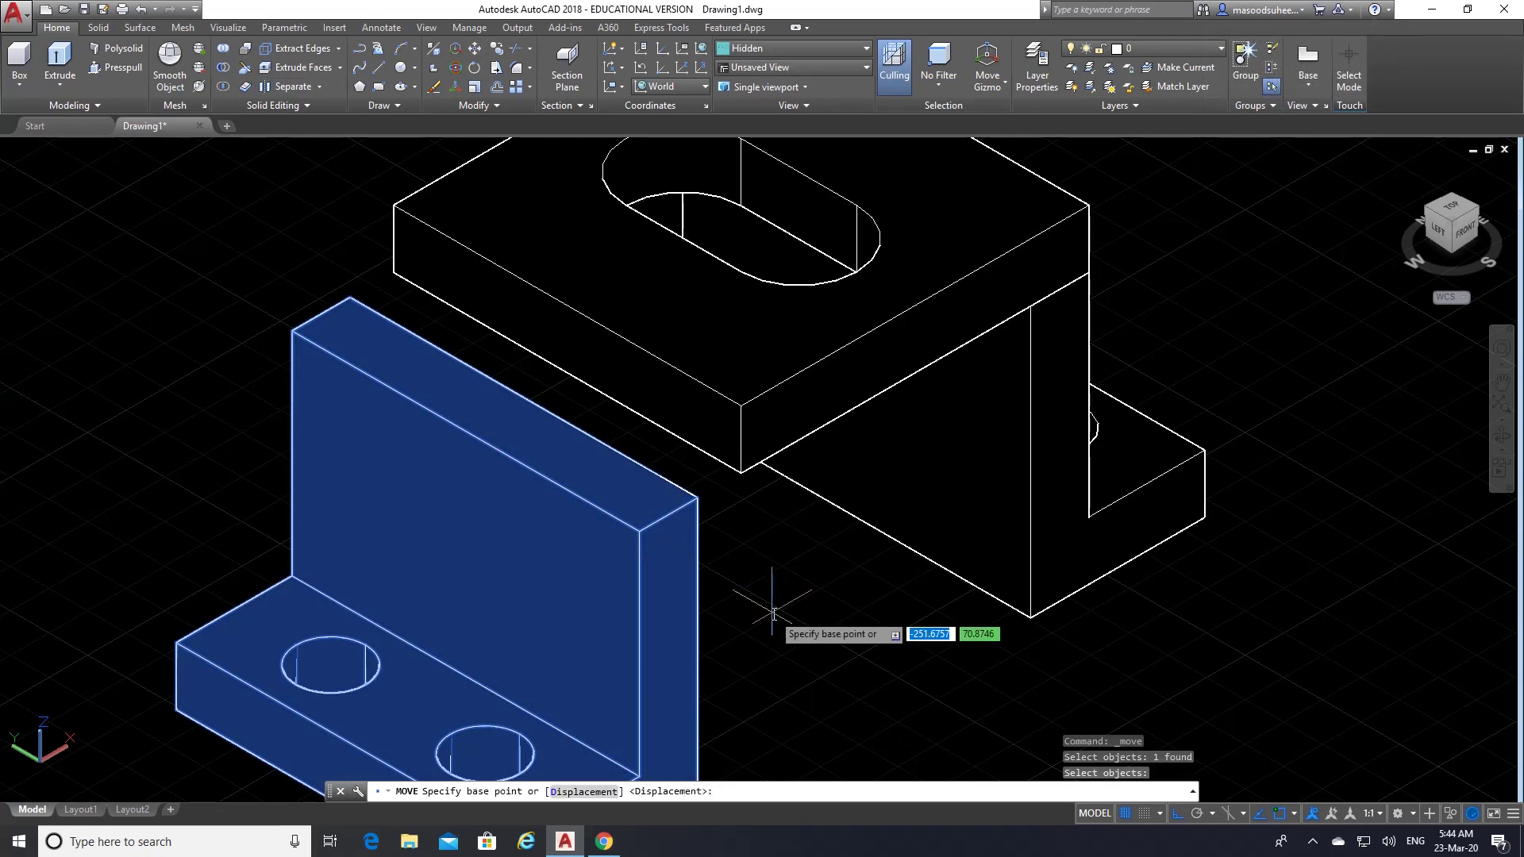
click(640, 531)
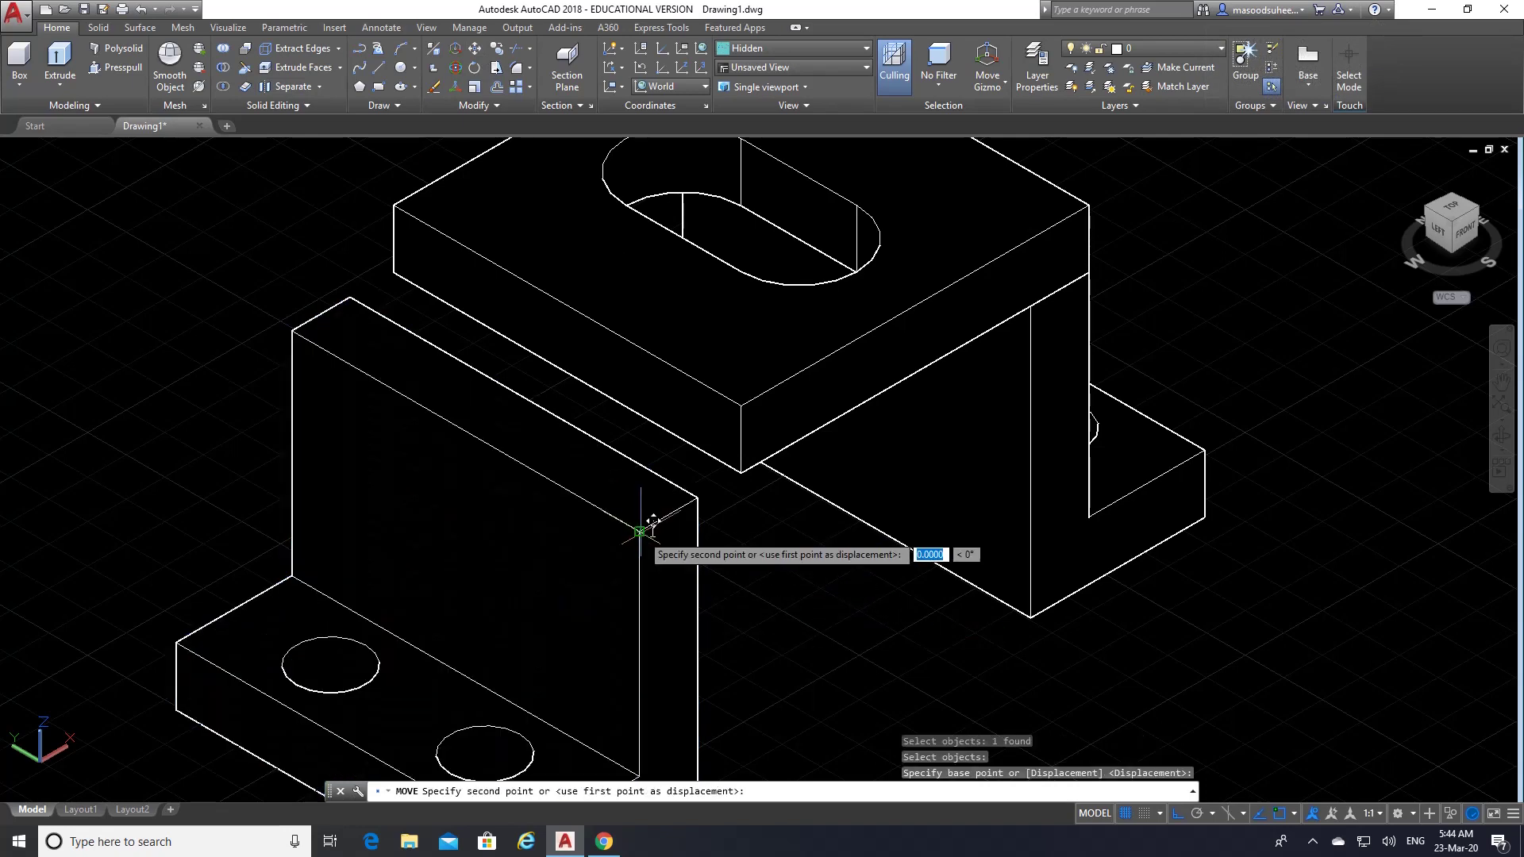
click(742, 474)
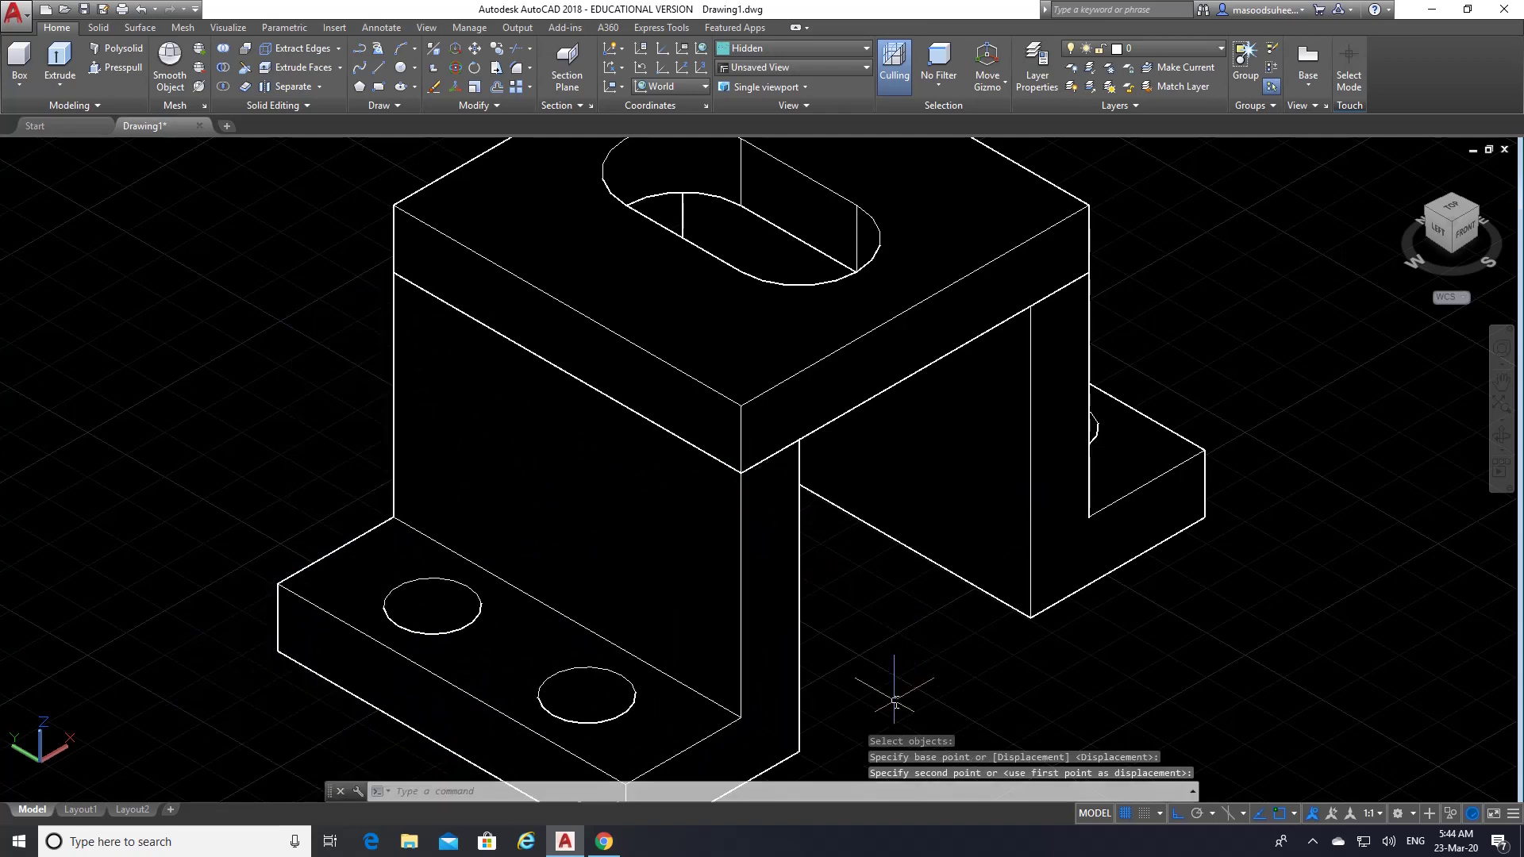
- Union the front L-shaped support, the slotted plate and the rear L-shaped support into a single solid
click(223, 50)
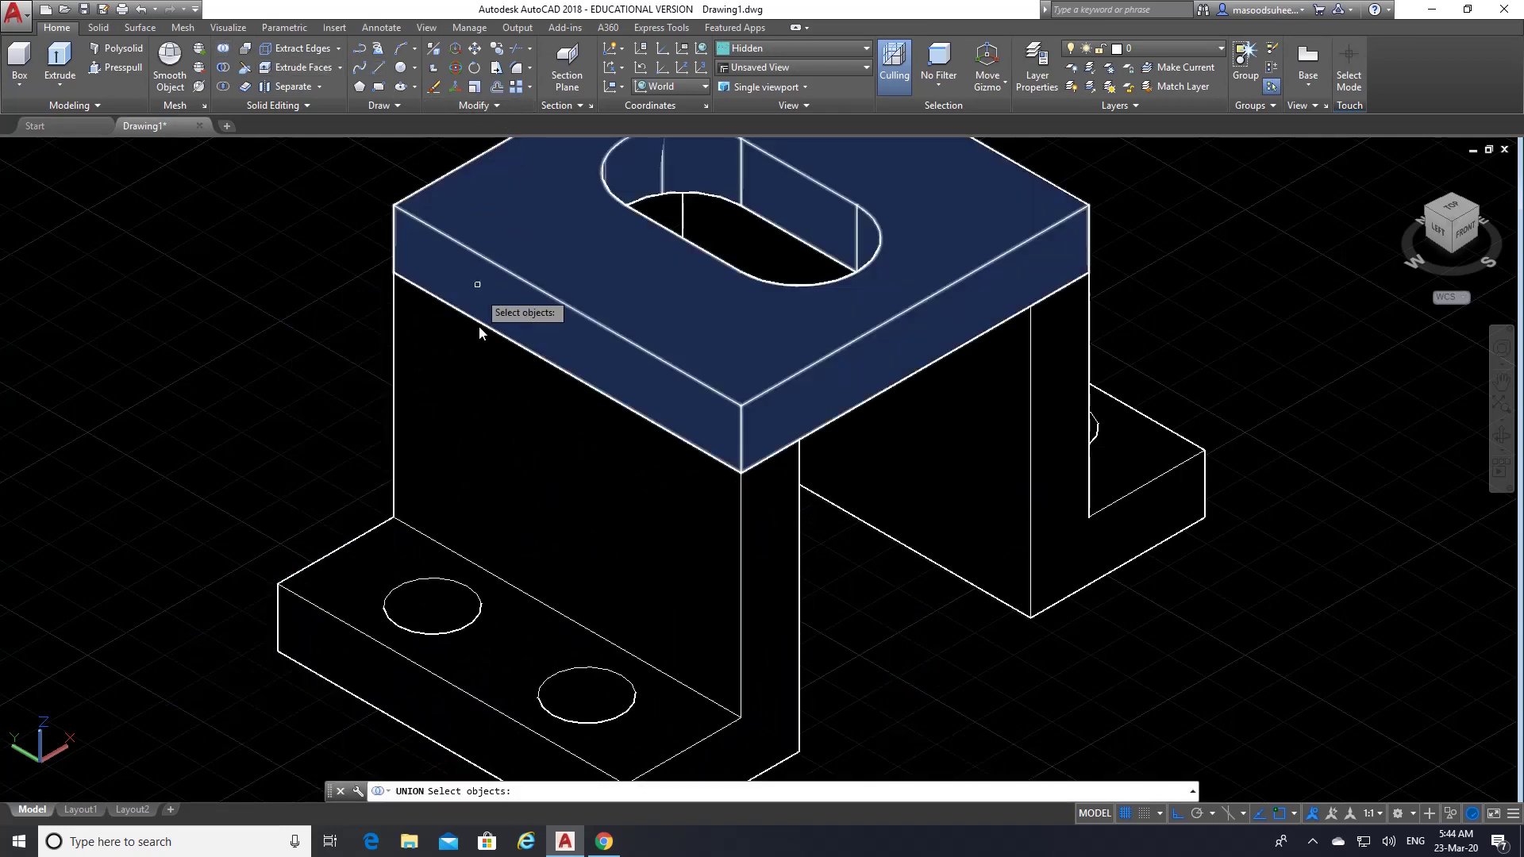
click(479, 397)
click(499, 303)
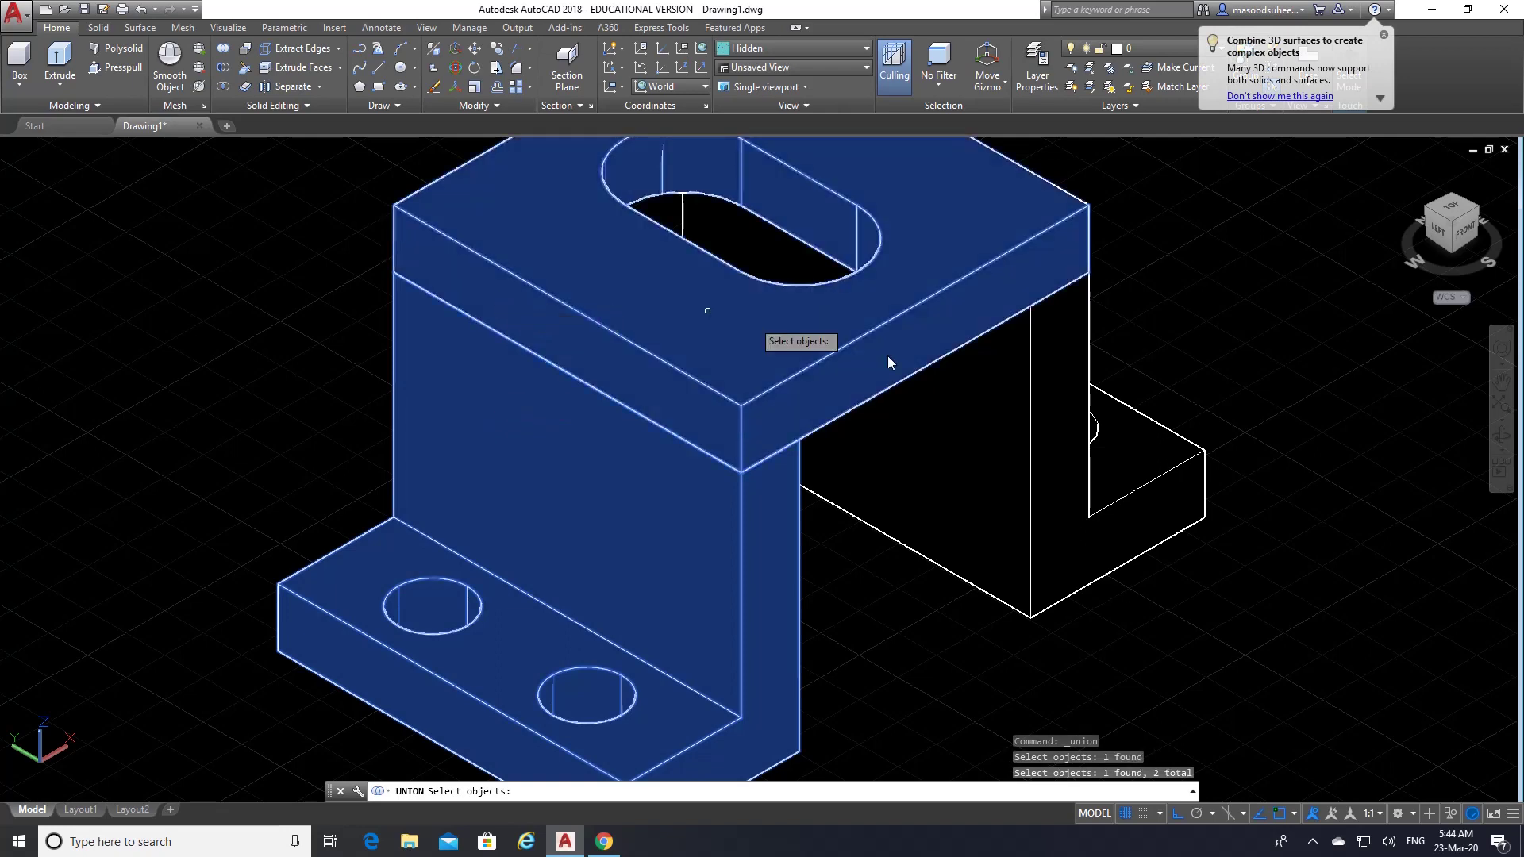
click(1058, 452)
key(Return)
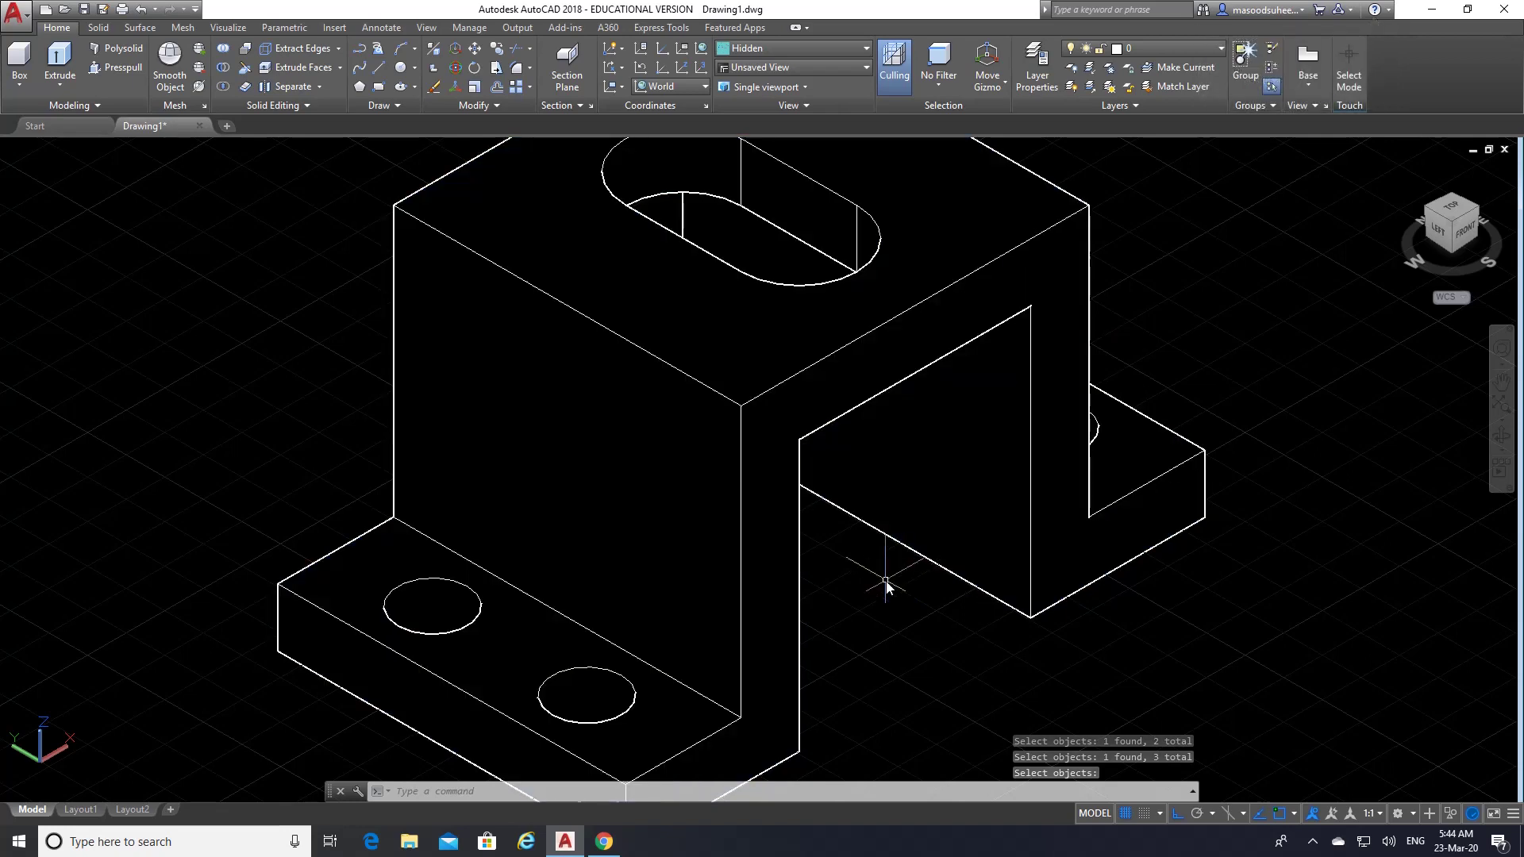
scroll(886, 583, down, 2)
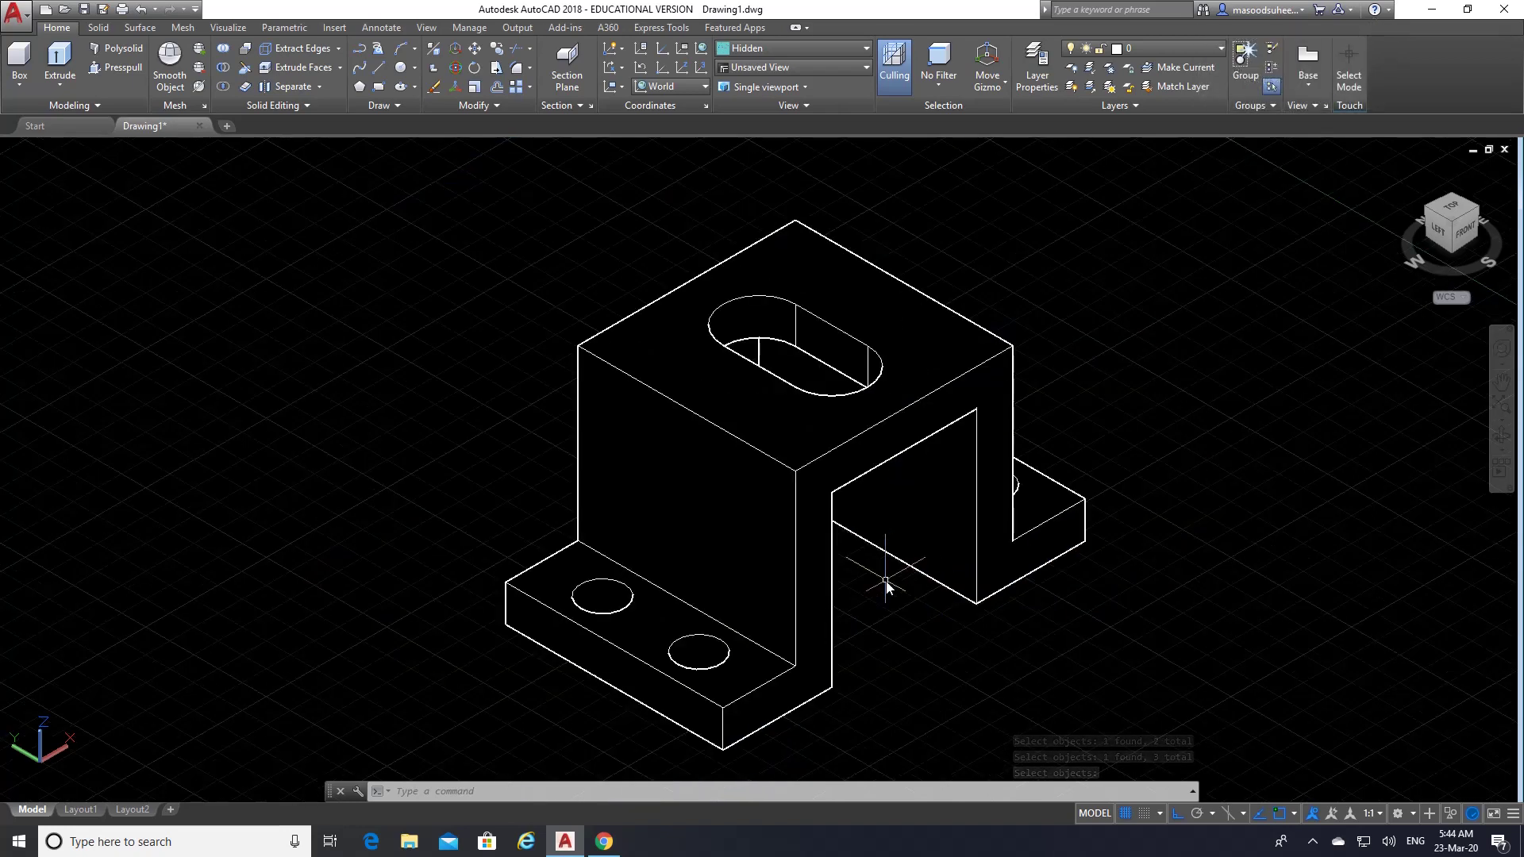
- Check the required views in the Exercise 14 PDF, and in AutoCAD open Layout1 and erase its default viewport
click(603, 841)
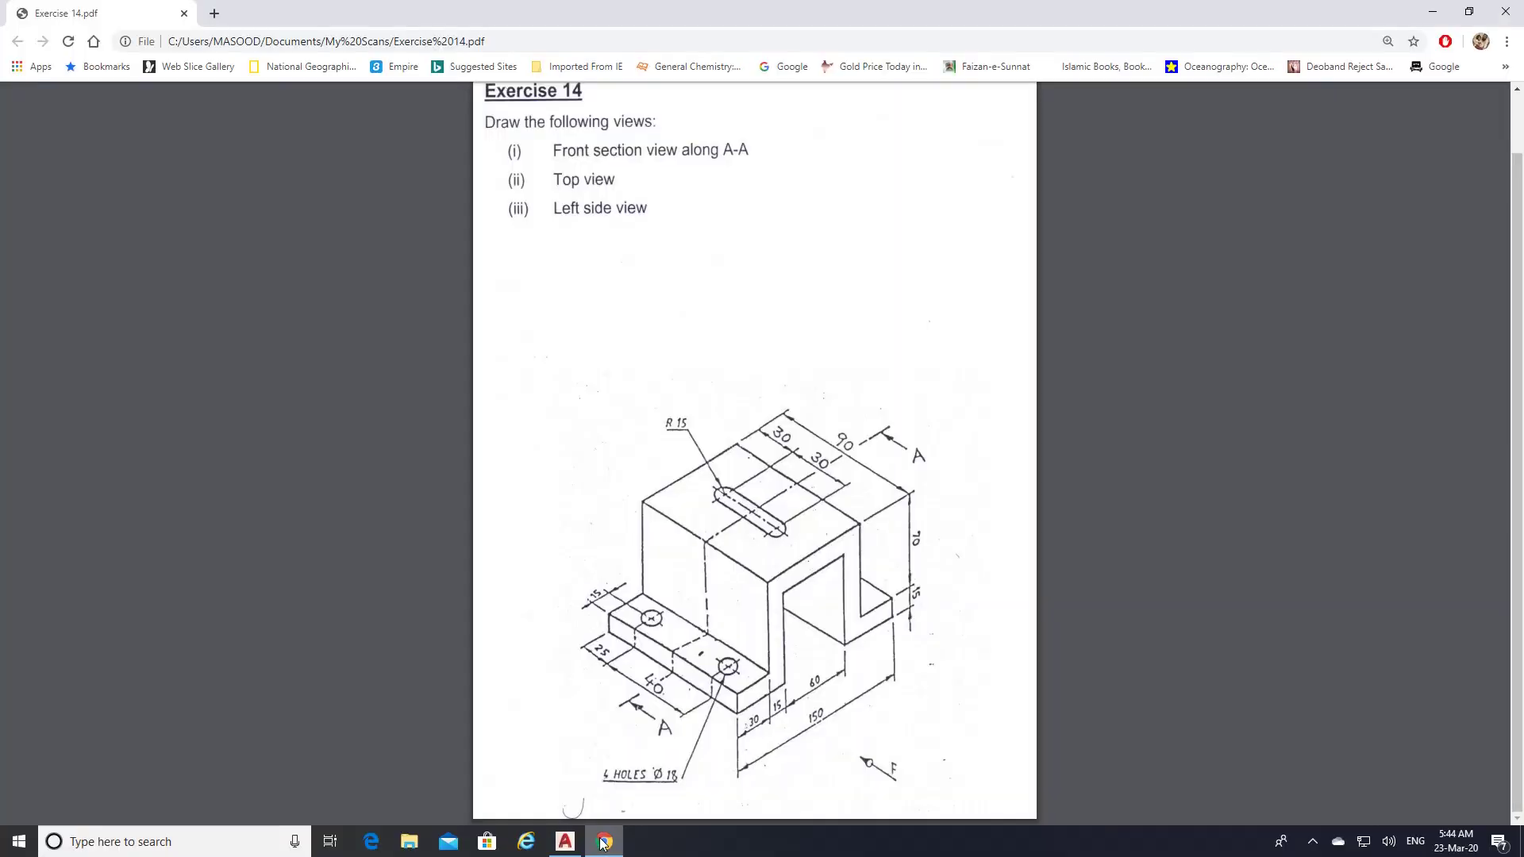
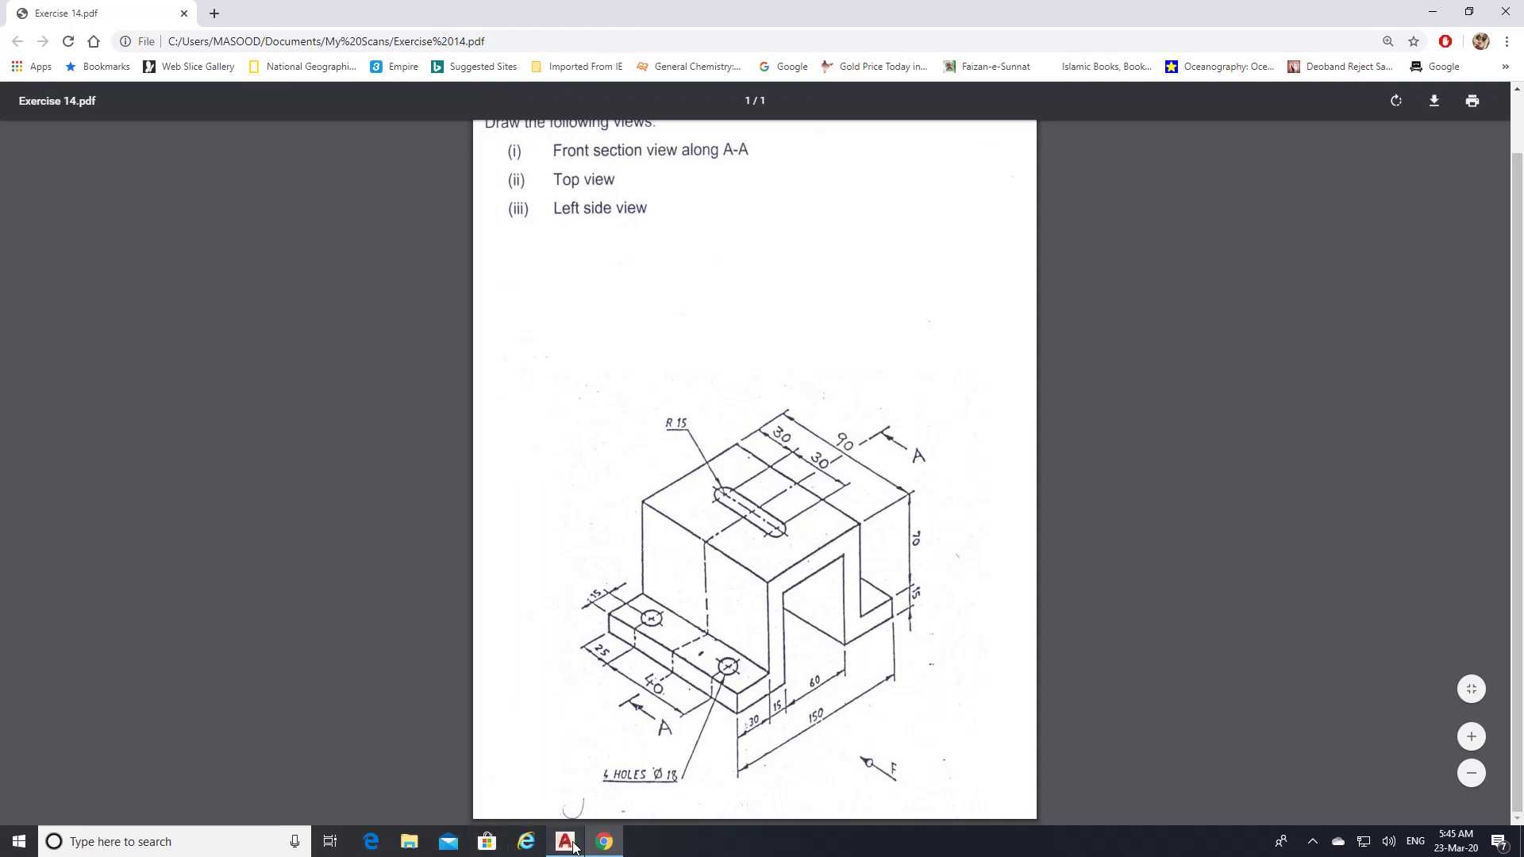
click(562, 838)
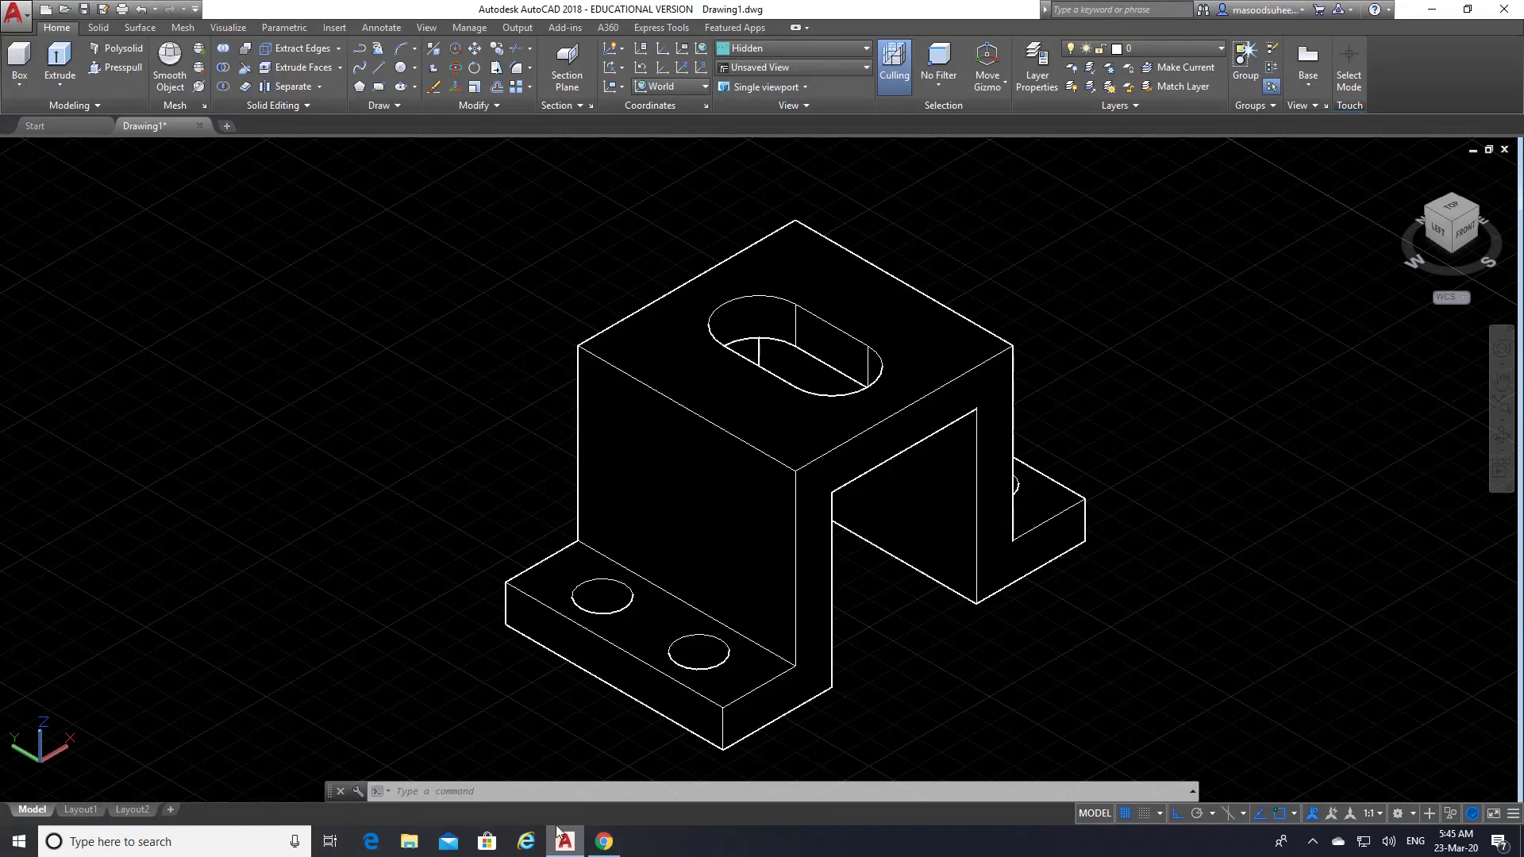
click(78, 811)
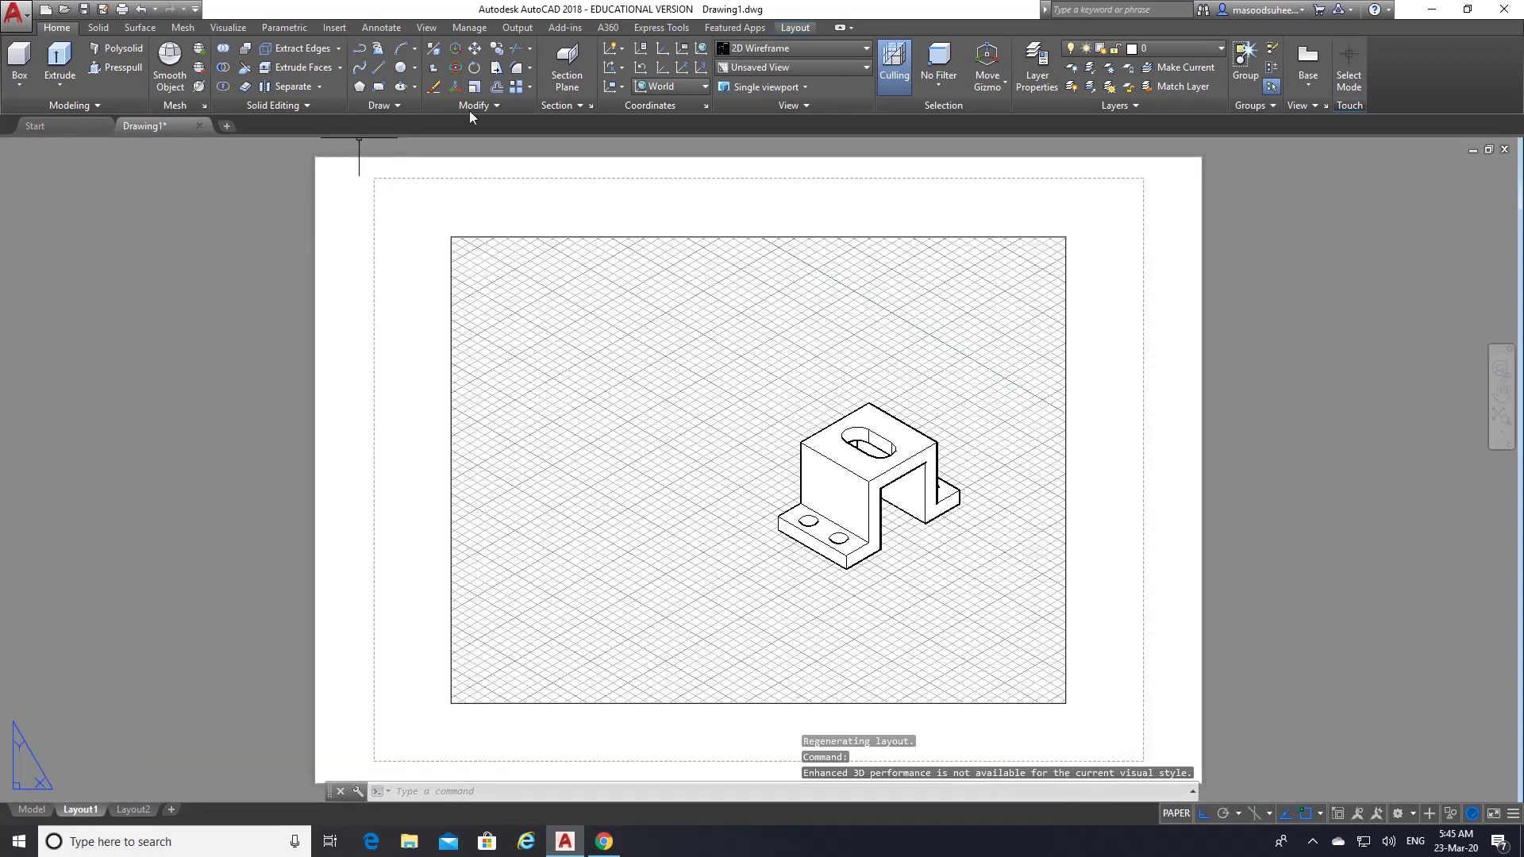
click(435, 87)
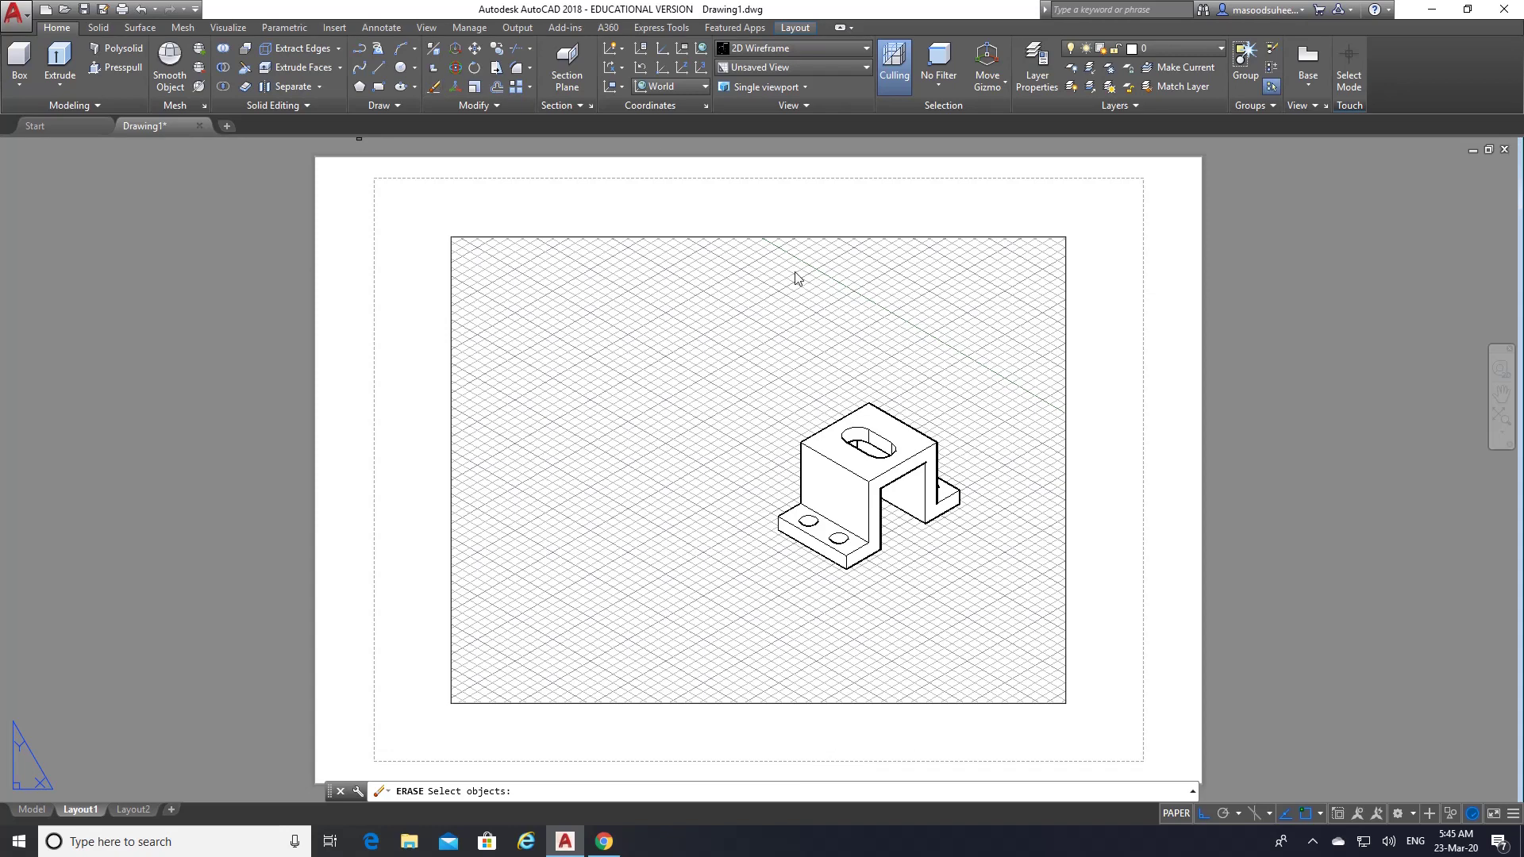
click(1100, 729)
click(422, 225)
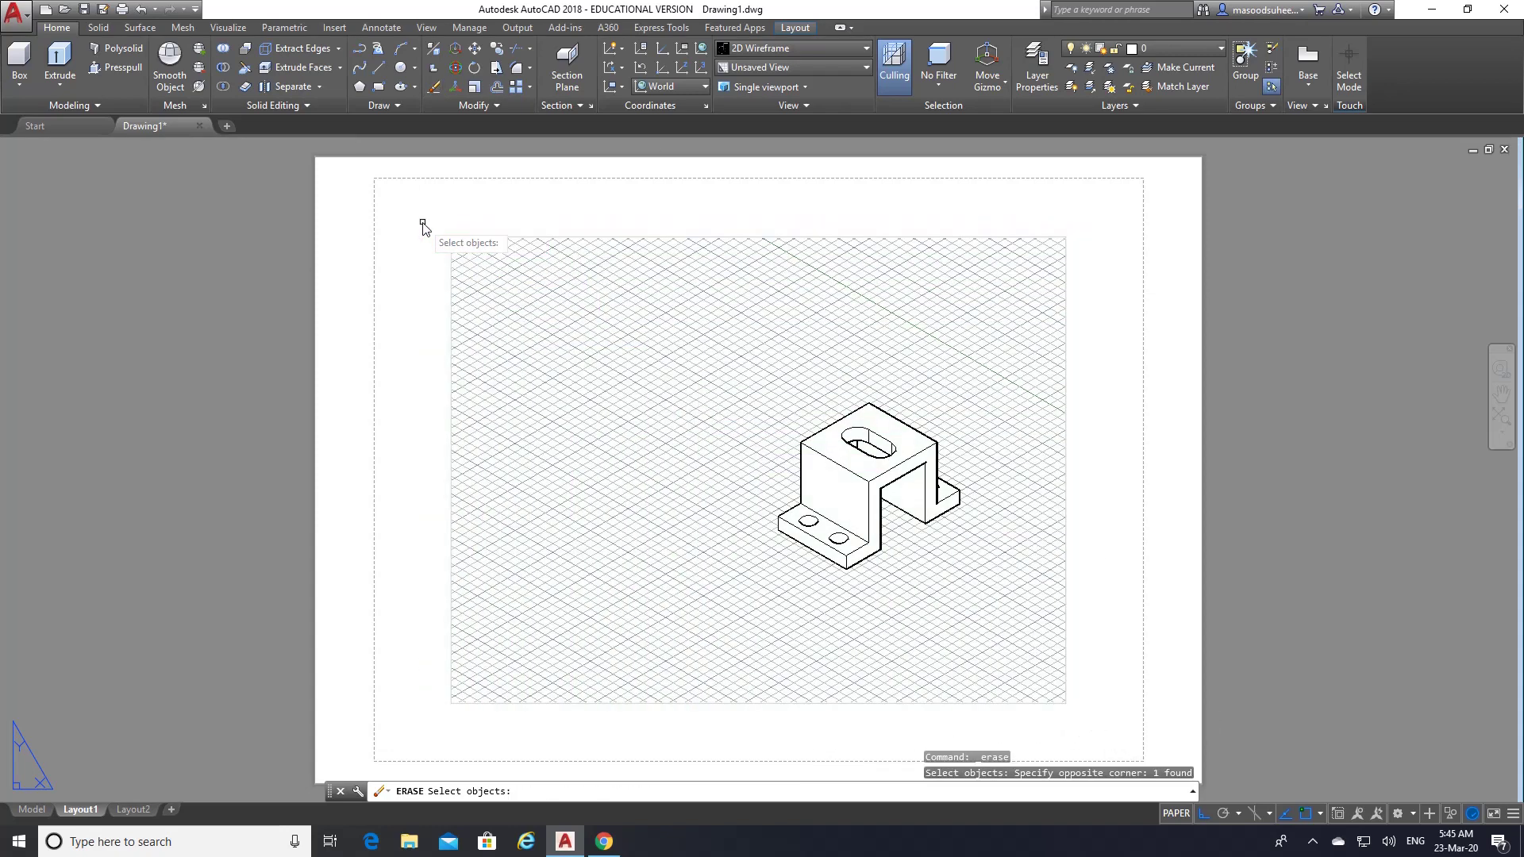
key(Return)
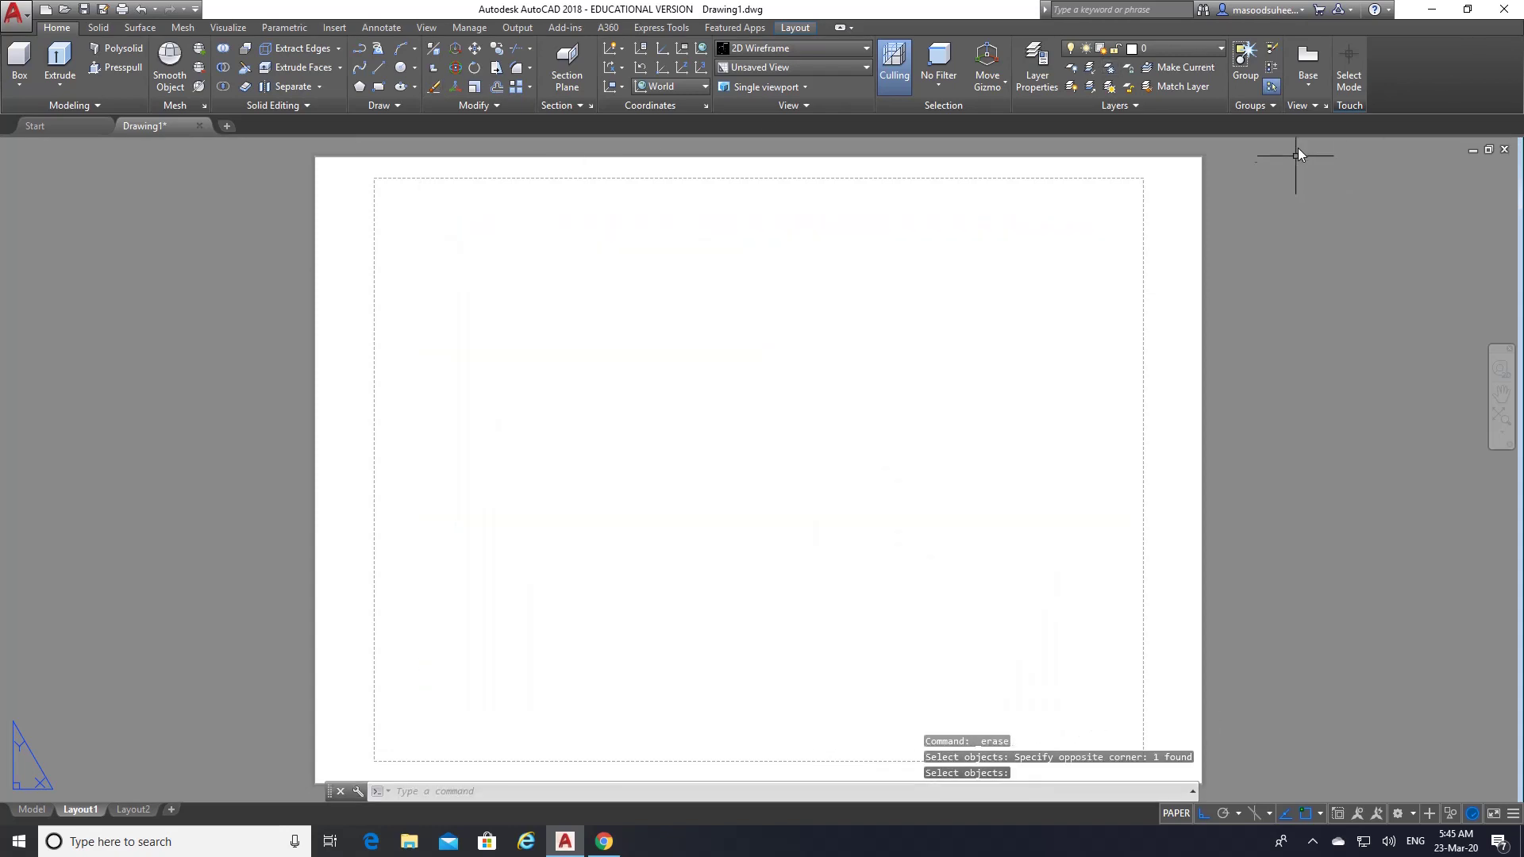
- Set the drafting standard for new drawing views to third angle projection
click(1327, 106)
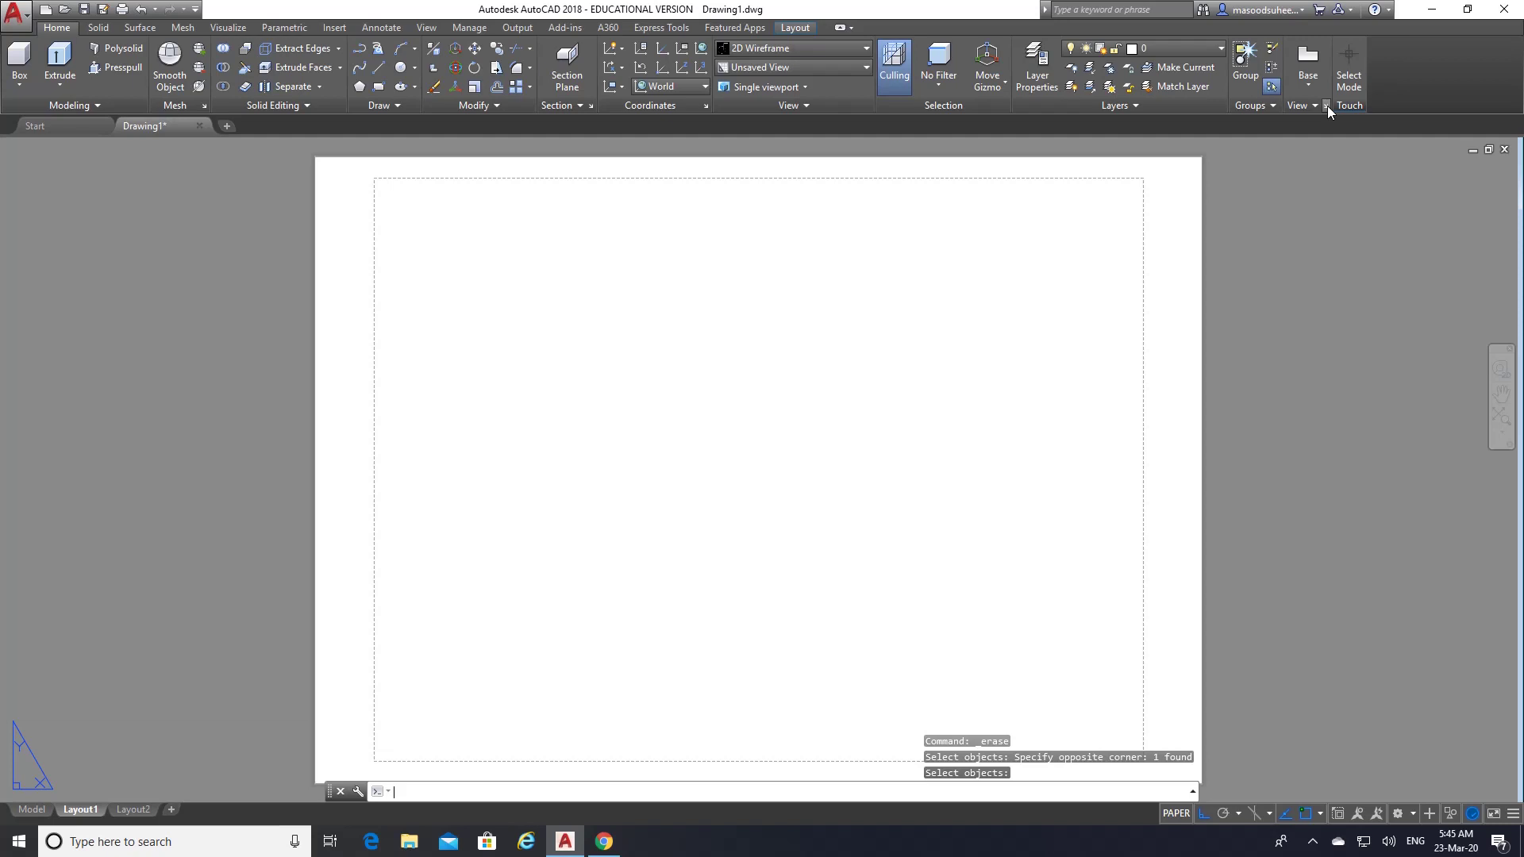
click(1327, 106)
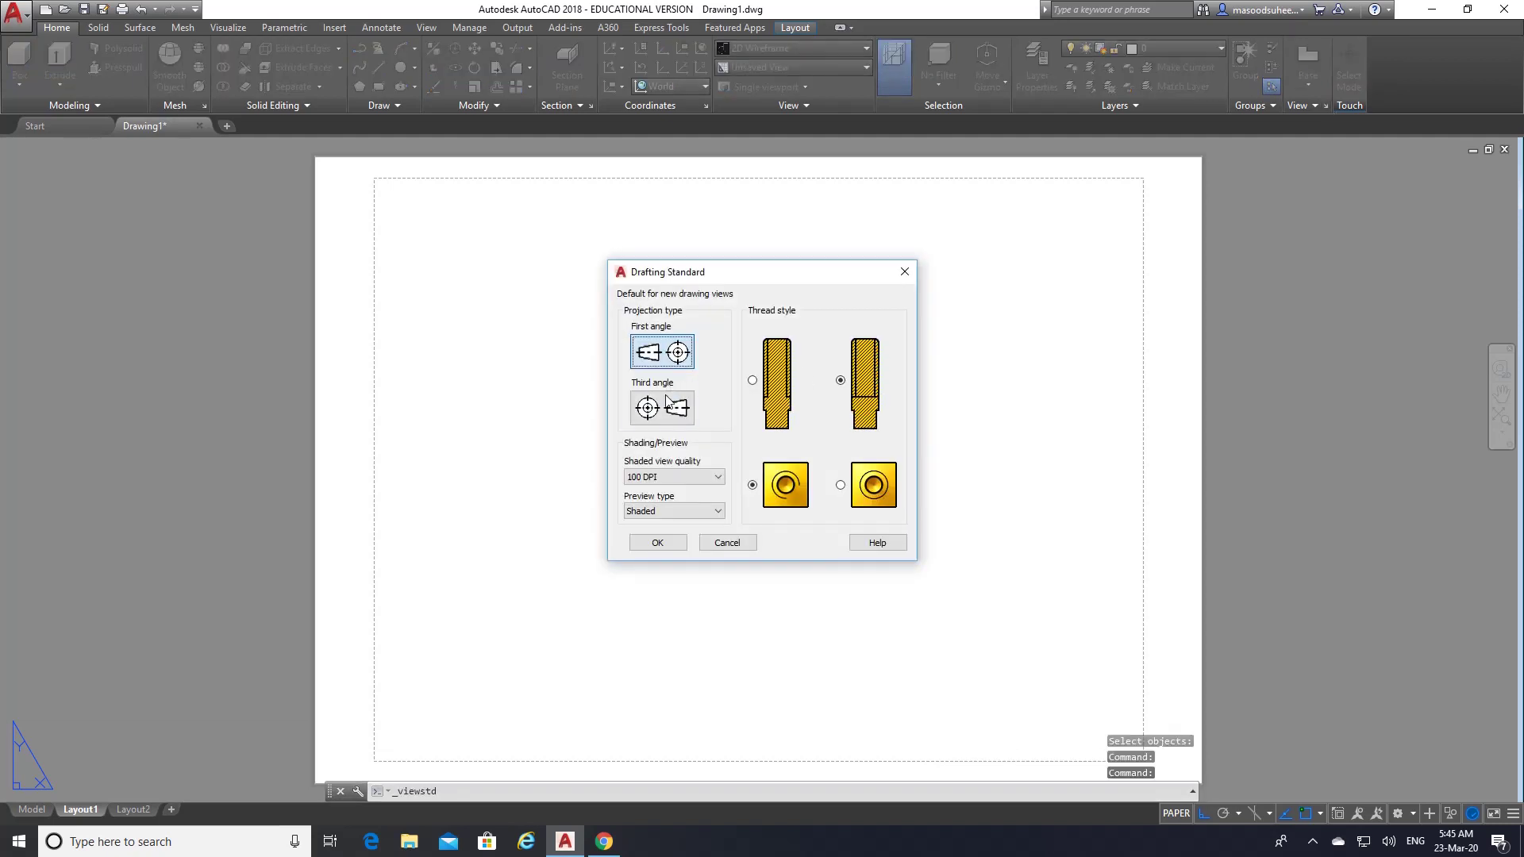
click(667, 403)
click(651, 543)
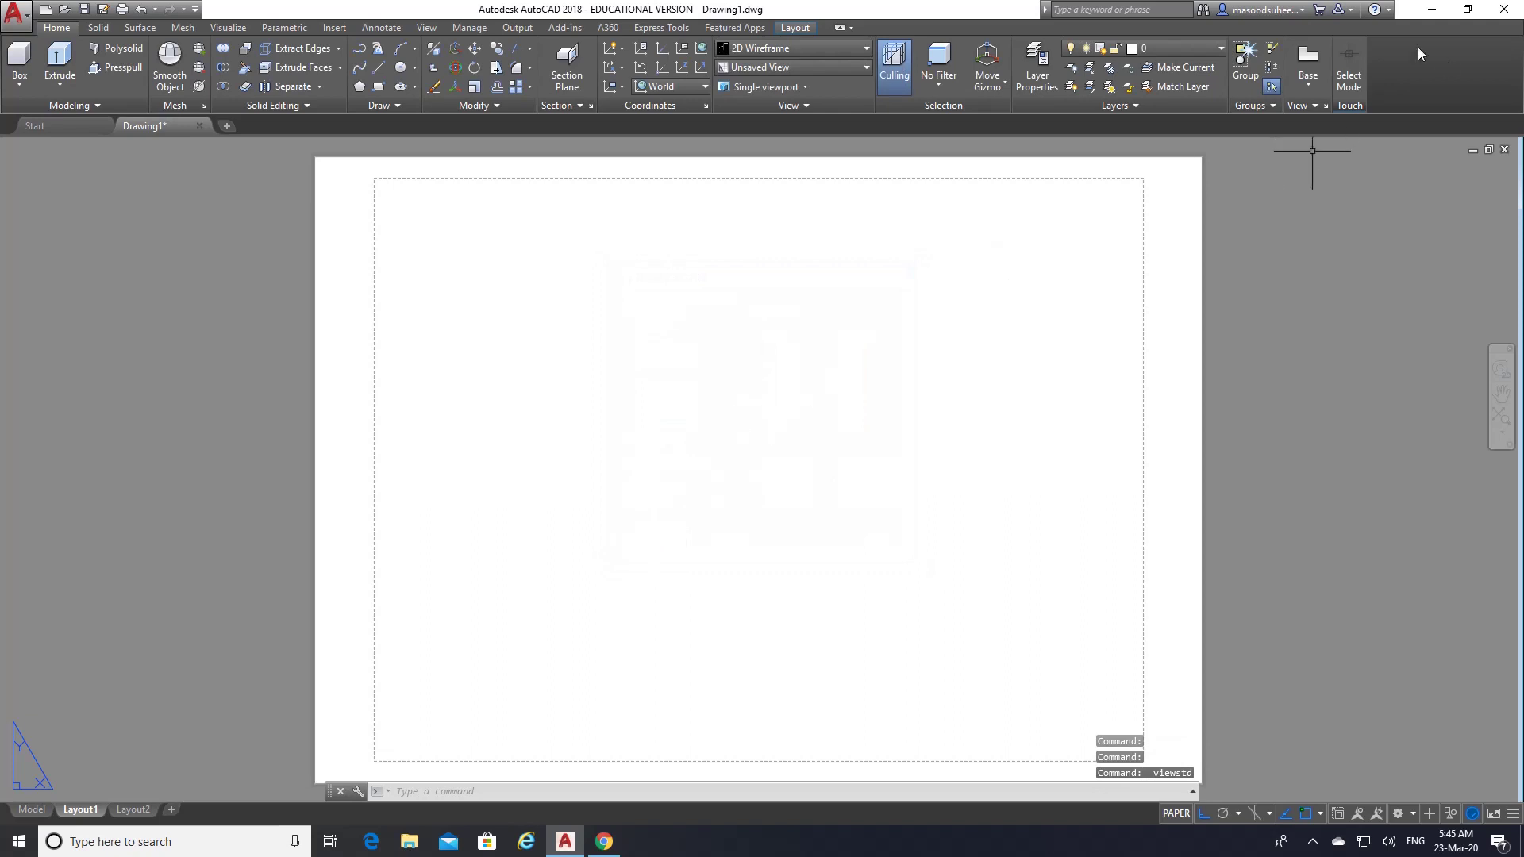
- Place a front base view from model space at scale 1:2 with hidden lines near the sheet's lower right corner
click(1311, 82)
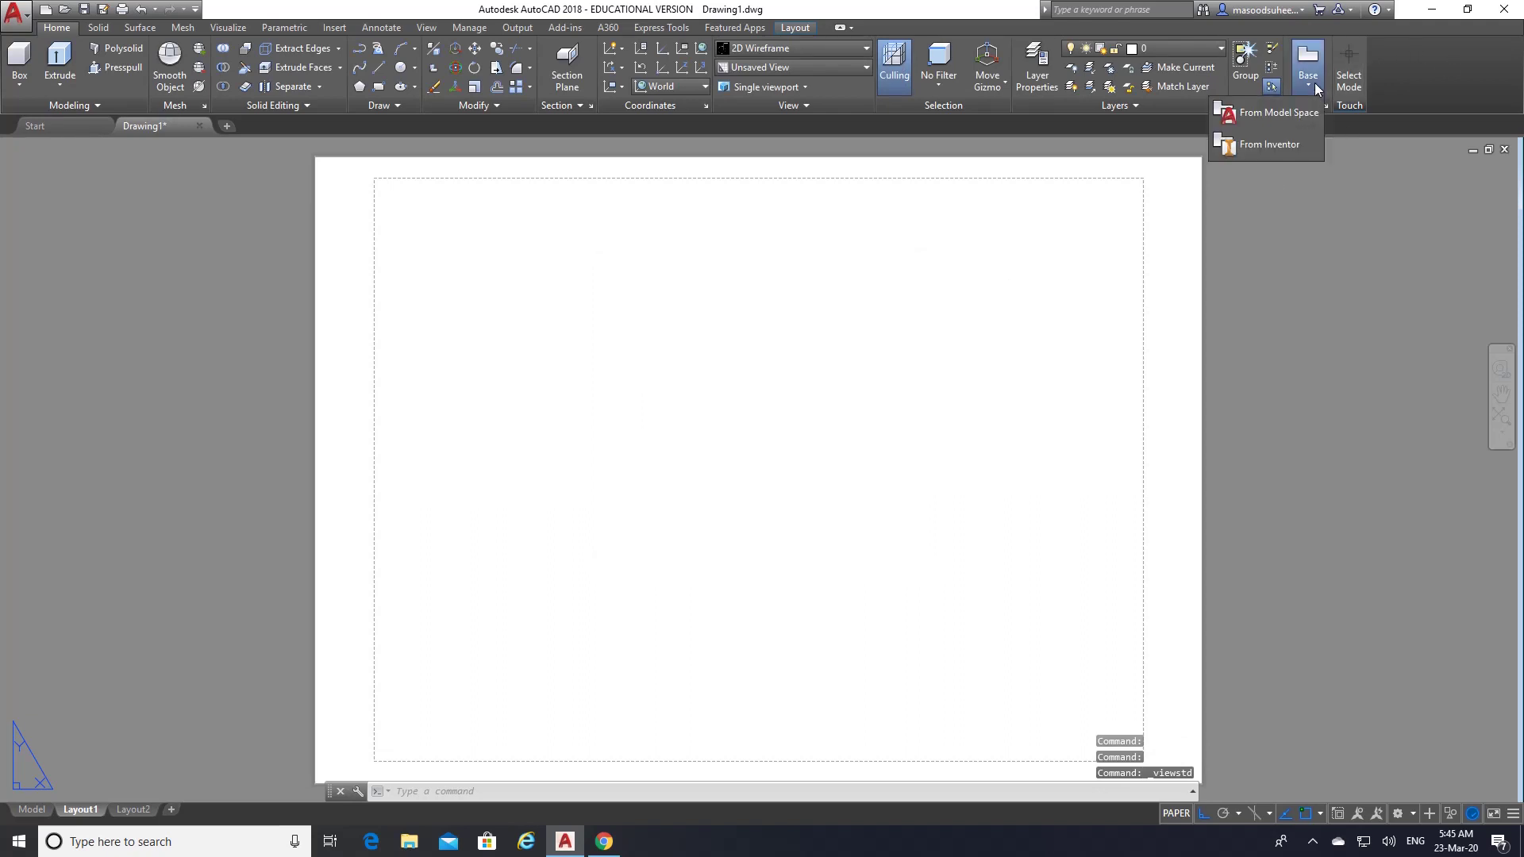
click(1252, 112)
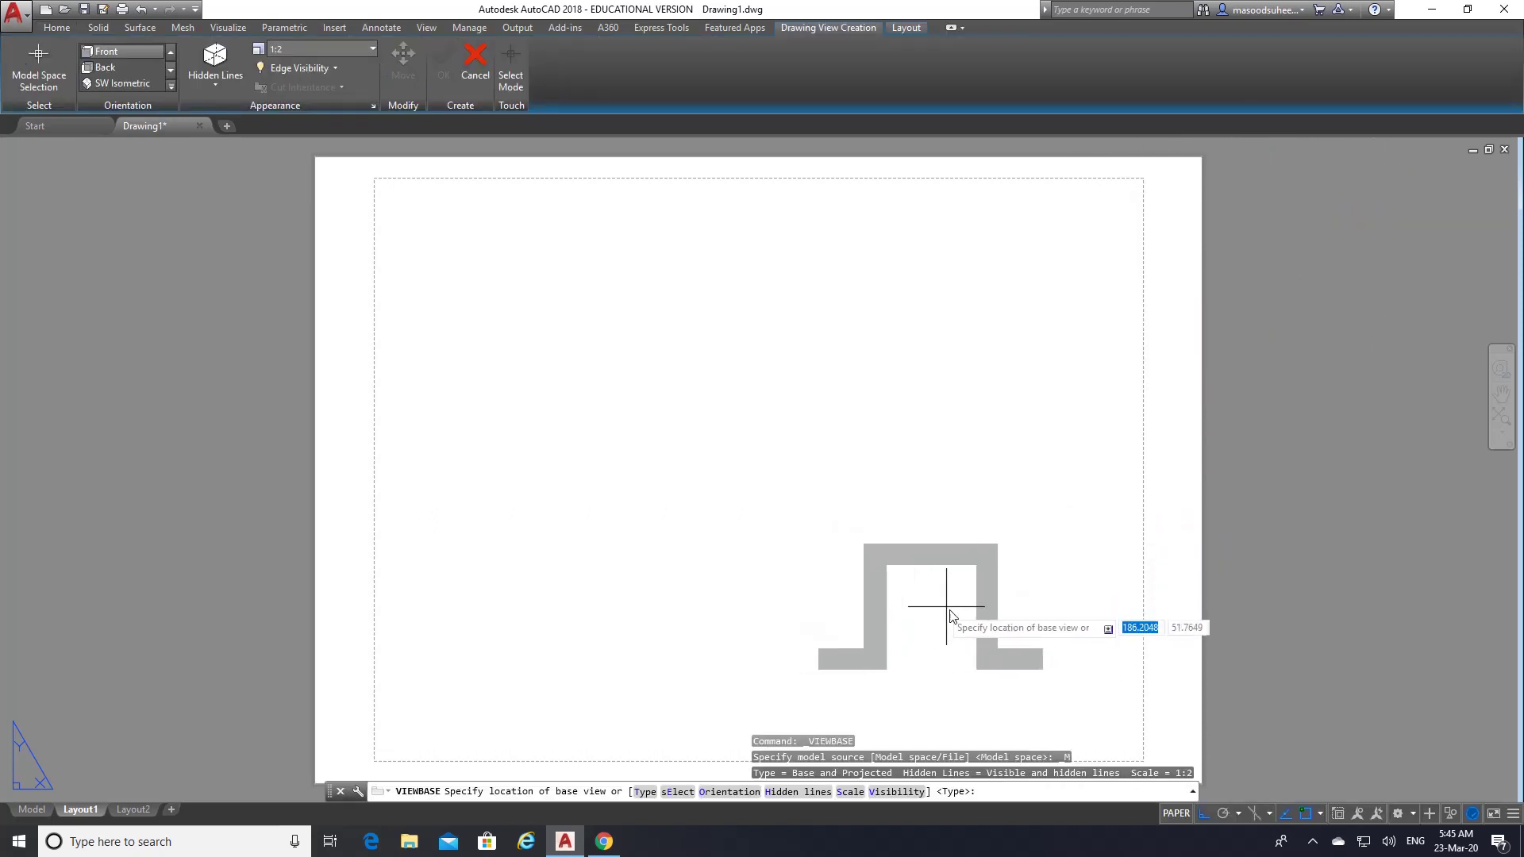
click(998, 631)
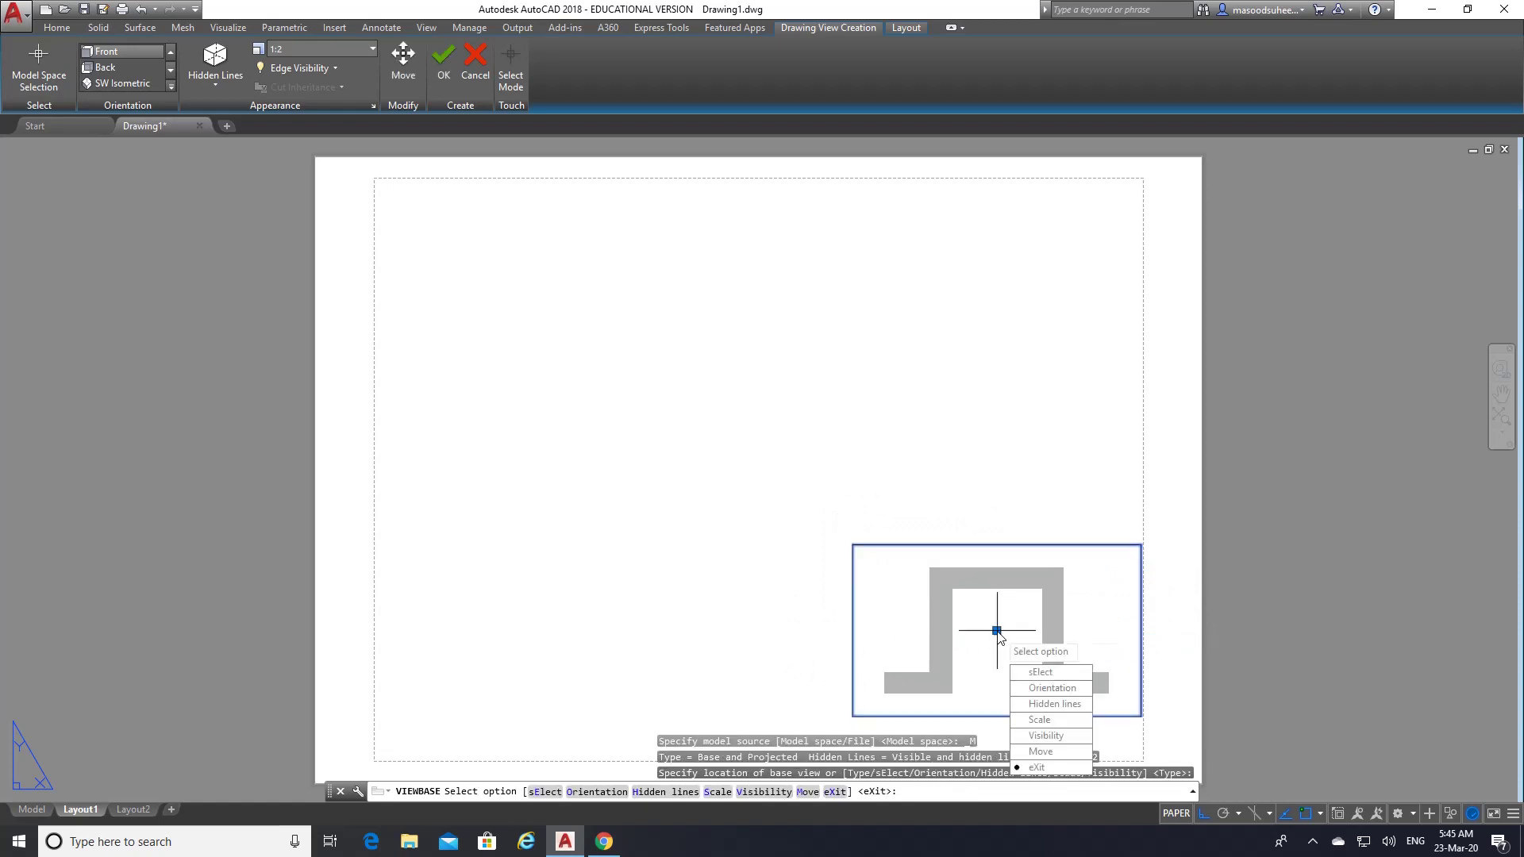
key(Return)
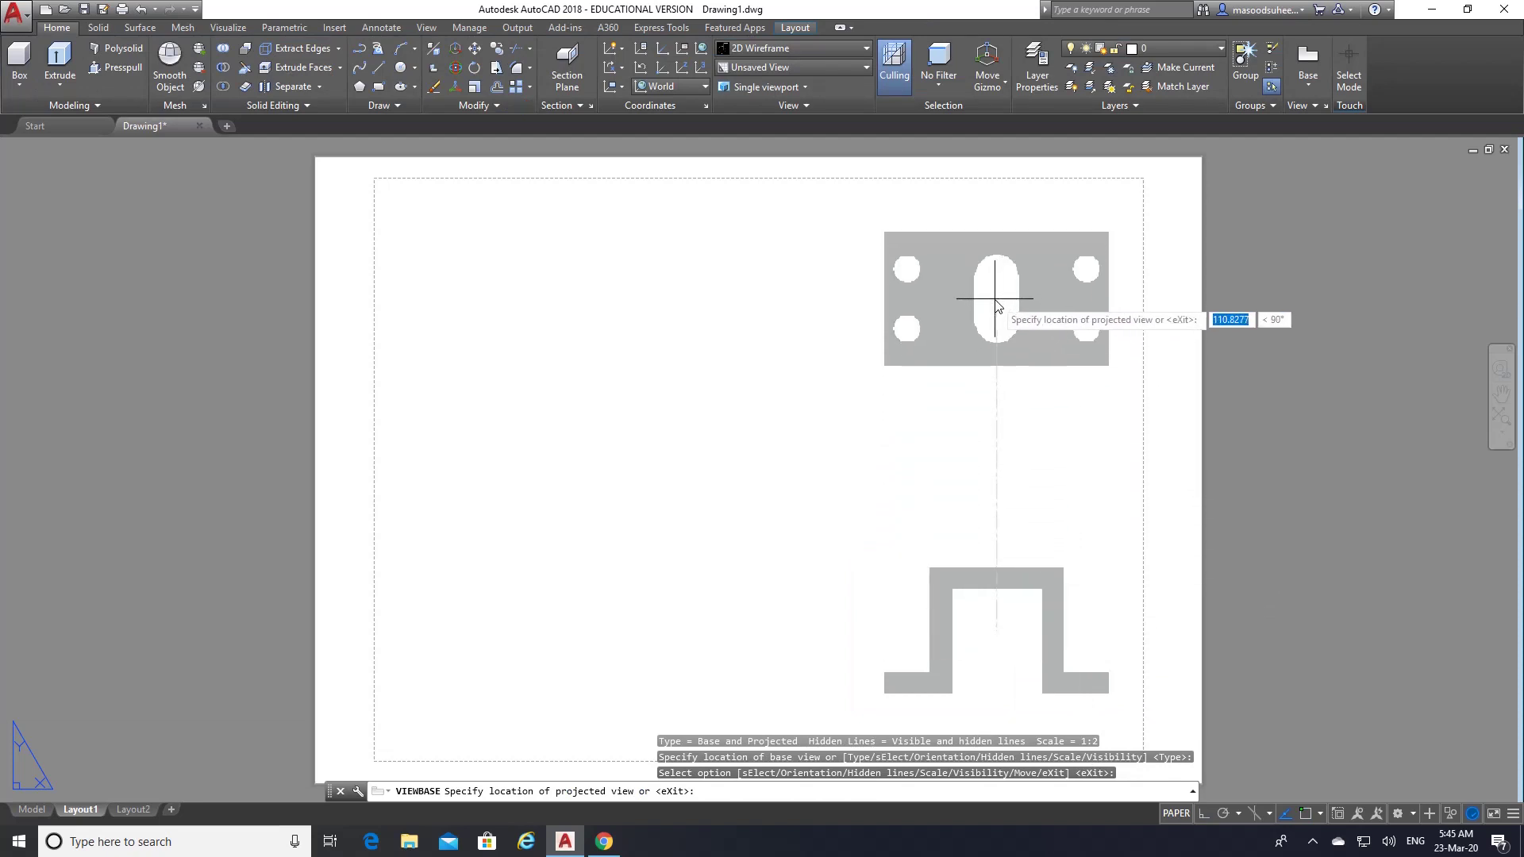
- Project a top view above the front view, a left side view to its left and an isometric view at the sheet's upper left
click(998, 305)
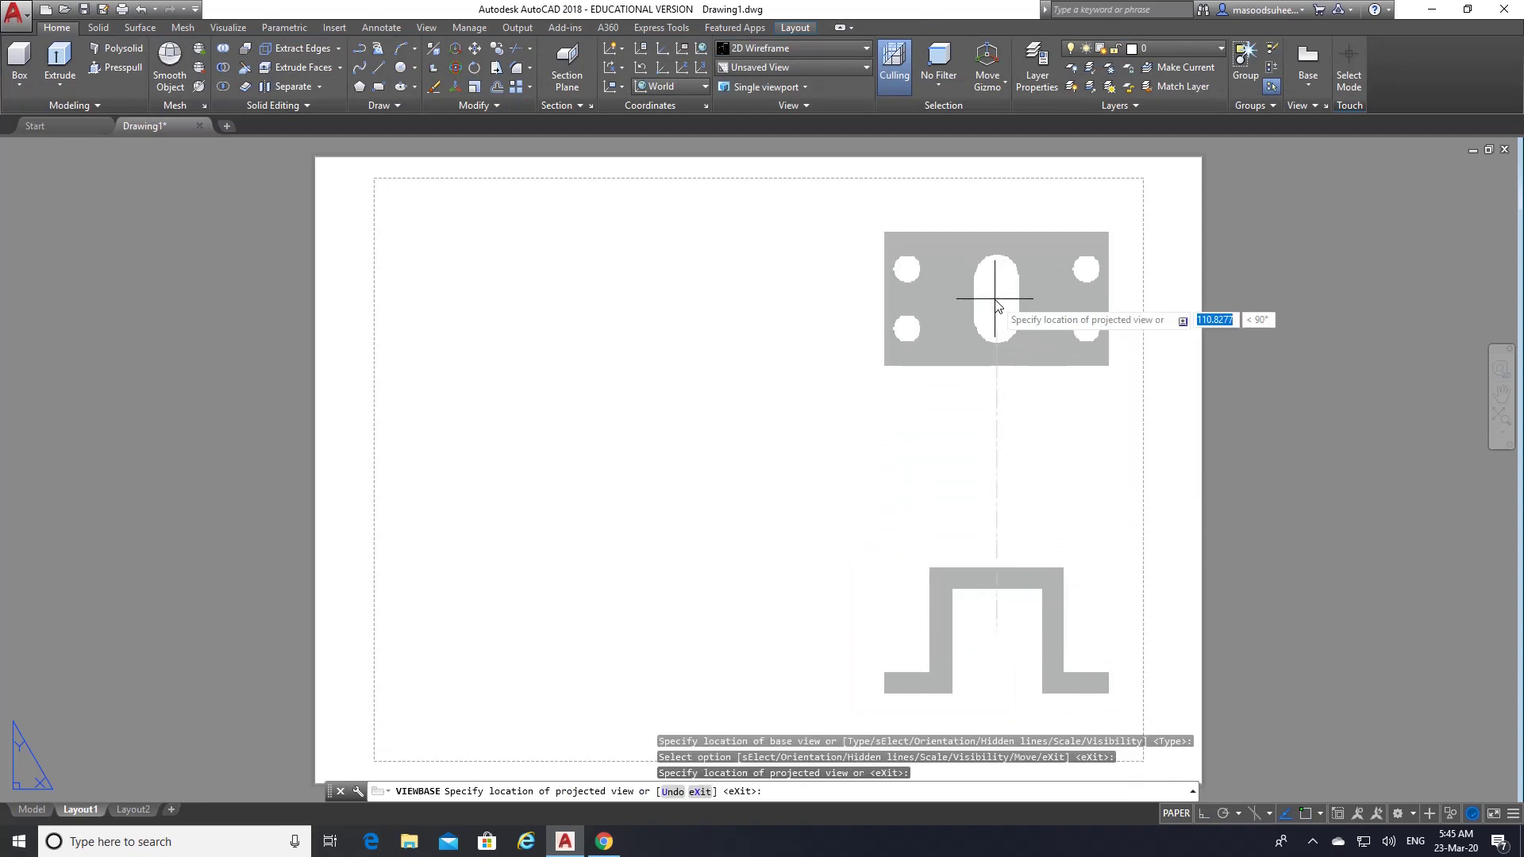
click(473, 640)
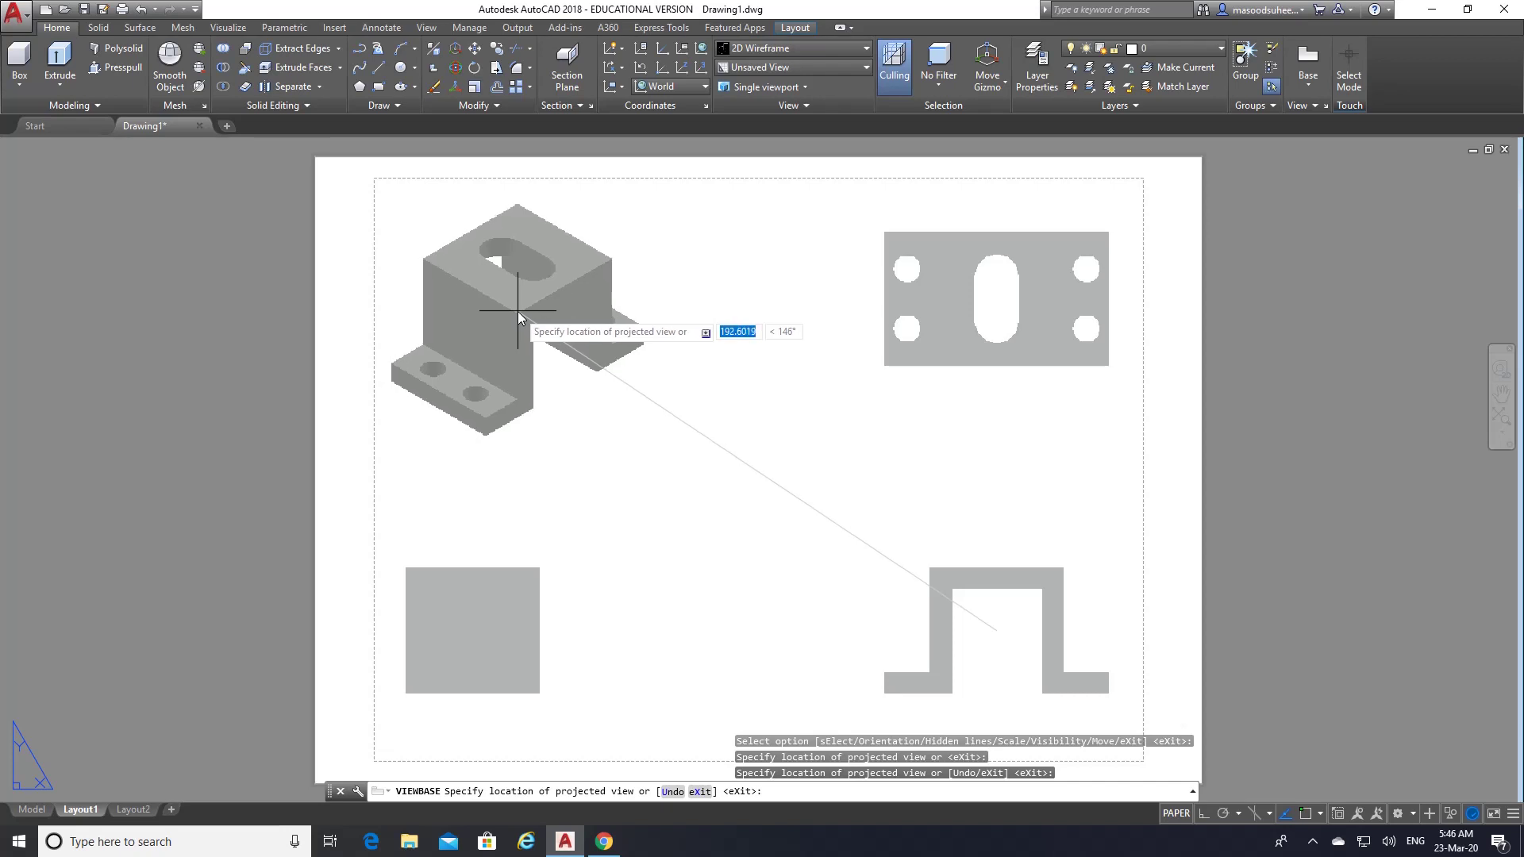
click(518, 311)
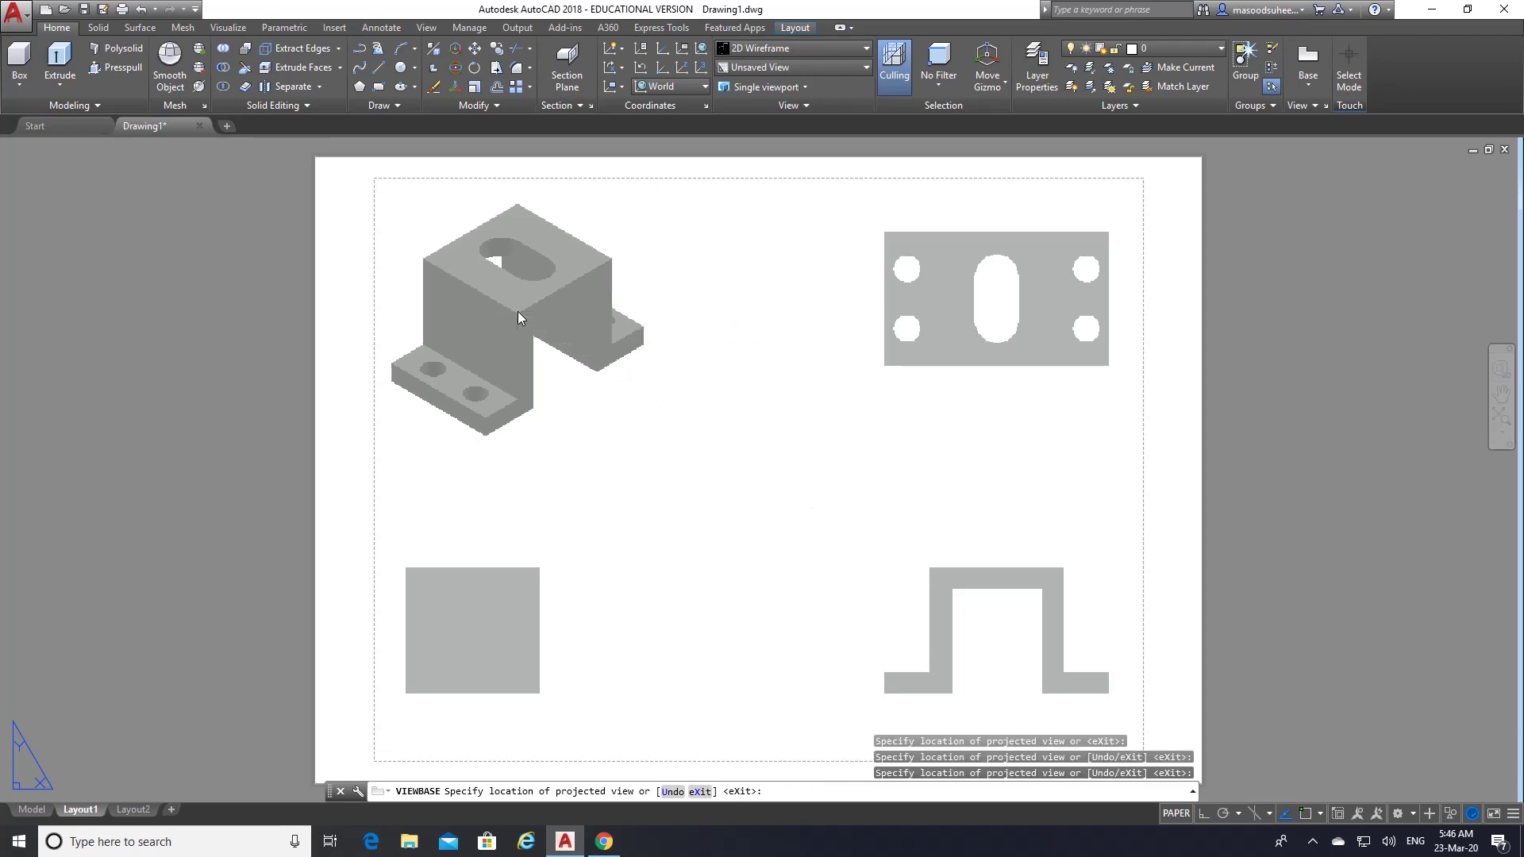
key(Return)
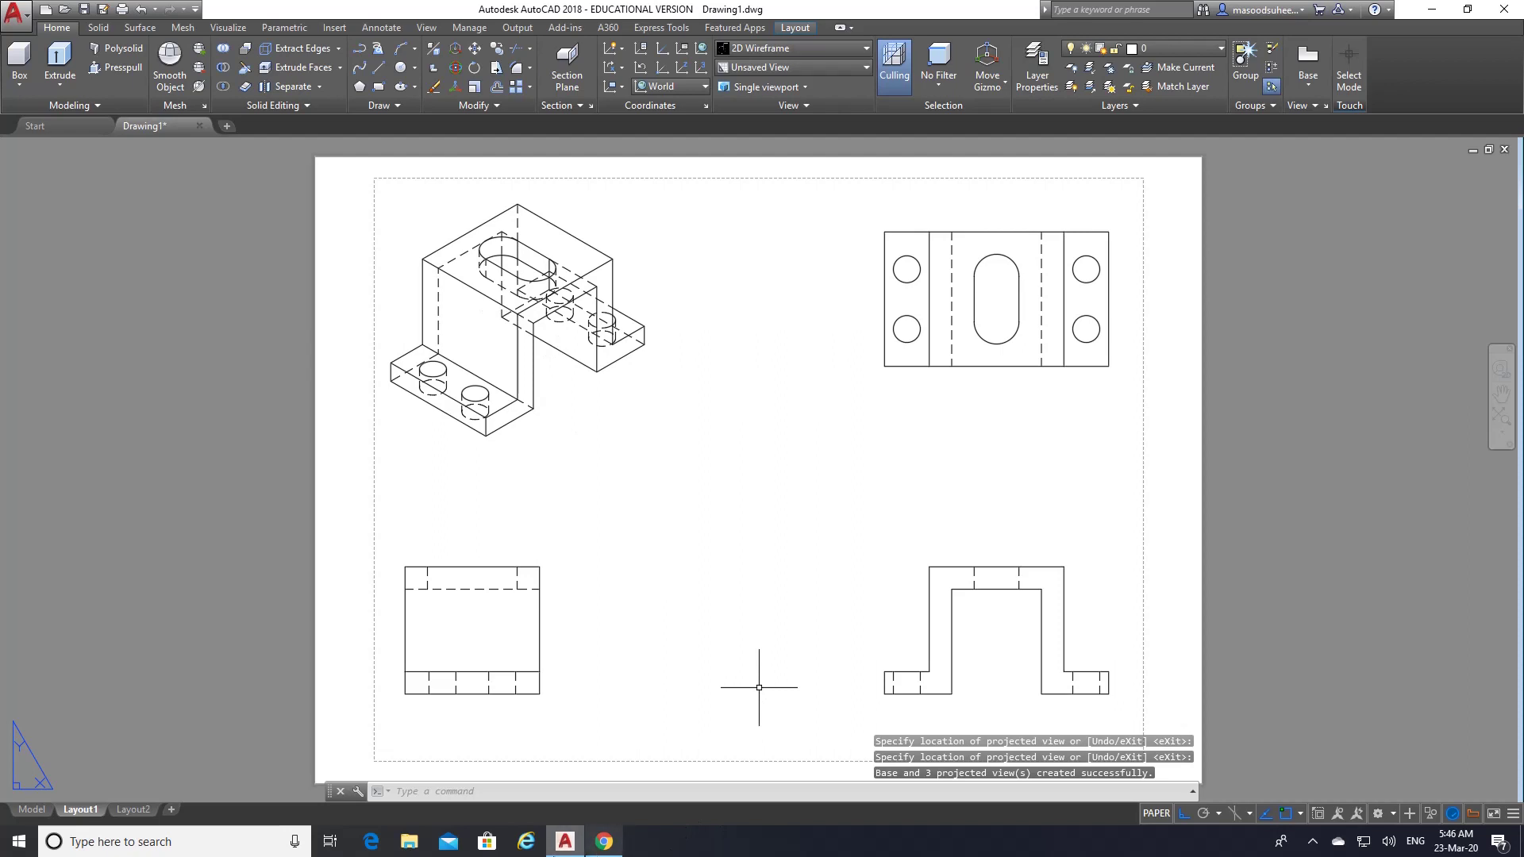
- Compare the layout with the views requested in the Exercise 14 PDF and return to the AutoCAD drawing
click(604, 842)
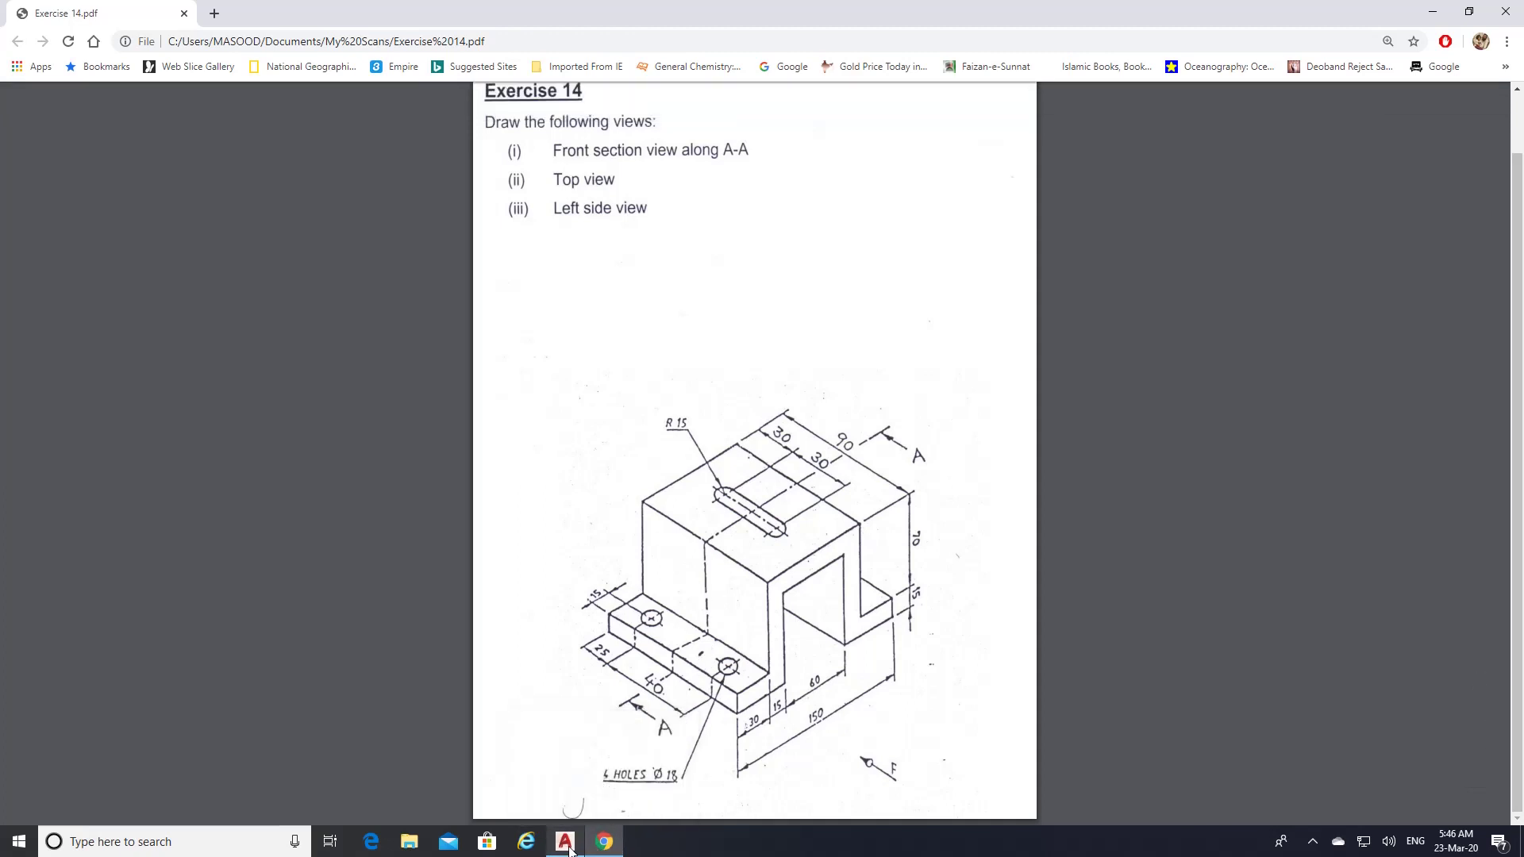
mouse_move(570, 848)
click(564, 812)
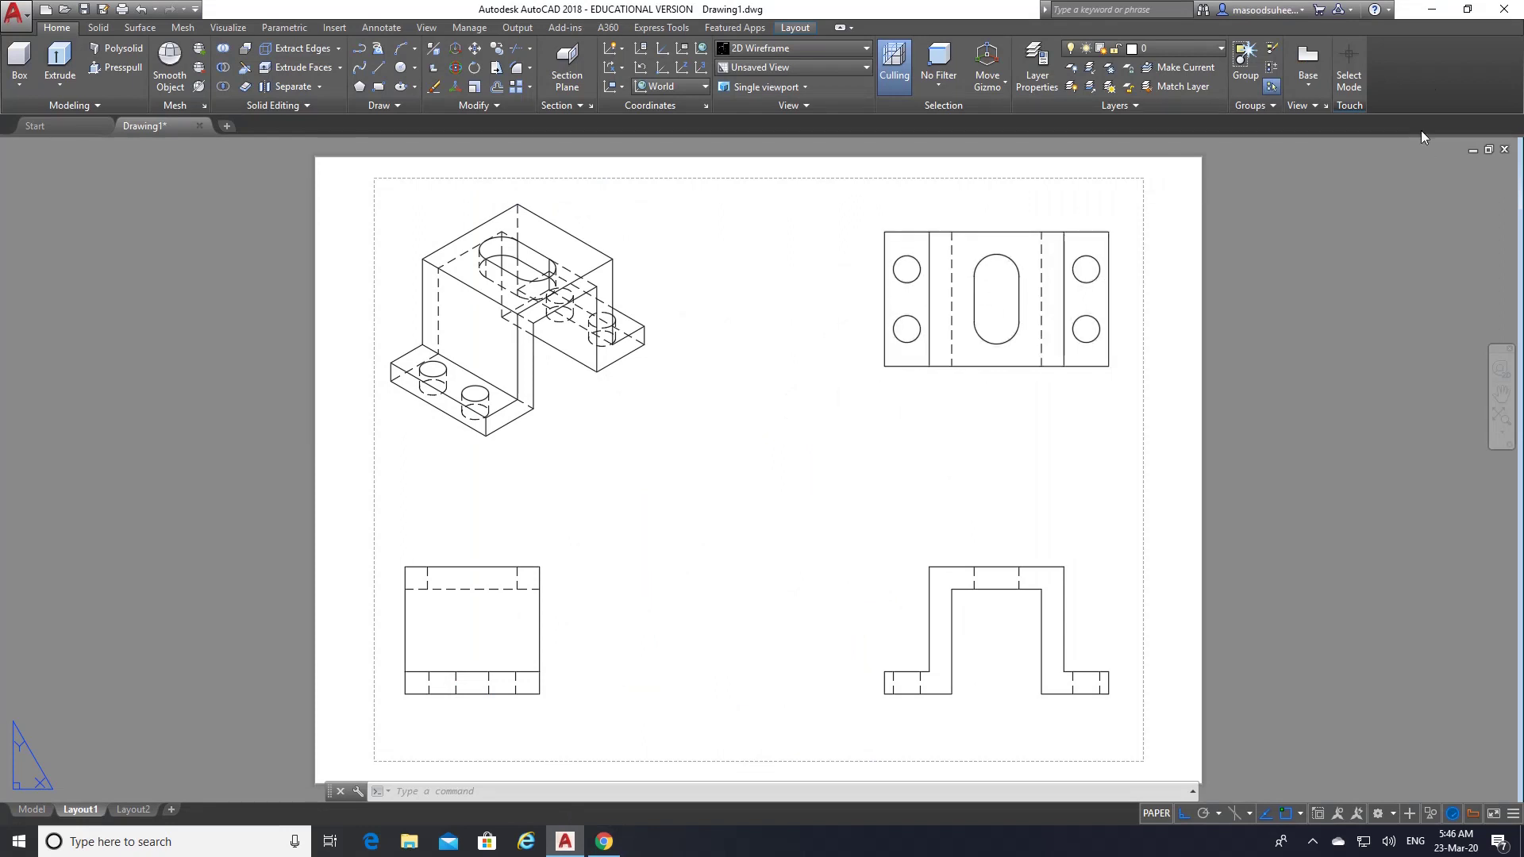
- Create a full section view A through the midpoints of the top view's short edges, snapping to midpoints only, and place it directly below that view
click(957, 354)
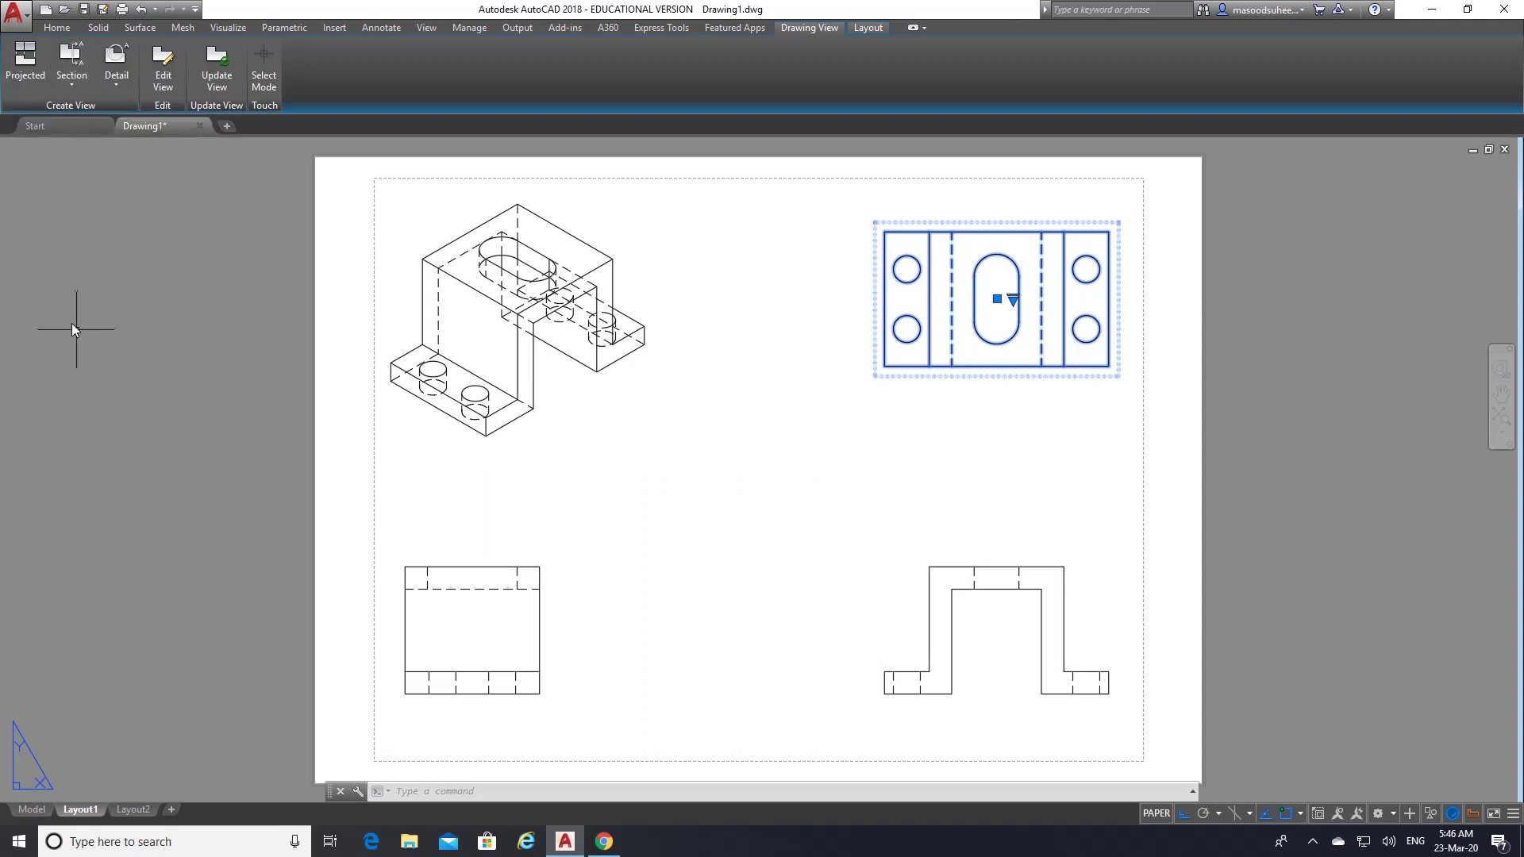
click(70, 87)
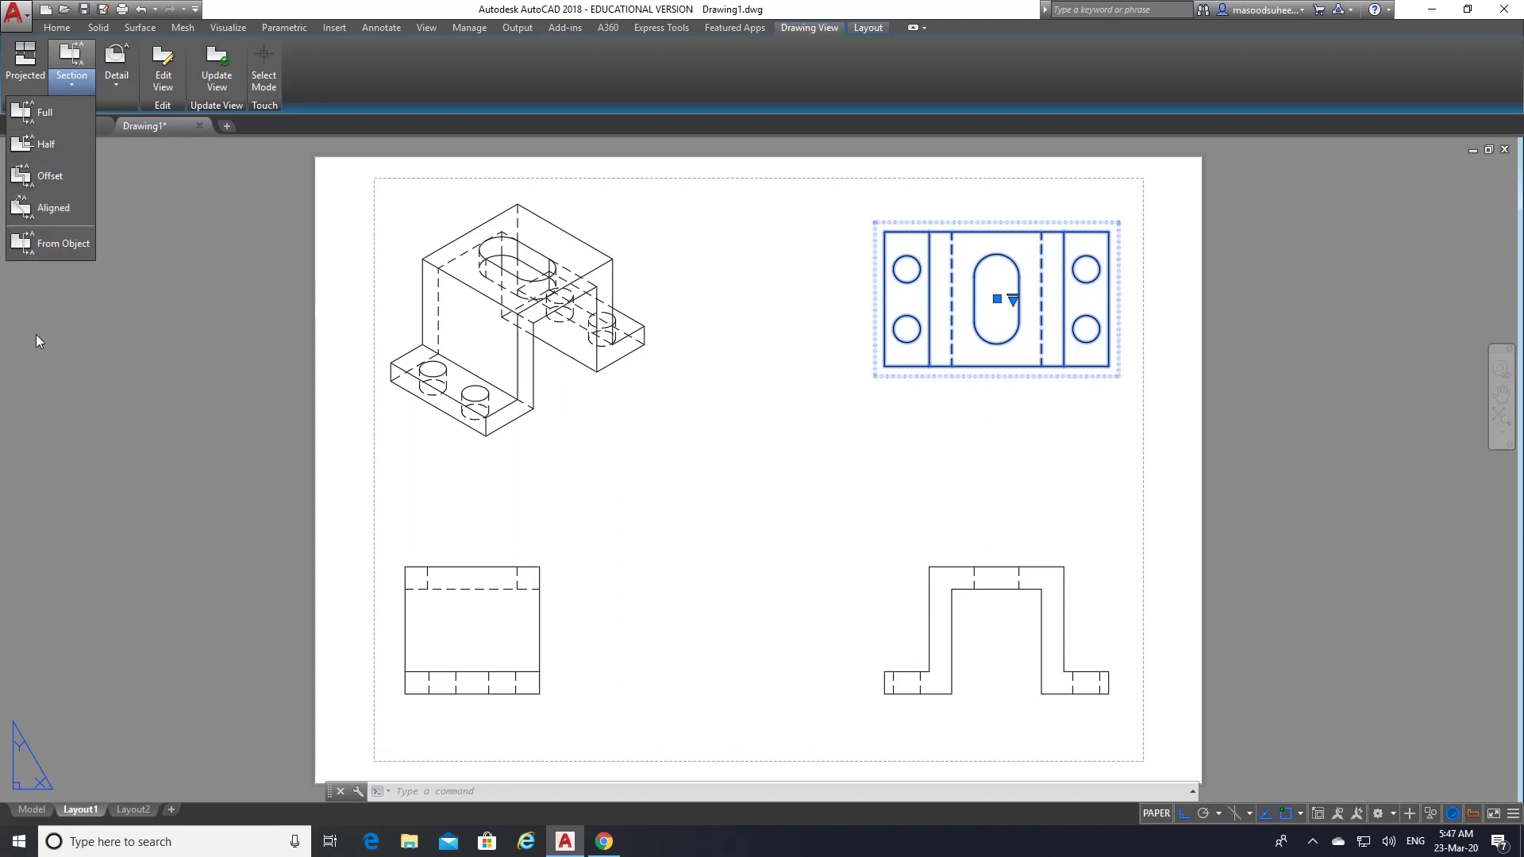
click(41, 112)
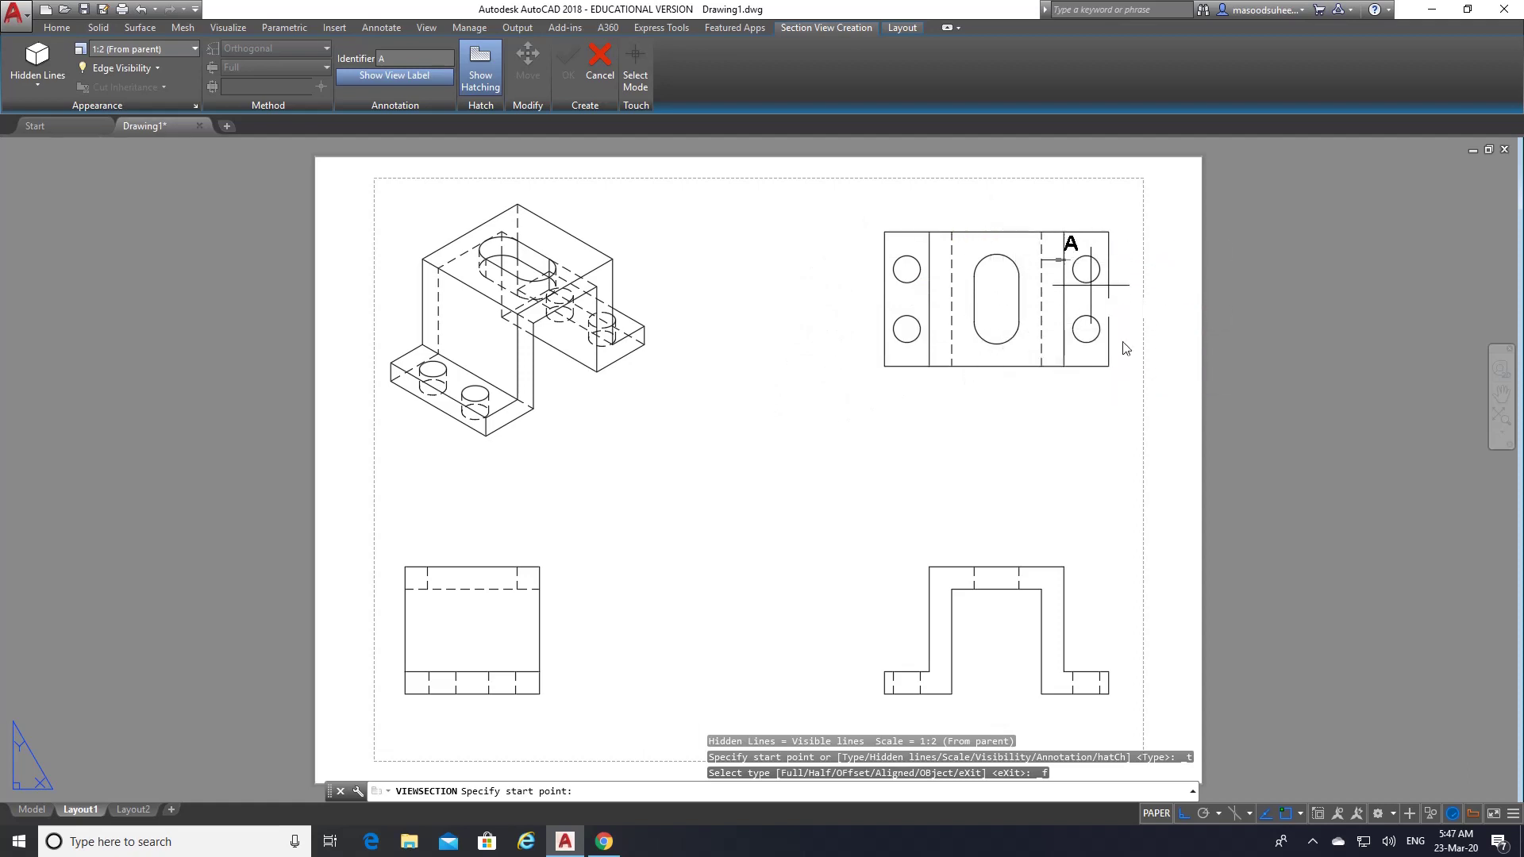
click(1302, 811)
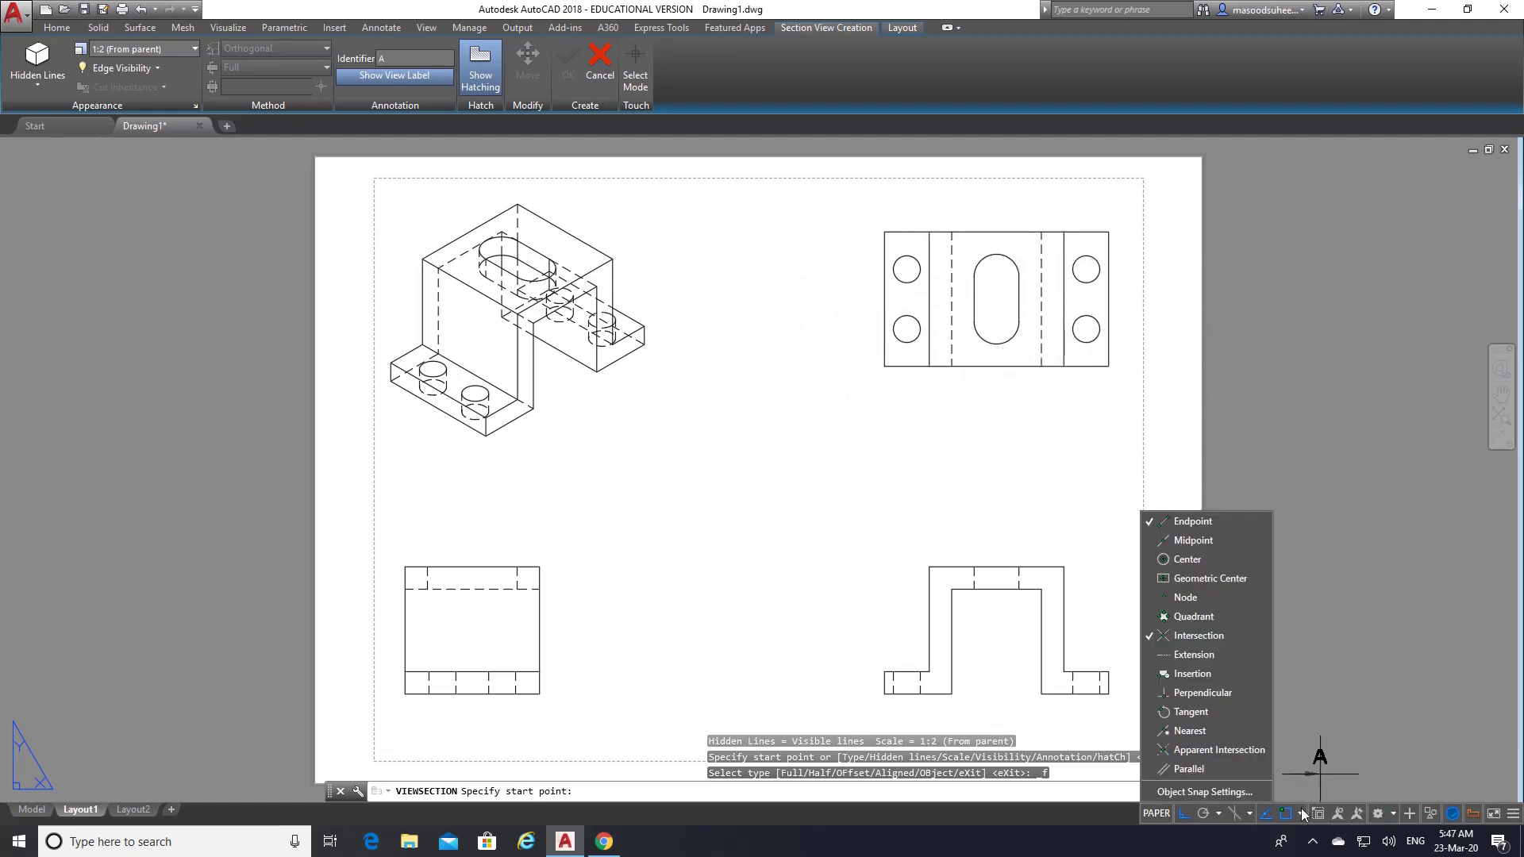
click(1211, 526)
click(1211, 636)
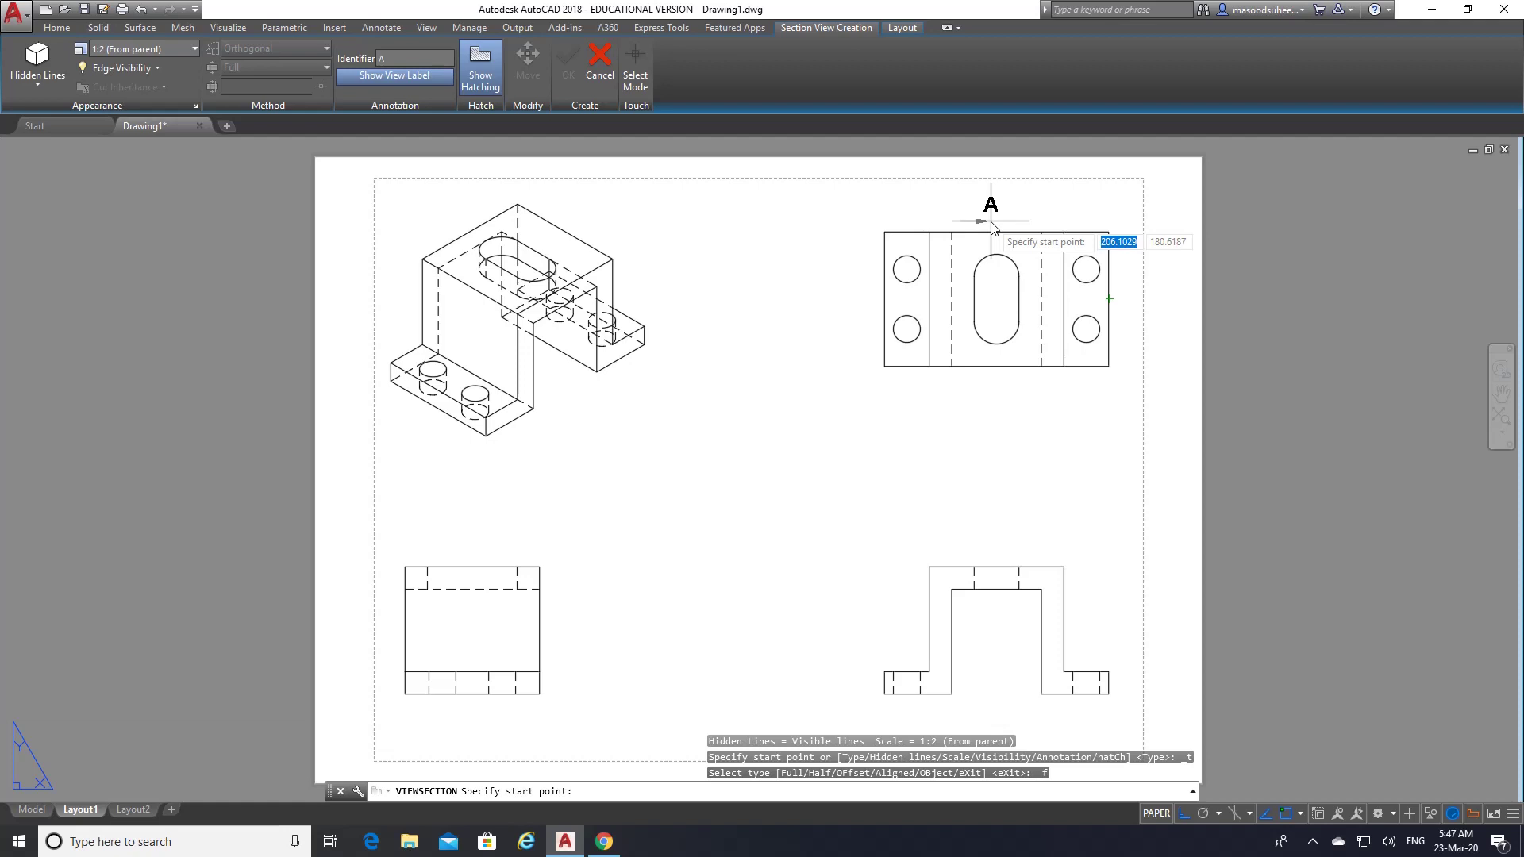
click(886, 300)
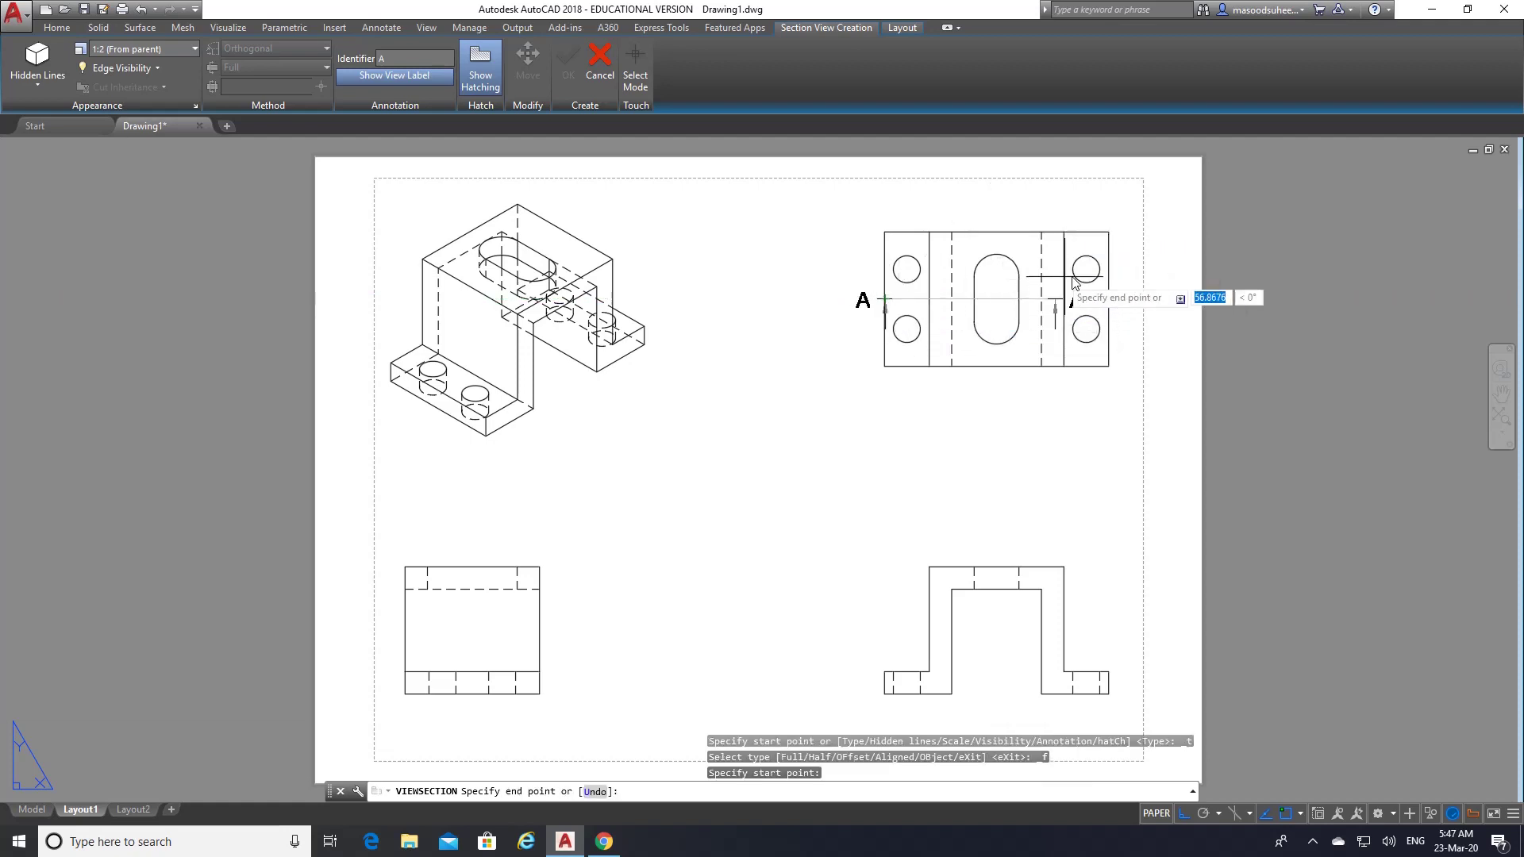
click(1109, 300)
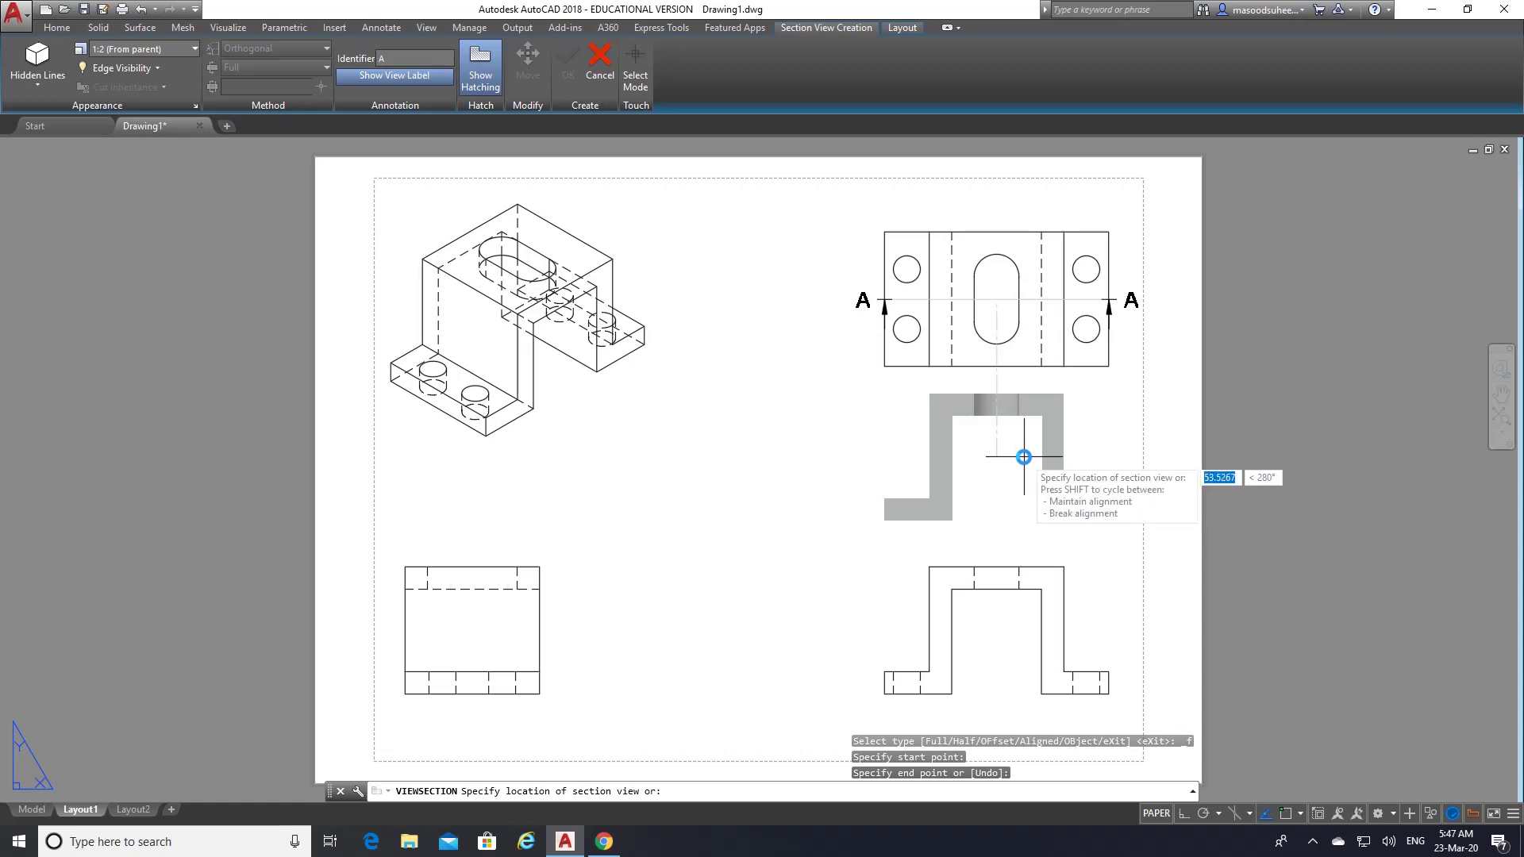
click(1024, 463)
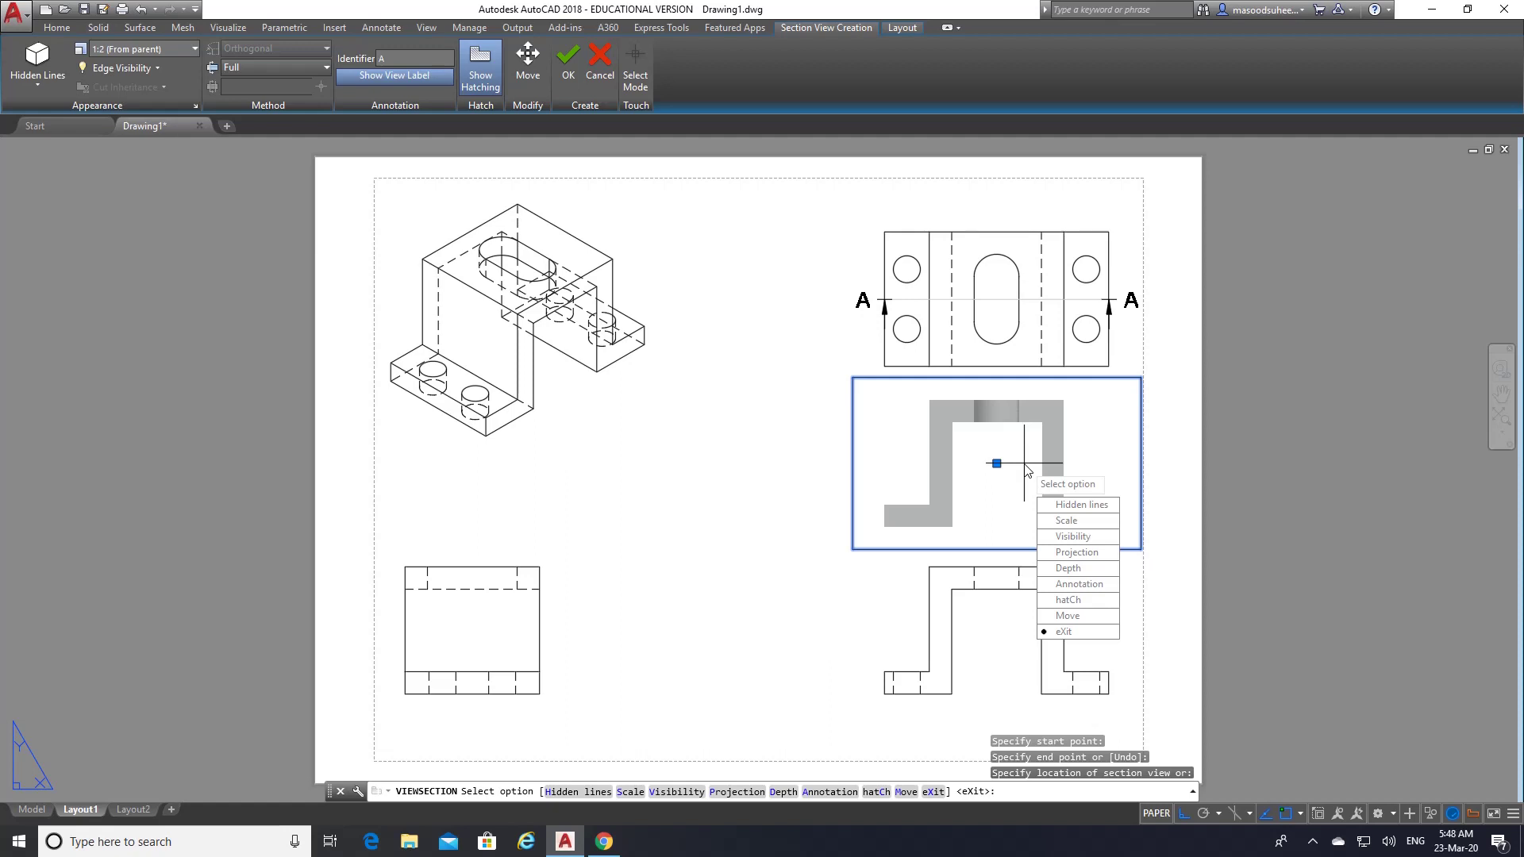
key(Return)
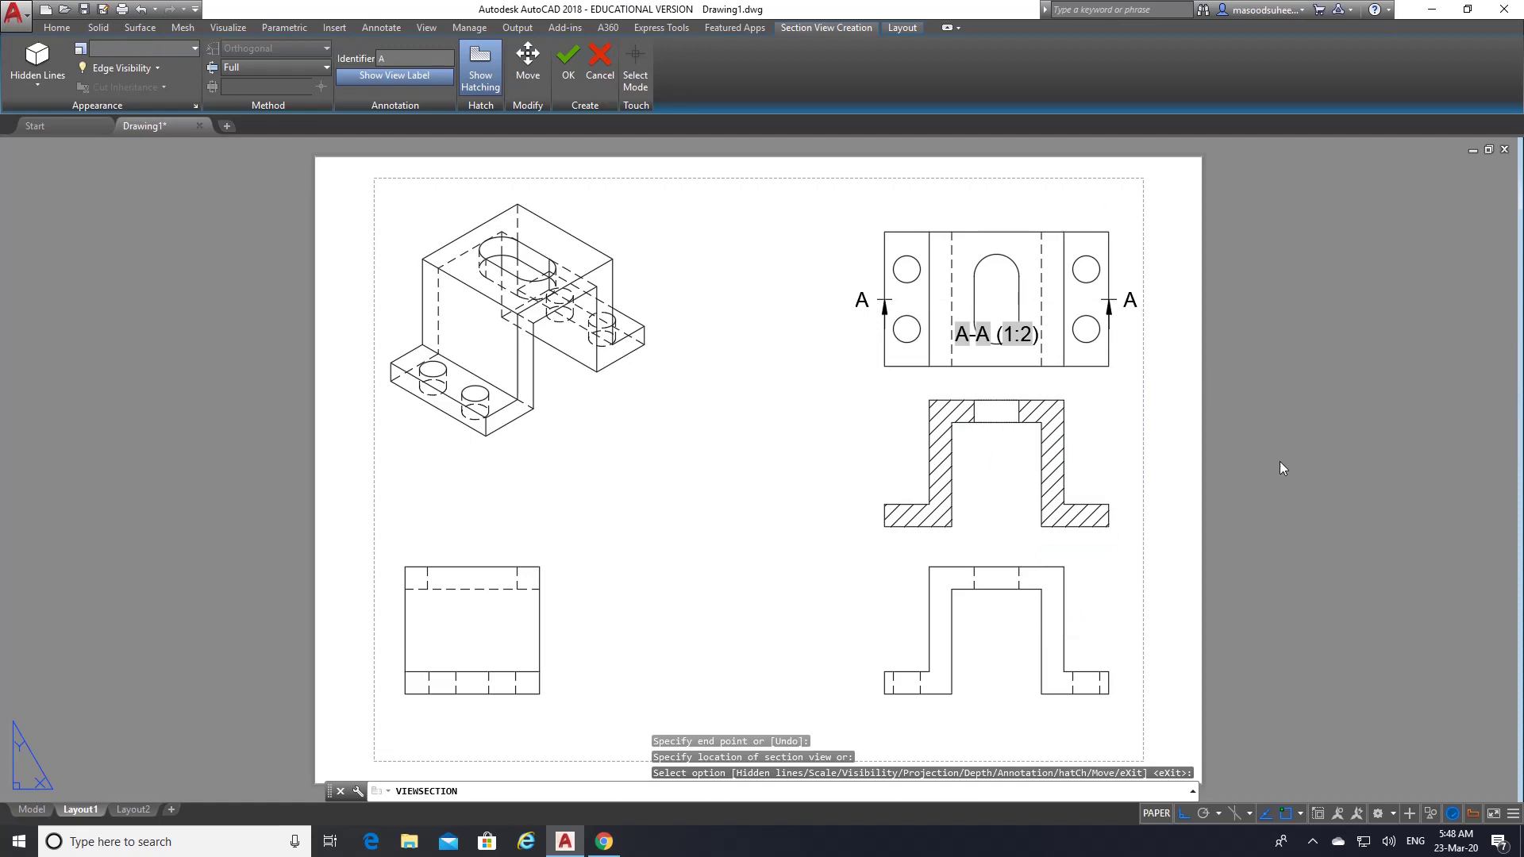
key(Return)
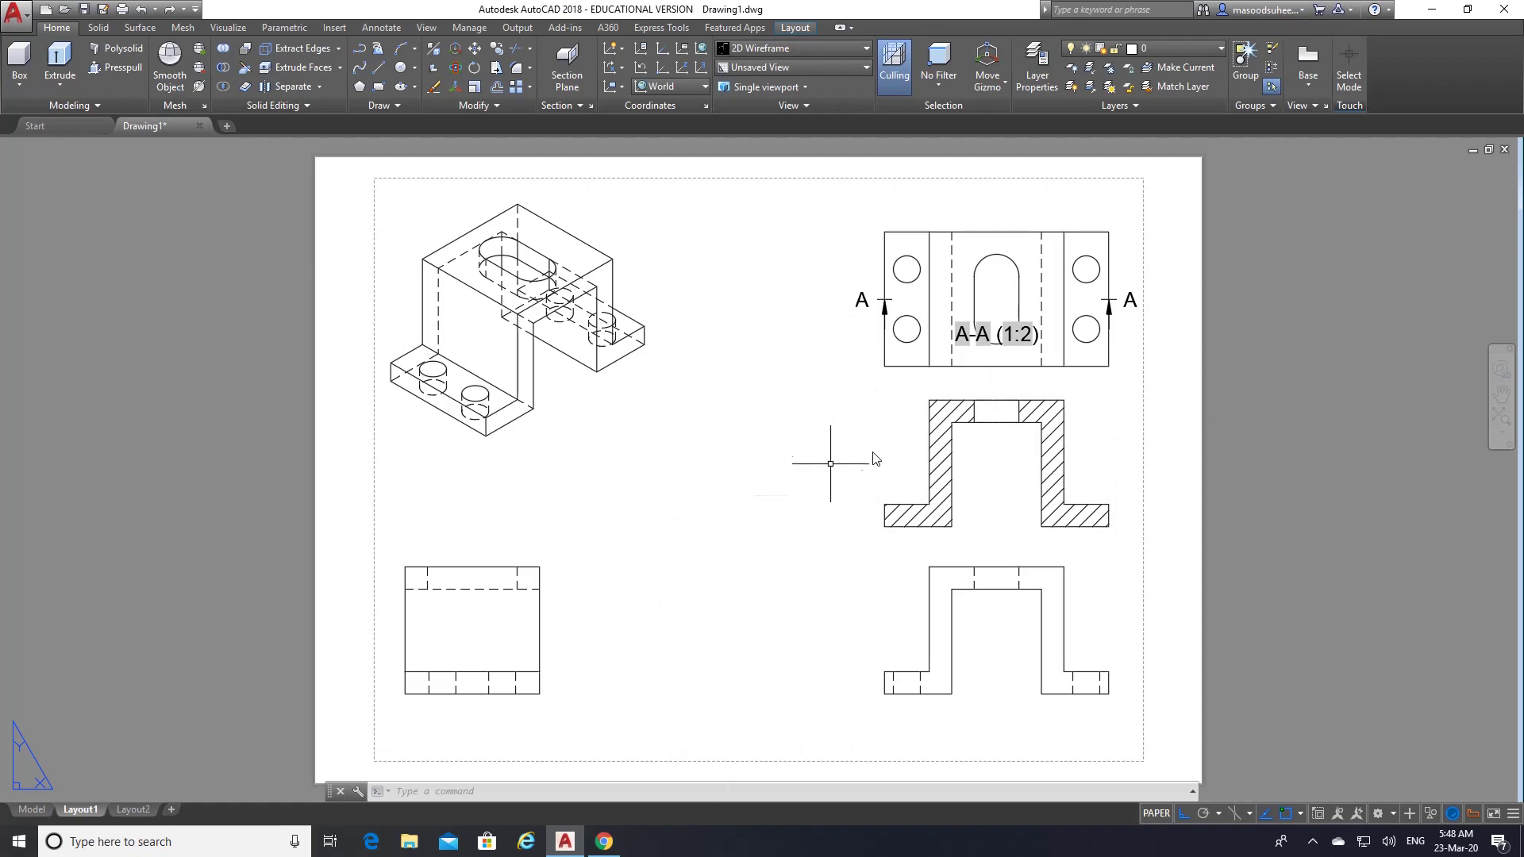
- Erase the section label "A-A (1:2)" that overlaps the top view
click(1009, 332)
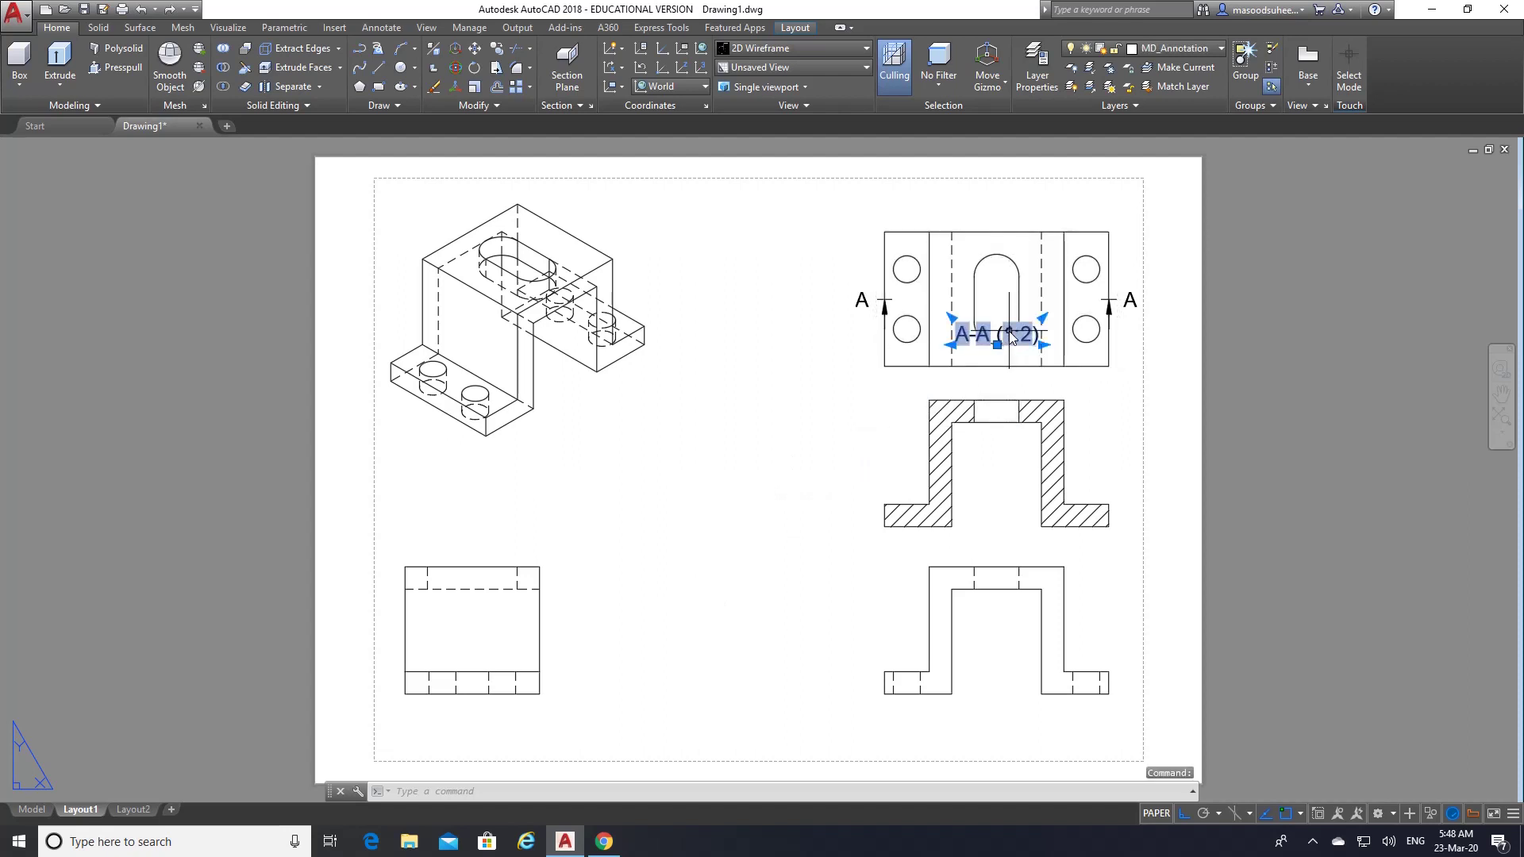
right_click(1010, 336)
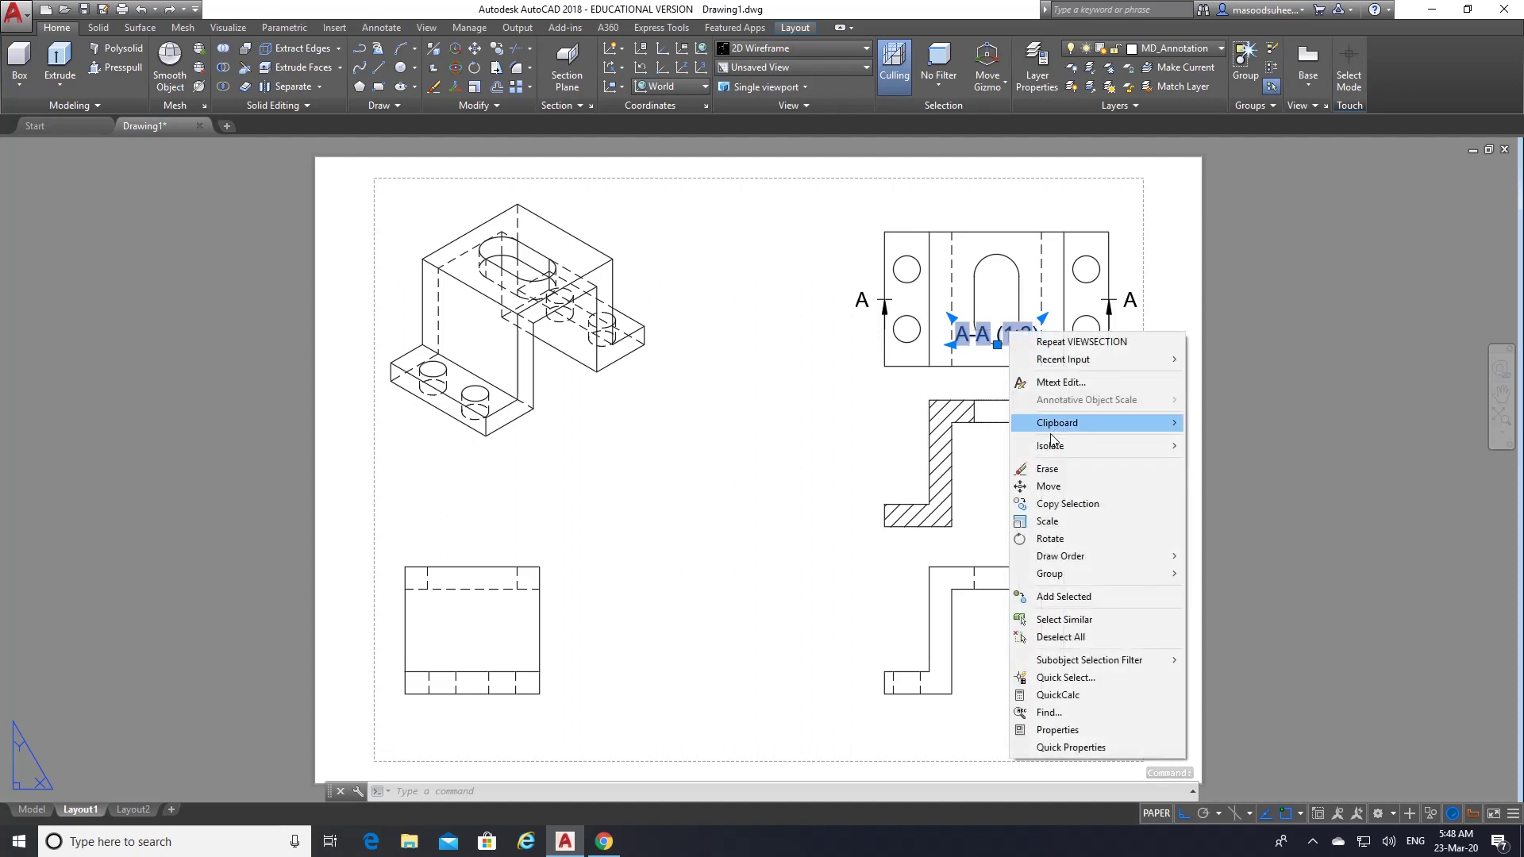
click(1045, 469)
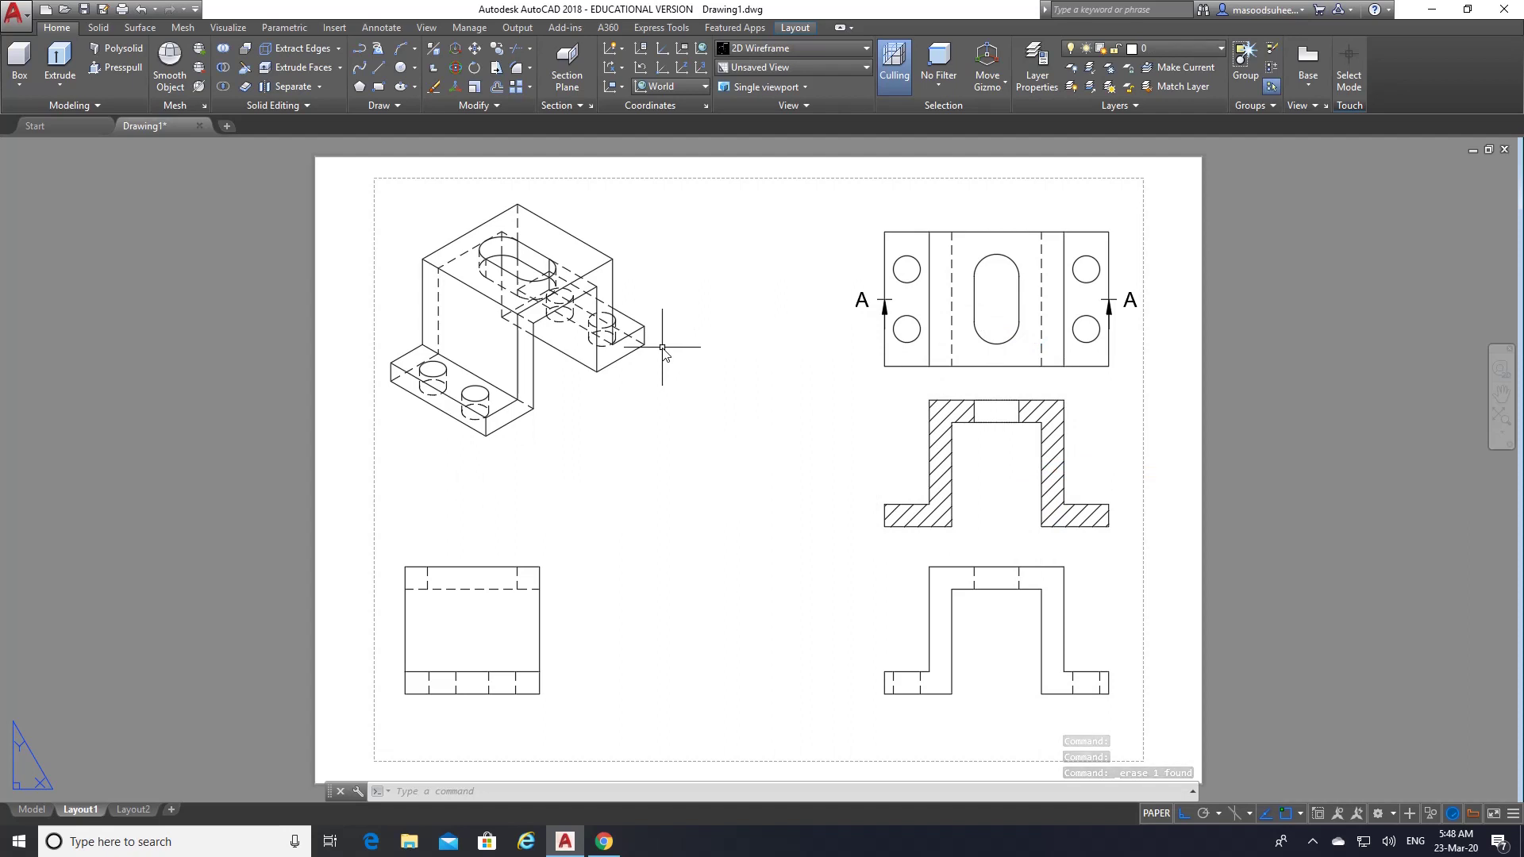
- Set both the dimension line colour and the text colour of the ISO-25 dimension style to Magenta
click(382, 30)
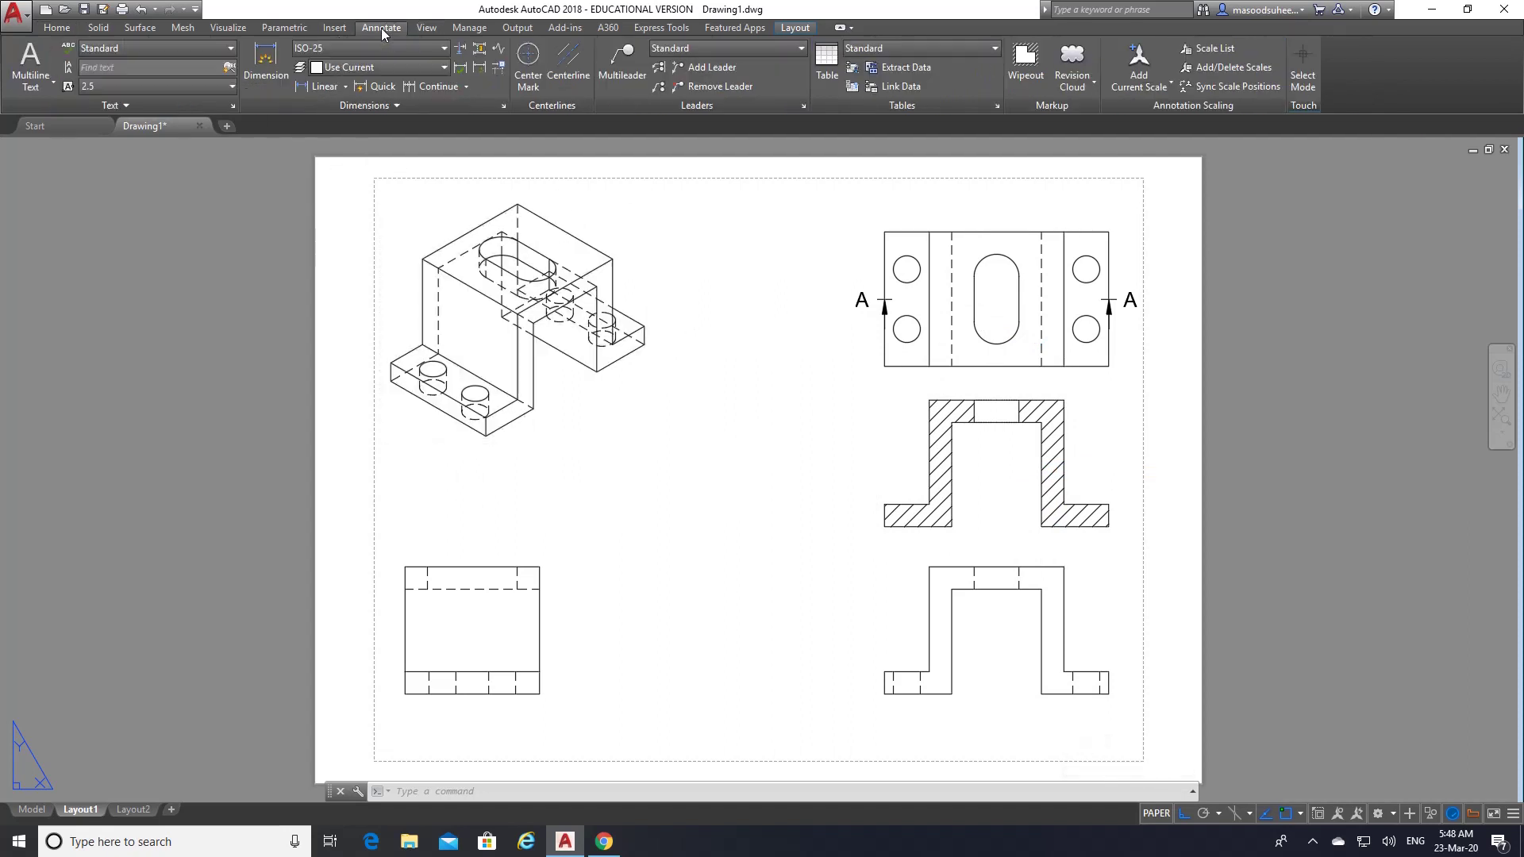
click(503, 107)
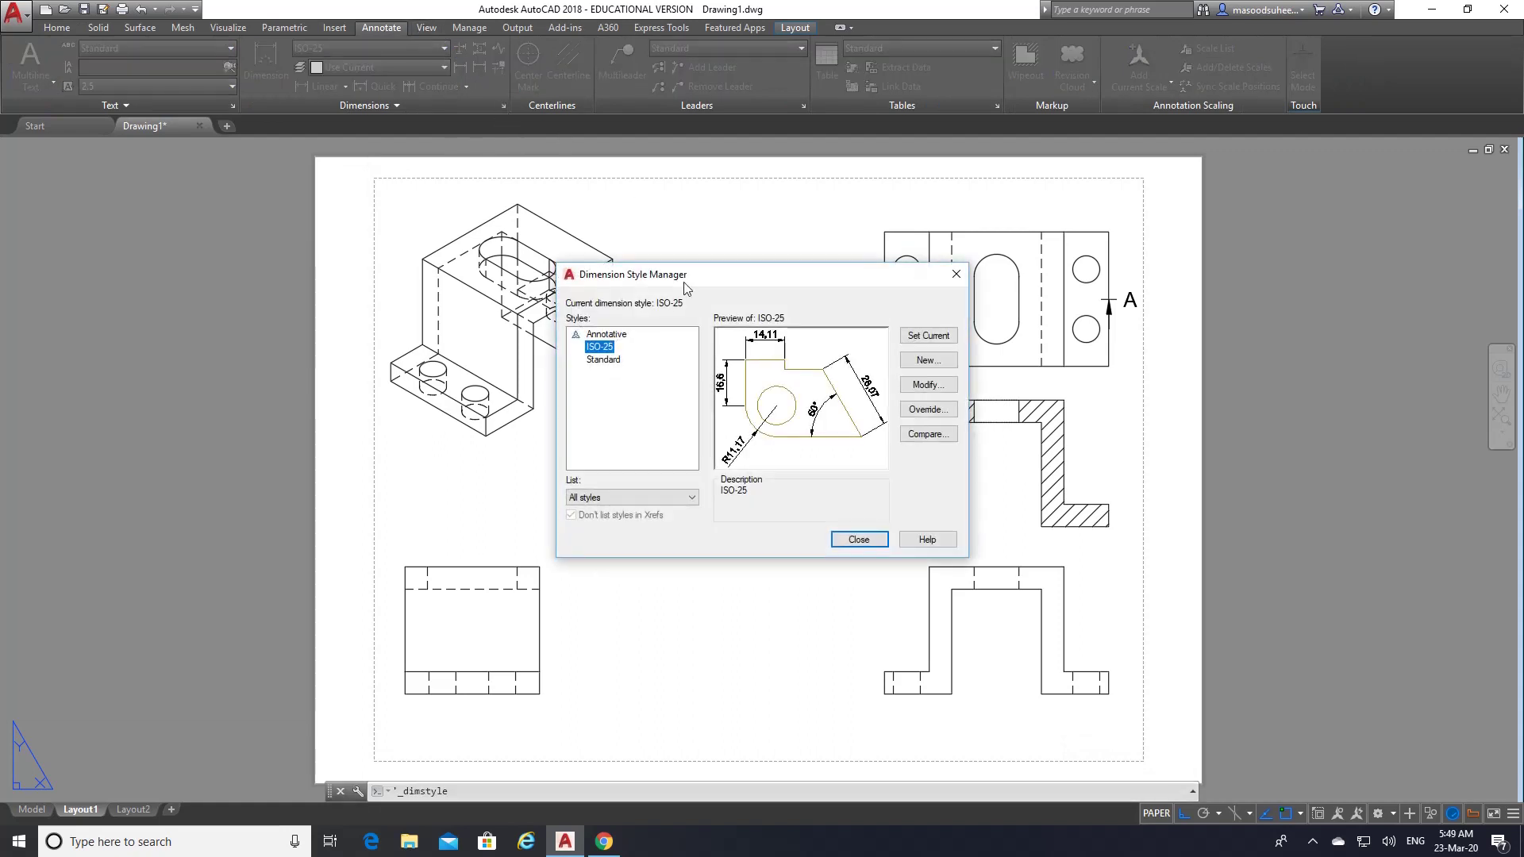
click(926, 387)
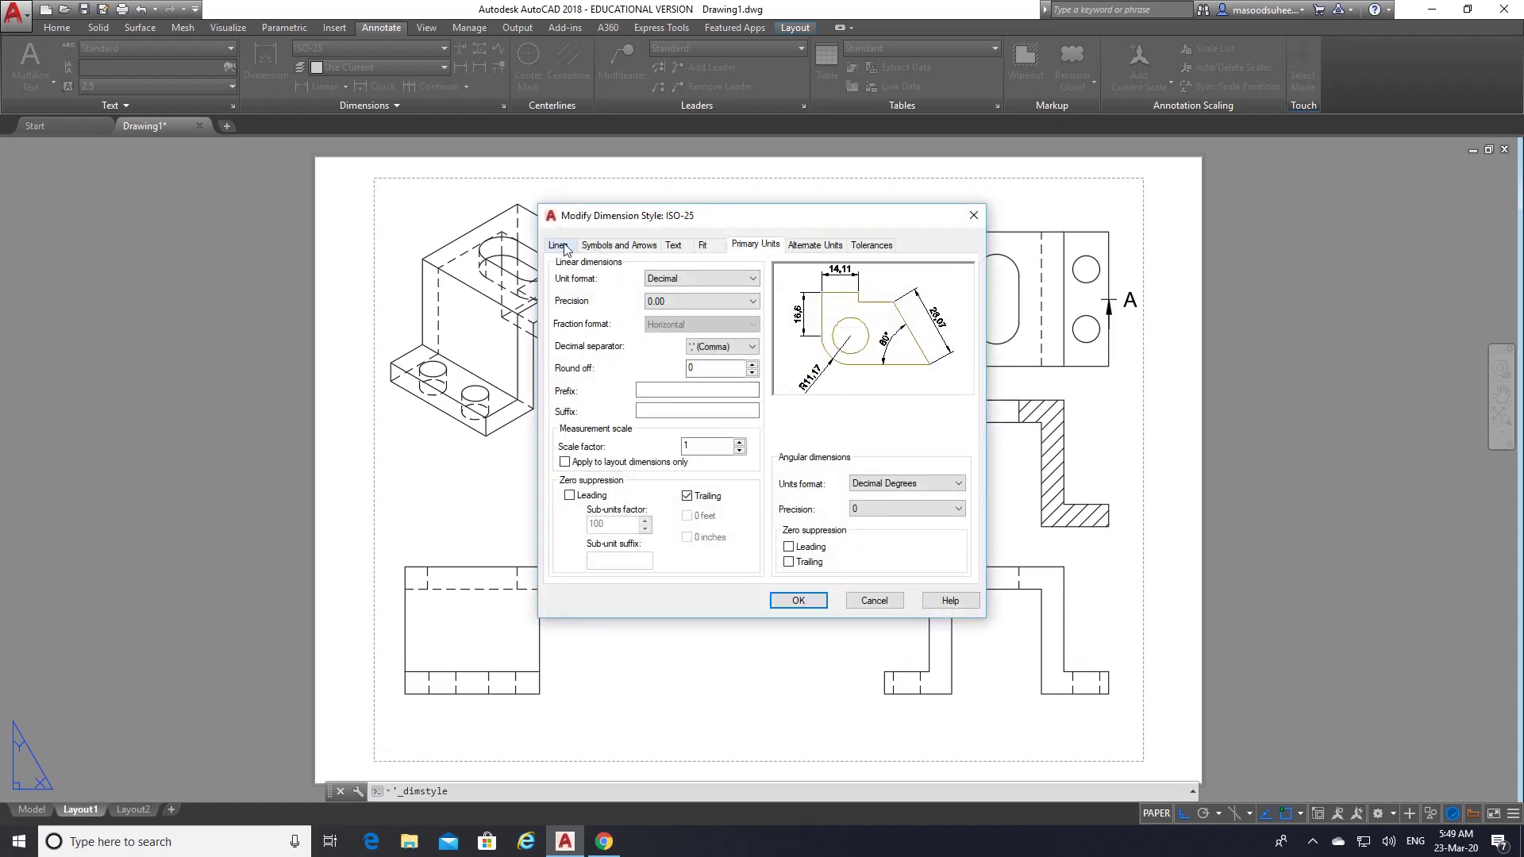
click(559, 245)
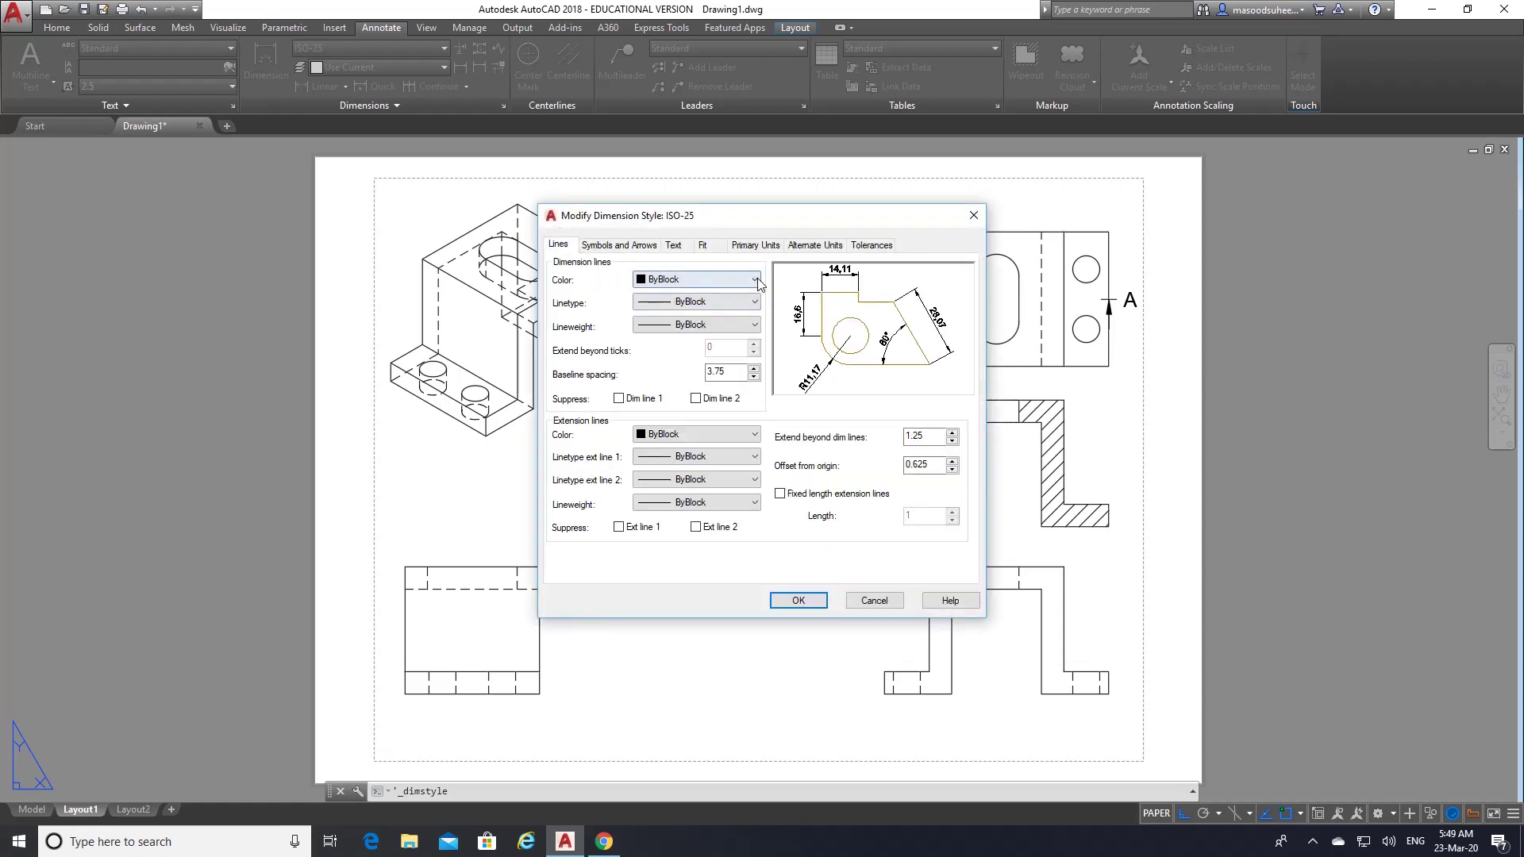
click(755, 281)
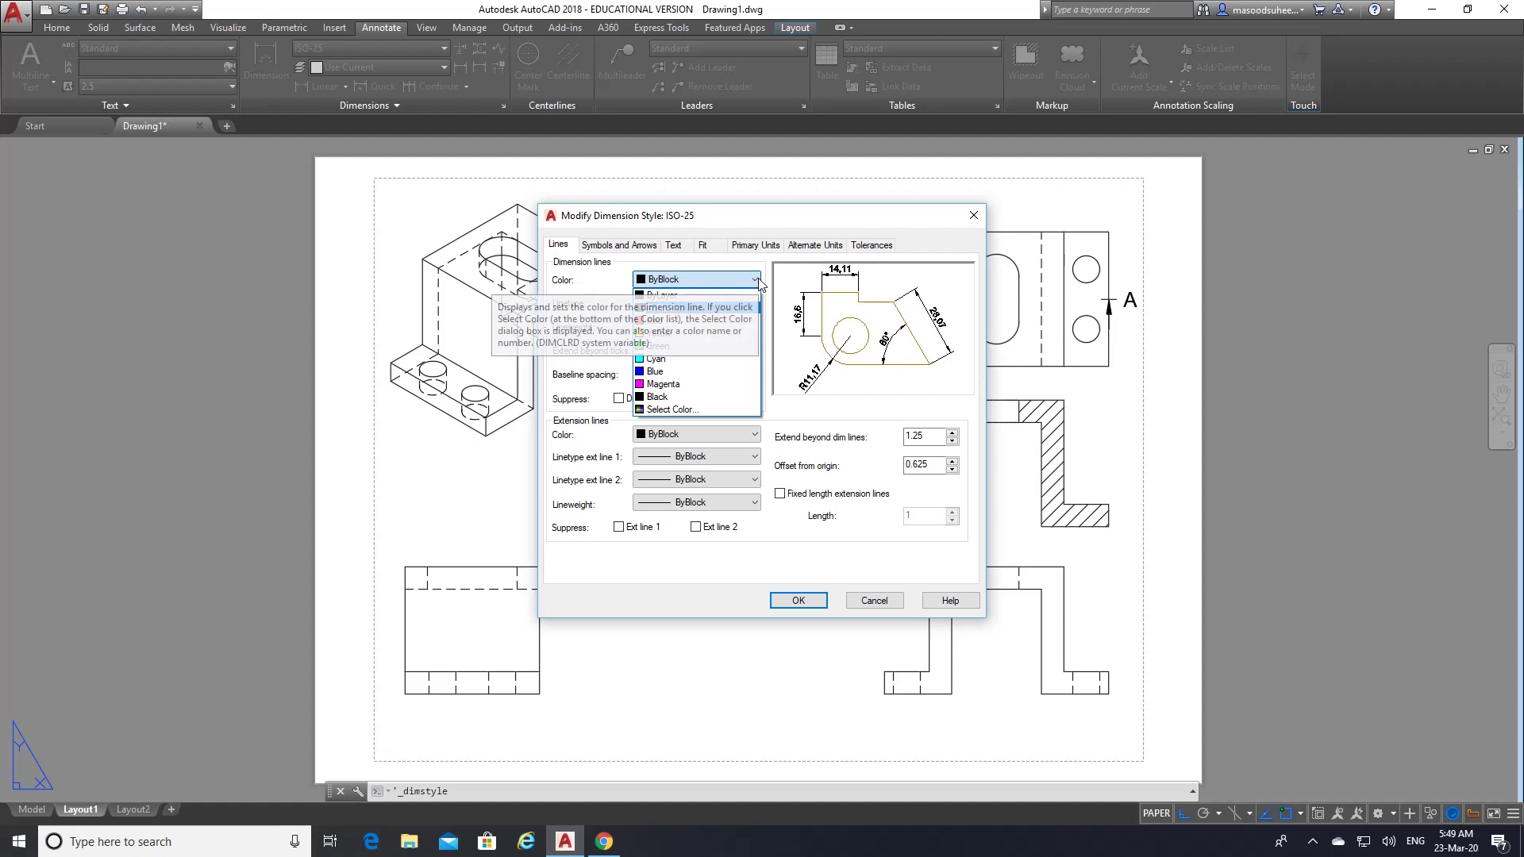
click(665, 386)
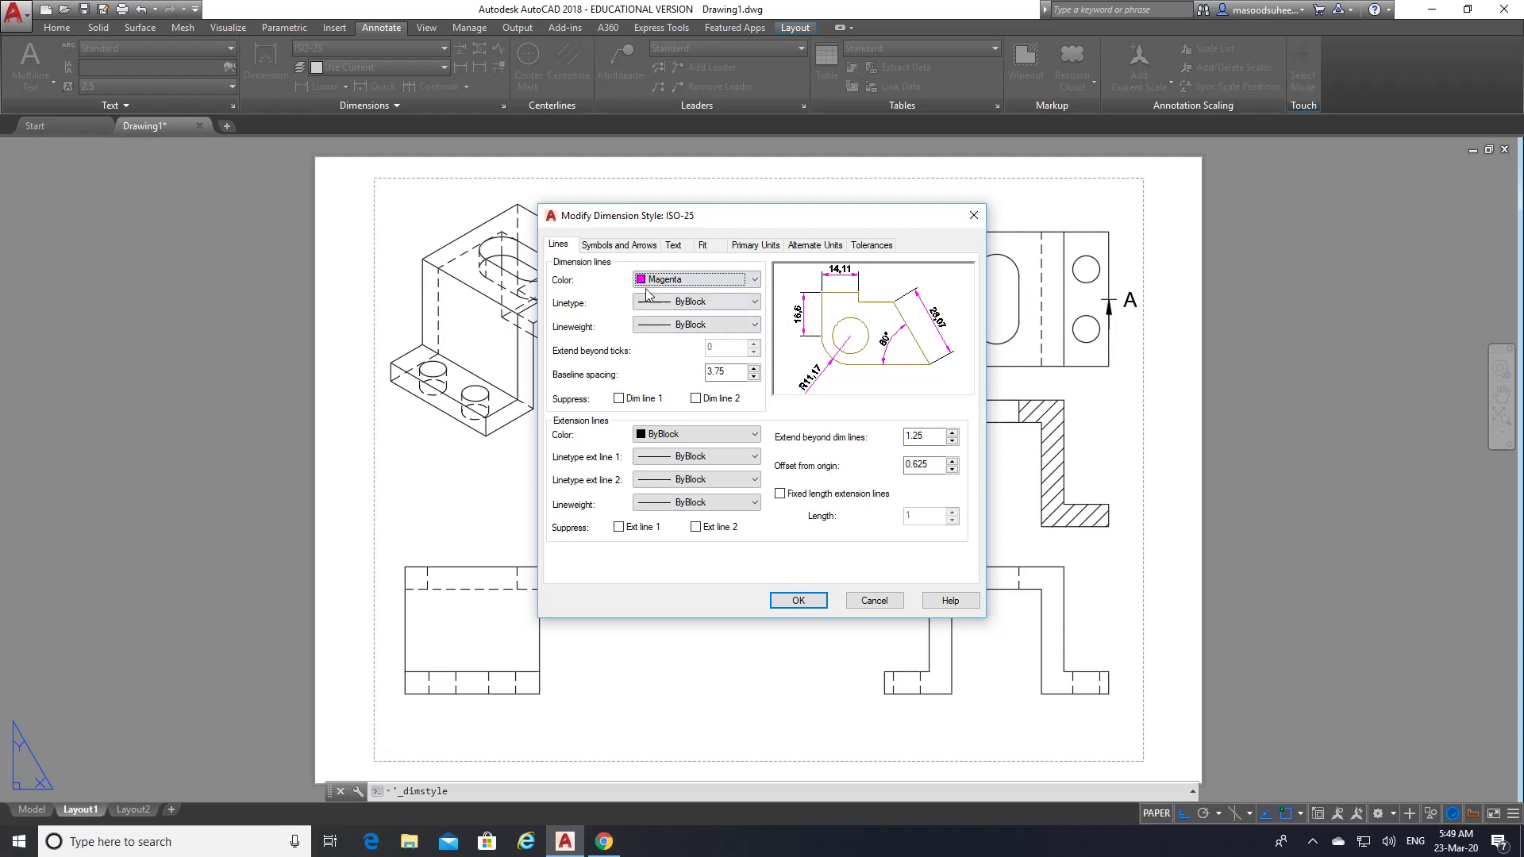
click(619, 245)
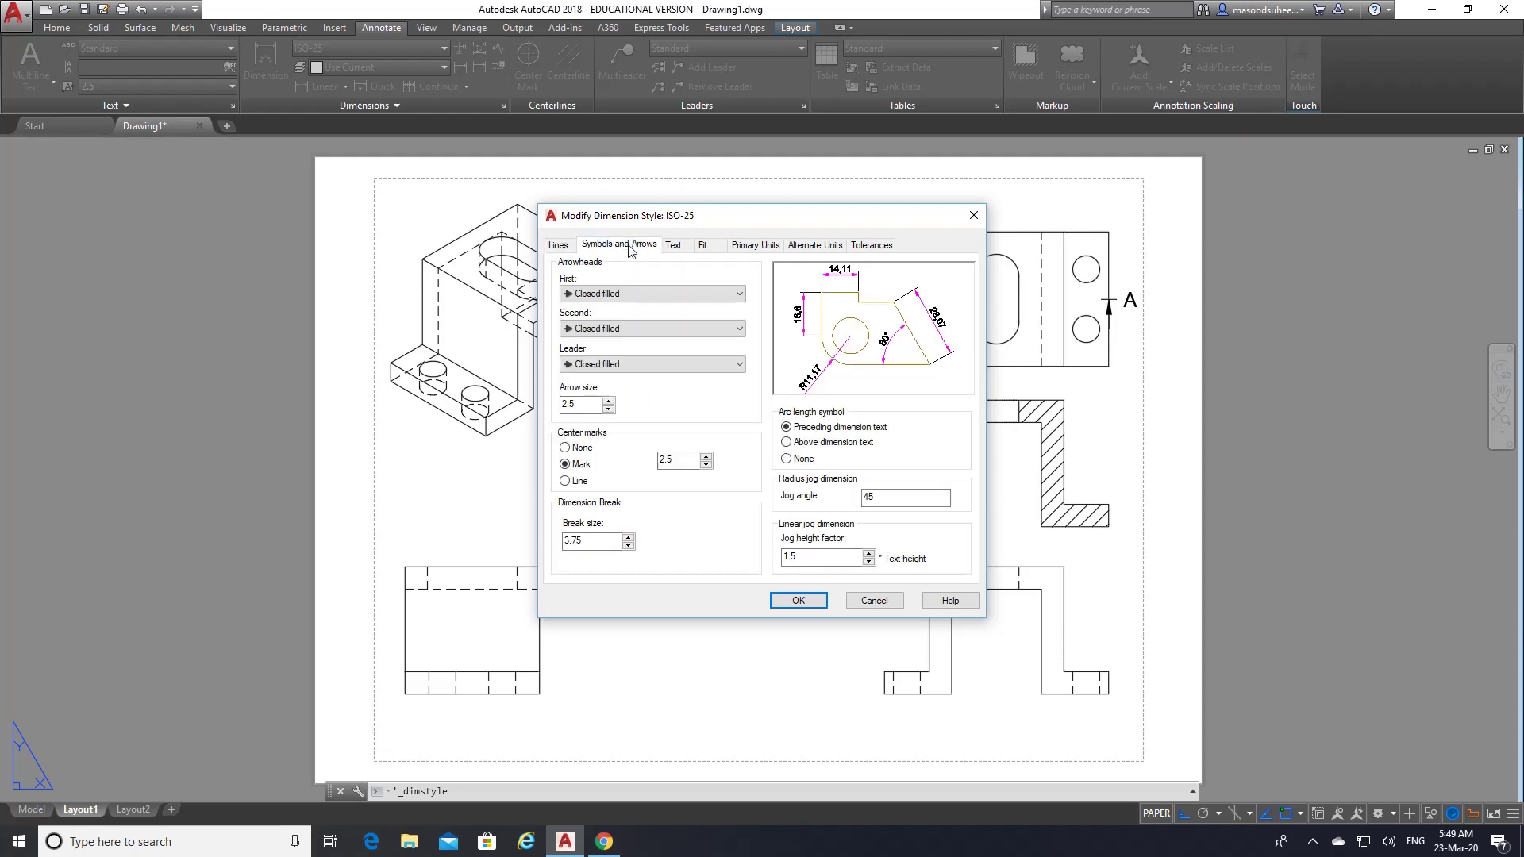
click(673, 246)
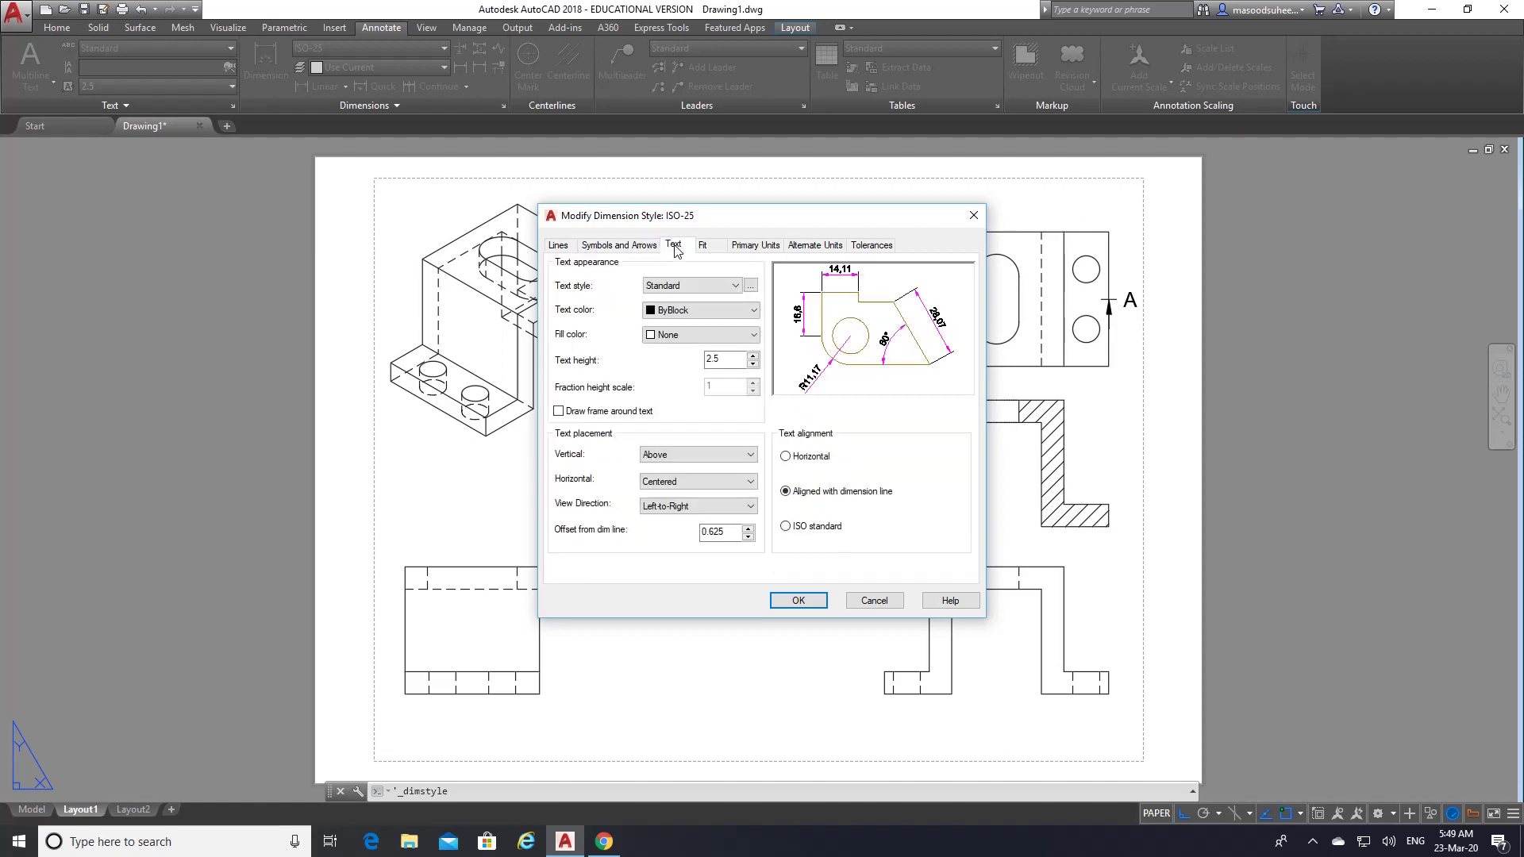
click(752, 310)
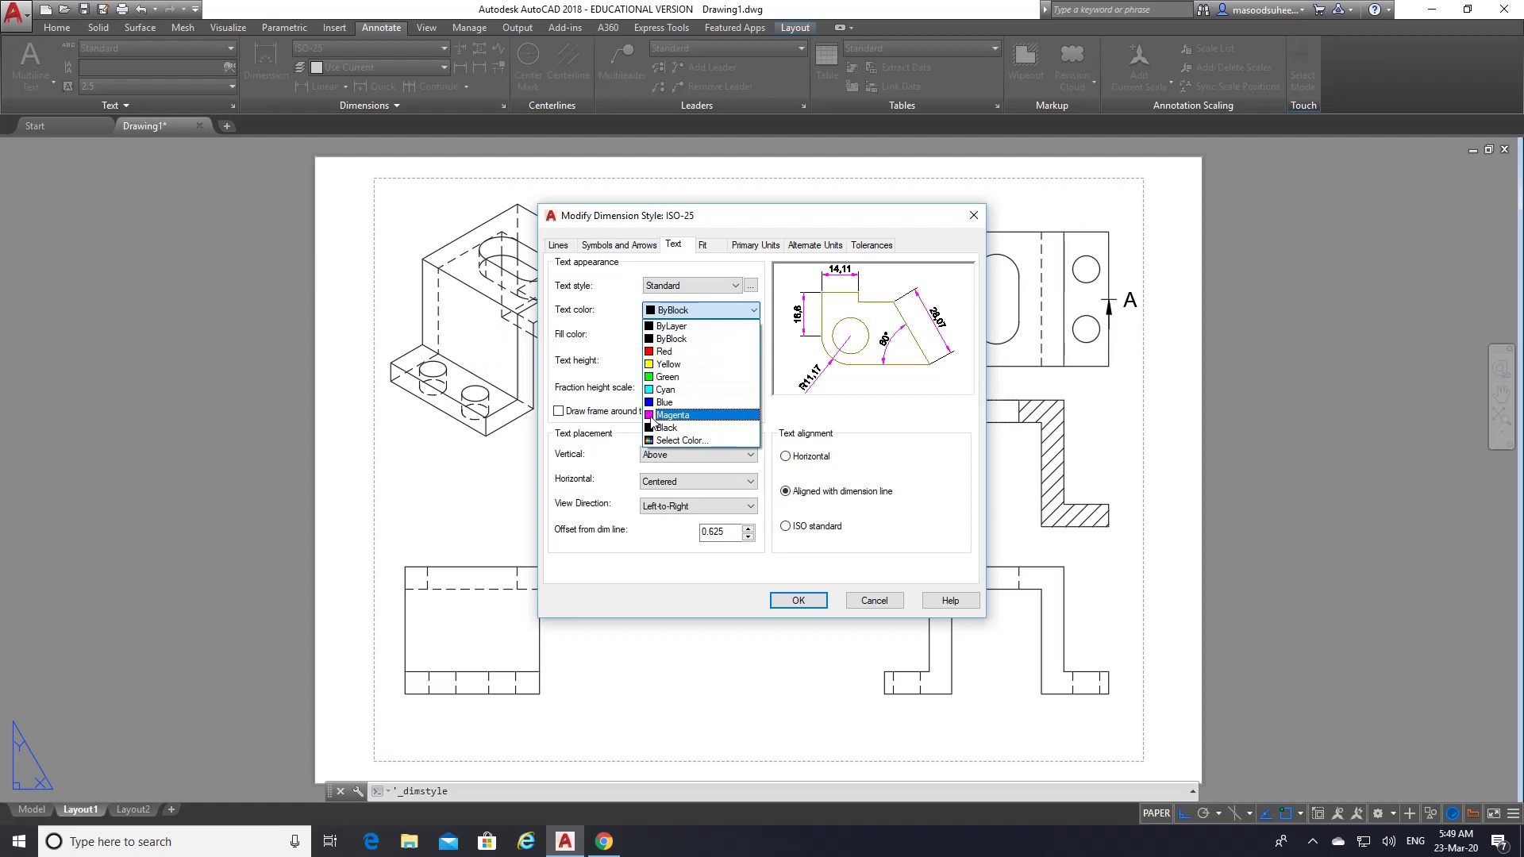
click(667, 415)
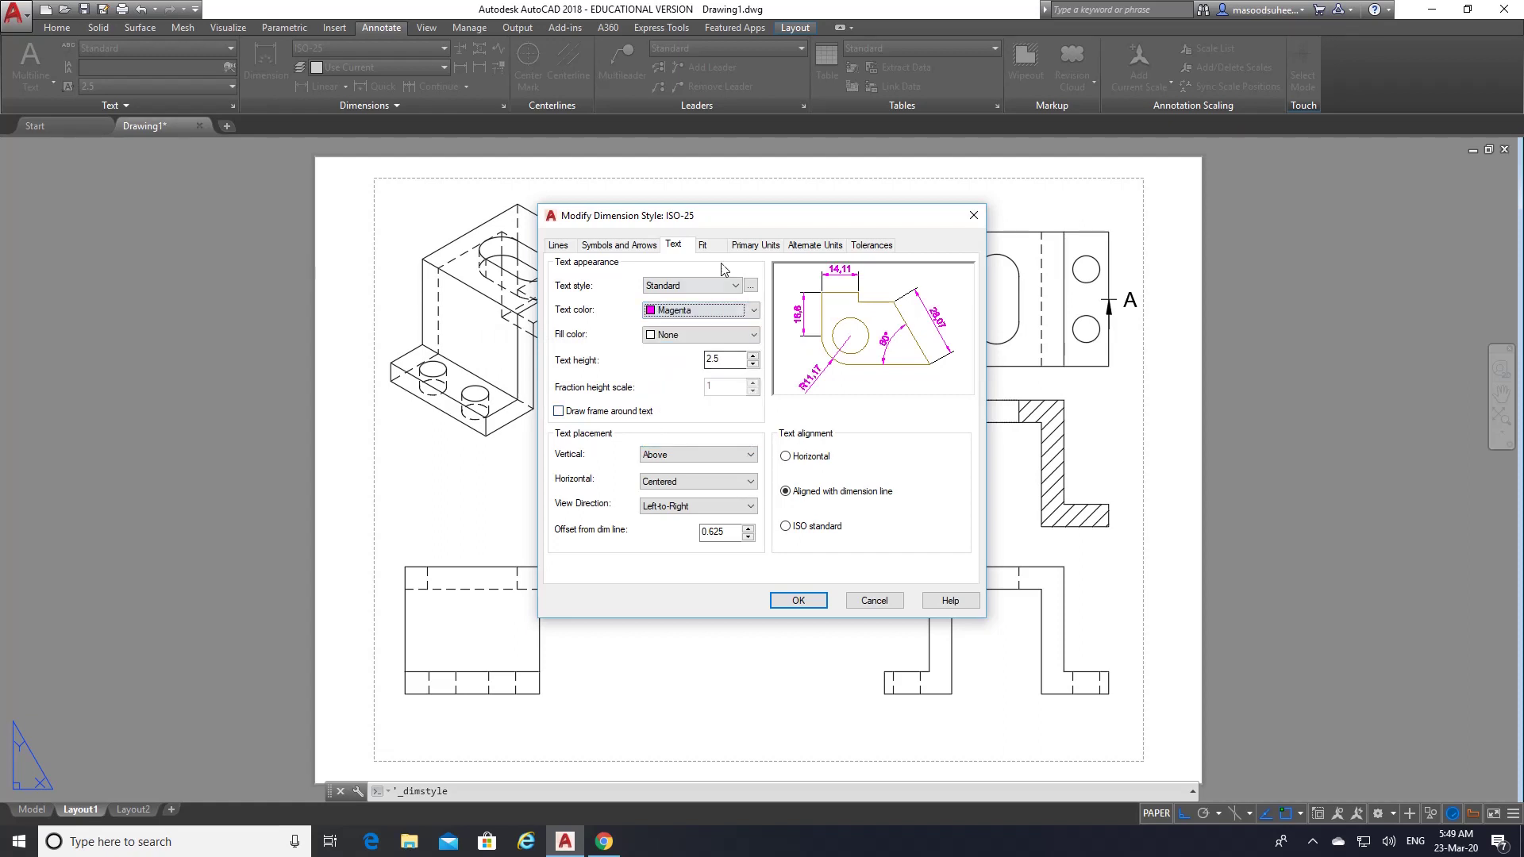
- Set the ISO-25 style's linear dimension precision to 0 and save the style changes
click(774, 247)
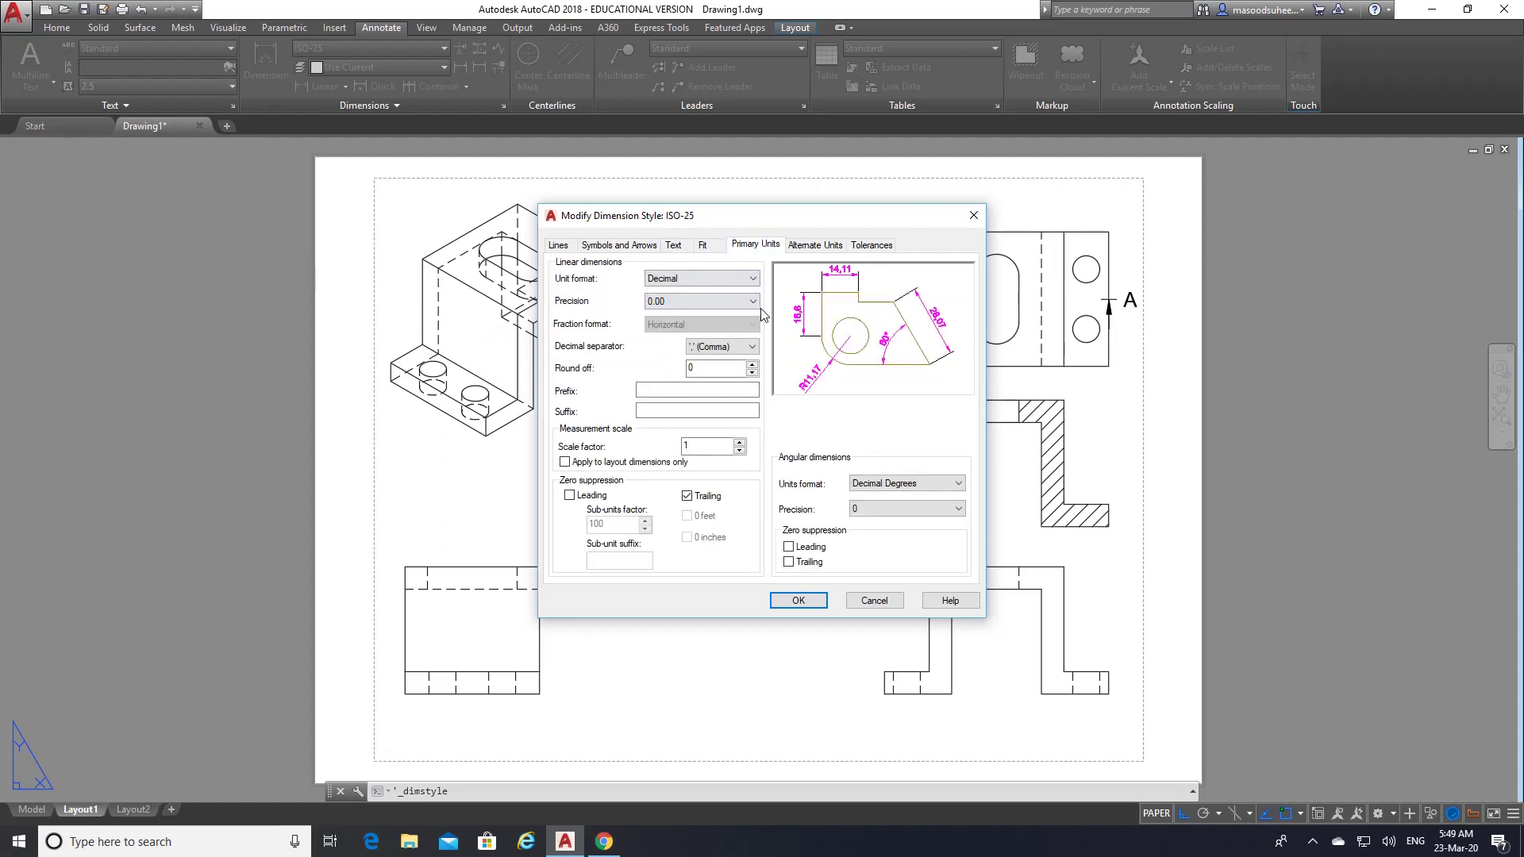
click(698, 302)
click(670, 316)
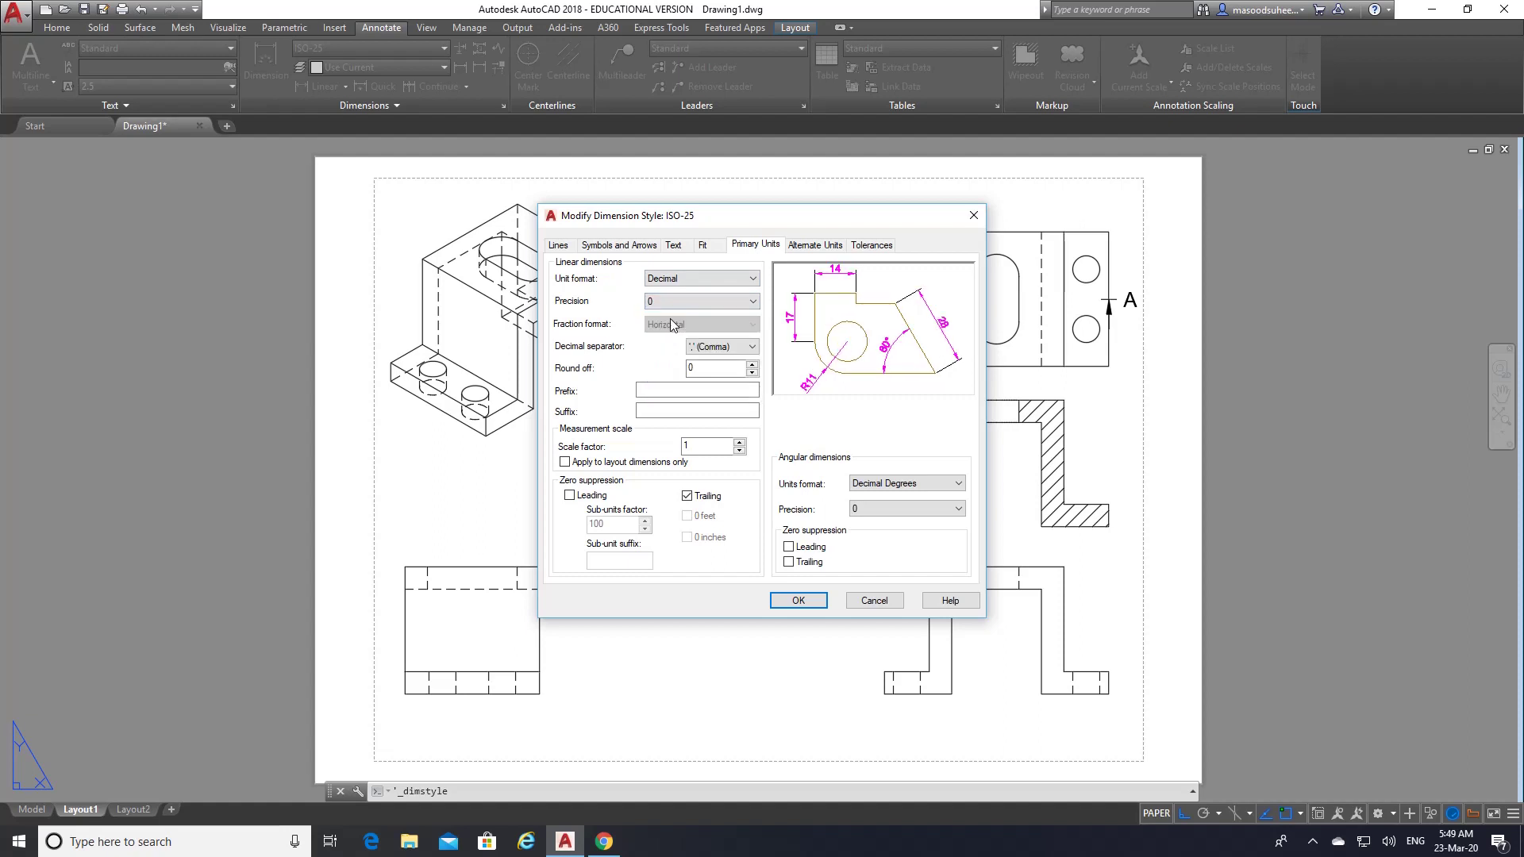
click(799, 600)
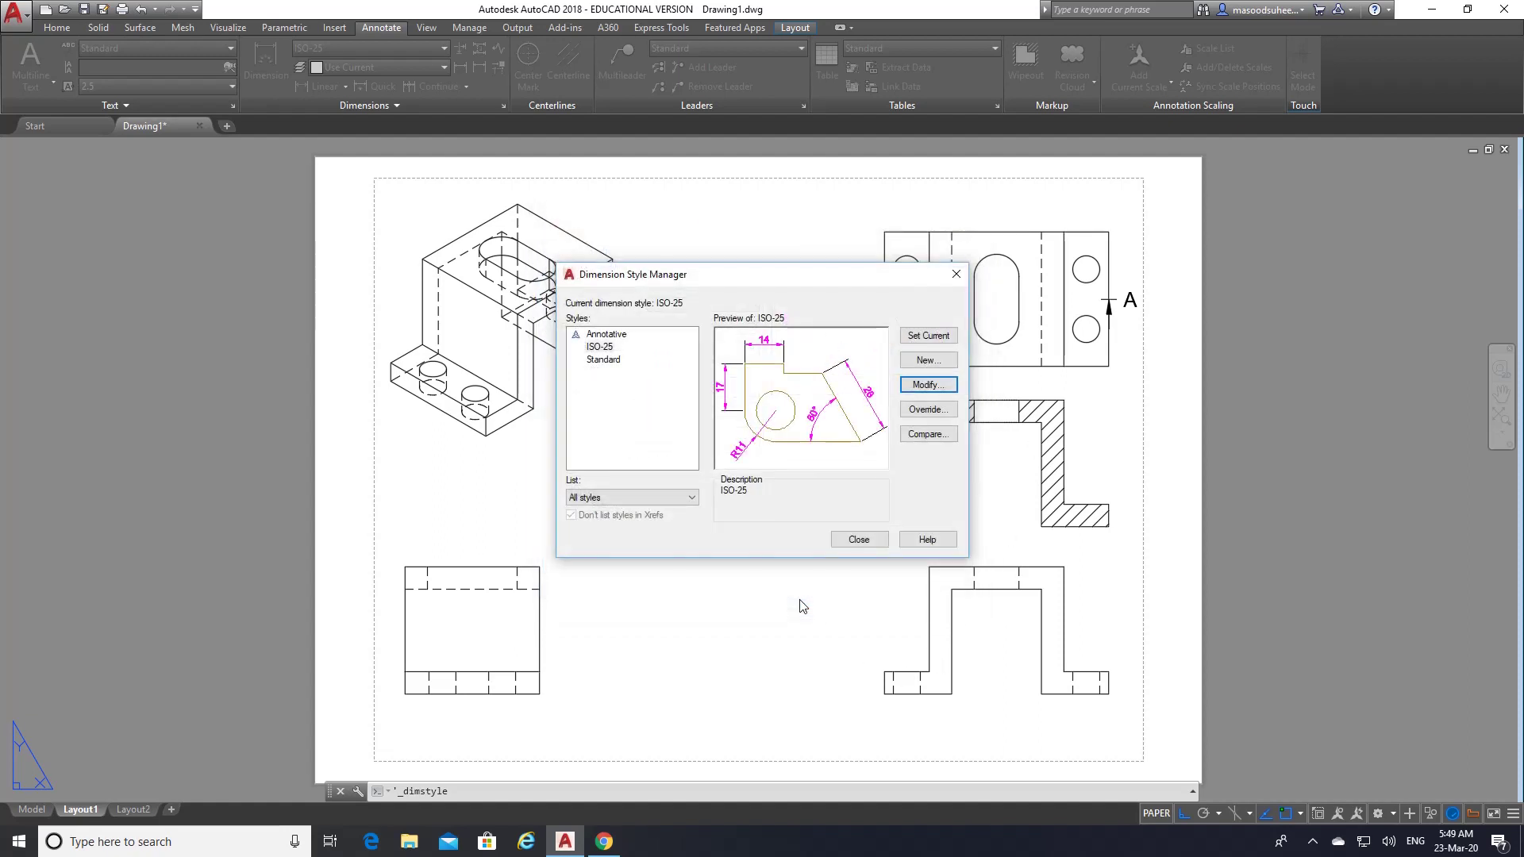
click(860, 541)
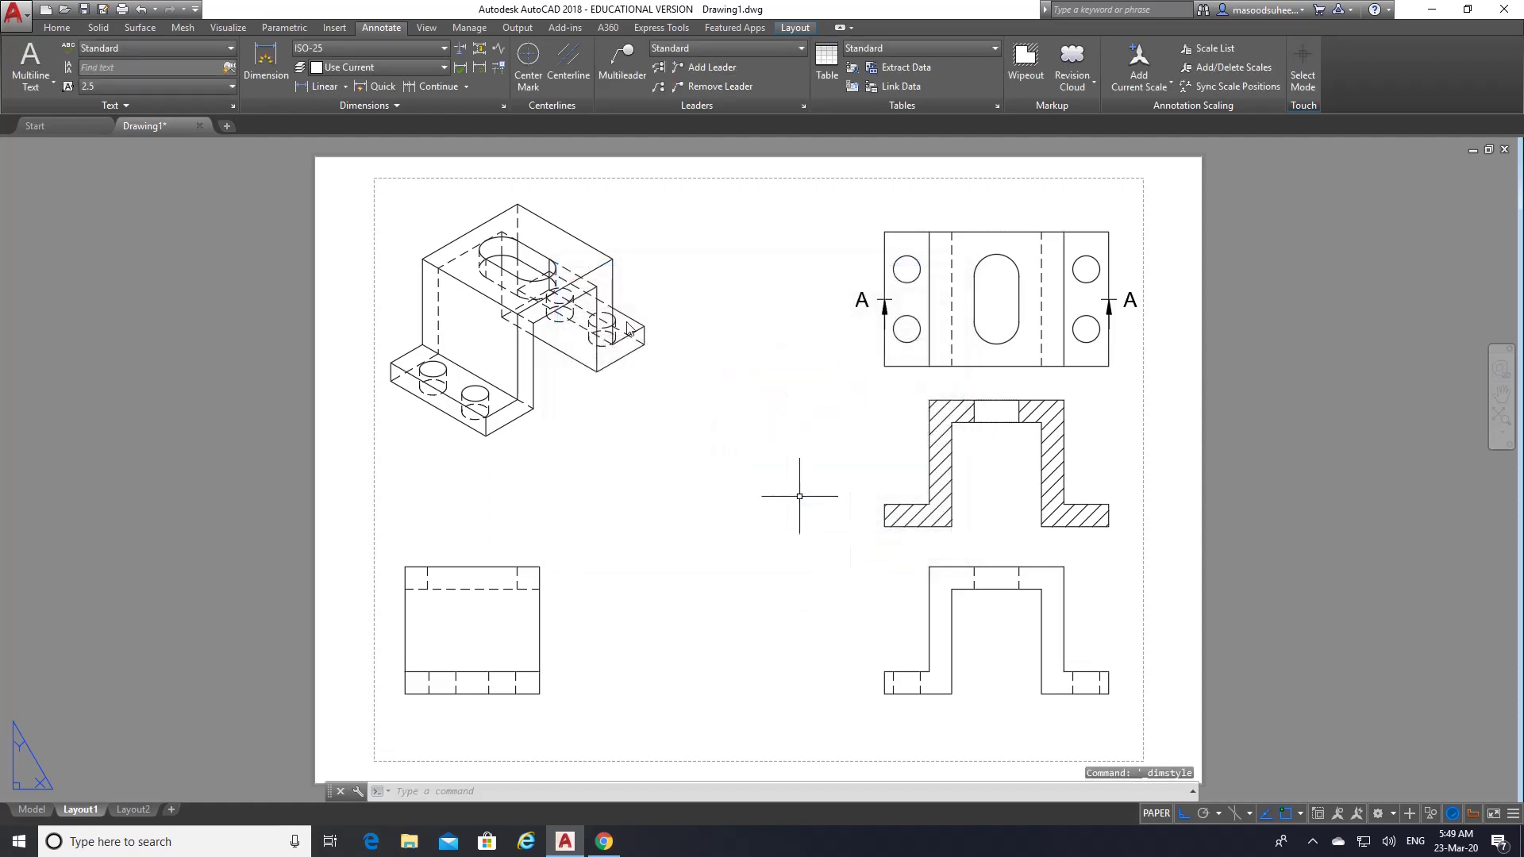
- Limit object snap to Endpoint and dimension the overall length of the top view, placing the dimension just above it
click(1300, 814)
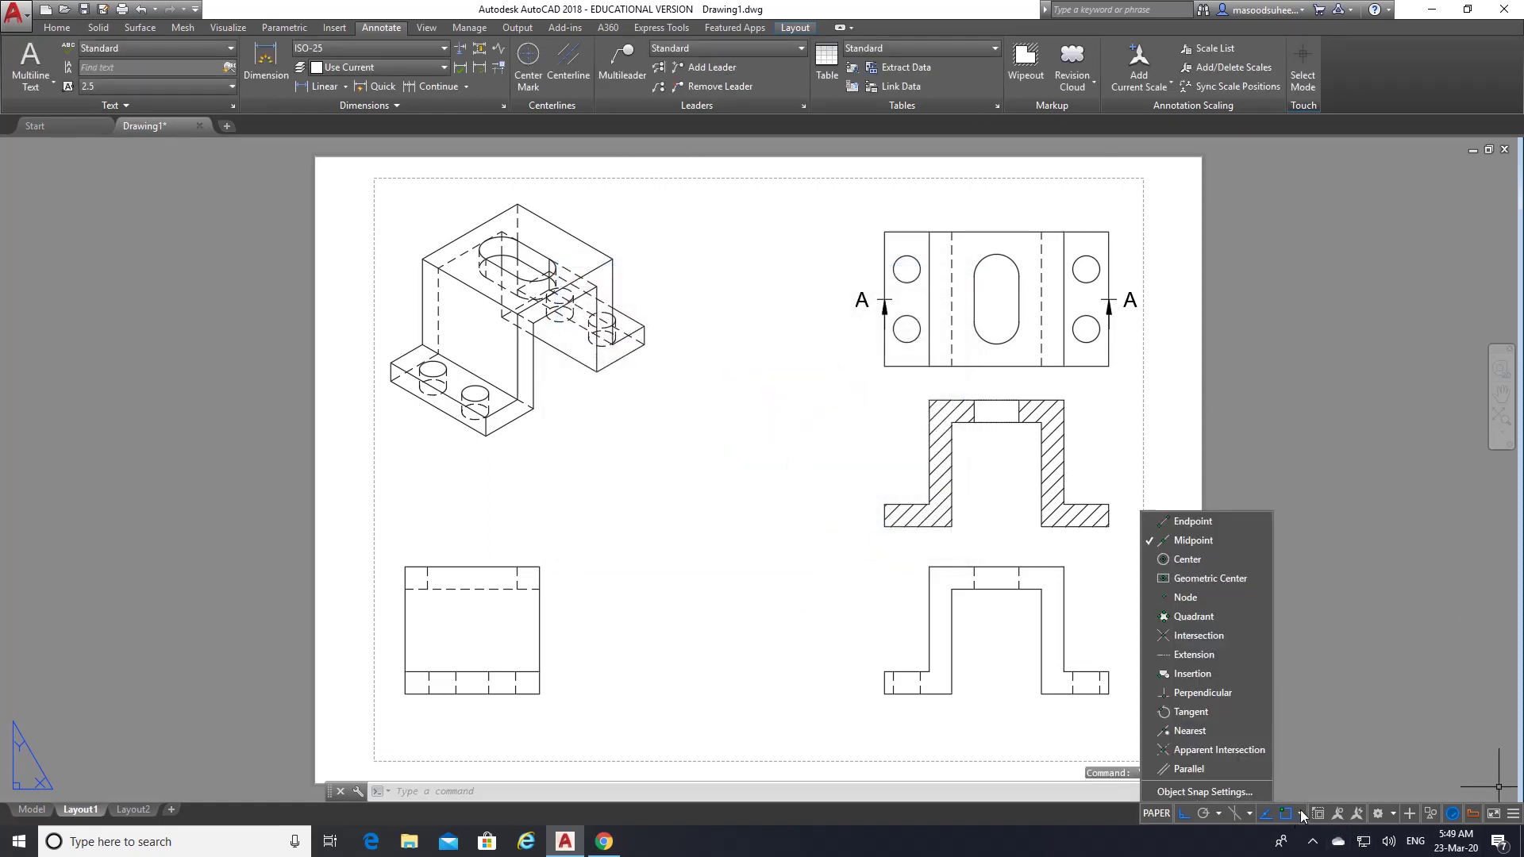
click(1214, 522)
click(1214, 539)
click(826, 590)
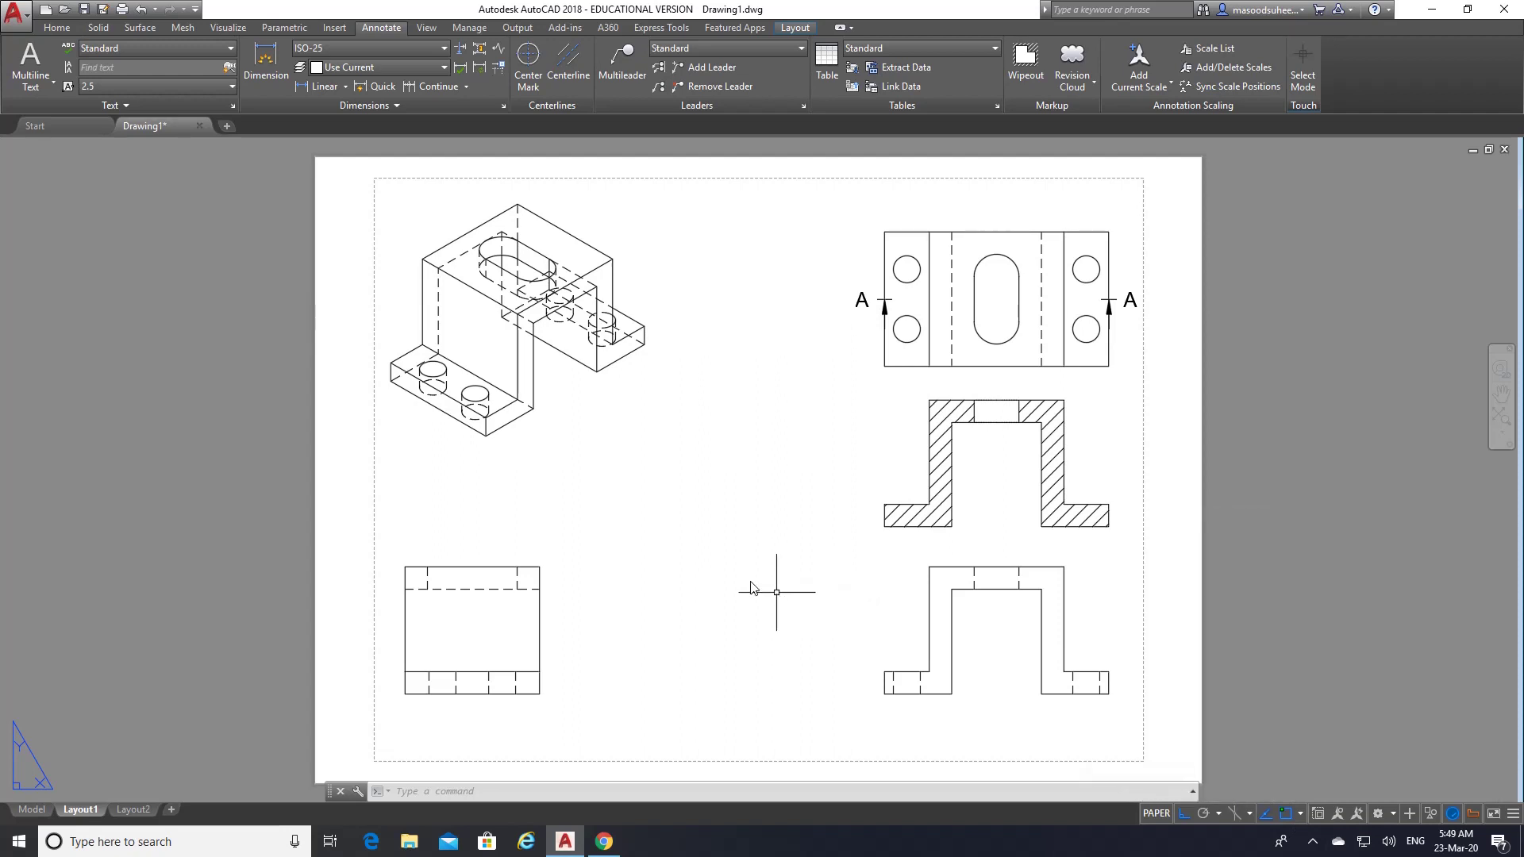
click(270, 62)
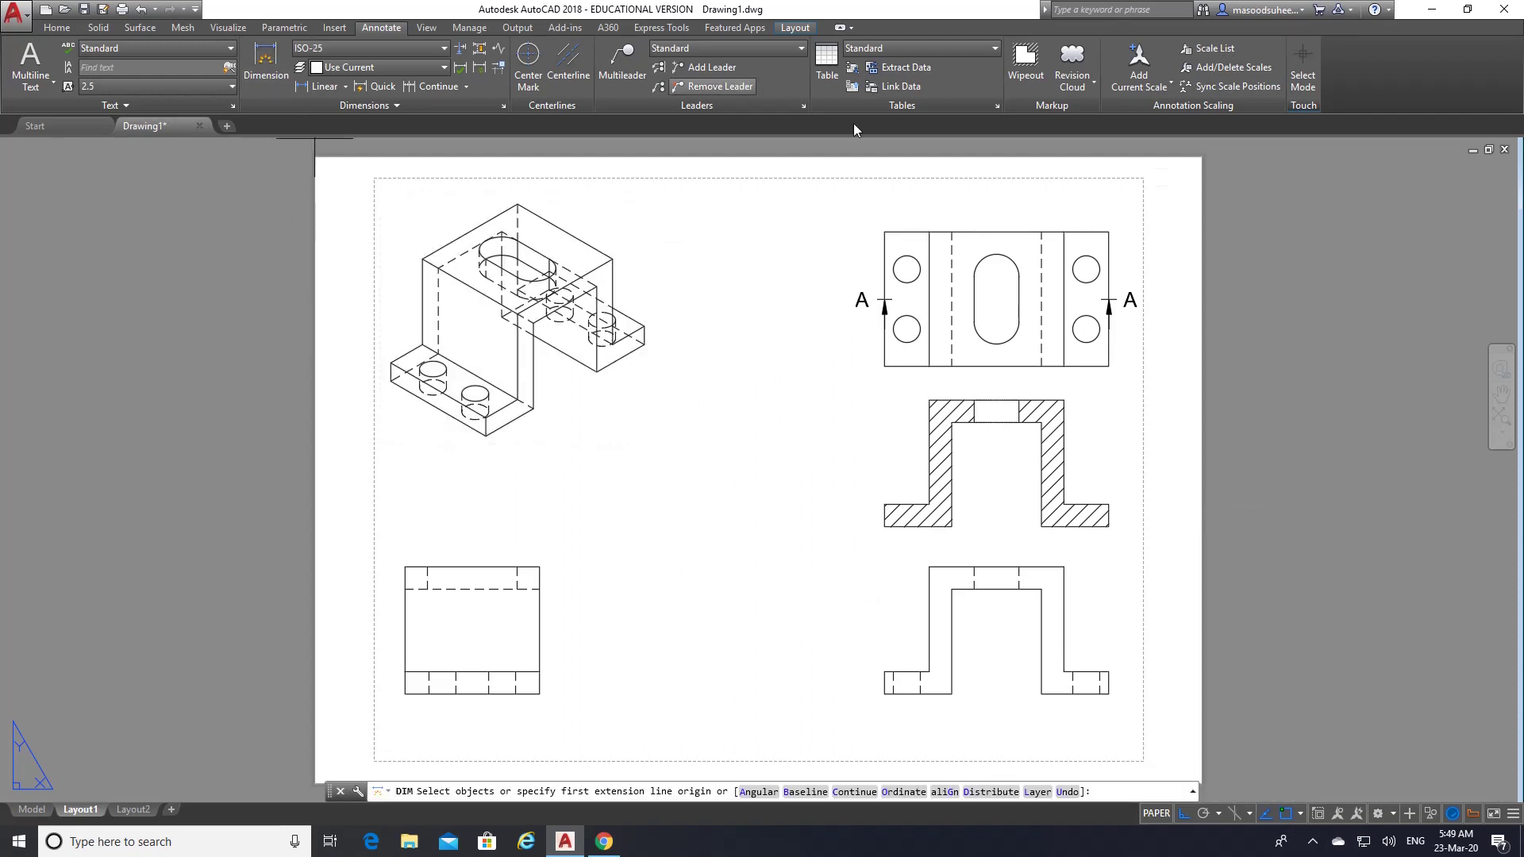
click(1109, 232)
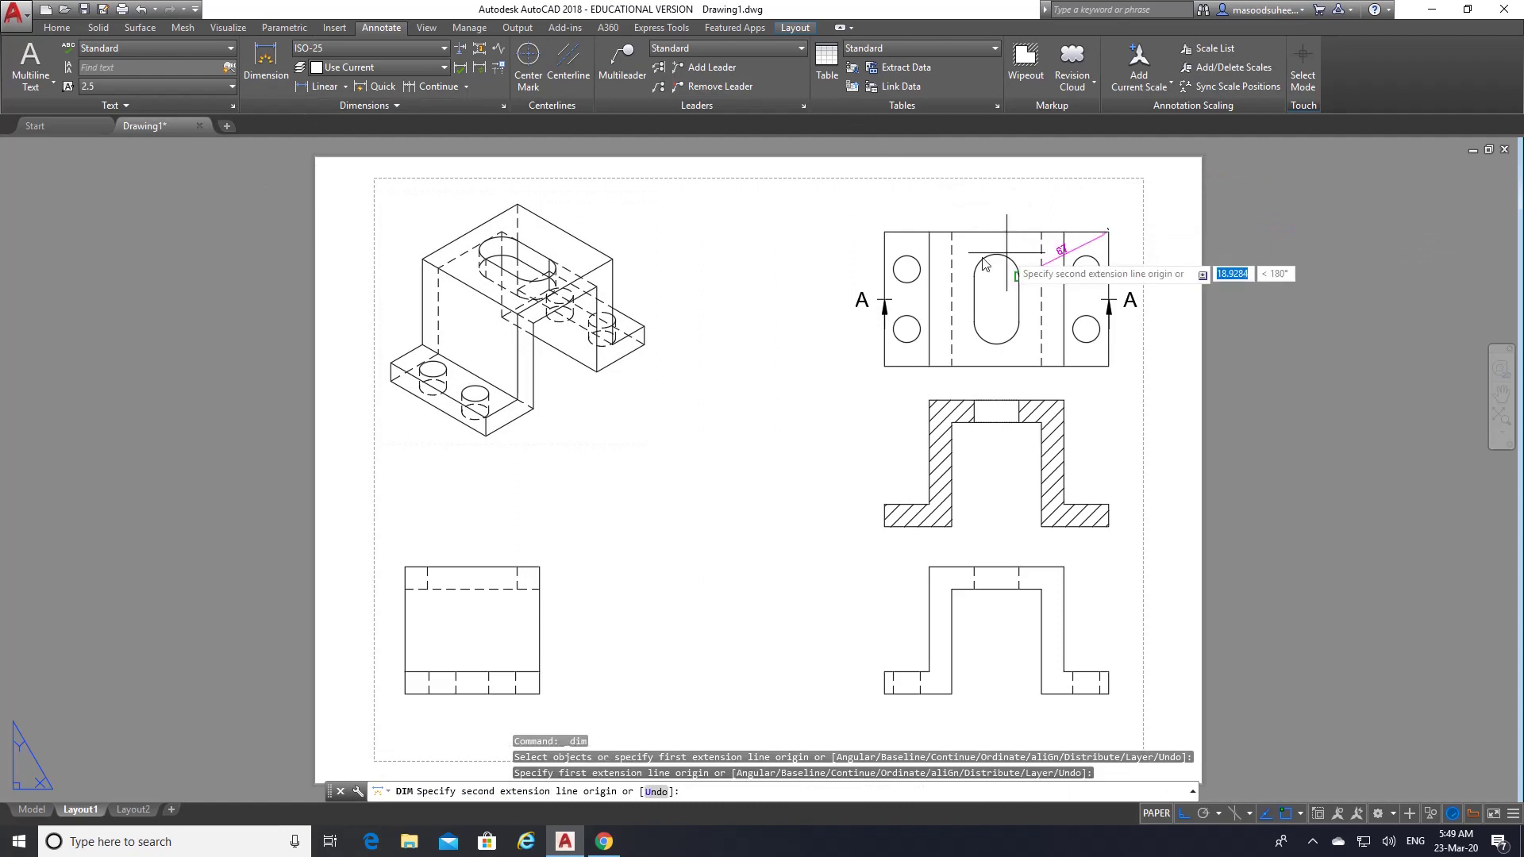
click(884, 231)
click(891, 211)
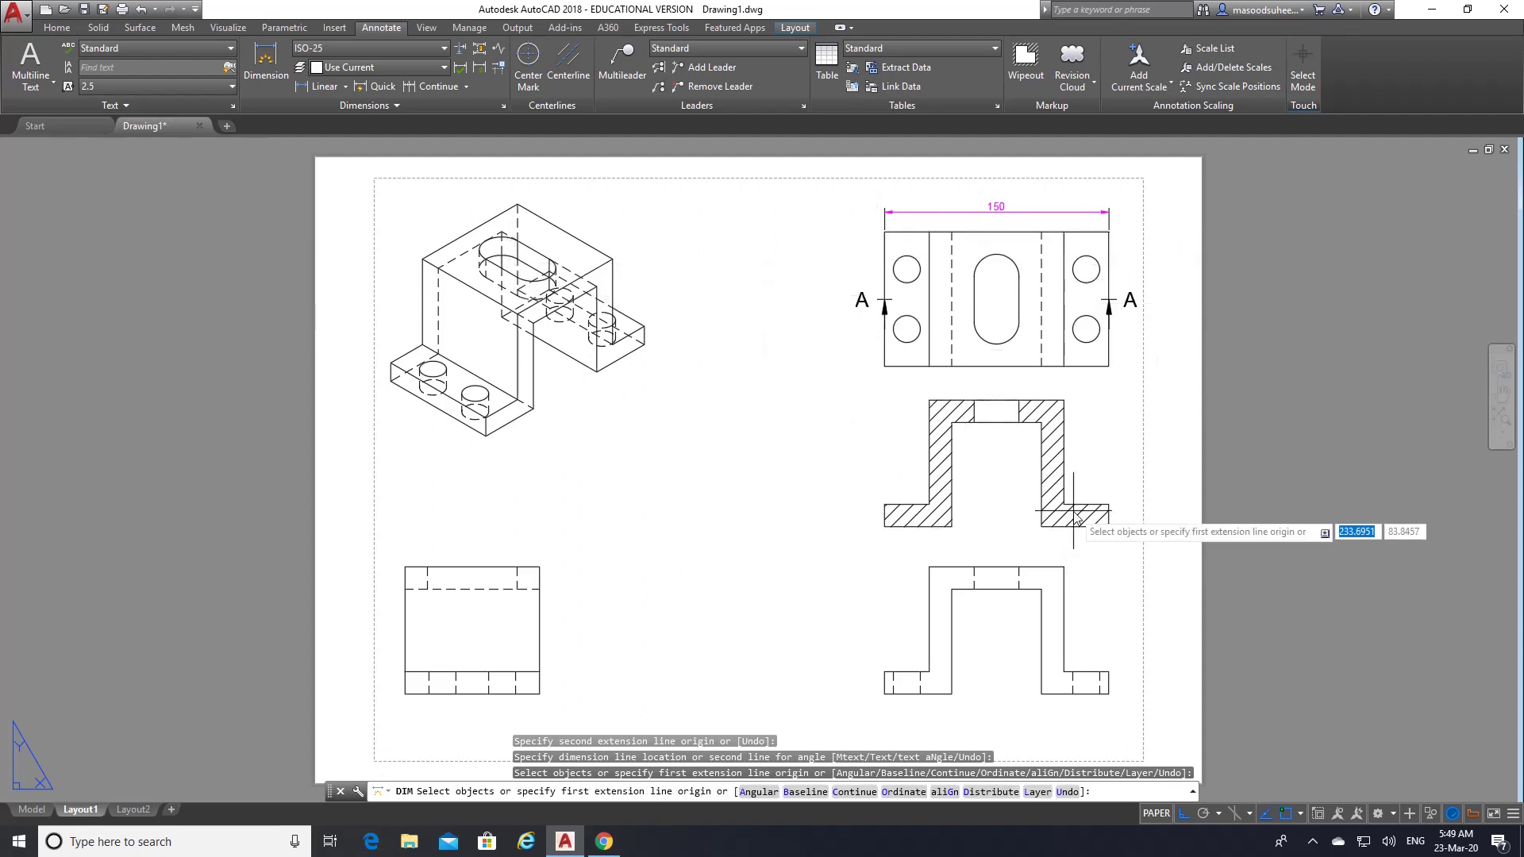
- Dimension the overall depth of the top view along its left edge, placing the dimension outside the section label A
click(266, 63)
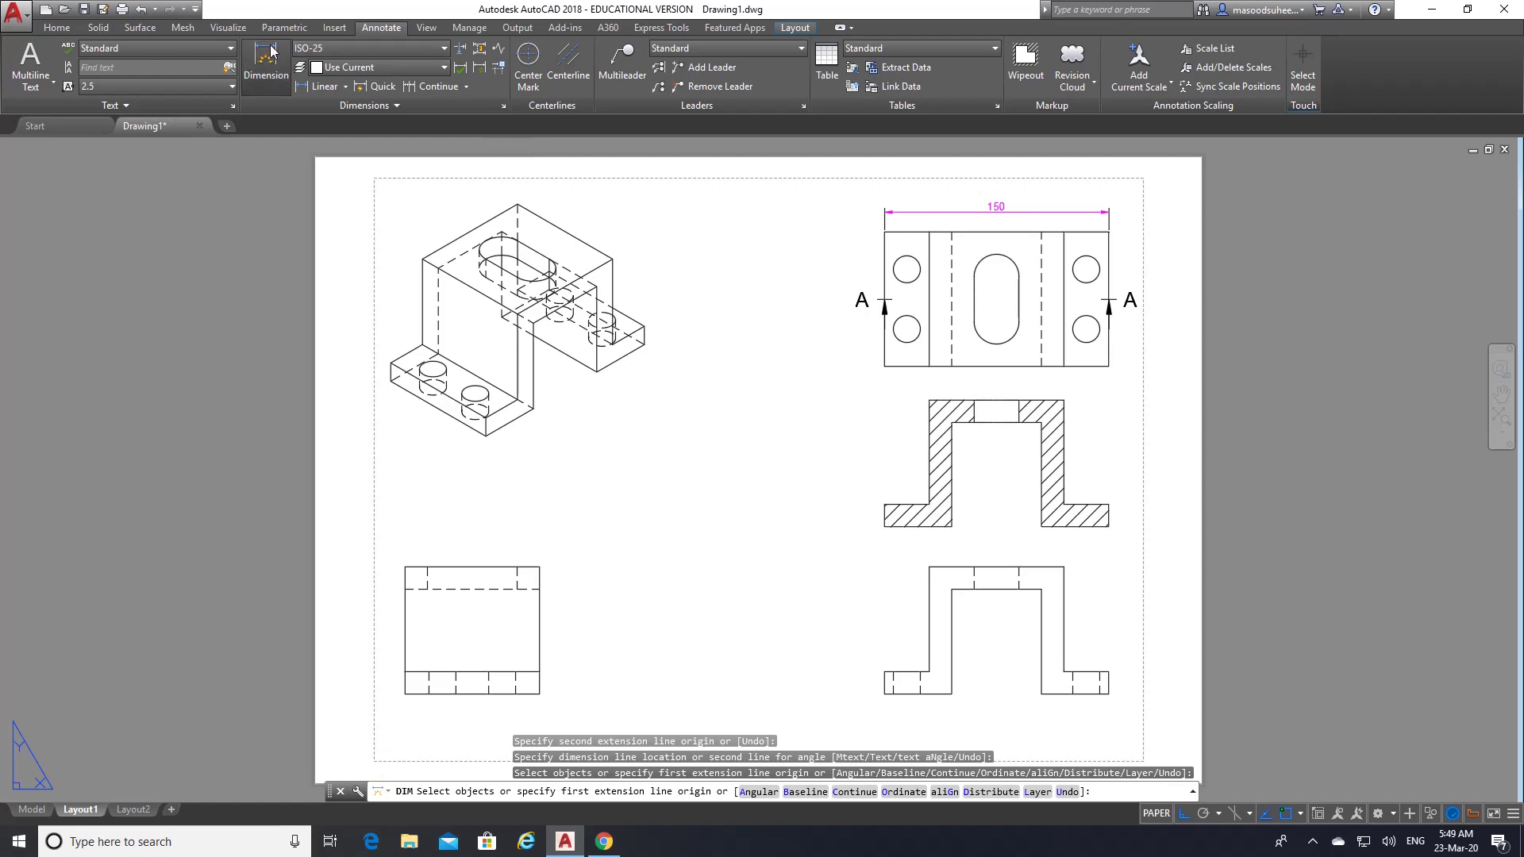
click(885, 232)
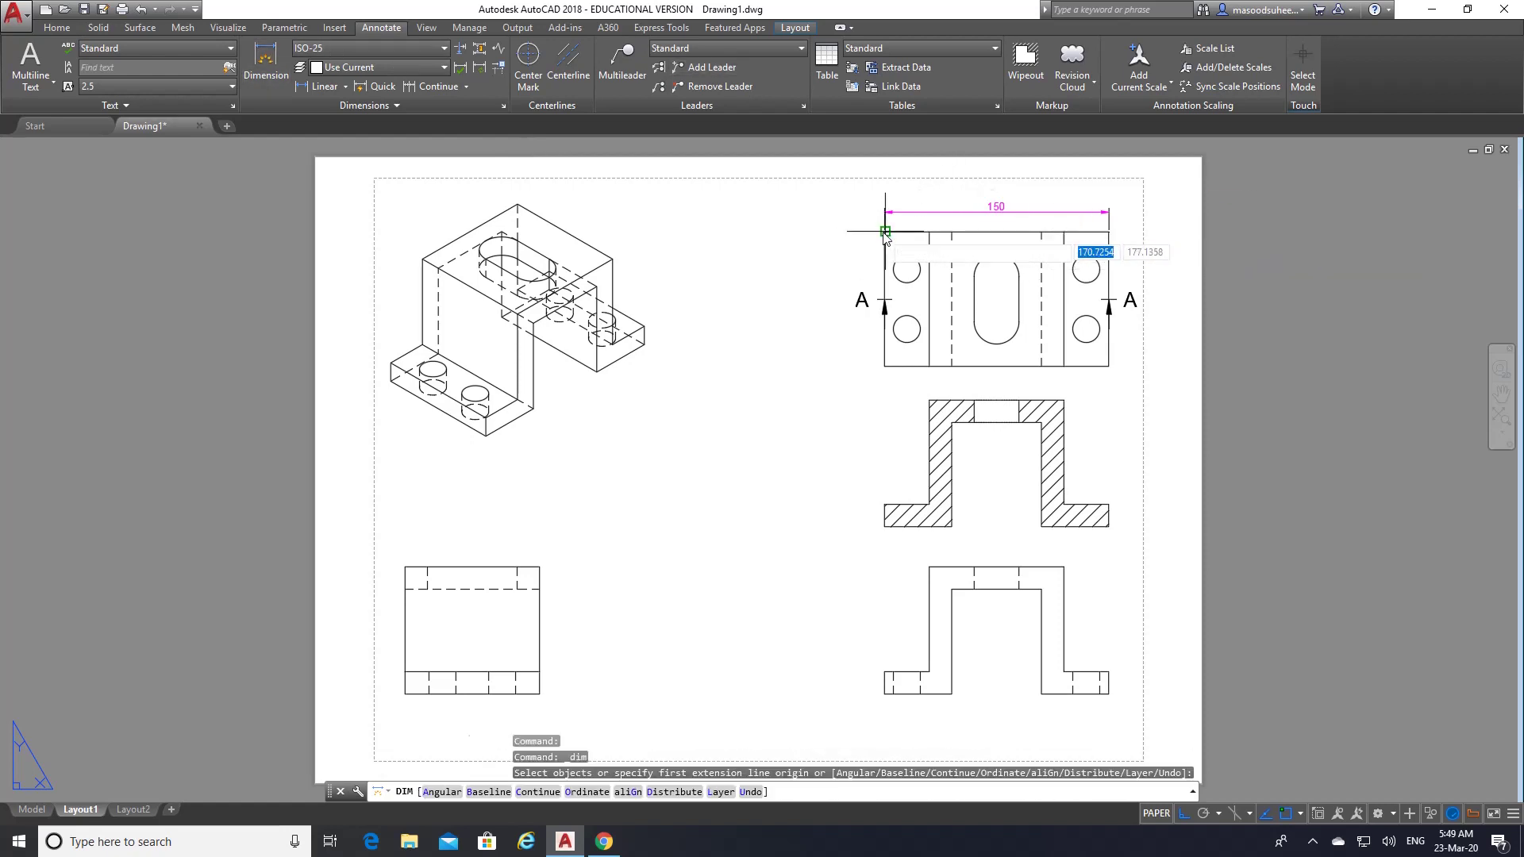
click(885, 366)
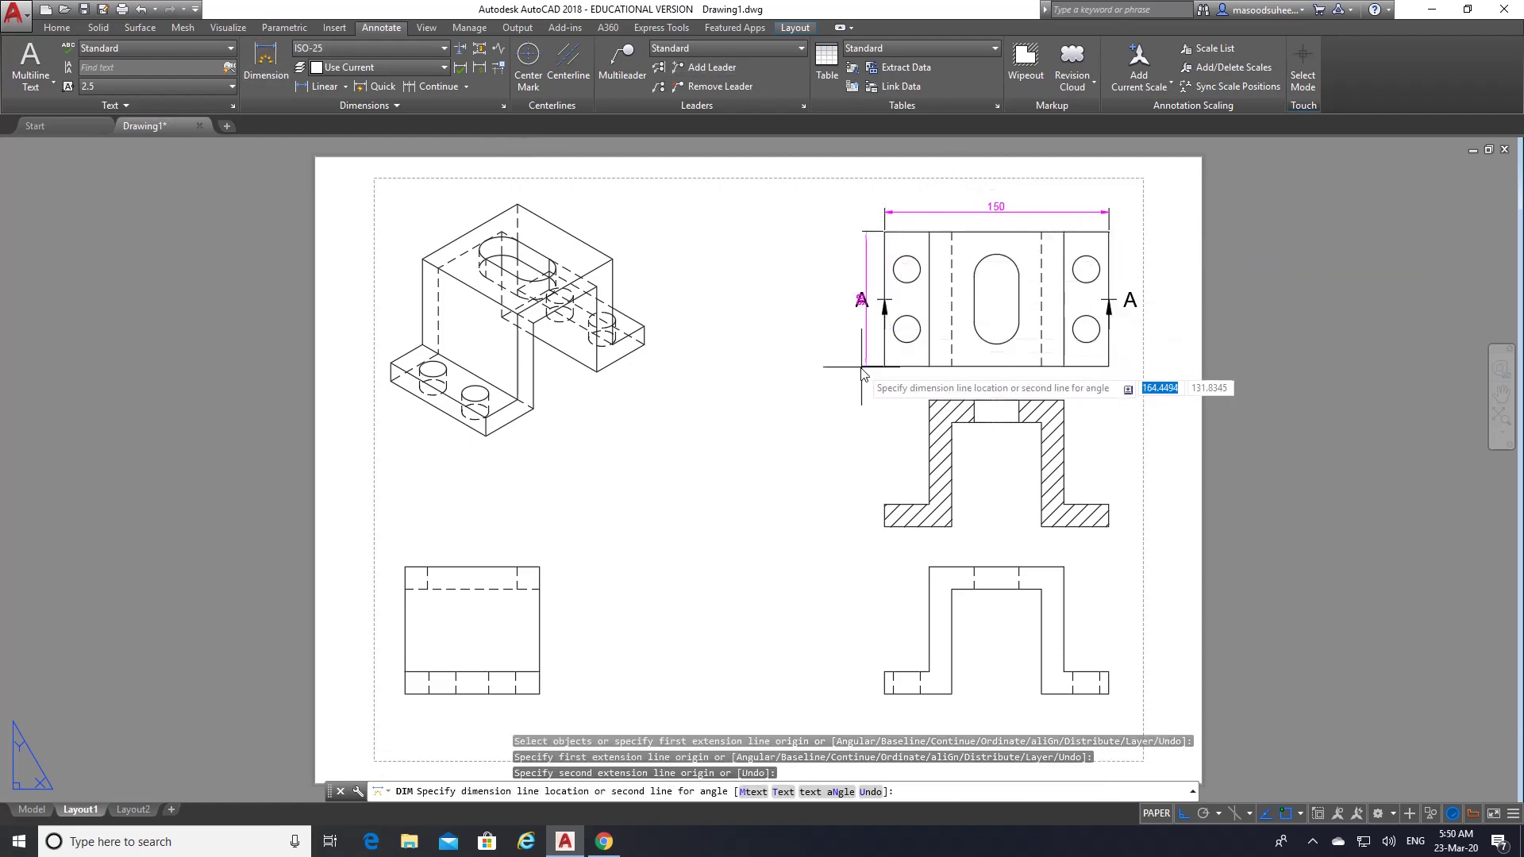
click(832, 321)
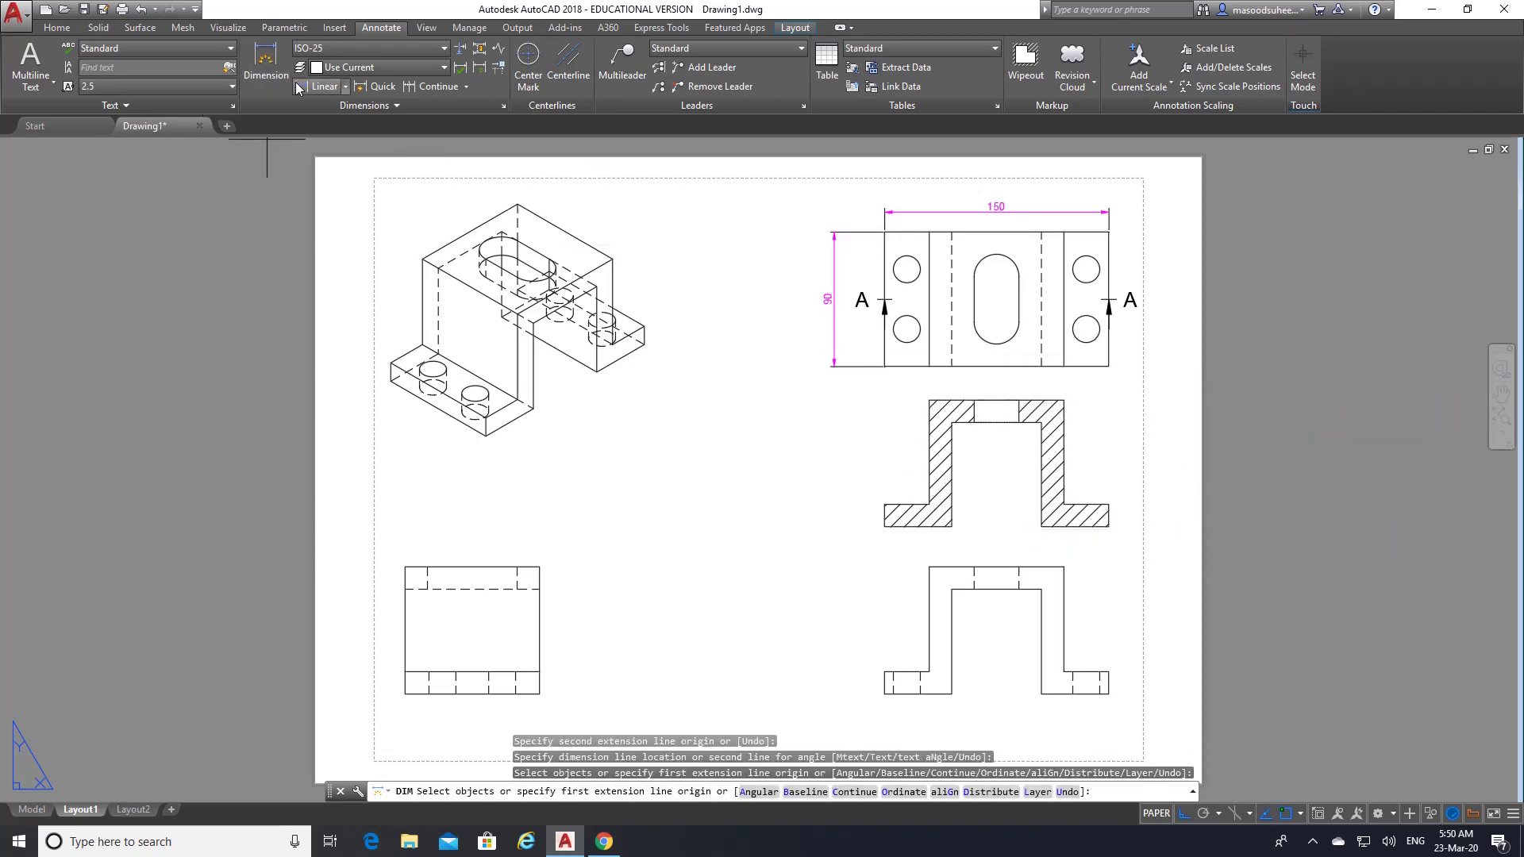
- Add a linear dimension across the top edge of the front view, placed just above it
click(1064, 566)
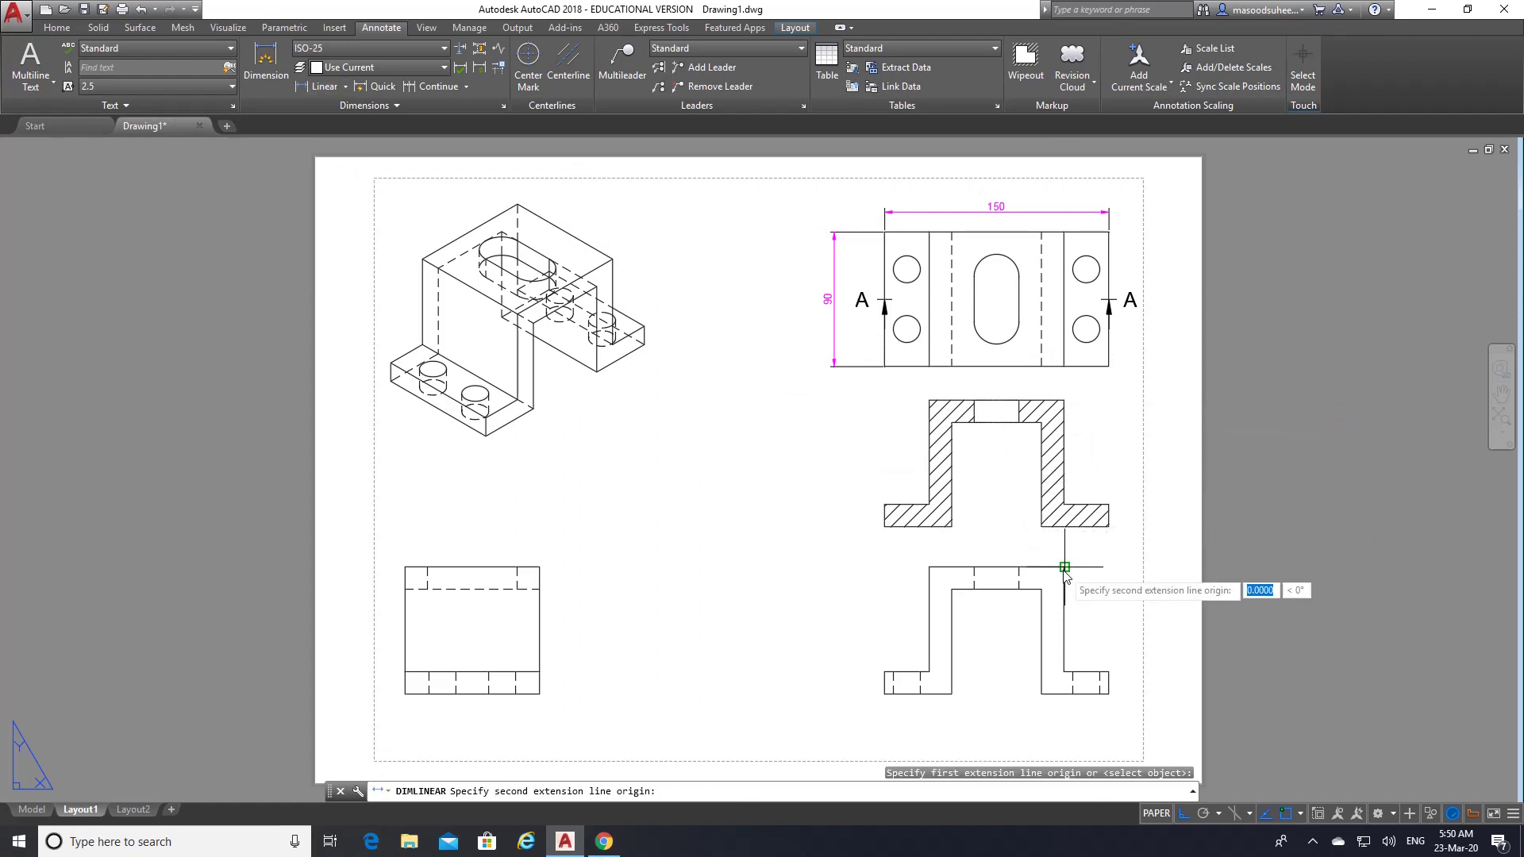
click(943, 570)
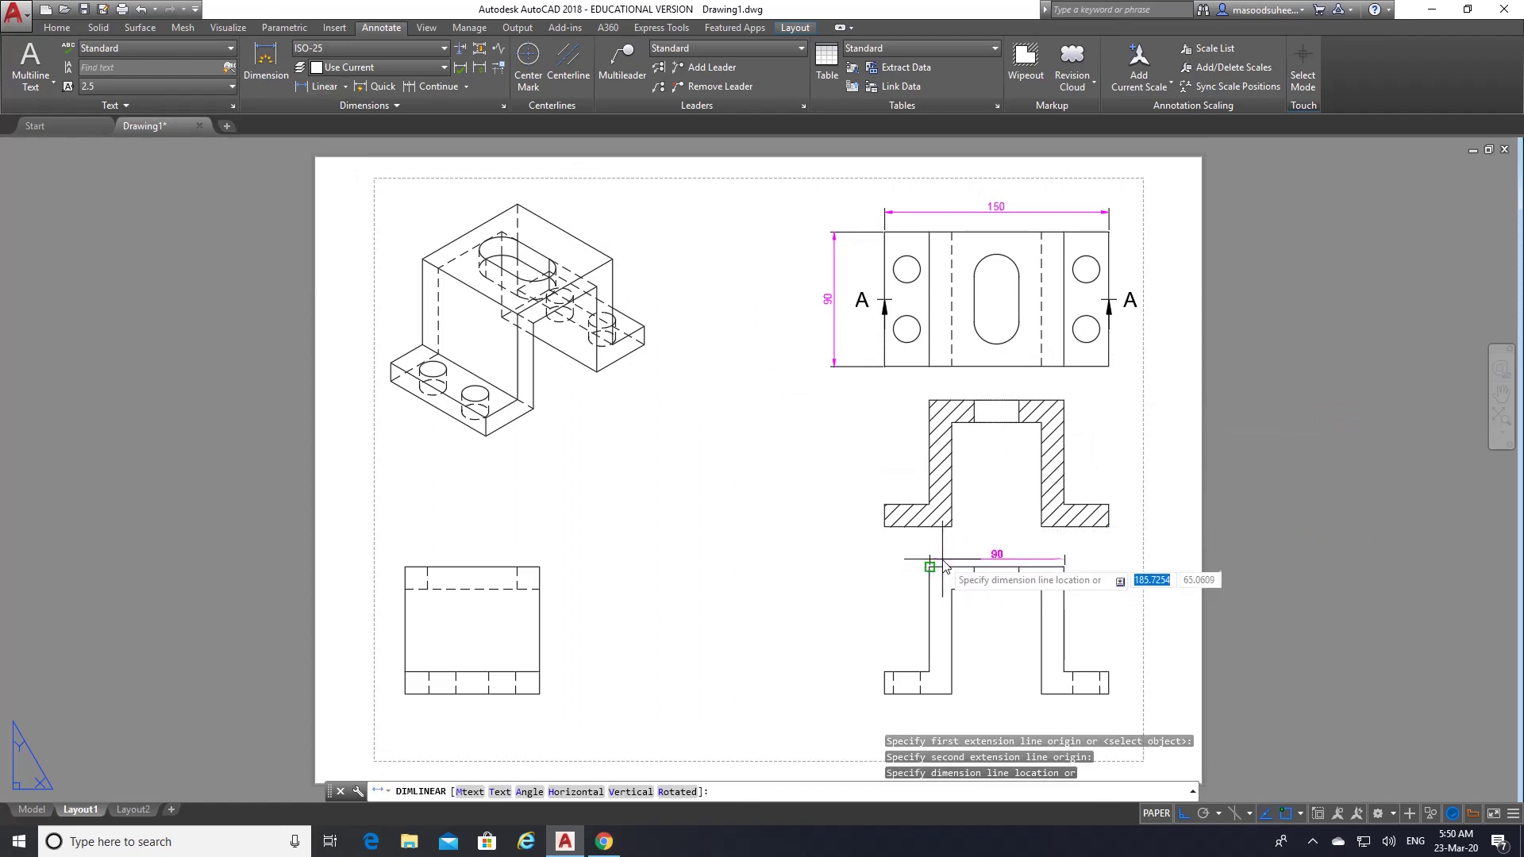
click(942, 557)
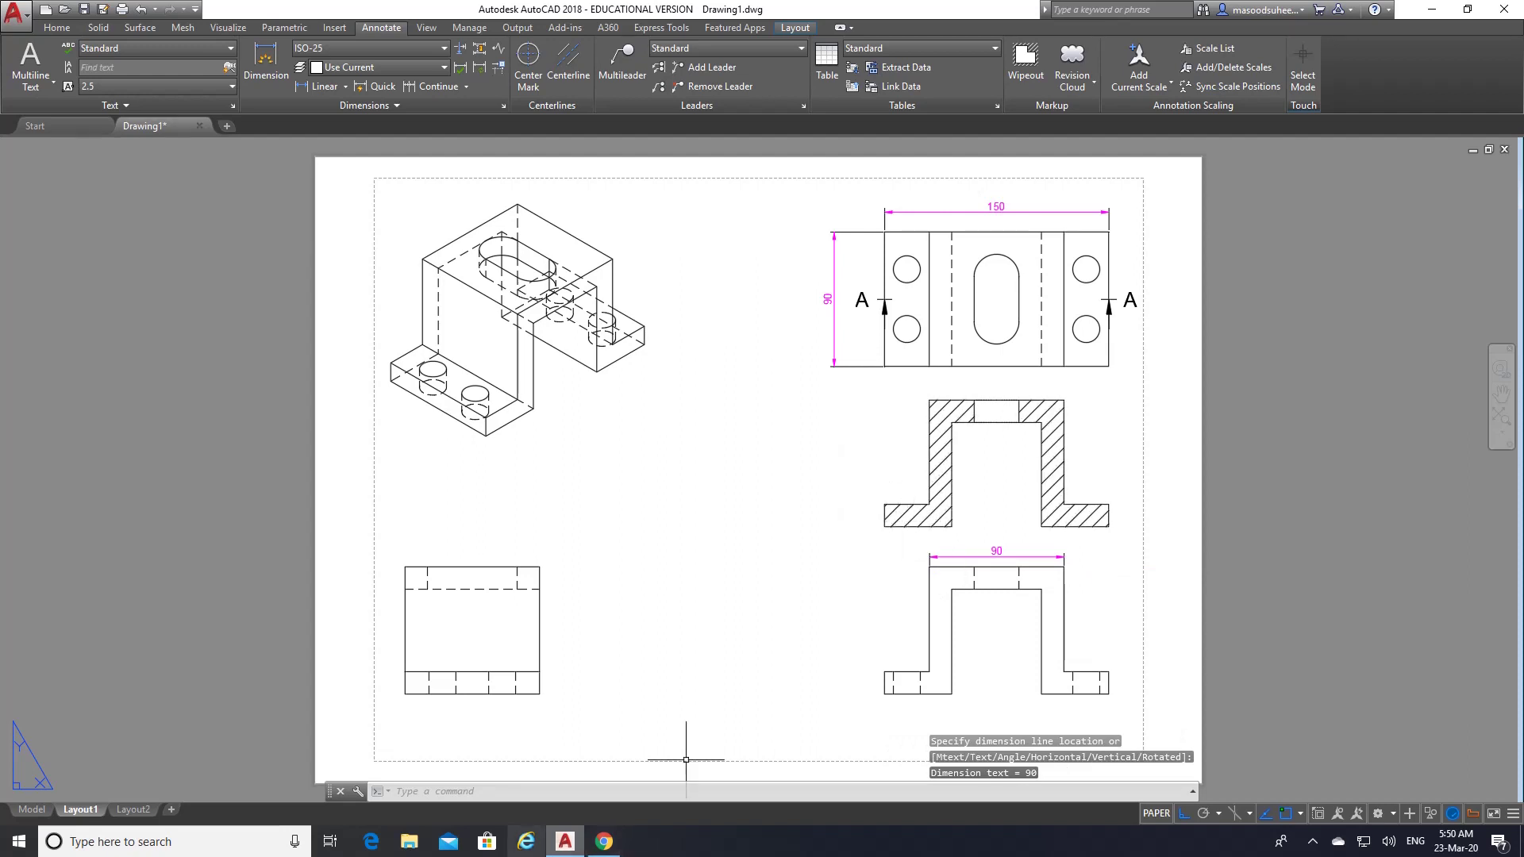
- Check the required dimensions in Exercise 14.pdf in Chrome, return to AutoCAD, and dimension the front view's left wall thickness below the view
click(601, 840)
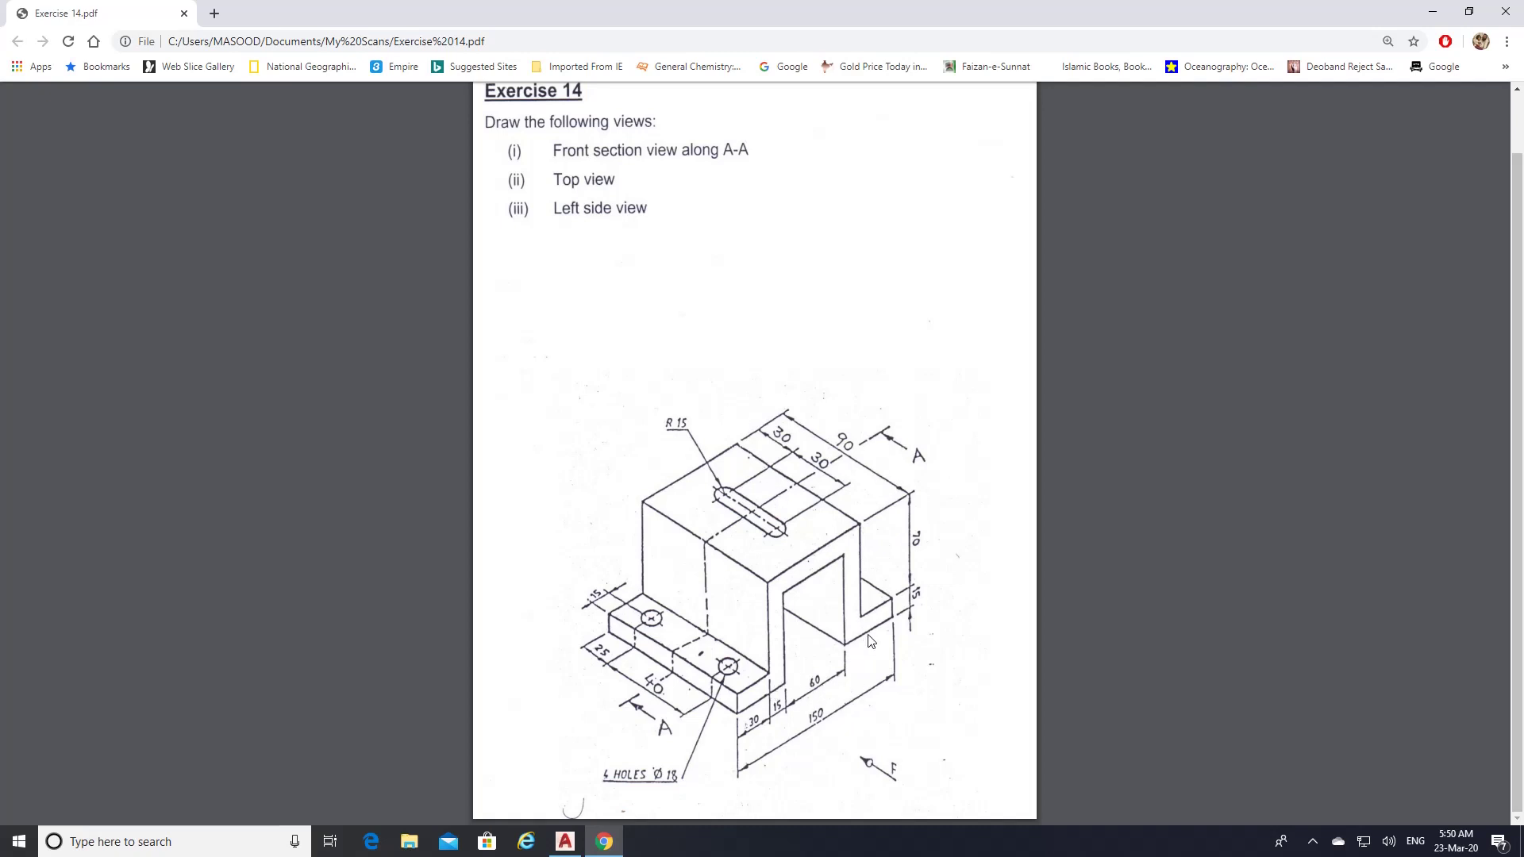
click(566, 842)
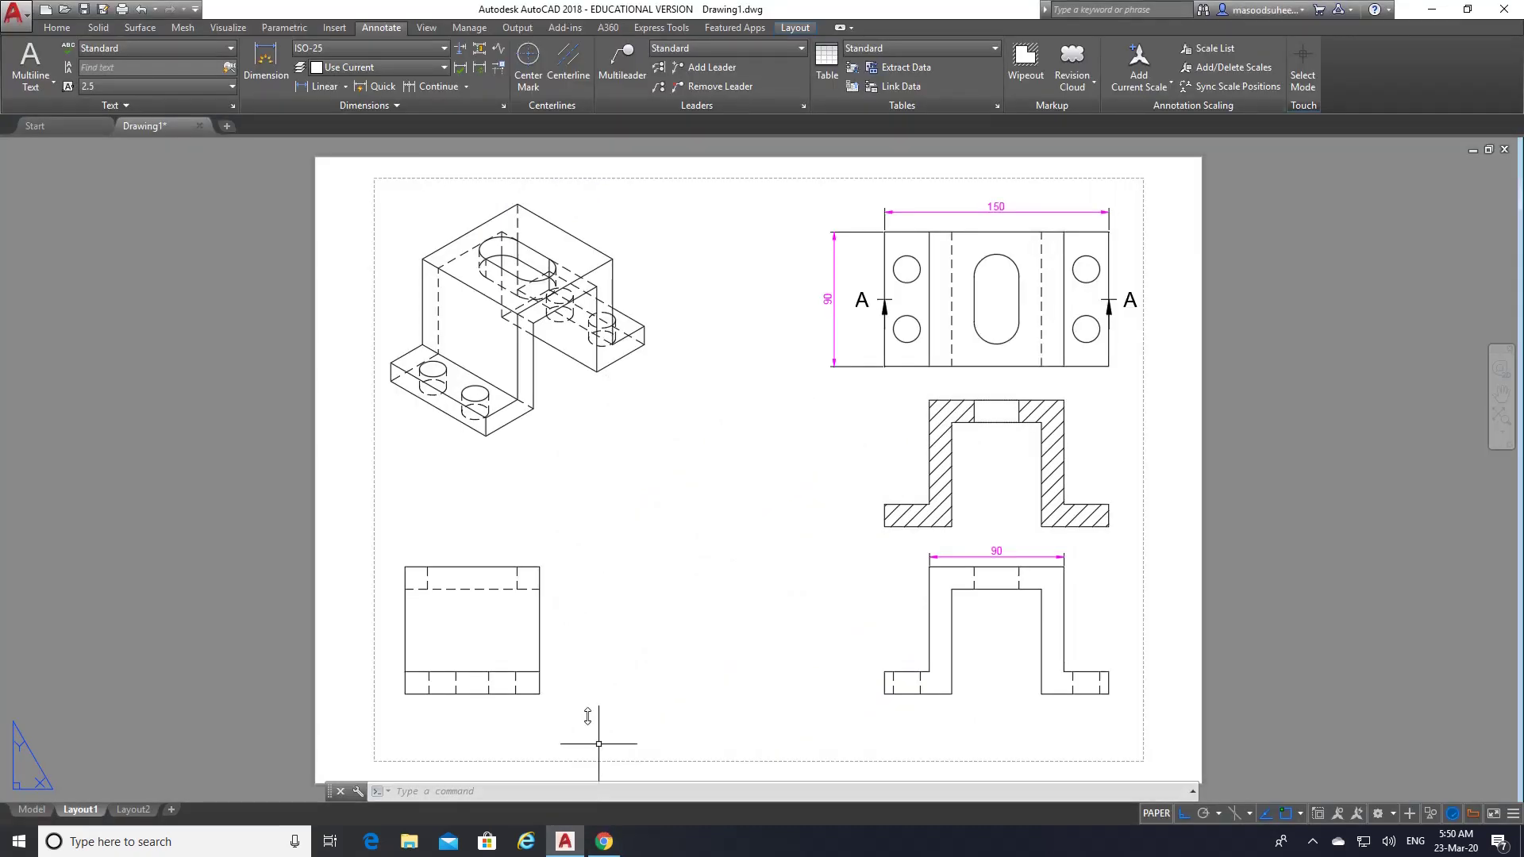
click(264, 57)
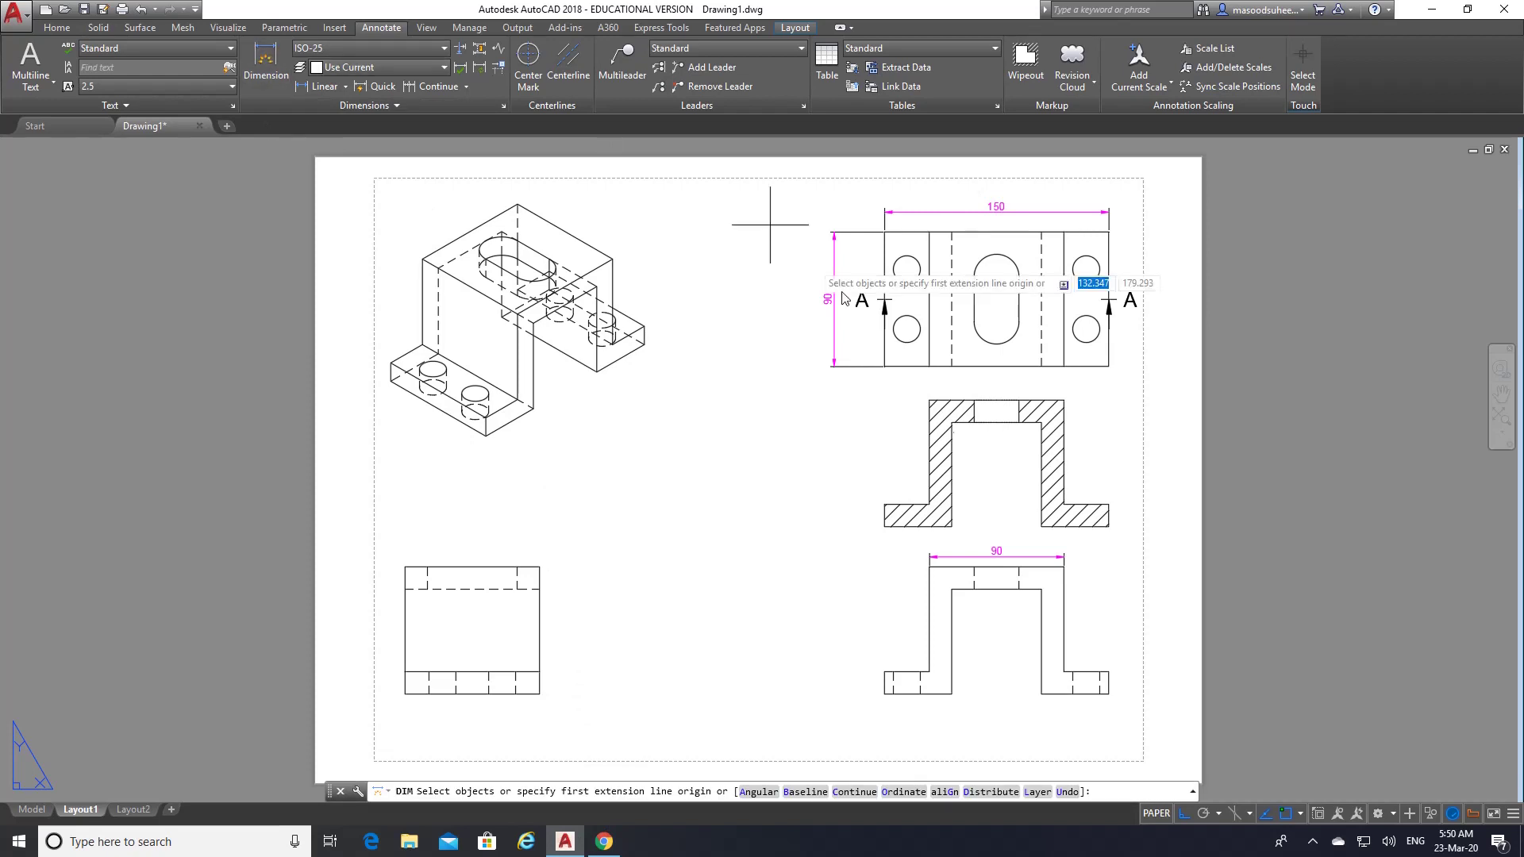
click(929, 672)
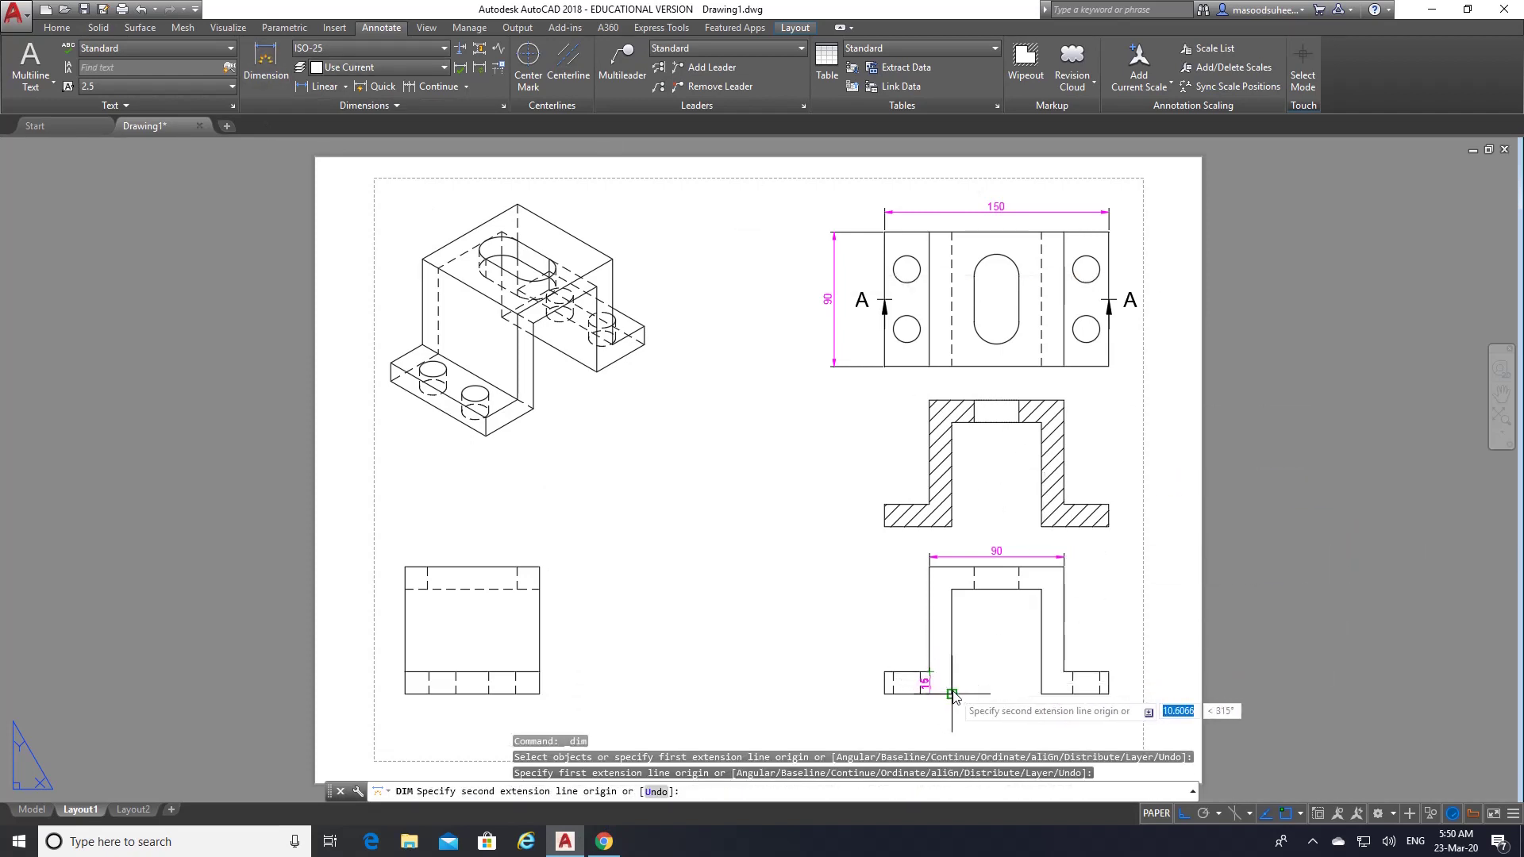
click(952, 694)
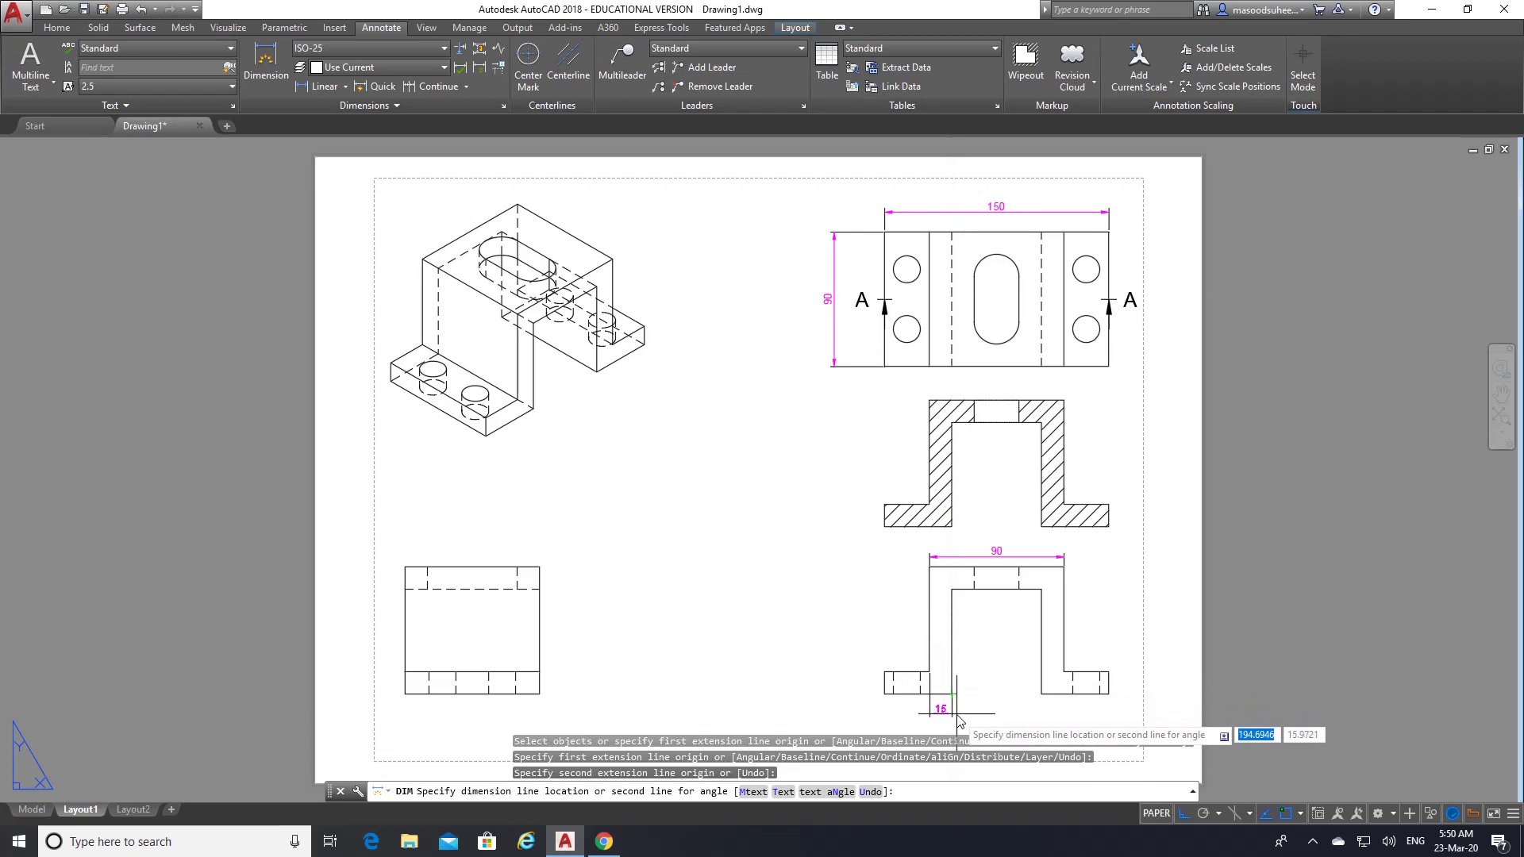
click(958, 721)
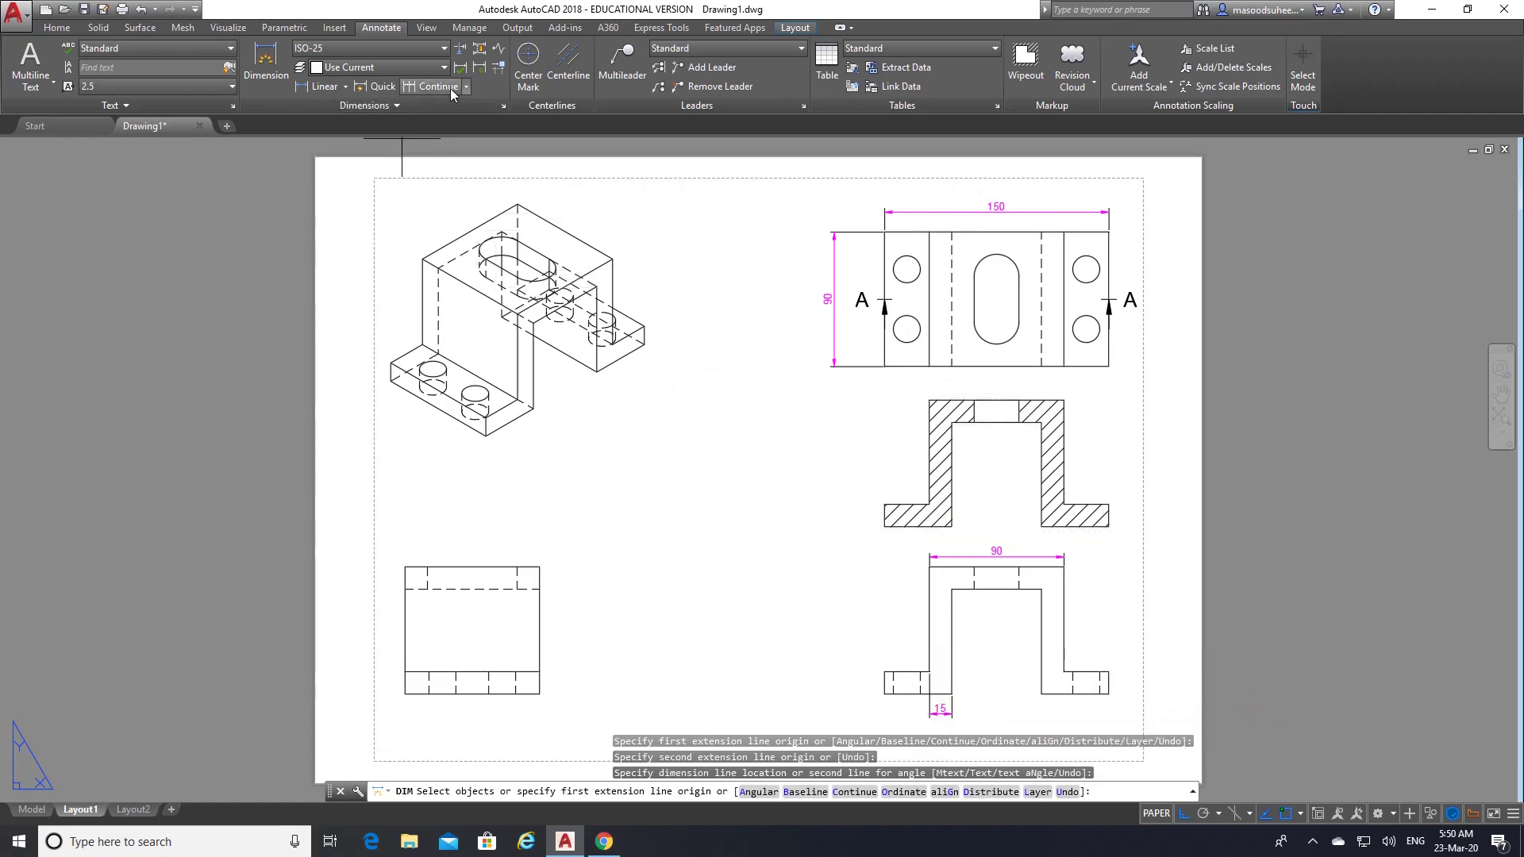
- Continue the dimension chain below the front view across the opening, the right wall thickness and the right flange
click(438, 87)
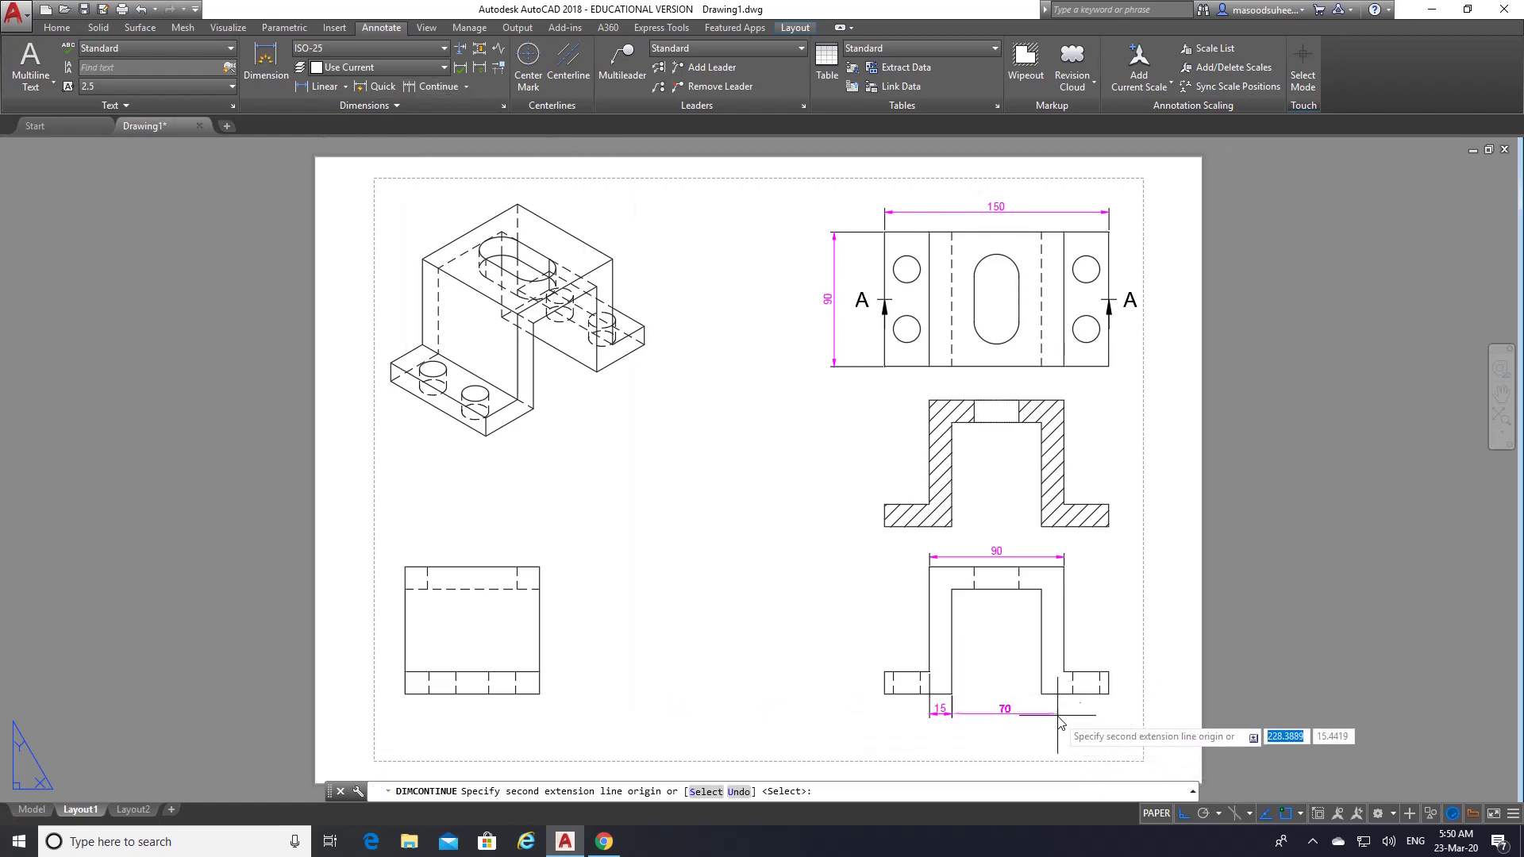
click(1041, 695)
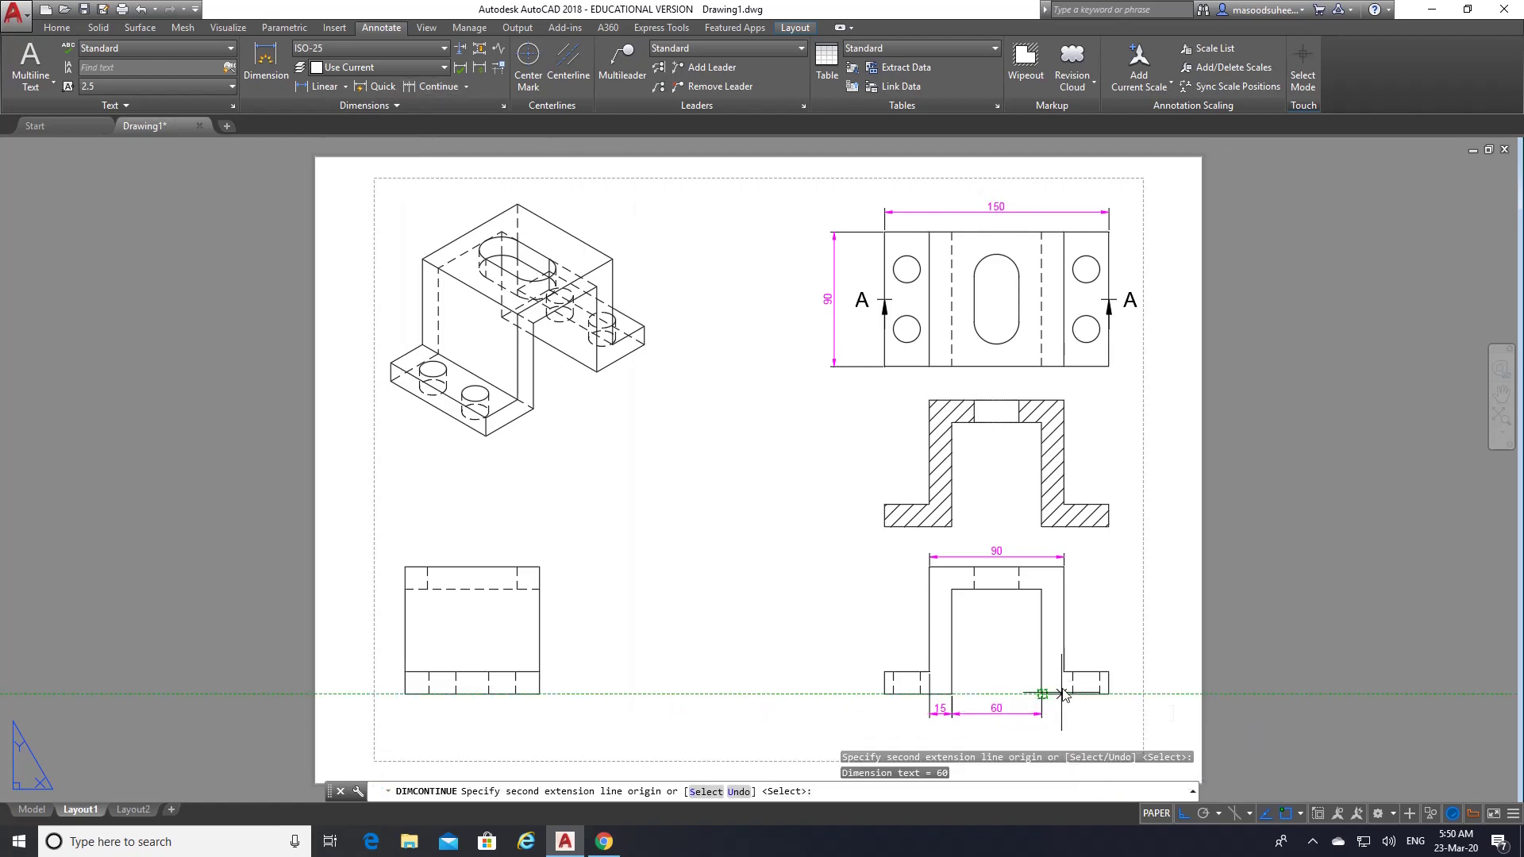
click(1065, 673)
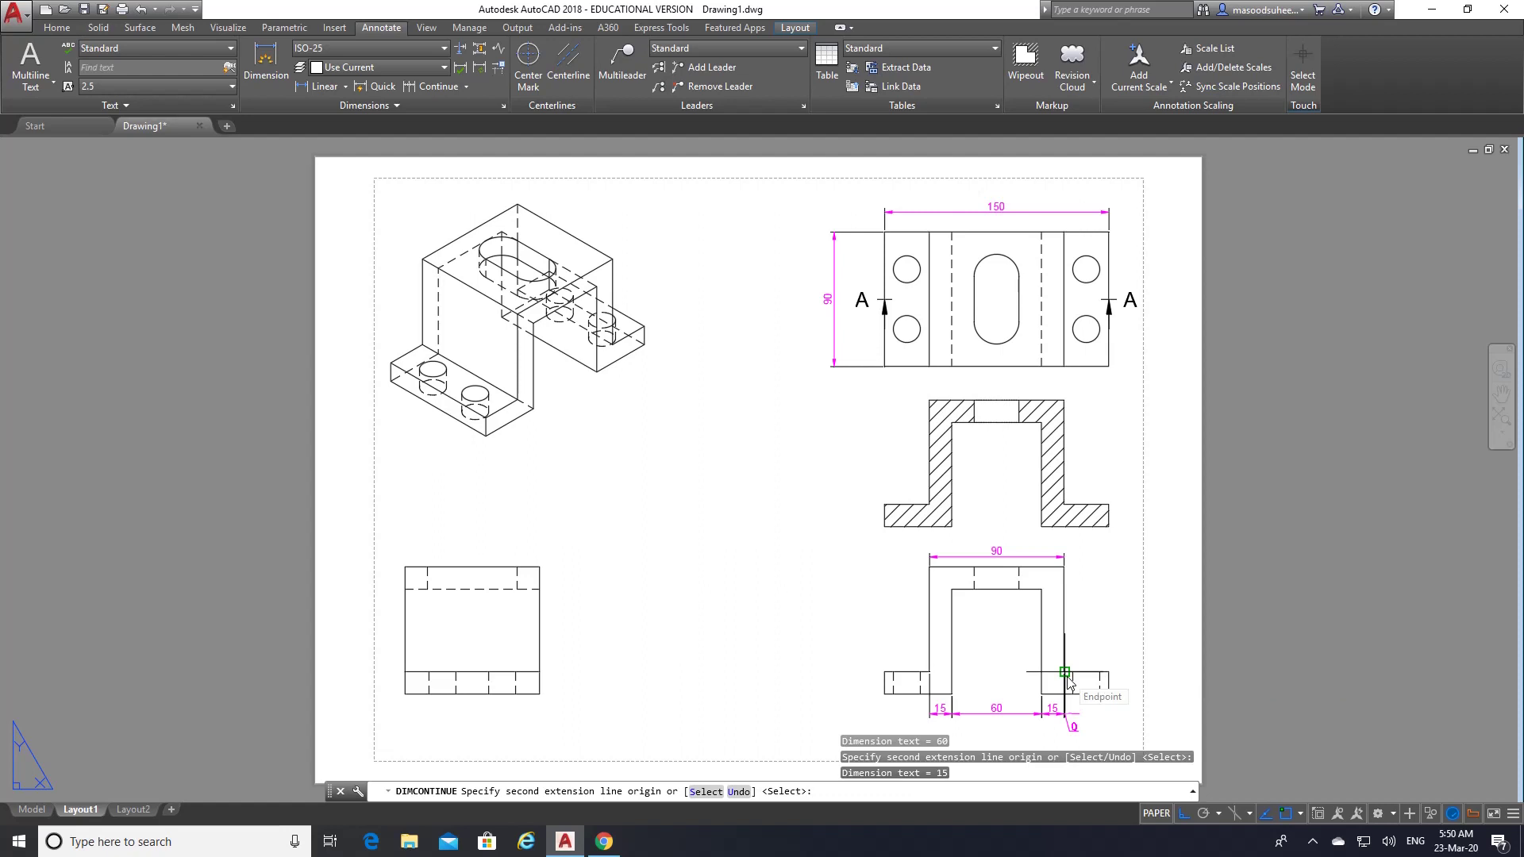
click(1110, 695)
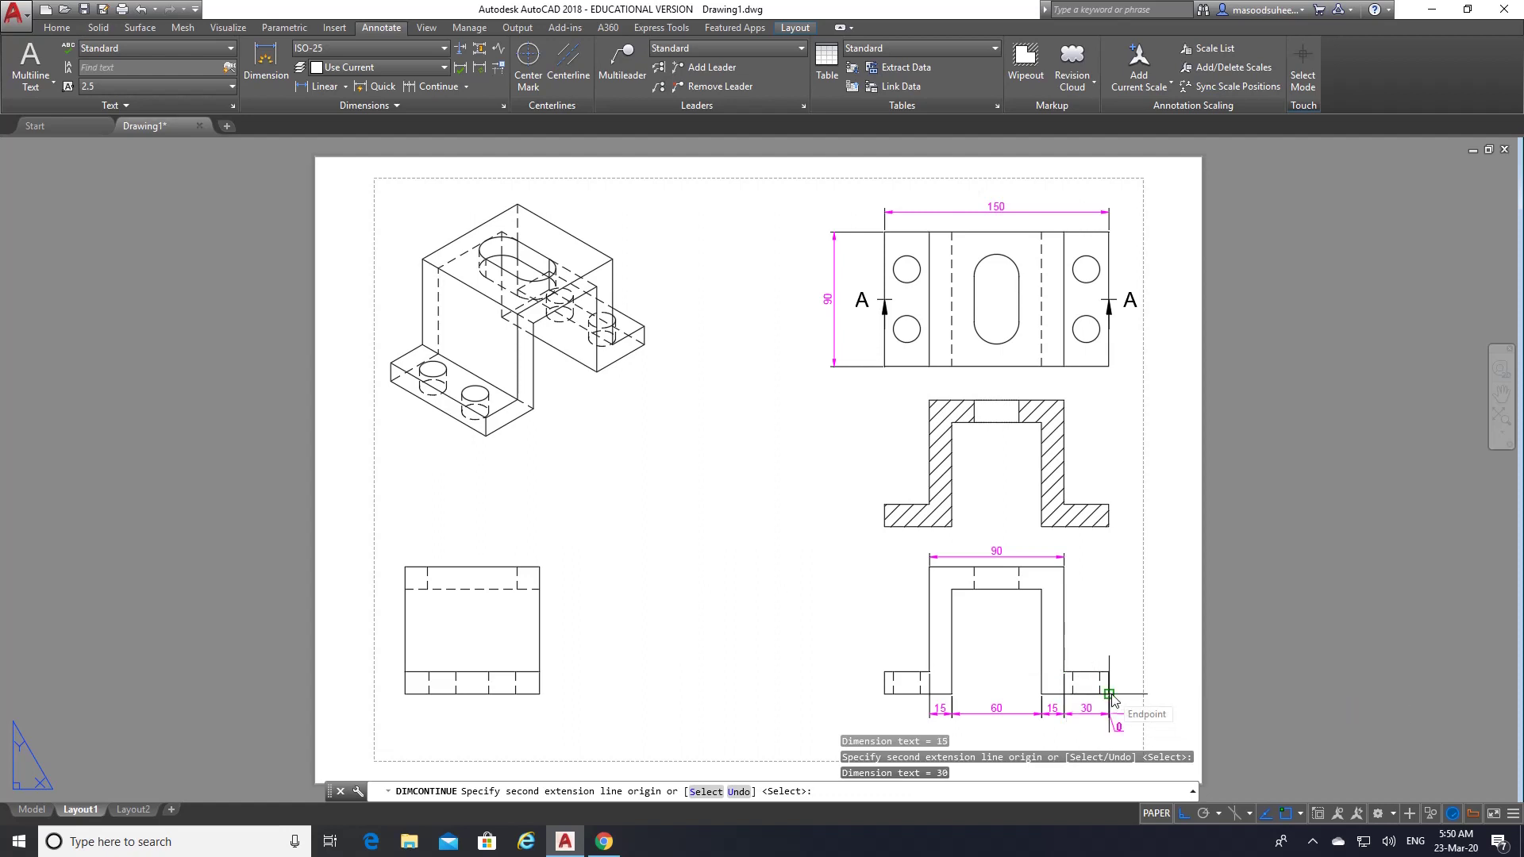
key(Return)
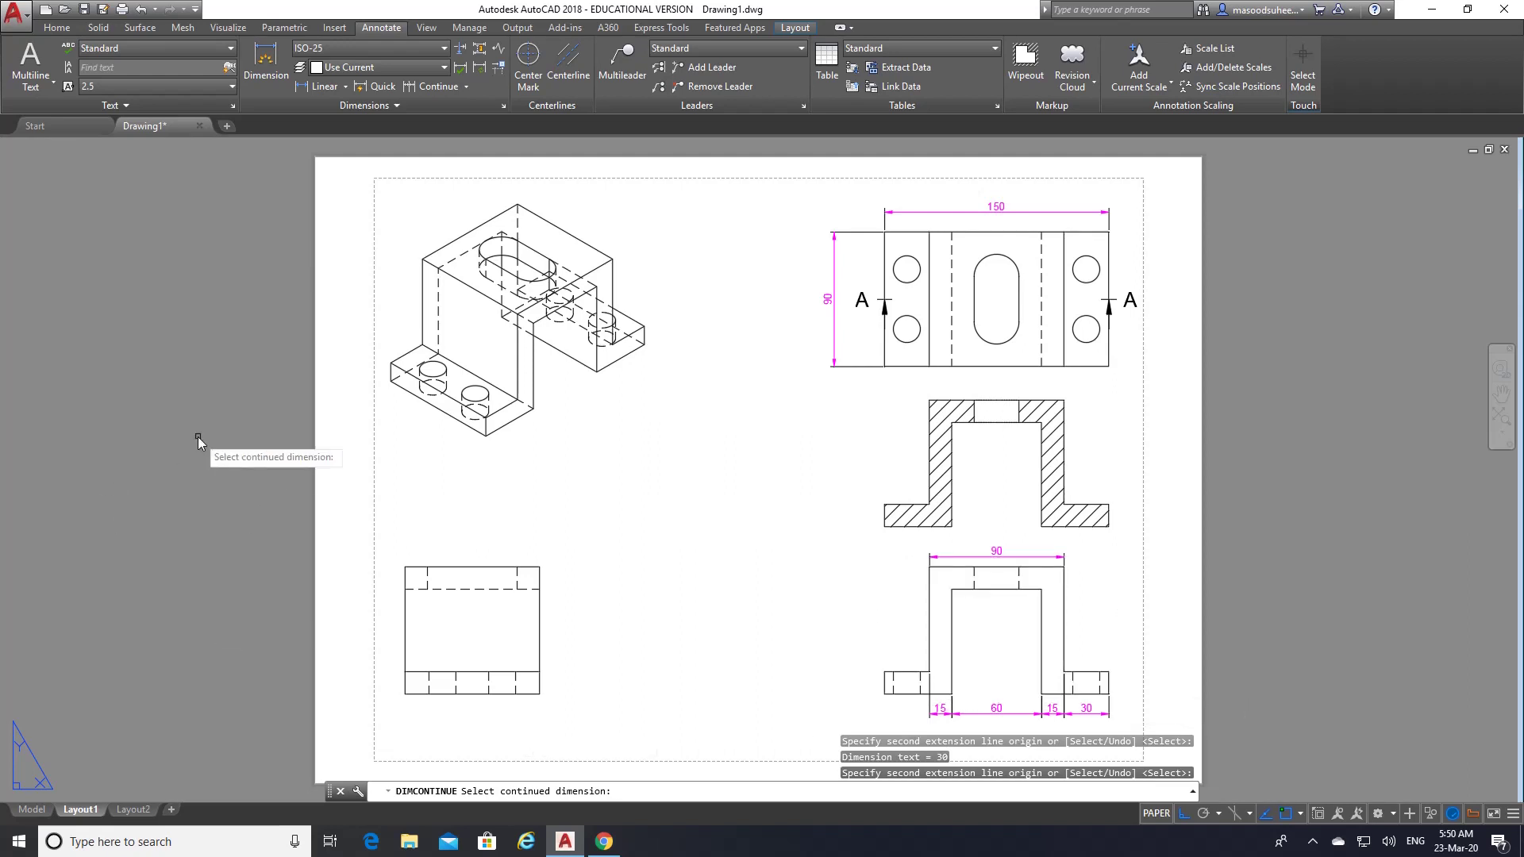
- Dimension the front view's height from the right flange's upper face to the top edge, placing it right of the view
click(268, 50)
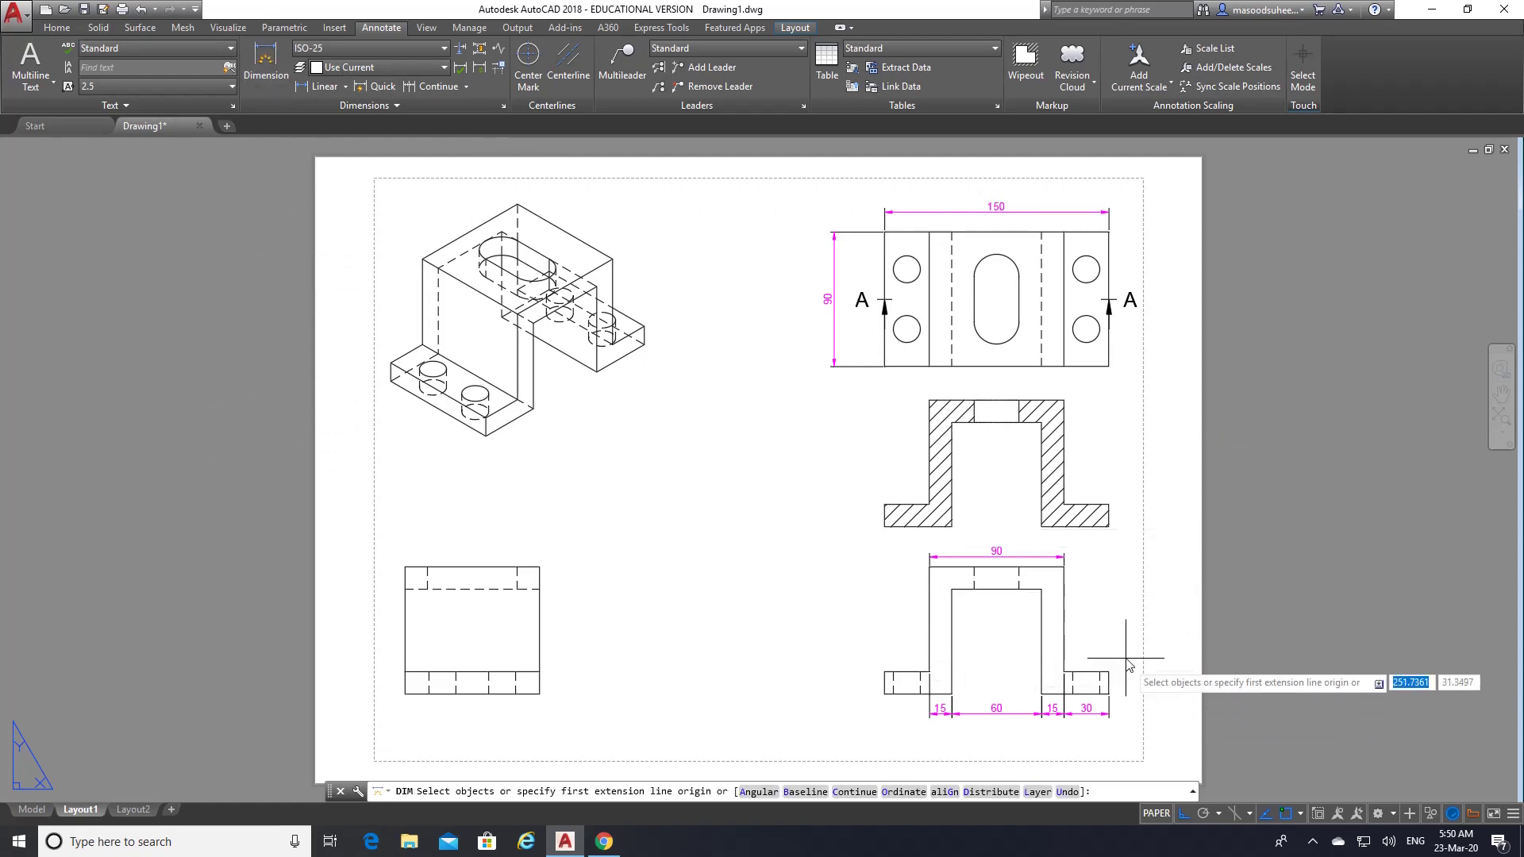
key(Return)
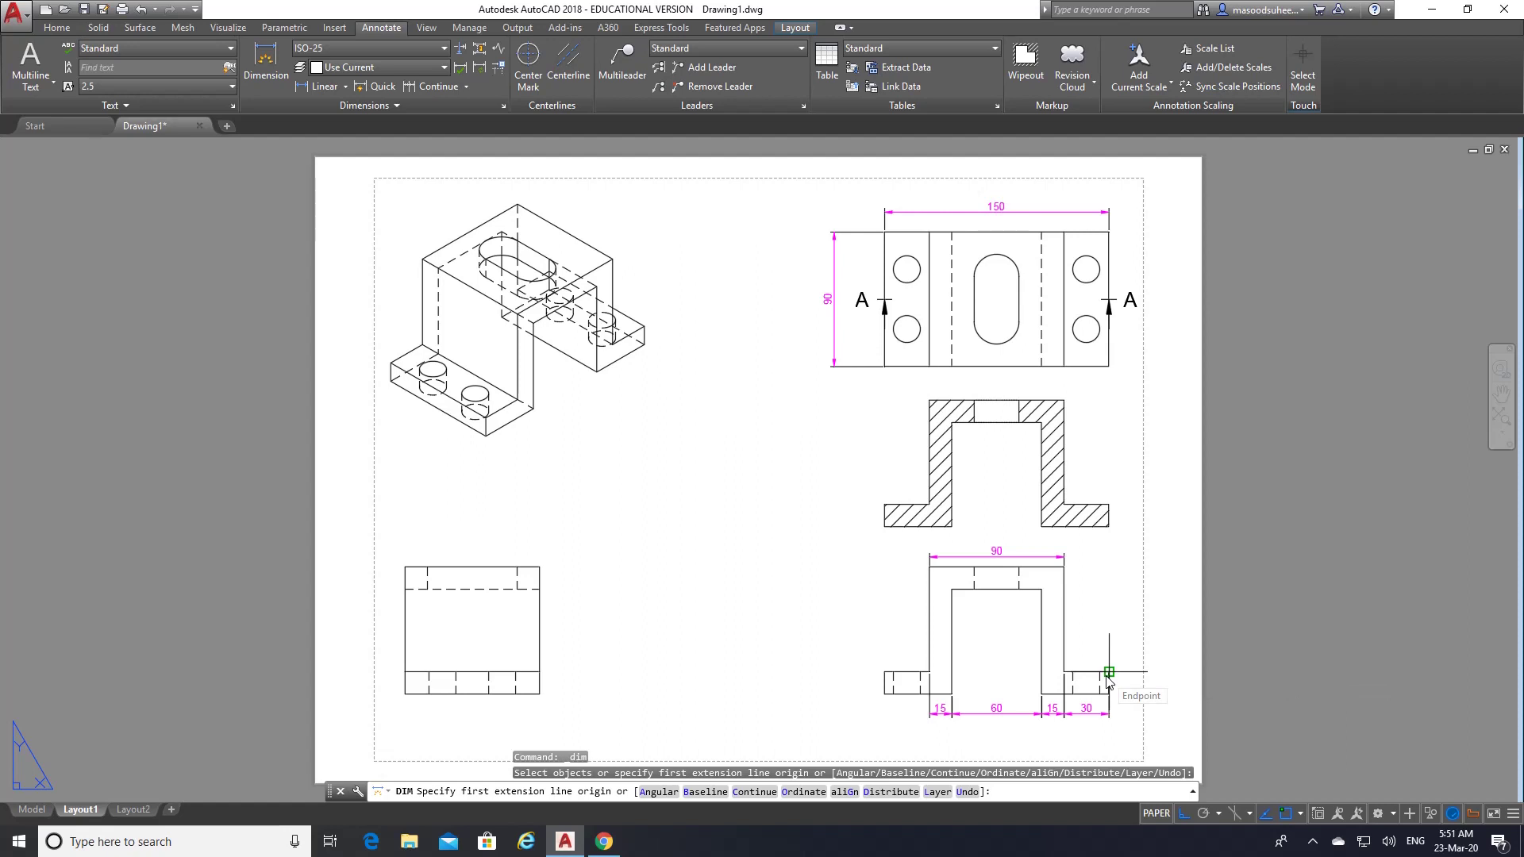
click(1109, 673)
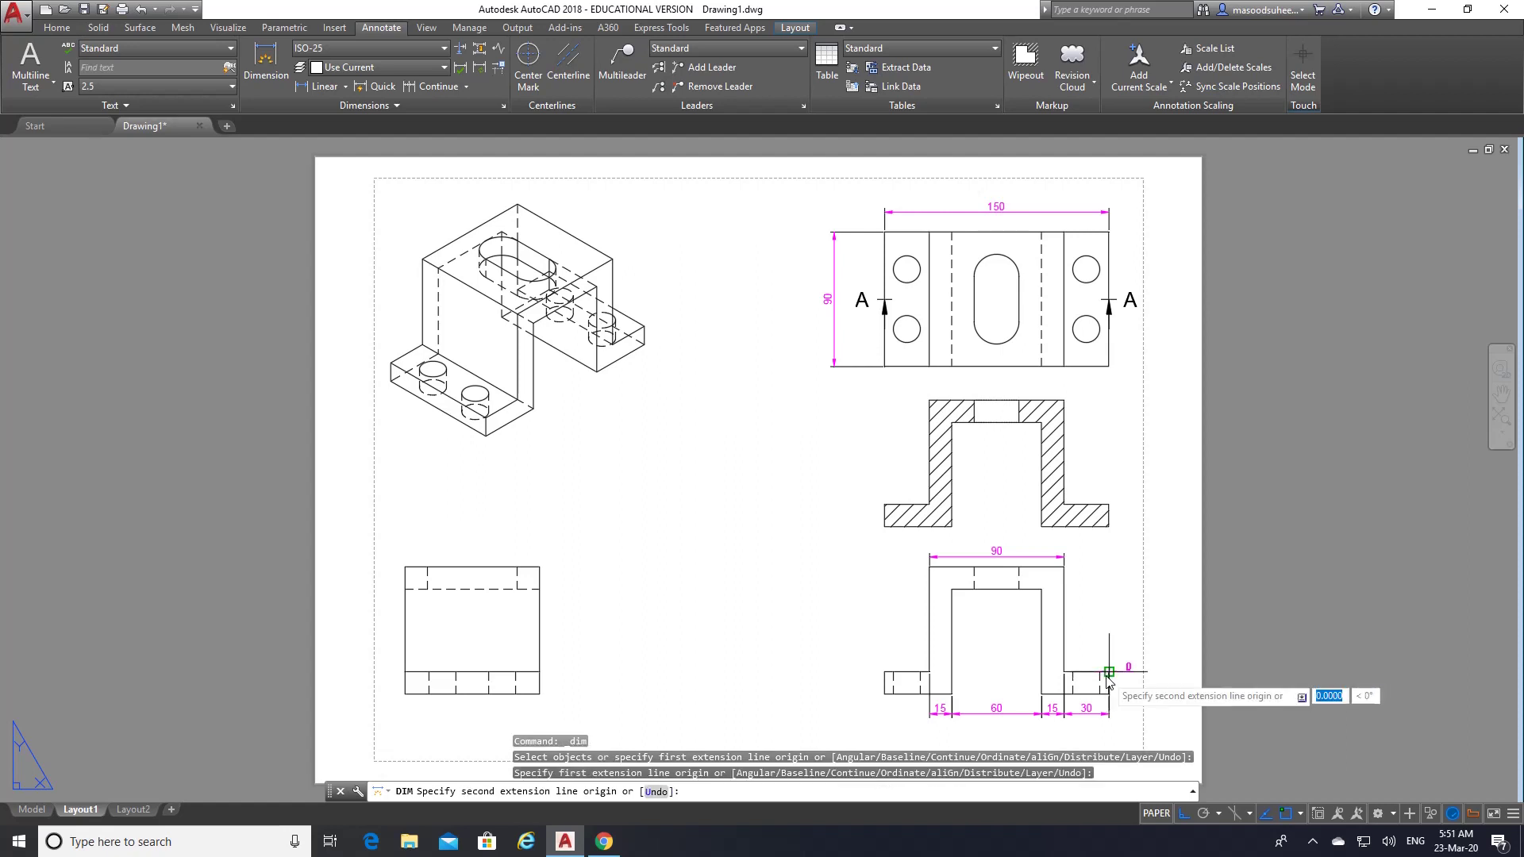
click(1064, 567)
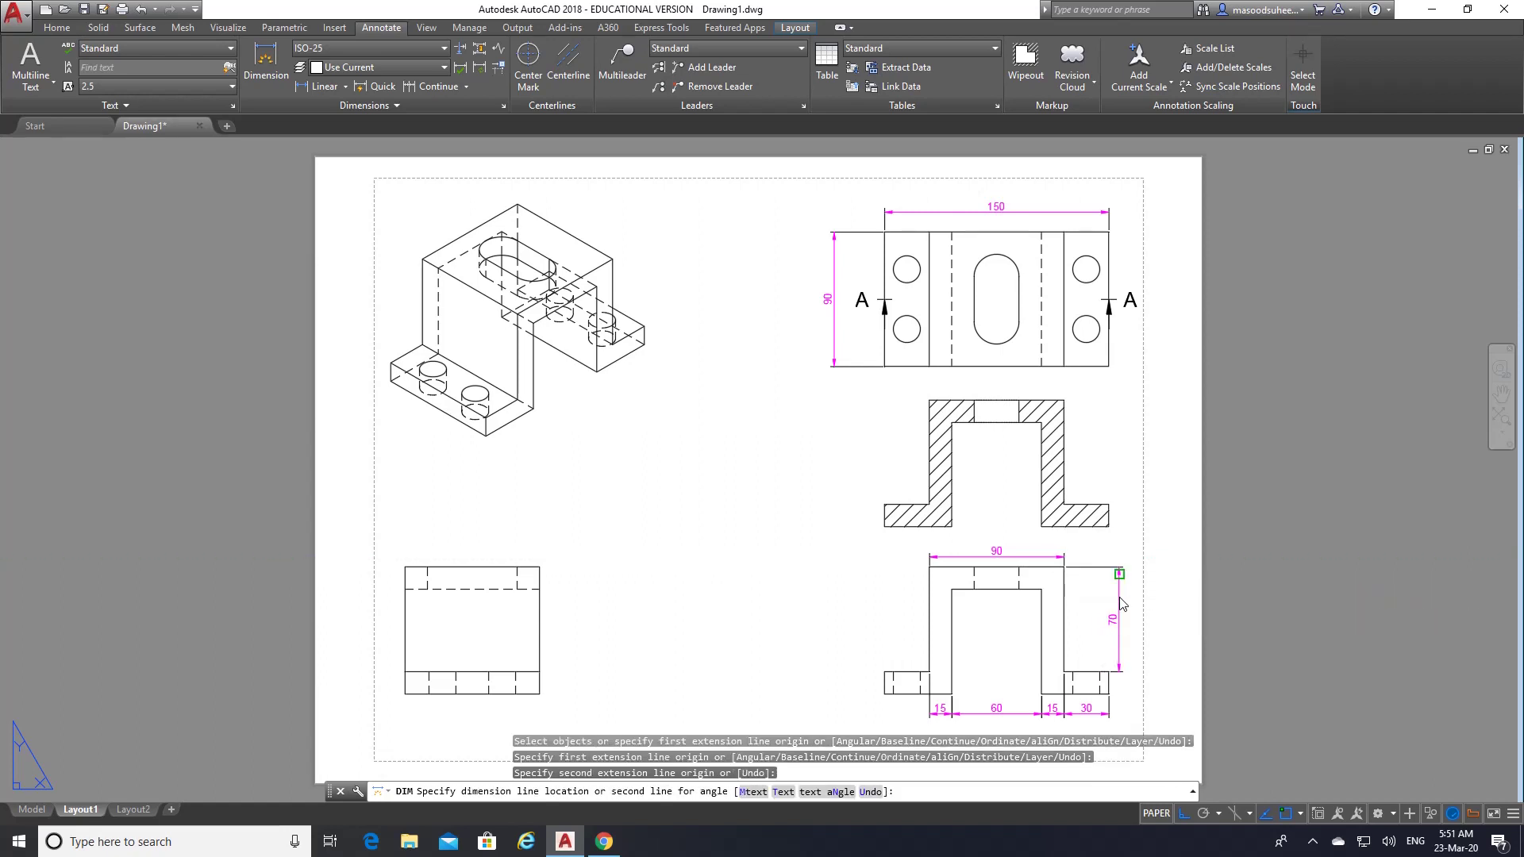
click(1119, 601)
key(Return)
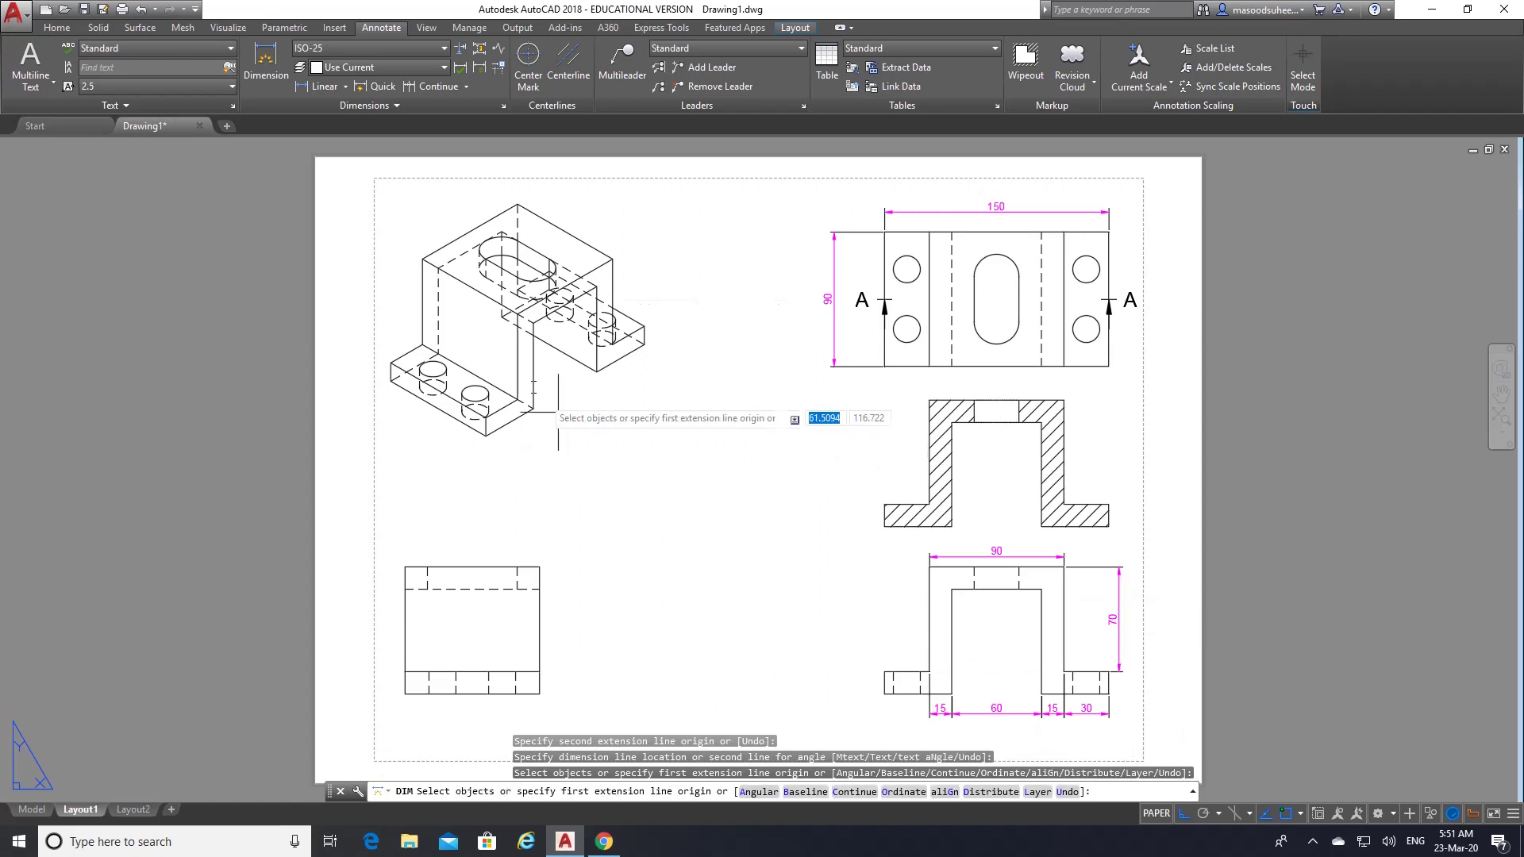
- Dimension the left flange's thickness in the front view, placing the dimension just left of the flange
click(269, 62)
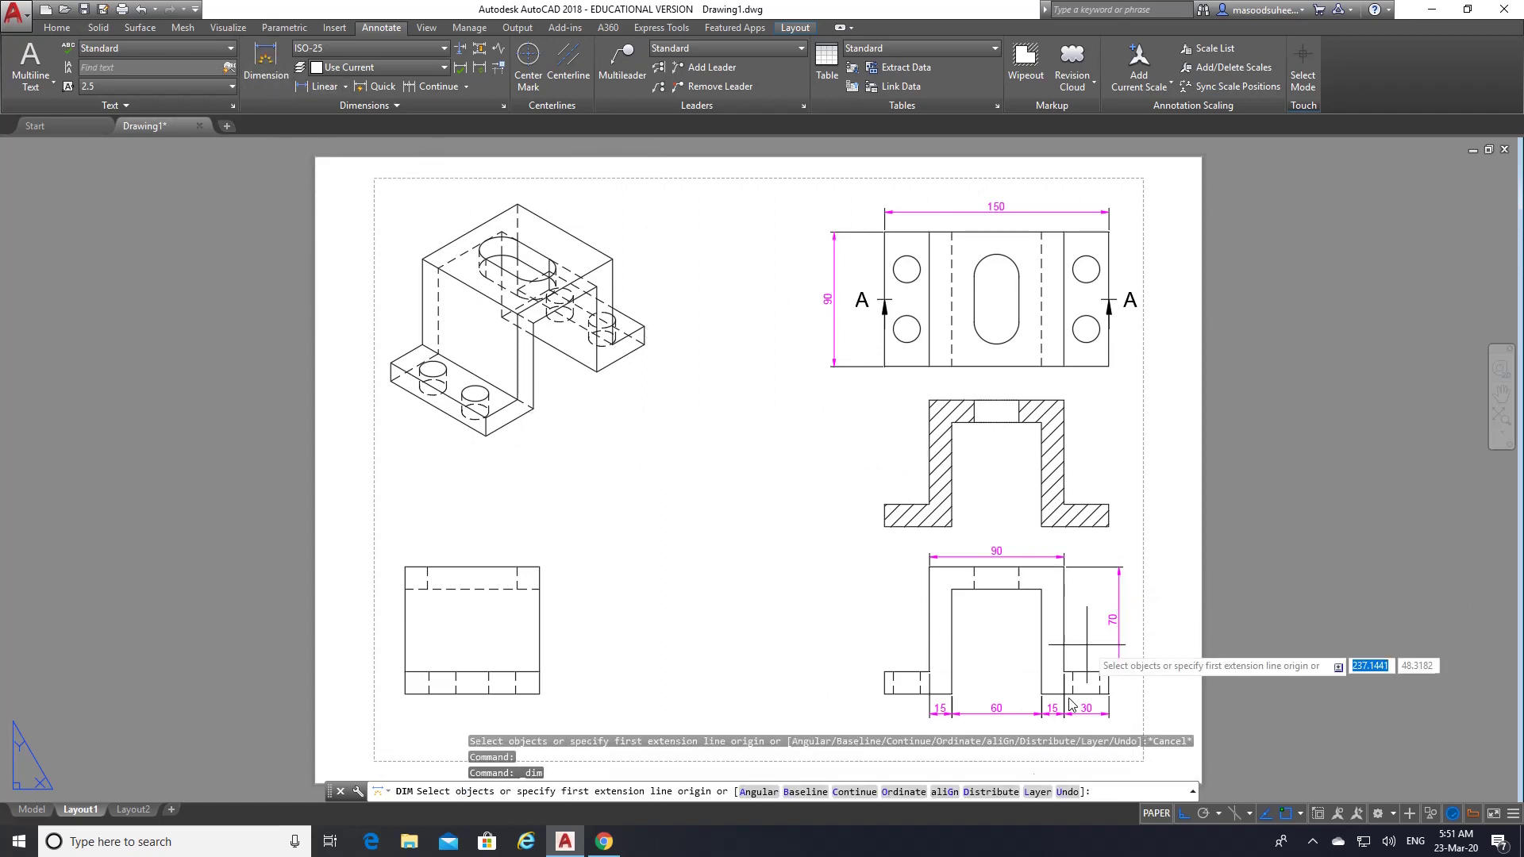
key(Return)
click(884, 695)
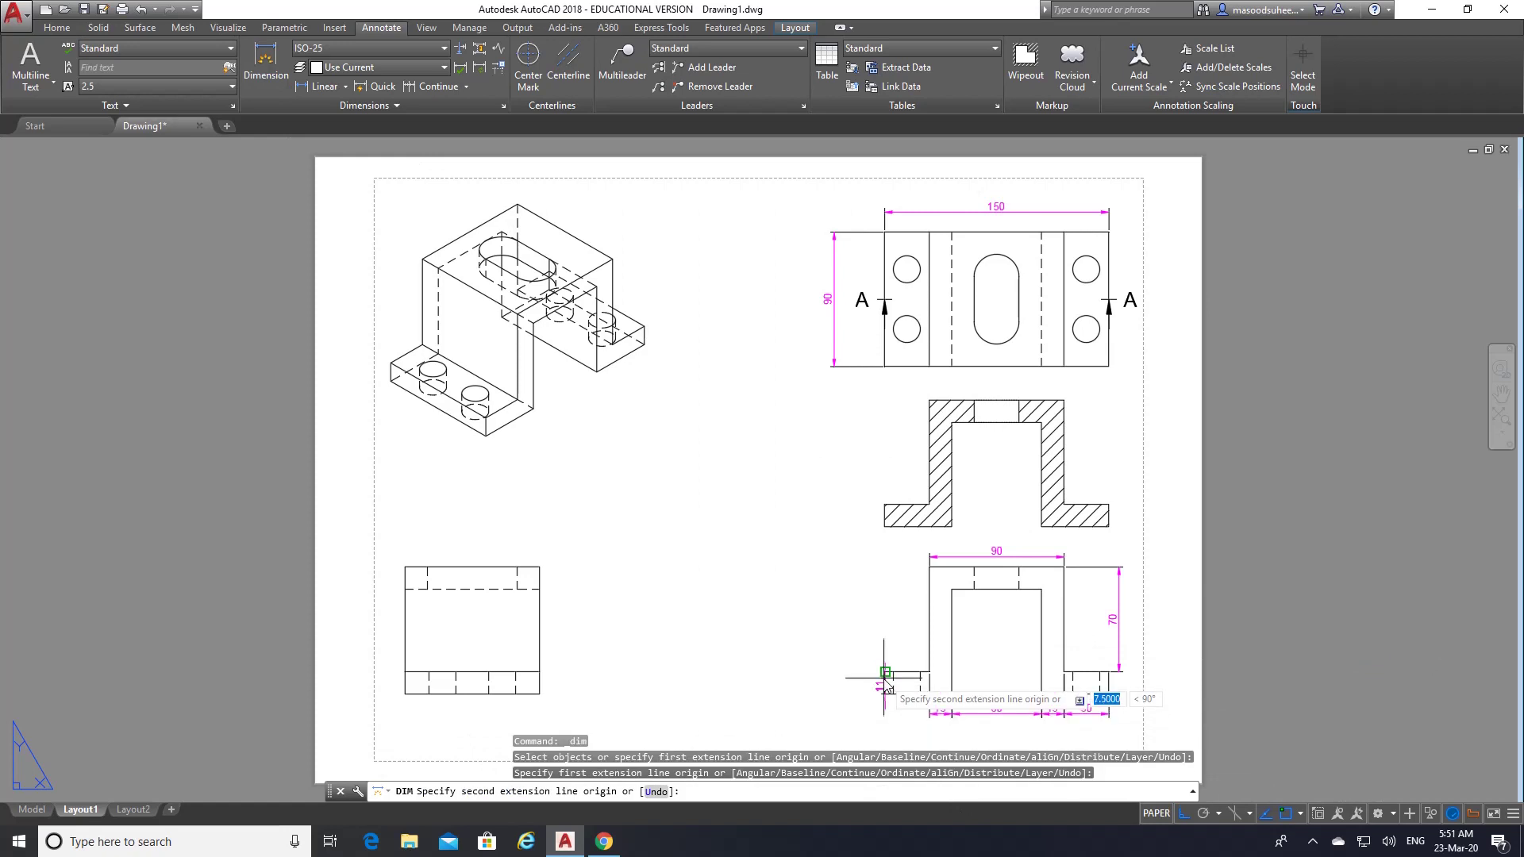
click(884, 672)
click(869, 689)
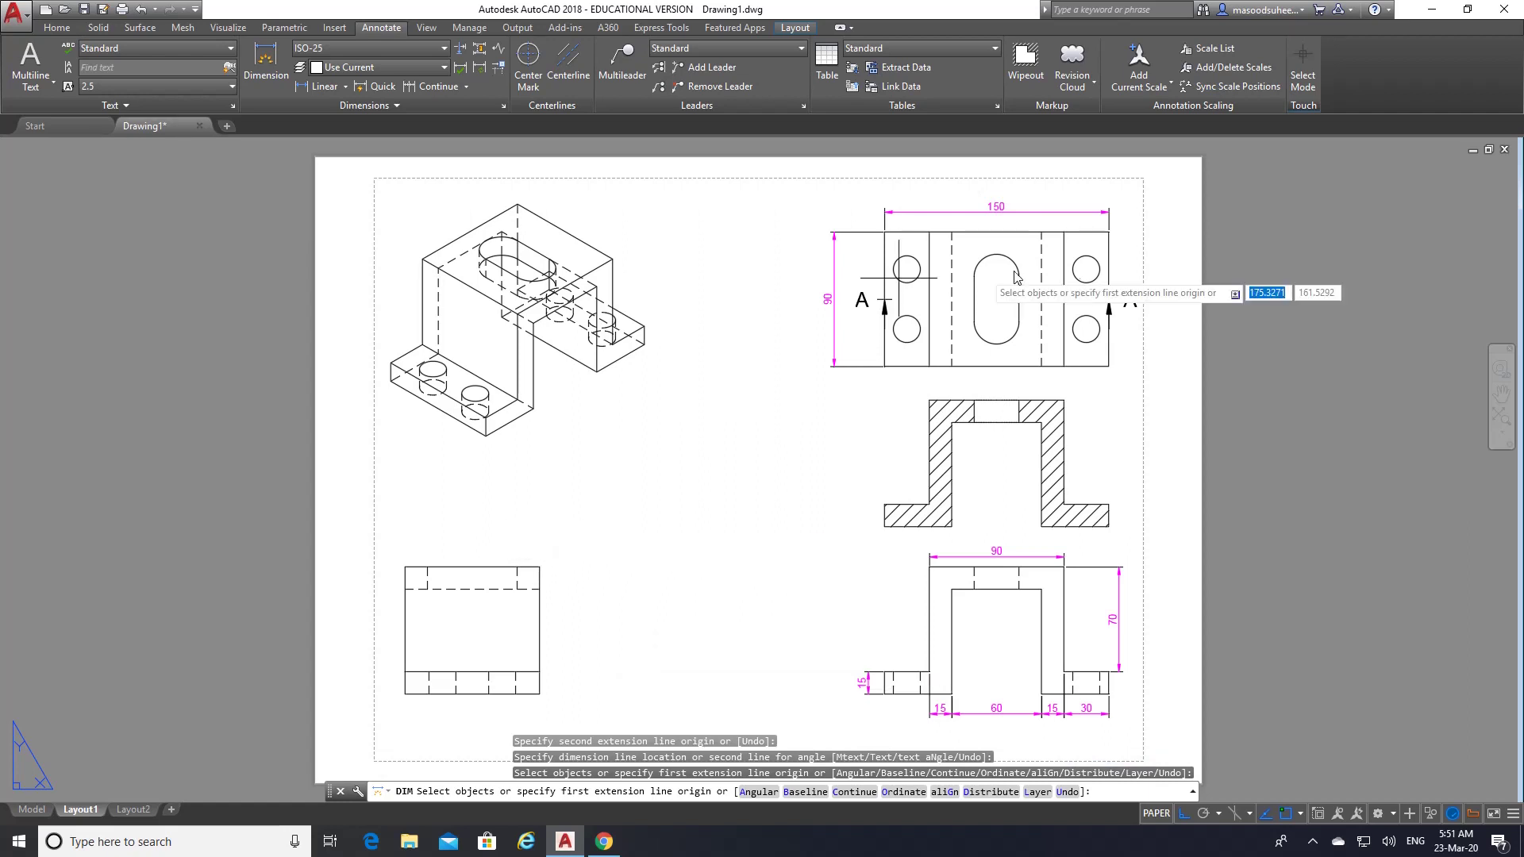
- Enable the Center object snap and dimension the upper-left hole's centre vertically from the top view's upper edge, left of the view
scroll(1011, 292, up, 1)
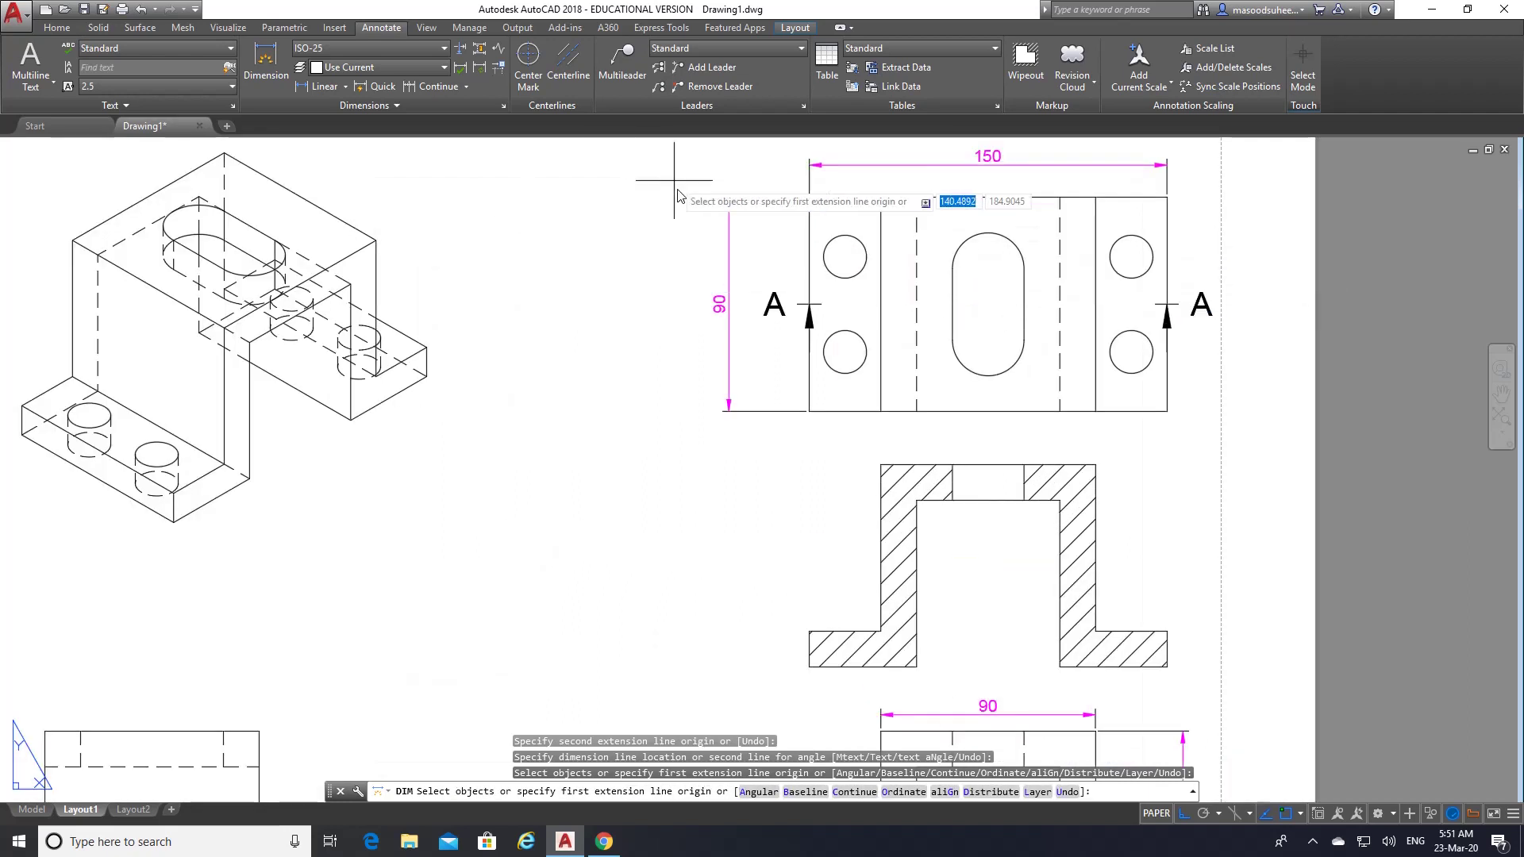
click(1300, 814)
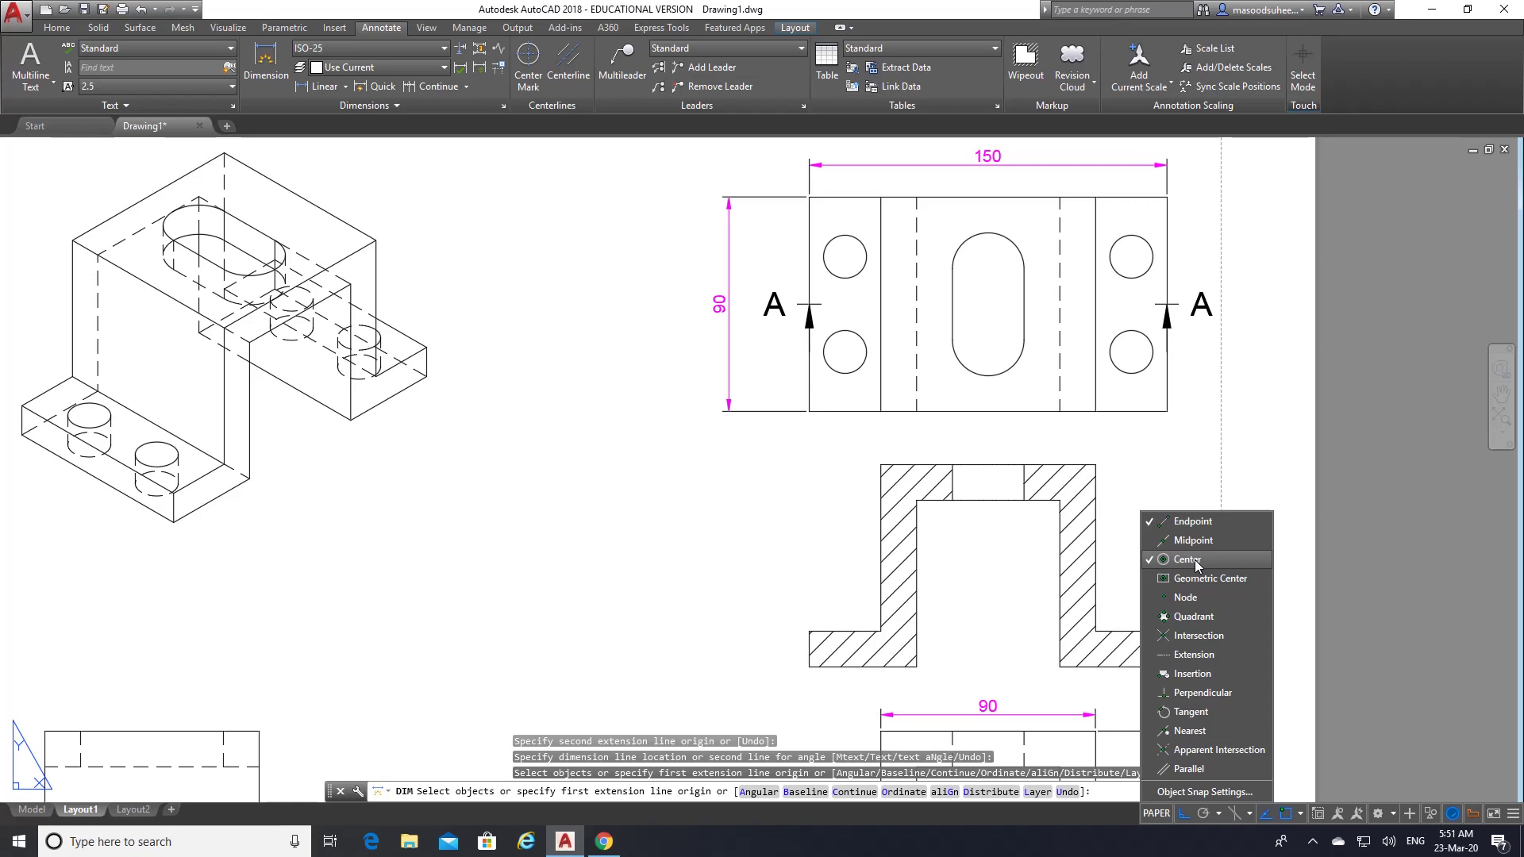
click(1384, 561)
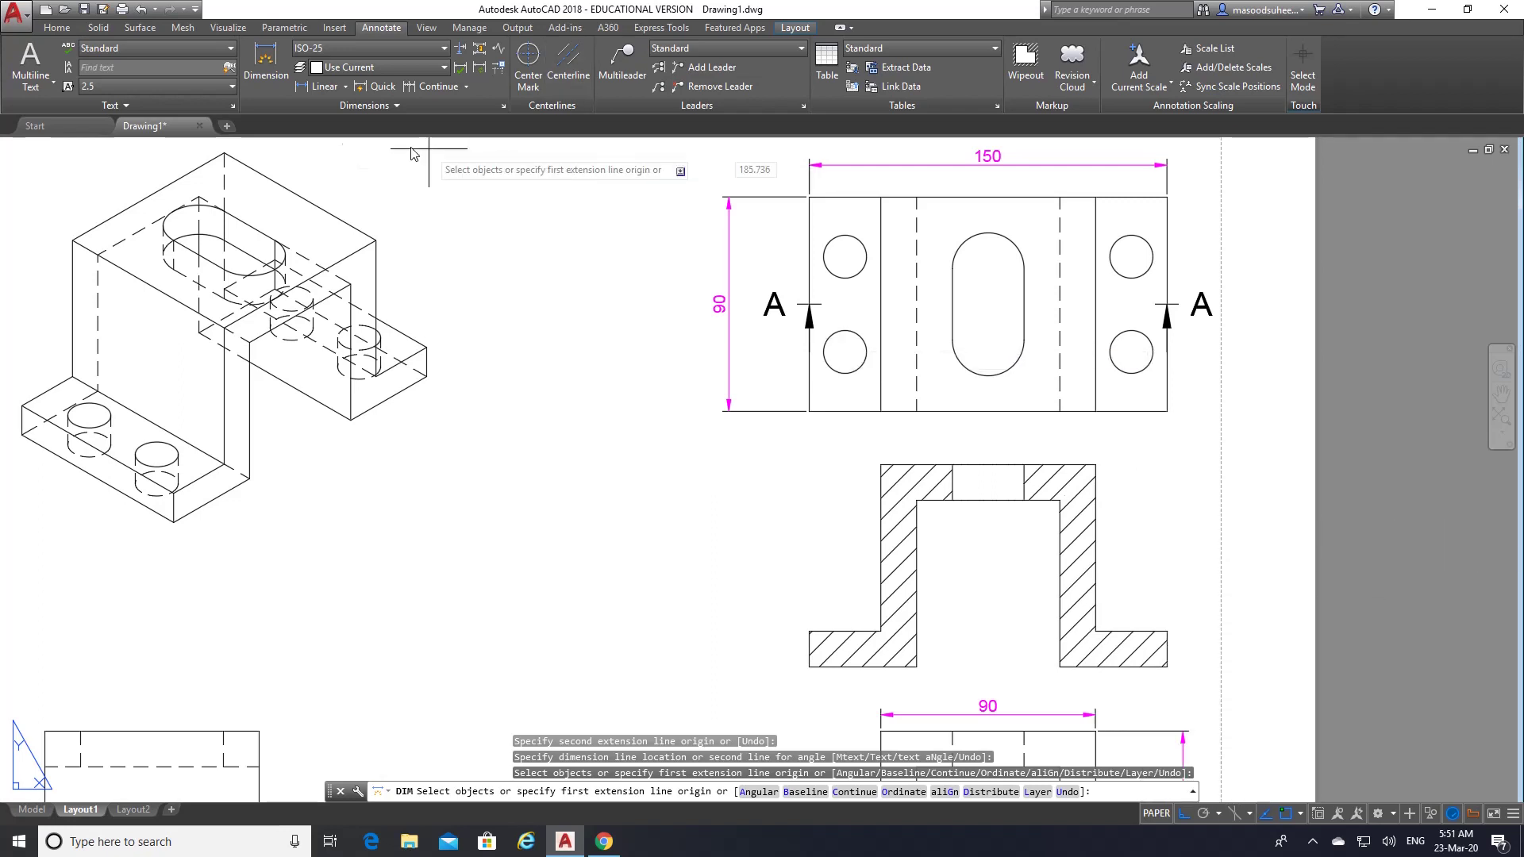
click(284, 63)
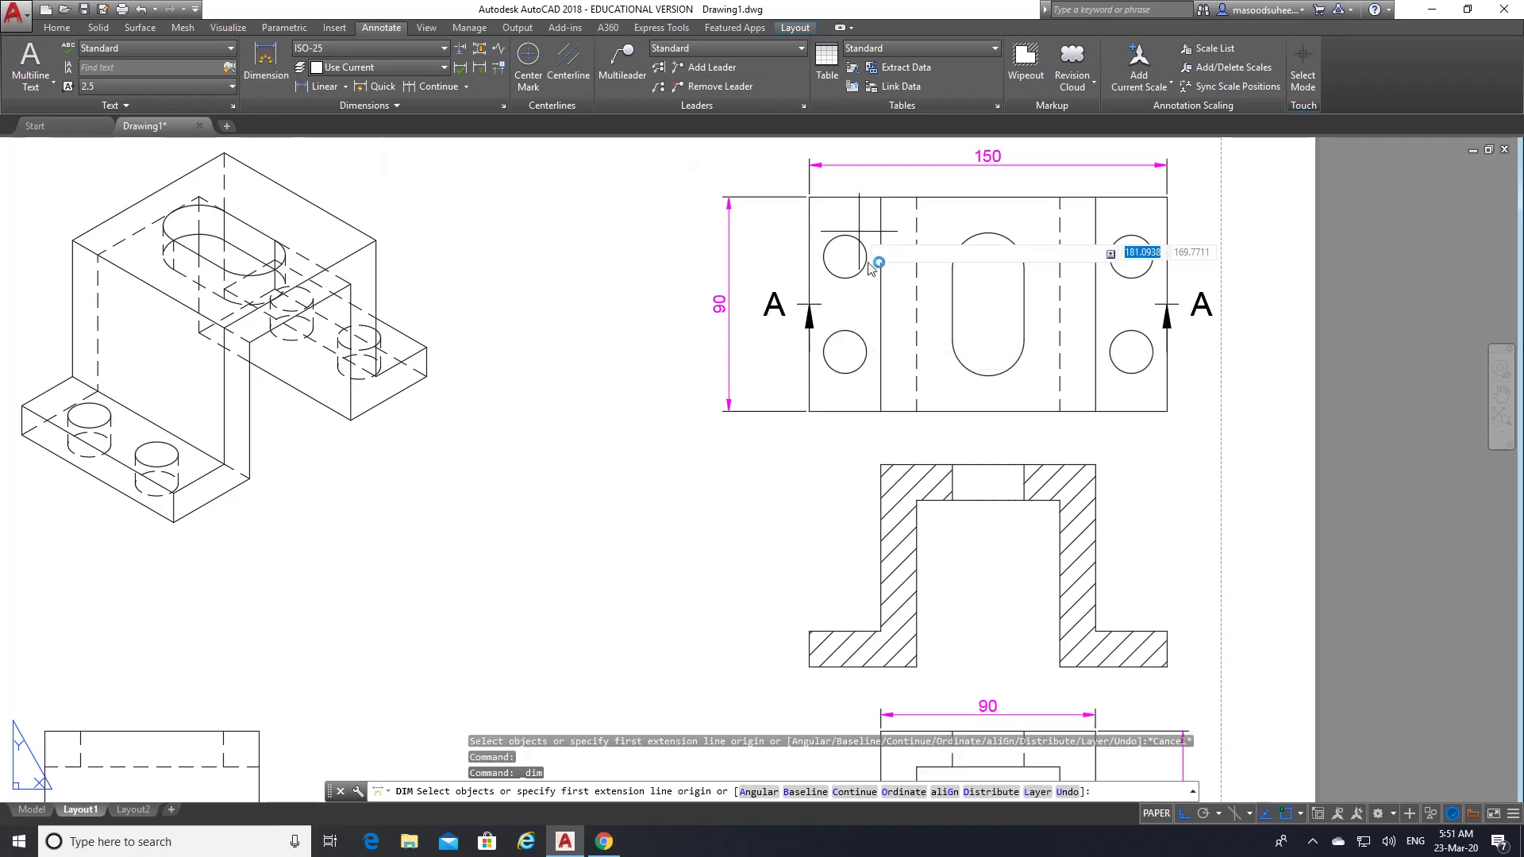
click(845, 257)
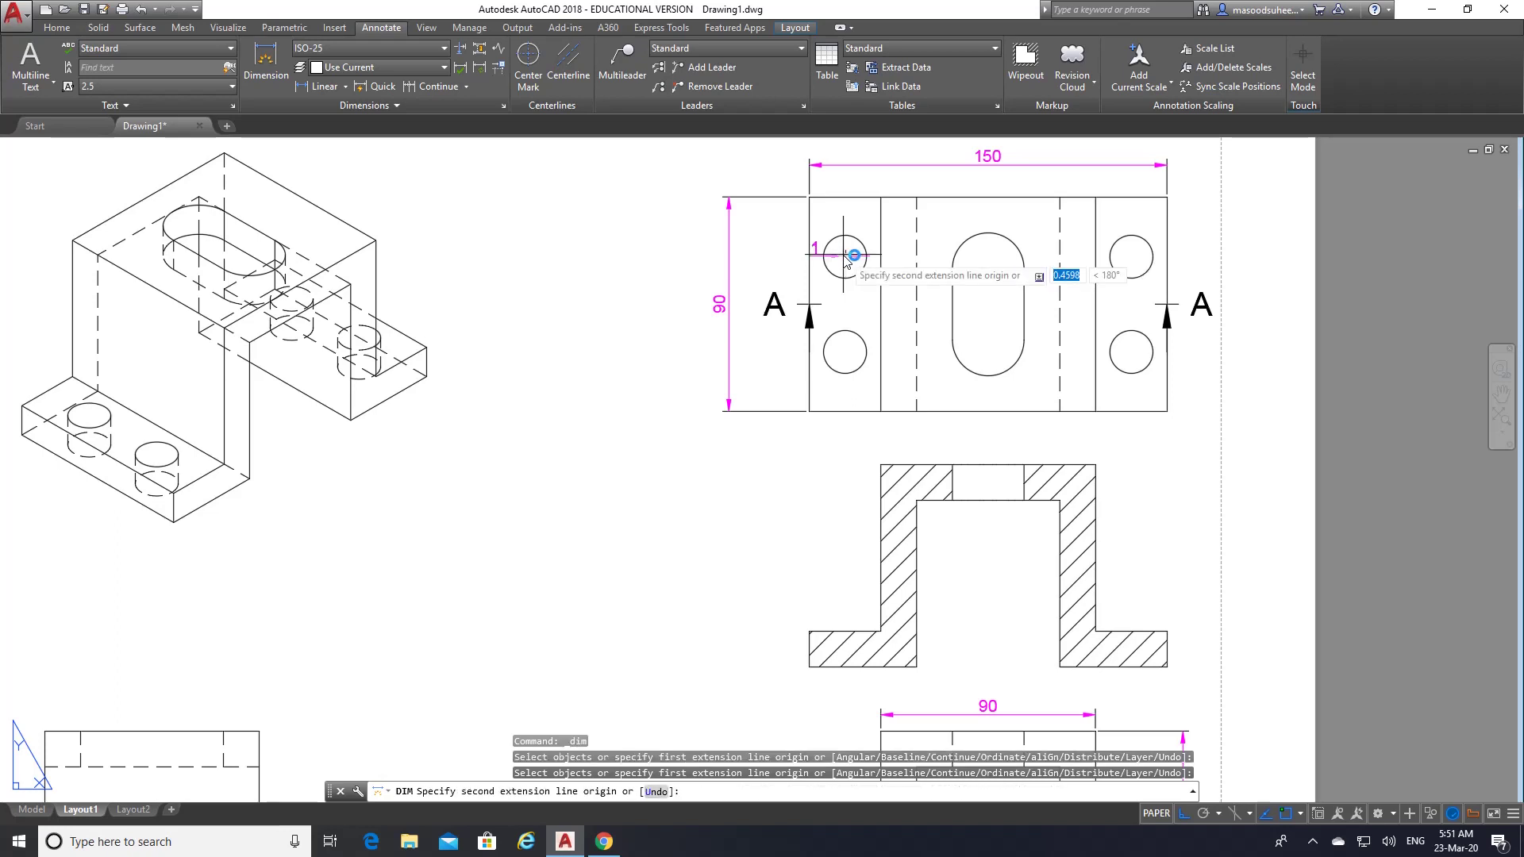
click(810, 197)
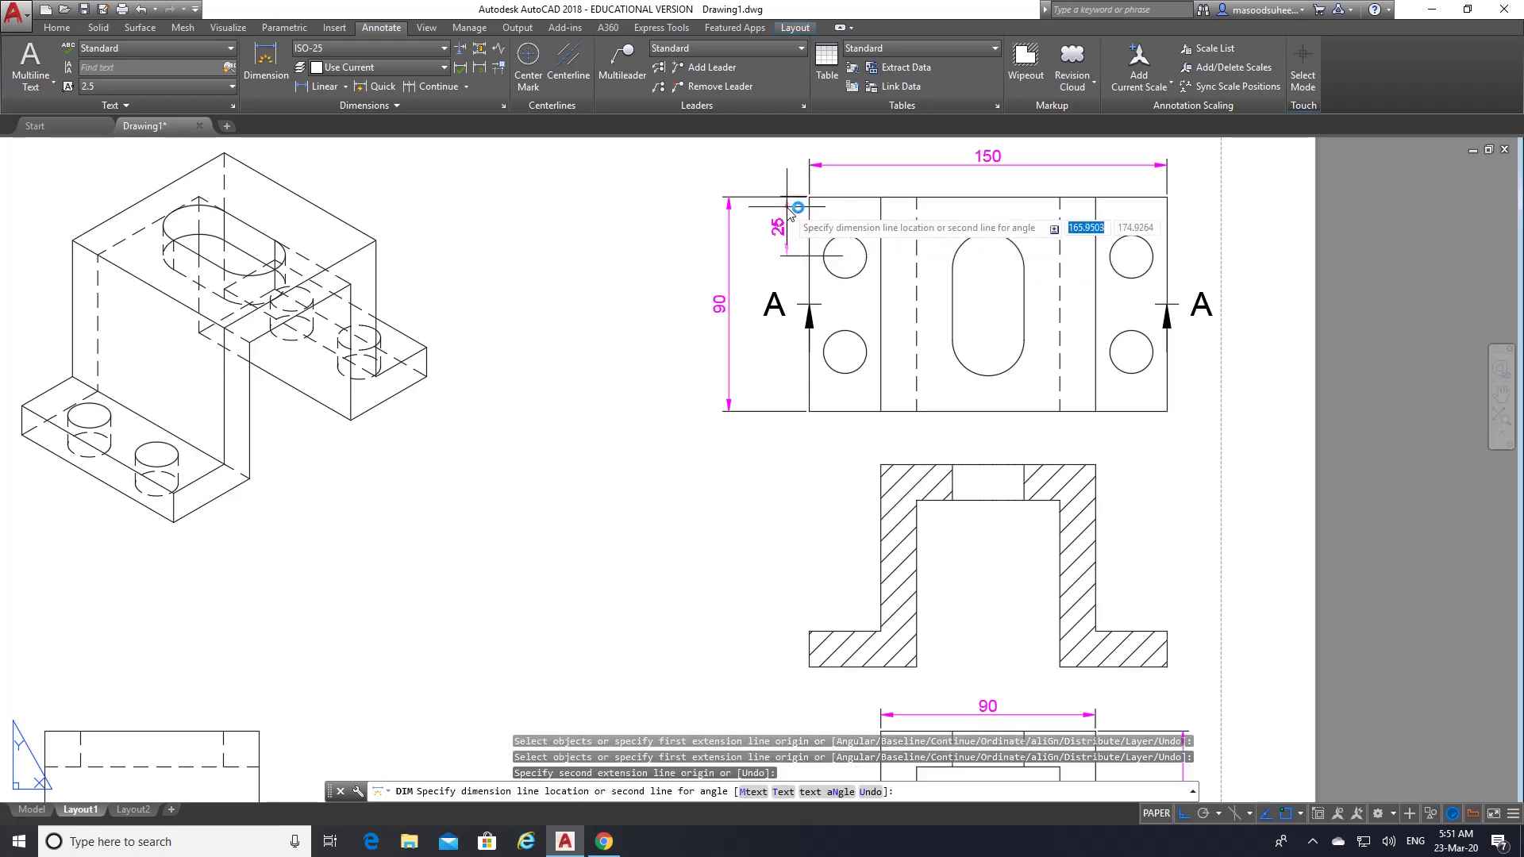
click(788, 209)
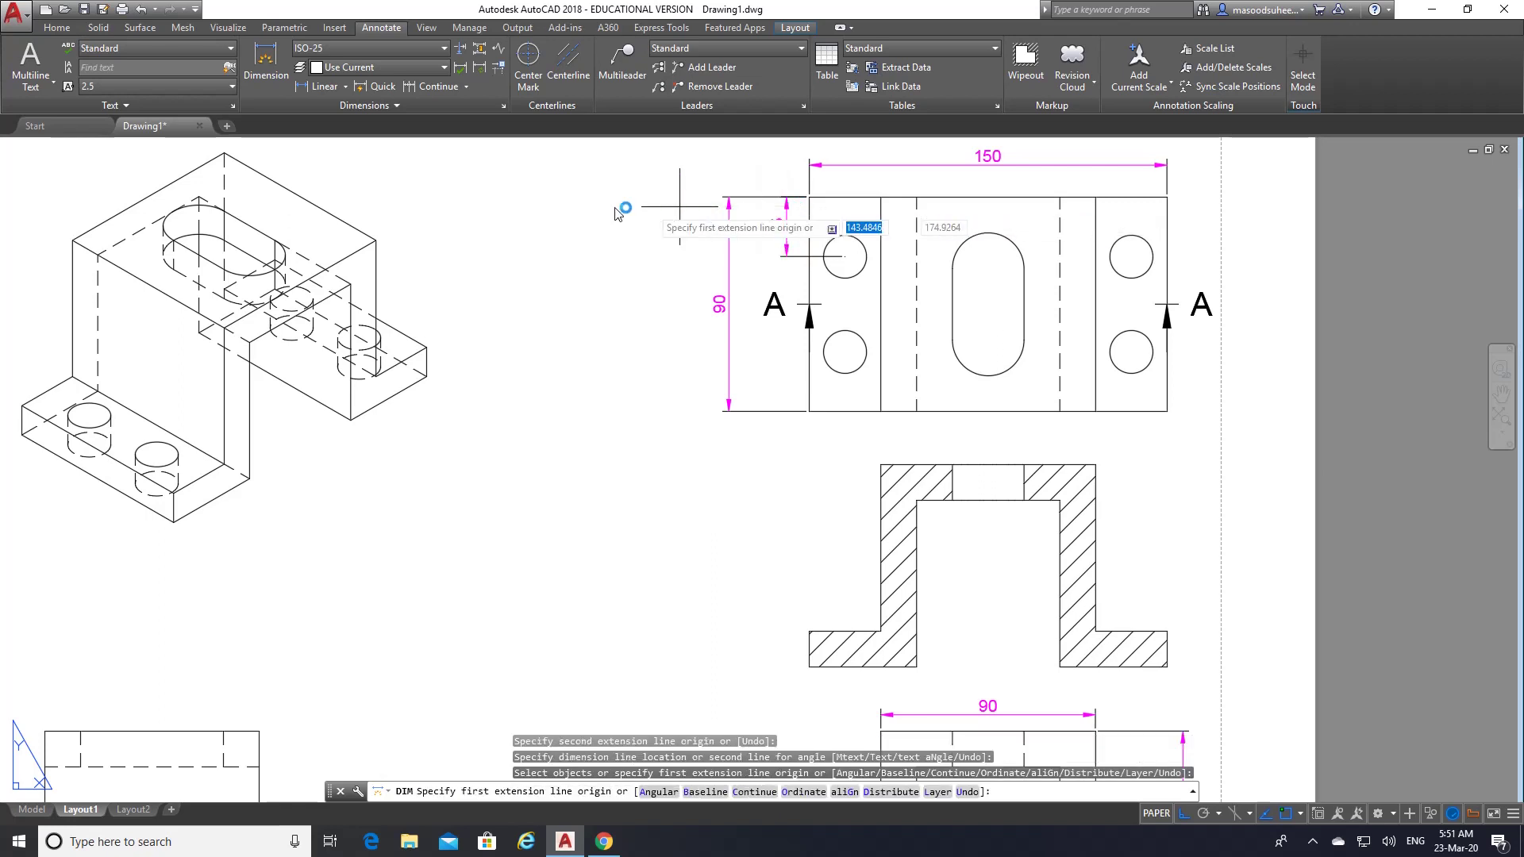
- Dimension the lower-left hole's centre horizontally from the top view's left edge, placing the dimension below the view
click(266, 54)
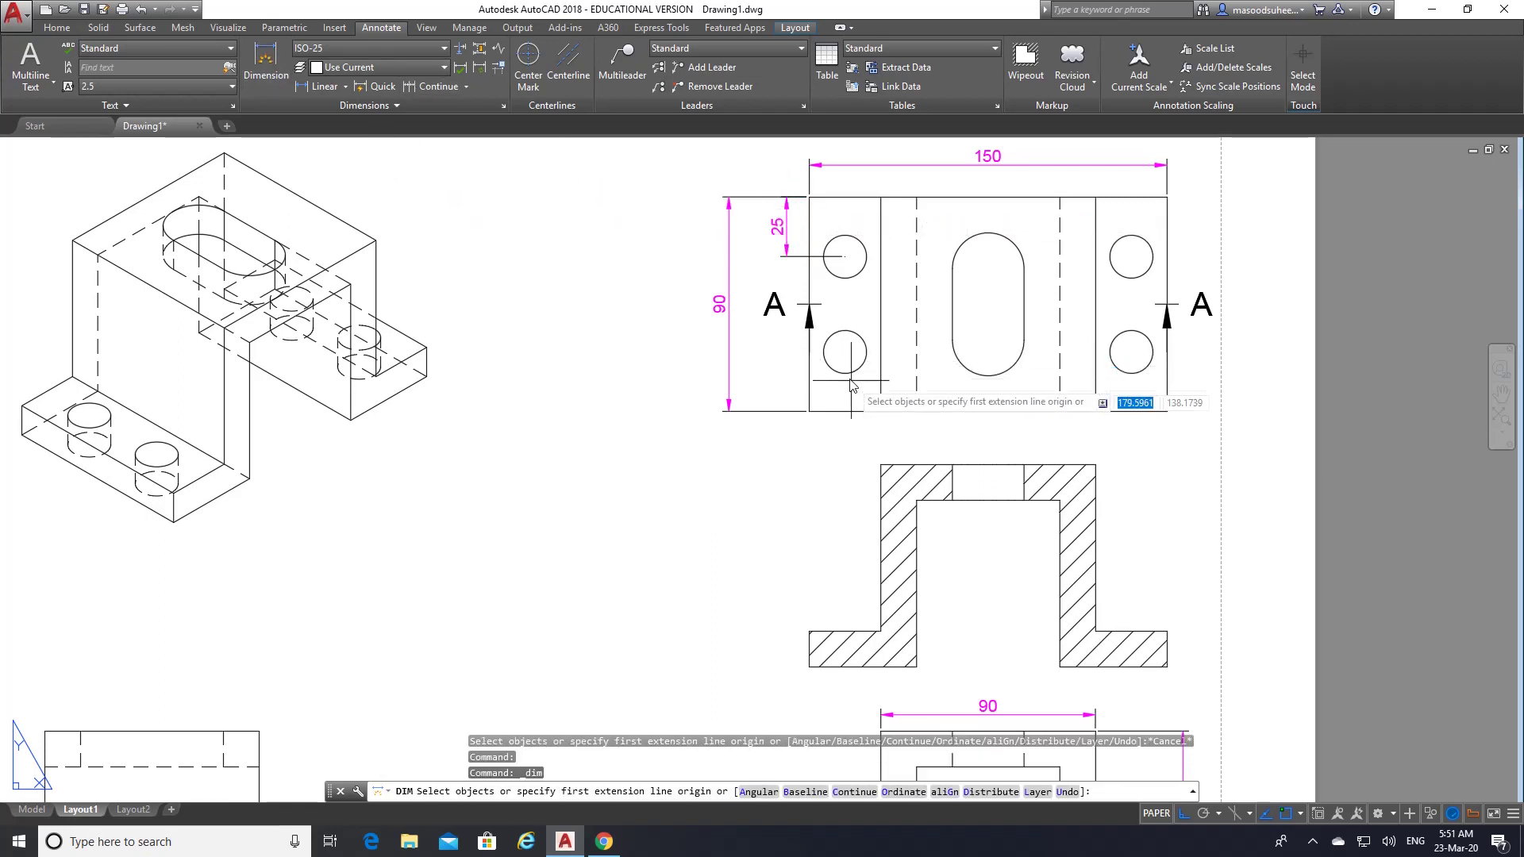
click(845, 352)
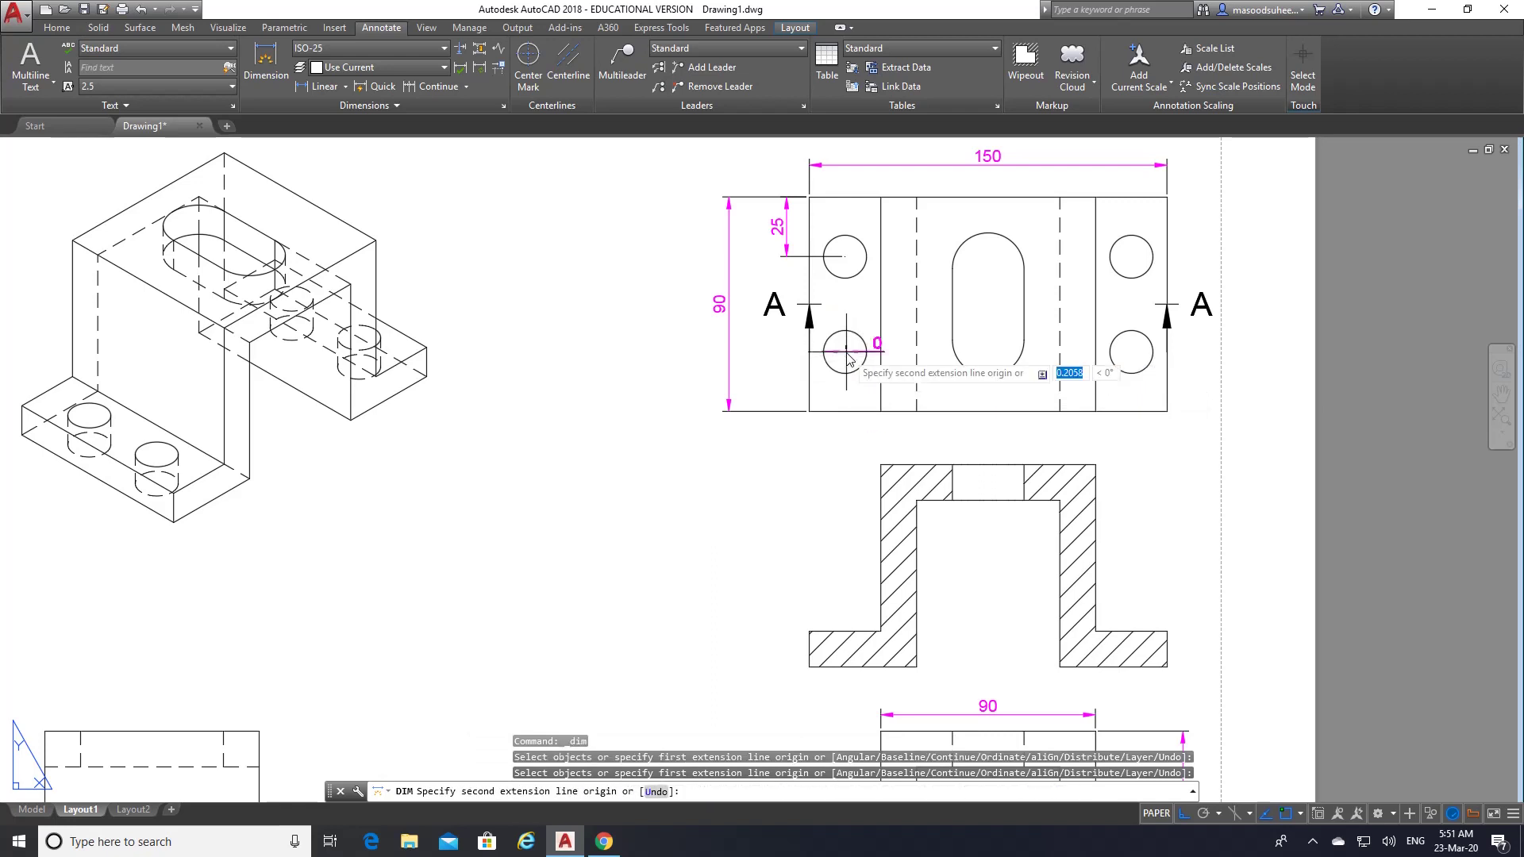
click(810, 412)
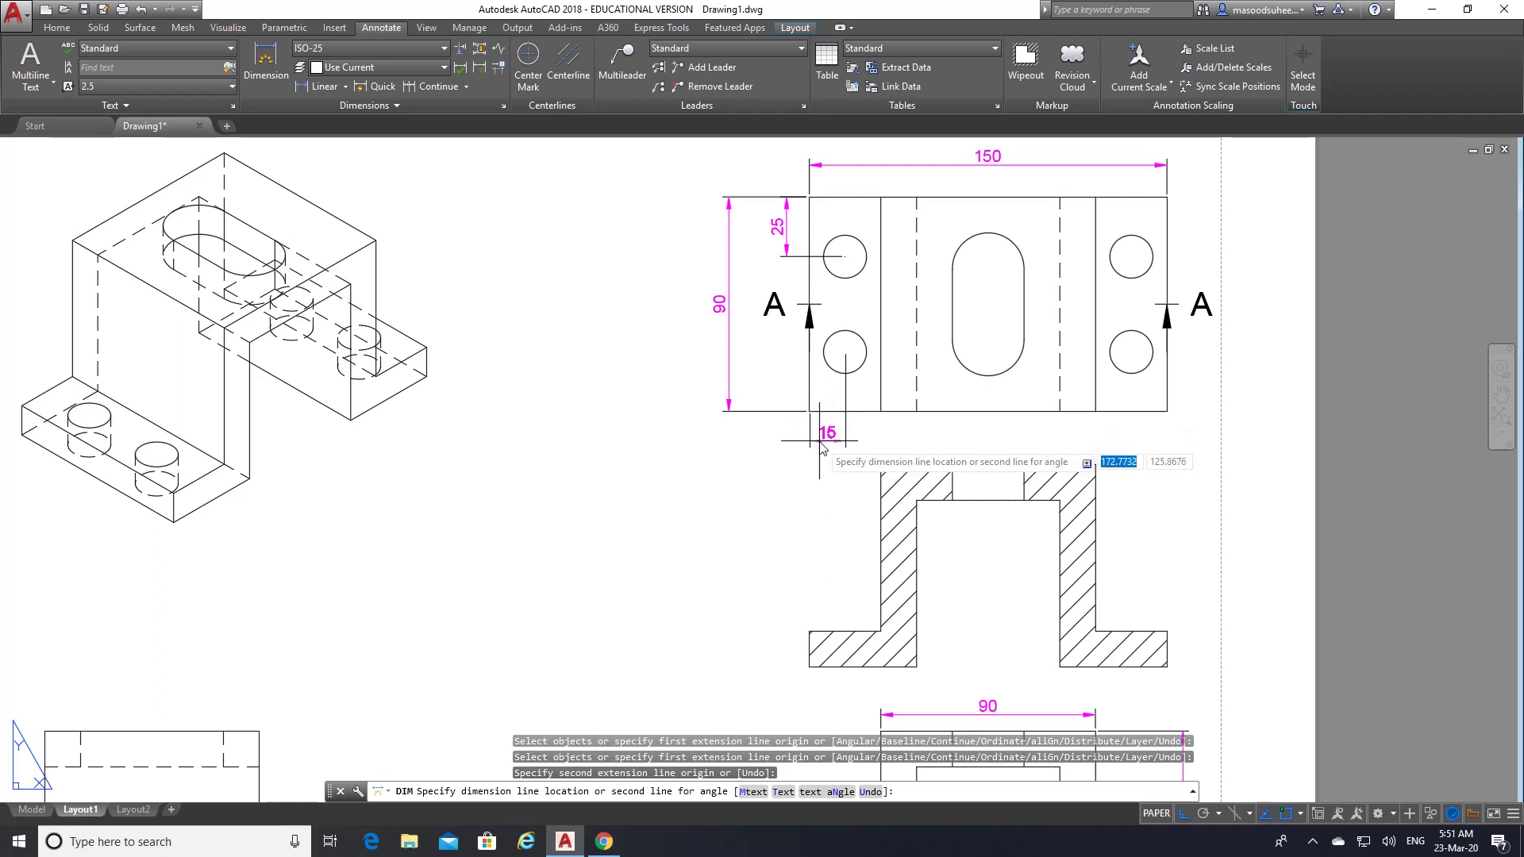
click(823, 446)
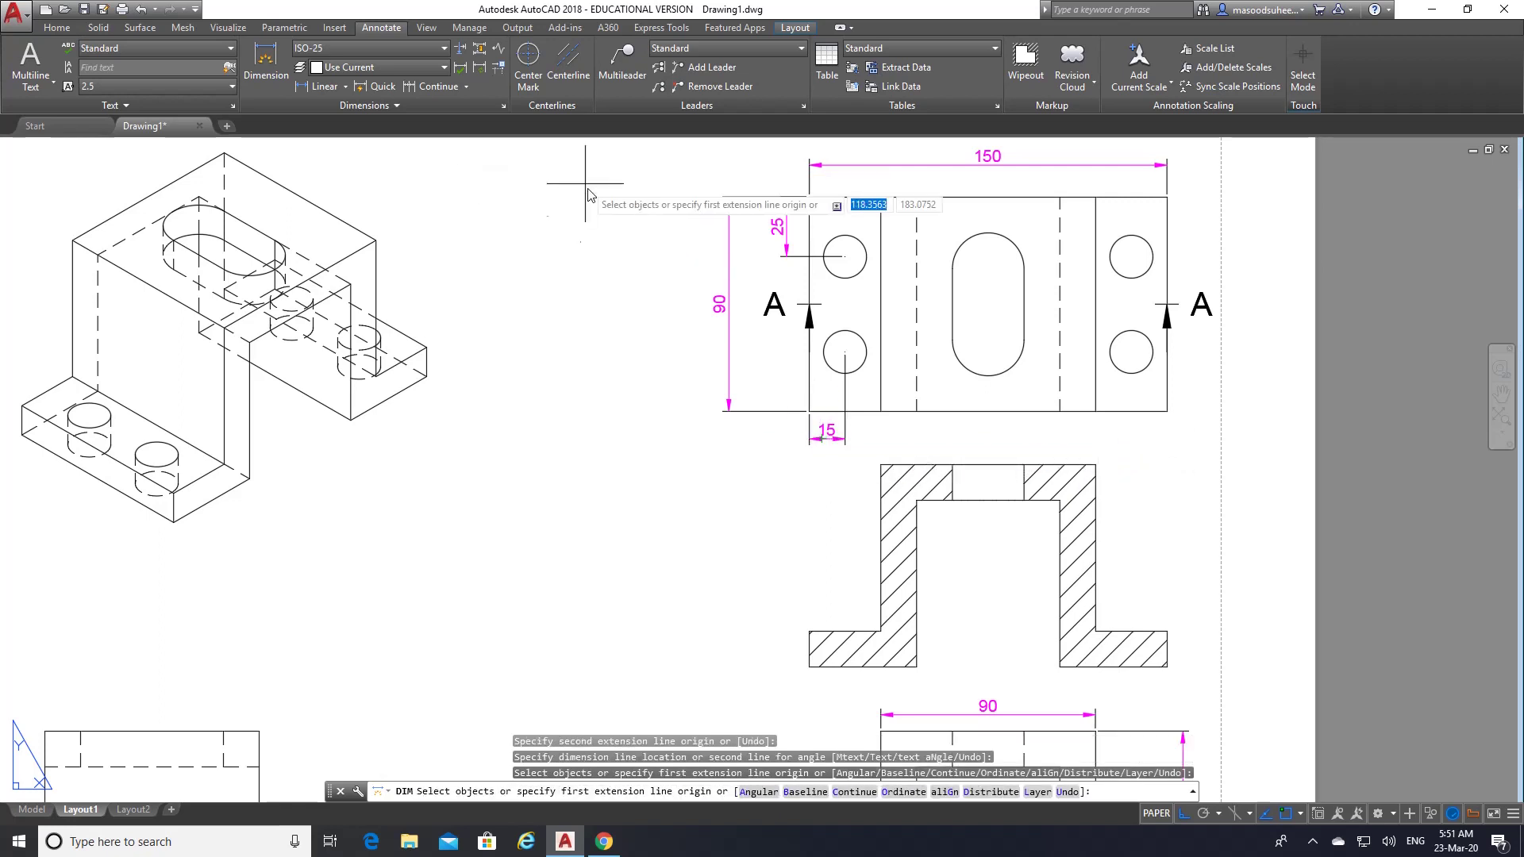
- Add a diameter dimension to the upper-right hole in the top view, placing its text just outside the right edge
click(276, 52)
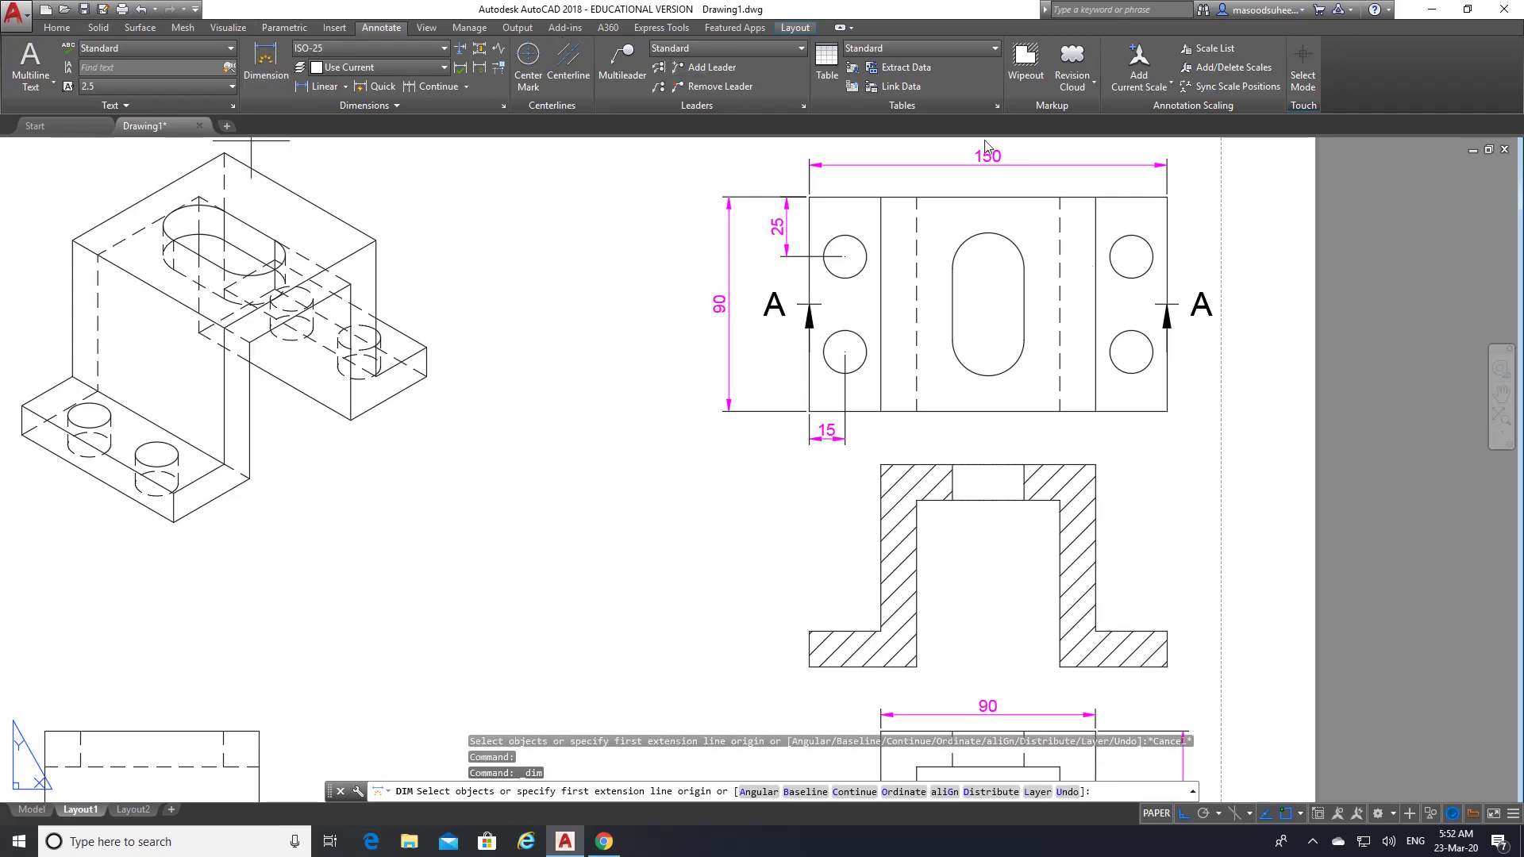
click(1153, 248)
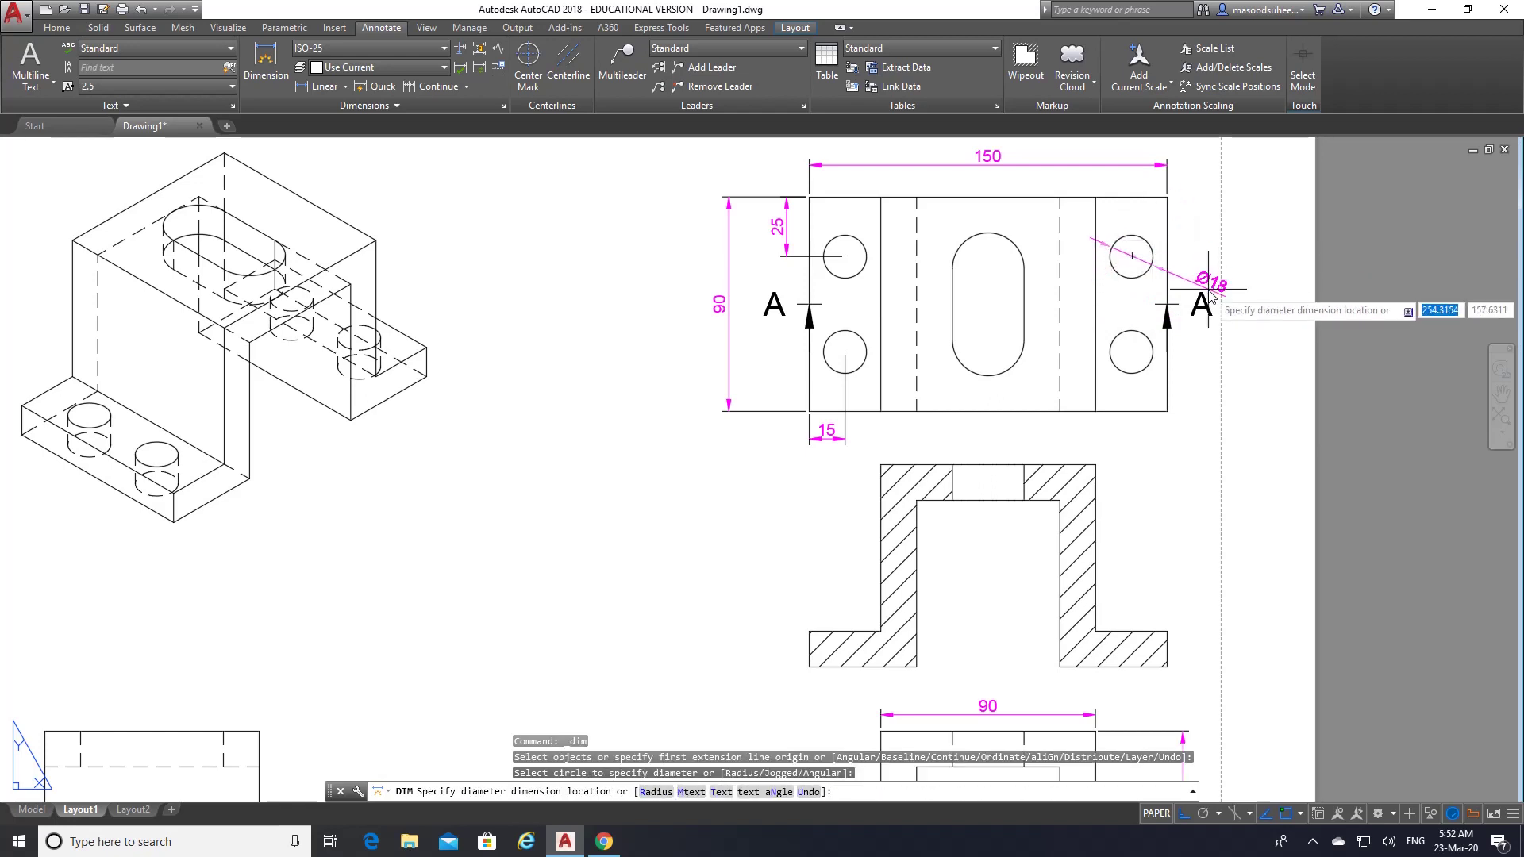
click(1180, 248)
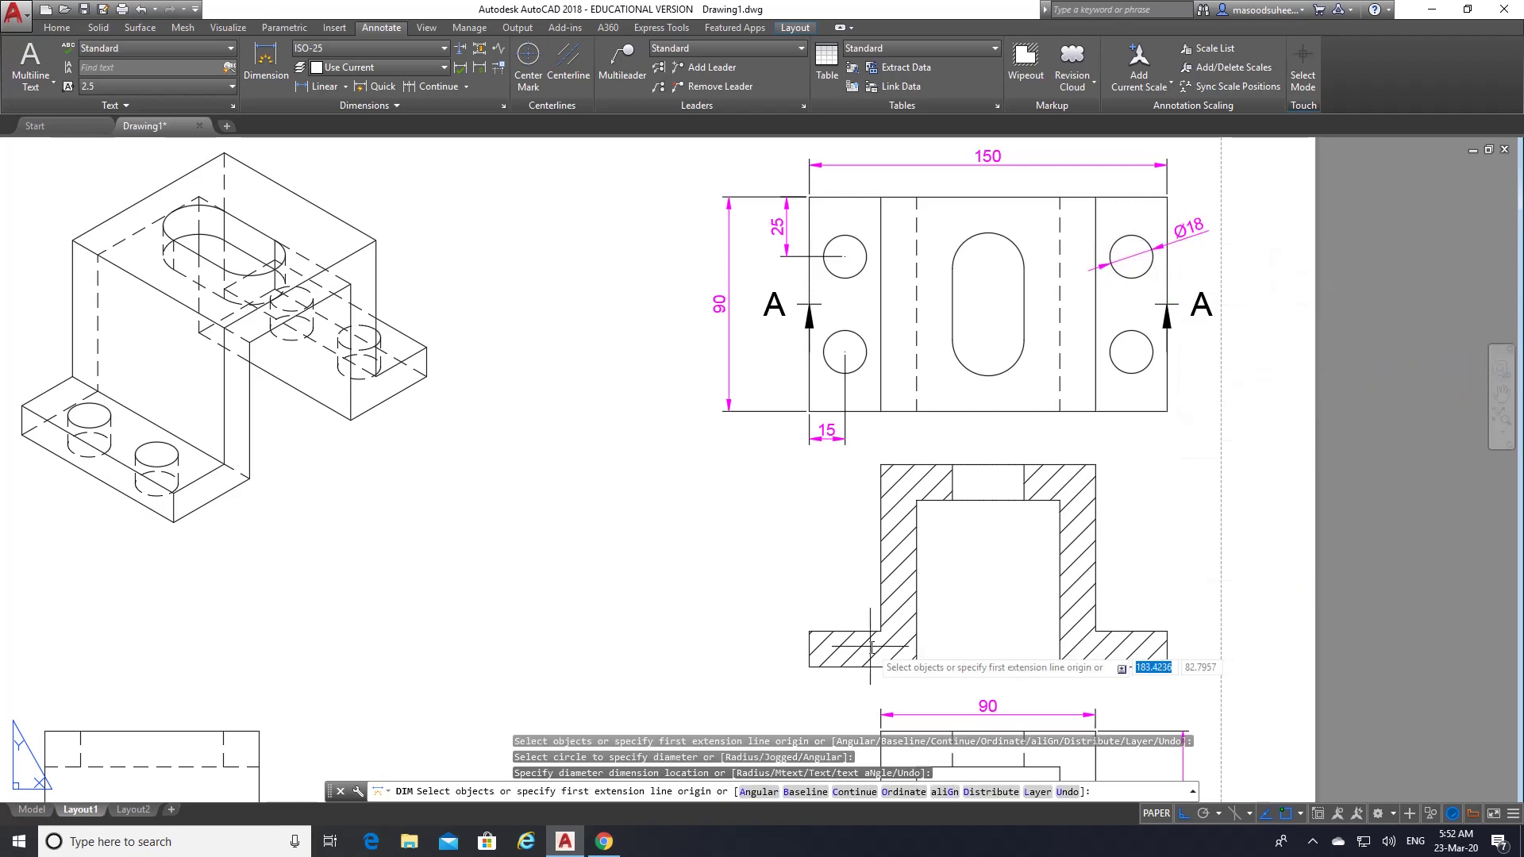
- Try a radius dimension on the slot's upper arc in the top view and erase it
click(976, 238)
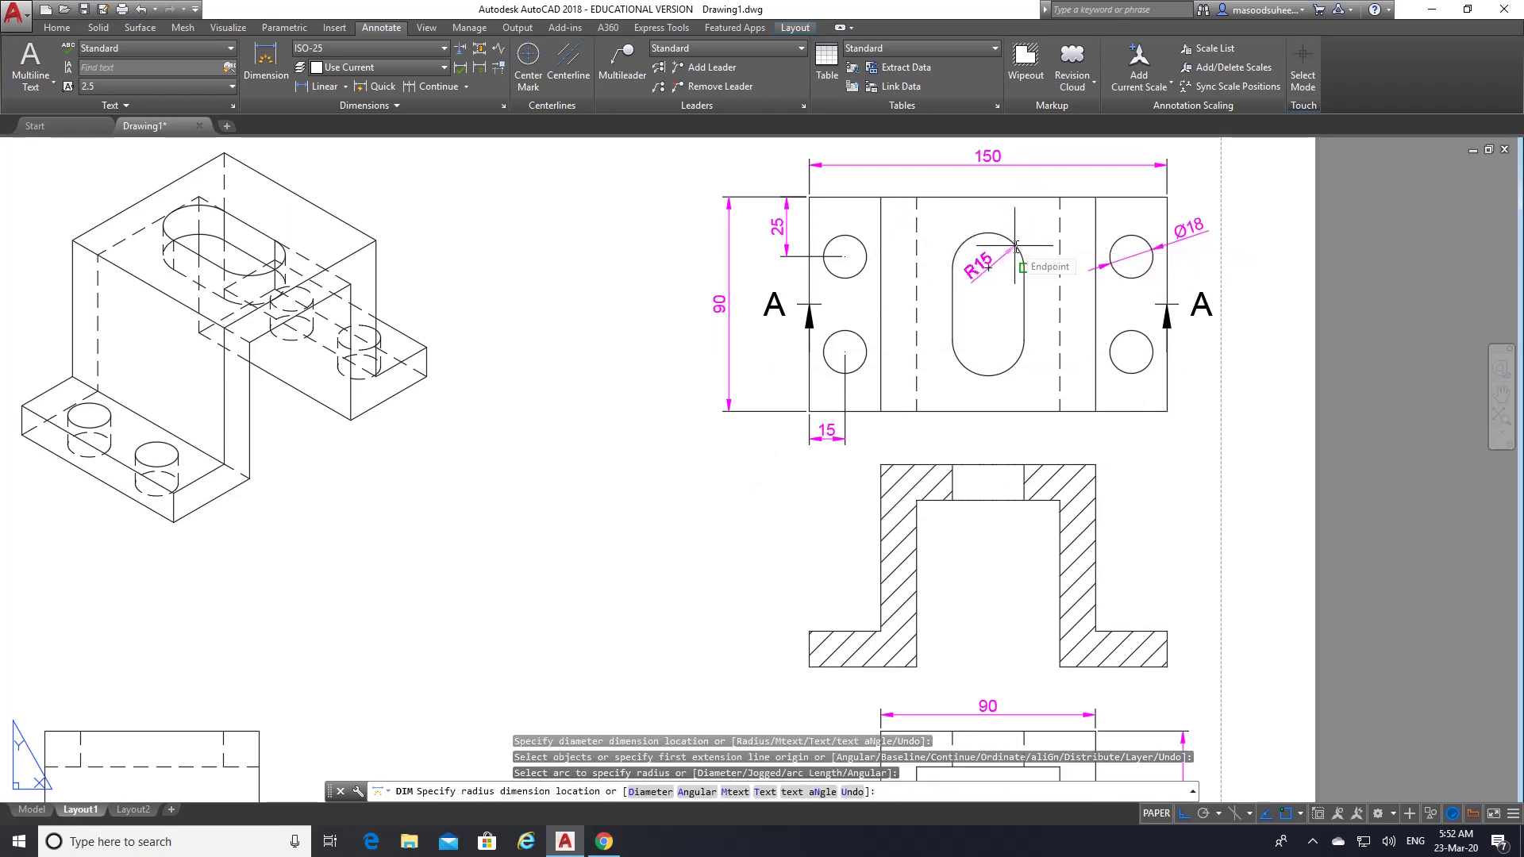
click(1016, 246)
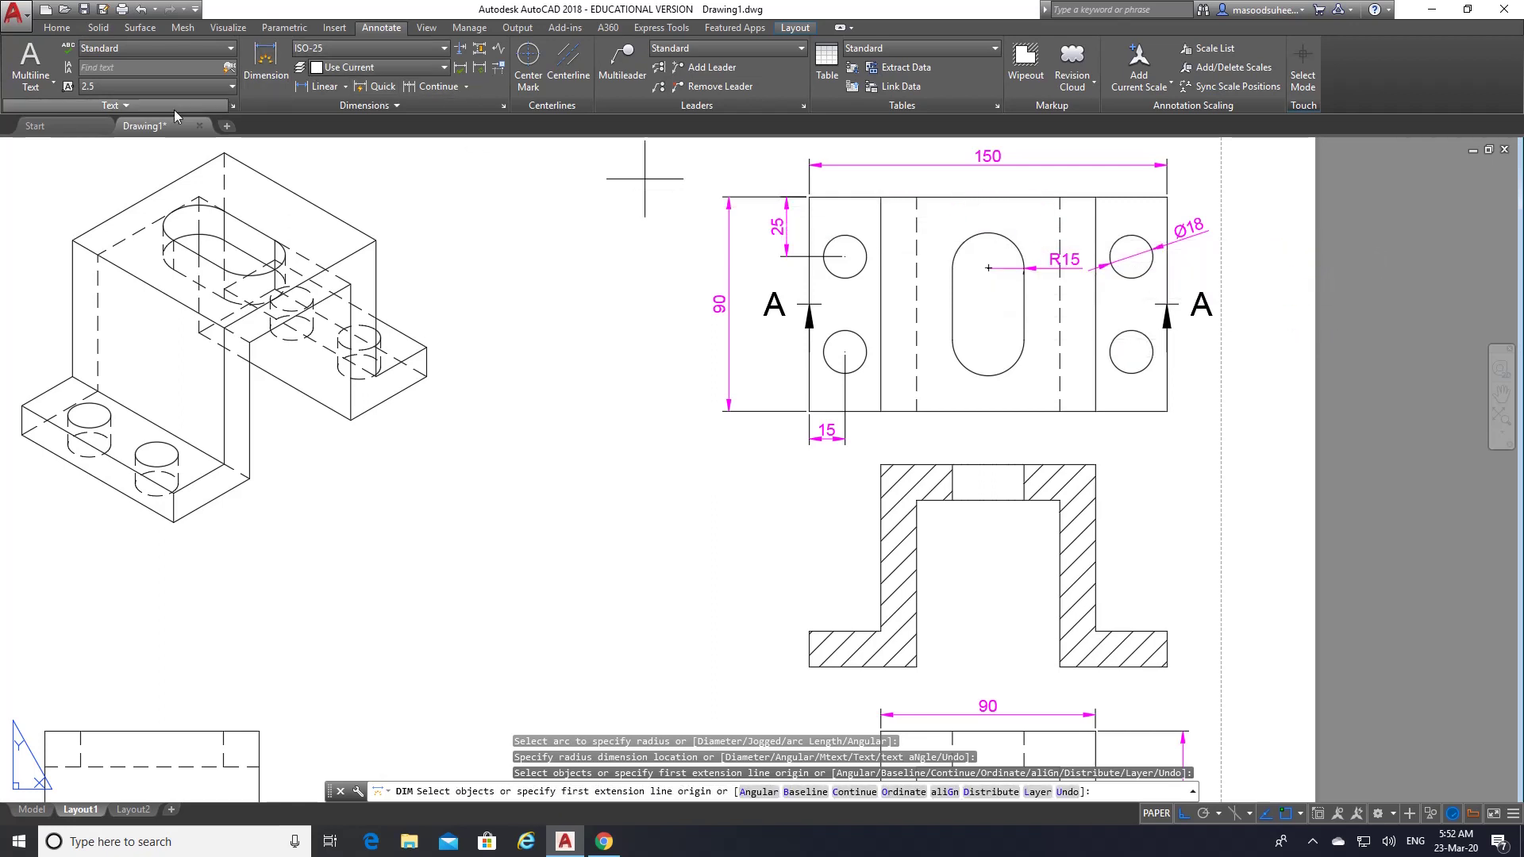
click(58, 29)
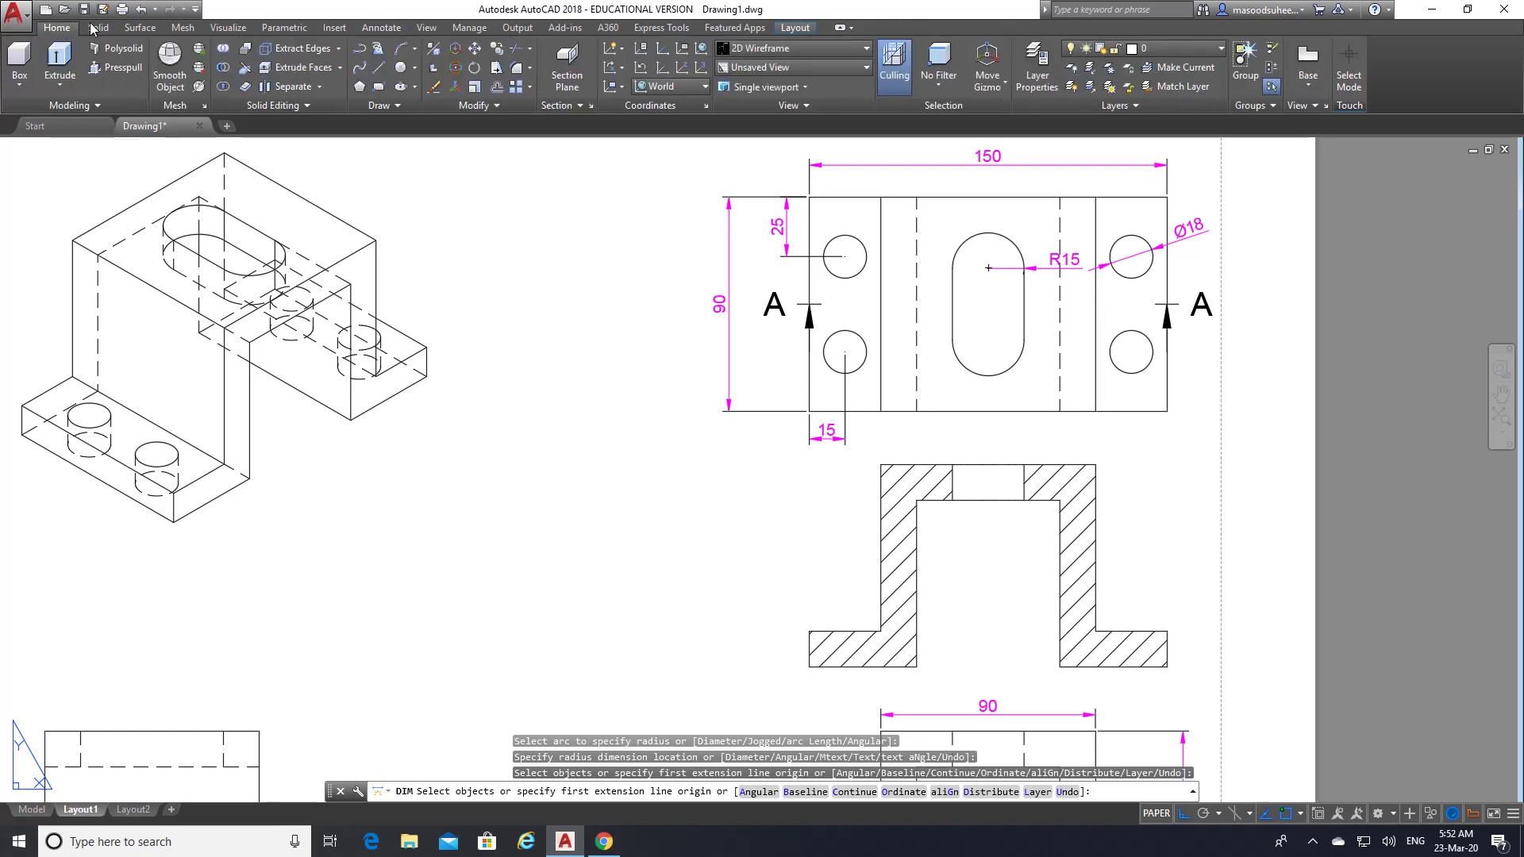
click(453, 88)
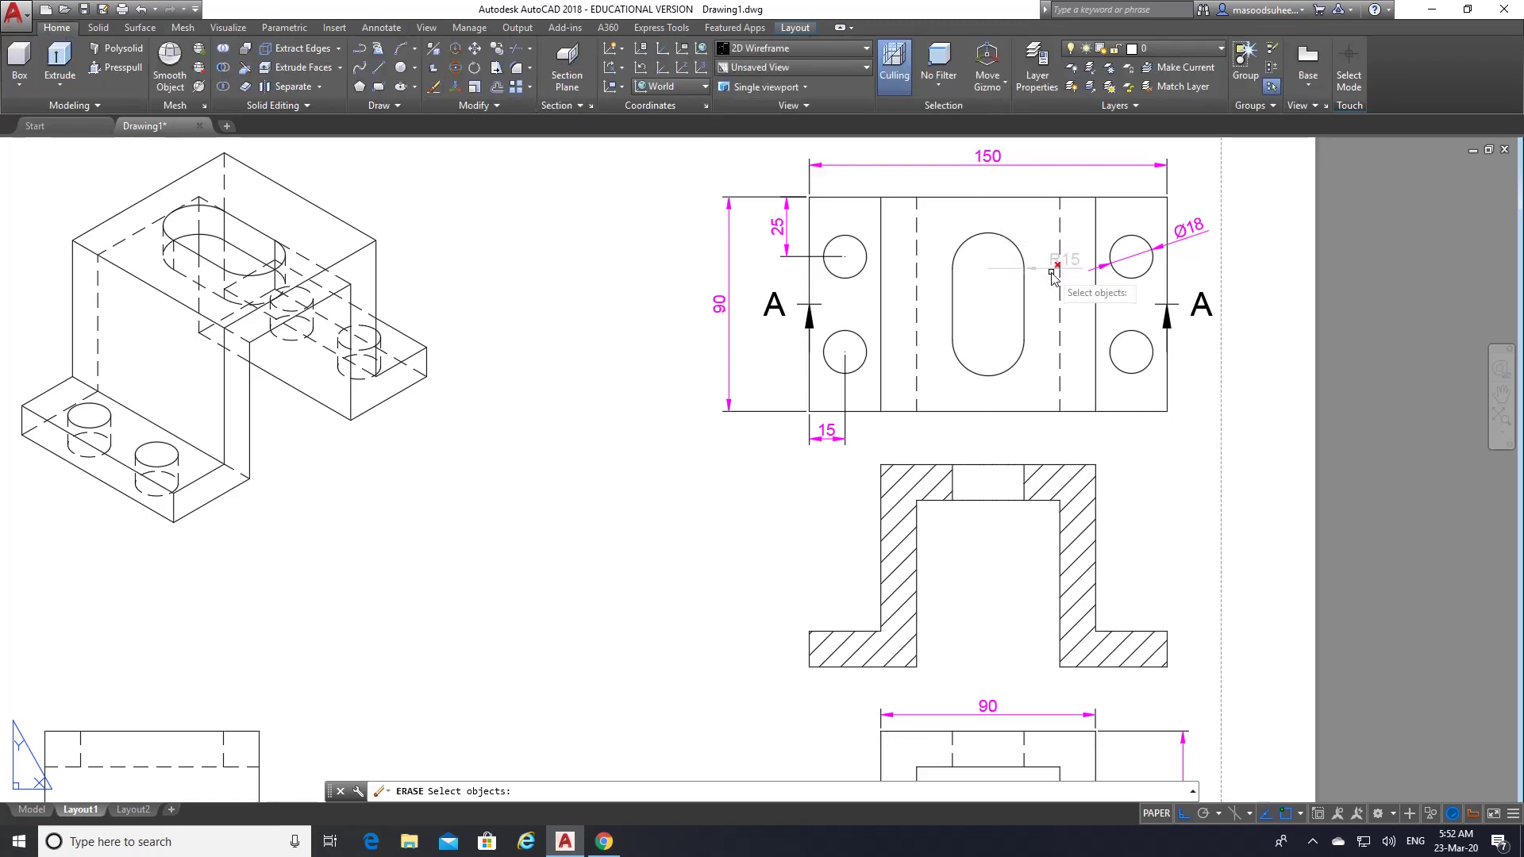
click(1052, 270)
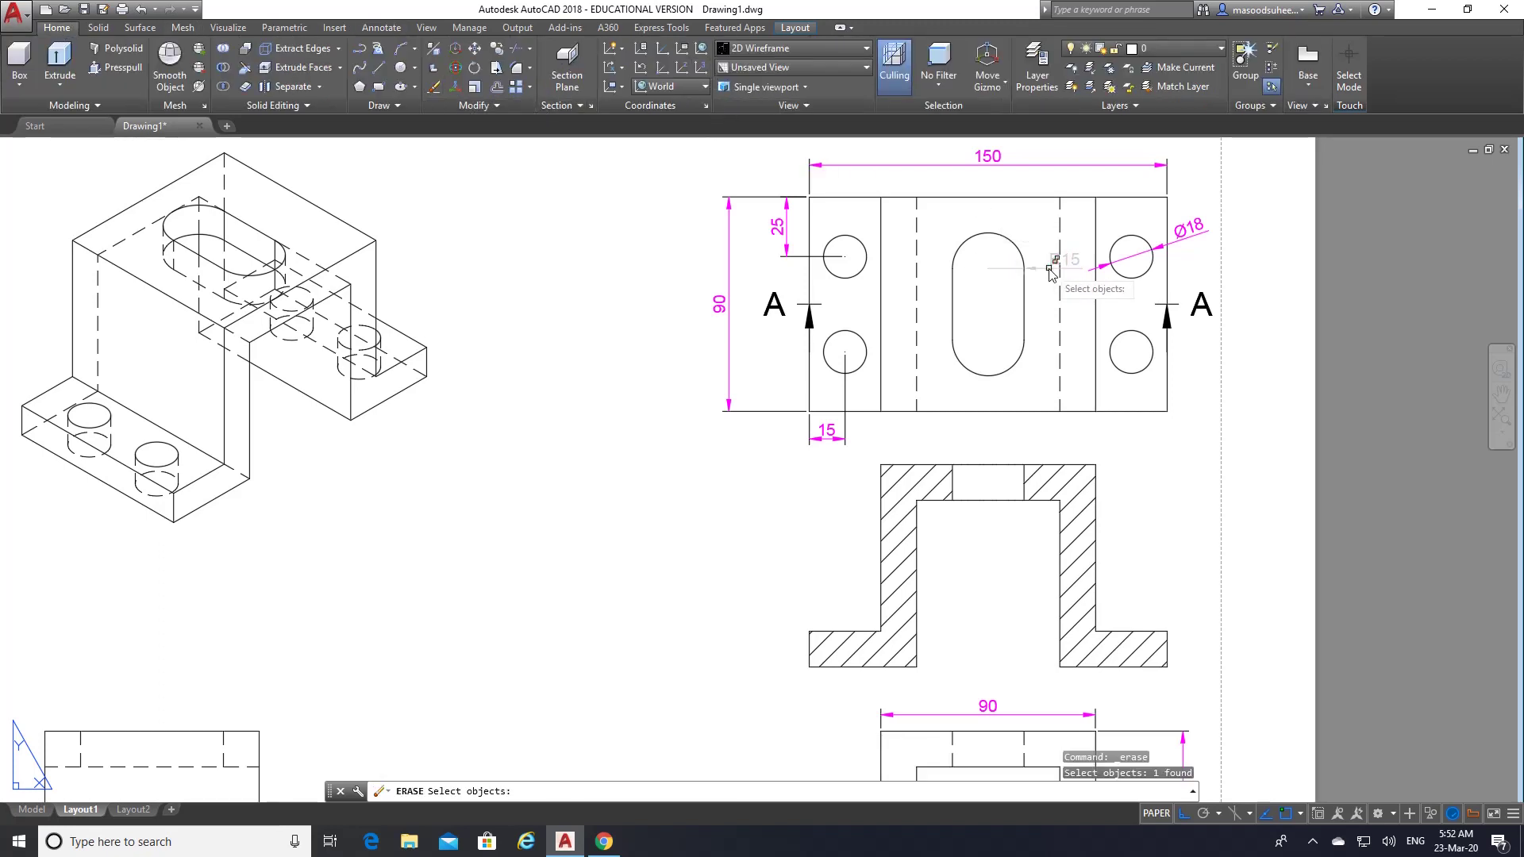
key(Return)
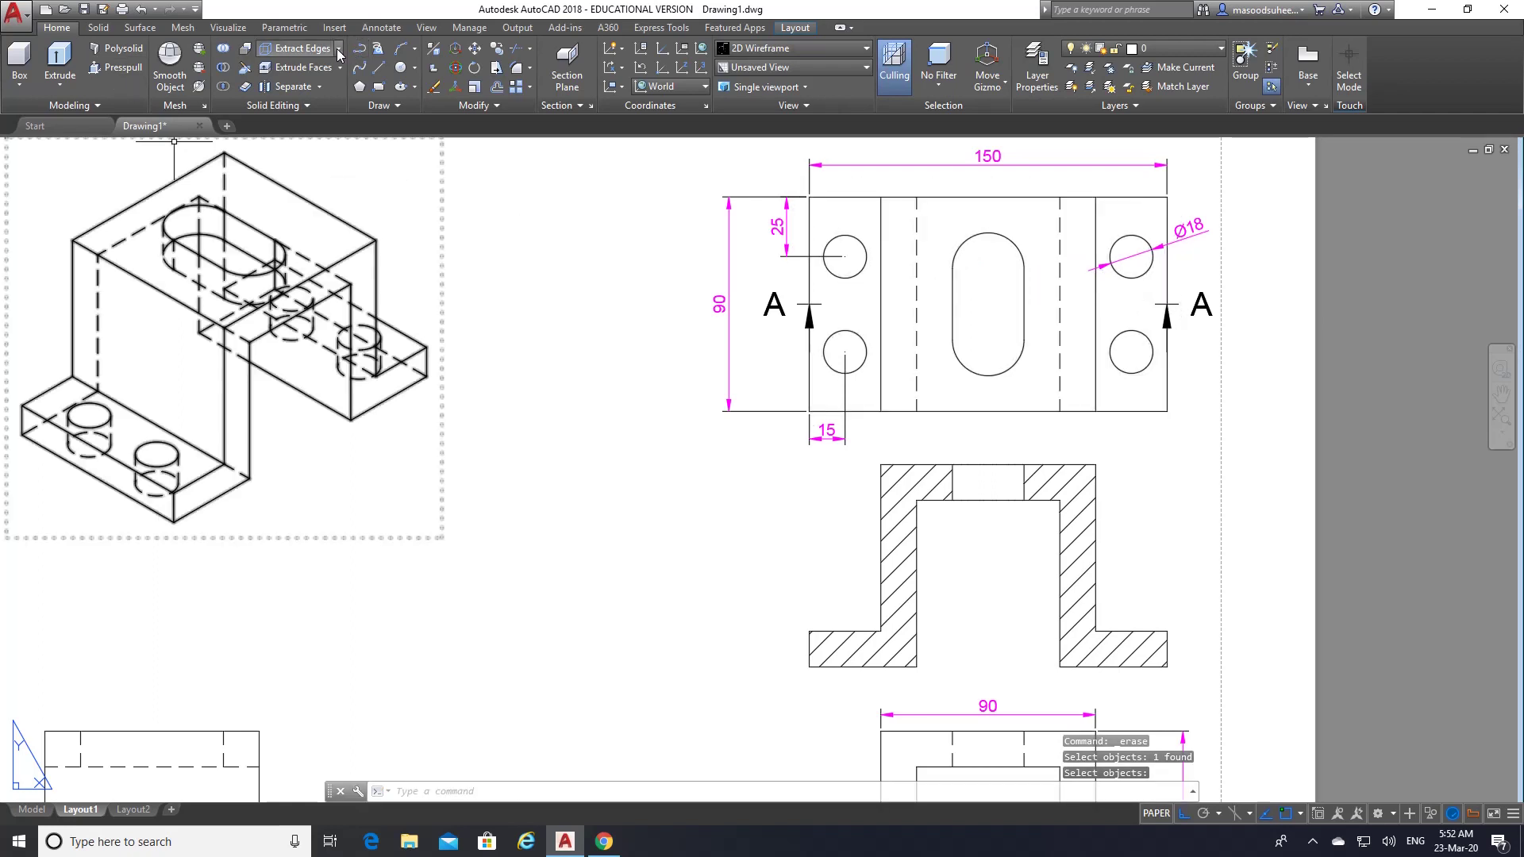
- Add a radius dimension to the slot's lower arc in the top view, placing its text inside the slot
click(386, 30)
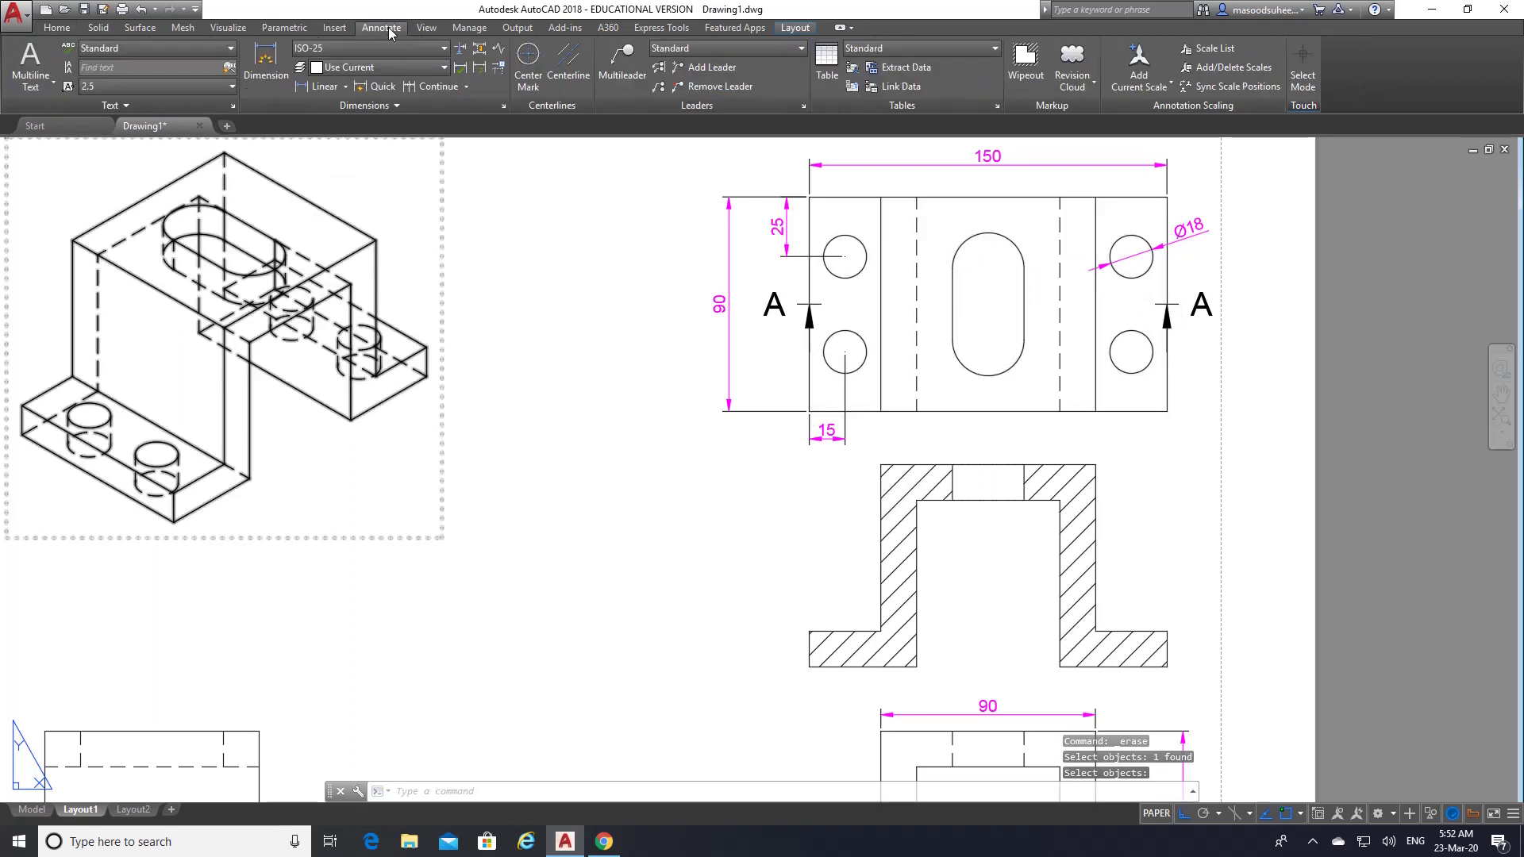
click(264, 59)
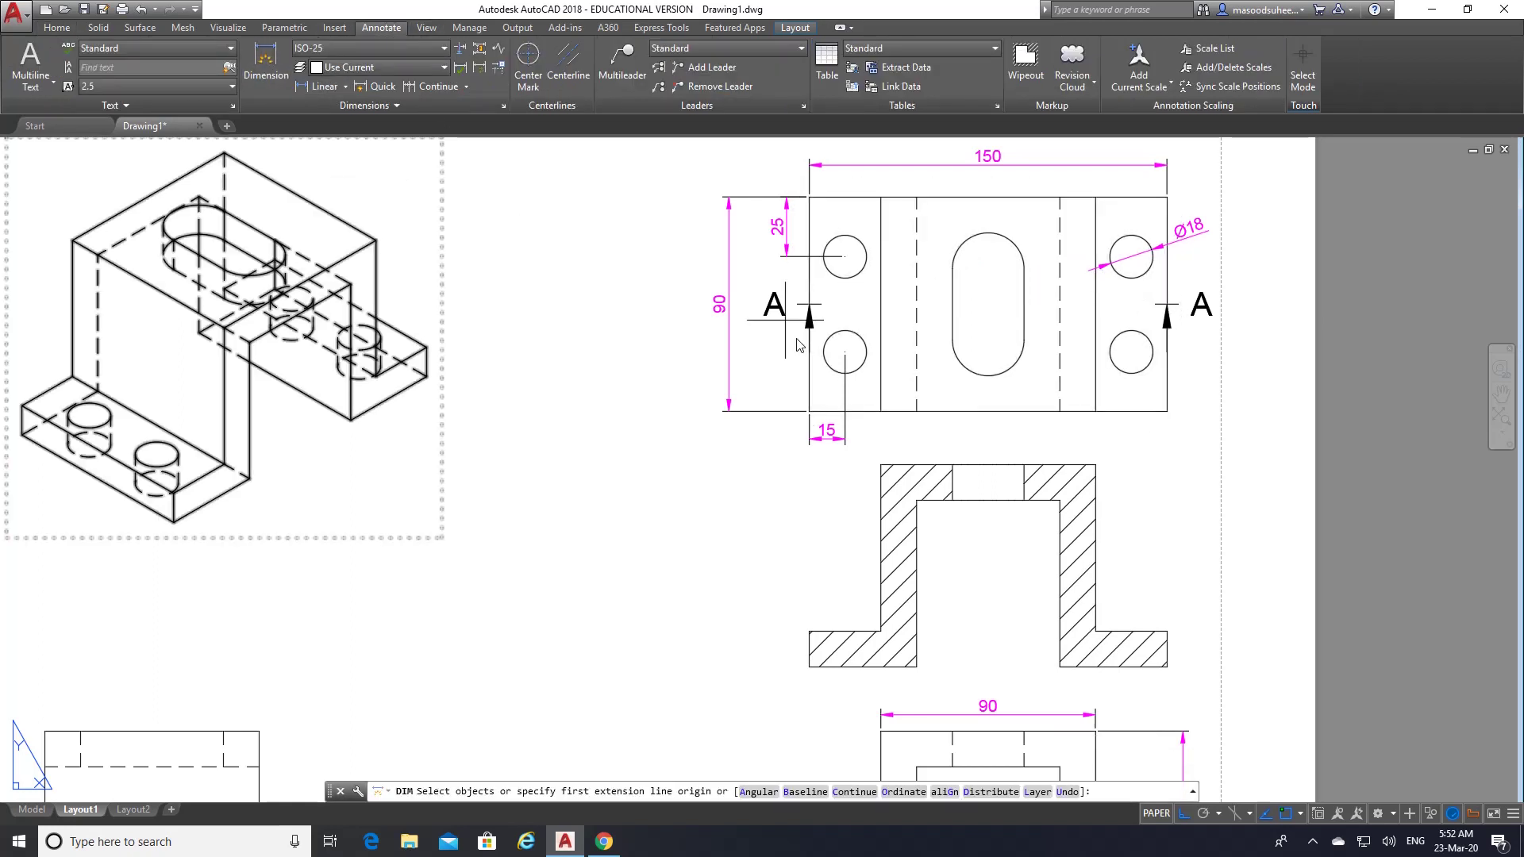
click(975, 376)
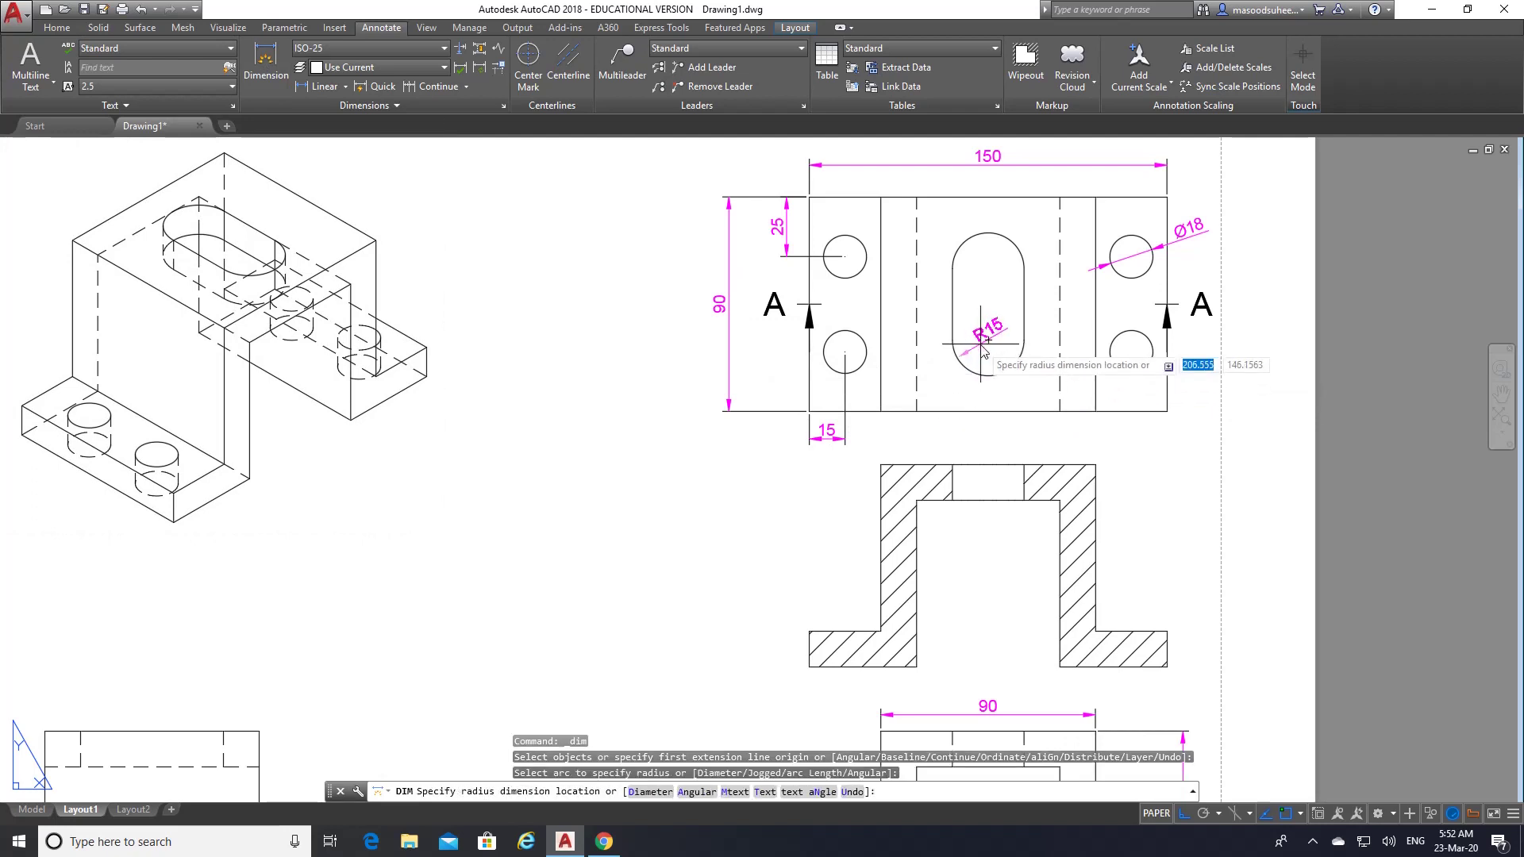
click(985, 359)
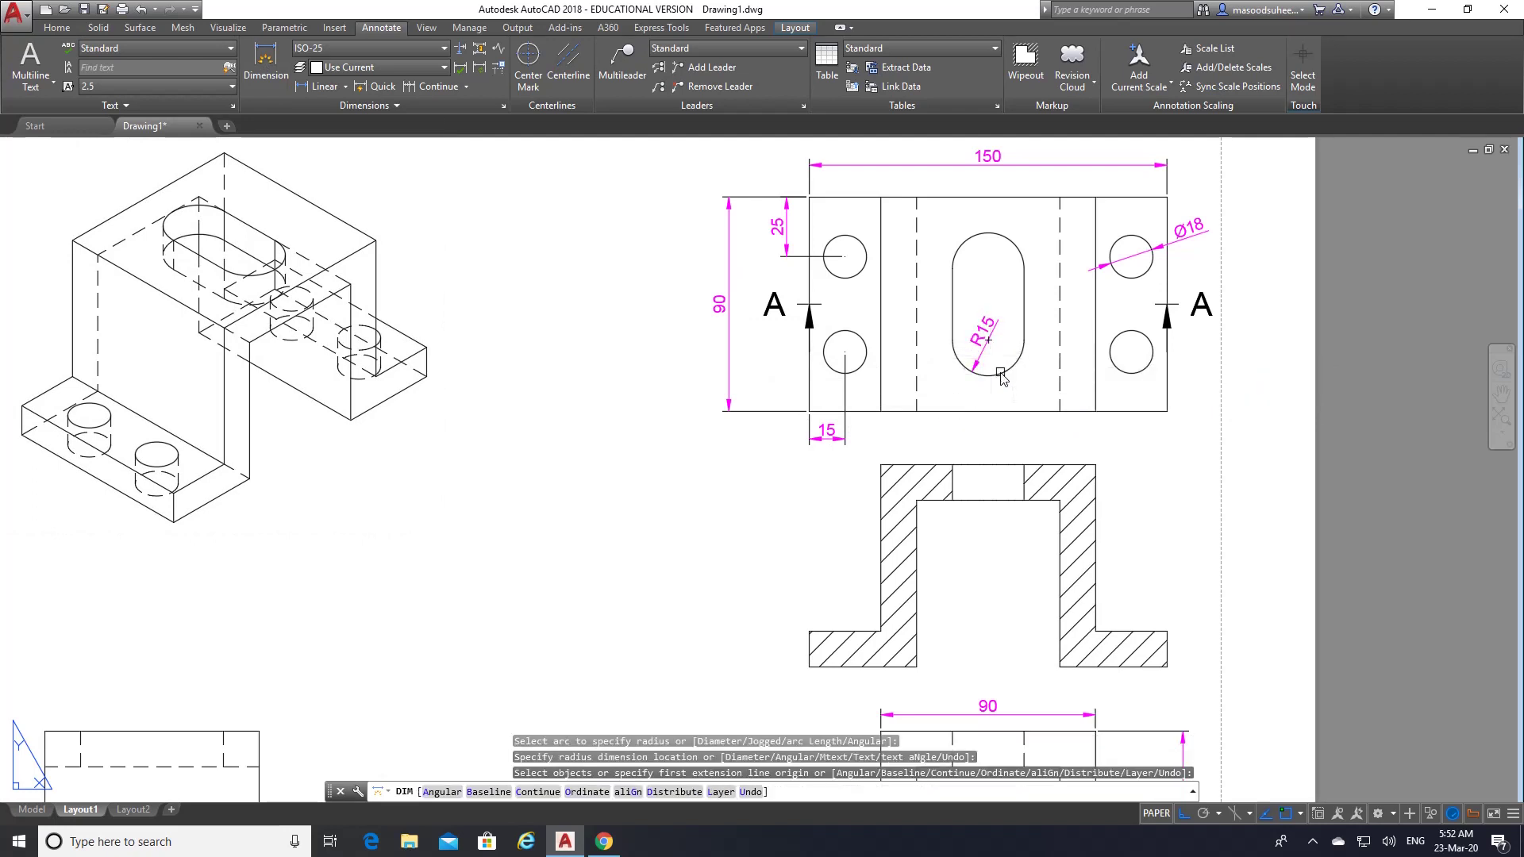
key(Return)
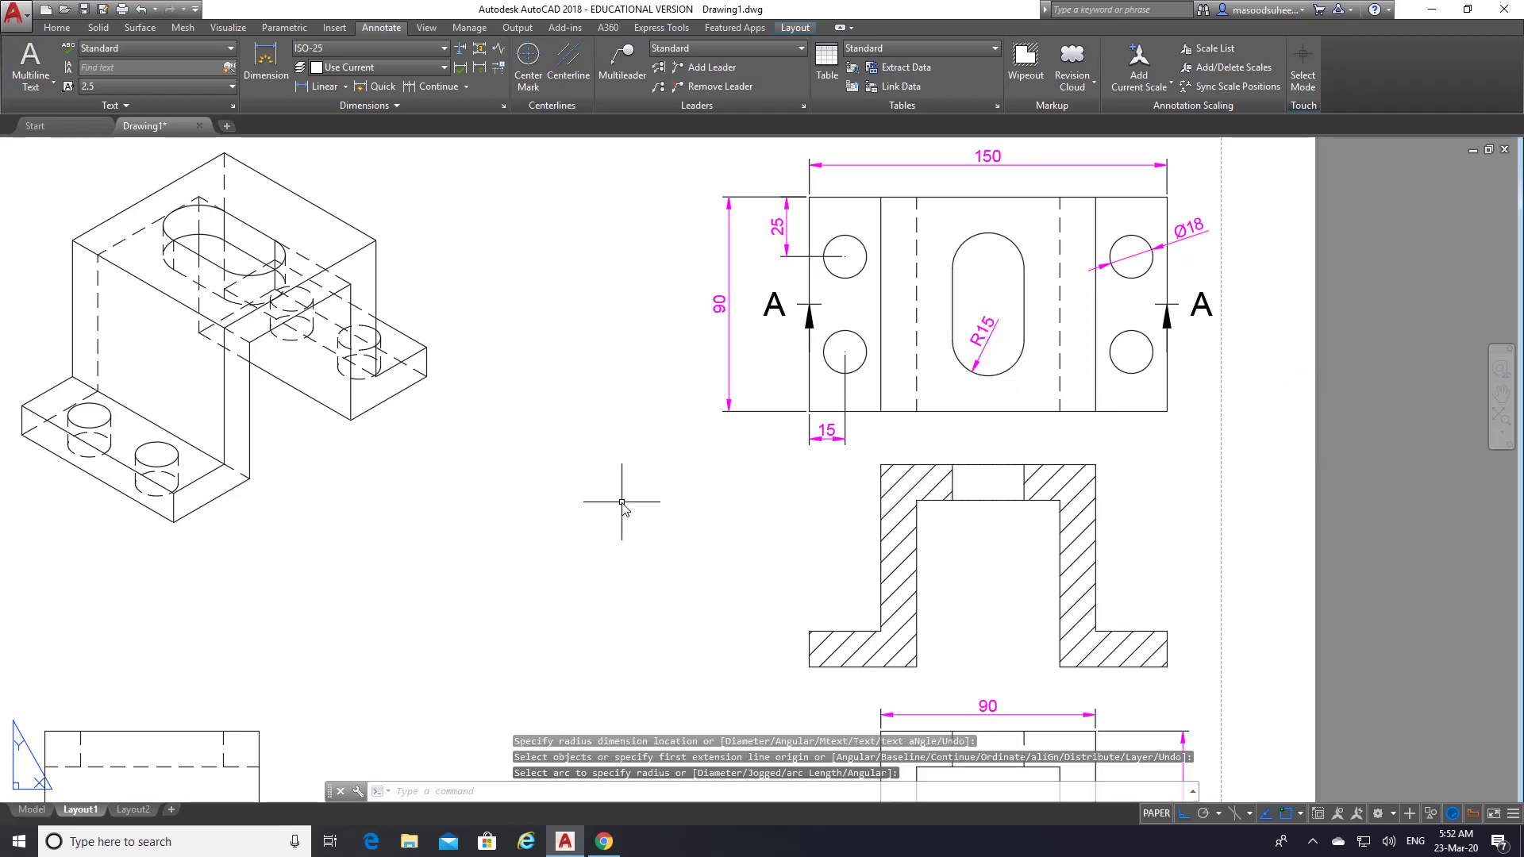
- Dimension the overall width of the left side view, placing the dimension below the view
scroll(721, 501, down, 2)
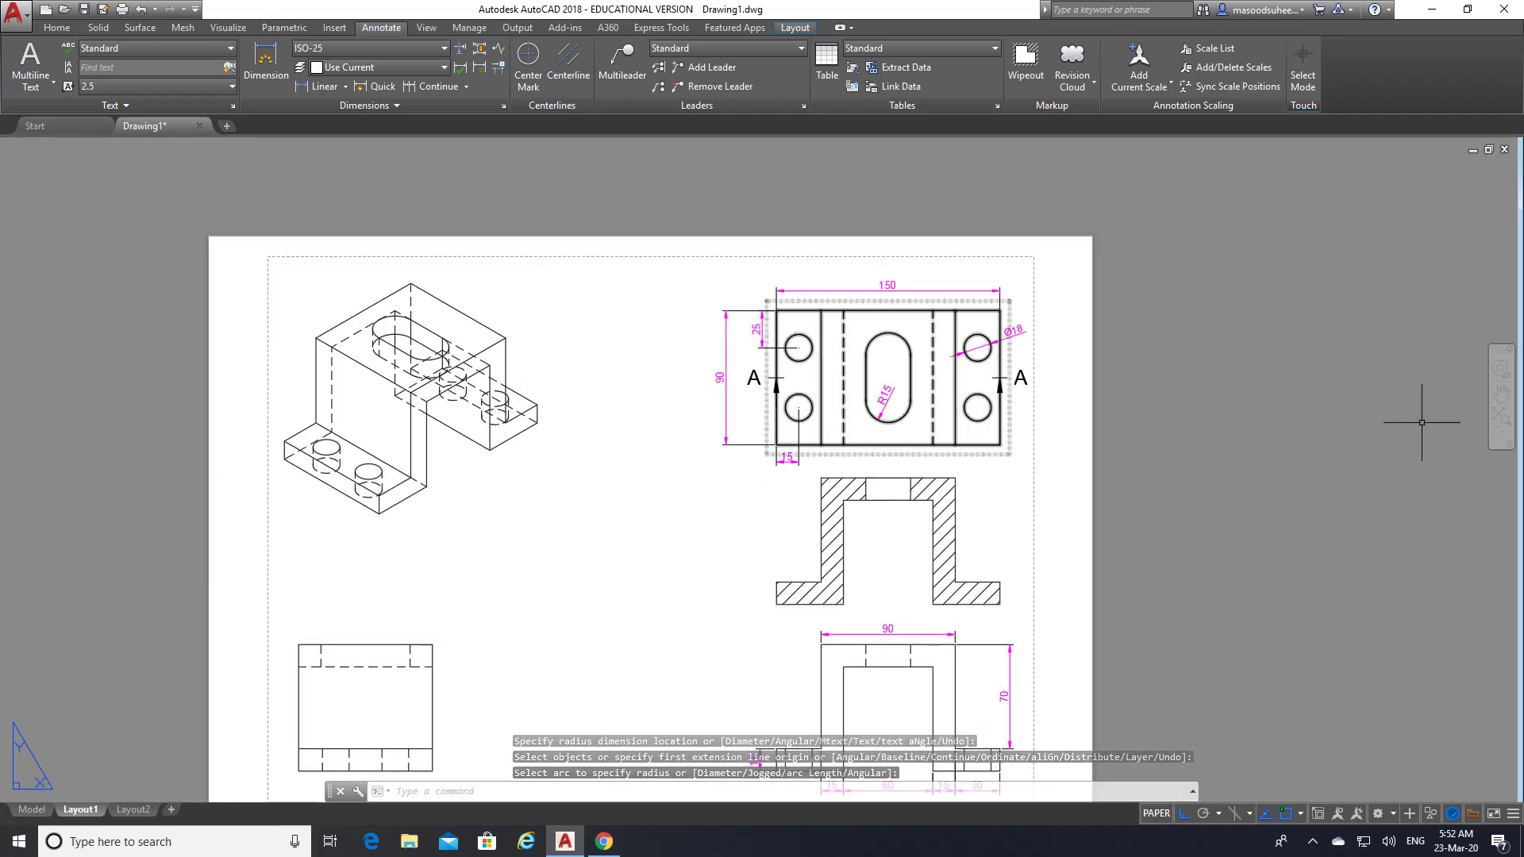
click(1503, 394)
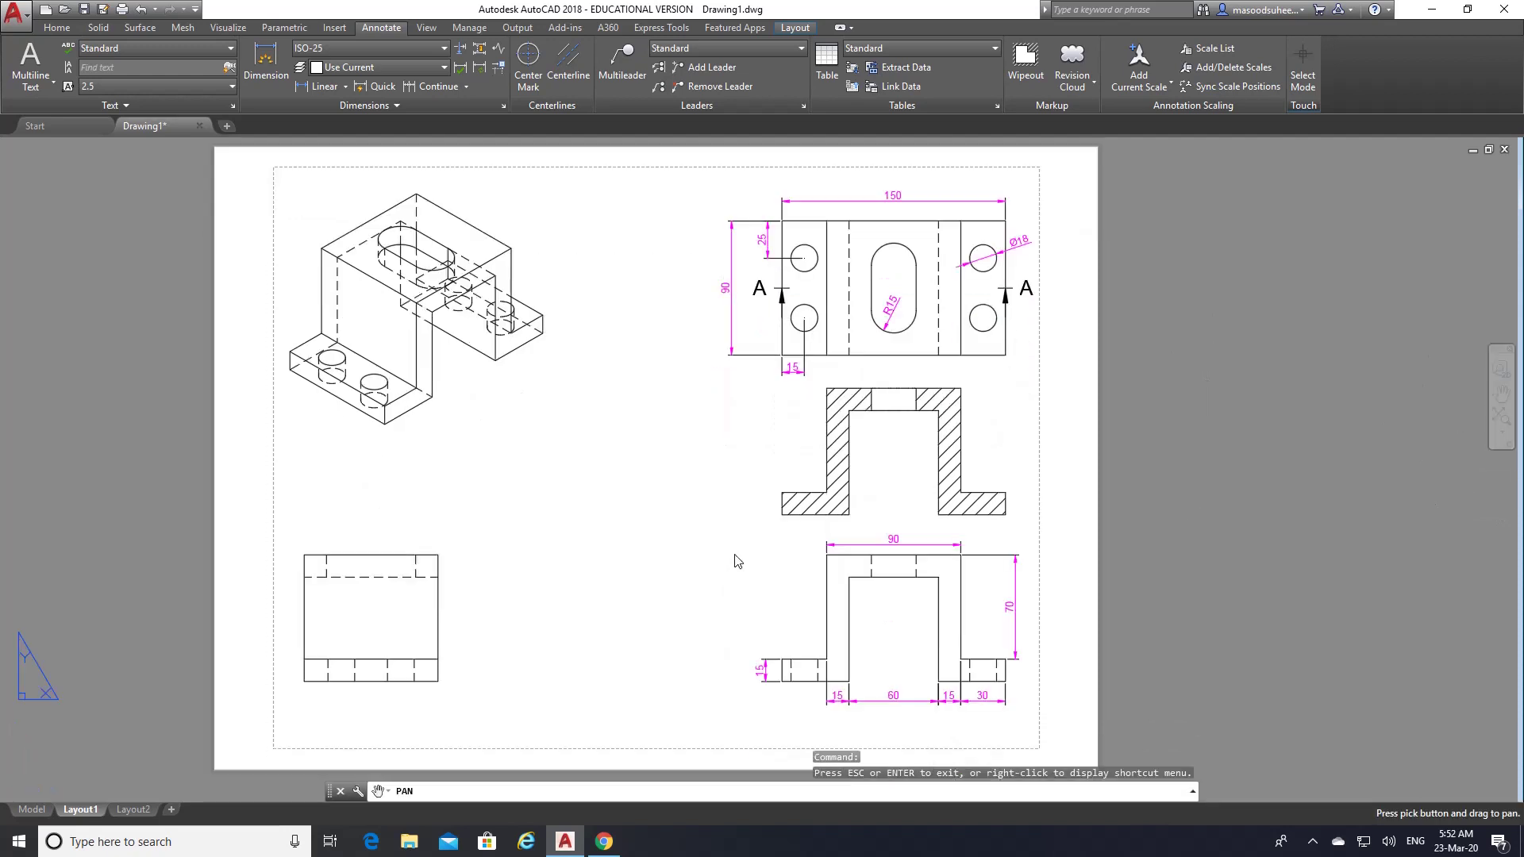
drag(723, 653, 746, 486)
right_click(749, 491)
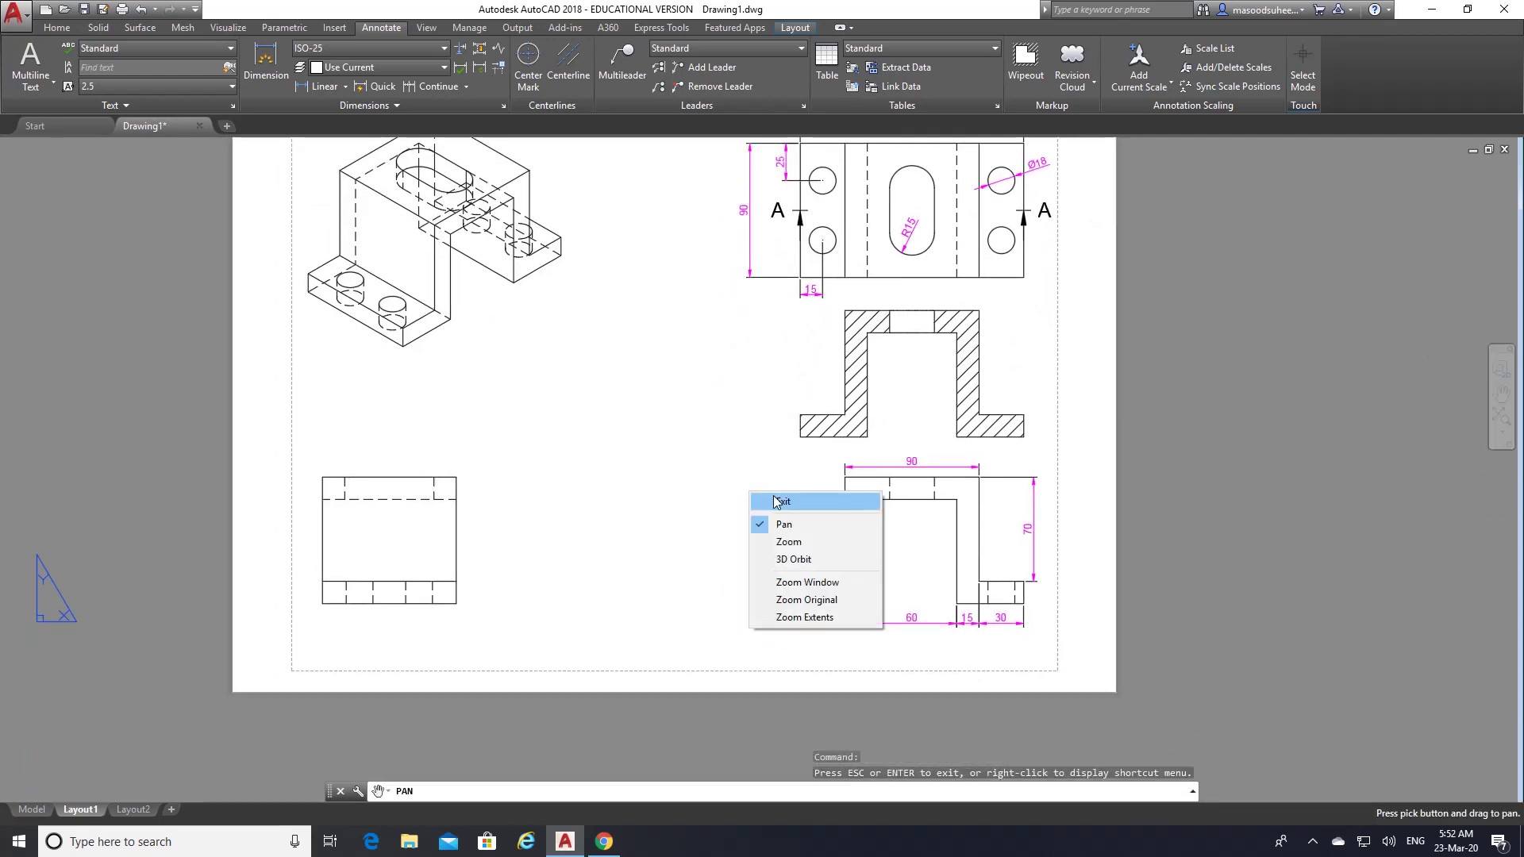
click(774, 501)
click(270, 53)
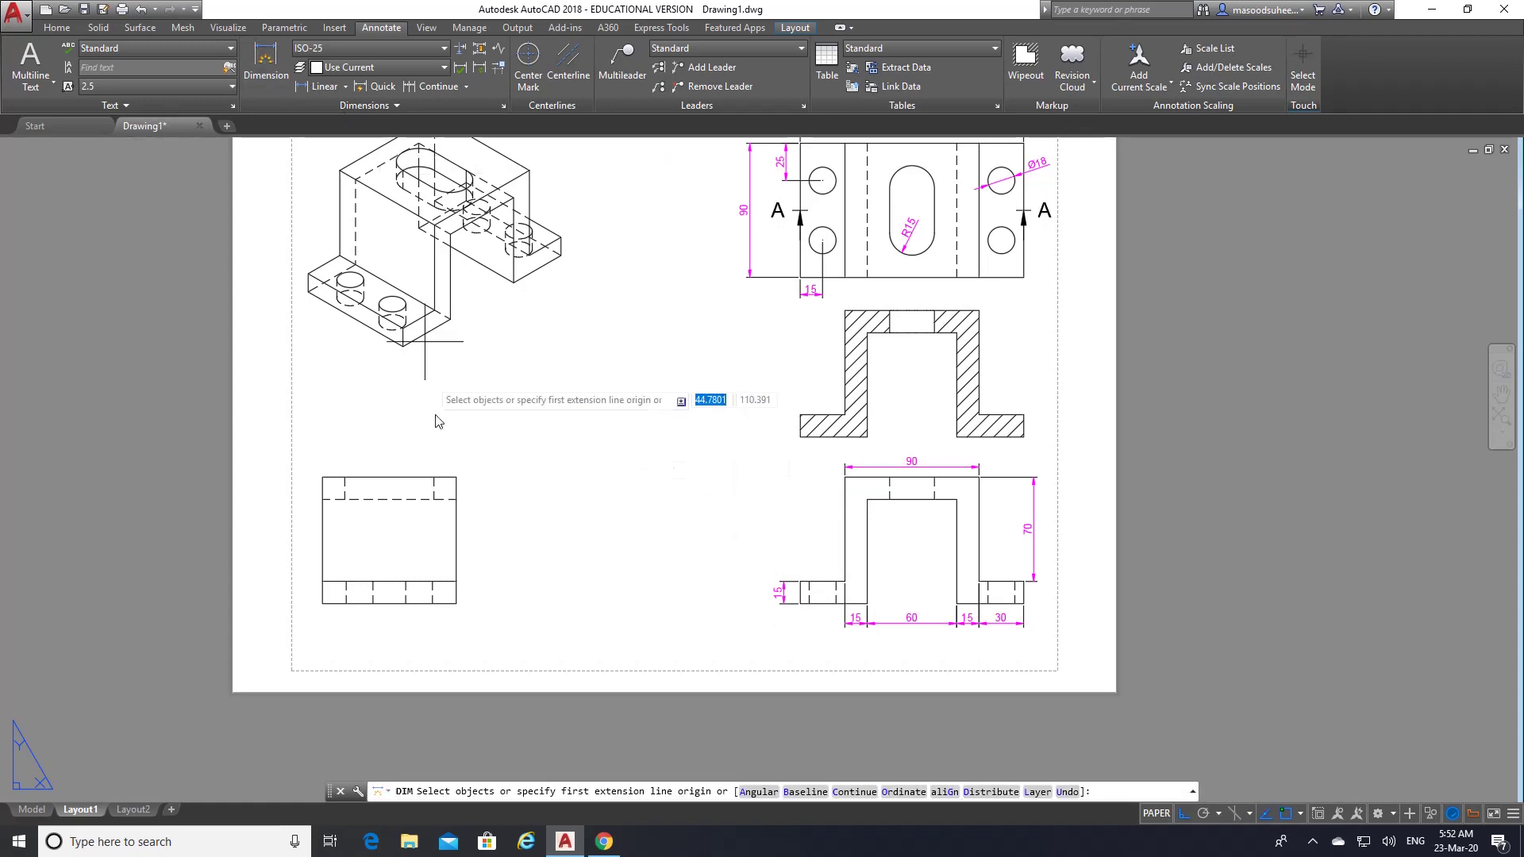
click(457, 603)
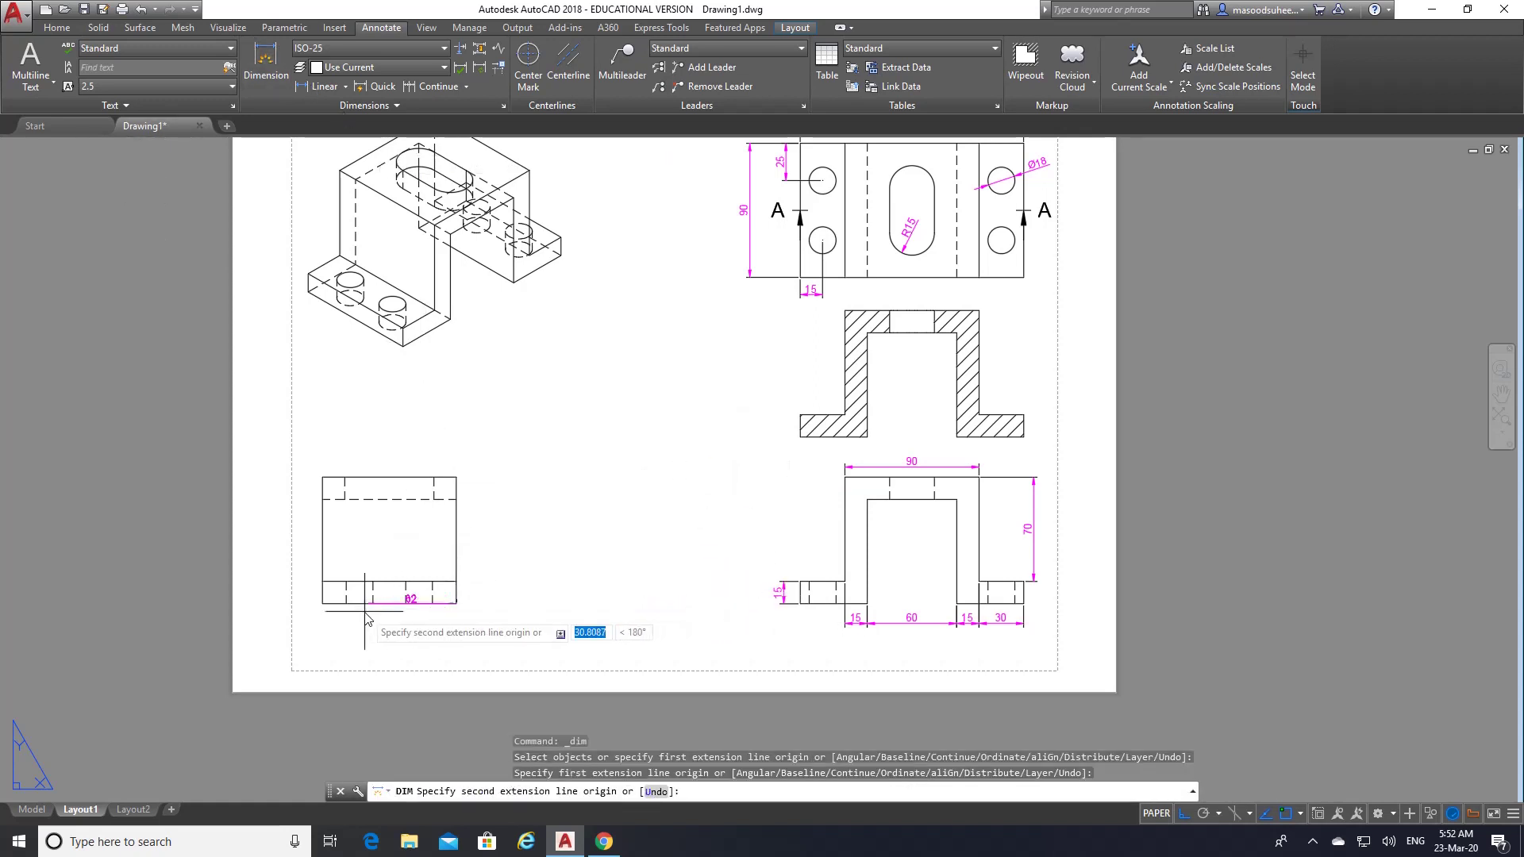
click(323, 604)
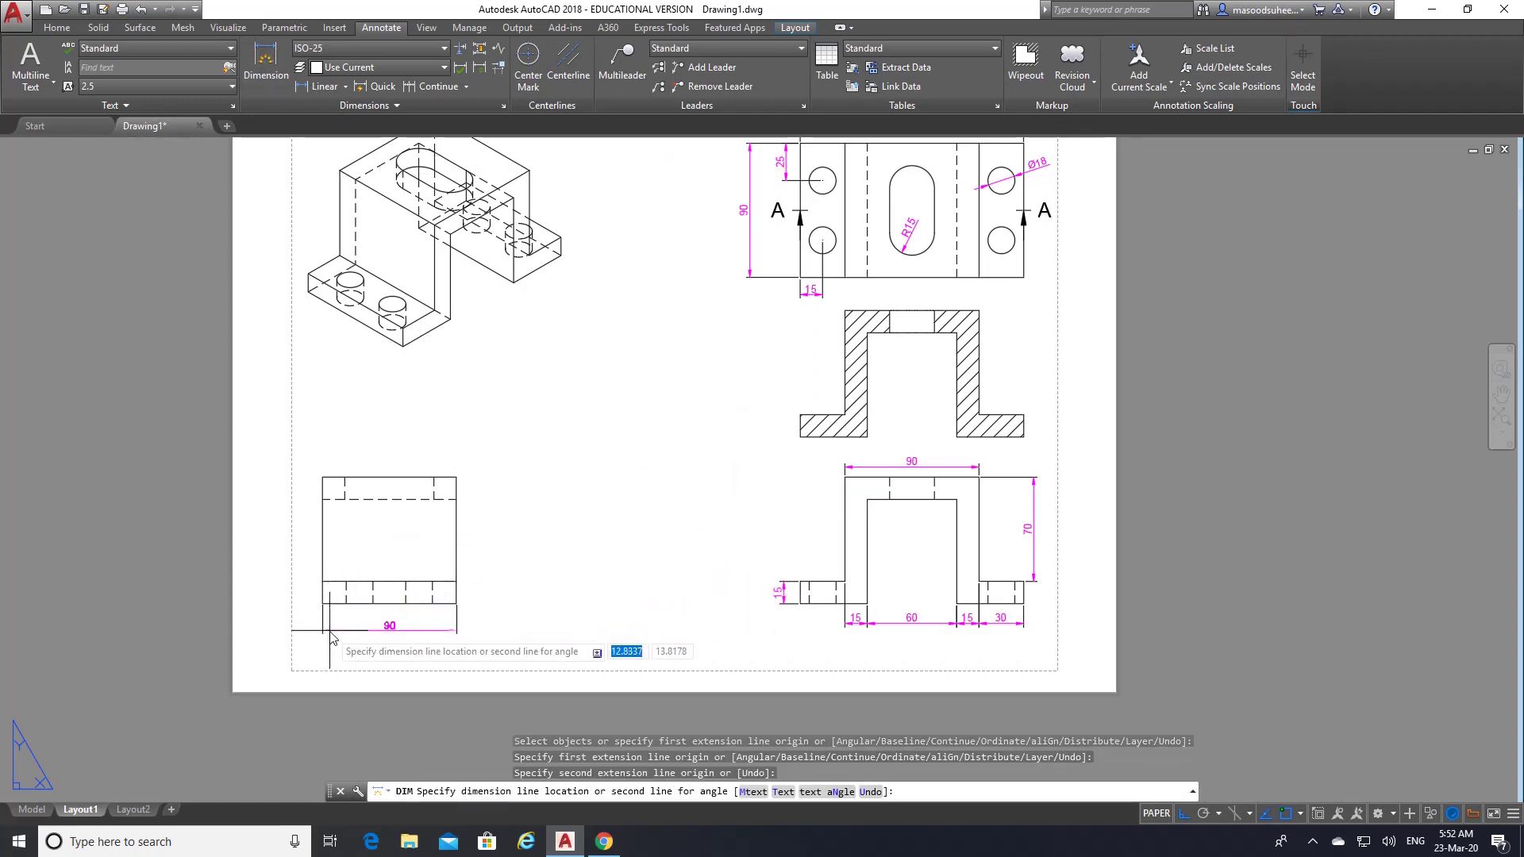
click(322, 631)
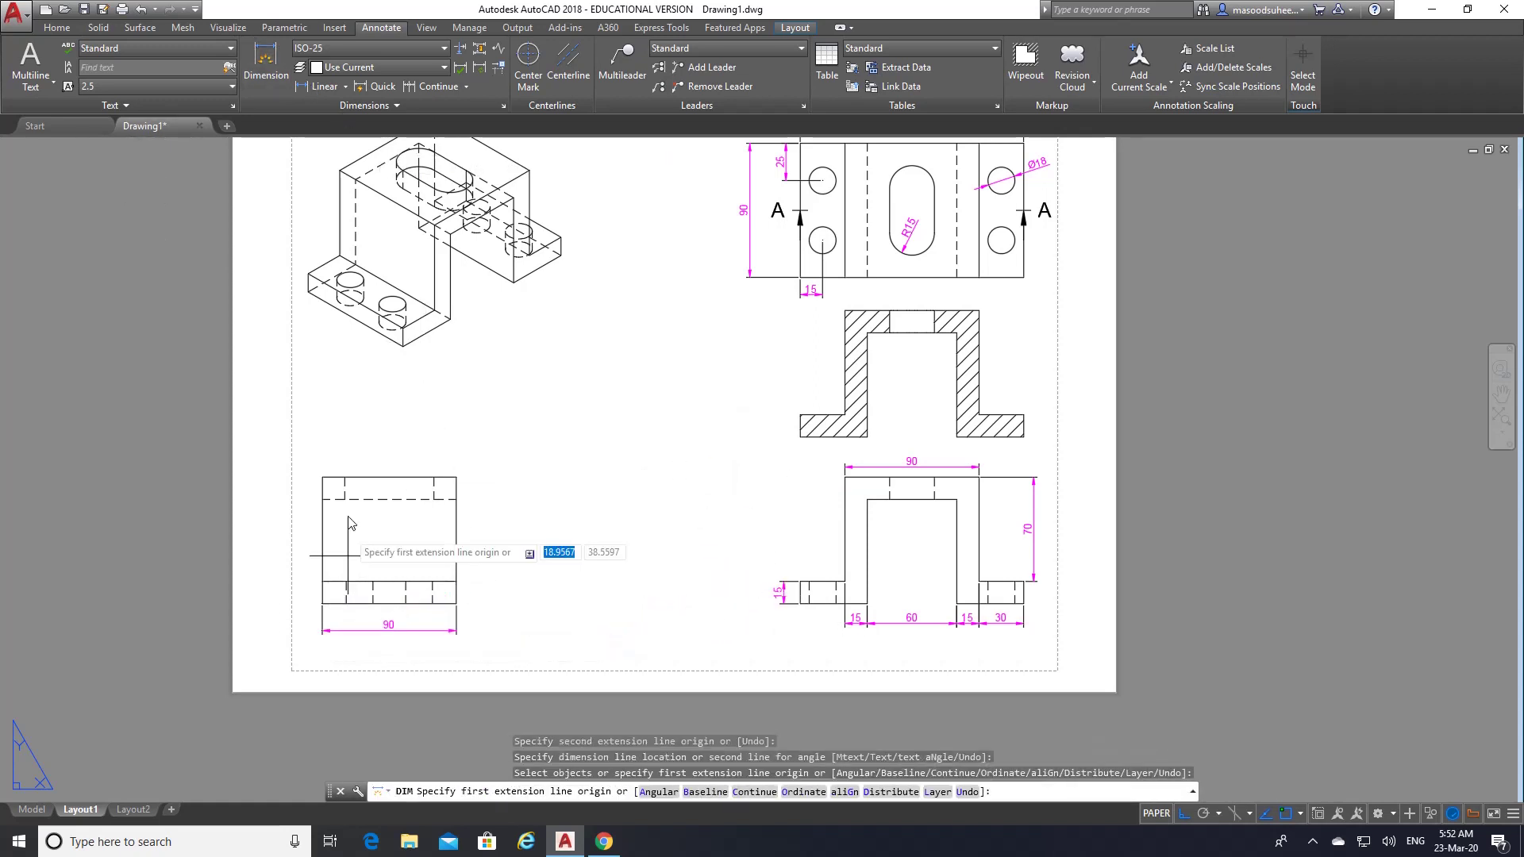
- Dimension the overall height of the left side view, placing the dimension right of the view
click(271, 53)
click(456, 477)
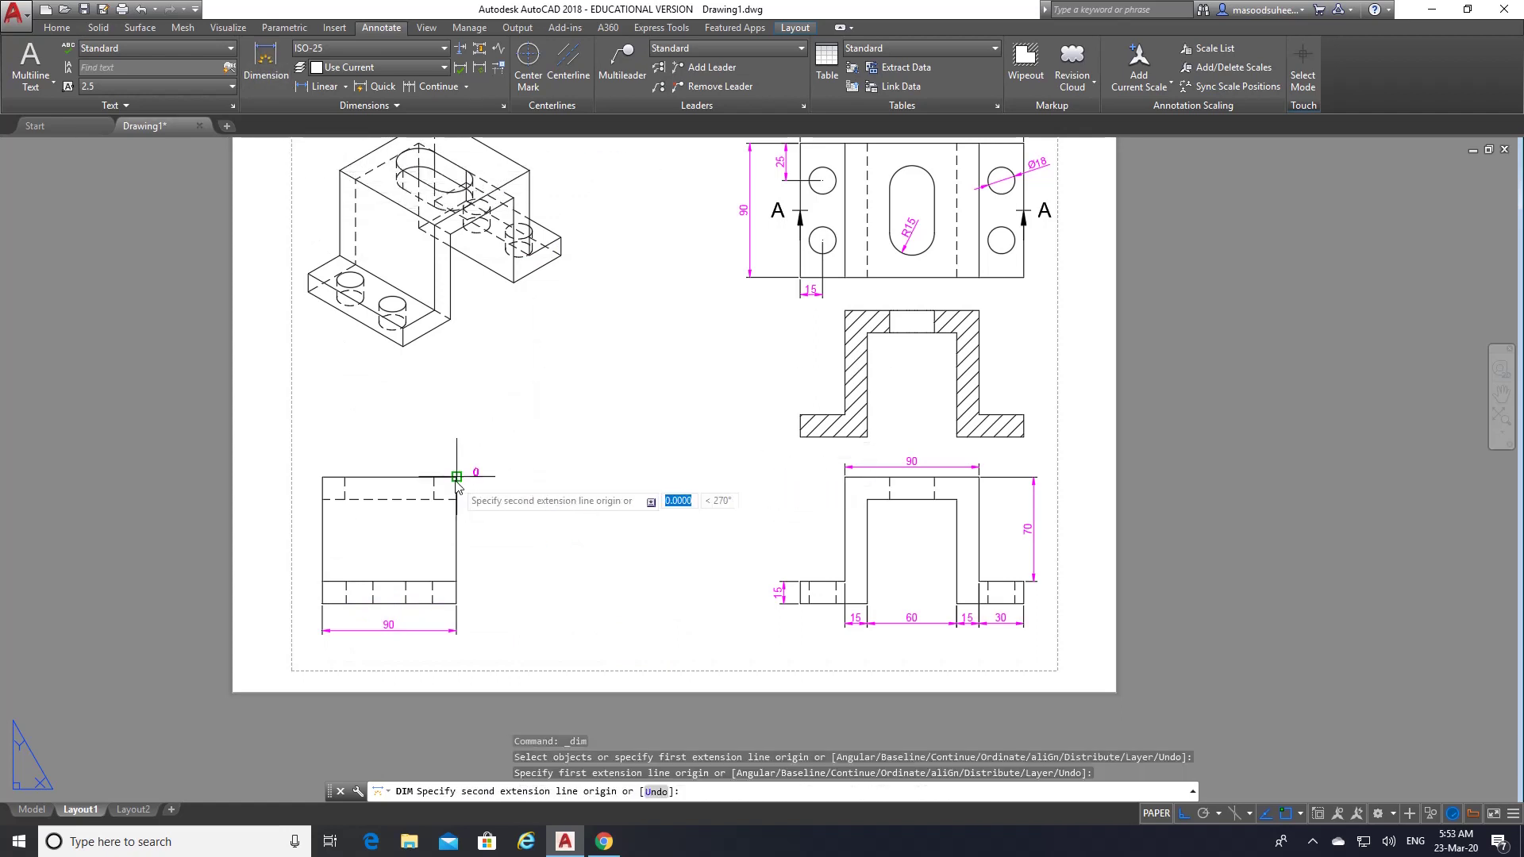
click(456, 604)
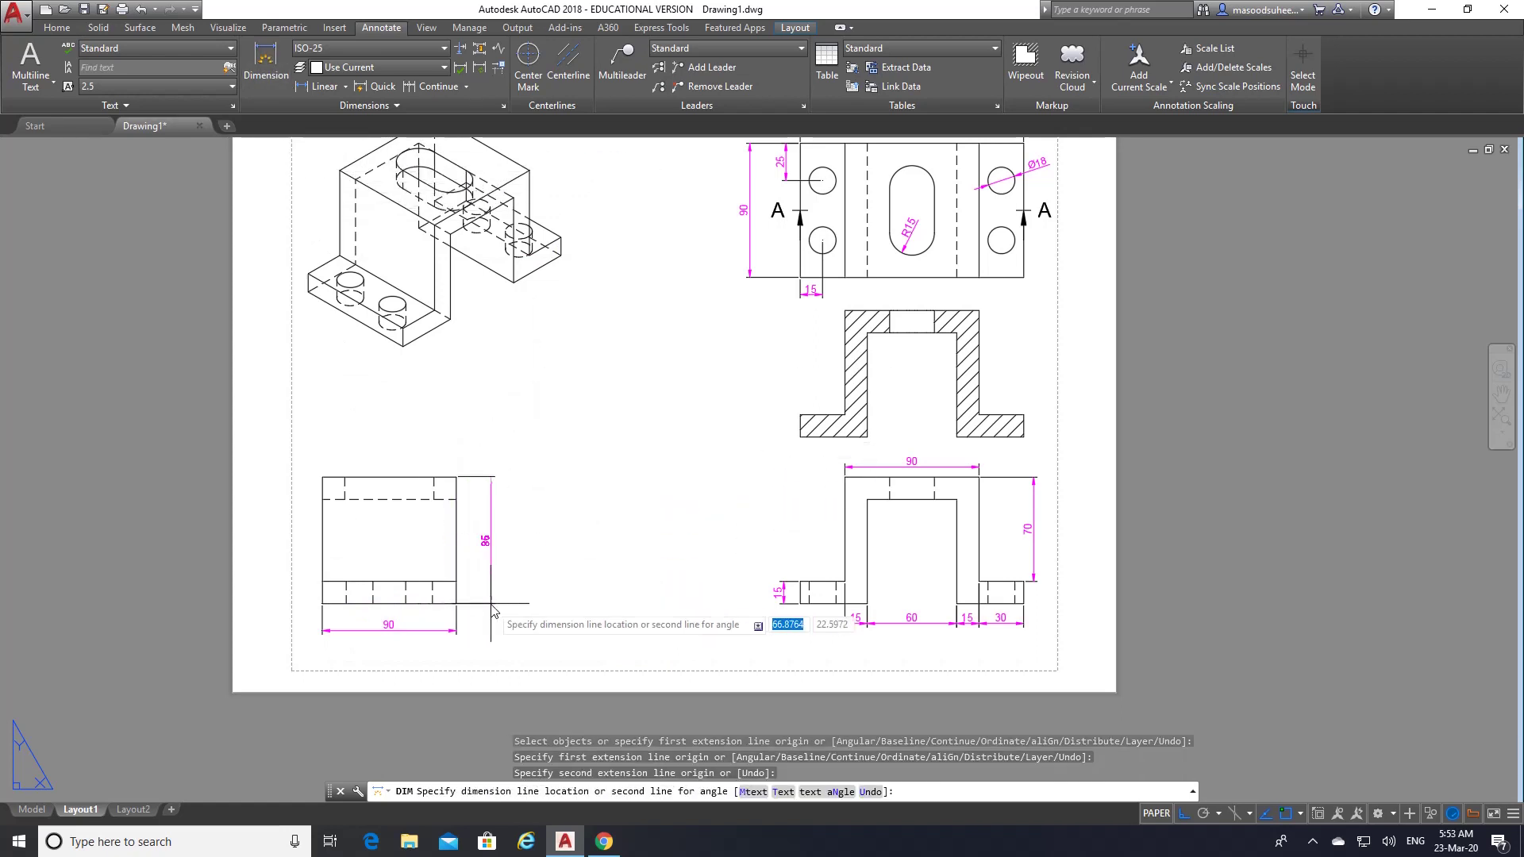
click(490, 611)
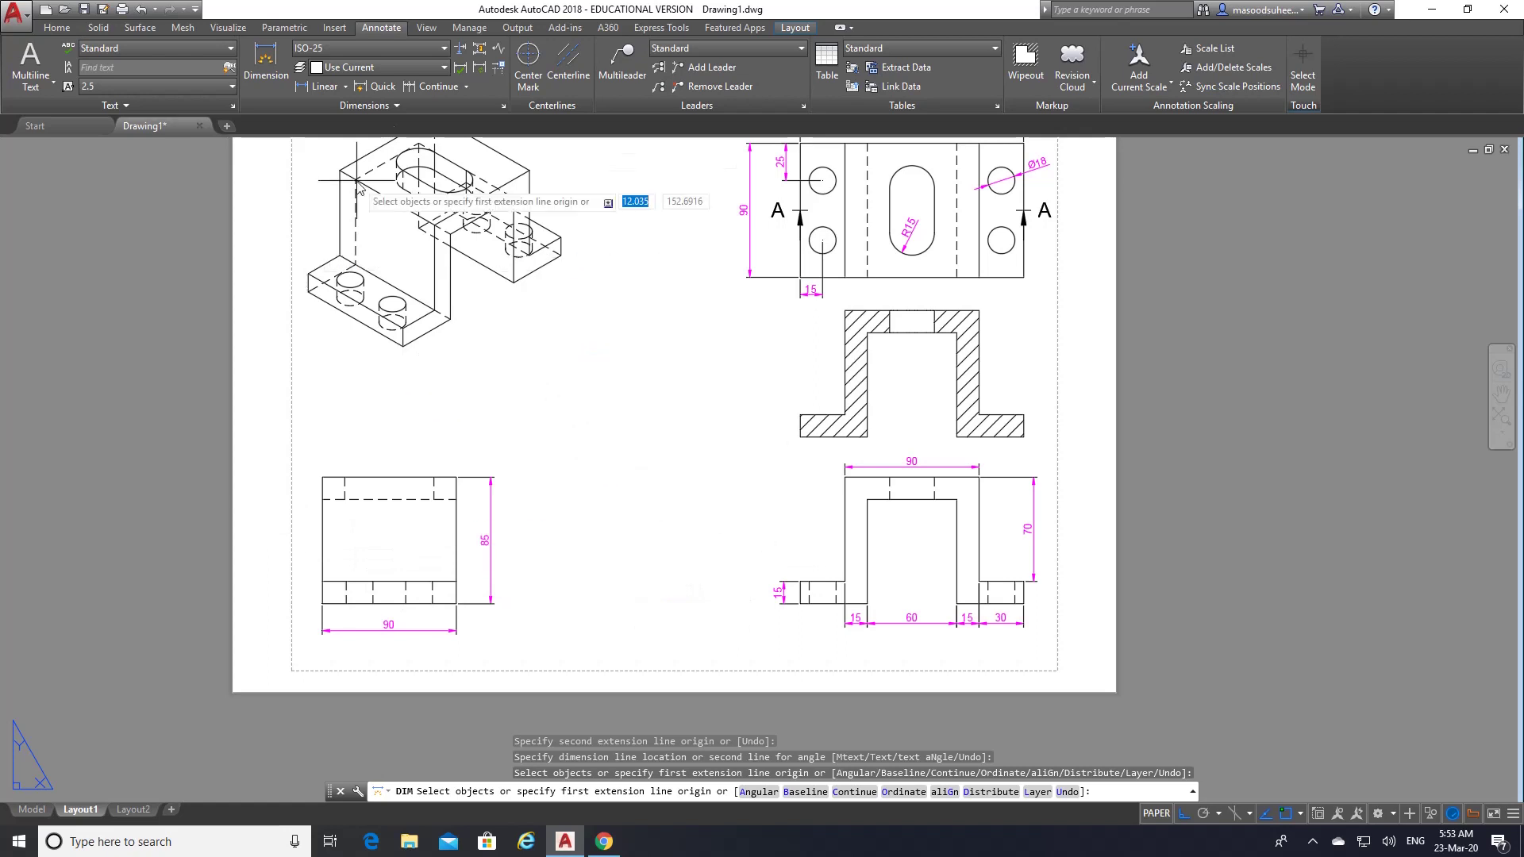
- Dimension the top plate's thickness in the left side view, placing the dimension just left of the view
click(263, 54)
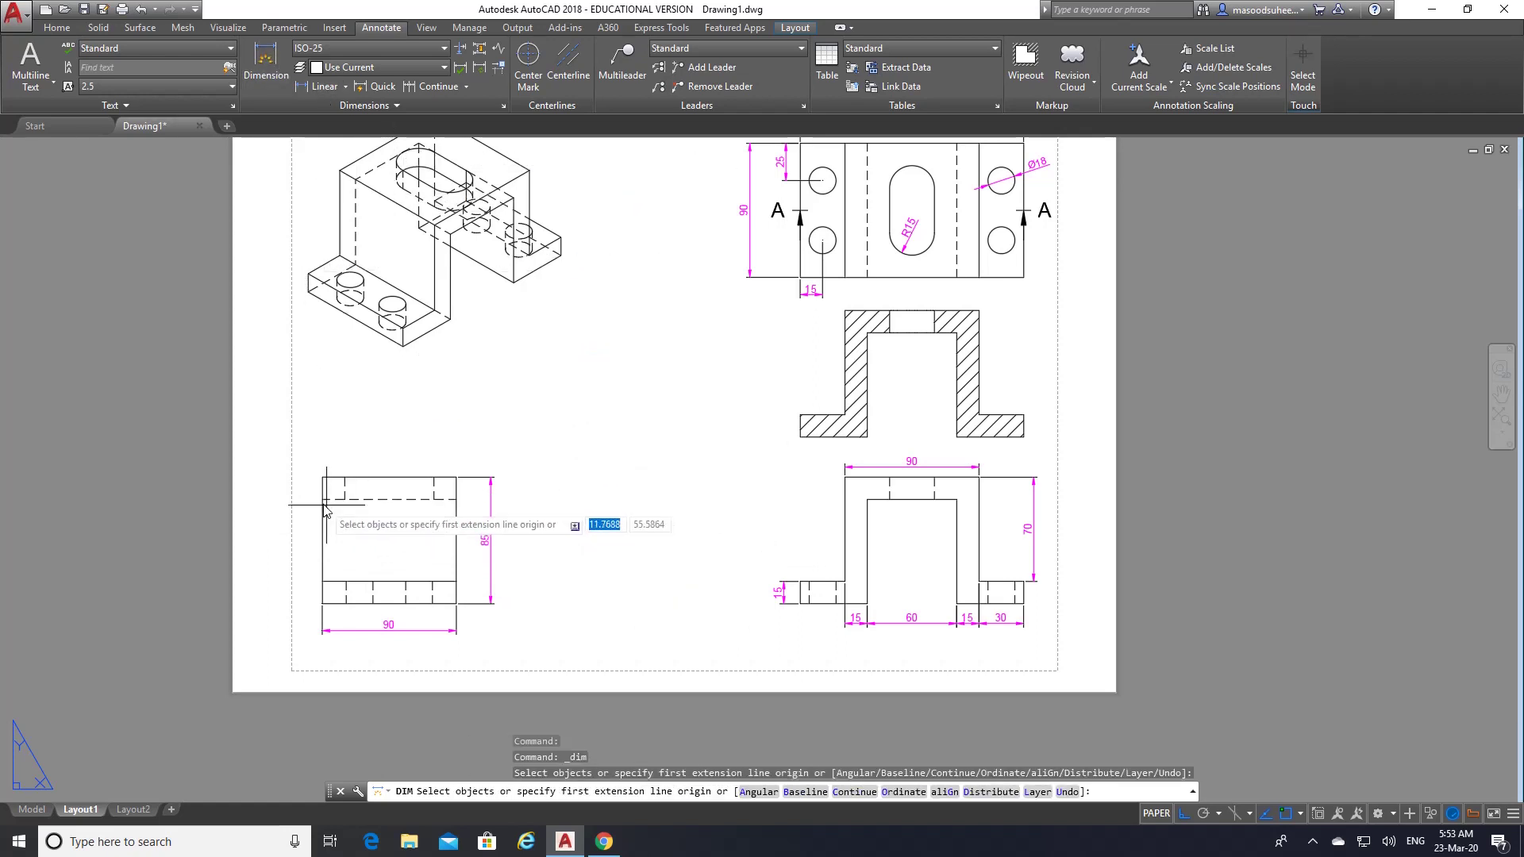
click(319, 479)
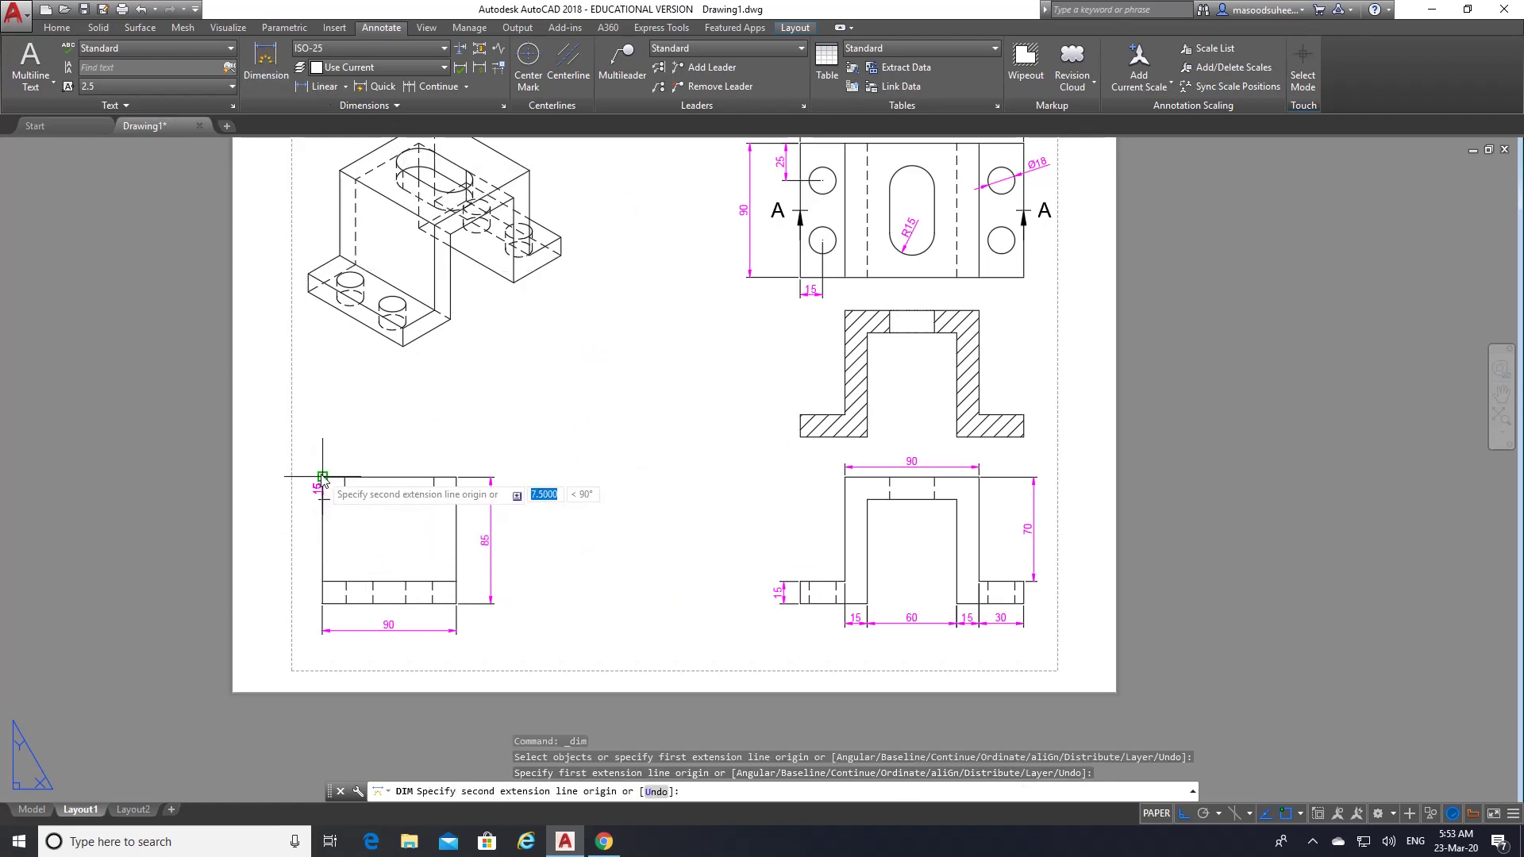
click(313, 477)
click(310, 479)
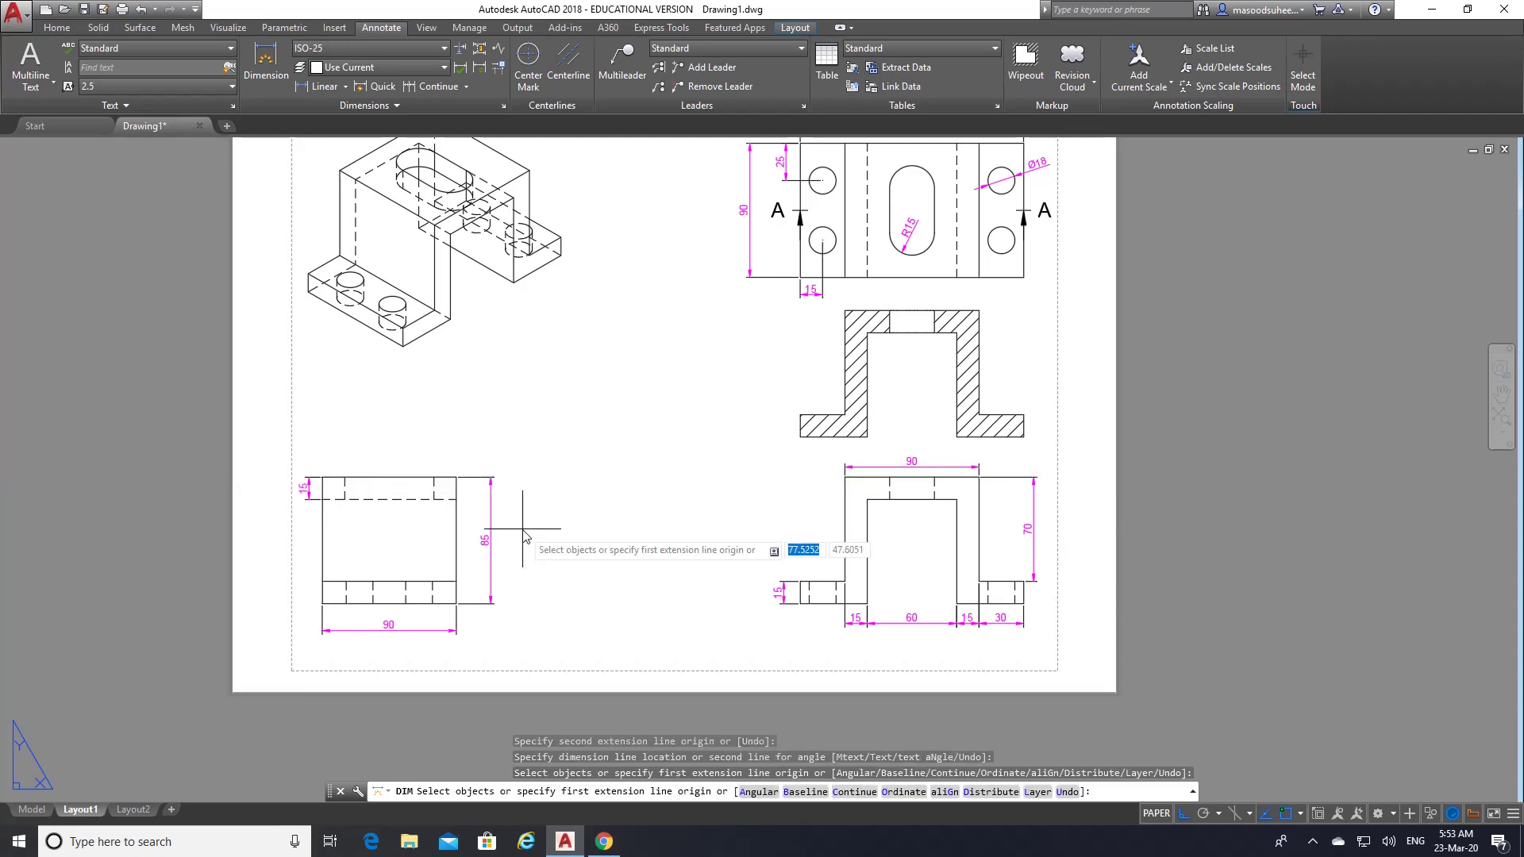
key(Return)
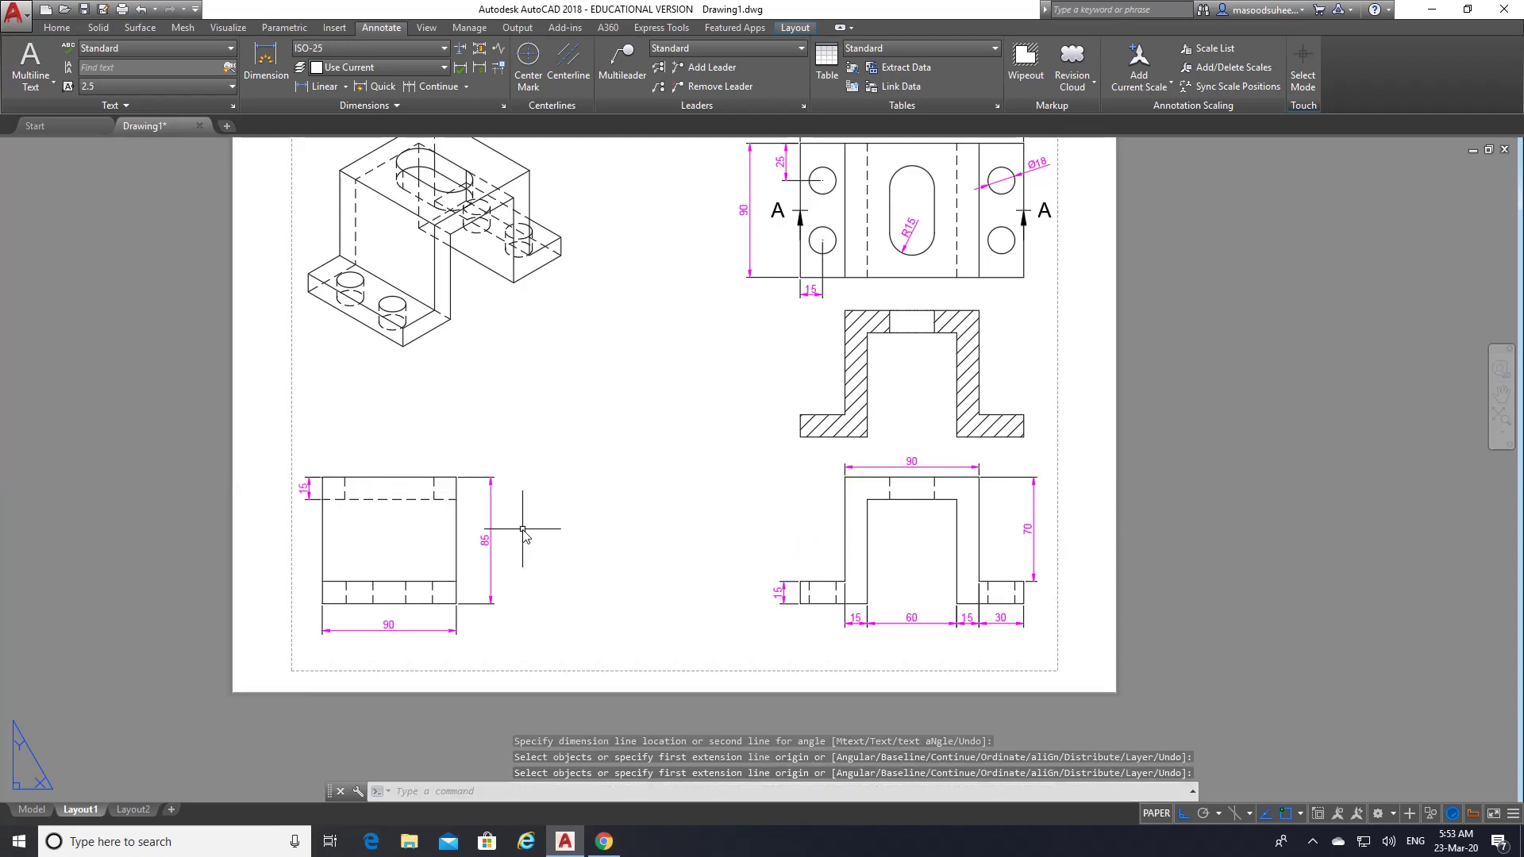
- Dimension the base flange's thickness in the left side view, placing the dimension just left of the view
click(262, 58)
click(322, 603)
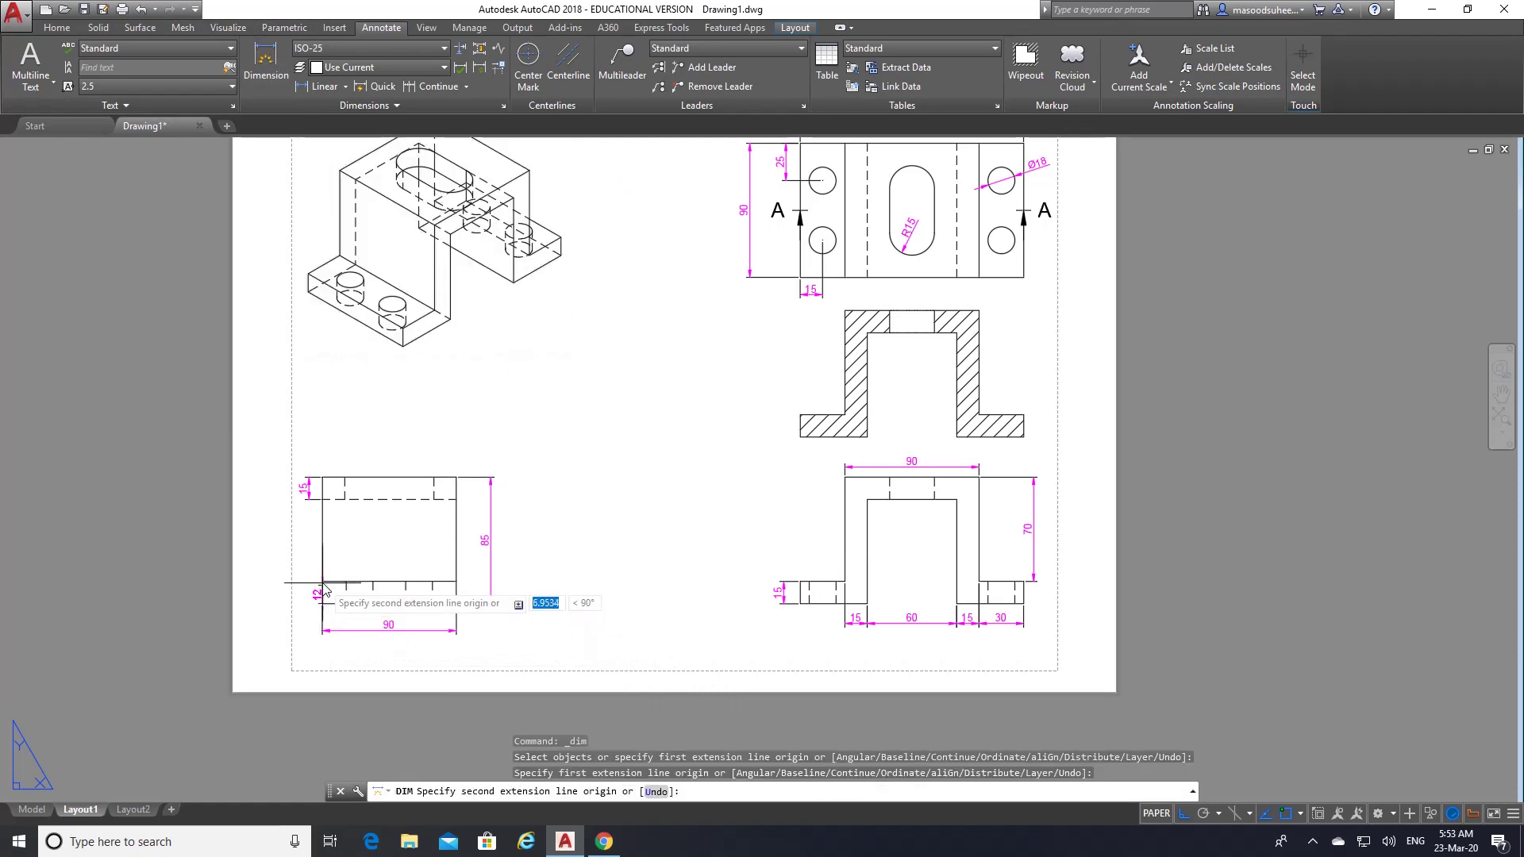
click(322, 582)
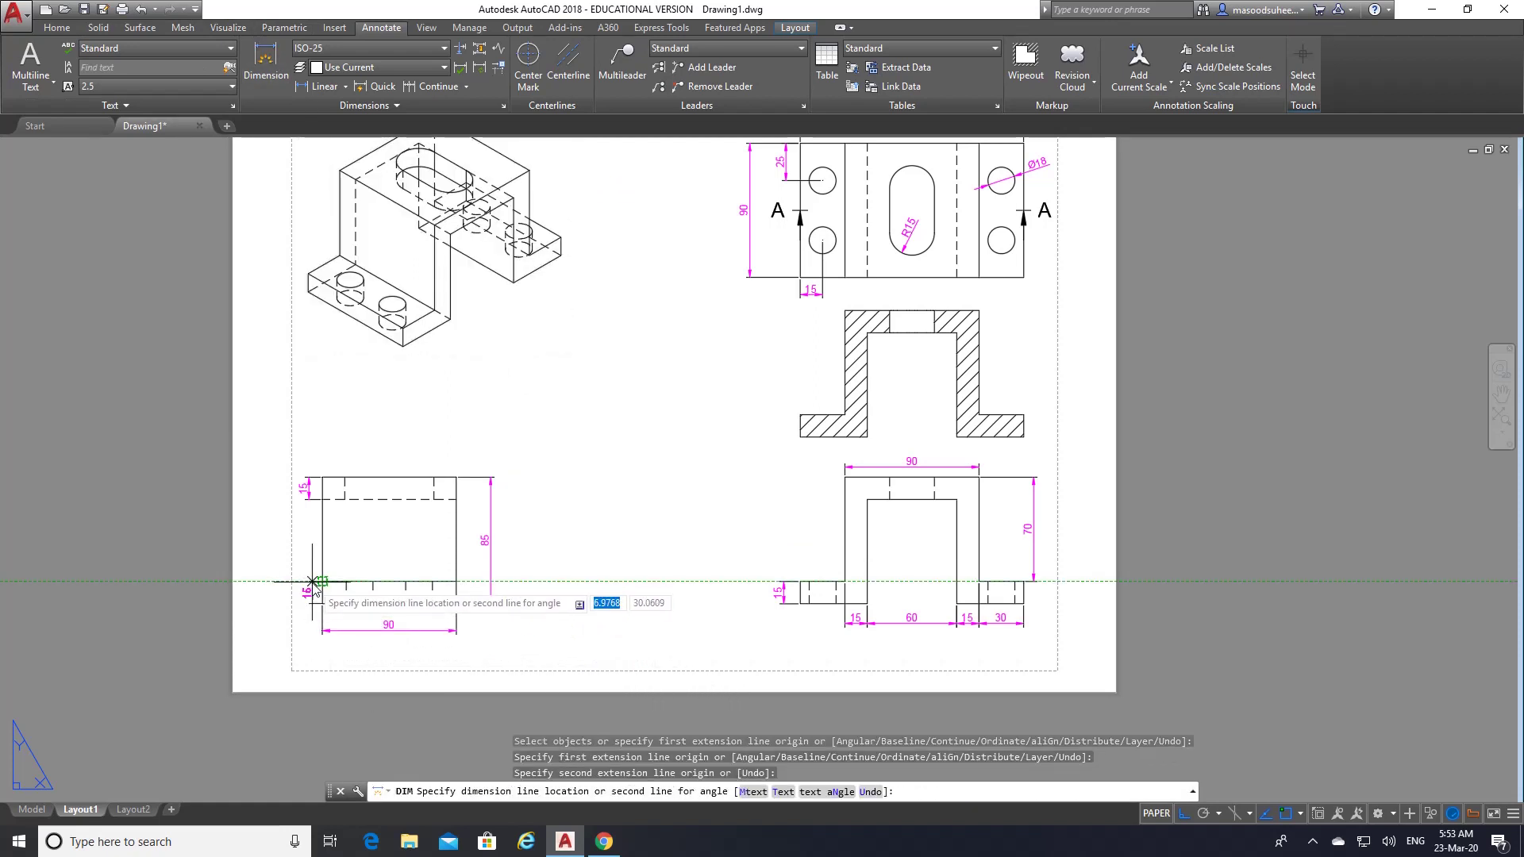
click(313, 586)
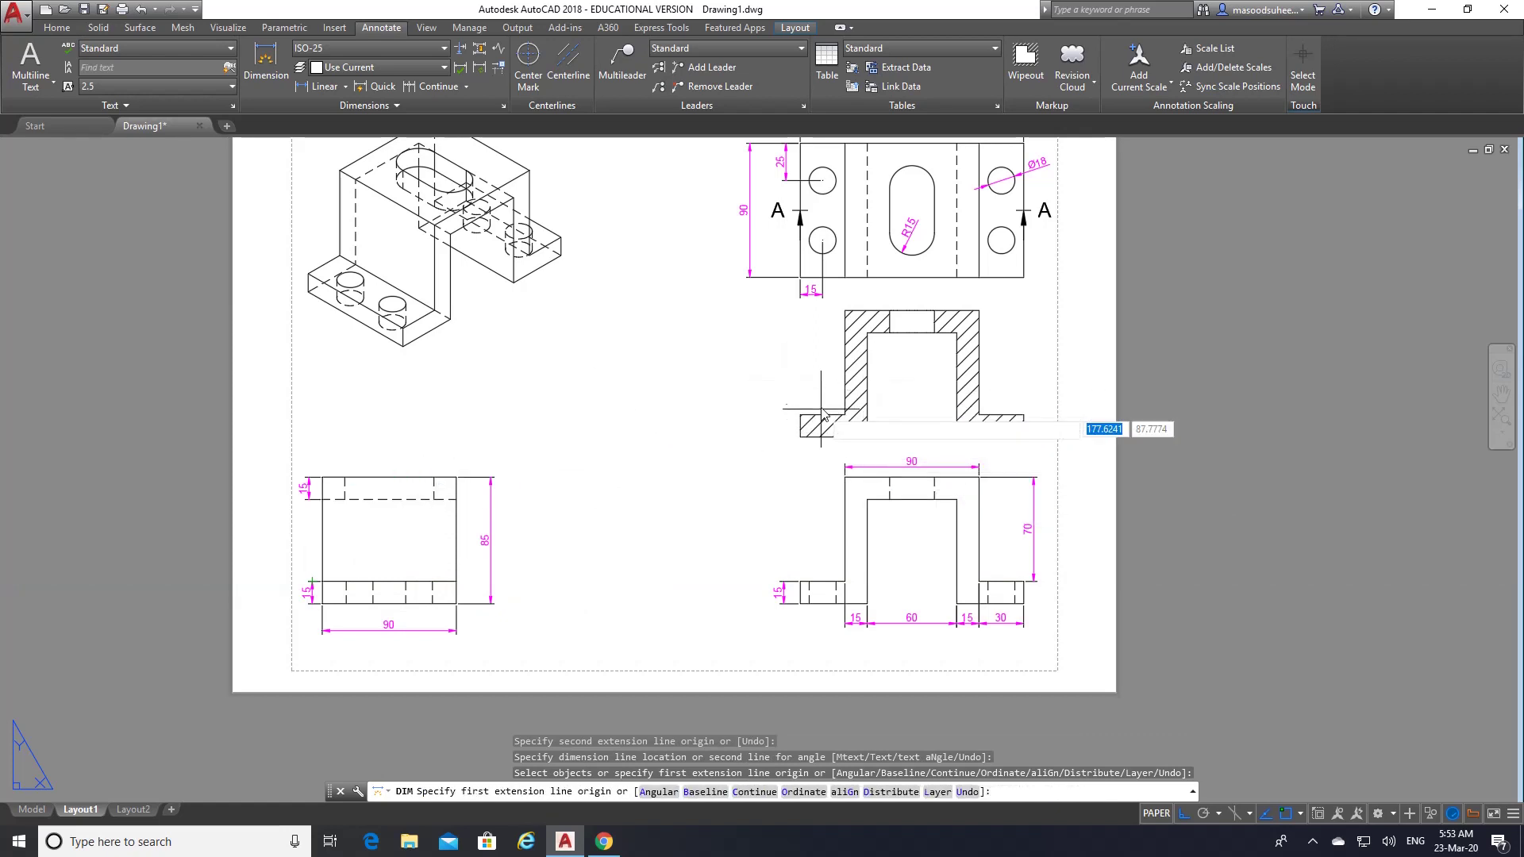
scroll(555, 384, down, 2)
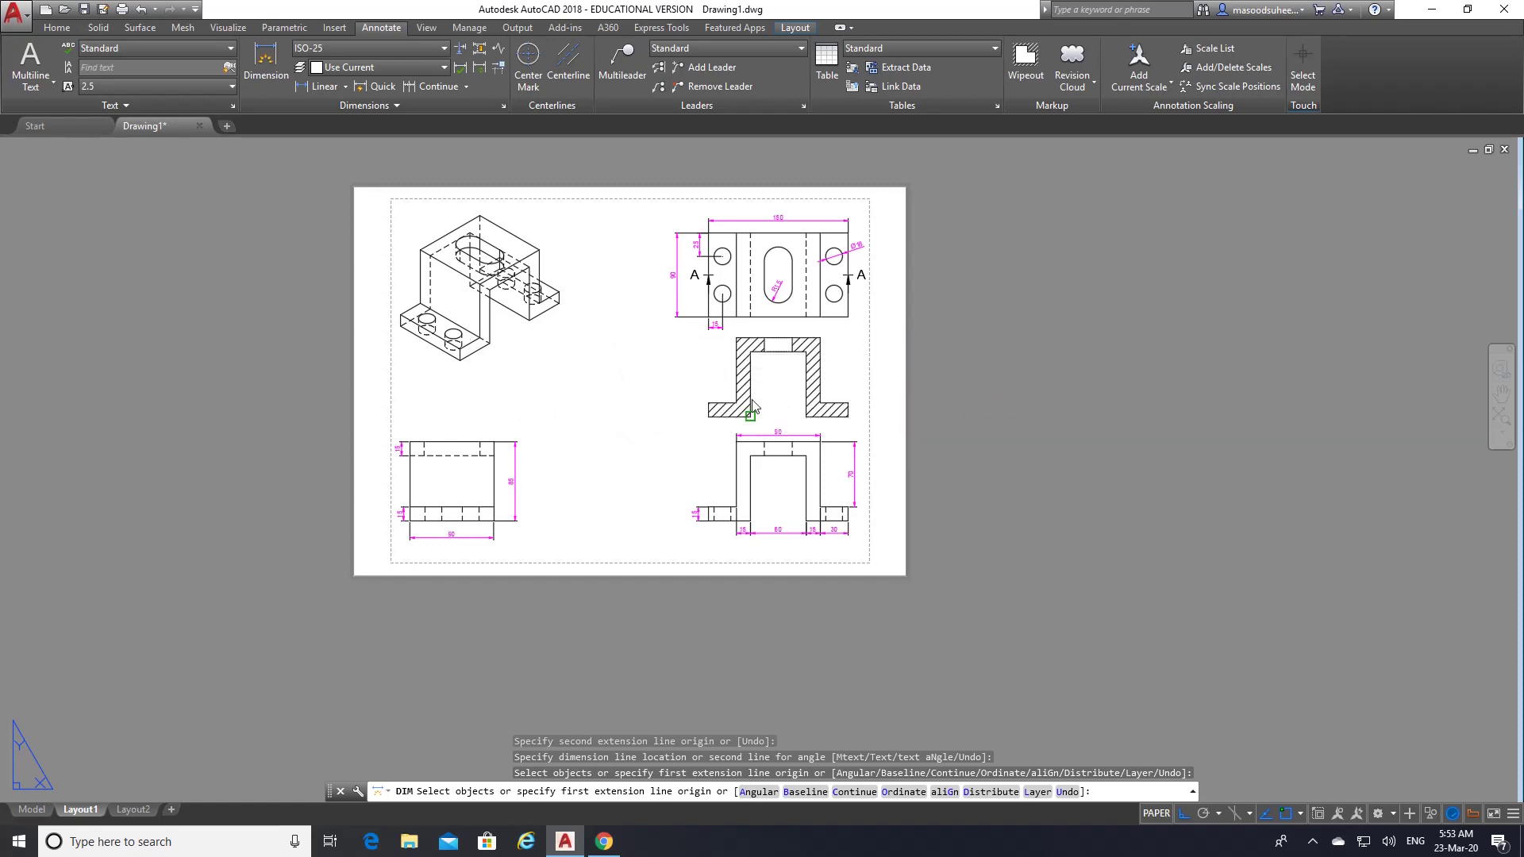
key(Return)
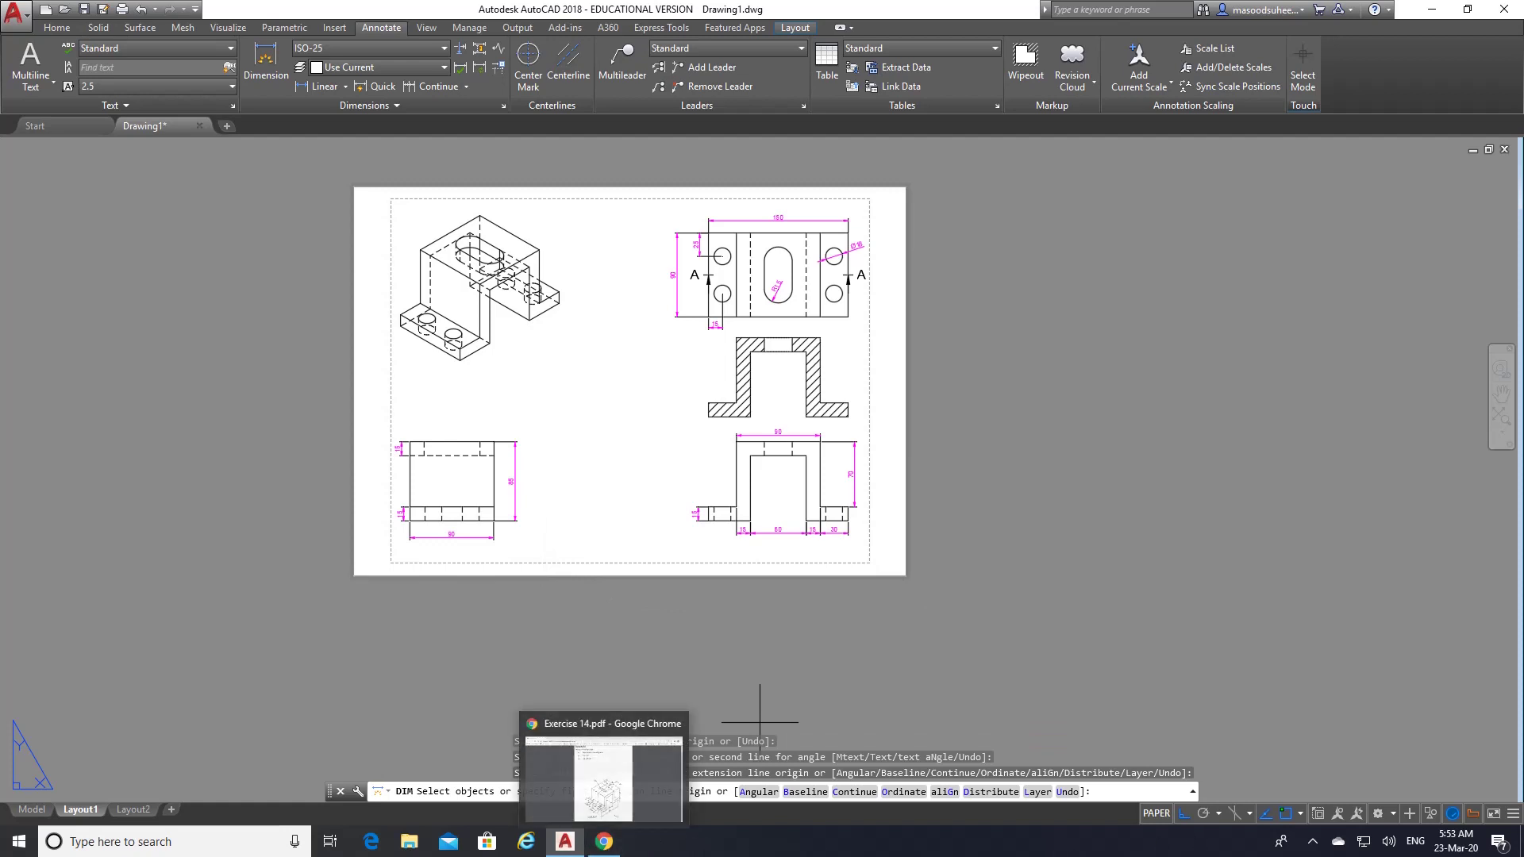
click(1312, 843)
click(1299, 811)
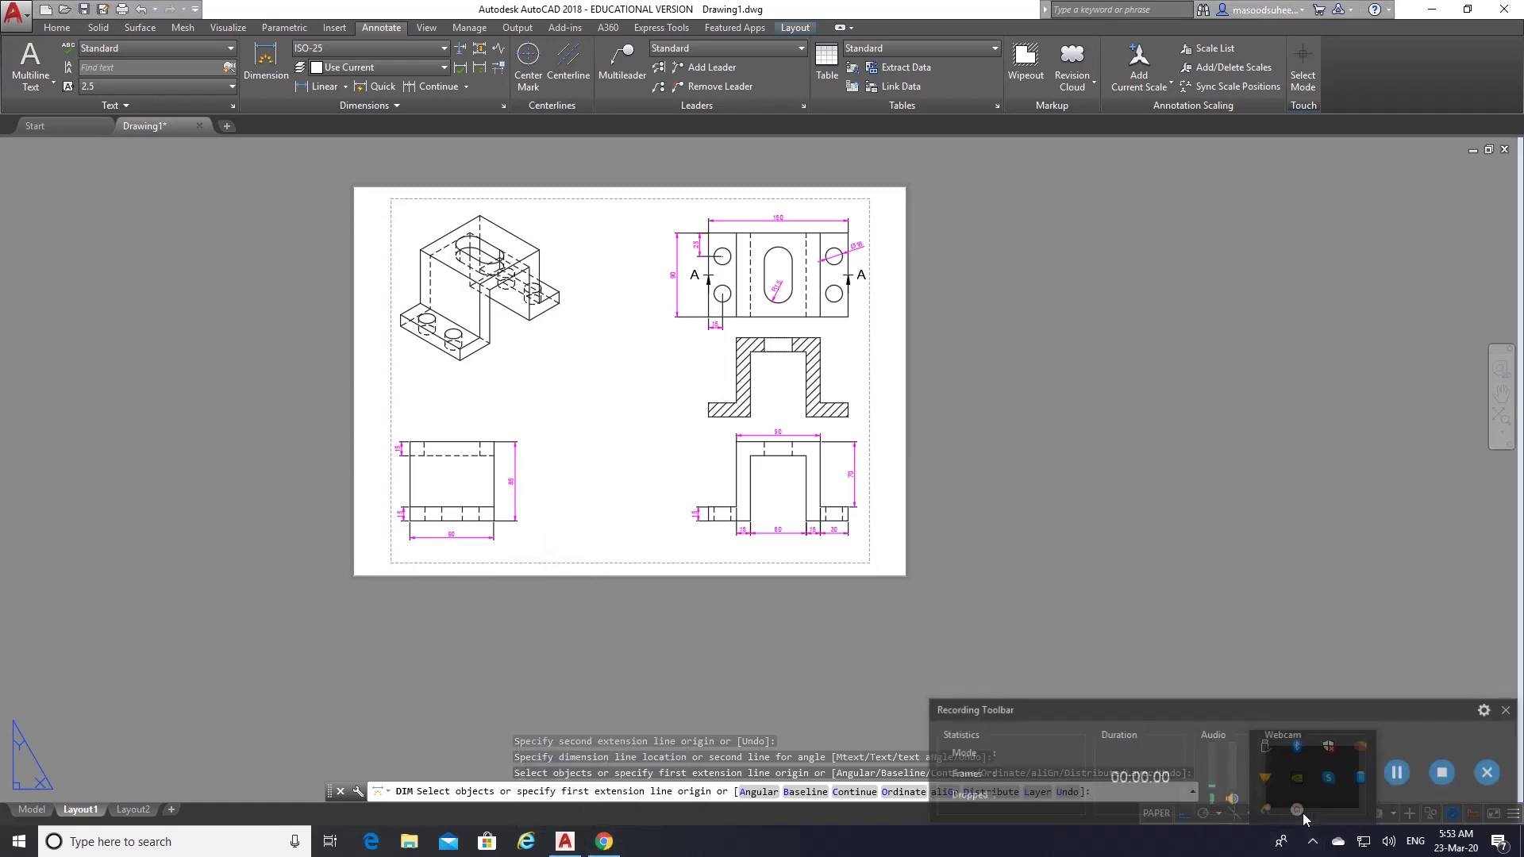